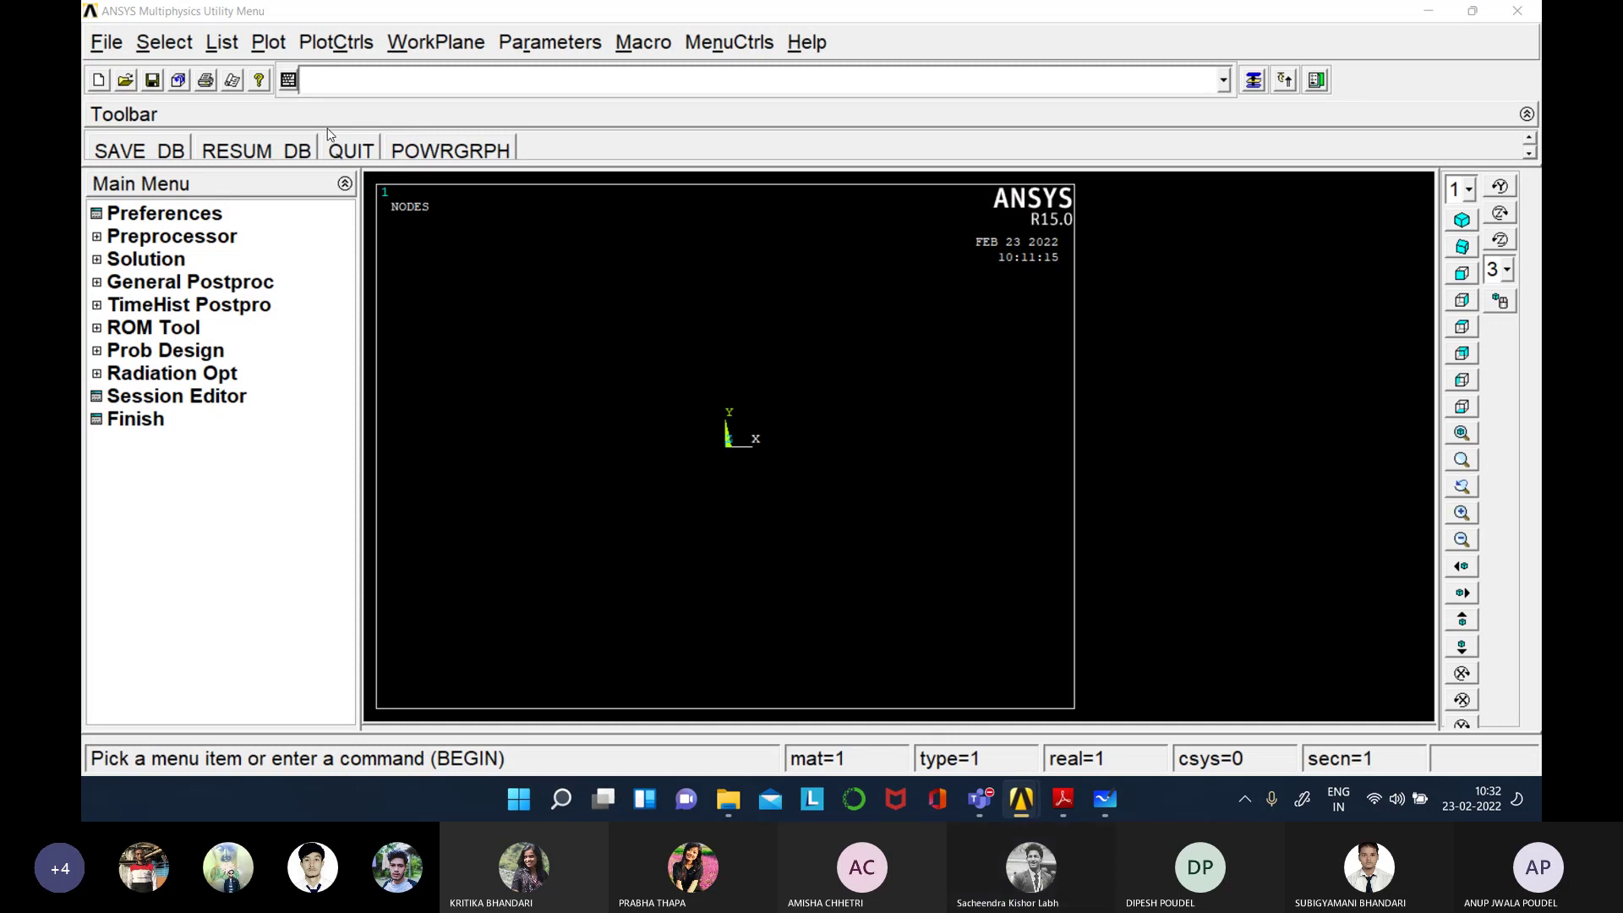
# - Set the unit system to SI with the command /units,si
pyautogui.write('/units')
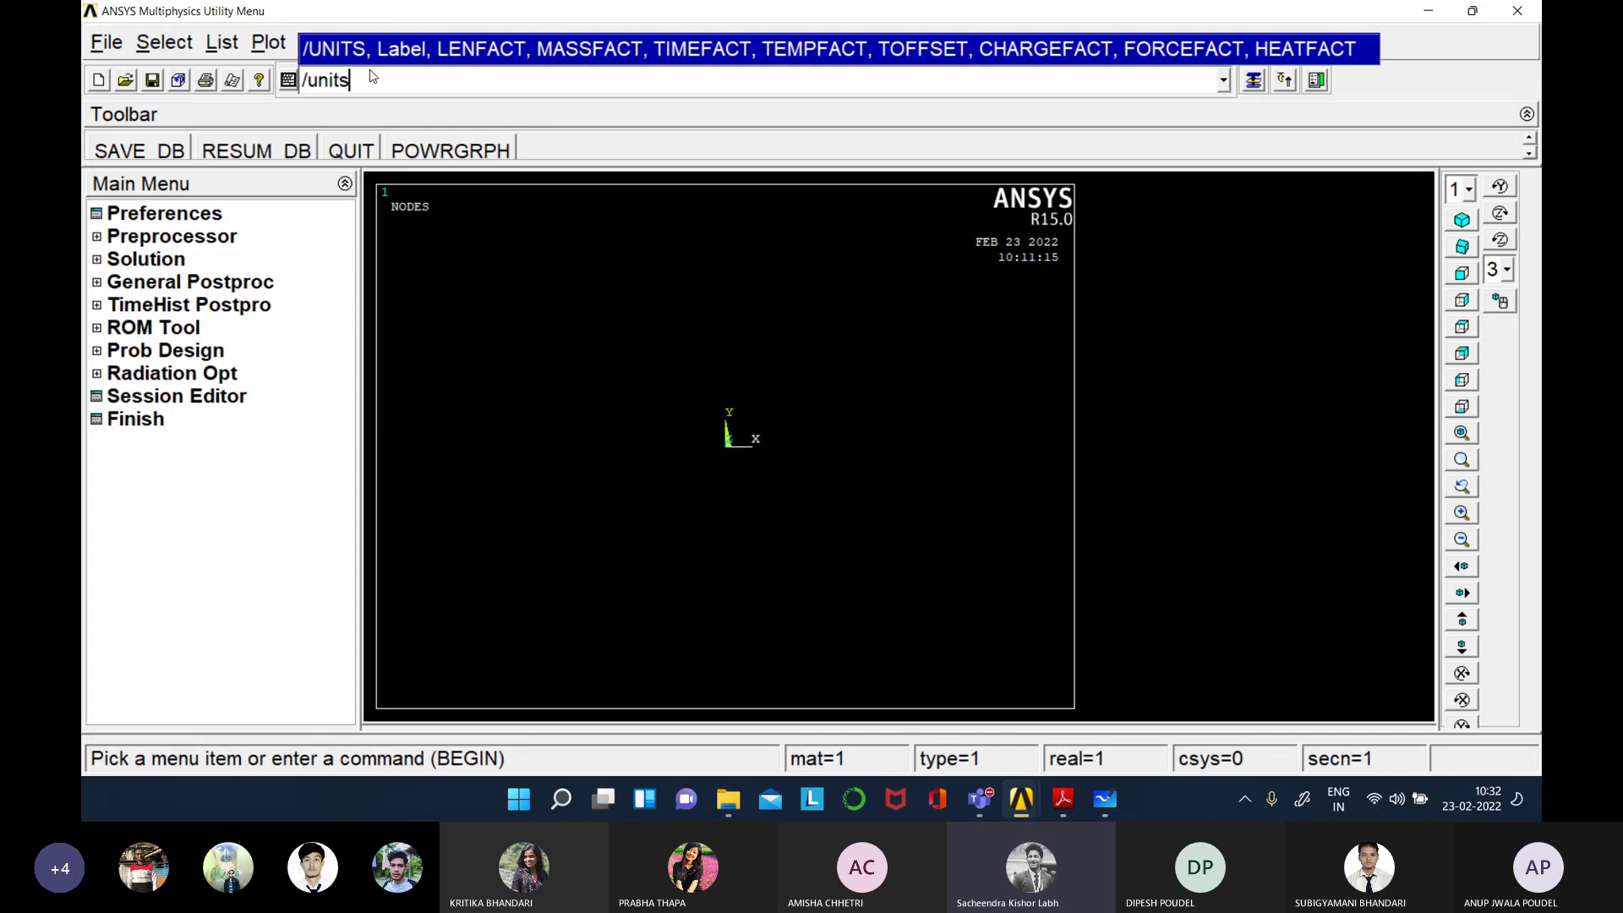
pyautogui.write(',')
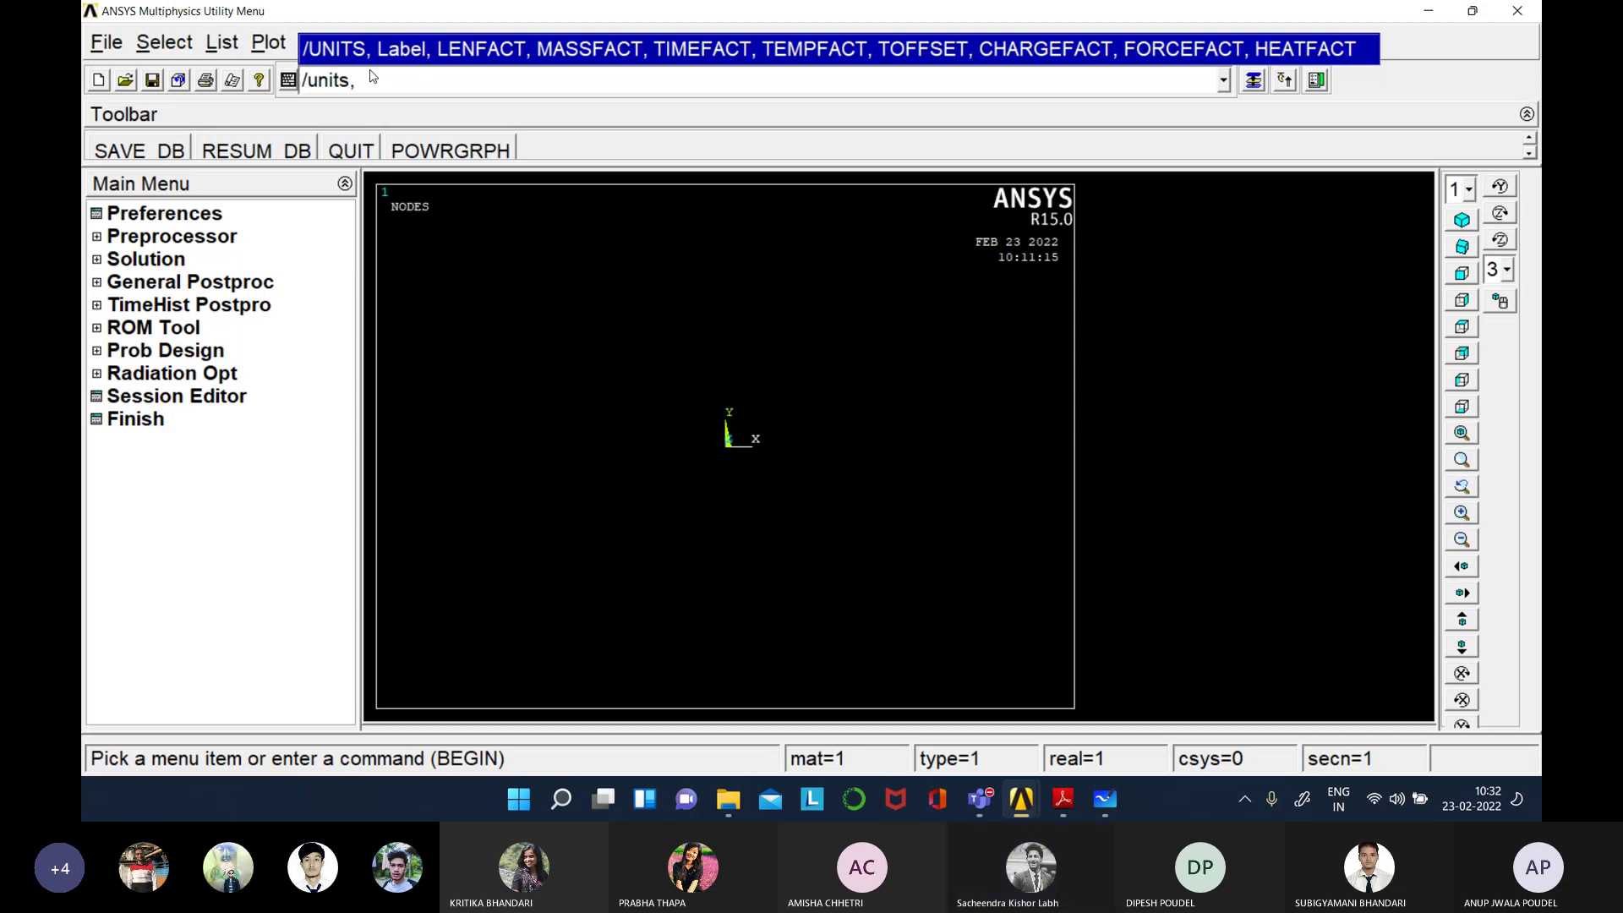
pyautogui.write('si')
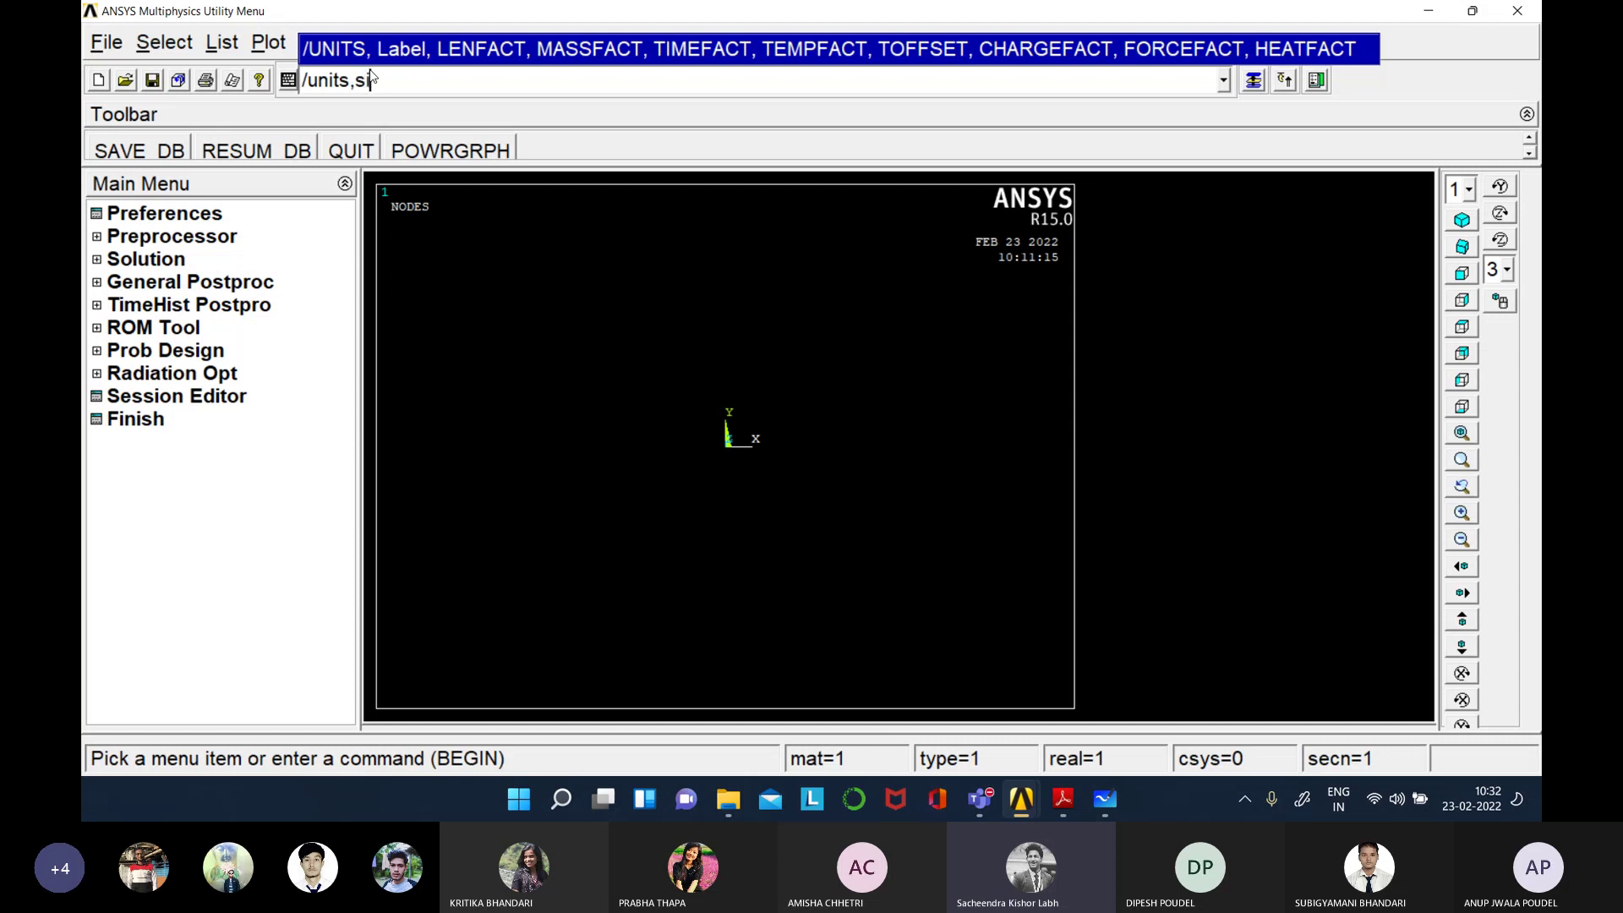
pyautogui.press('Return')
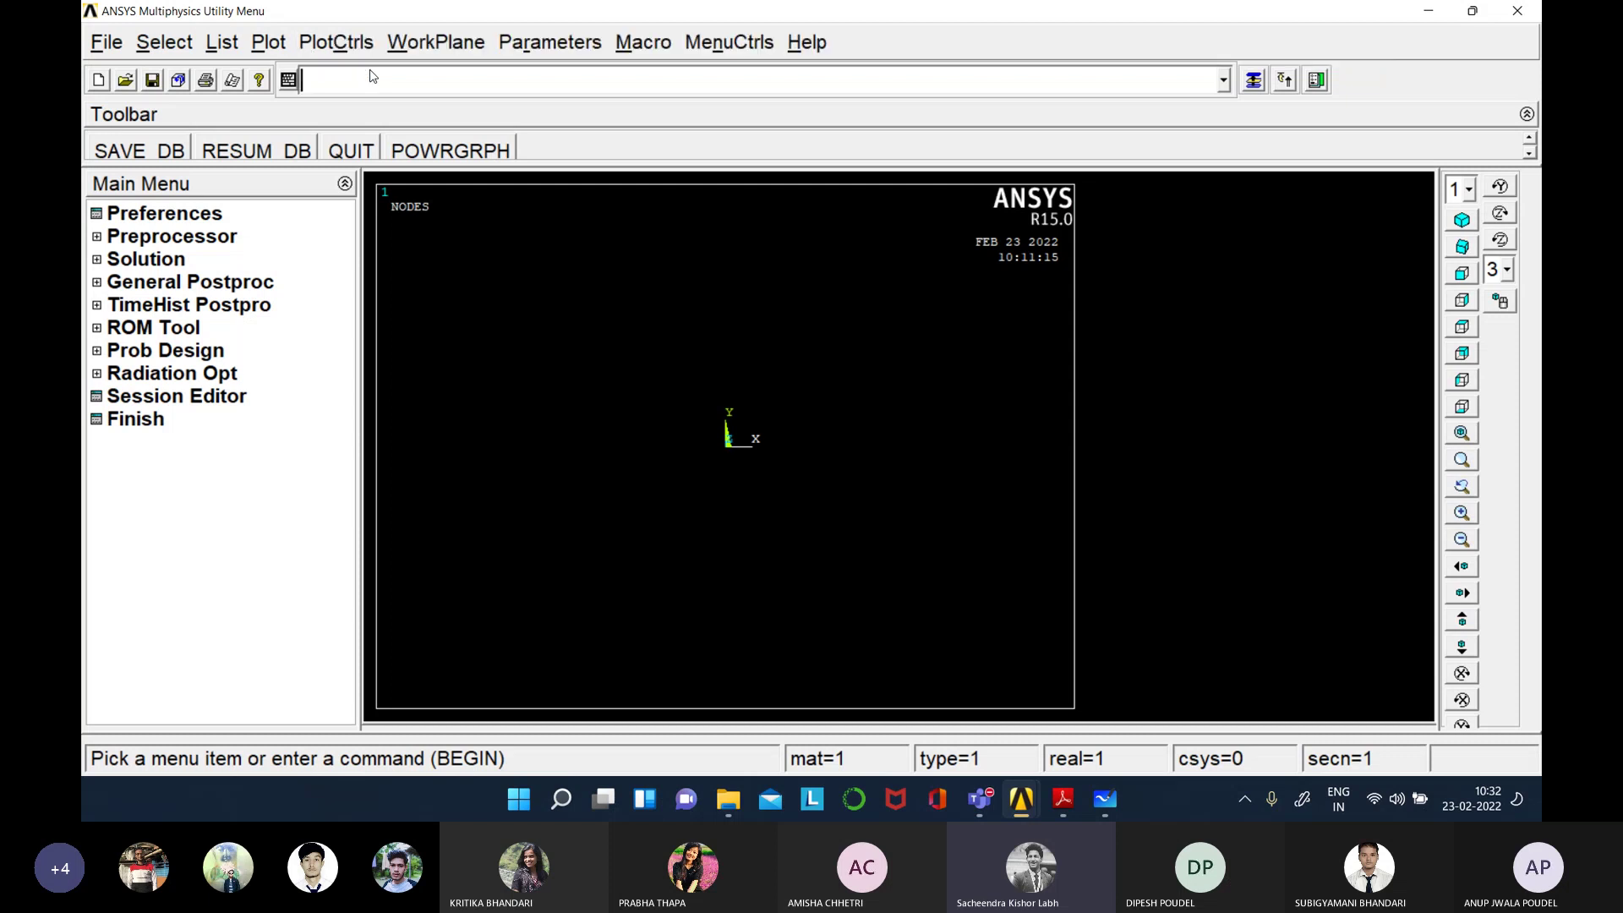
# - Filter the interface preferences to the Thermal discipline
pyautogui.click(102, 211)
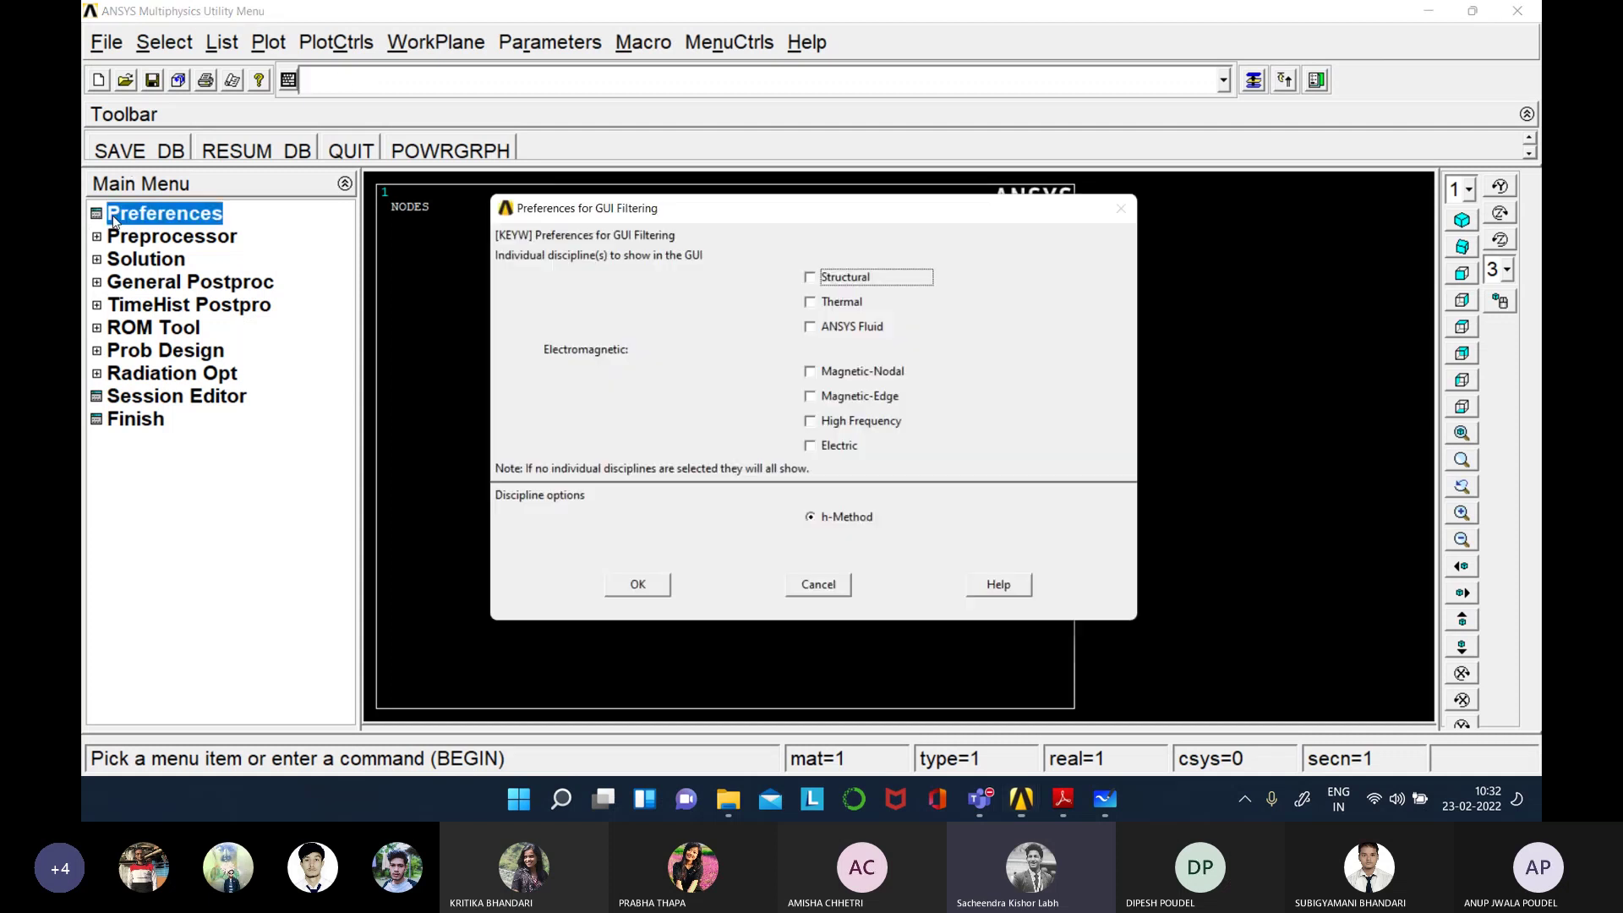
pyautogui.click(826, 305)
pyautogui.click(644, 589)
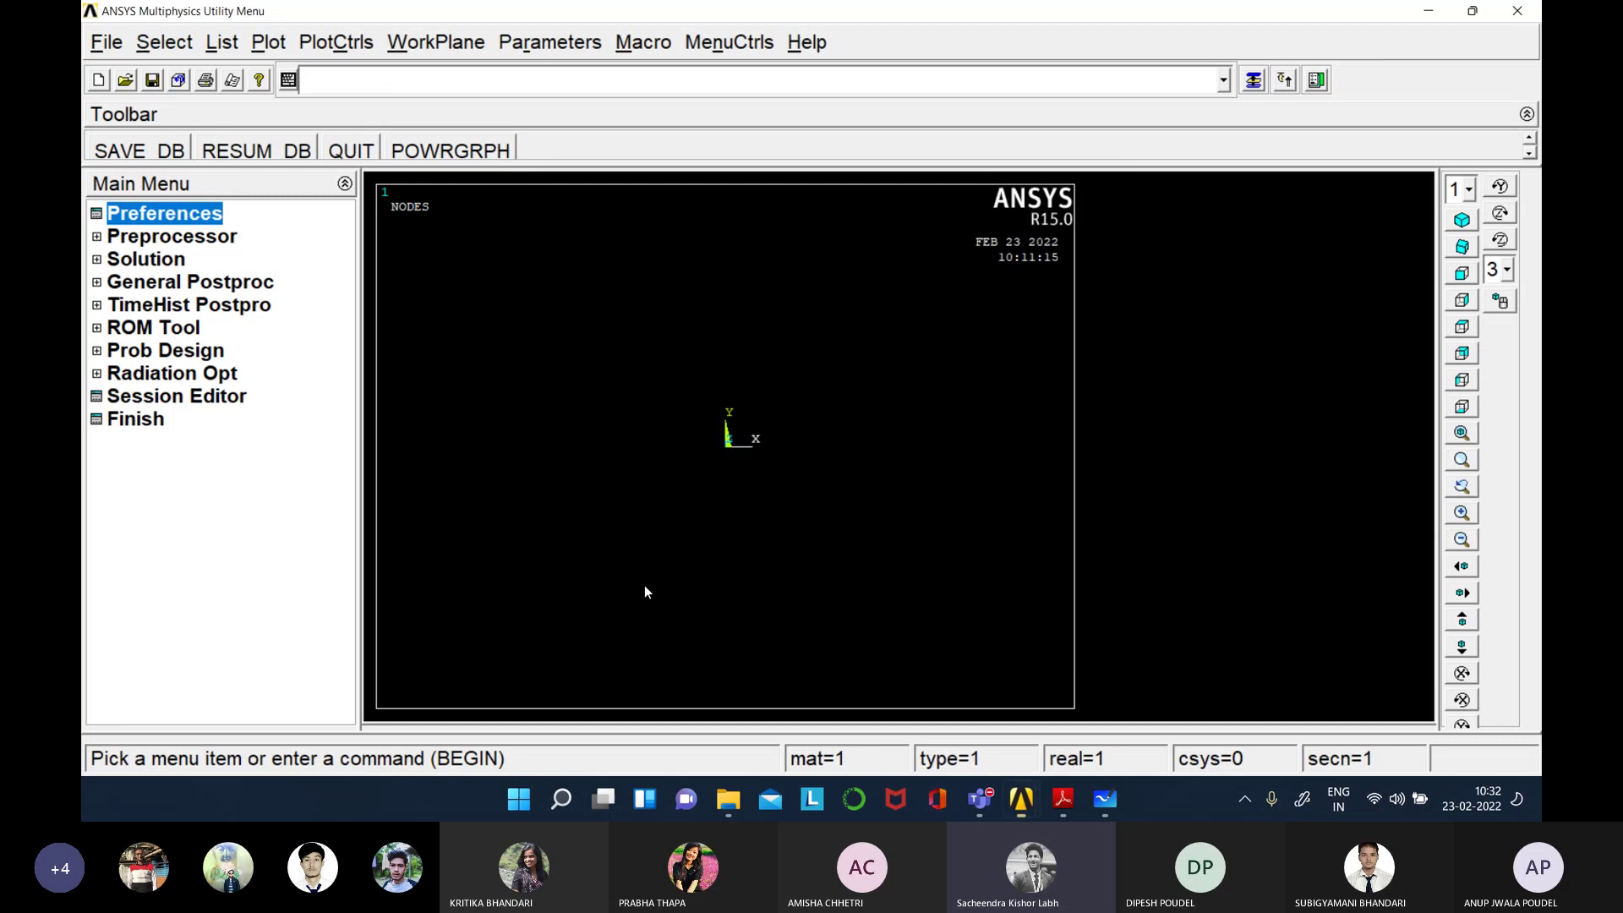
# - Define the thermal solid Tet 10node 87 as element type 1 in the preprocessor and close the element type definitions
pyautogui.click(127, 239)
pyautogui.click(149, 275)
pyautogui.click(157, 260)
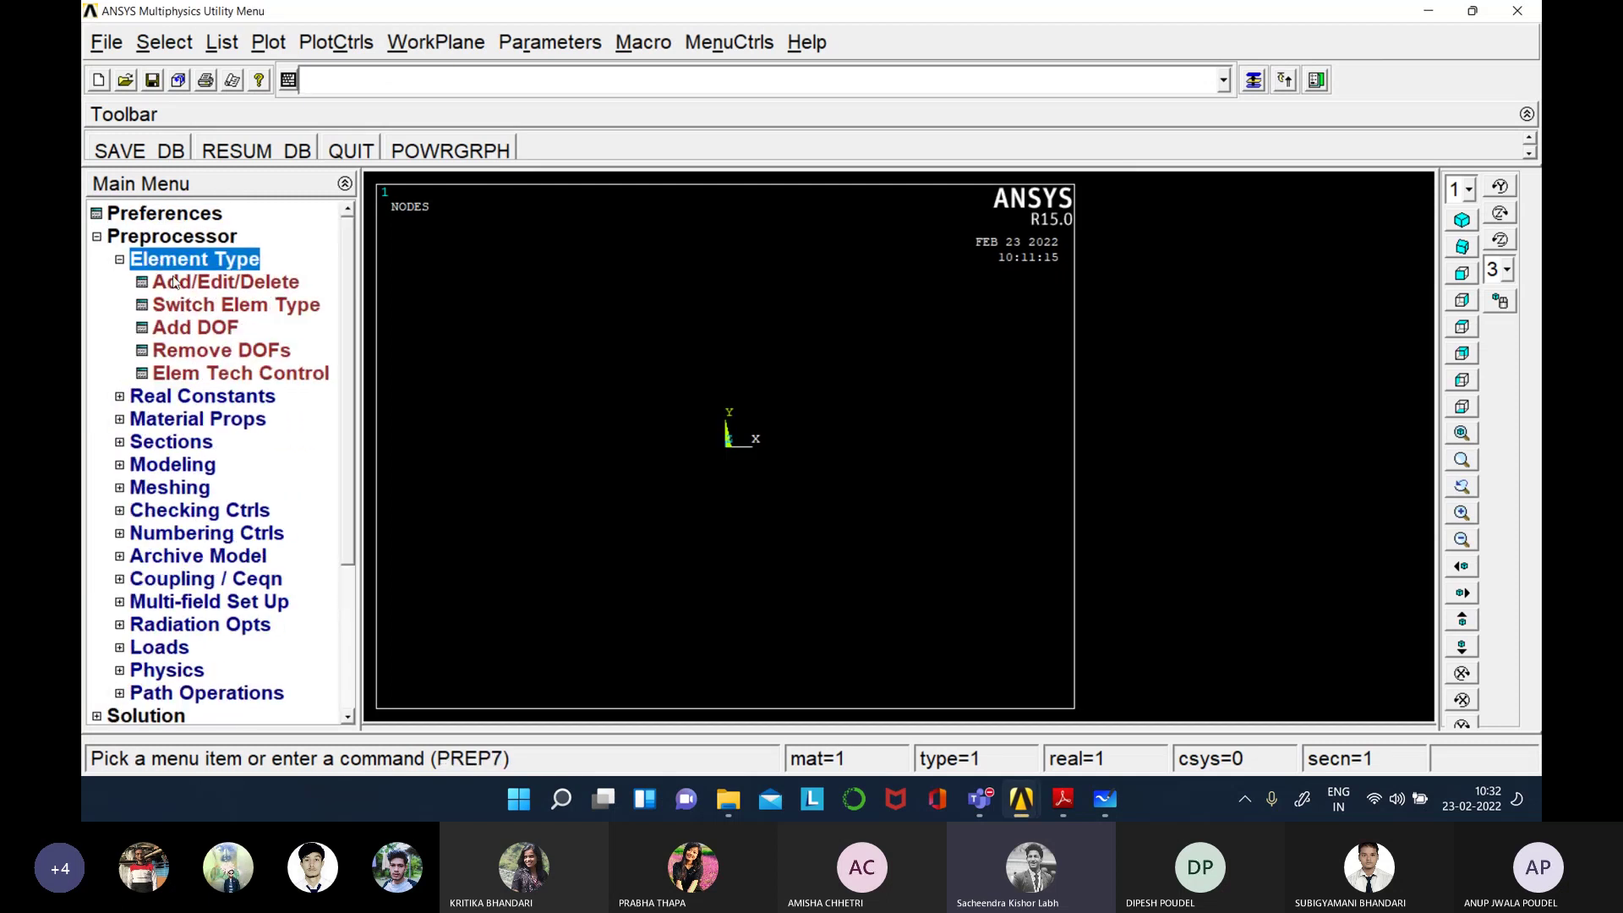
pyautogui.click(194, 284)
pyautogui.click(279, 577)
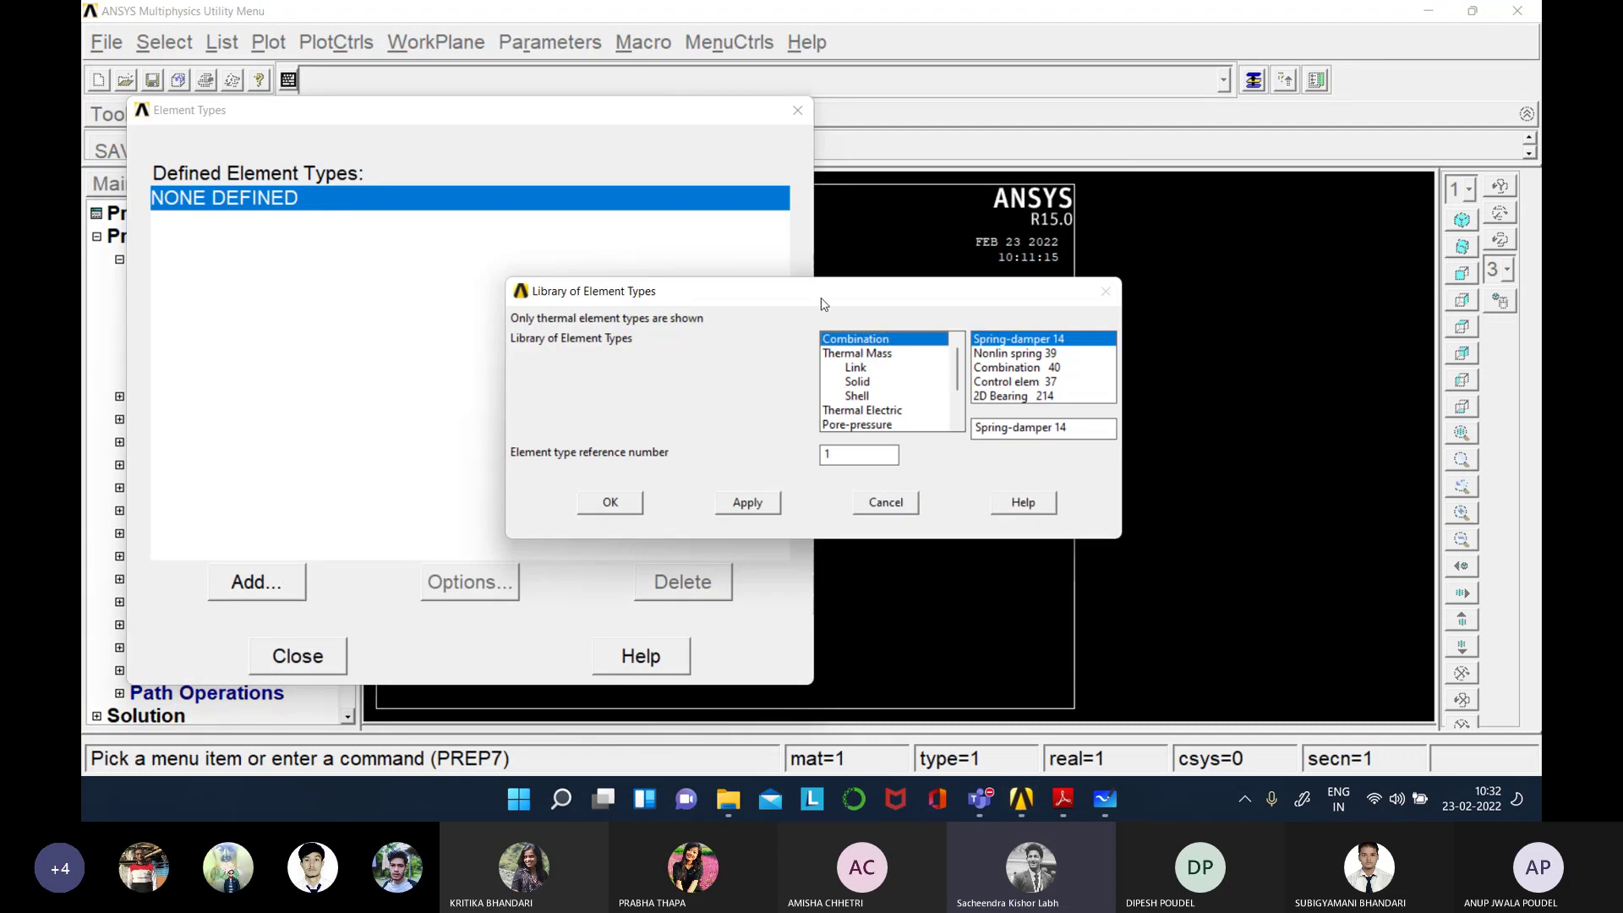
pyautogui.click(884, 355)
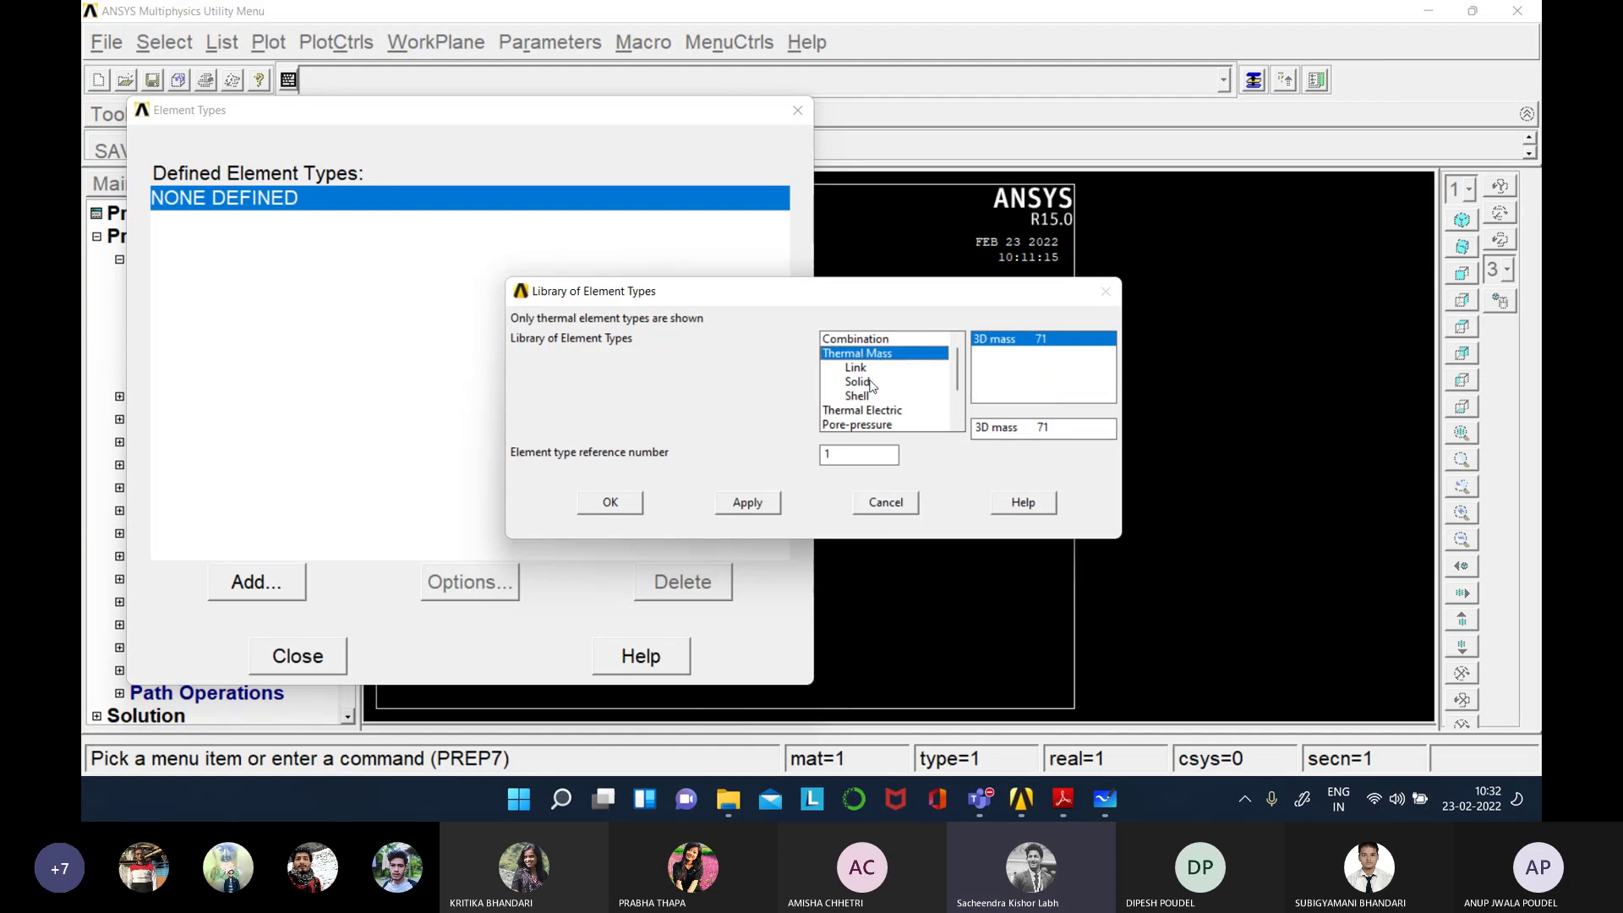
pyautogui.click(872, 383)
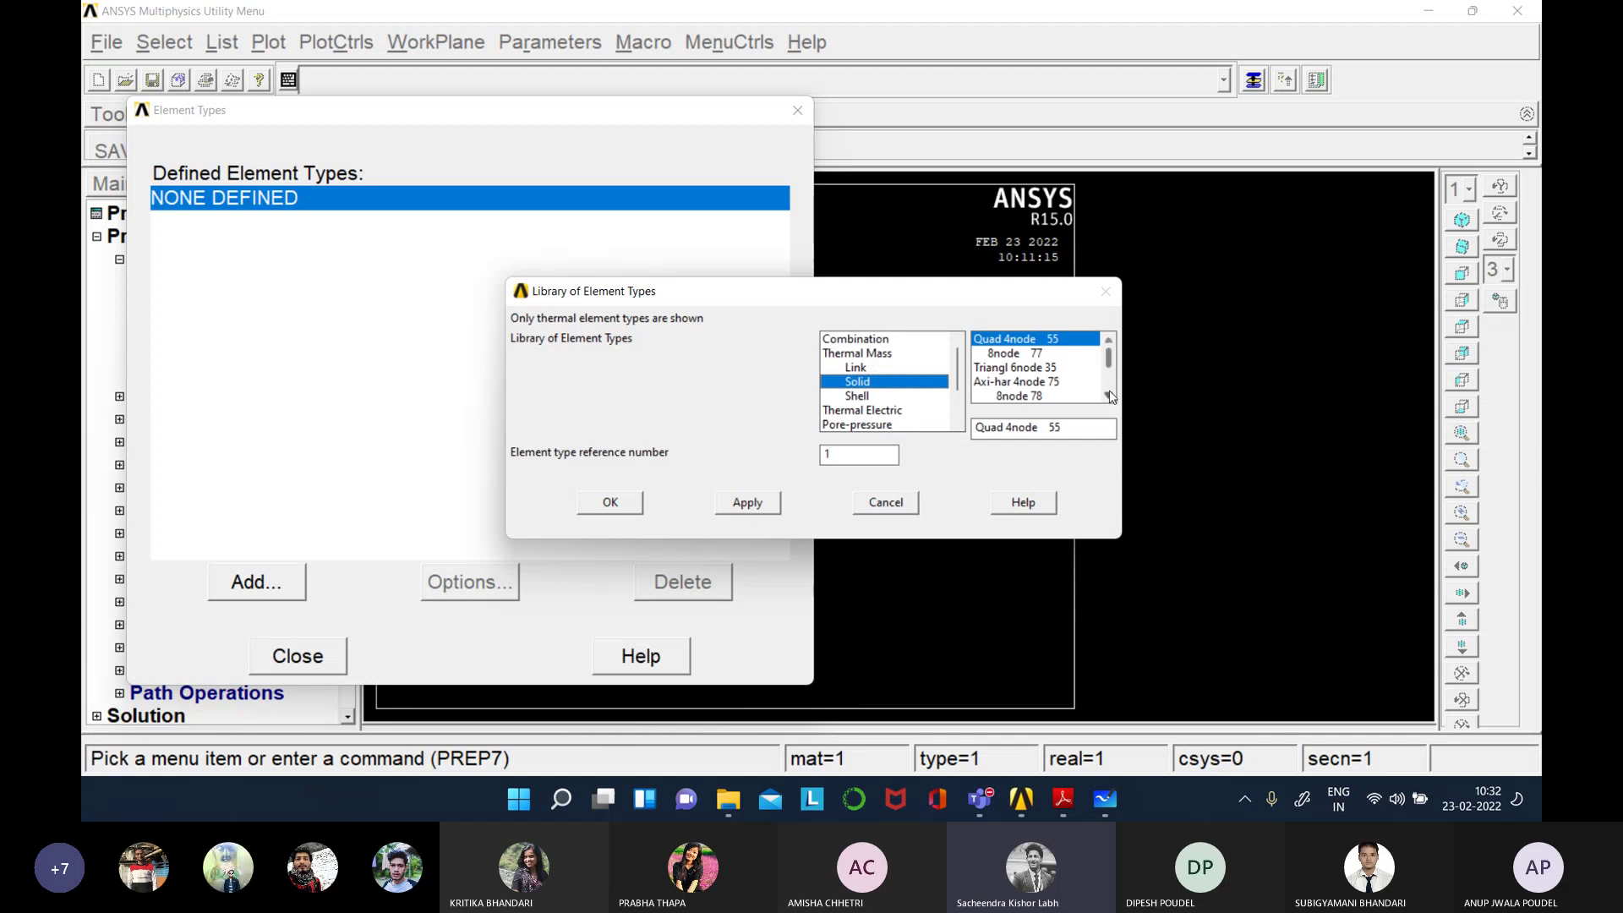
pyautogui.scroll(-3, 1110, 397)
pyautogui.scroll(-2, 1110, 396)
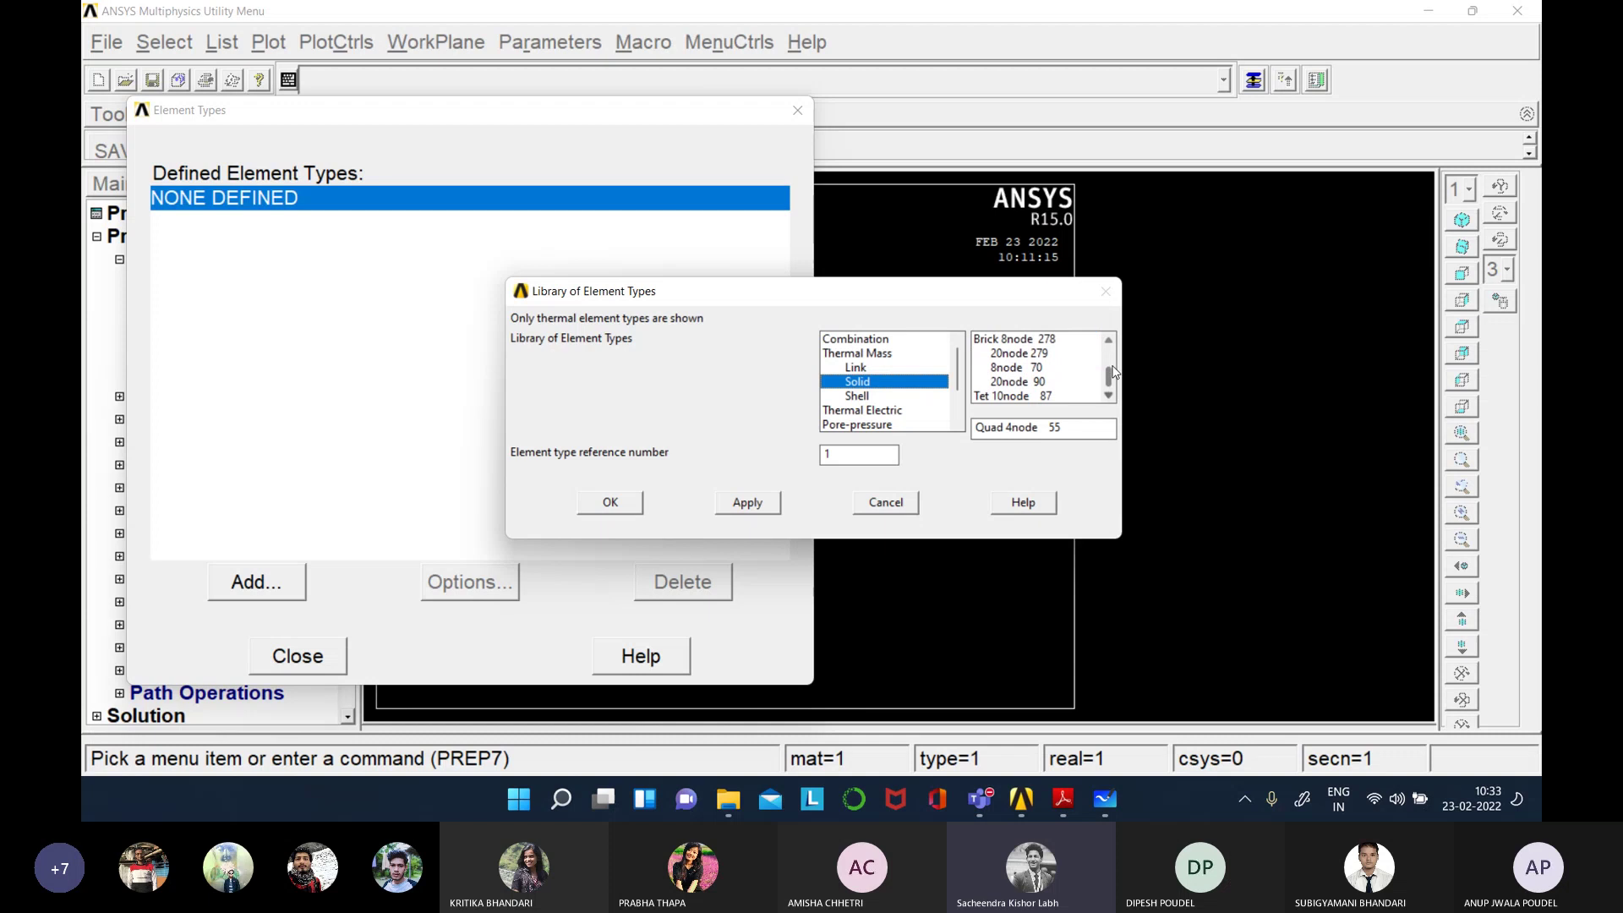
pyautogui.scroll(5, 1107, 345)
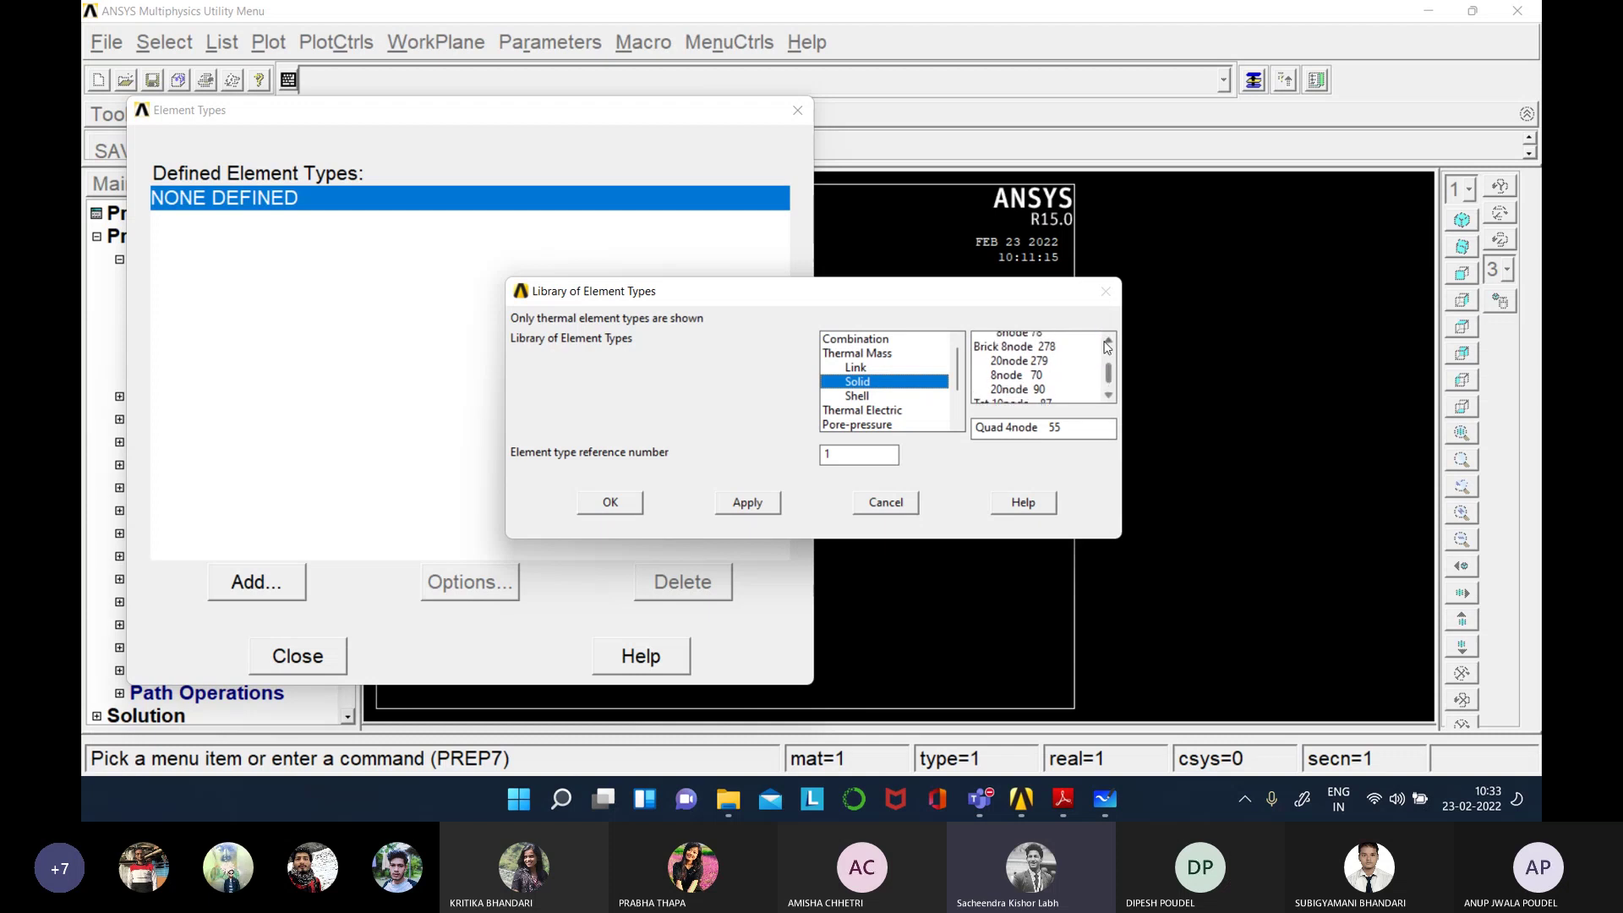
pyautogui.scroll(1, 1105, 346)
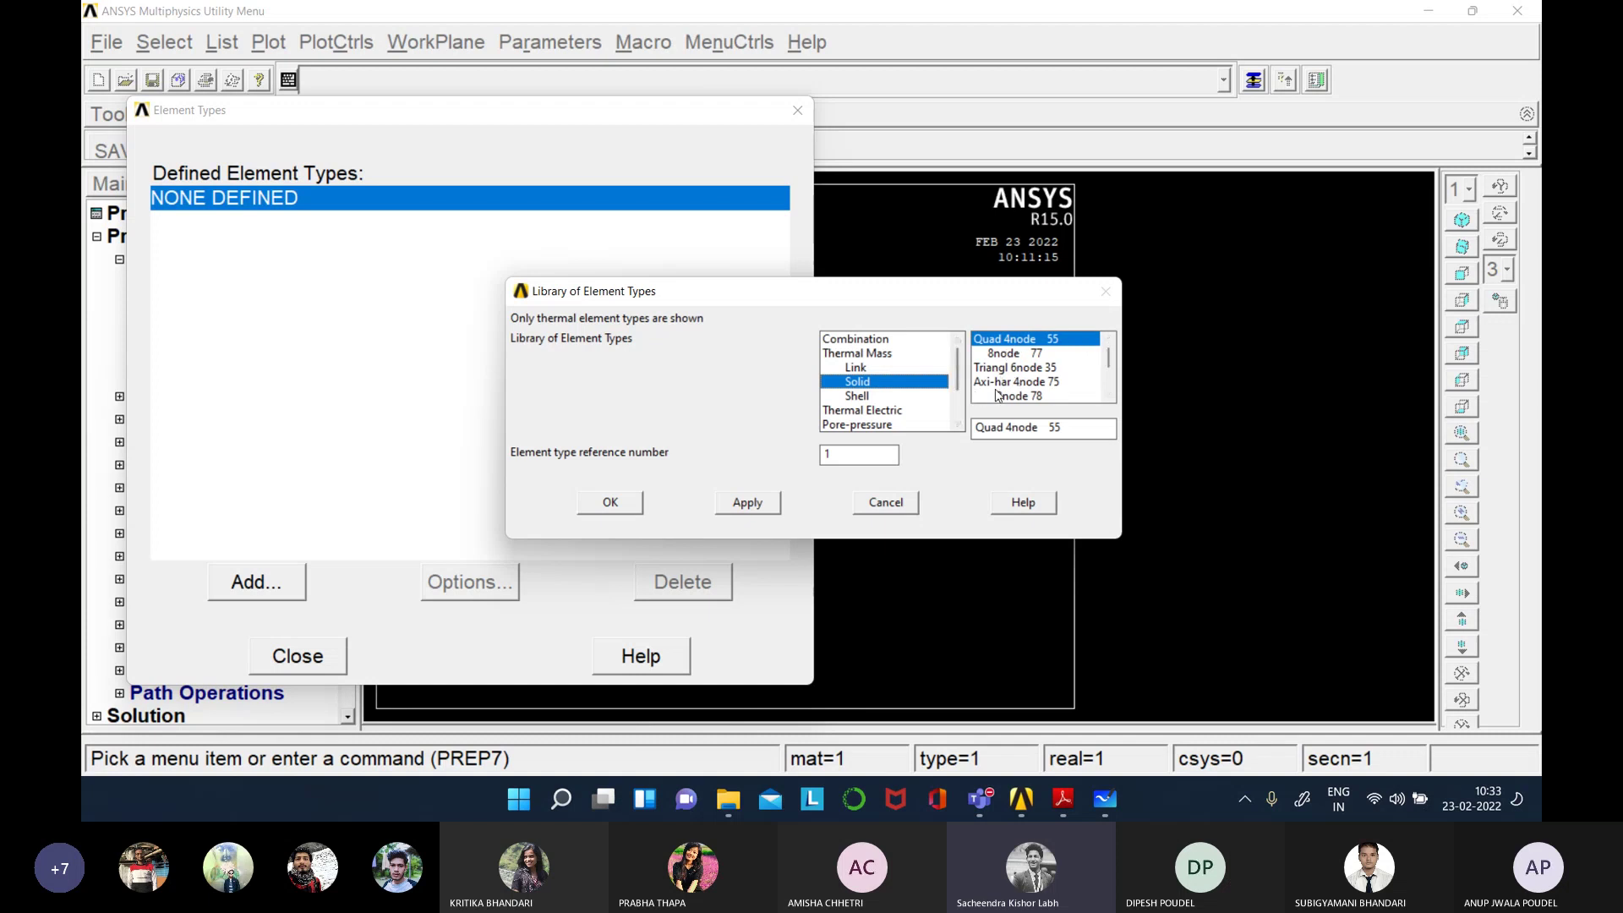
pyautogui.scroll(-4, 1049, 372)
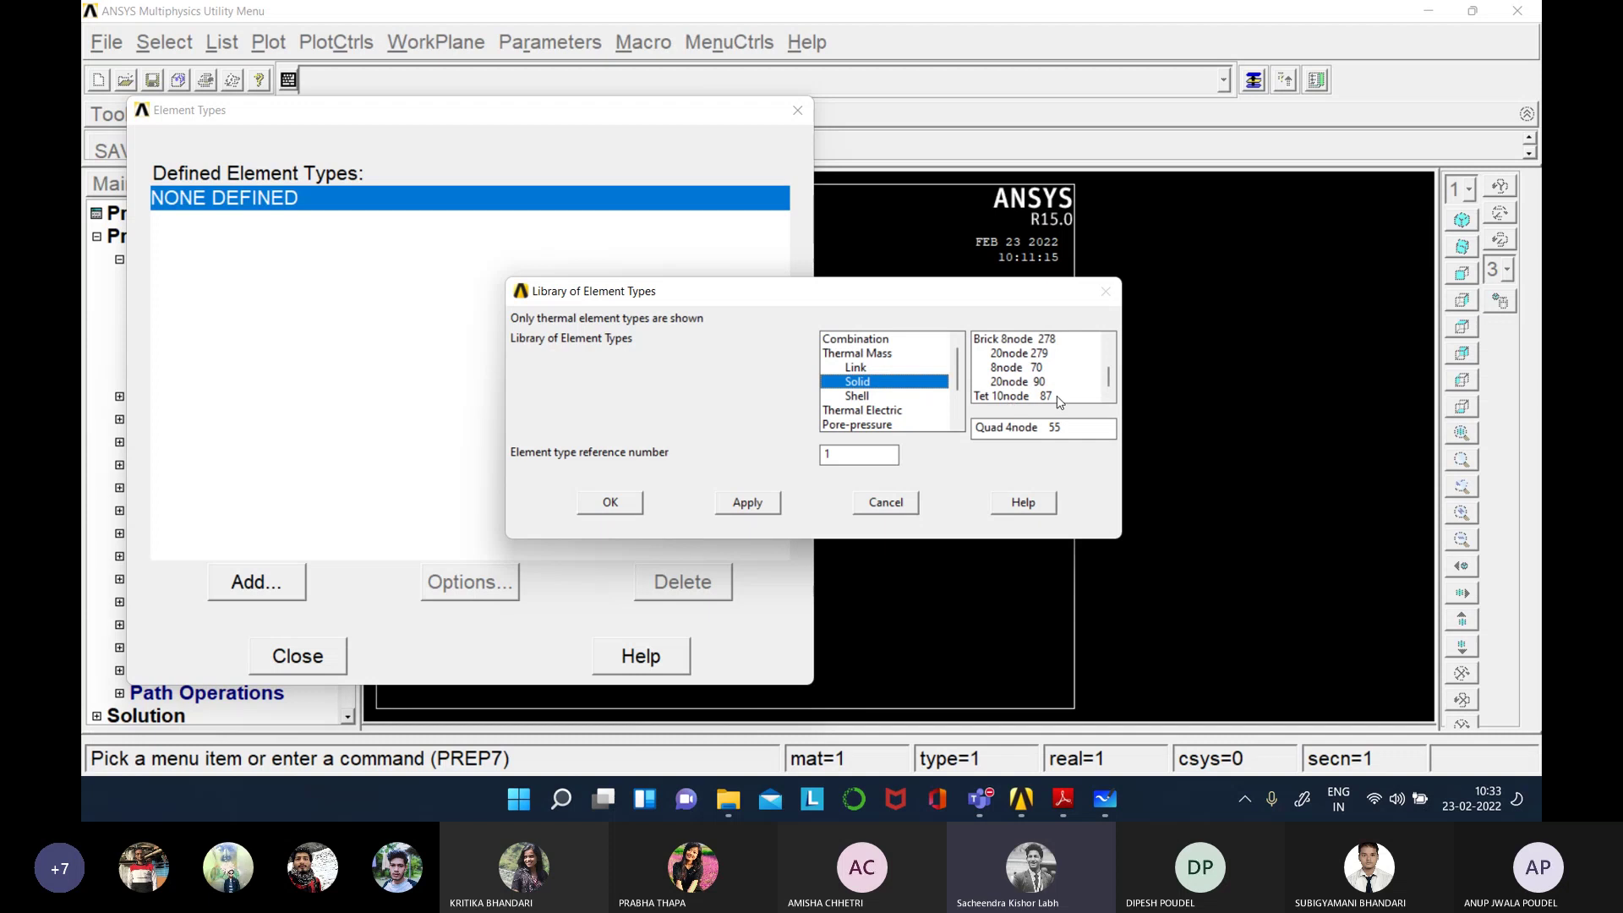
pyautogui.click(1000, 396)
pyautogui.click(587, 505)
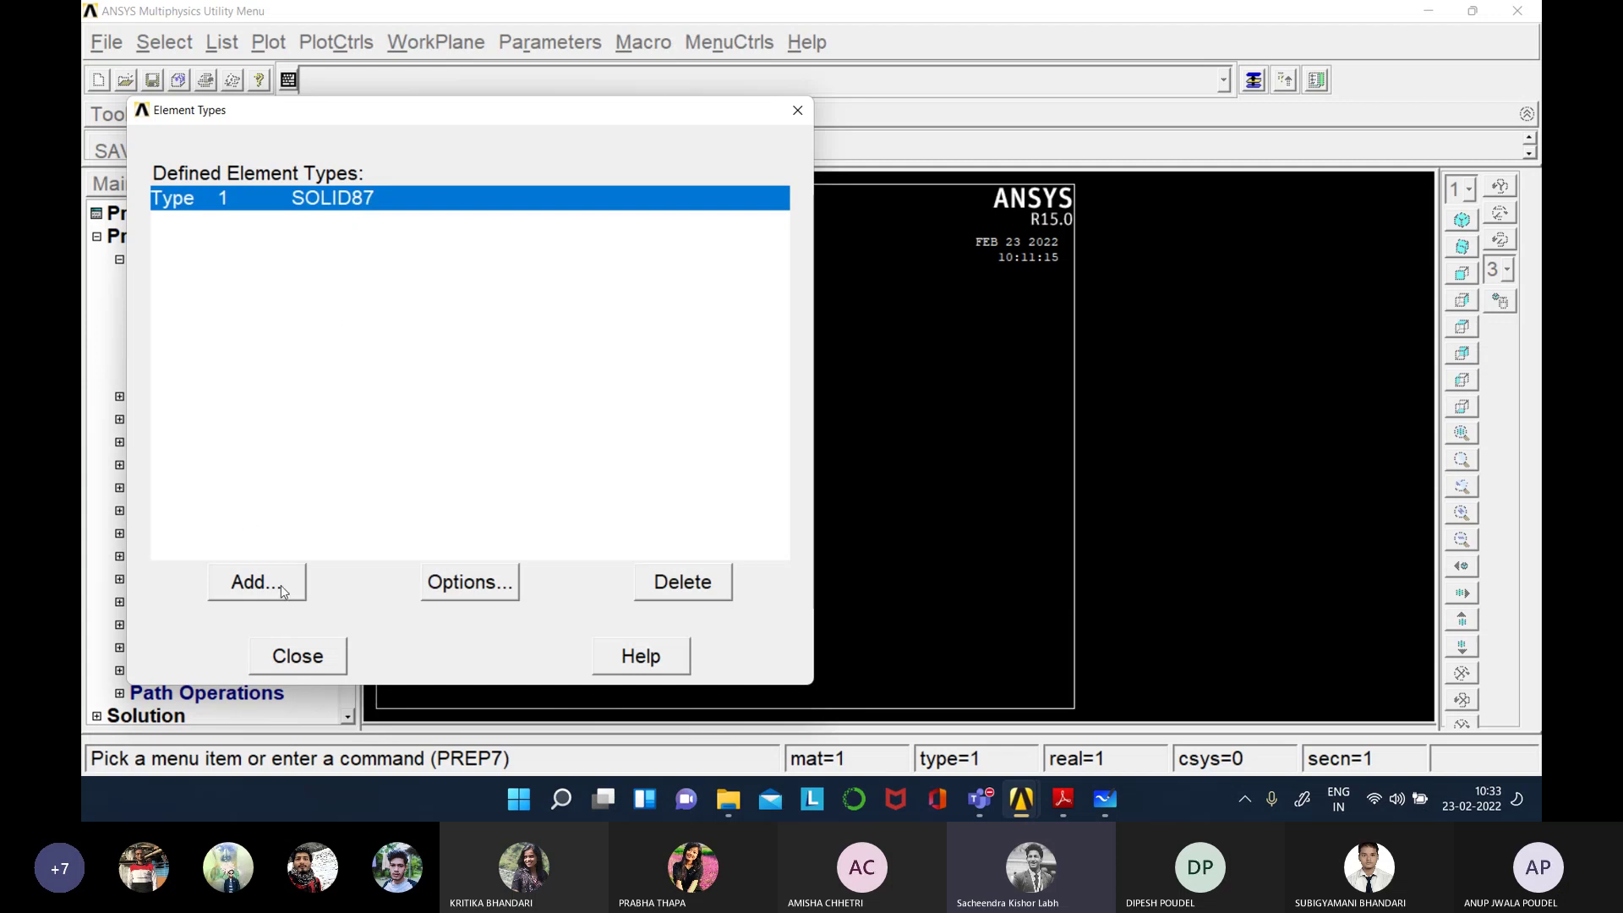
pyautogui.click(315, 672)
pyautogui.click(121, 260)
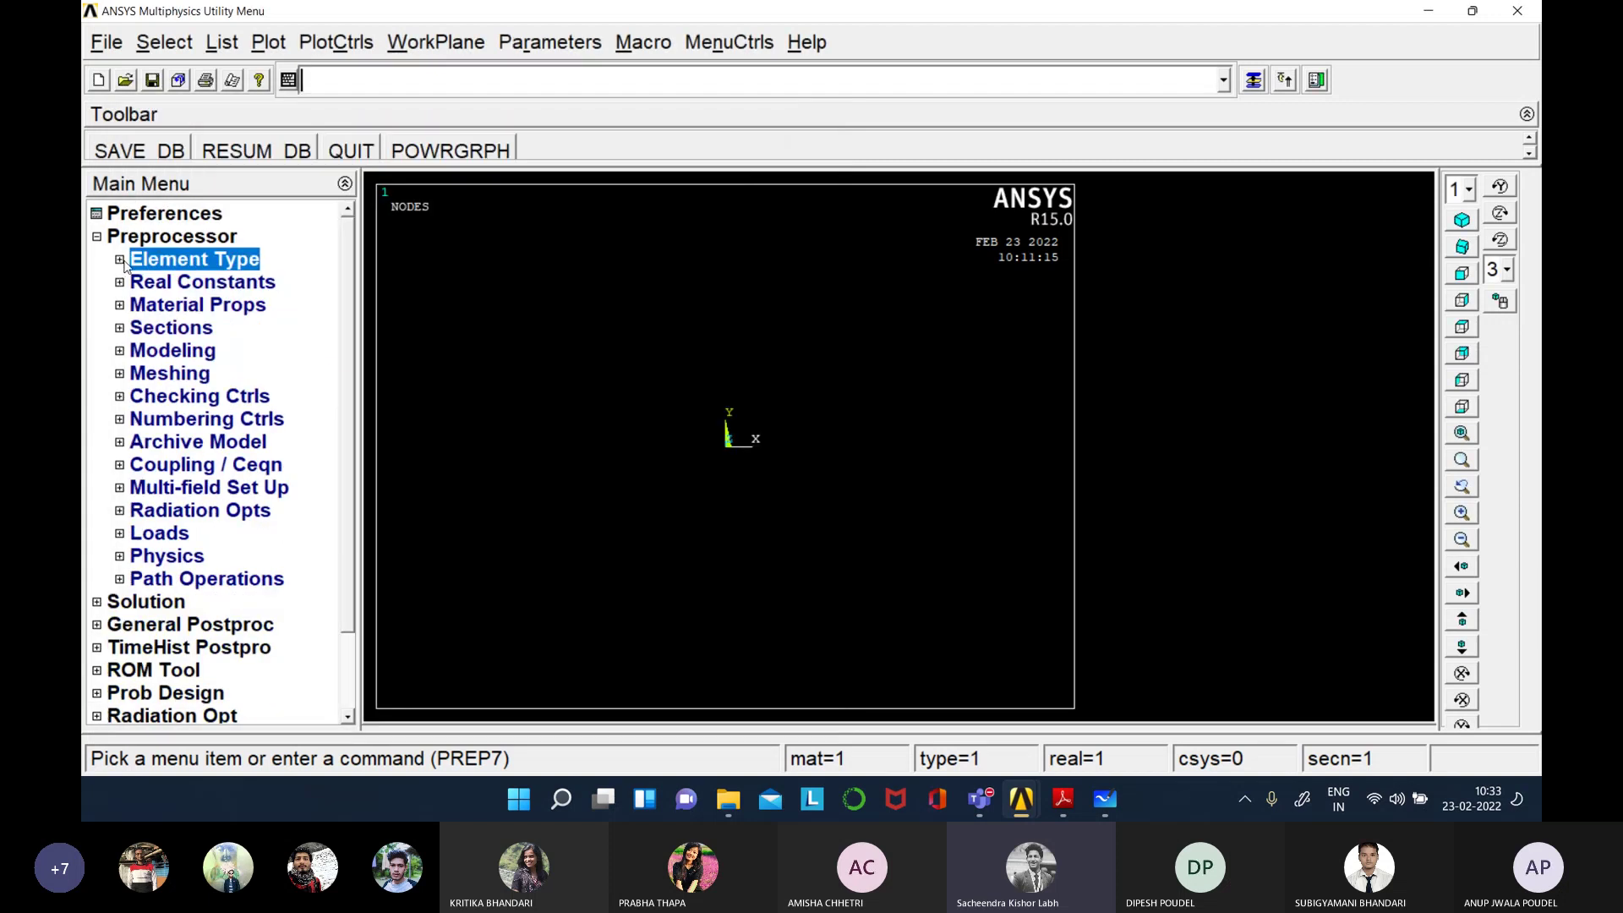
# - Define an isotropic thermal conductivity KXX of 40 for material number 1, checking the value in Heat Transfer problem.pdf in Adobe Reader
pyautogui.click(120, 306)
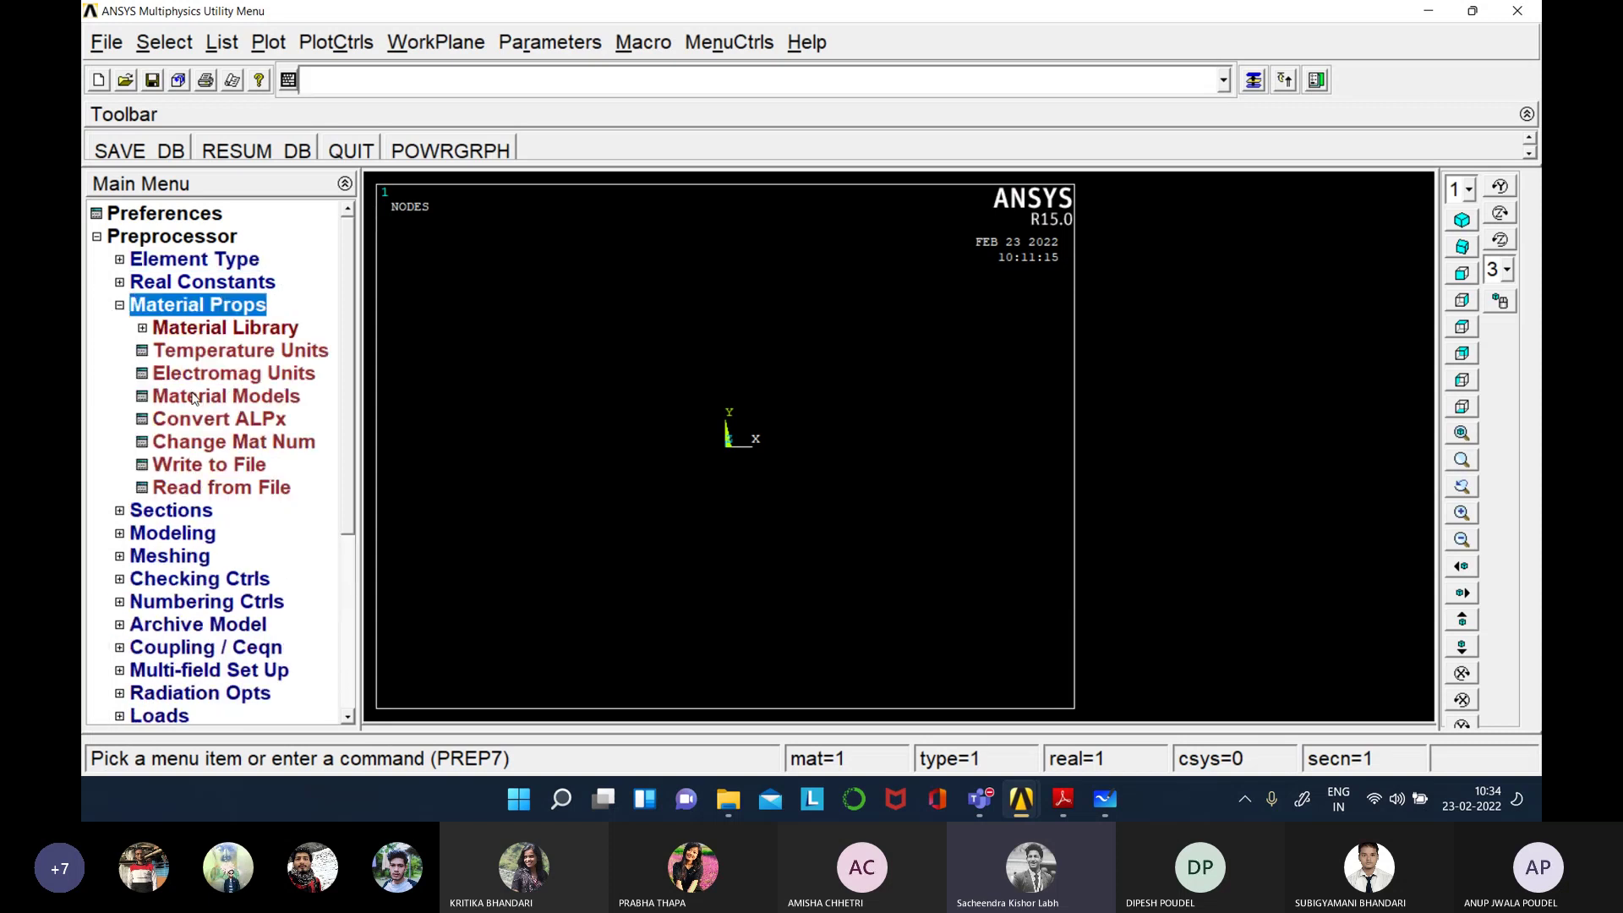
pyautogui.click(218, 395)
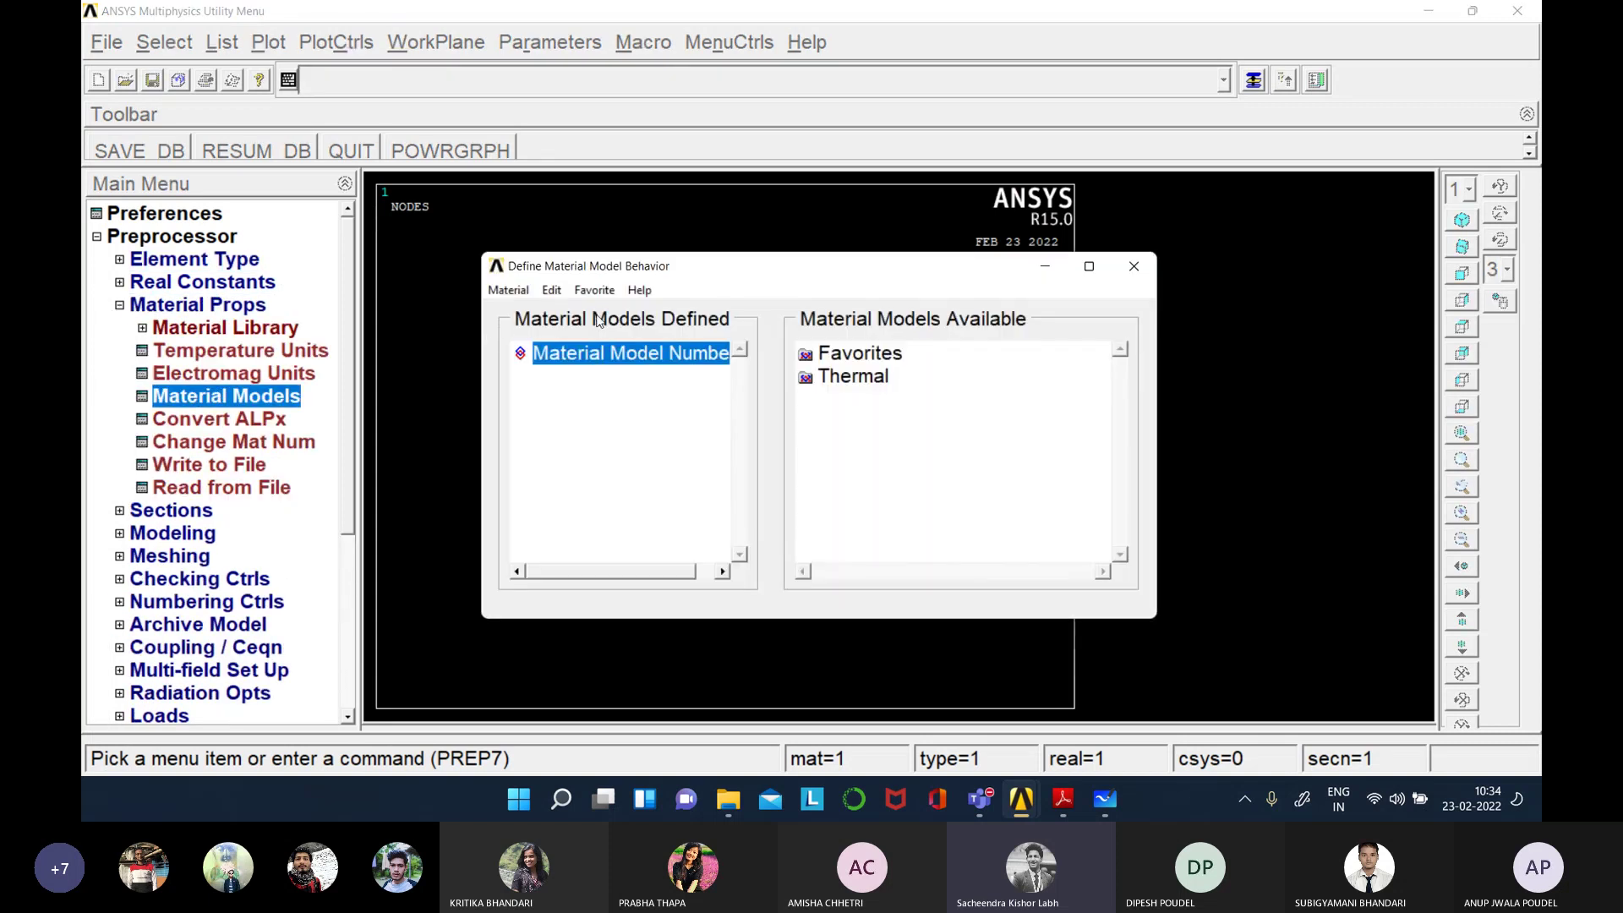
pyautogui.doubleClick(873, 377)
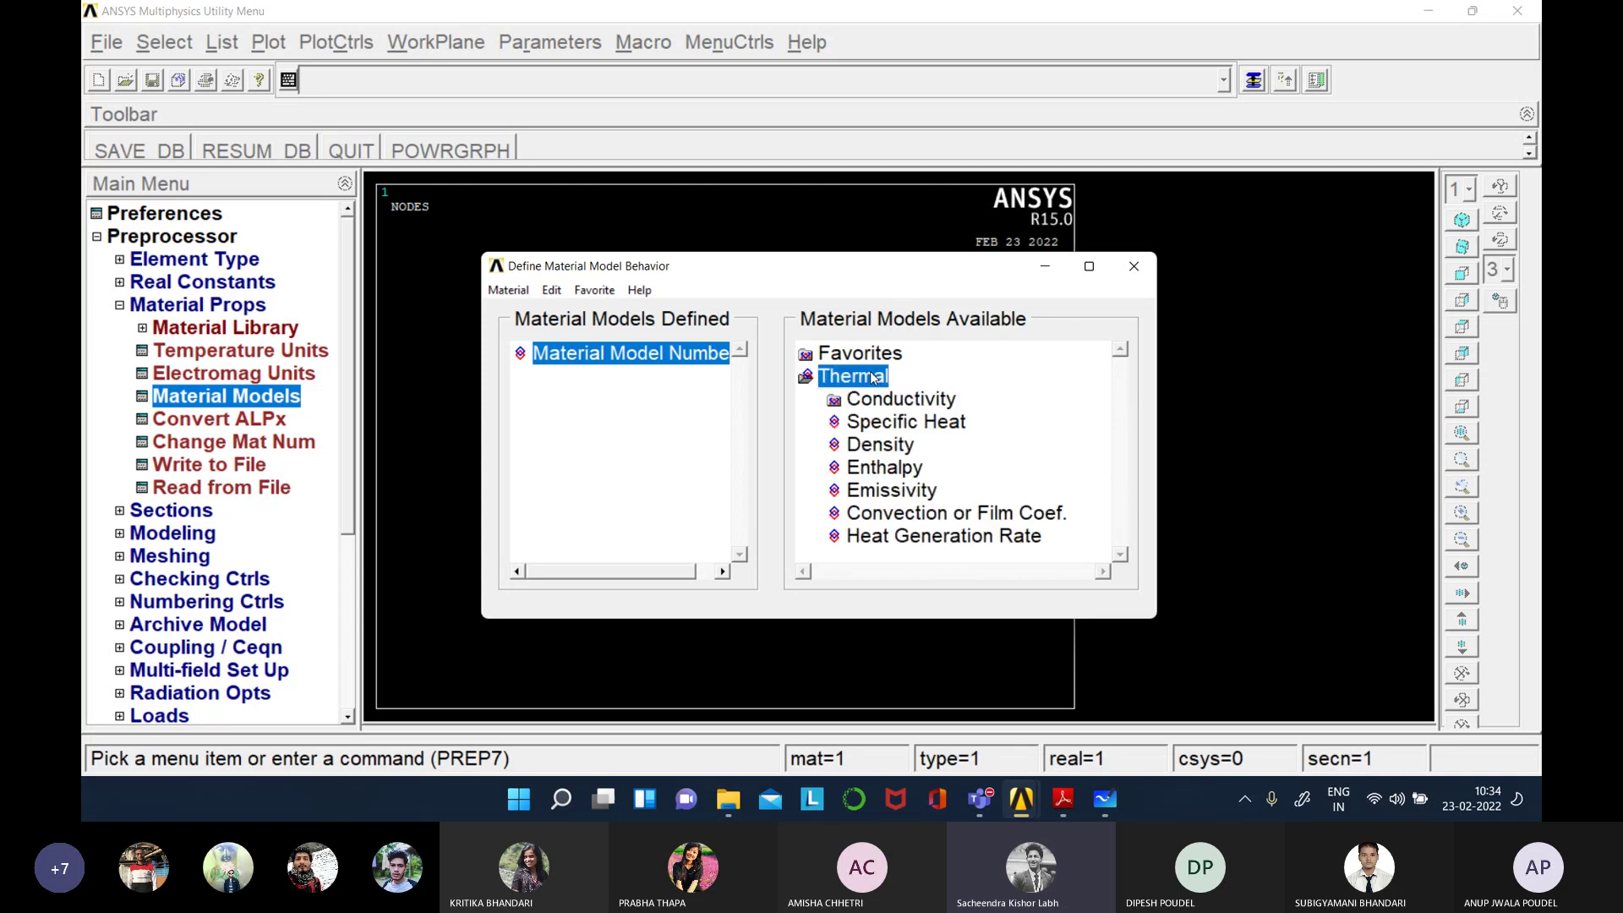
pyautogui.doubleClick(932, 397)
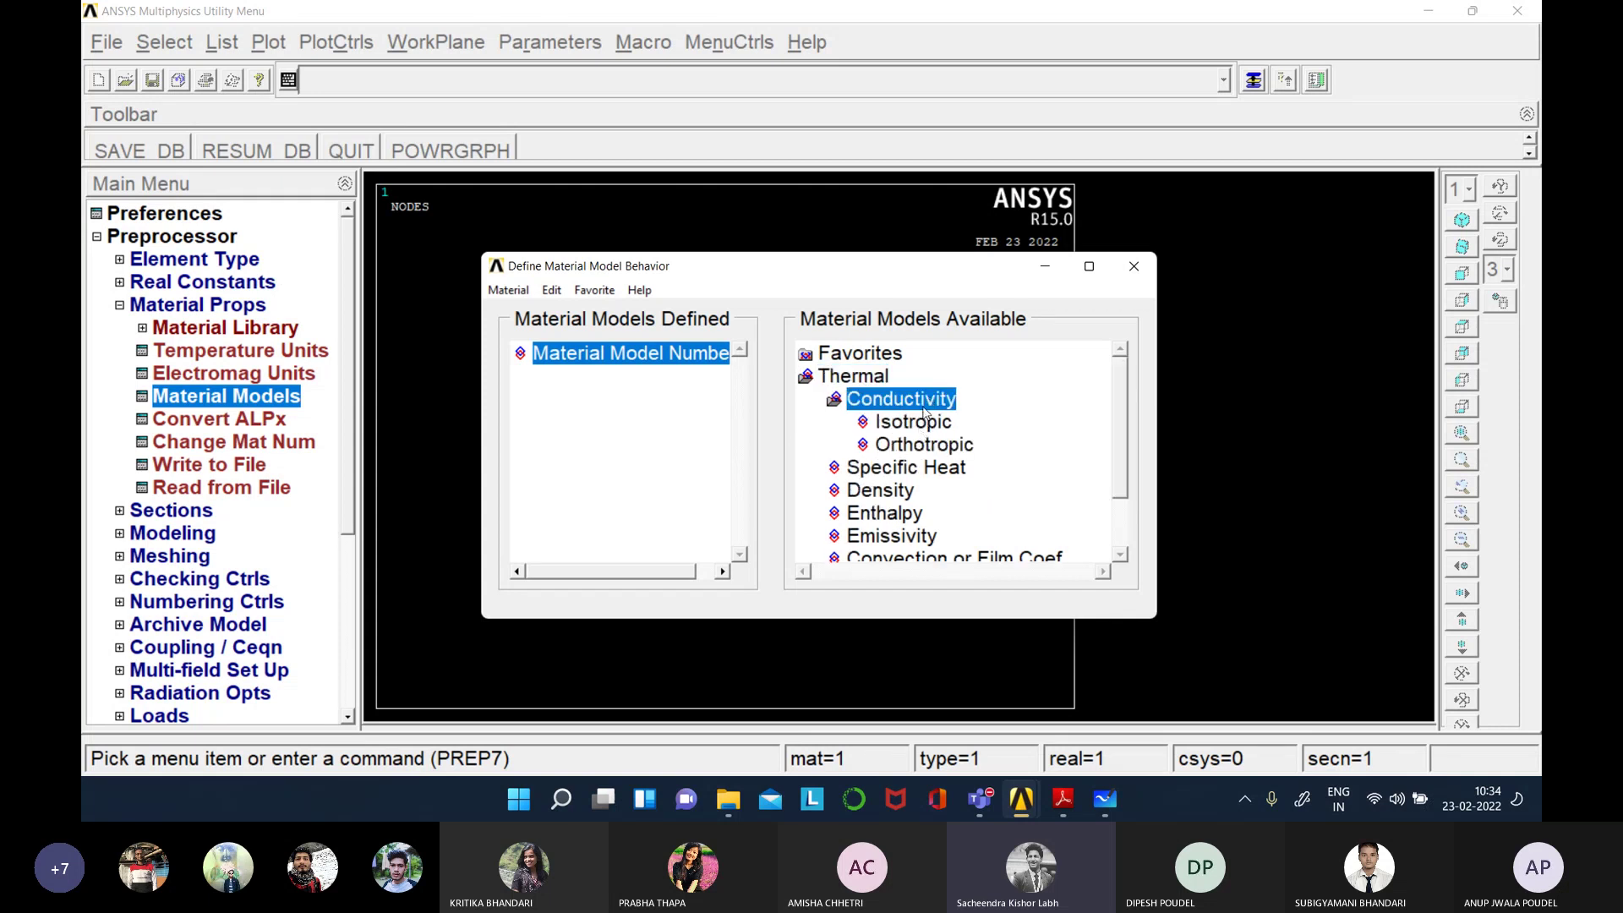
pyautogui.doubleClick(932, 424)
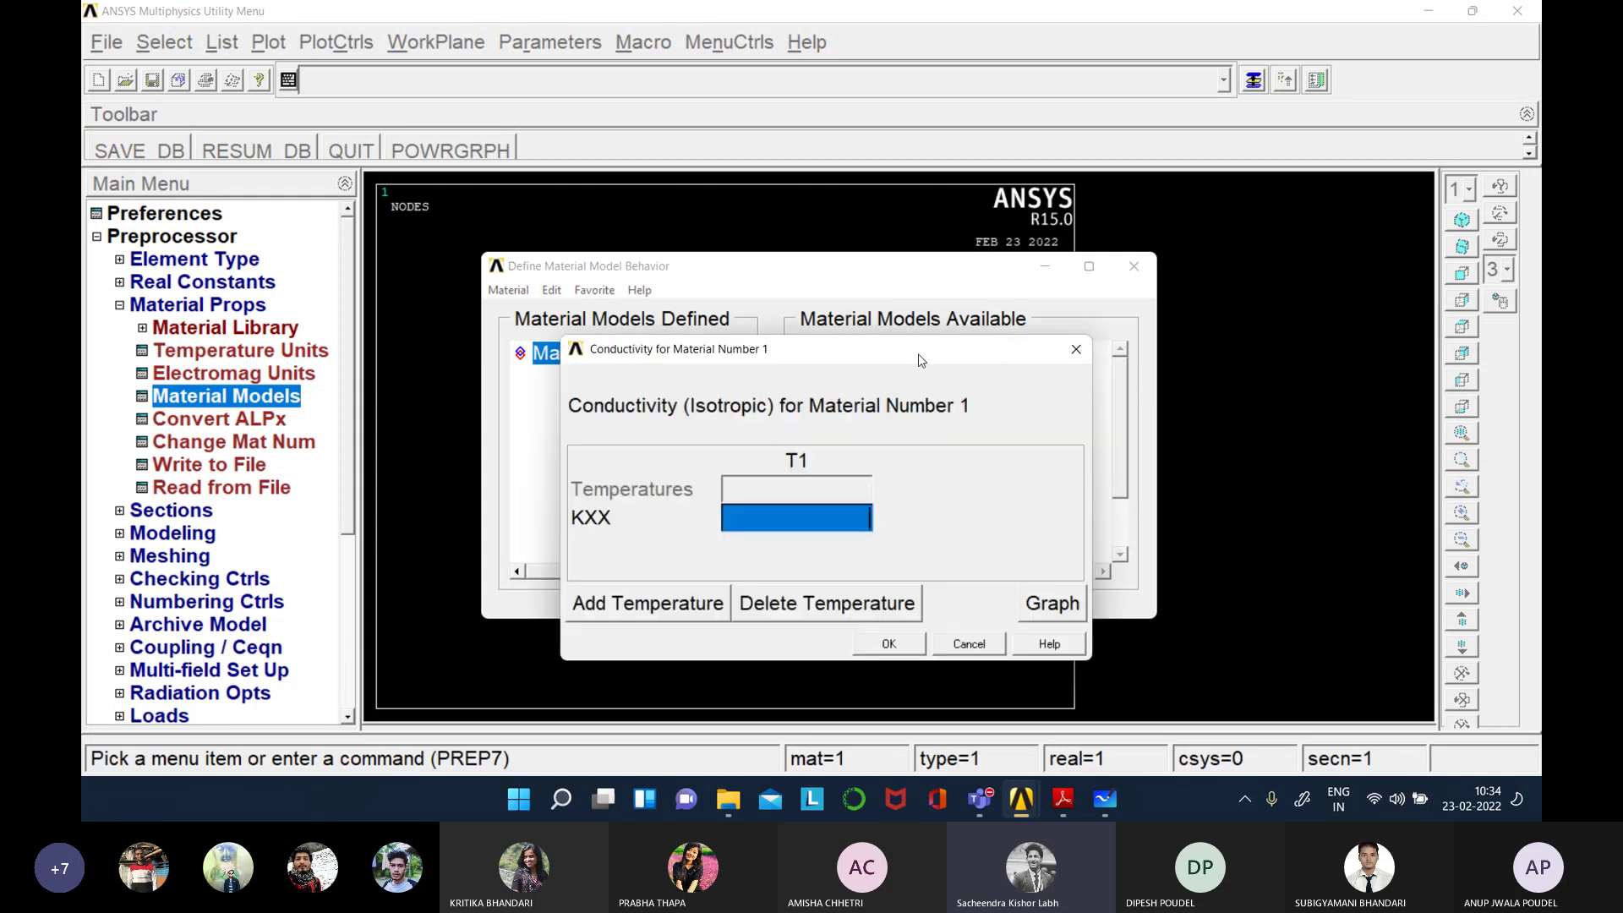
pyautogui.moveTo(917, 351); pyautogui.dragTo(962, 256)
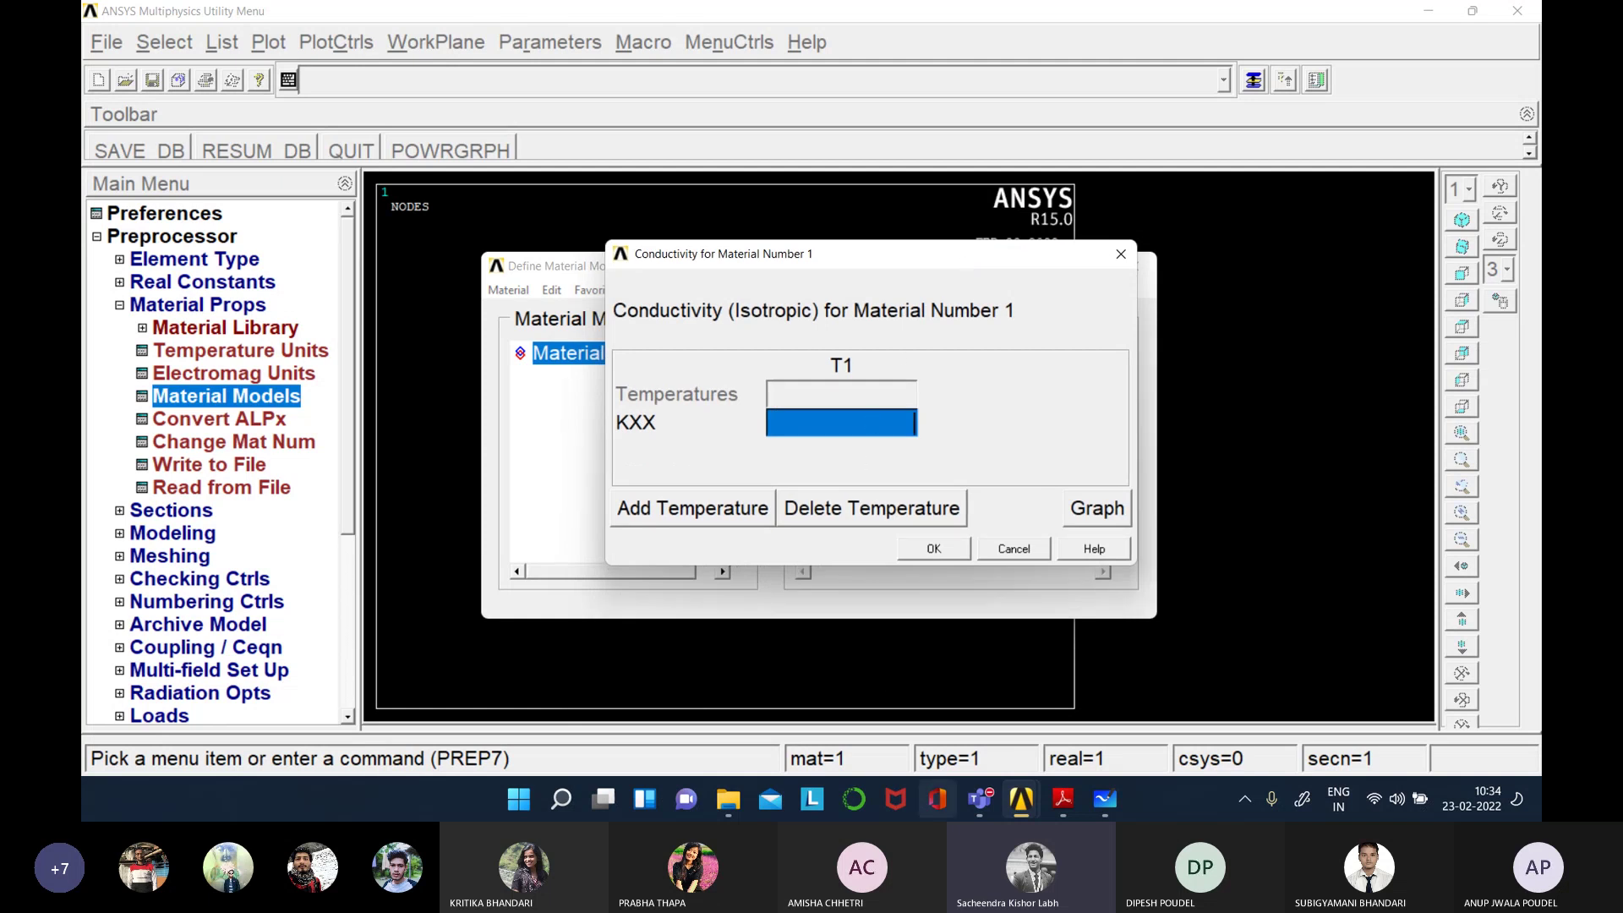
pyautogui.moveTo(1063, 801)
pyautogui.click(1064, 744)
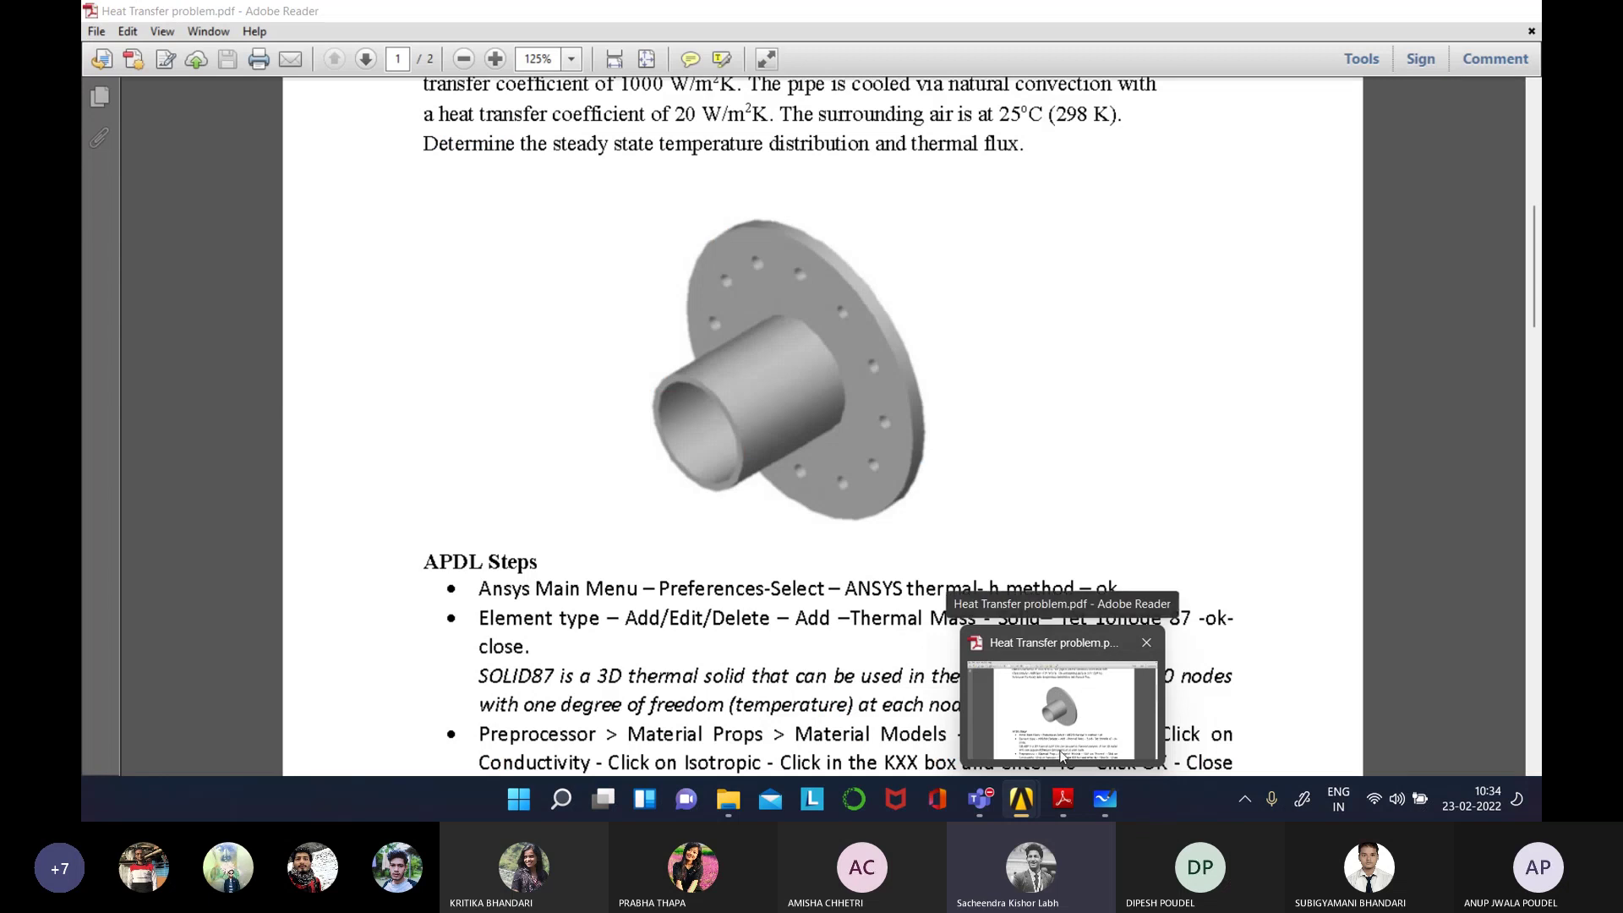
pyautogui.scroll(4, 640, 288)
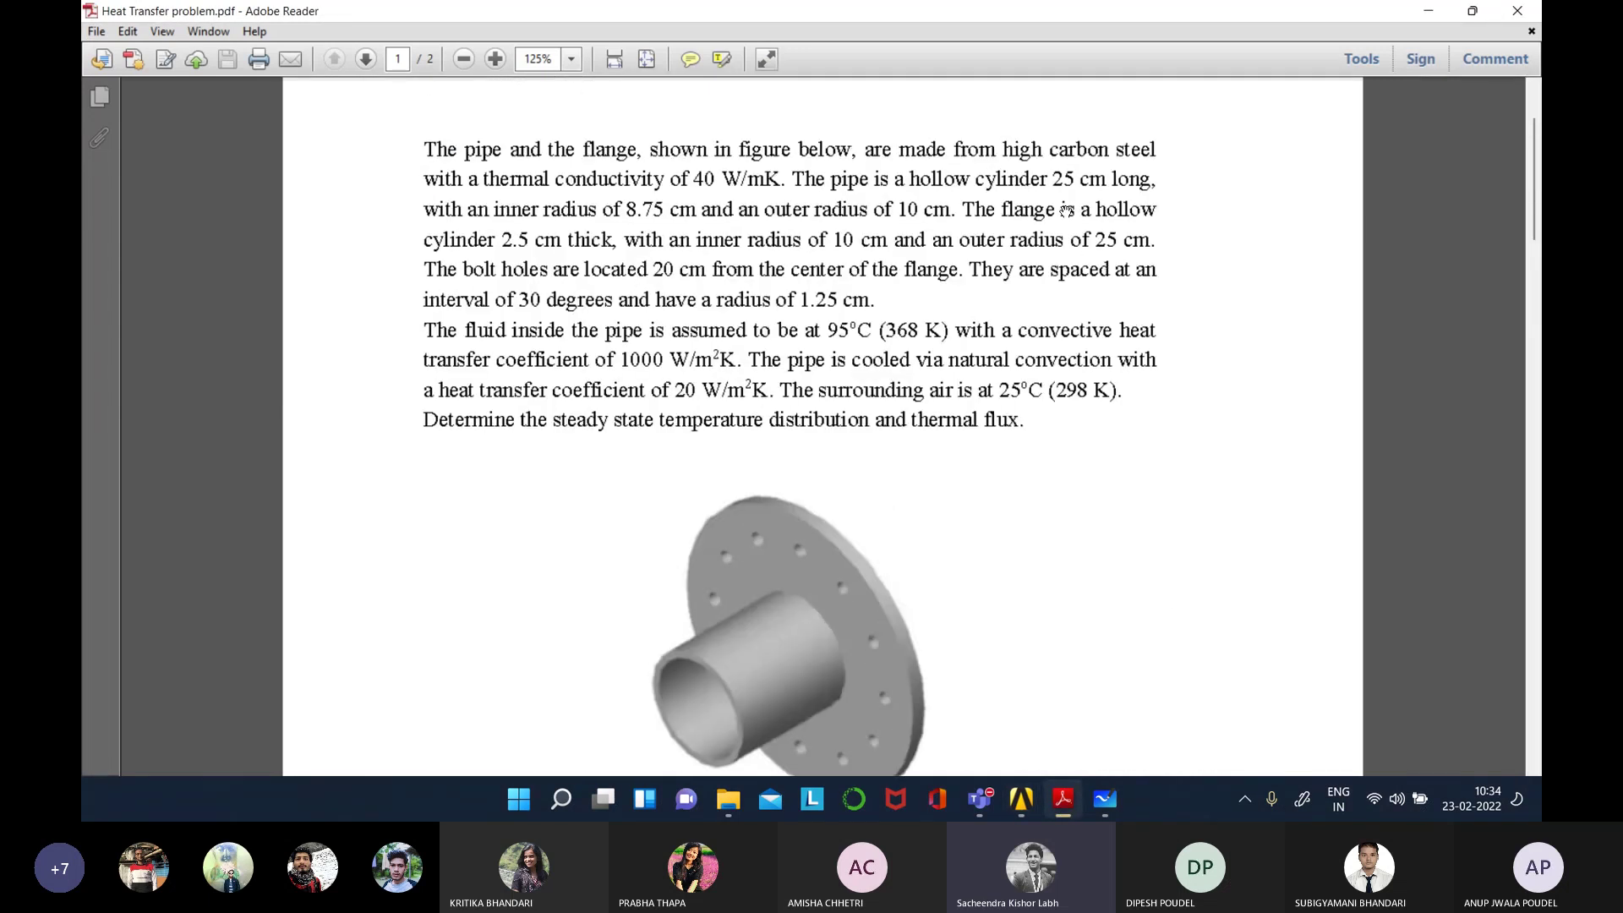
pyautogui.click(1429, 11)
pyautogui.click(831, 431)
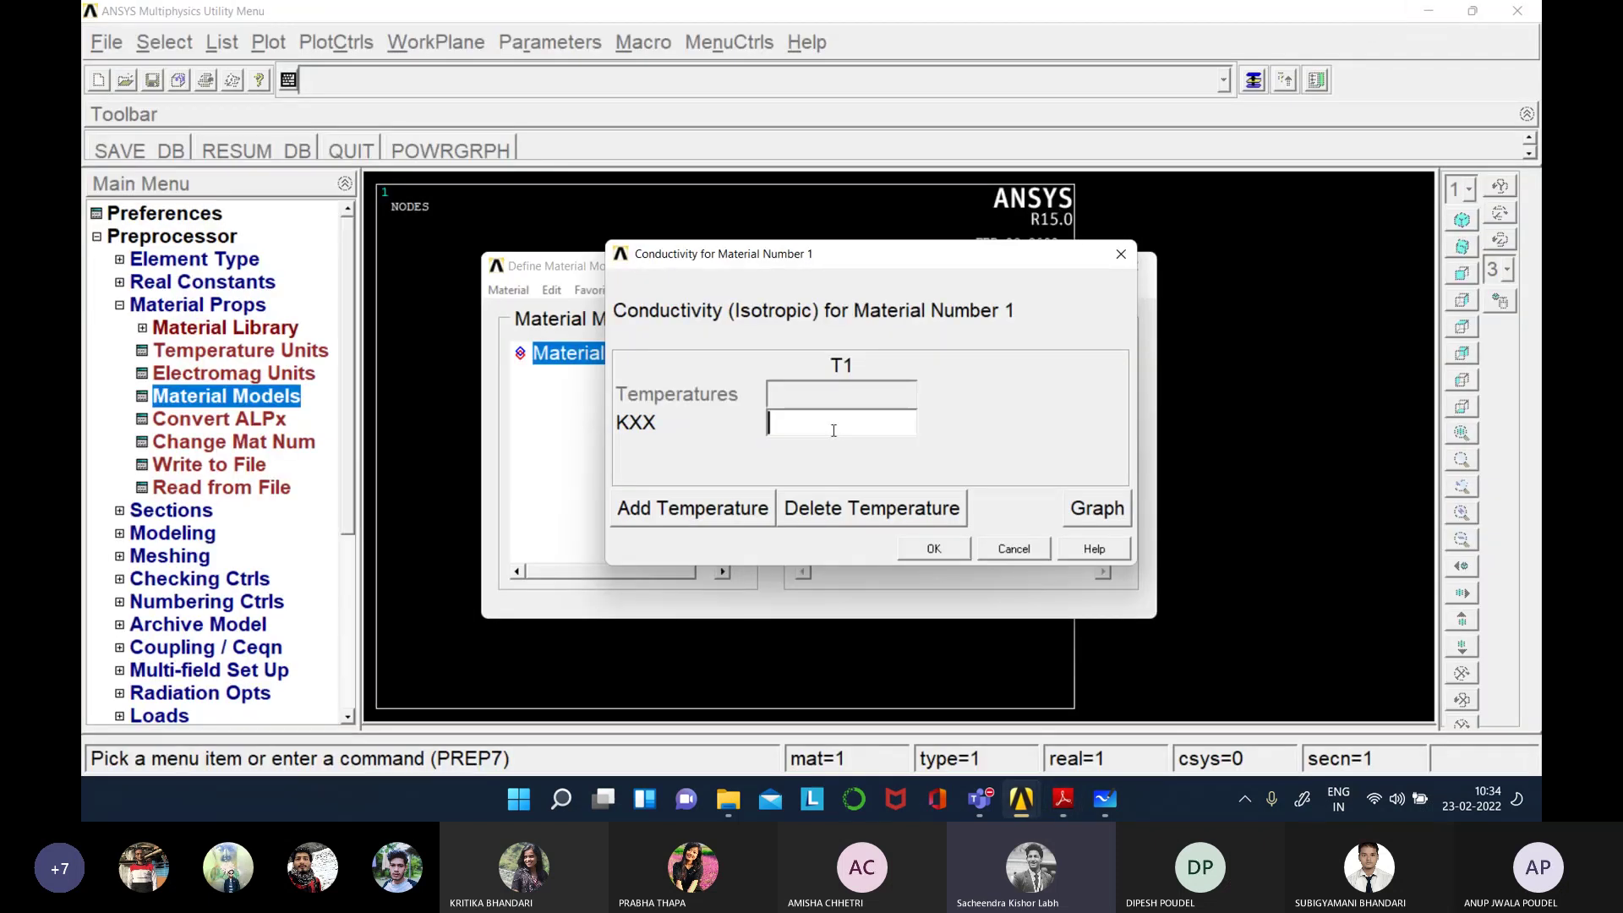
pyautogui.write('40')
pyautogui.click(913, 555)
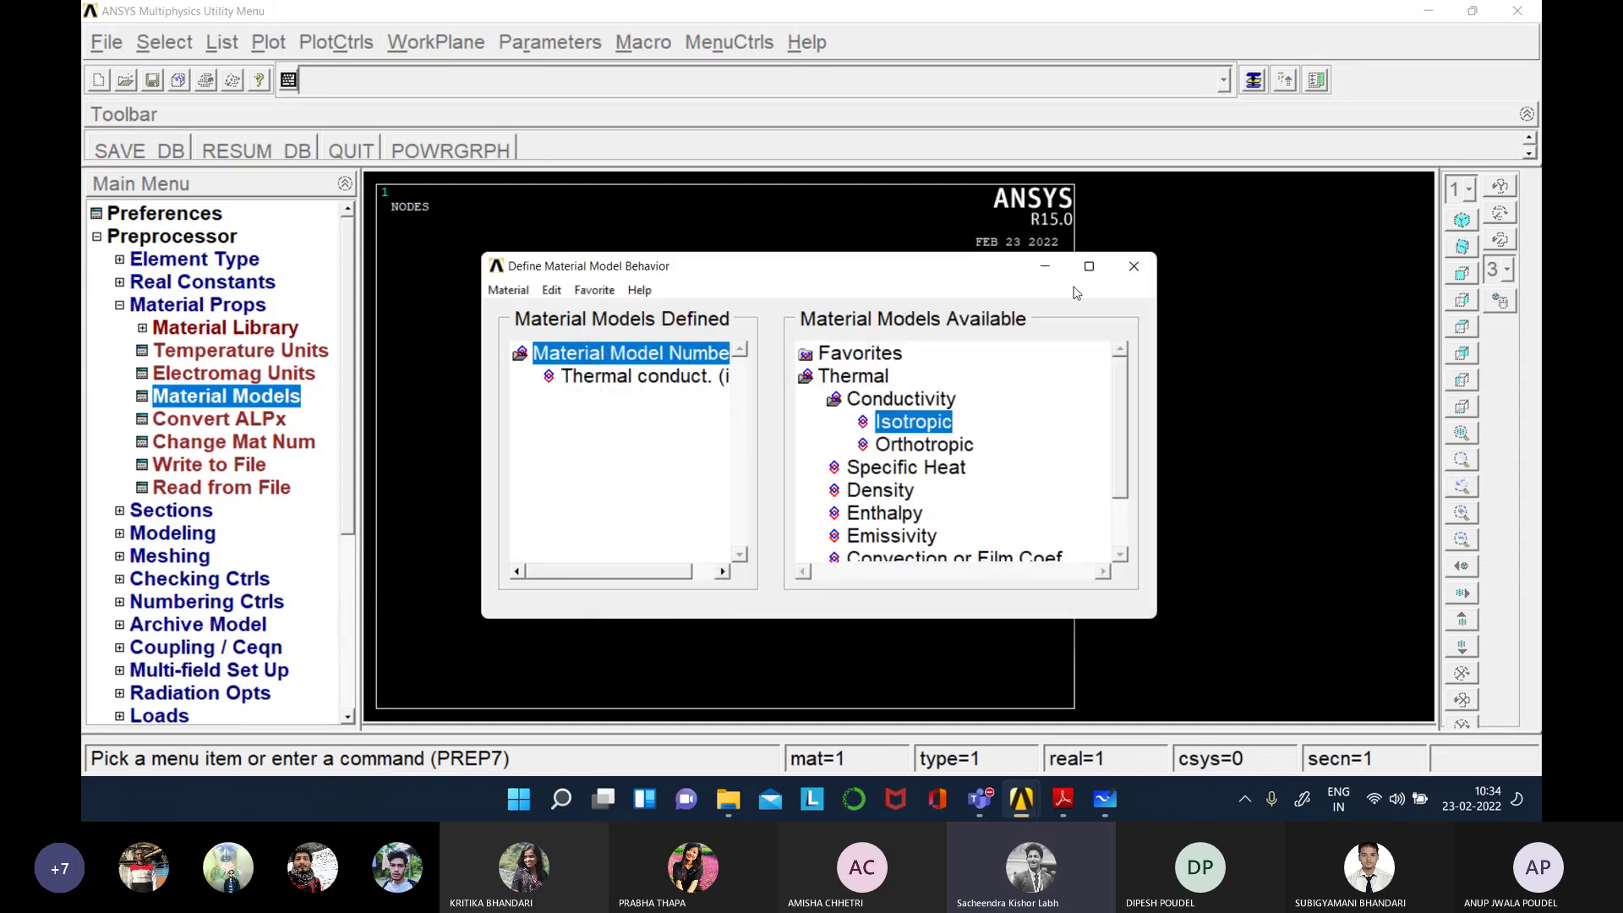
pyautogui.click(1133, 266)
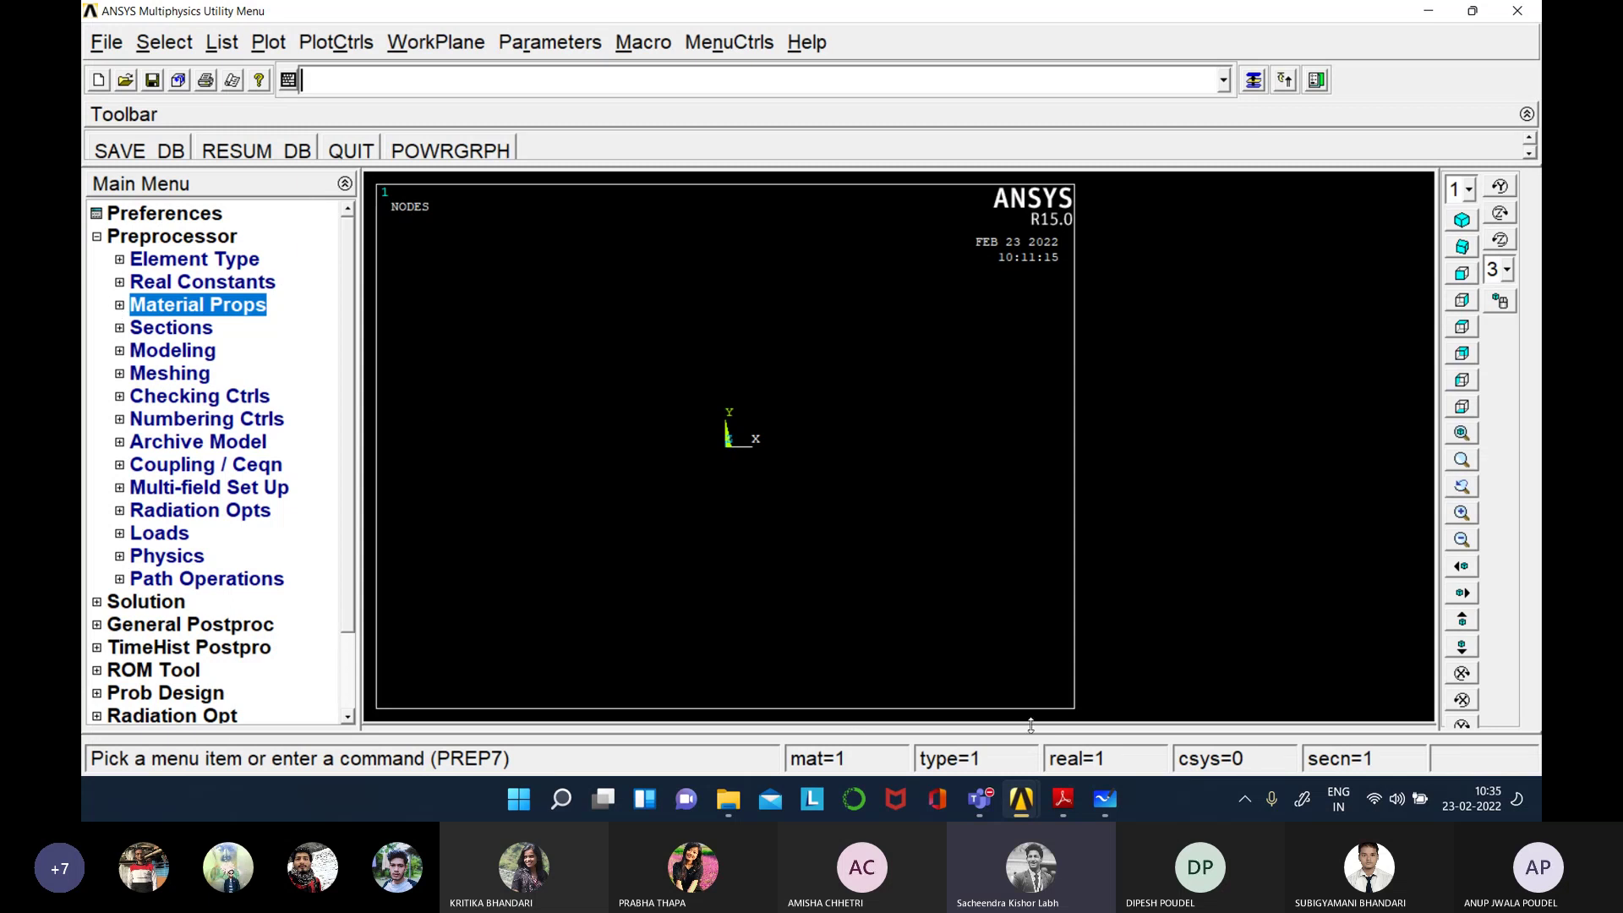
# - Switch to Microsoft Whiteboard and sketch a large hollow cylinder outline in black pen beside the existing red drawings
pyautogui.click(1111, 799)
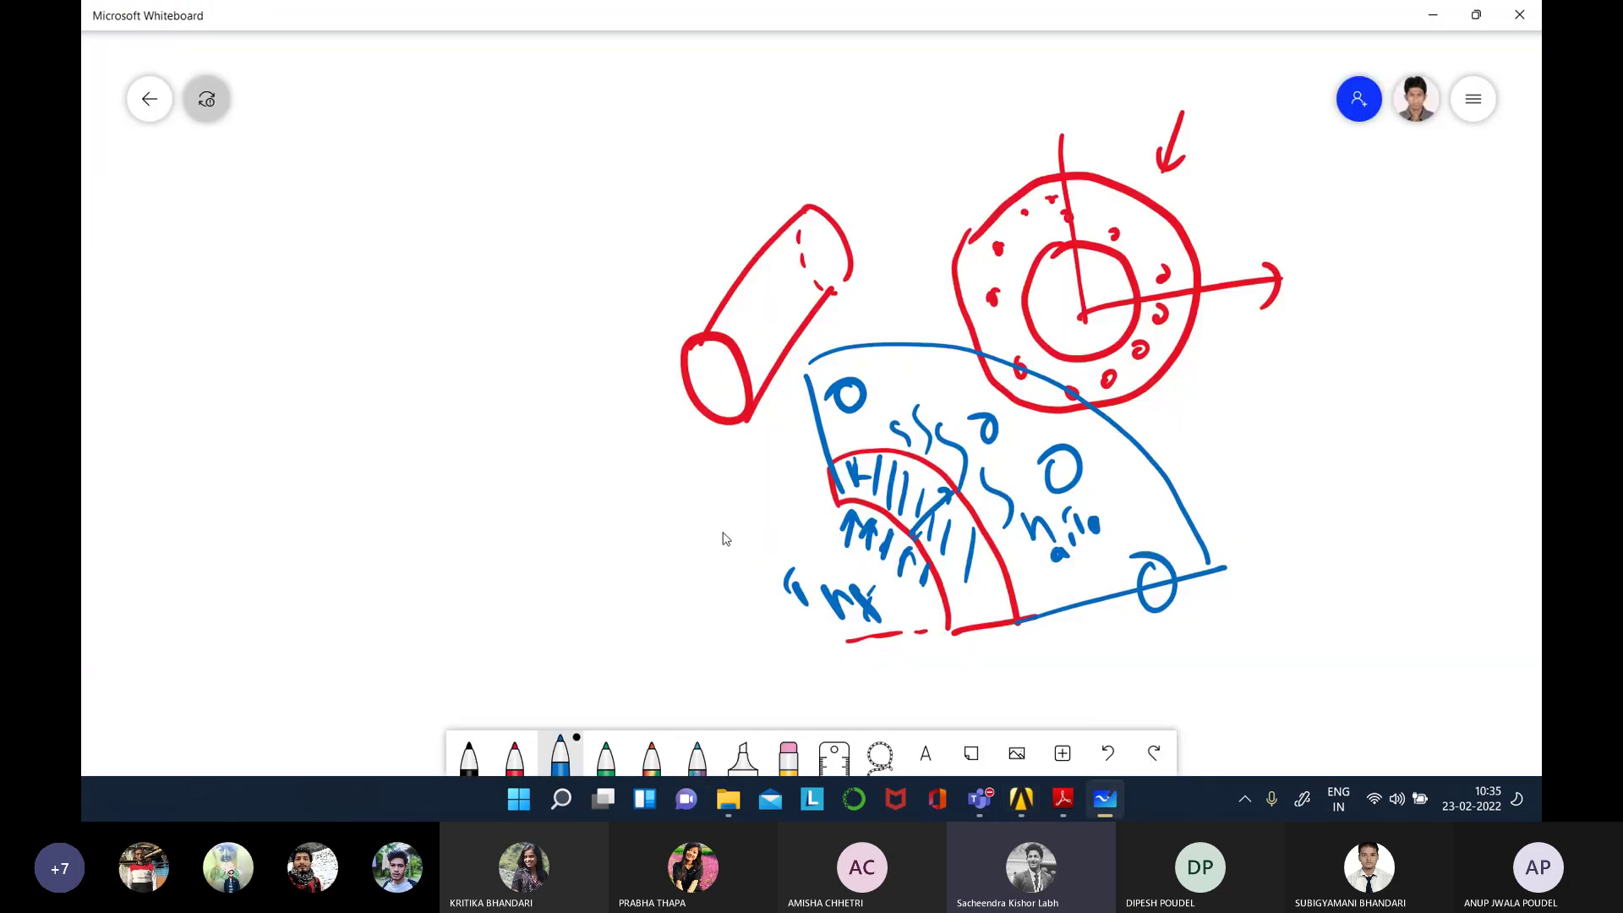
pyautogui.keyDown('ctrl'); pyautogui.scroll(-1, 636, 476); pyautogui.keyUp('ctrl')
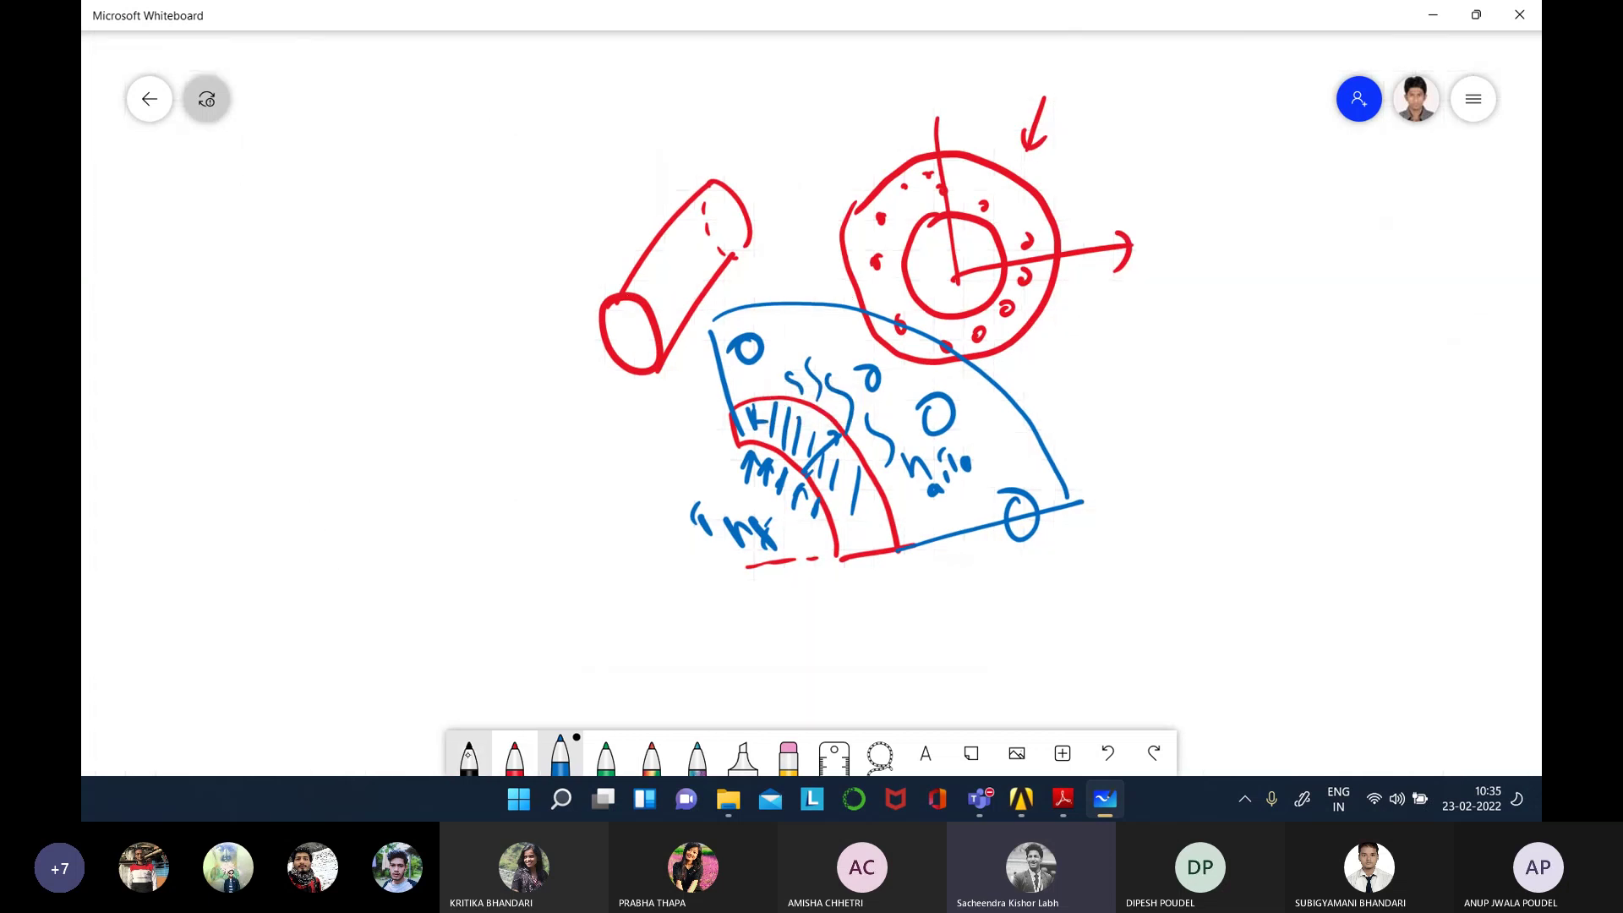
pyautogui.click(470, 753)
pyautogui.click(473, 749)
pyautogui.click(515, 707)
pyautogui.click(317, 555)
pyautogui.moveTo(255, 466)
pyautogui.mouseDown()
pyautogui.moveTo(225, 526)
pyautogui.moveTo(282, 568)
pyautogui.moveTo(307, 507)
pyautogui.moveTo(194, 503)
pyautogui.moveTo(216, 567)
pyautogui.moveTo(258, 605)
pyautogui.moveTo(320, 589)
pyautogui.moveTo(343, 532)
pyautogui.moveTo(312, 465)
pyautogui.moveTo(252, 444)
pyautogui.moveTo(202, 488)
pyautogui.moveTo(394, 256)
pyautogui.mouseUp()
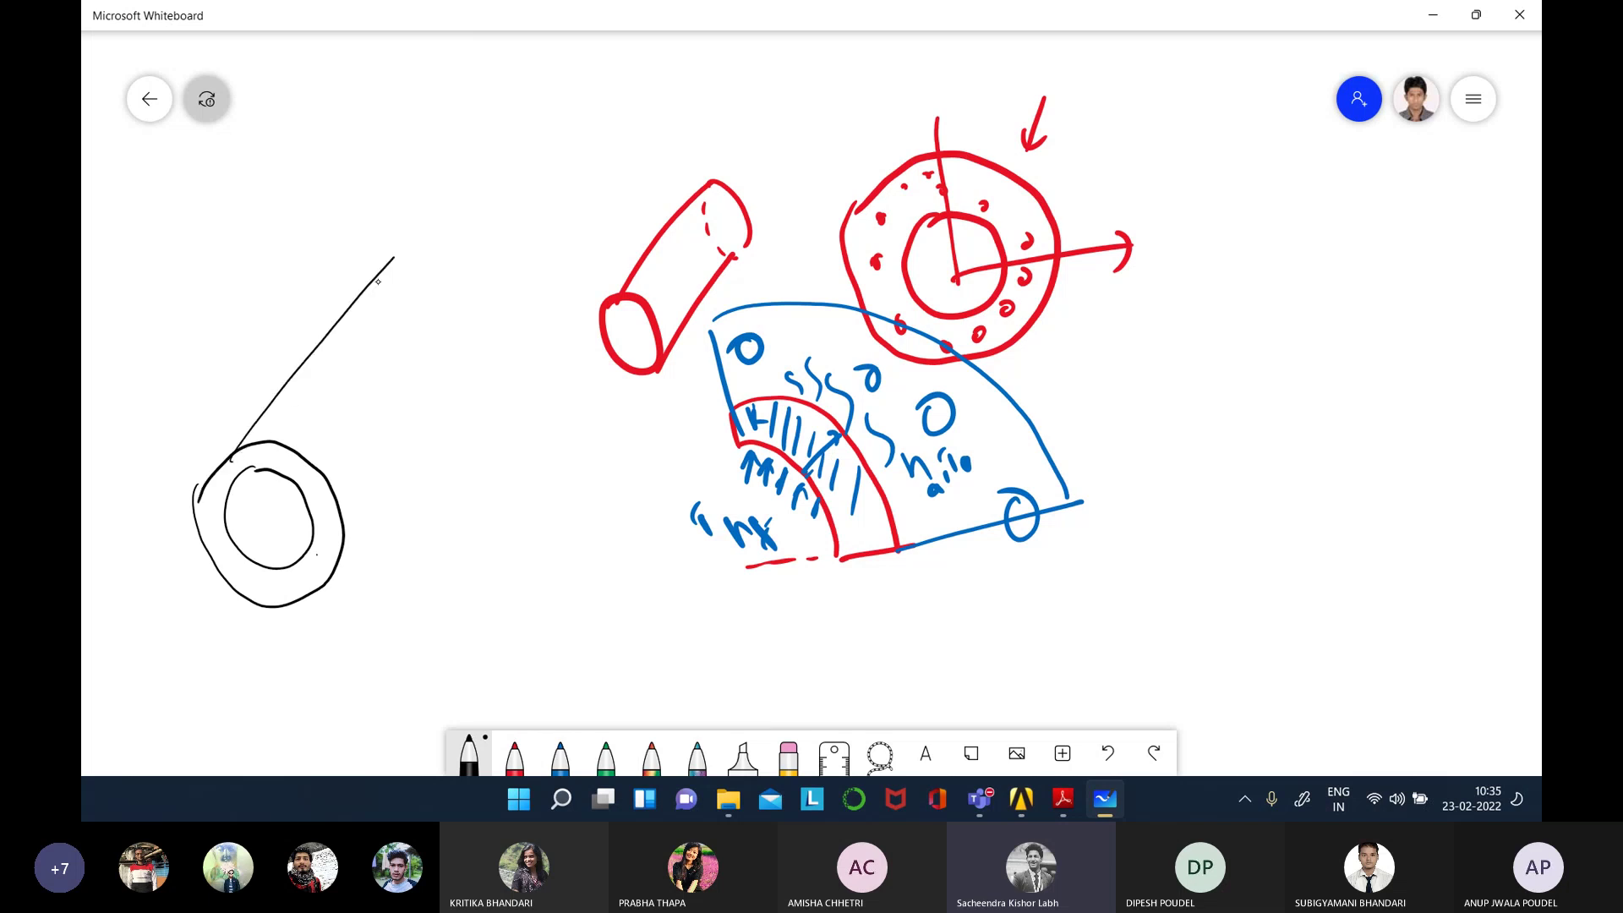
pyautogui.moveTo(328, 587); pyautogui.dragTo(517, 341)
pyautogui.moveTo(387, 262)
pyautogui.mouseDown()
pyautogui.moveTo(520, 288)
pyautogui.moveTo(524, 342)
pyautogui.mouseUp()
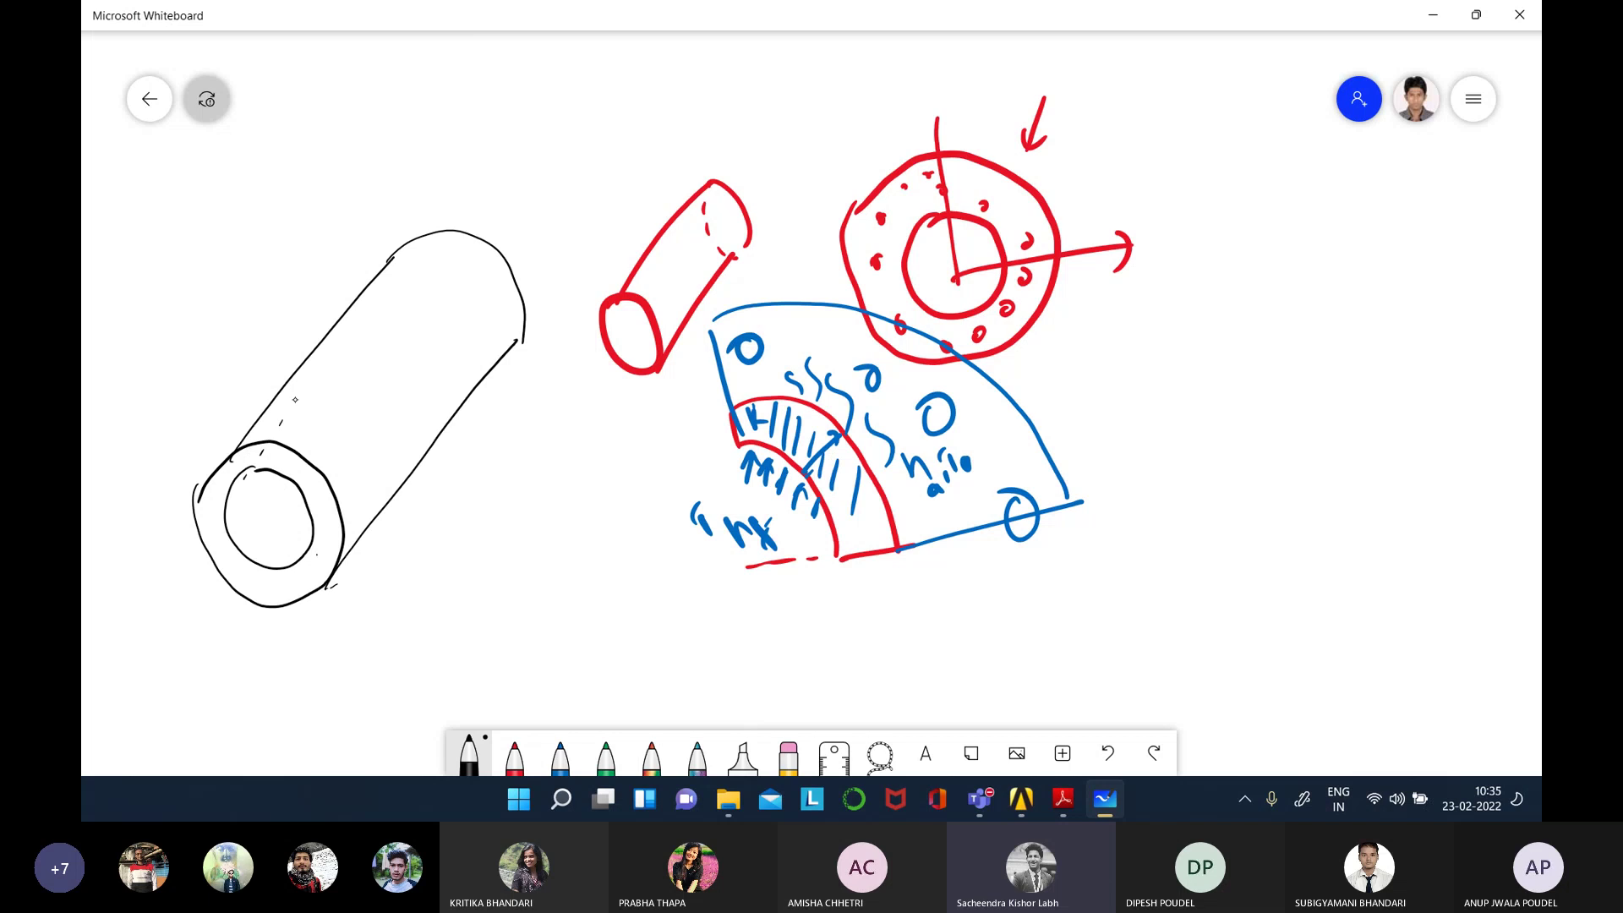
# - Add dashed hidden lines for the inner bore and its far-end circle to the black cylinder sketch
pyautogui.moveTo(343, 341); pyautogui.dragTo(353, 328)
pyautogui.moveTo(369, 313); pyautogui.dragTo(416, 259)
pyautogui.moveTo(296, 558); pyautogui.dragTo(306, 544)
pyautogui.moveTo(321, 524); pyautogui.dragTo(364, 471)
pyautogui.moveTo(380, 449); pyautogui.dragTo(389, 436)
pyautogui.moveTo(407, 409); pyautogui.dragTo(448, 358)
pyautogui.moveTo(465, 340); pyautogui.dragTo(472, 330)
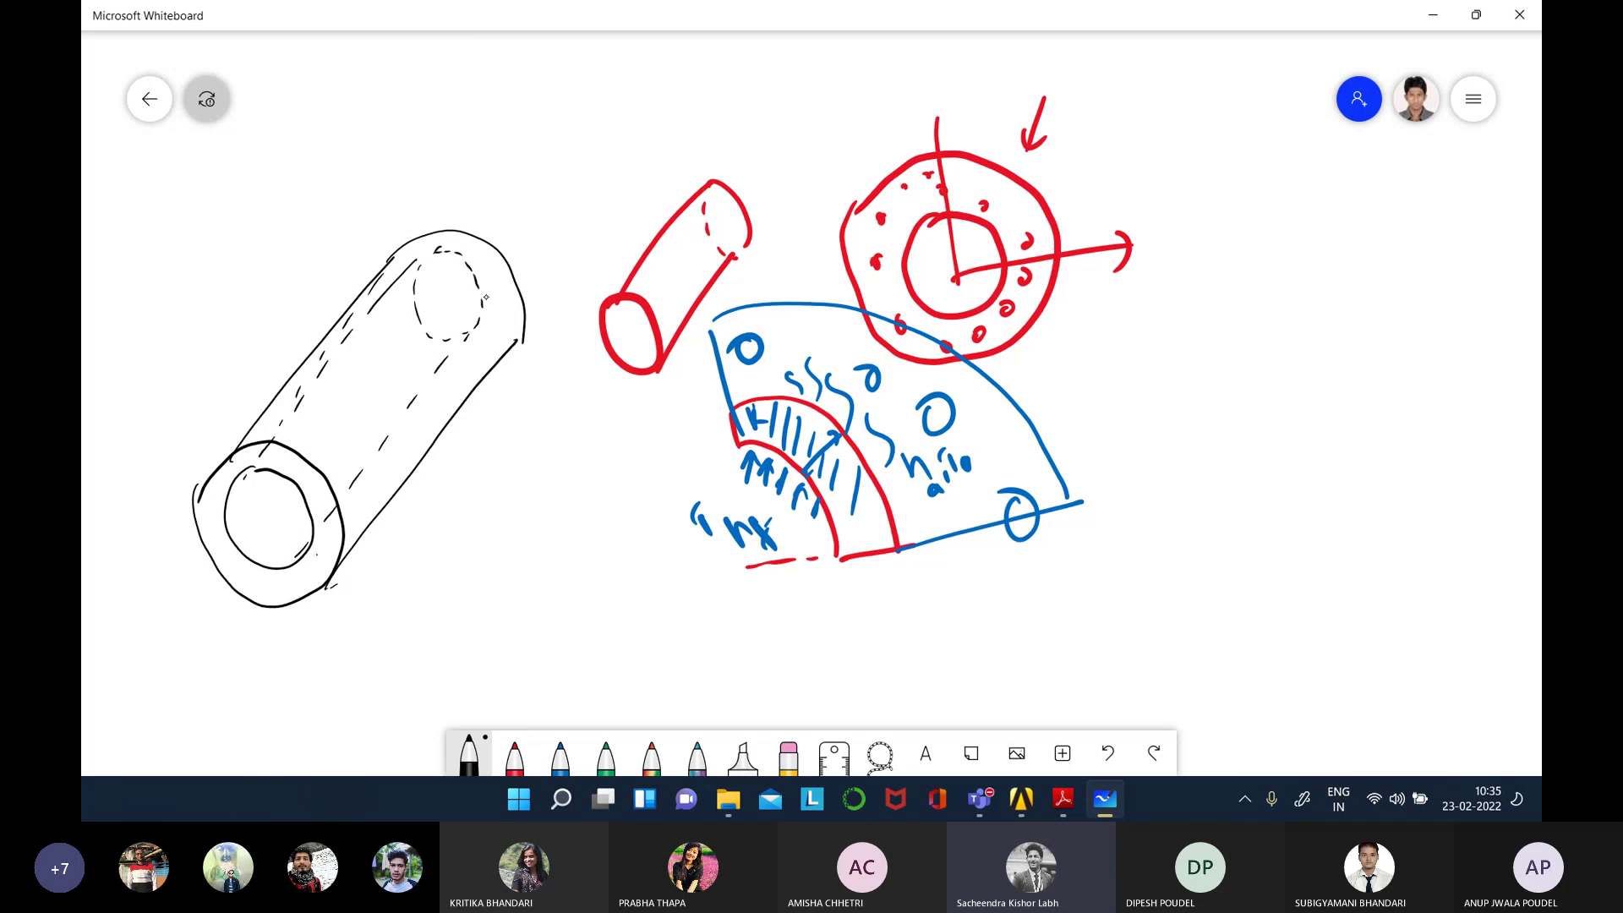
pyautogui.moveTo(484, 252); pyautogui.dragTo(476, 272)
# - Draw the edges of two cutting planes along the black cylinder's axis to mark off its quarter section
pyautogui.moveTo(243, 357)
pyautogui.mouseDown()
pyautogui.moveTo(259, 536)
pyautogui.moveTo(388, 558)
pyautogui.mouseUp()
pyautogui.moveTo(242, 371)
pyautogui.mouseDown()
pyautogui.moveTo(408, 180)
pyautogui.moveTo(462, 138)
pyautogui.moveTo(488, 153)
pyautogui.moveTo(478, 128)
pyautogui.moveTo(504, 230)
pyautogui.mouseUp()
pyautogui.moveTo(261, 526); pyautogui.dragTo(498, 218)
pyautogui.moveTo(395, 547); pyautogui.dragTo(585, 278)
pyautogui.moveTo(495, 202); pyautogui.dragTo(582, 256)
# - Hatch the quarter section of the black cylinder on its front face and along its length
pyautogui.moveTo(270, 451); pyautogui.dragTo(287, 482)
pyautogui.moveTo(291, 463); pyautogui.dragTo(305, 513)
pyautogui.moveTo(313, 491); pyautogui.dragTo(324, 531)
pyautogui.moveTo(328, 513); pyautogui.dragTo(331, 531)
pyautogui.moveTo(327, 404); pyautogui.dragTo(312, 431)
pyautogui.moveTo(315, 429); pyautogui.dragTo(297, 464)
pyautogui.moveTo(325, 469); pyautogui.dragTo(312, 487)
pyautogui.moveTo(360, 428); pyautogui.dragTo(322, 503)
pyautogui.moveTo(380, 378); pyautogui.dragTo(345, 459)
pyautogui.moveTo(398, 342); pyautogui.dragTo(386, 373)
pyautogui.moveTo(434, 305)
pyautogui.mouseDown()
pyautogui.moveTo(418, 357)
pyautogui.moveTo(464, 315)
pyautogui.mouseUp()
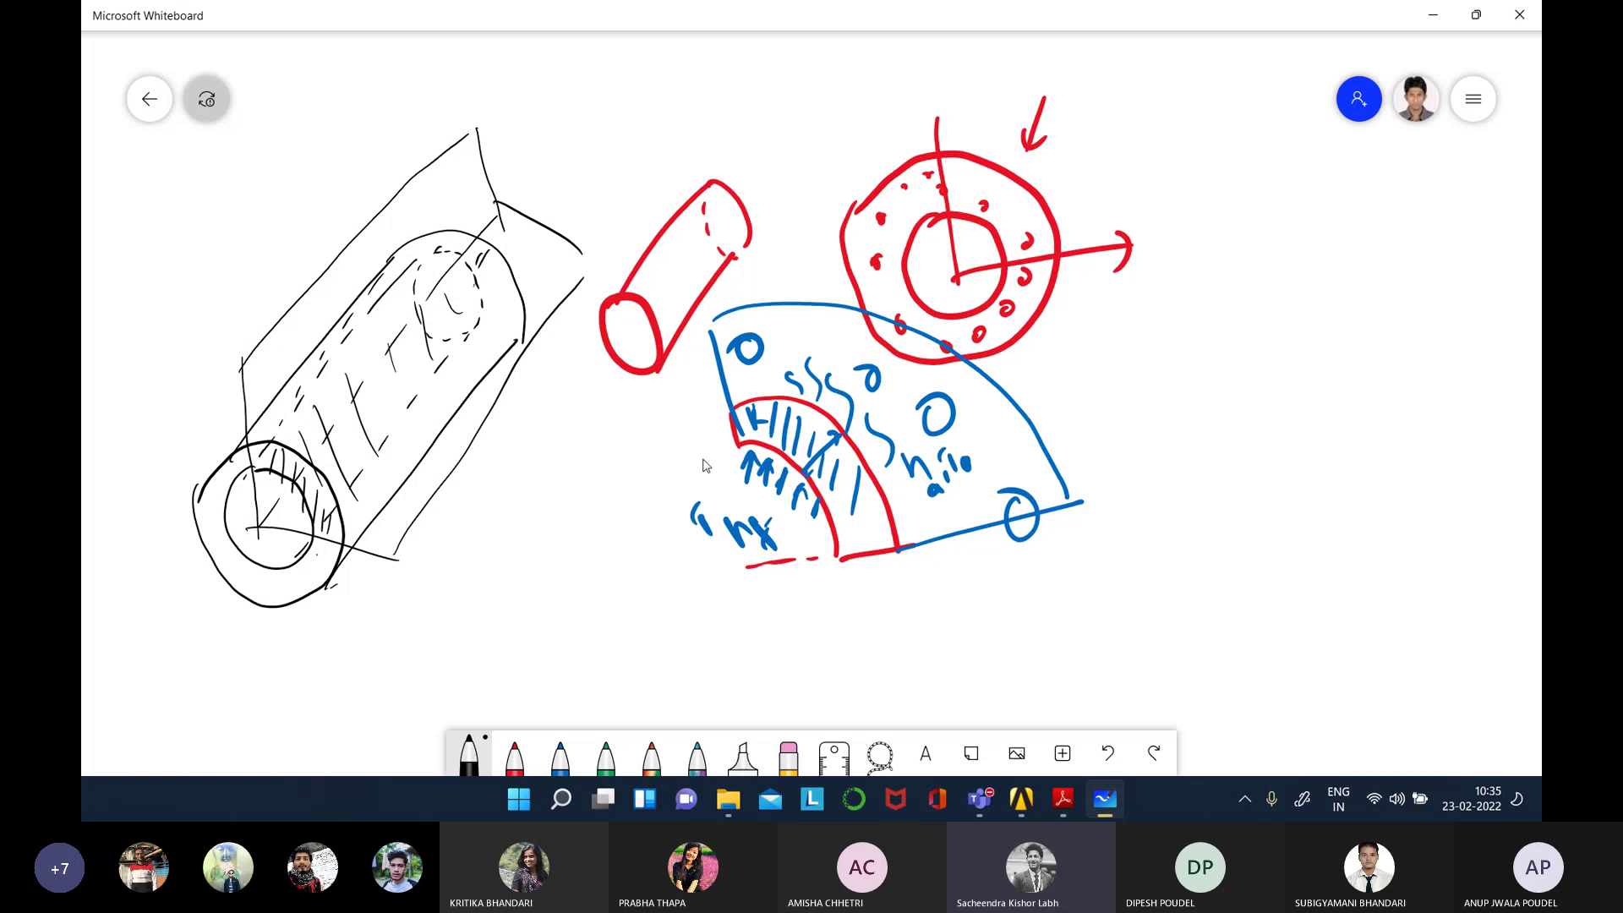
# - Sketch the outline of a large quarter hollow cylinder in black pen in the empty area beside the existing drawings
pyautogui.keyDown('ctrl'); pyautogui.scroll(-3, 706, 463); pyautogui.keyUp('ctrl')
pyautogui.moveTo(1057, 587); pyautogui.dragTo(853, 491, button='right')
pyautogui.keyDown('ctrl'); pyautogui.scroll(-2, 852, 490); pyautogui.keyUp('ctrl')
pyautogui.hscroll(-5, 808, 456)
pyautogui.hscroll(8, 956, 529)
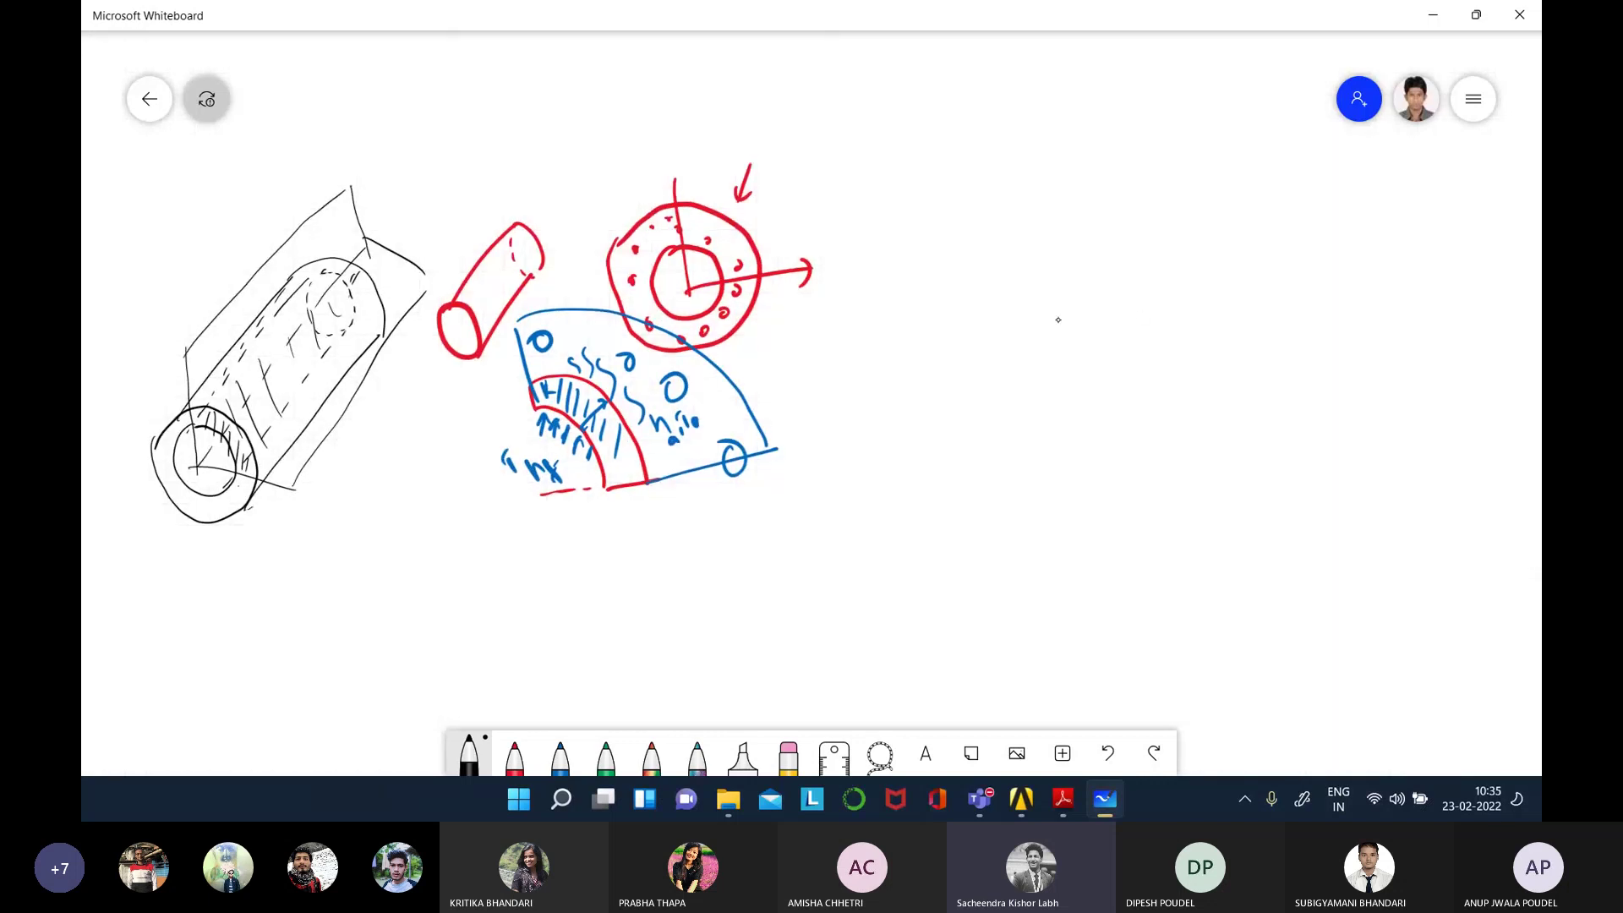
pyautogui.moveTo(1024, 311)
pyautogui.mouseDown()
pyautogui.moveTo(1074, 323)
pyautogui.moveTo(1130, 404)
pyautogui.moveTo(1137, 475)
pyautogui.mouseUp()
pyautogui.moveTo(1021, 313)
pyautogui.mouseDown()
pyautogui.moveTo(1017, 269)
pyautogui.moveTo(1171, 298)
pyautogui.moveTo(1094, 341)
pyautogui.moveTo(1137, 475)
pyautogui.moveTo(1111, 306)
pyautogui.moveTo(1147, 321)
pyautogui.moveTo(1036, 279)
pyautogui.moveTo(1097, 313)
pyautogui.moveTo(1133, 297)
pyautogui.moveTo(1215, 427)
pyautogui.moveTo(1211, 484)
pyautogui.mouseUp()
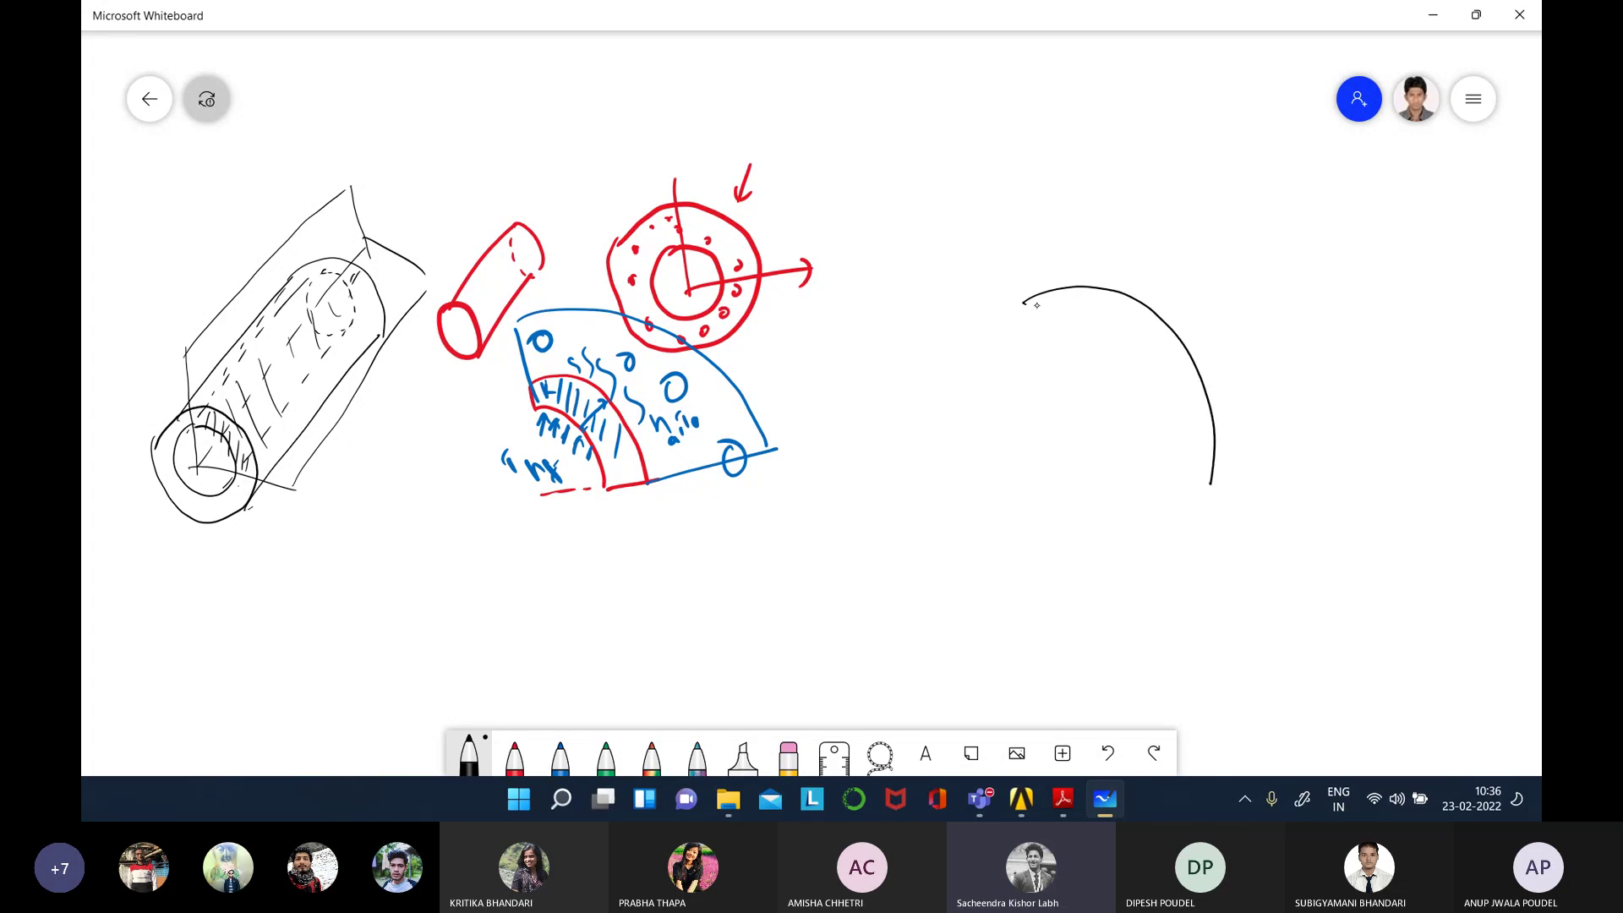
pyautogui.moveTo(1024, 249)
pyautogui.mouseDown()
pyautogui.moveTo(1023, 302)
pyautogui.moveTo(1043, 240)
pyautogui.moveTo(1205, 274)
pyautogui.moveTo(1241, 368)
pyautogui.moveTo(1247, 498)
pyautogui.moveTo(1454, 261)
pyautogui.mouseUp()
pyautogui.moveTo(1018, 249)
pyautogui.mouseDown()
pyautogui.moveTo(1147, 111)
pyautogui.moveTo(1244, 72)
pyautogui.moveTo(1404, 161)
pyautogui.mouseUp()
pyautogui.moveTo(1239, 68)
pyautogui.mouseDown()
pyautogui.moveTo(1331, 107)
pyautogui.moveTo(1402, 159)
pyautogui.mouseUp()
pyautogui.moveTo(1184, 76)
pyautogui.mouseDown()
pyautogui.moveTo(1230, 41)
pyautogui.moveTo(1332, 54)
pyautogui.moveTo(1438, 154)
pyautogui.moveTo(1456, 264)
pyautogui.mouseUp()
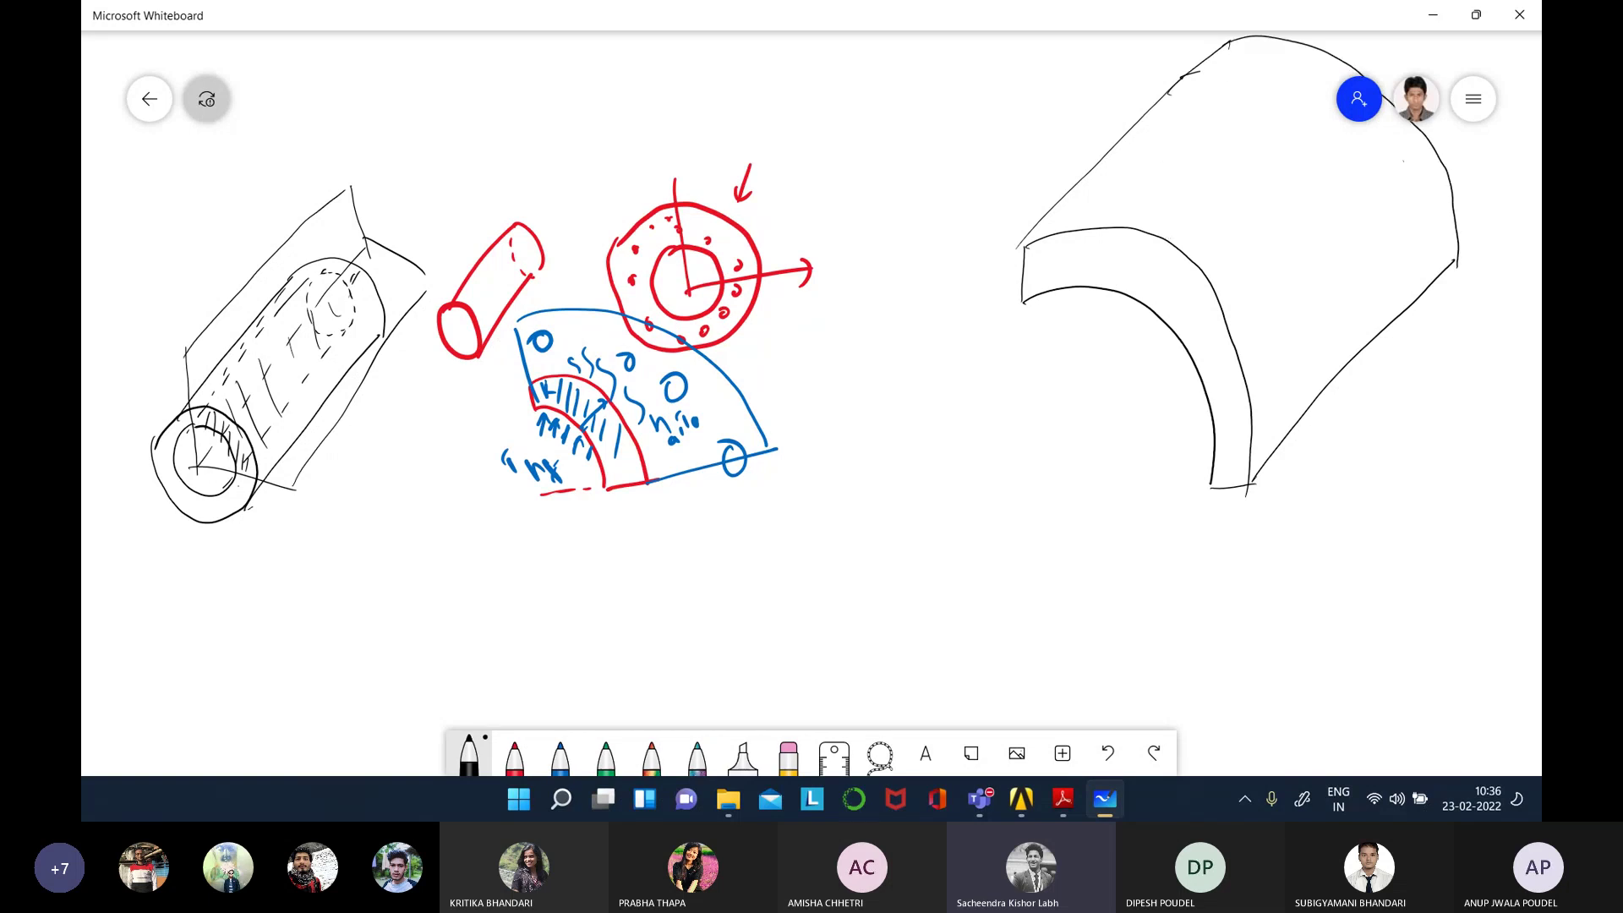
# - Add dashed hidden lines for the inner surface of the quarter cylinder and draw two perpendicular axes through its front-face centre
pyautogui.moveTo(1232, 84); pyautogui.dragTo(1237, 81)
pyautogui.moveTo(1249, 82); pyautogui.dragTo(1273, 92)
pyautogui.moveTo(1385, 164); pyautogui.dragTo(1398, 181)
pyautogui.moveTo(1401, 197); pyautogui.dragTo(1401, 206)
pyautogui.moveTo(1405, 213); pyautogui.dragTo(1403, 274)
pyautogui.moveTo(1302, 375); pyautogui.dragTo(1319, 355)
pyautogui.moveTo(1329, 345); pyautogui.dragTo(1390, 269)
pyautogui.moveTo(1032, 297); pyautogui.dragTo(1050, 278)
pyautogui.moveTo(1055, 274); pyautogui.dragTo(1072, 258)
pyautogui.moveTo(1192, 132); pyautogui.dragTo(1204, 116)
pyautogui.moveTo(1215, 105); pyautogui.dragTo(1250, 73)
pyautogui.moveTo(1021, 197)
pyautogui.mouseDown()
pyautogui.moveTo(1028, 441)
pyautogui.moveTo(1069, 484)
pyautogui.moveTo(1257, 474)
pyautogui.mouseUp()
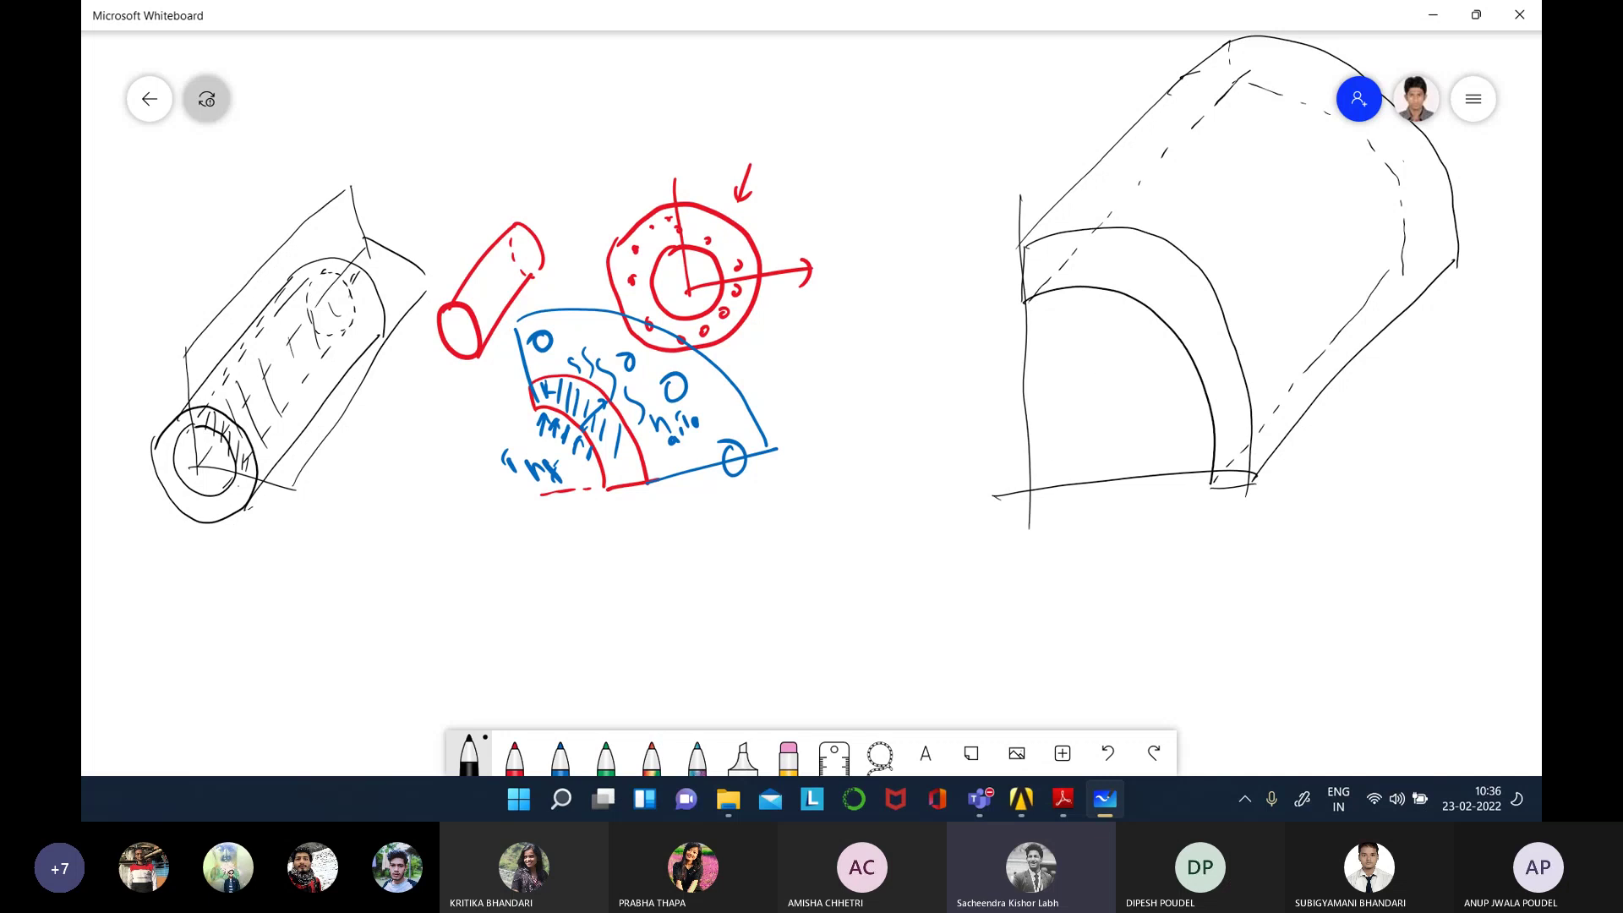
# - Switch to ANSYS and open the option to create a cylinder volume by dimensions
pyautogui.moveTo(1021, 799)
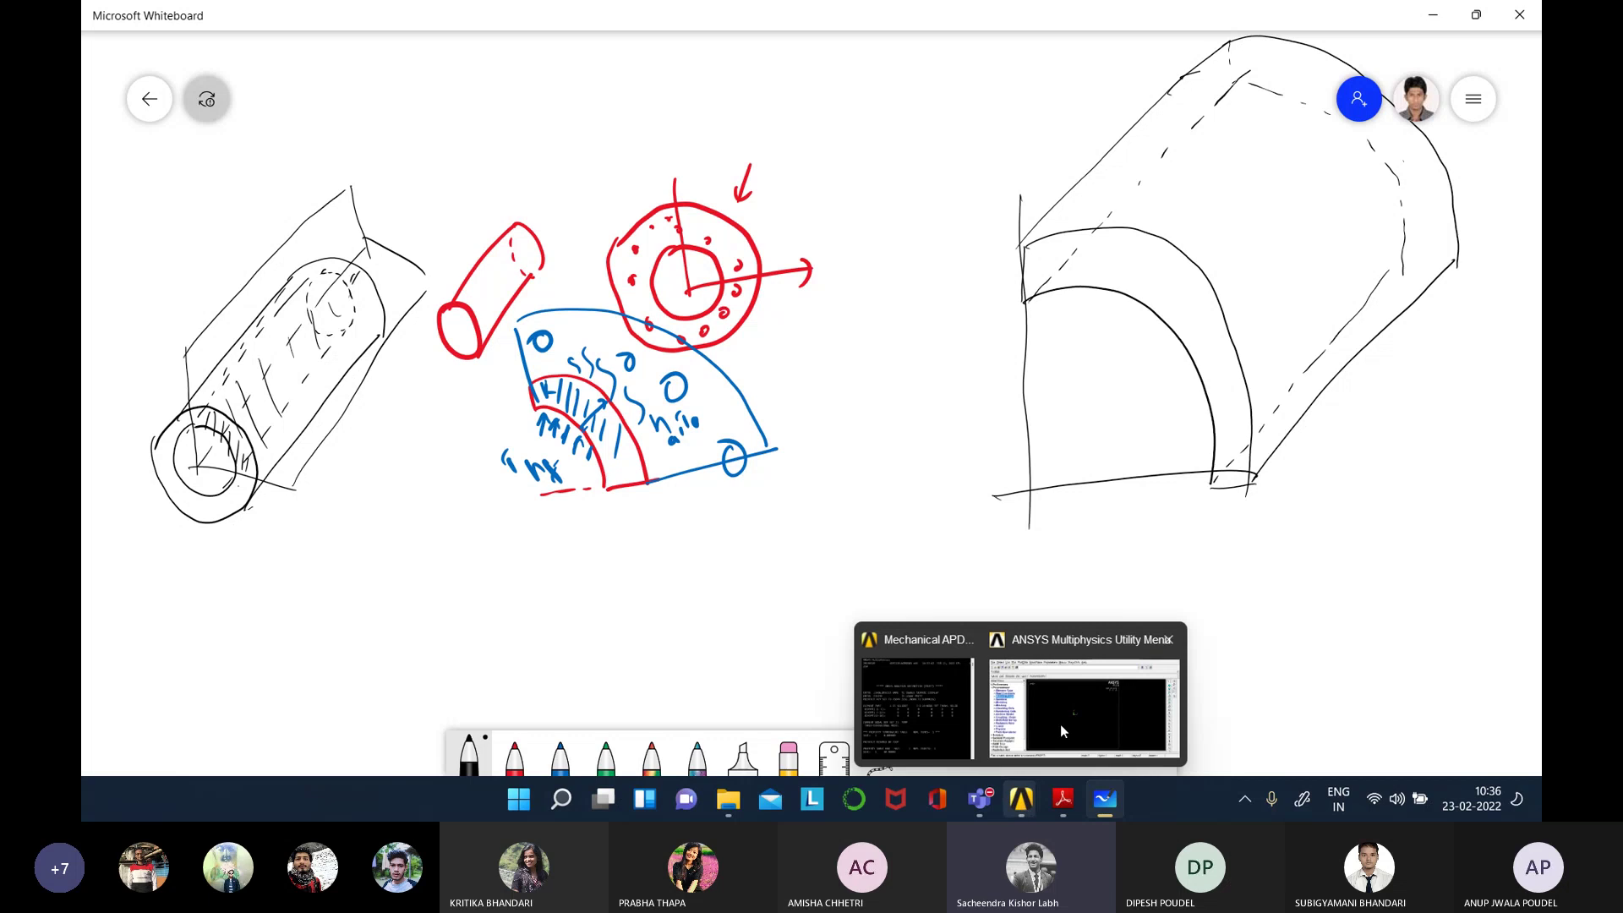
pyautogui.click(1063, 730)
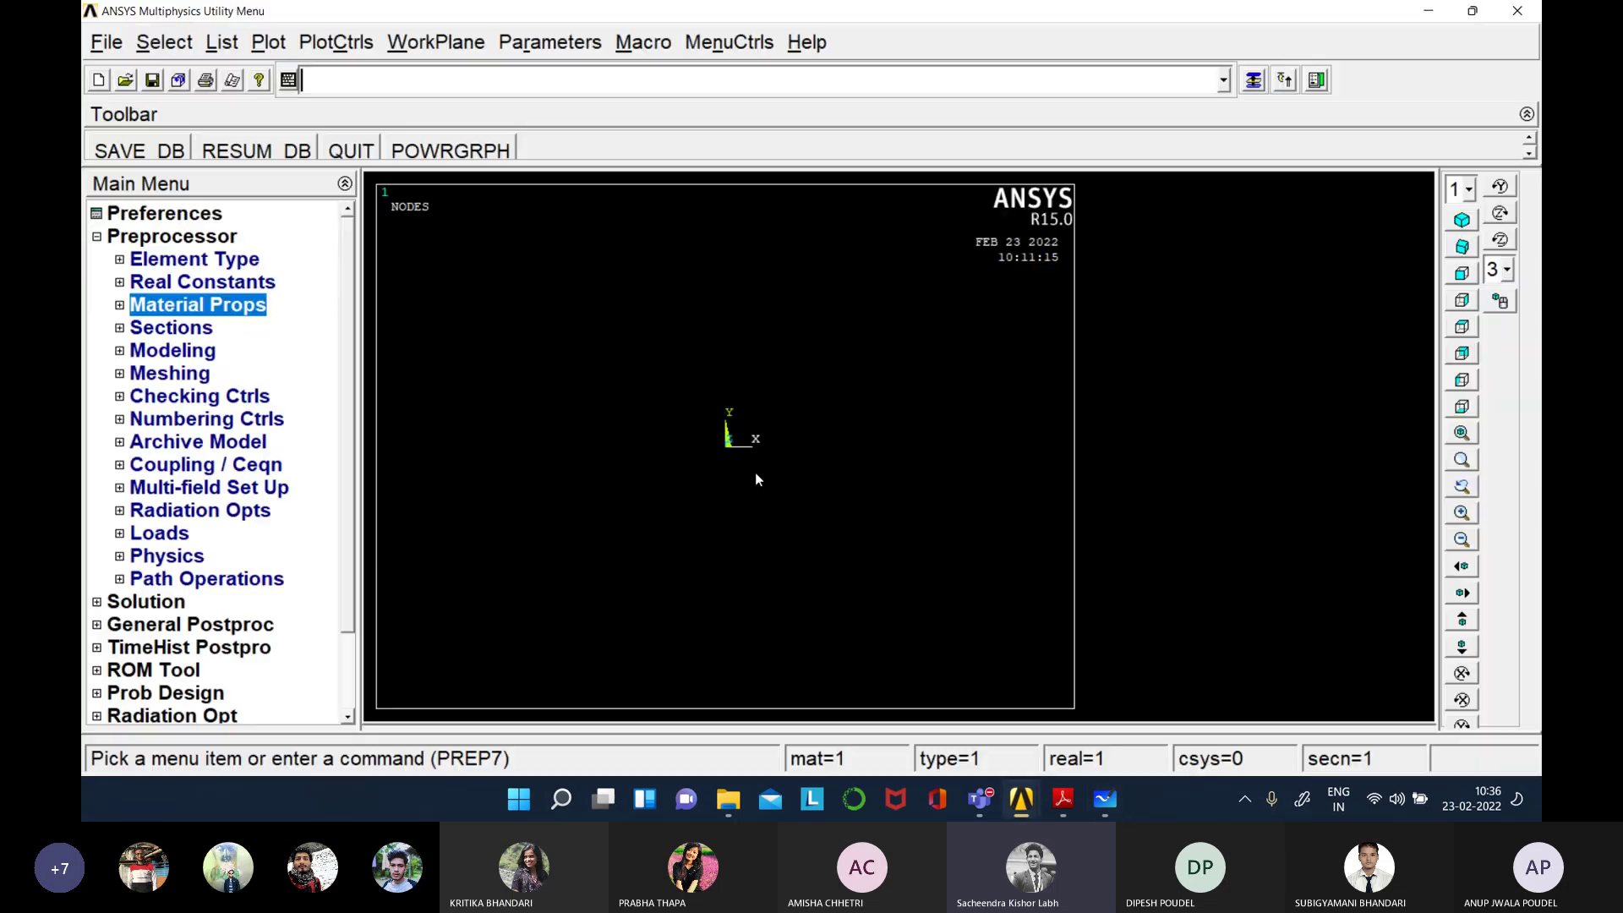
pyautogui.click(120, 352)
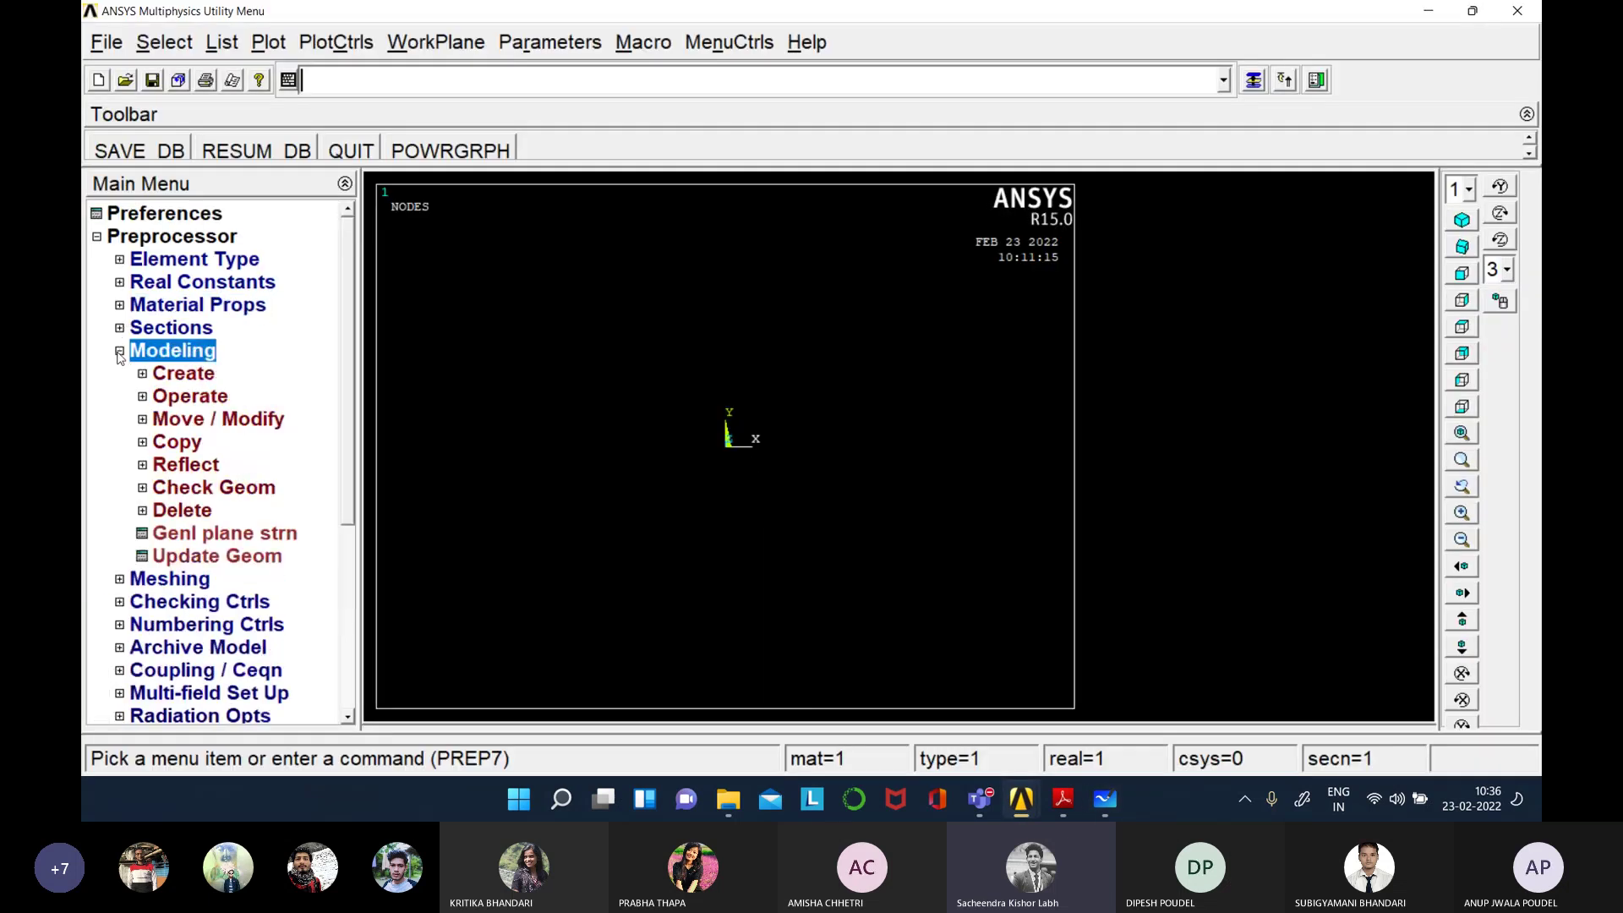
pyautogui.click(153, 373)
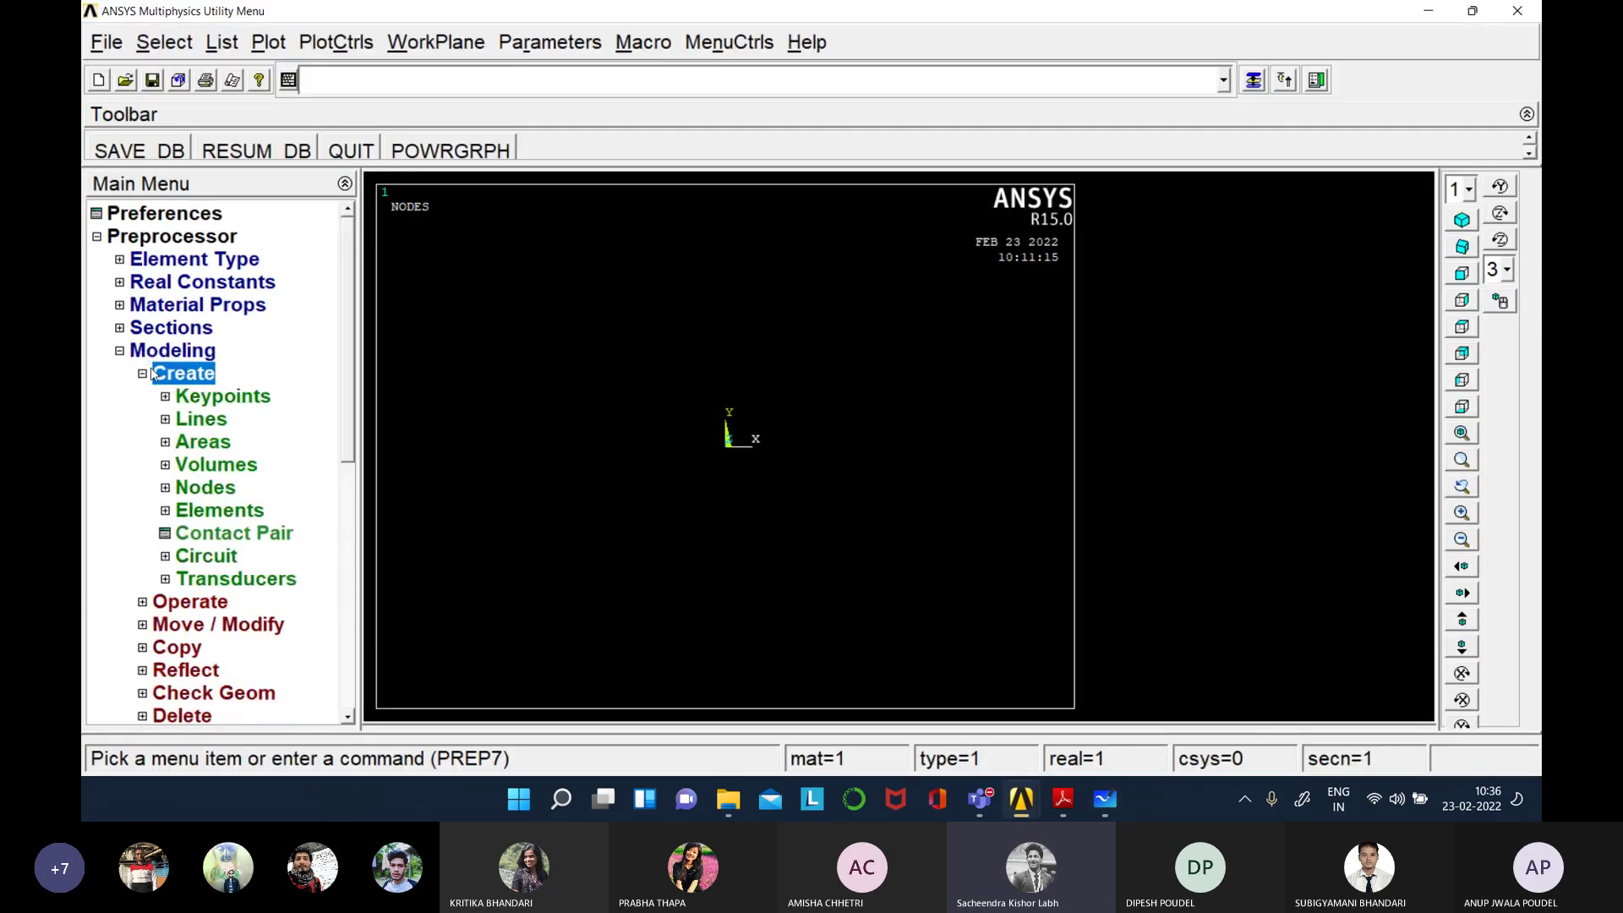
pyautogui.click(166, 465)
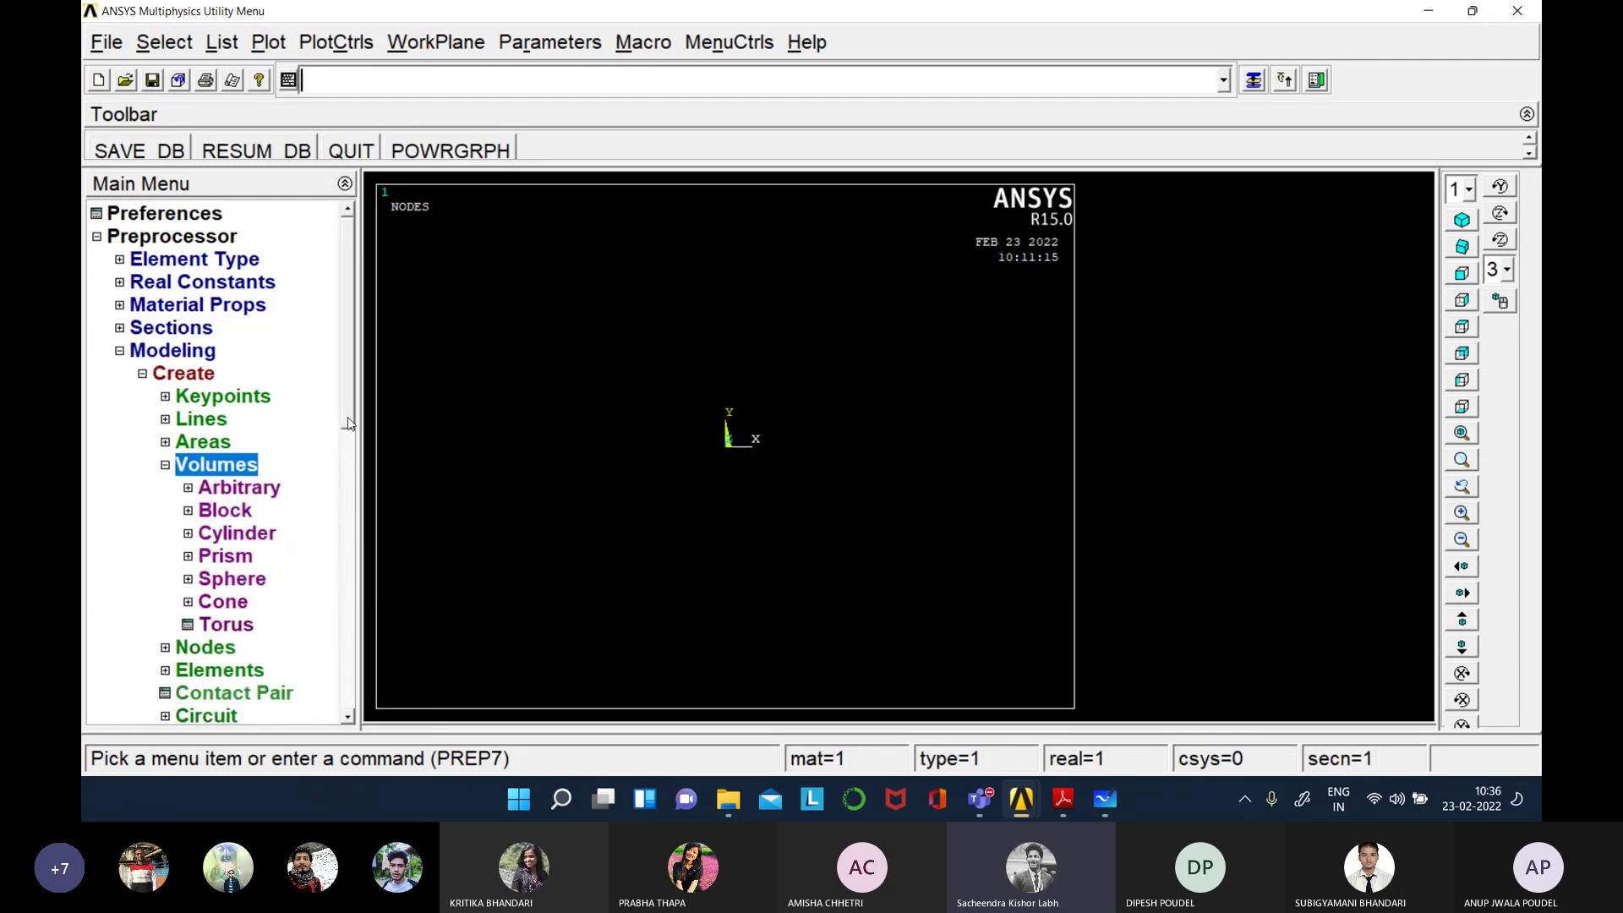
pyautogui.scroll(-2, 349, 422)
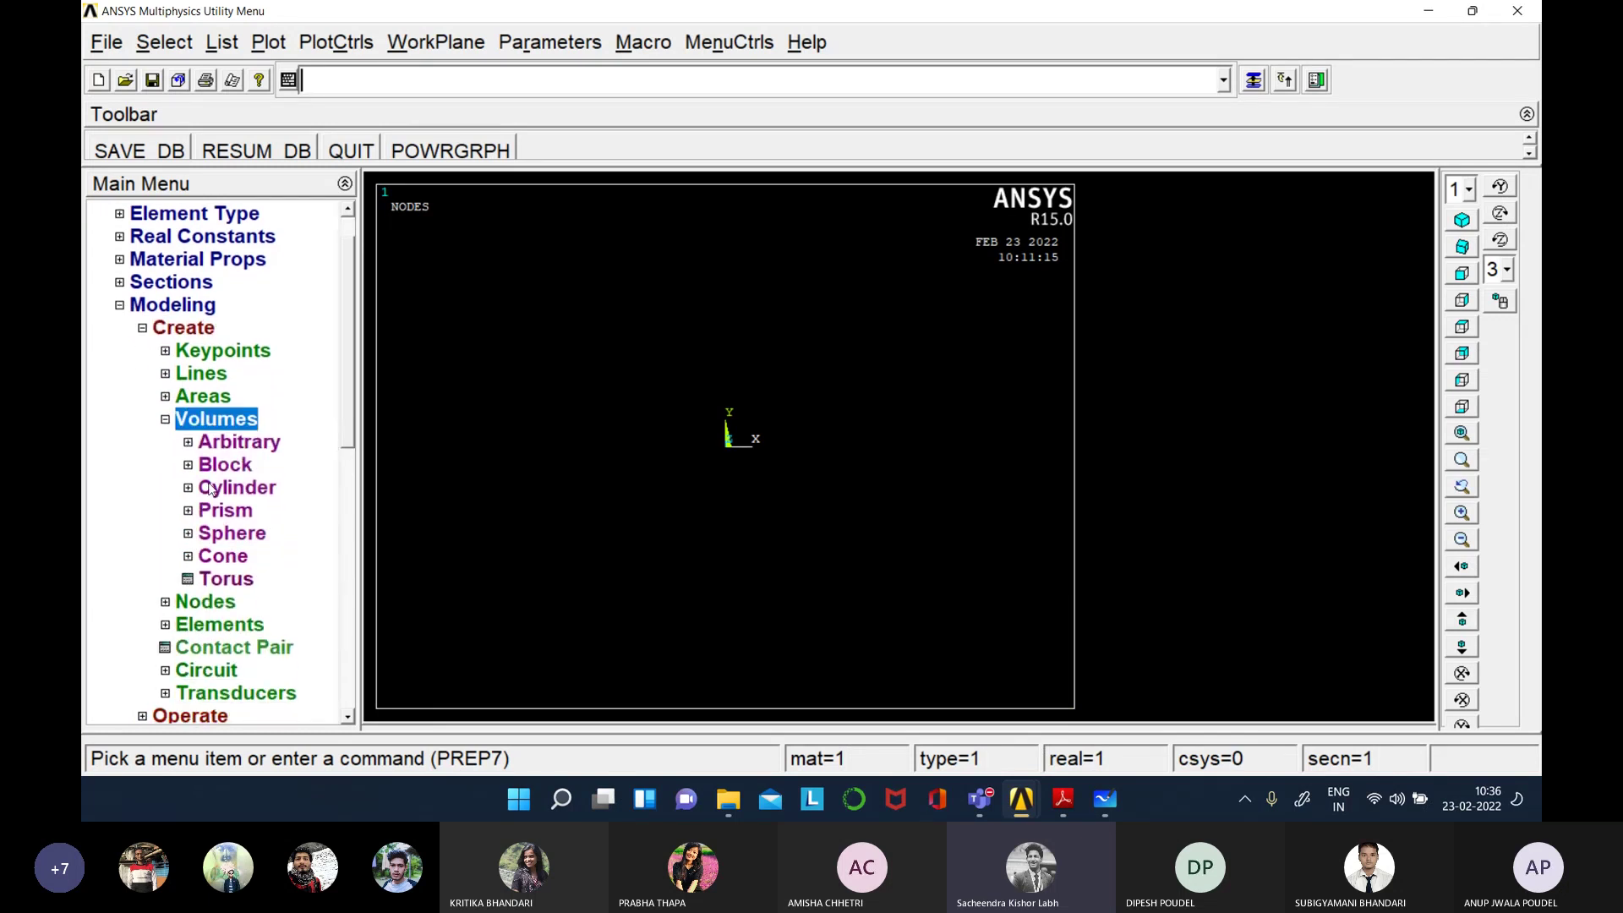
pyautogui.click(197, 488)
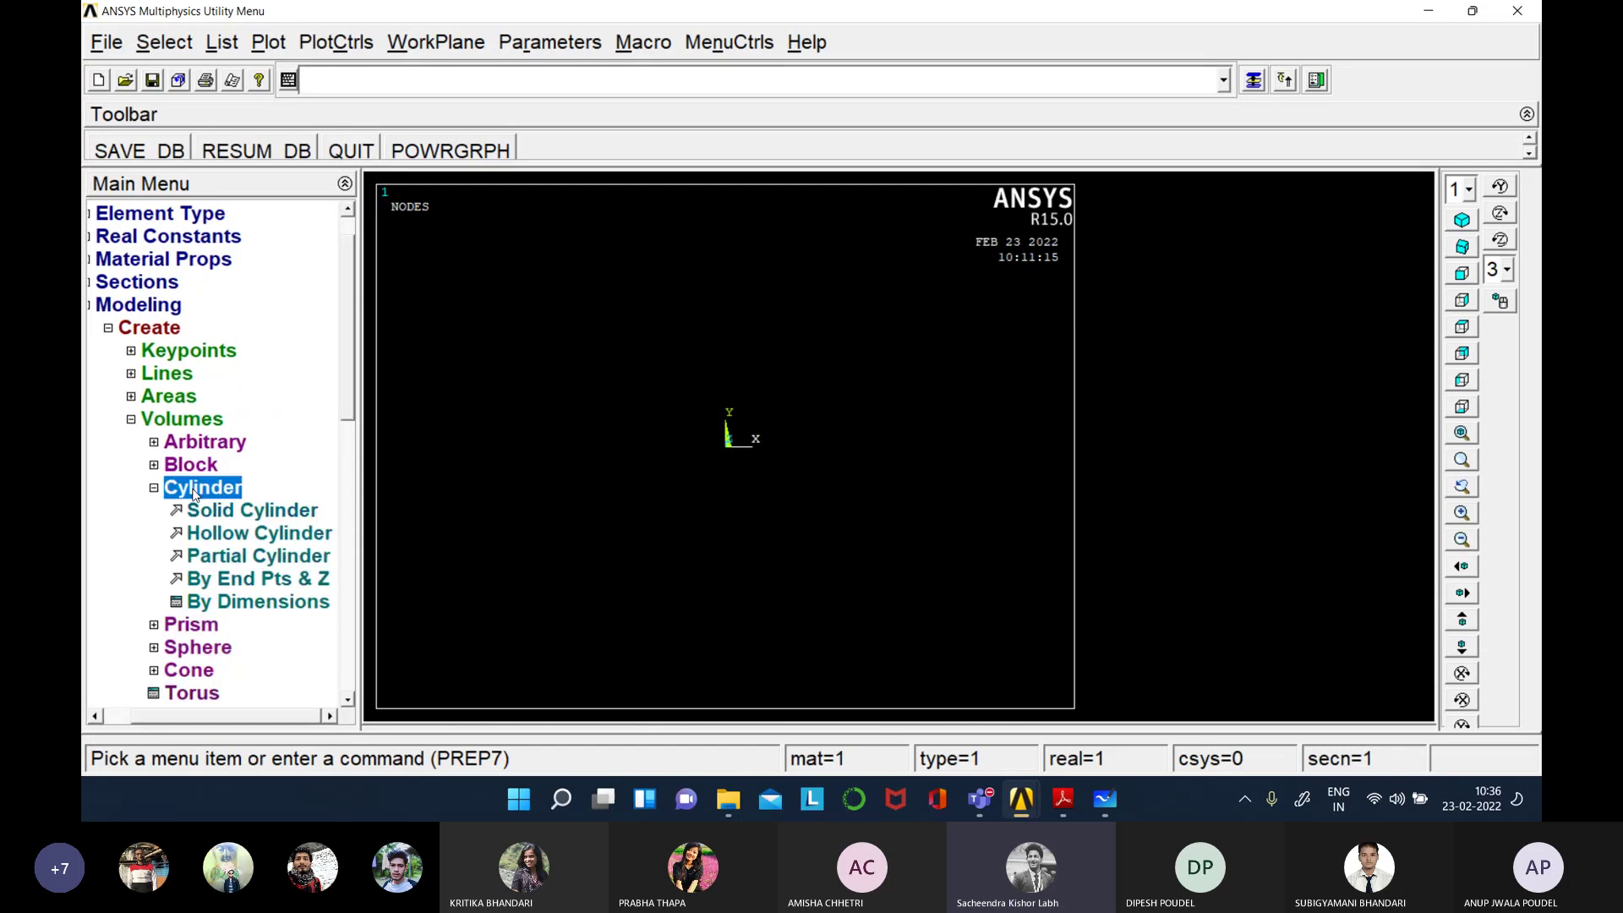
pyautogui.click(1105, 799)
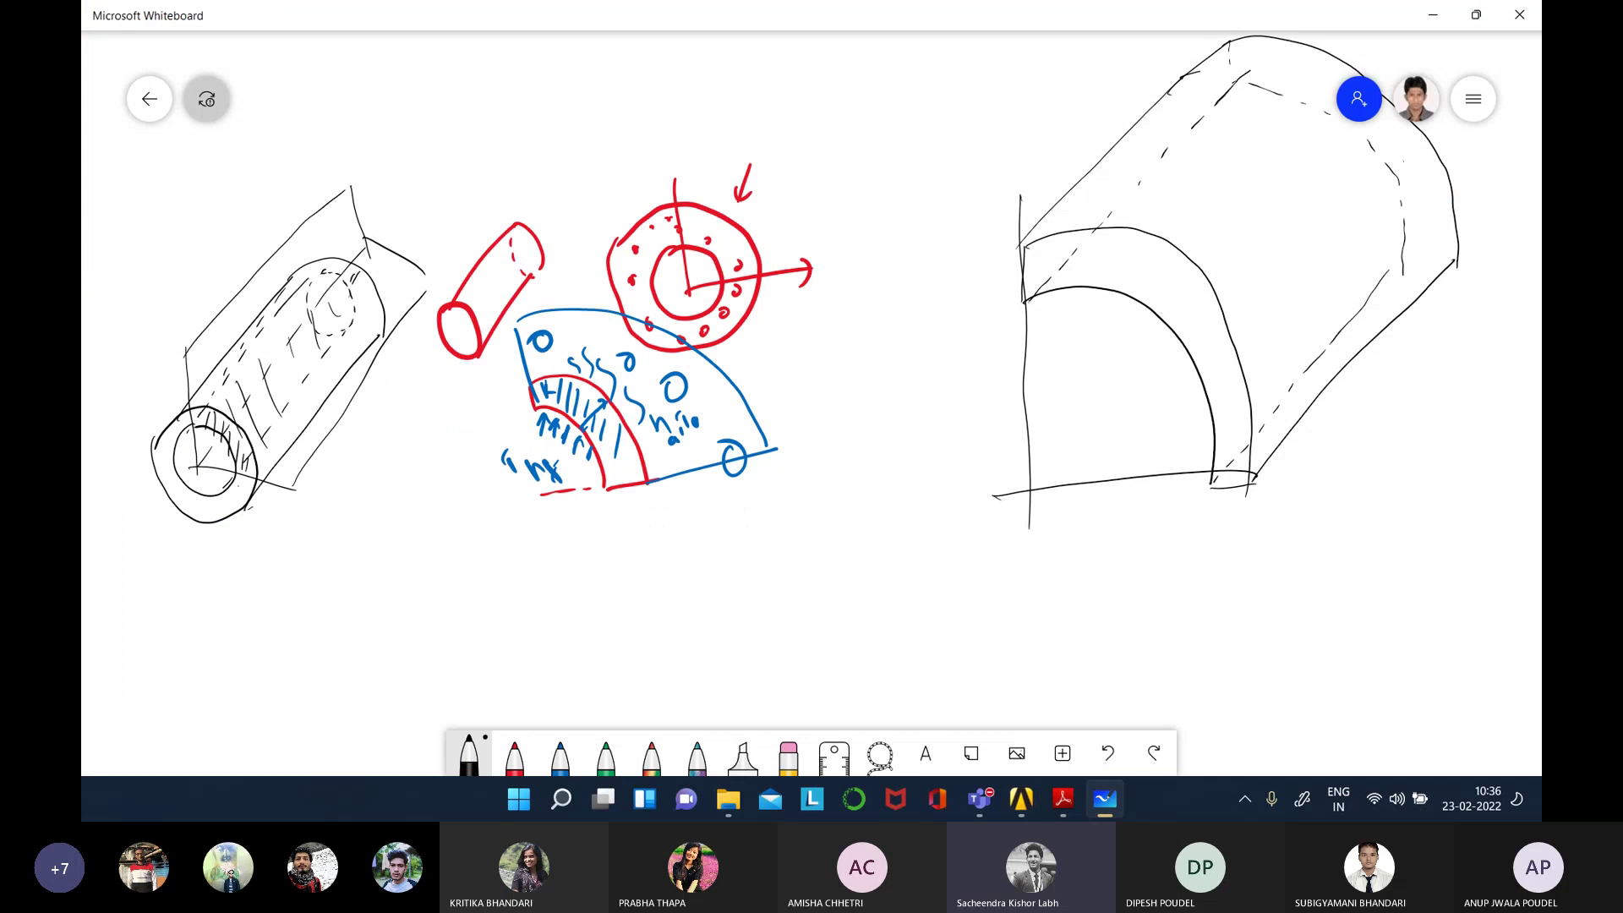
pyautogui.moveTo(1022, 799)
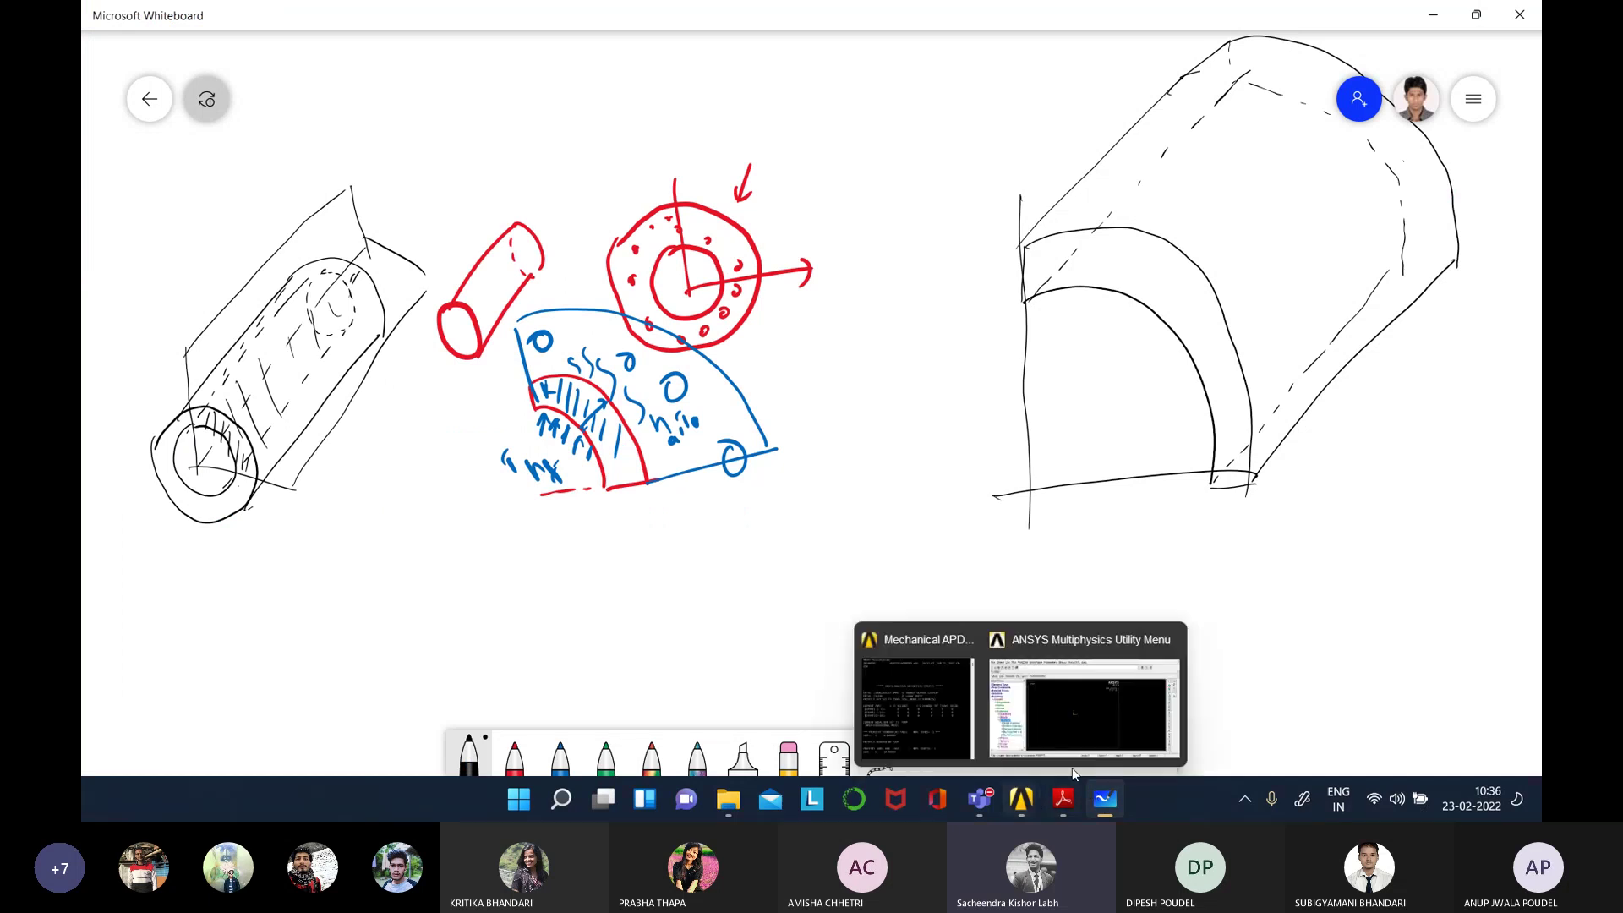
pyautogui.click(1074, 757)
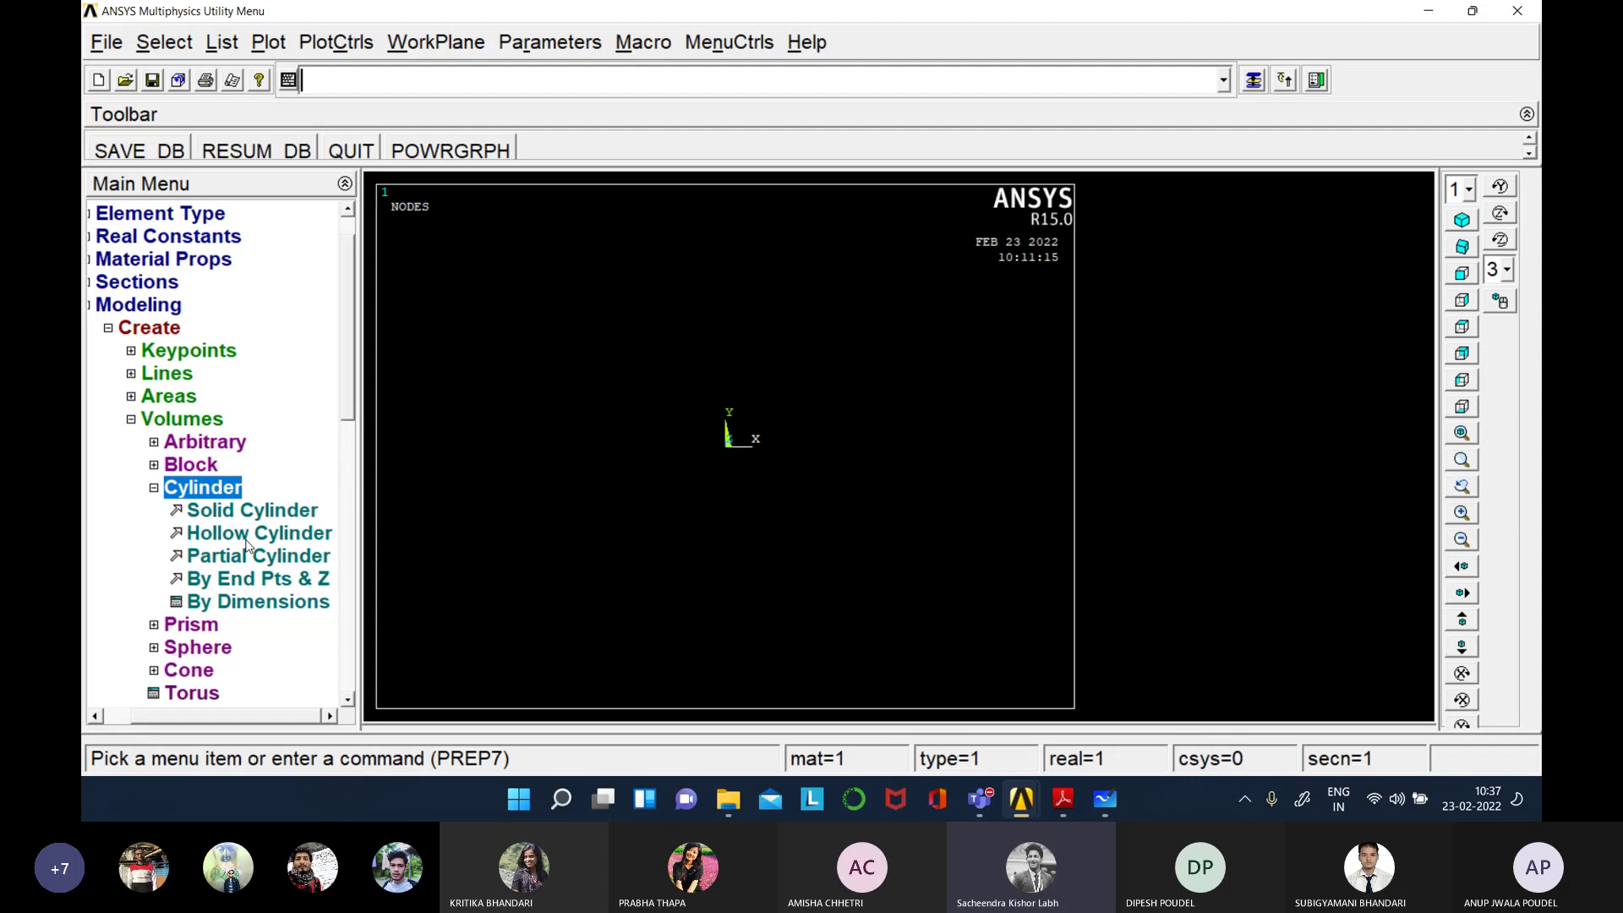
pyautogui.click(245, 607)
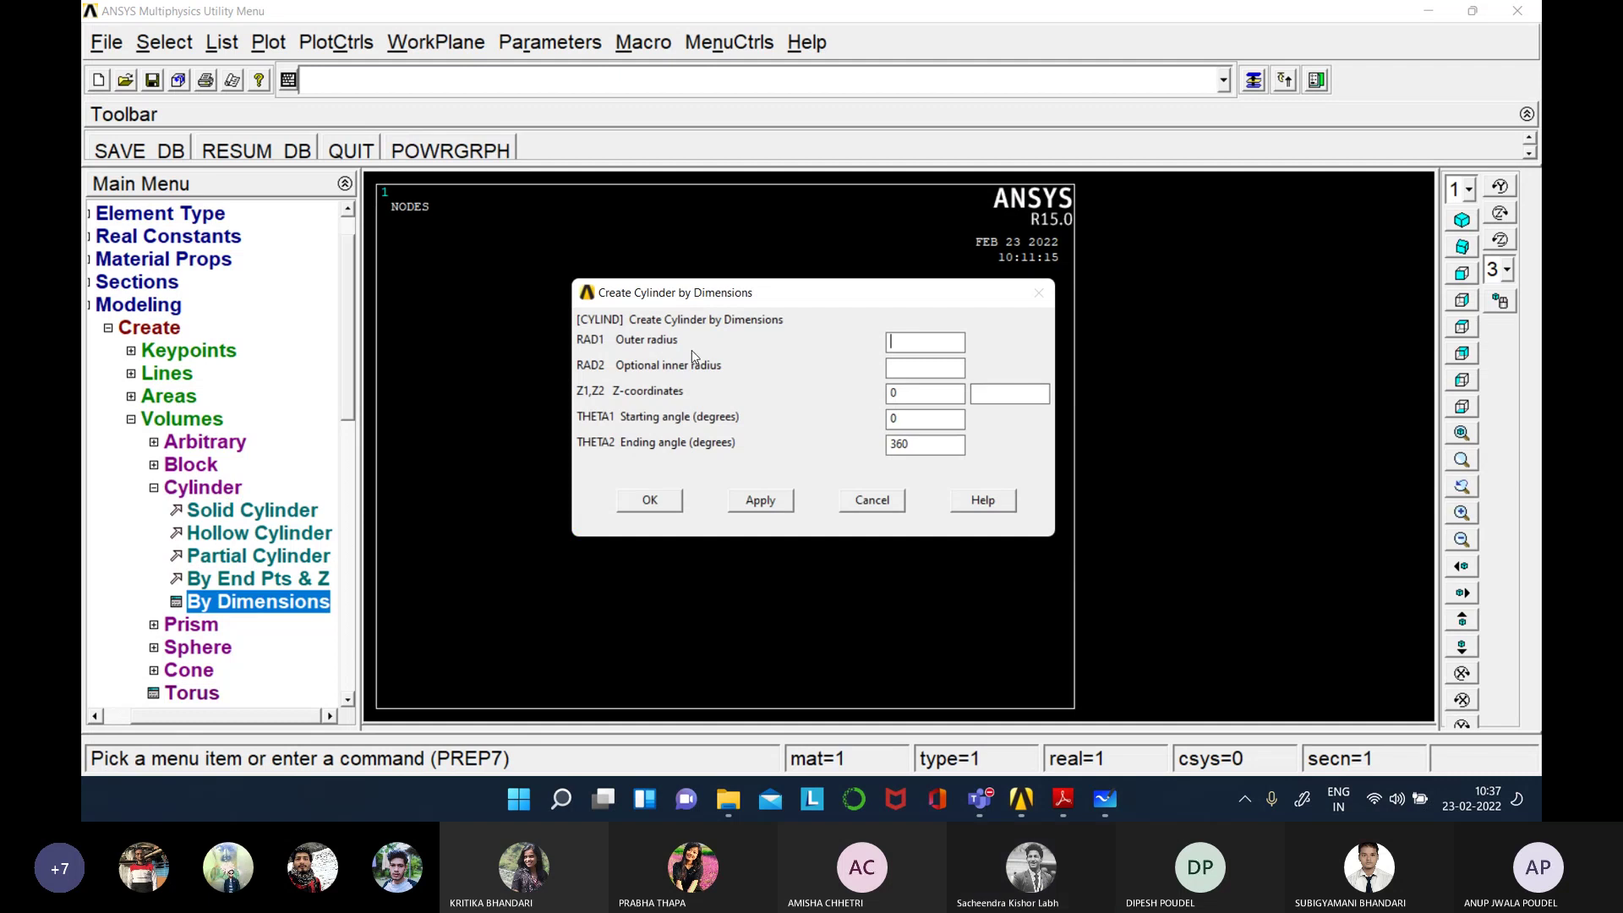
pyautogui.moveTo(746, 291); pyautogui.dragTo(711, 275)
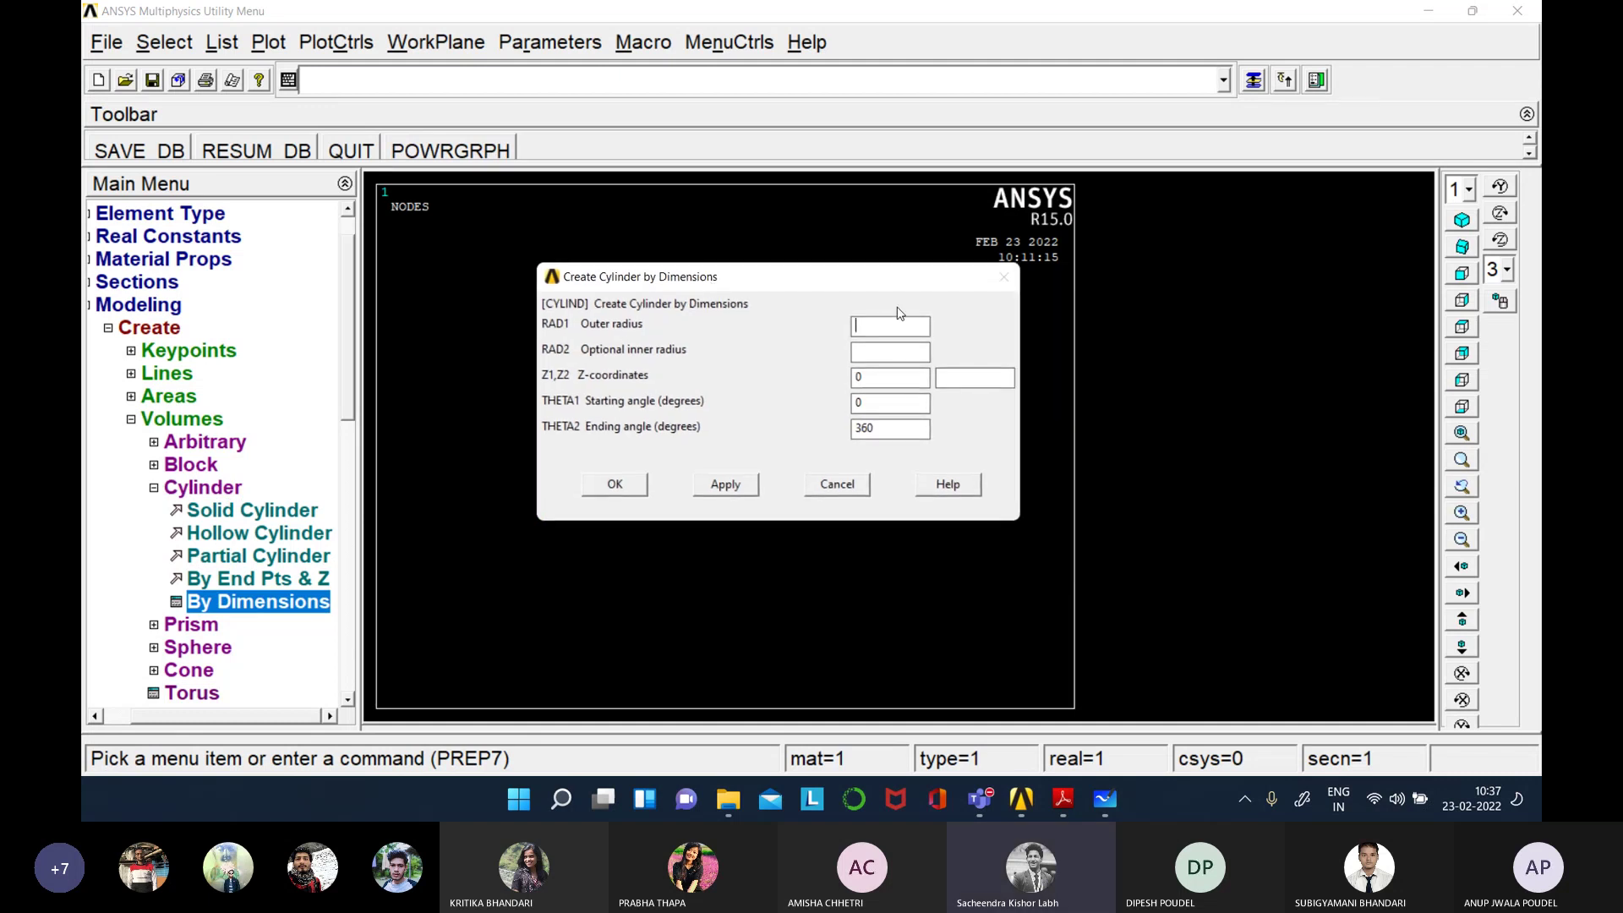
pyautogui.moveTo(1021, 516); pyautogui.dragTo(1091, 551)
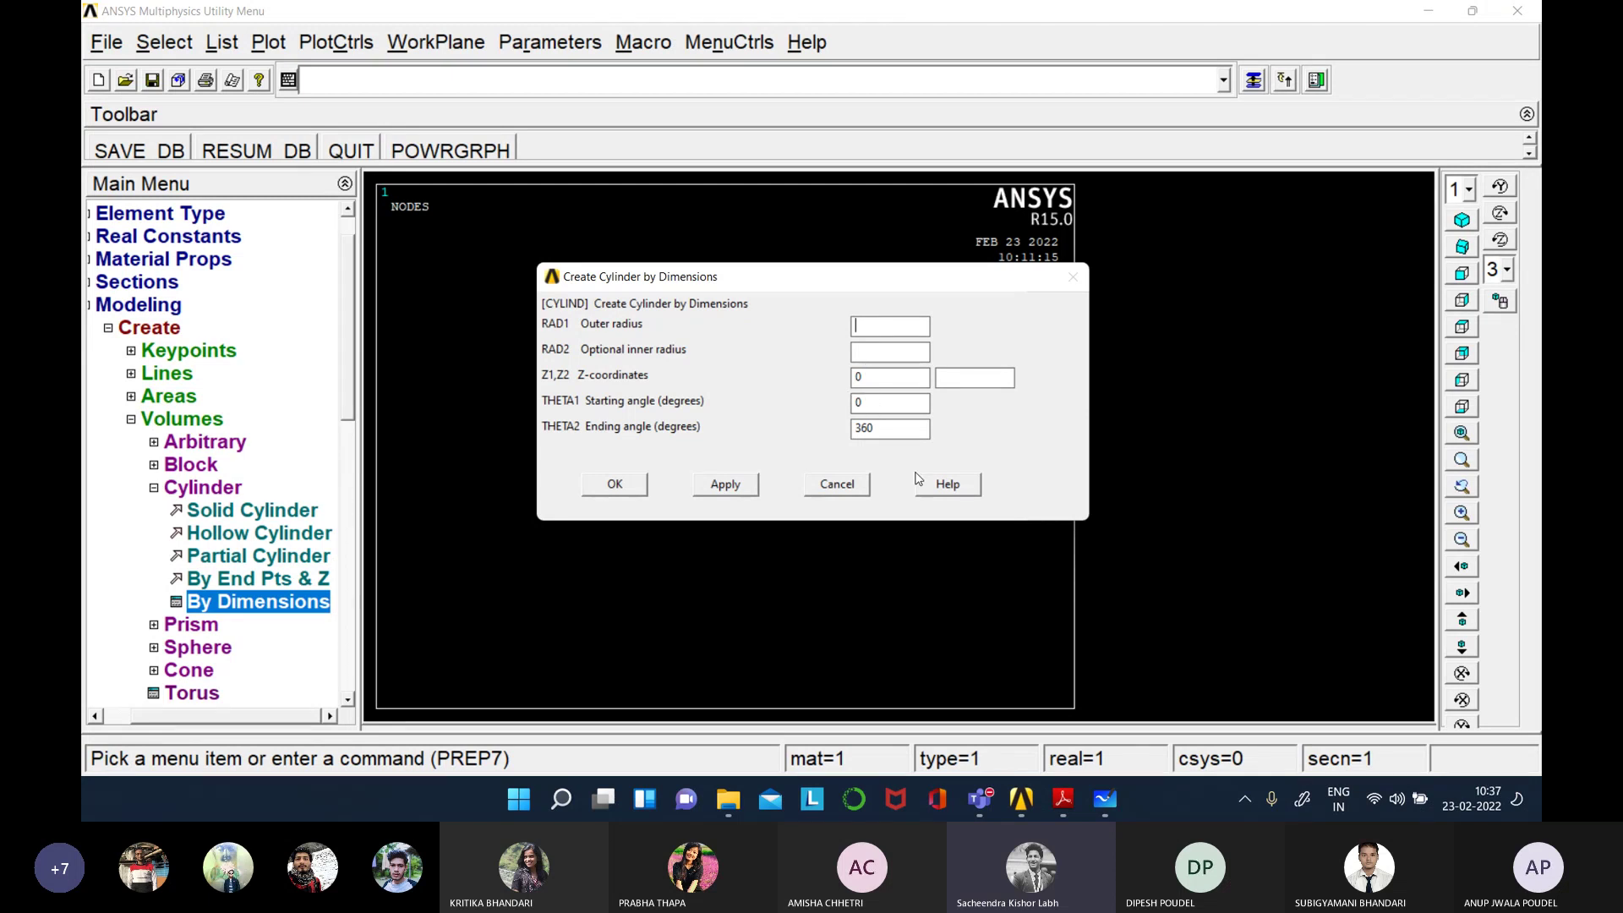
# - Switch to Microsoft Whiteboard and mark the 0° starting edge and the 90° angle on the quarter cylinder sketch
pyautogui.click(1106, 800)
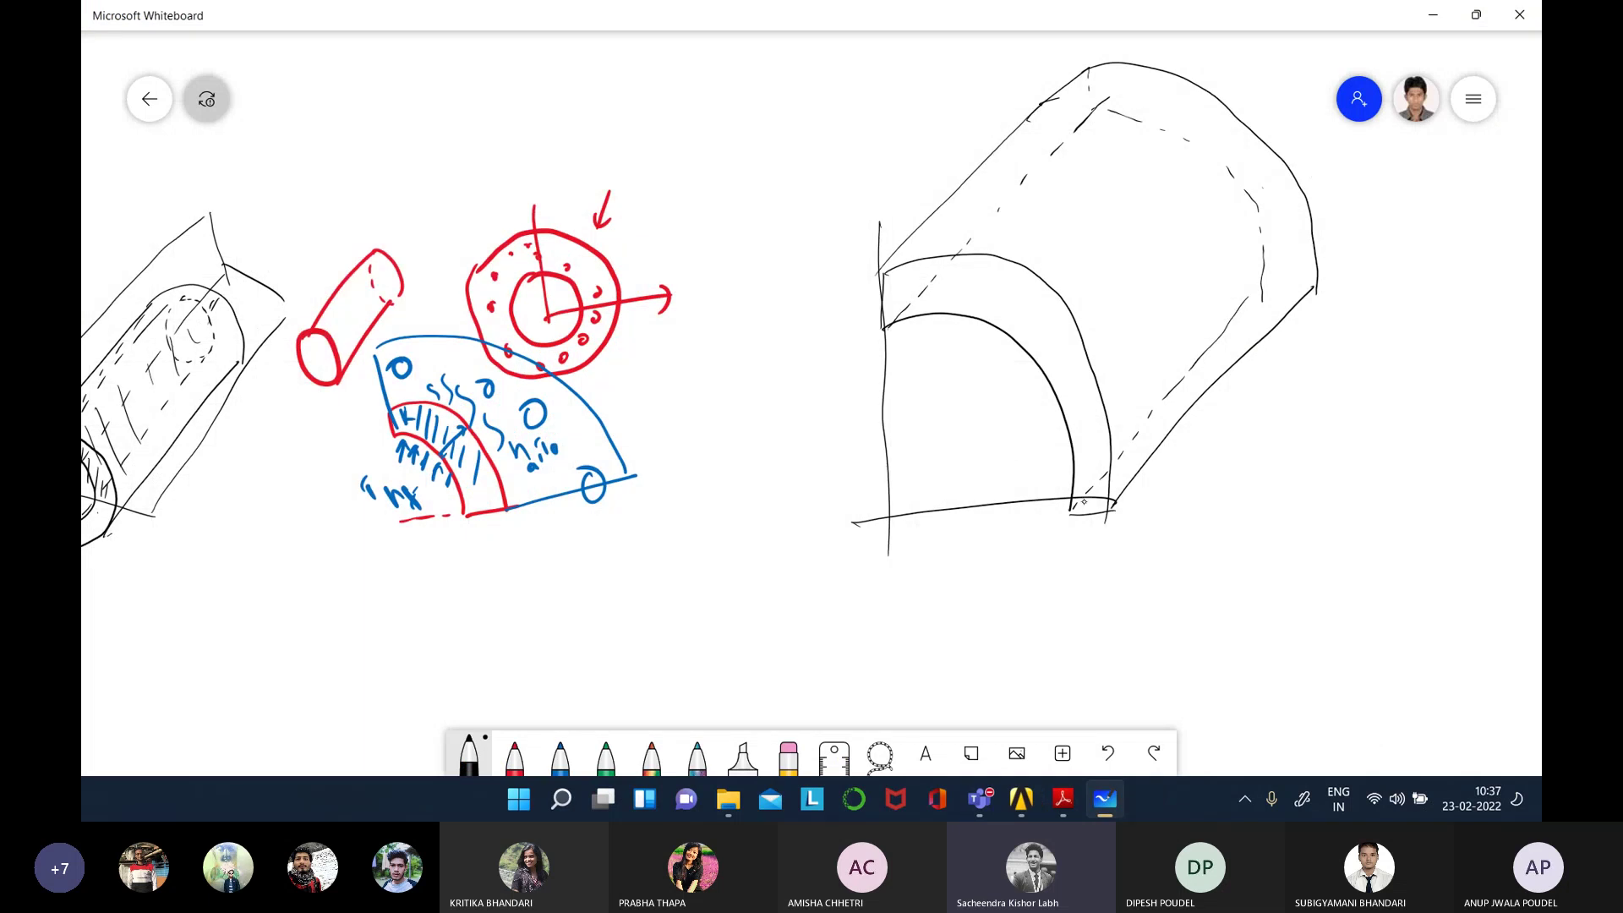
pyautogui.moveTo(1143, 513); pyautogui.dragTo(1164, 491)
pyautogui.moveTo(888, 481); pyautogui.dragTo(915, 510)
pyautogui.moveTo(909, 453)
pyautogui.mouseDown()
pyautogui.moveTo(906, 470)
pyautogui.moveTo(921, 444)
pyautogui.mouseUp()
pyautogui.moveTo(911, 439); pyautogui.dragTo(915, 436)
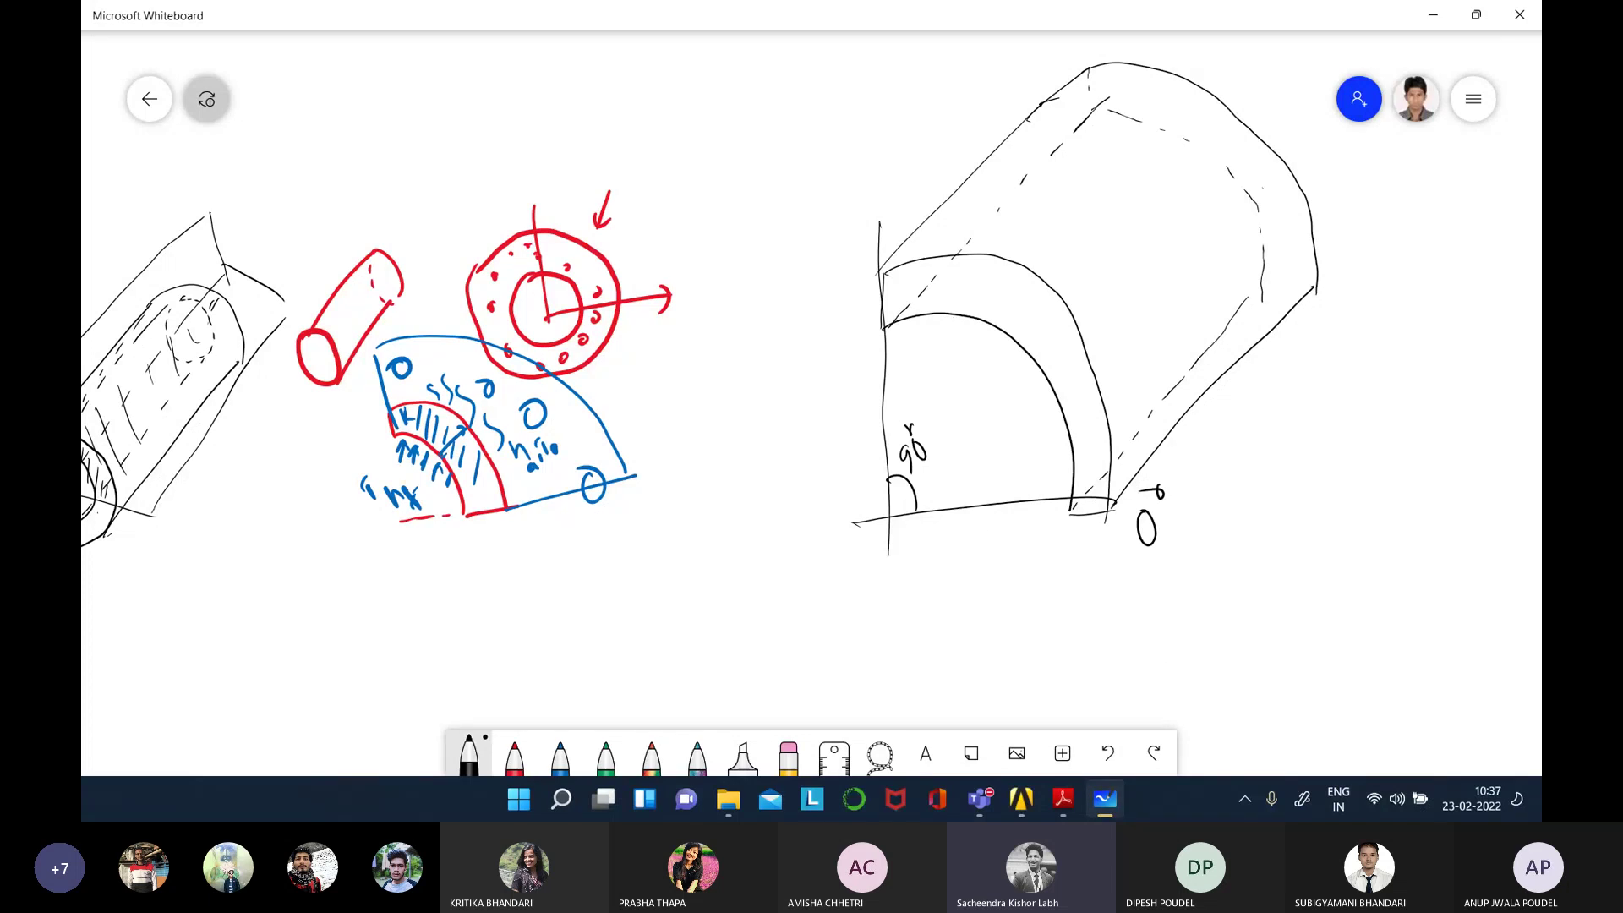
# - Check the radii in the problem PDF and annotate the sketch with radius arrows of 8.75 cm (inner) and 10 cm (outer)
pyautogui.click(1063, 800)
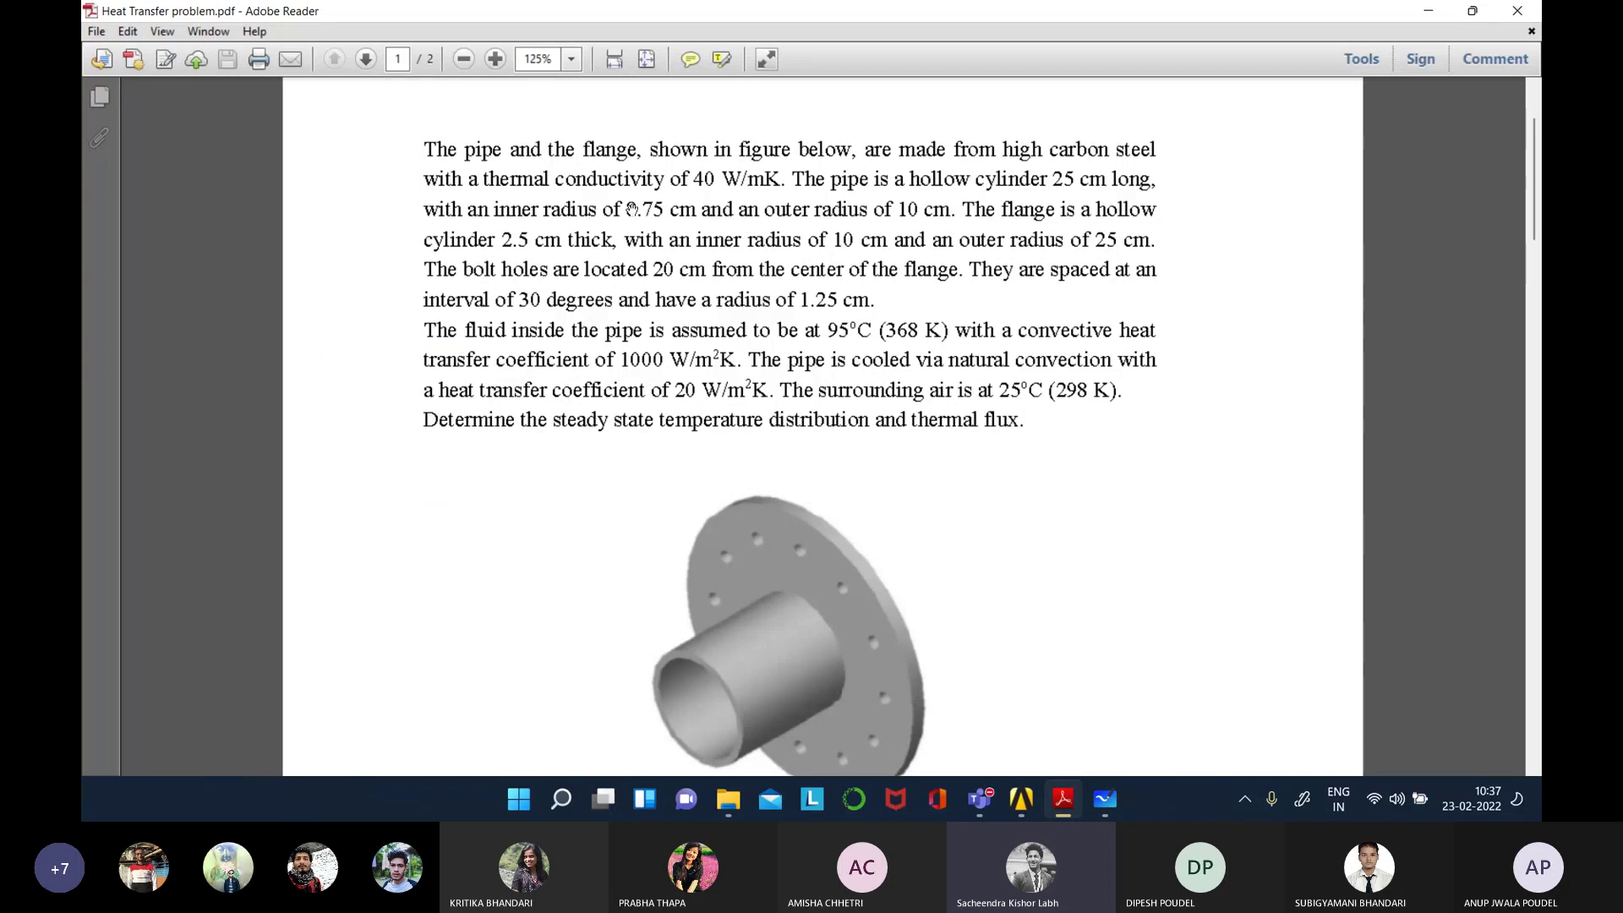
pyautogui.click(1428, 10)
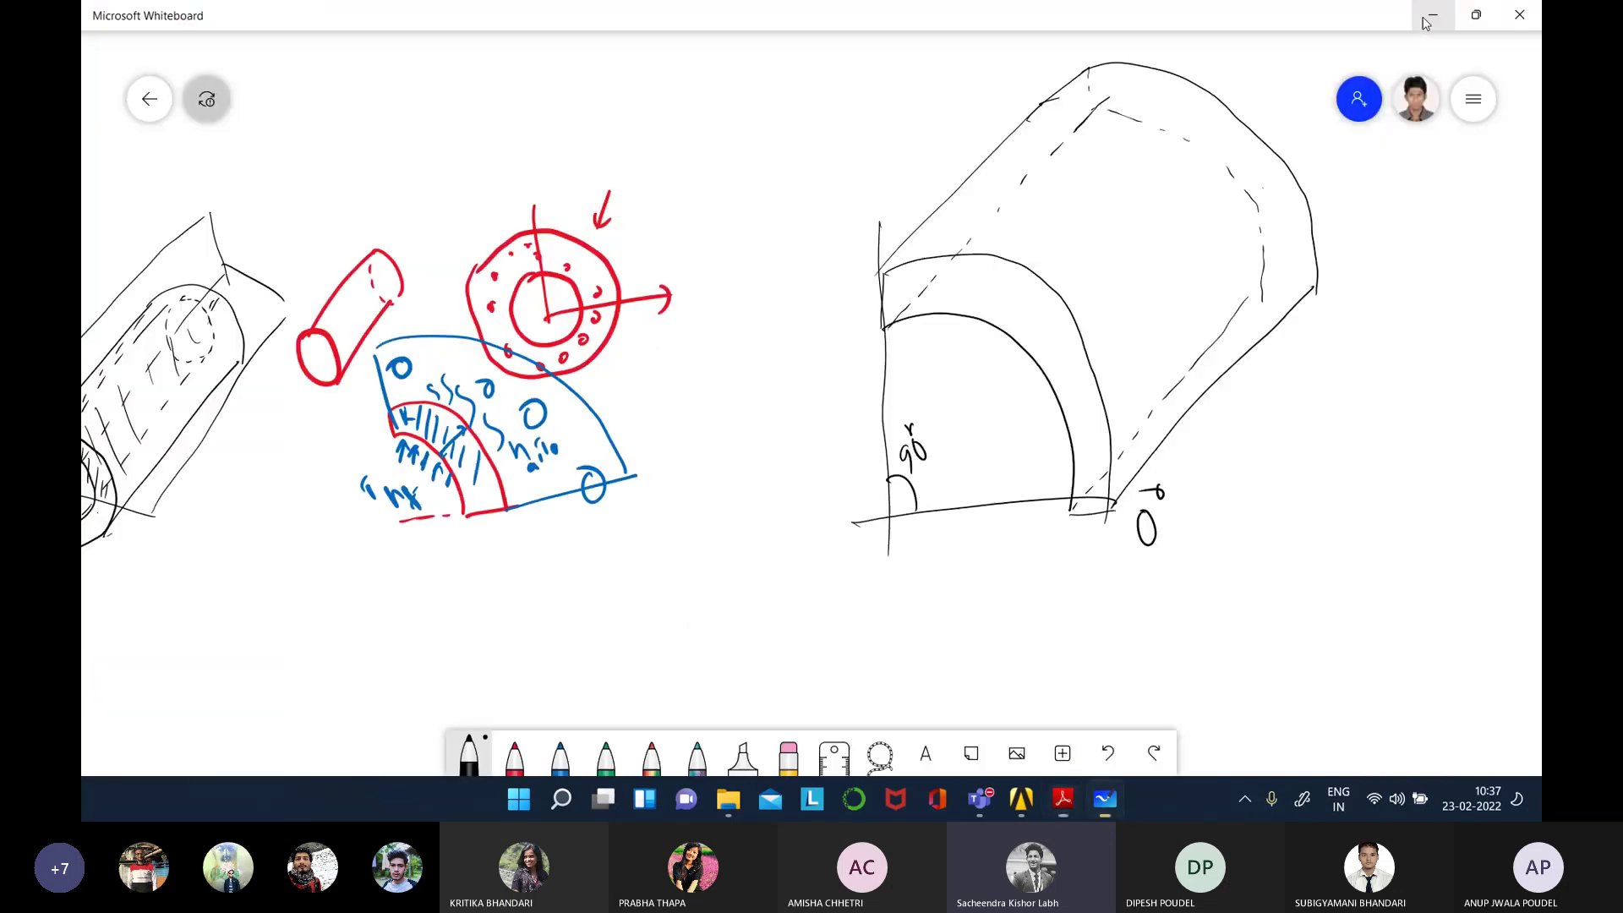
pyautogui.moveTo(885, 517)
pyautogui.mouseDown()
pyautogui.moveTo(987, 407)
pyautogui.moveTo(1027, 389)
pyautogui.mouseUp()
pyautogui.moveTo(978, 437)
pyautogui.mouseDown()
pyautogui.moveTo(981, 457)
pyautogui.moveTo(1006, 433)
pyautogui.moveTo(1003, 448)
pyautogui.moveTo(1044, 405)
pyautogui.mouseUp()
pyautogui.click(988, 446)
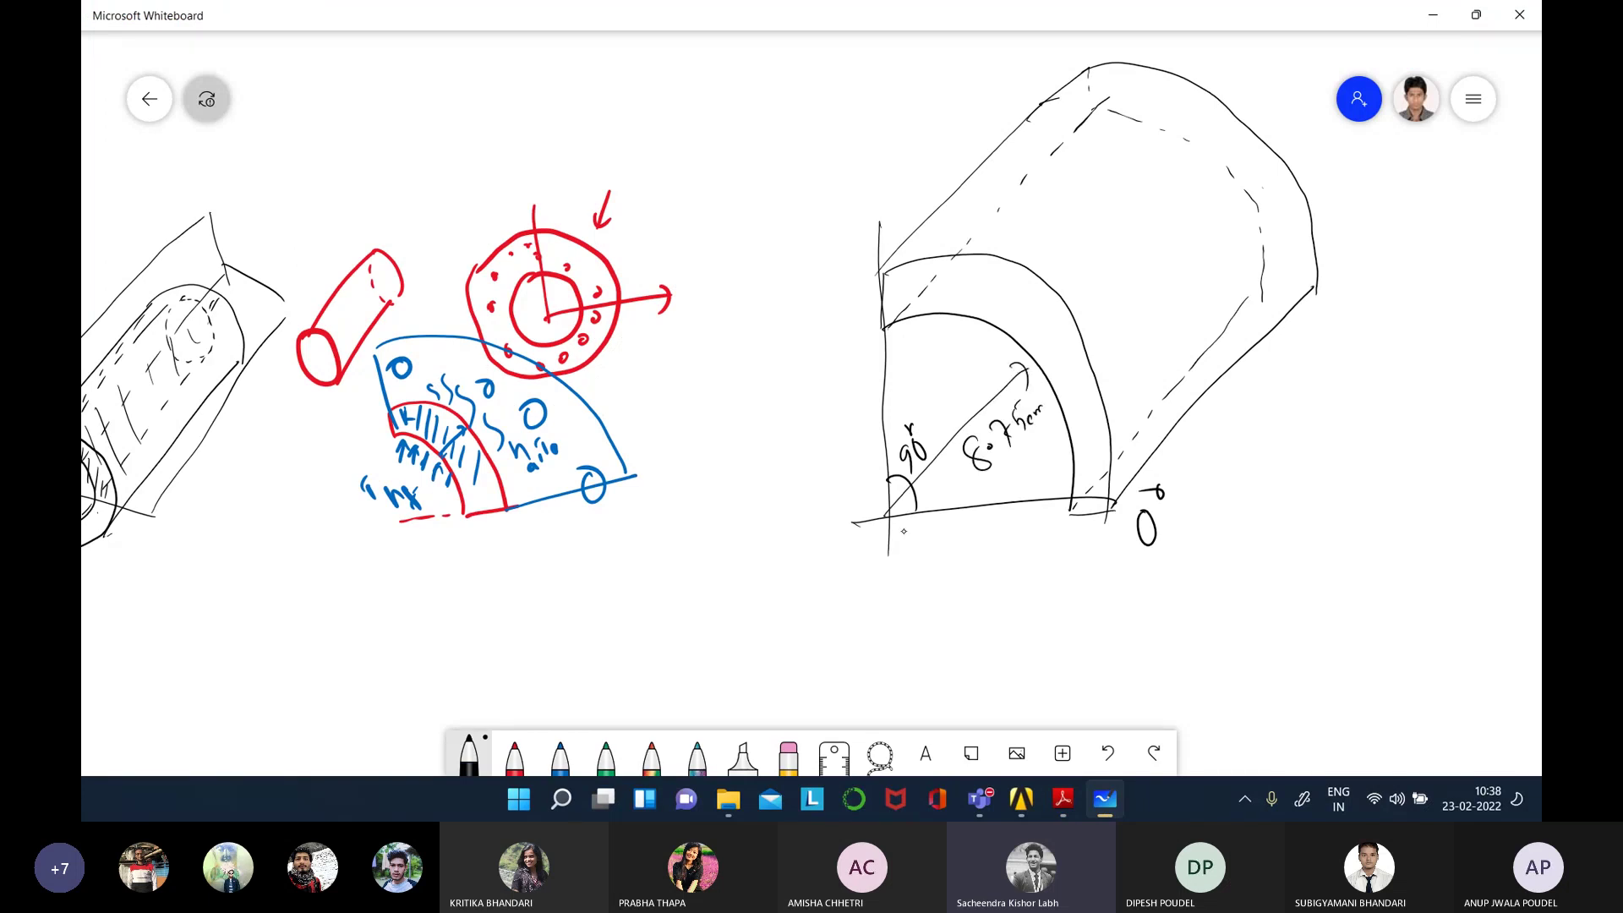
pyautogui.moveTo(888, 513)
pyautogui.mouseDown()
pyautogui.moveTo(1093, 422)
pyautogui.moveTo(1026, 480)
pyautogui.mouseUp()
pyautogui.moveTo(1038, 474); pyautogui.dragTo(1058, 464)
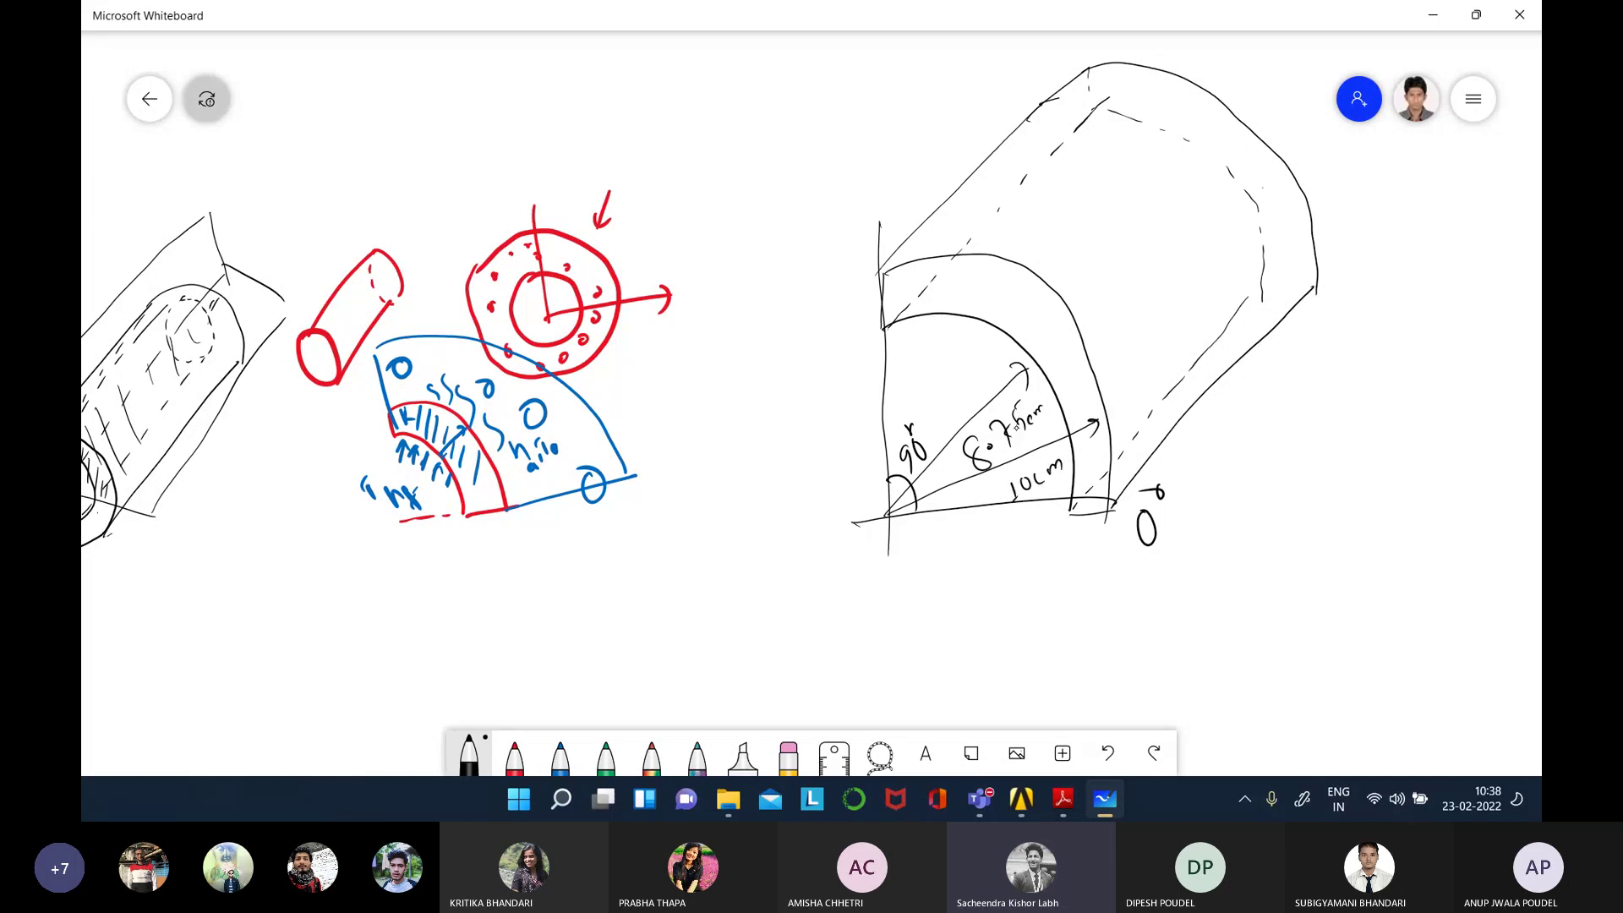
# - Draw a length dimension along the quarter cylinder and label it 25 cm, checking the value in the problem PDF
pyautogui.moveTo(1118, 534); pyautogui.dragTo(1156, 634)
pyautogui.moveTo(1324, 297); pyautogui.dragTo(1354, 454)
pyautogui.moveTo(1160, 583); pyautogui.dragTo(1365, 389)
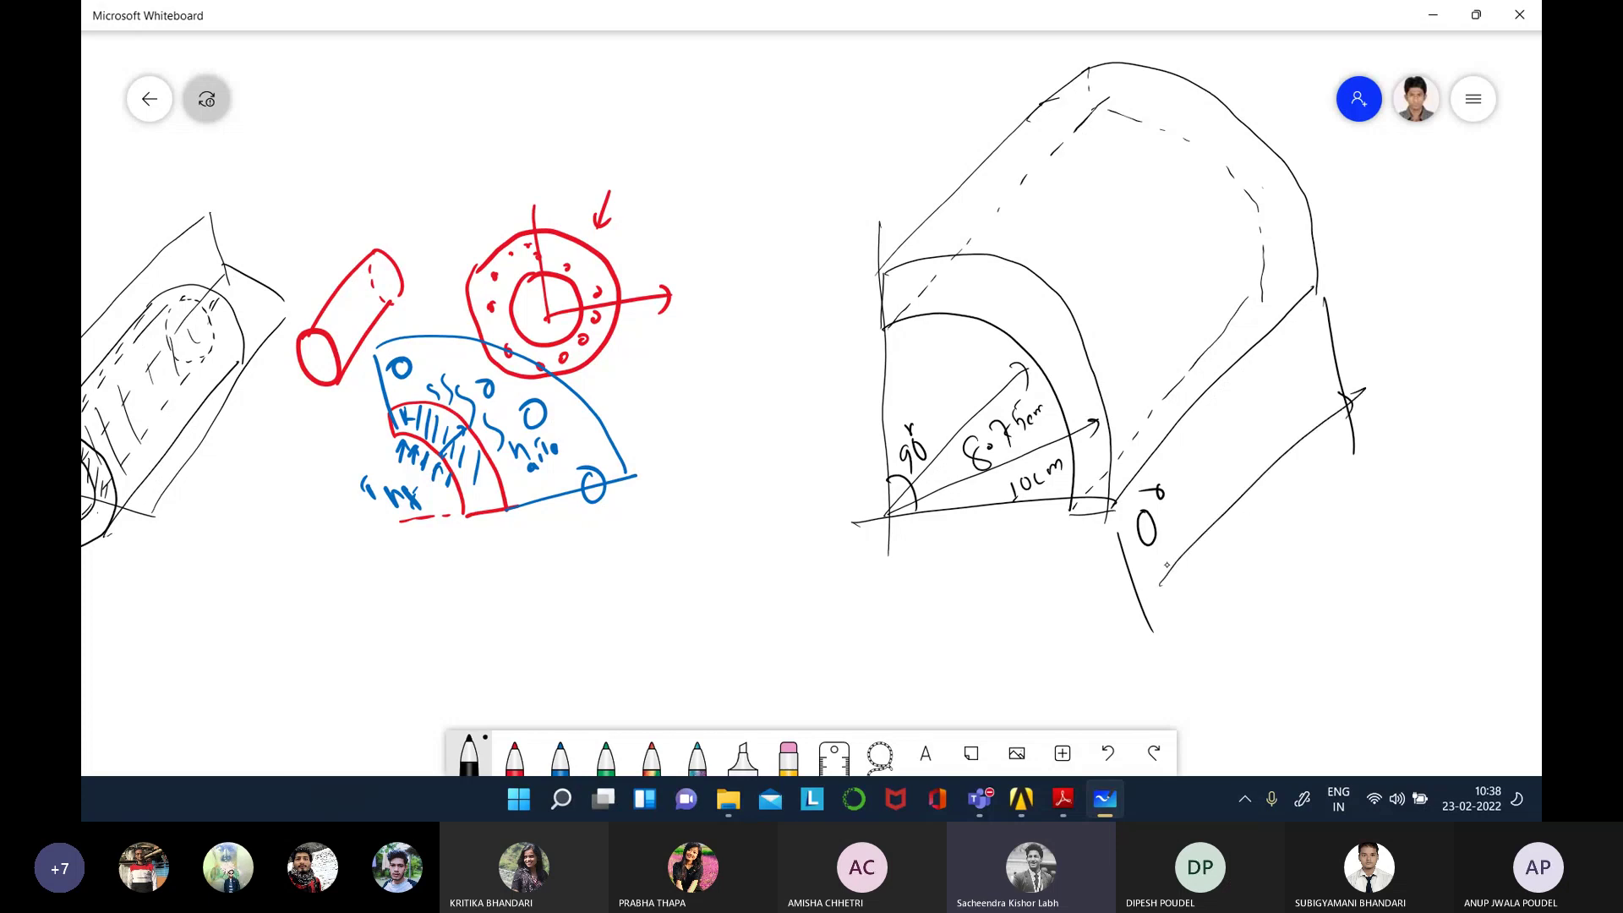
pyautogui.click(1063, 798)
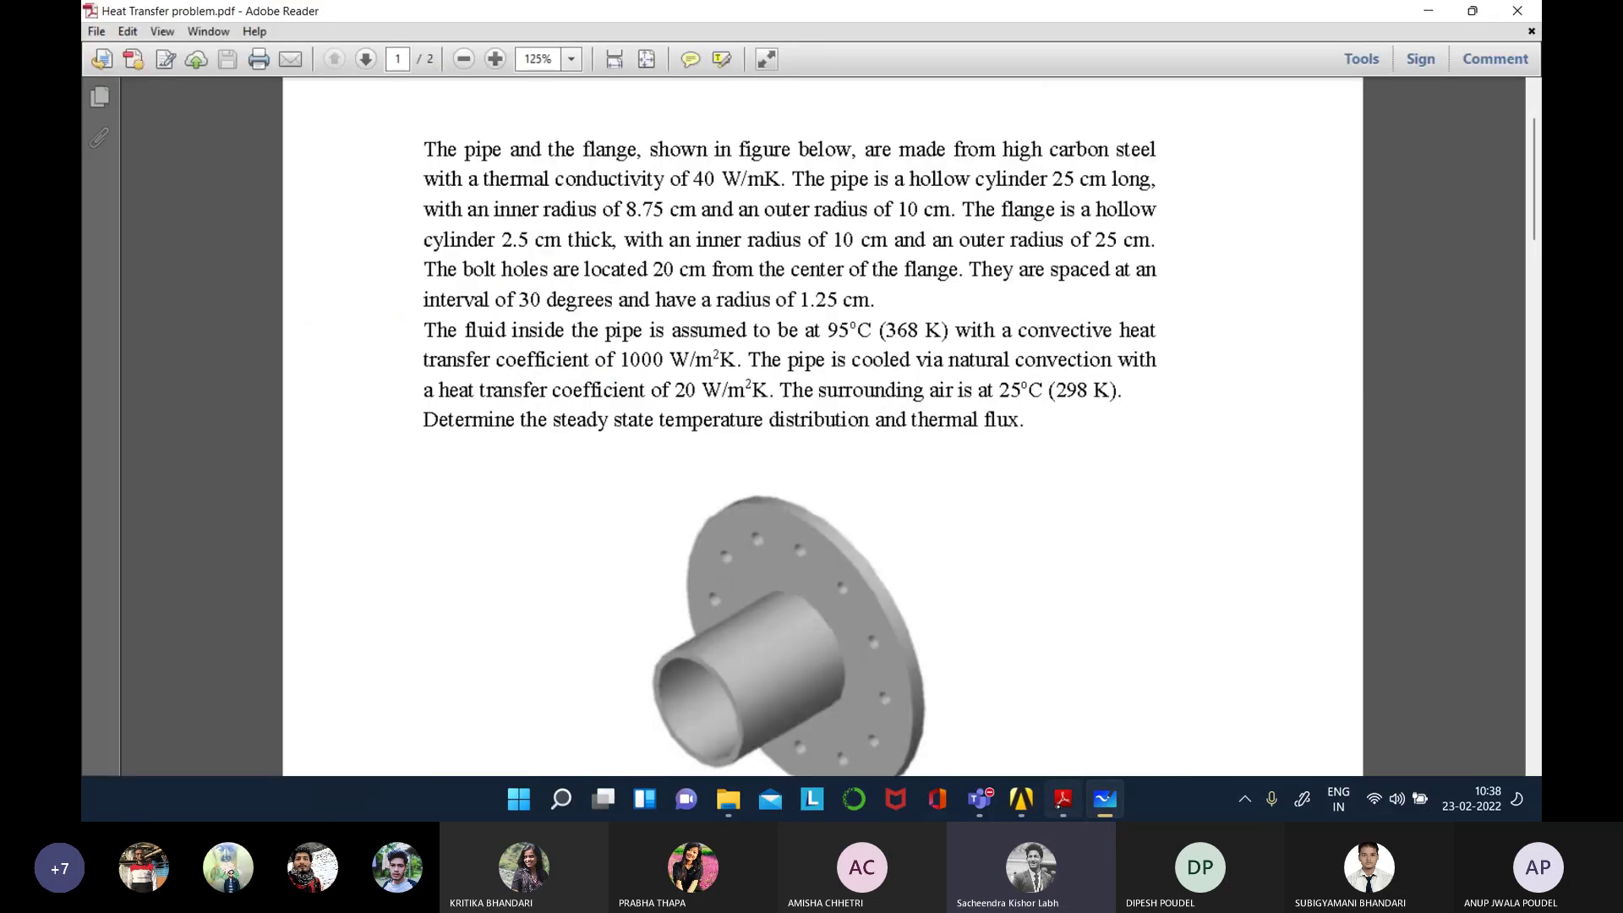
pyautogui.hotkey('alt', 'Tab')
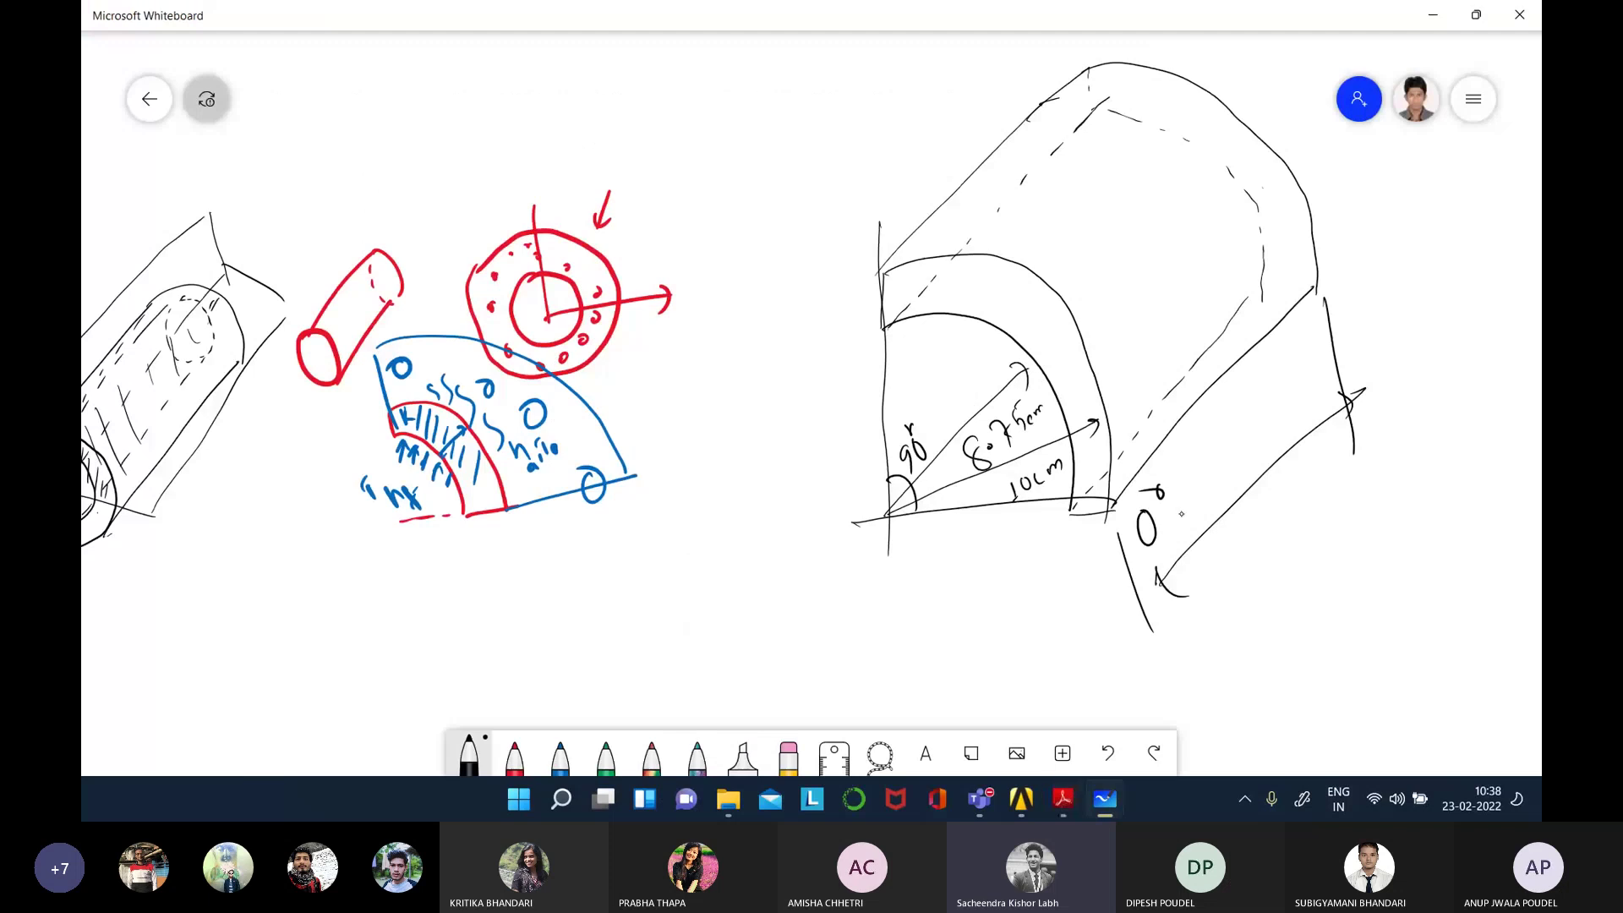
pyautogui.moveTo(1198, 467)
pyautogui.mouseDown()
pyautogui.moveTo(1222, 489)
pyautogui.moveTo(1250, 450)
pyautogui.mouseUp()
pyautogui.click(1243, 457)
pyautogui.moveTo(1264, 439); pyautogui.dragTo(1290, 427)
# - Write the cylindrical coordinates (r, θ, z) below the origin of the quarter cylinder sketch
pyautogui.moveTo(908, 576)
pyautogui.mouseDown()
pyautogui.moveTo(922, 566)
pyautogui.moveTo(932, 595)
pyautogui.moveTo(946, 584)
pyautogui.mouseUp()
pyautogui.moveTo(967, 575); pyautogui.dragTo(987, 573)
pyautogui.moveTo(891, 559); pyautogui.dragTo(922, 615)
pyautogui.moveTo(999, 520); pyautogui.dragTo(1007, 581)
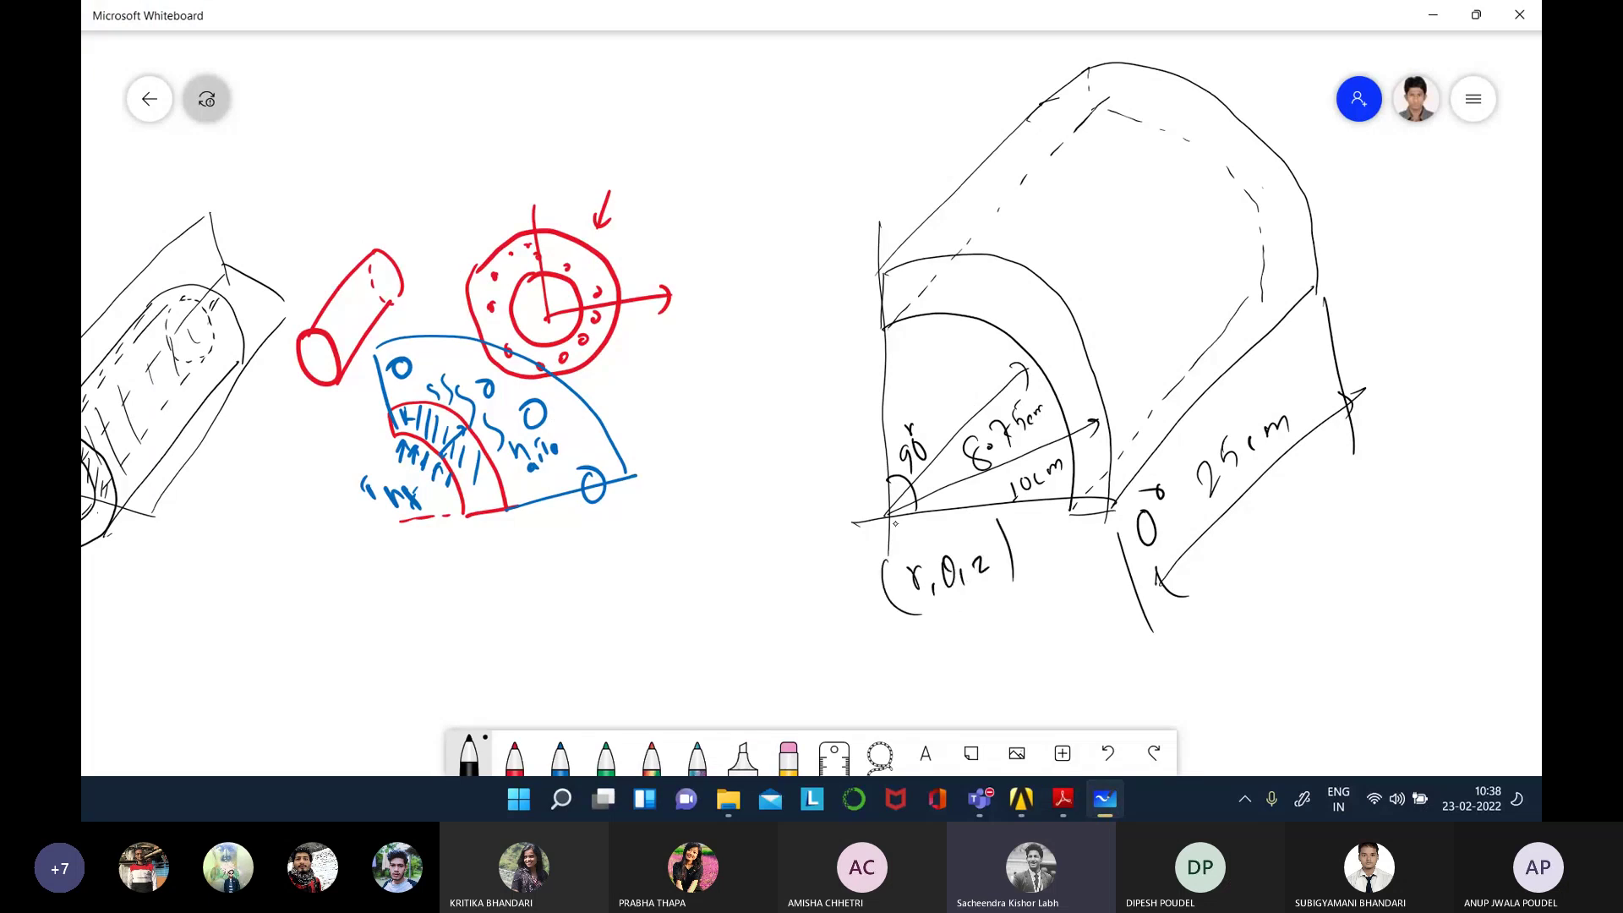
# - Draw and label the z axis from the sketch's origin, and mark the radial direction and the angle arc
pyautogui.moveTo(883, 518)
pyautogui.mouseDown()
pyautogui.moveTo(976, 511)
pyautogui.moveTo(945, 438)
pyautogui.moveTo(915, 440)
pyautogui.mouseUp()
pyautogui.moveTo(886, 511)
pyautogui.mouseDown()
pyautogui.moveTo(968, 367)
pyautogui.moveTo(962, 396)
pyautogui.mouseUp()
pyautogui.moveTo(1068, 508); pyautogui.dragTo(1138, 502)
pyautogui.moveTo(962, 342); pyautogui.dragTo(985, 360)
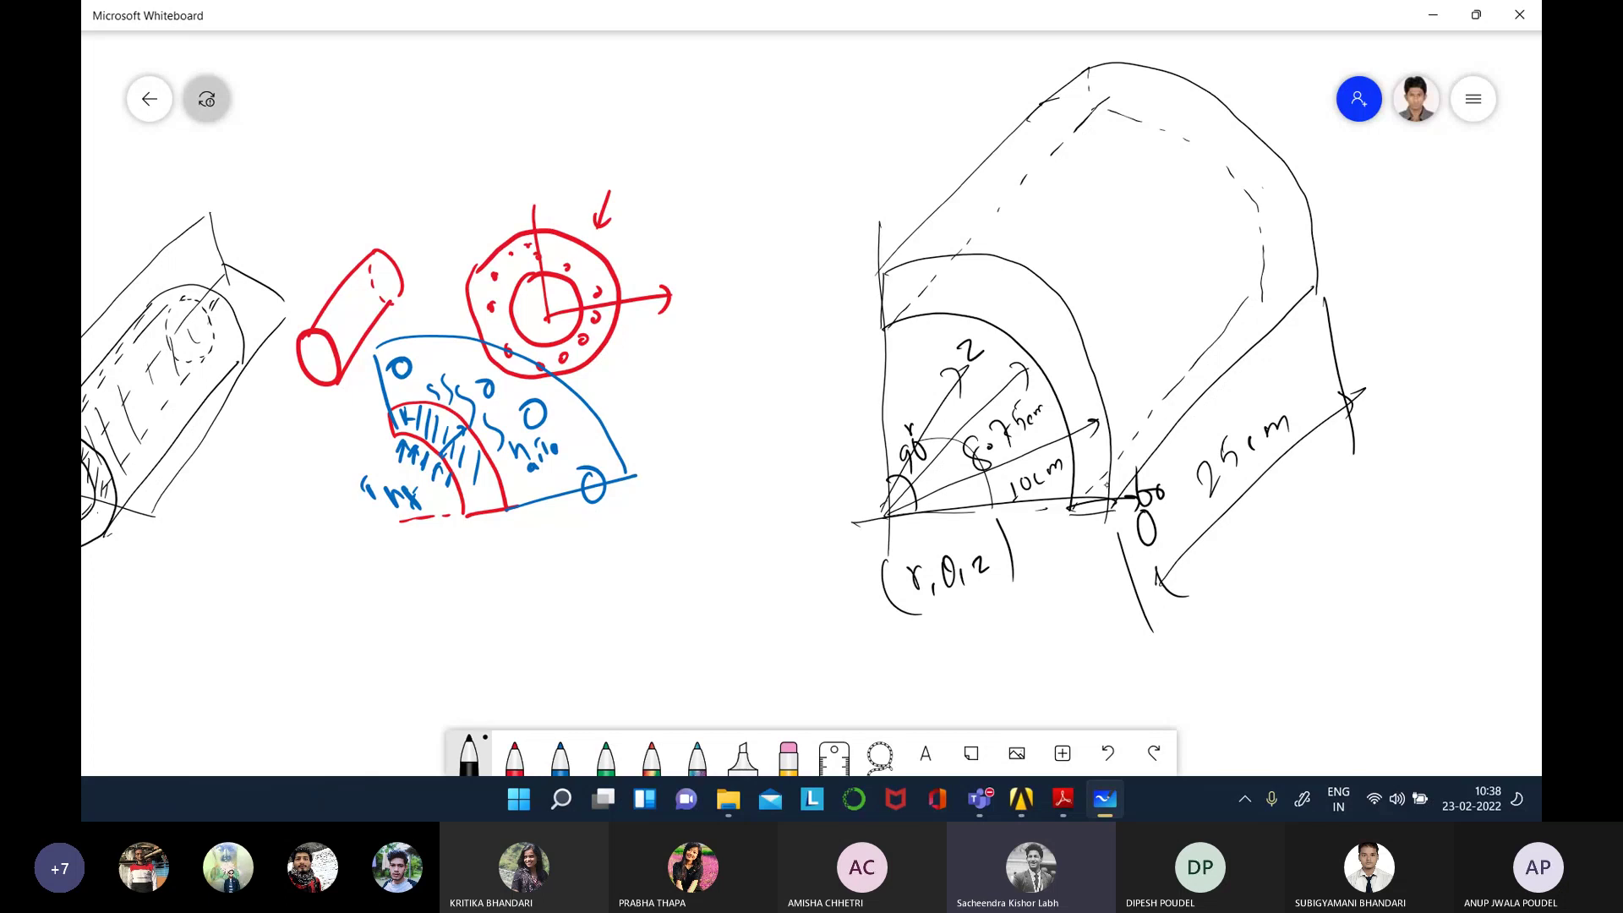
pyautogui.moveTo(1151, 480); pyautogui.dragTo(1327, 282)
pyautogui.moveTo(1111, 490); pyautogui.dragTo(1111, 563)
# - Switch back to ANSYS and set the cylinder's outer radius to 0.1 and its inner radius to 0.0875
pyautogui.click(1022, 799)
pyautogui.click(1085, 706)
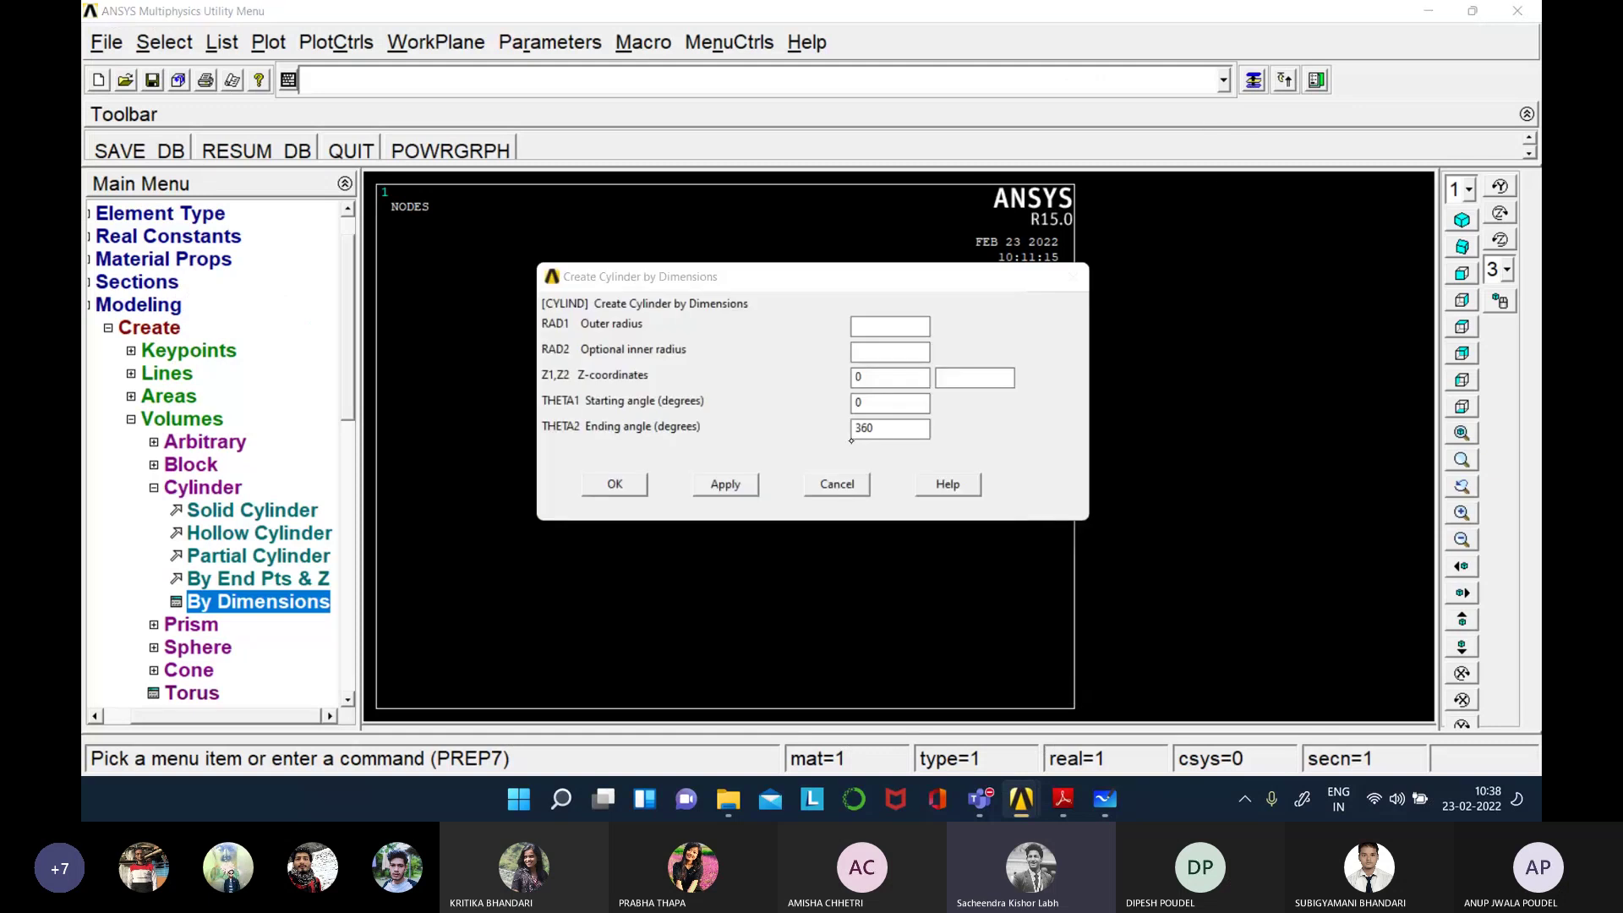
pyautogui.click(903, 329)
pyautogui.press('super+v')
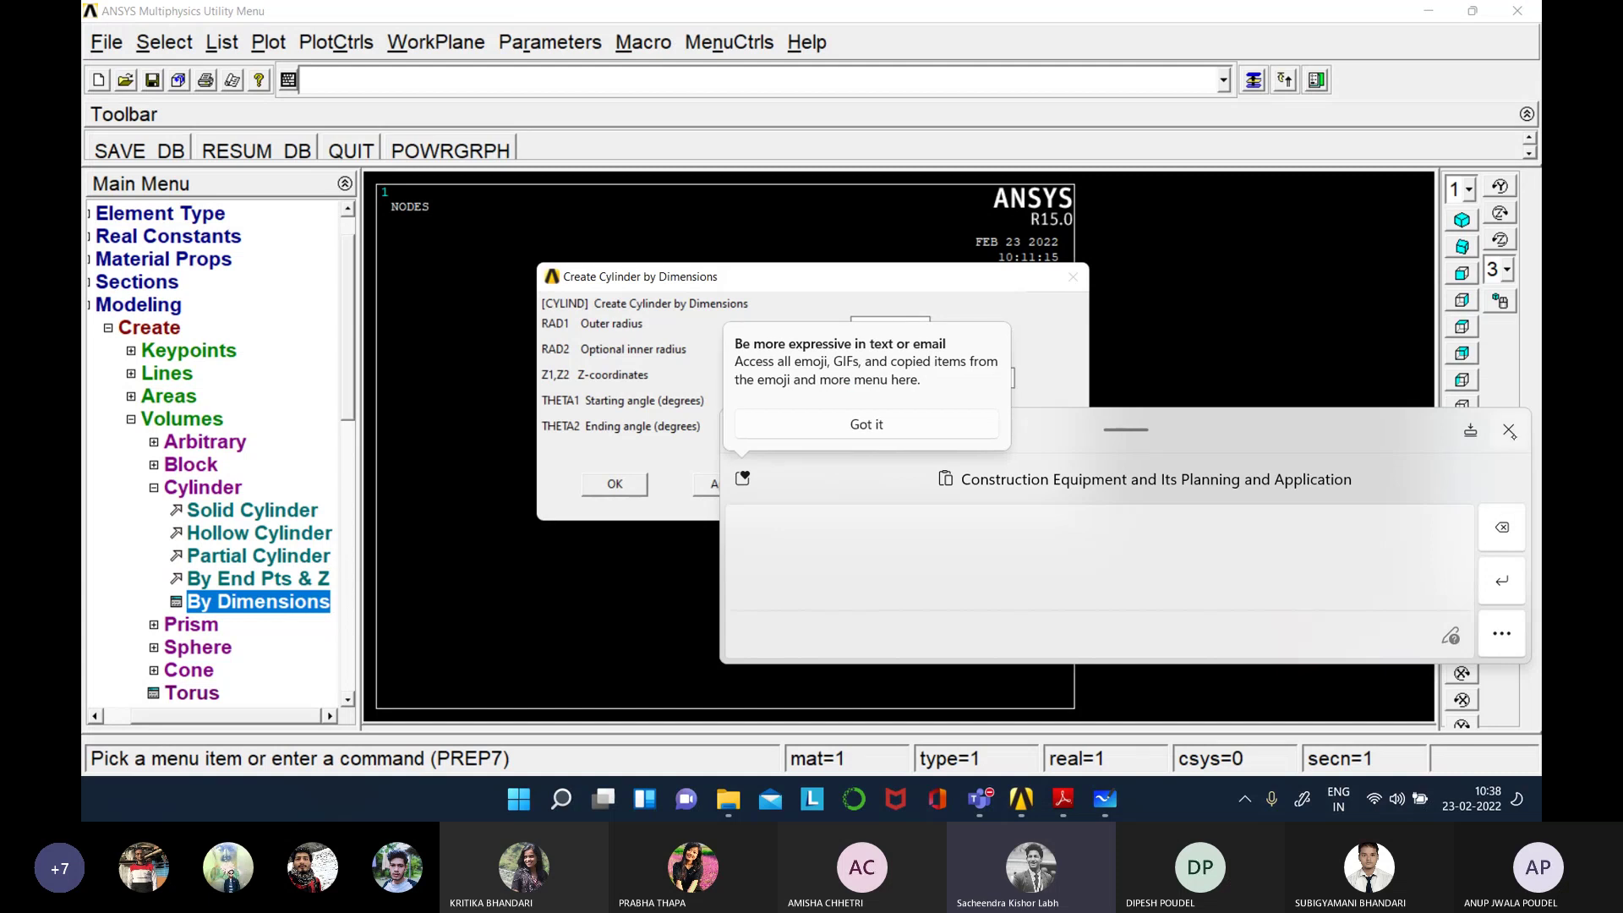
pyautogui.click(1510, 431)
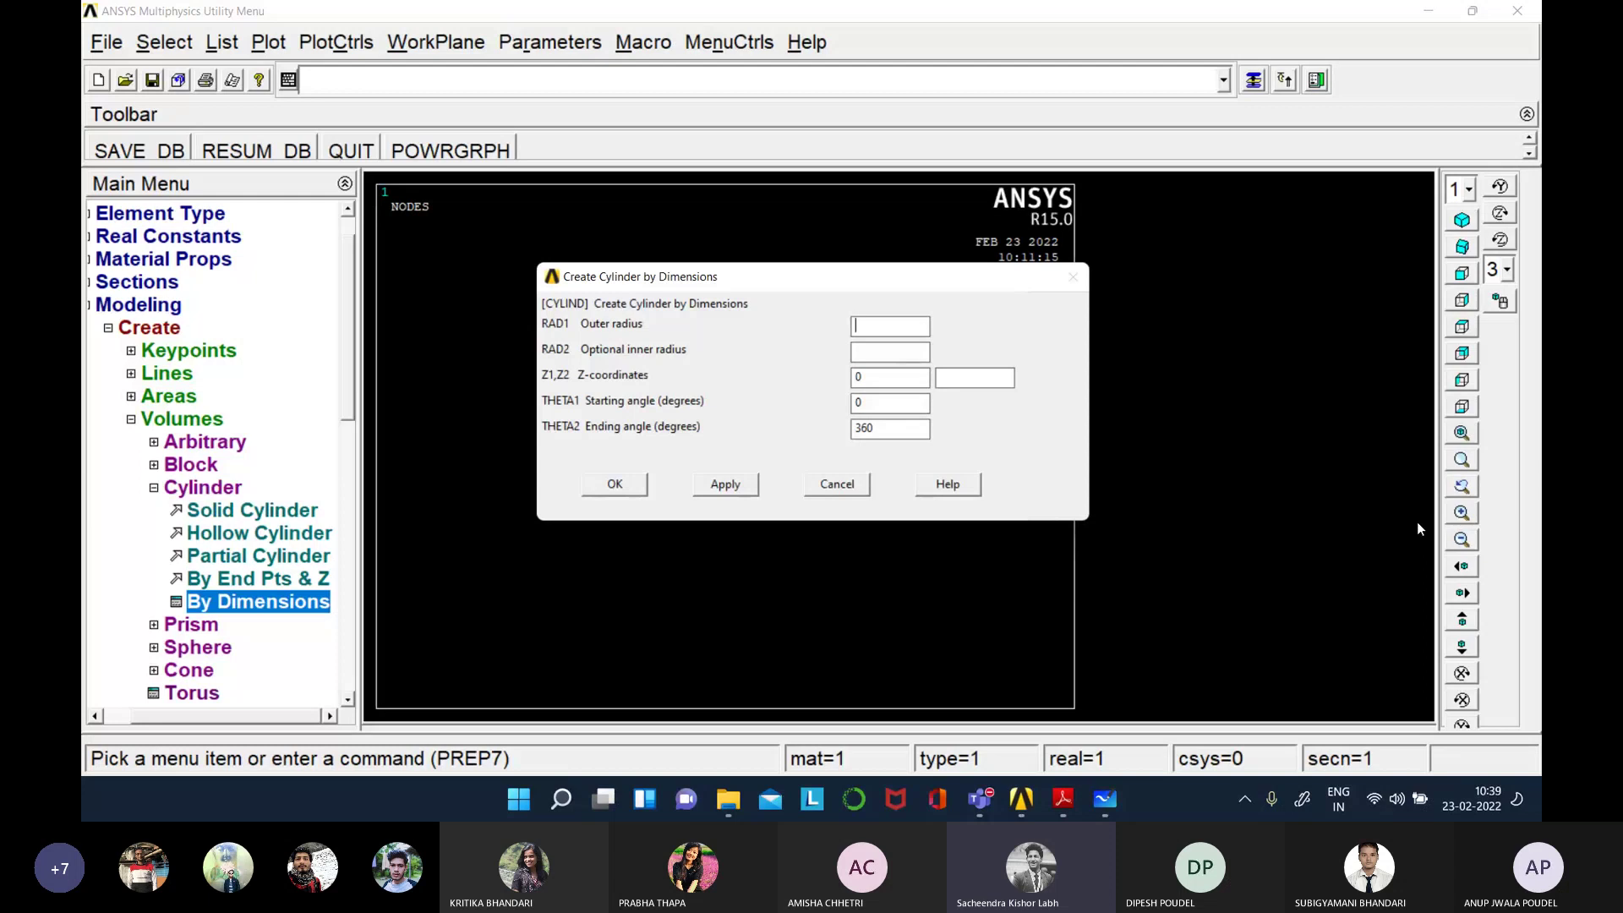
pyautogui.write('0.1')
pyautogui.write('0')
pyautogui.write('.08')
pyautogui.write('75')
# - Set the Z-coordinates to 0 and 0.25 and the ending angle to 90 degrees, and create the quarter cylinder
pyautogui.click(878, 381)
pyautogui.write('0')
pyautogui.click(970, 381)
pyautogui.write('0.25')
pyautogui.moveTo(876, 435); pyautogui.dragTo(828, 435)
pyautogui.write('90')
pyautogui.click(604, 483)
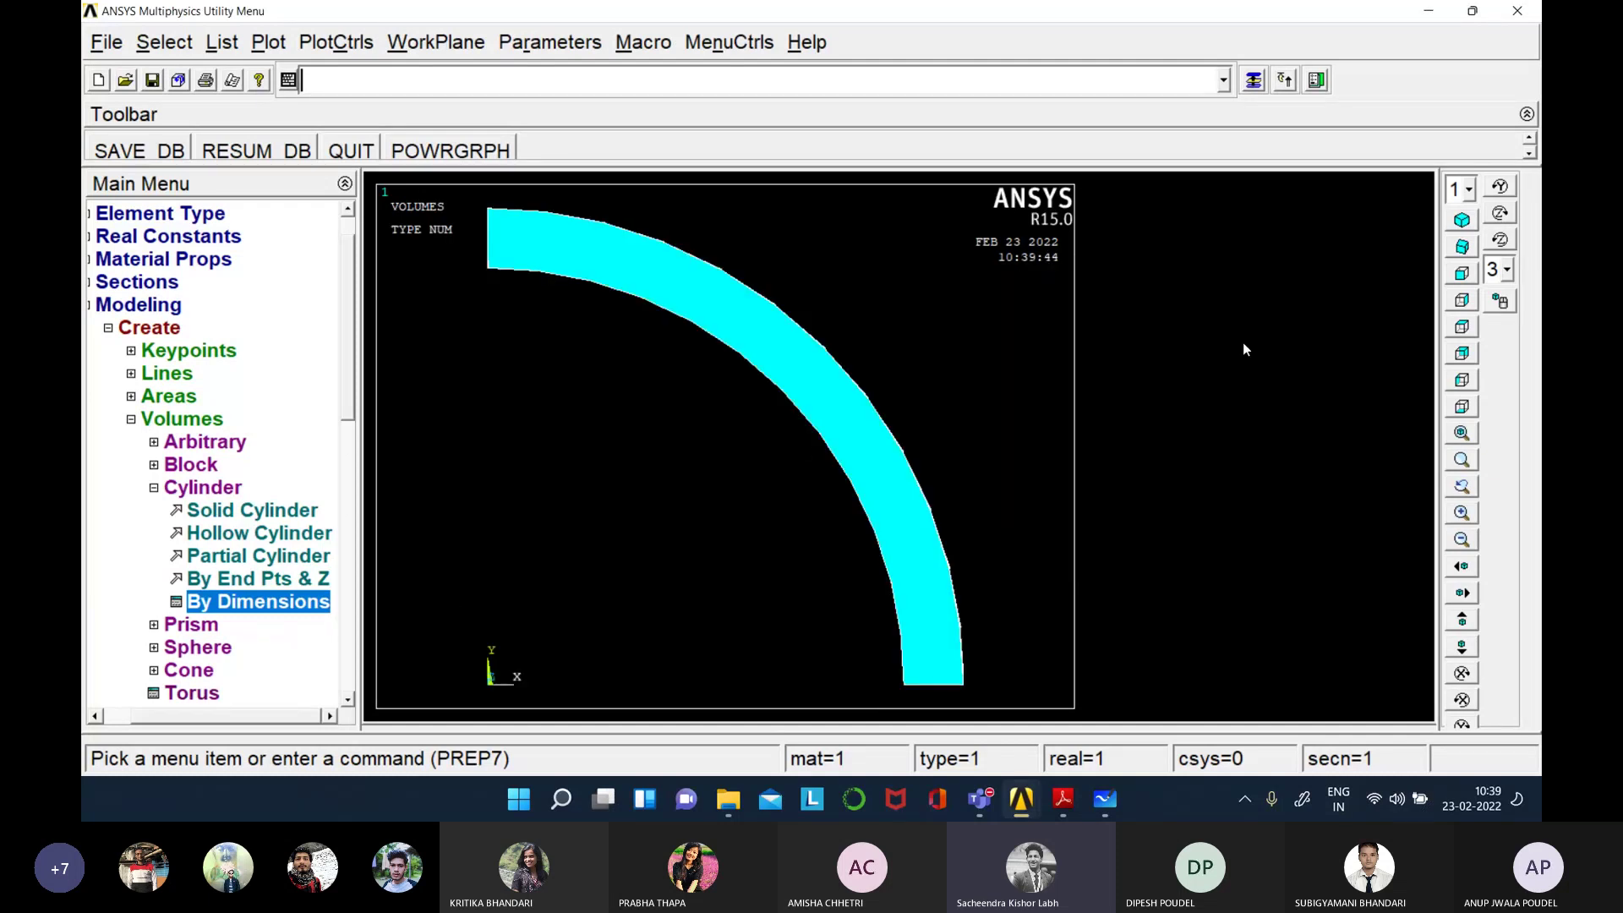
# - Inspect the quarter cylinder volume in isometric and front views, ending in the isometric view
pyautogui.click(1463, 219)
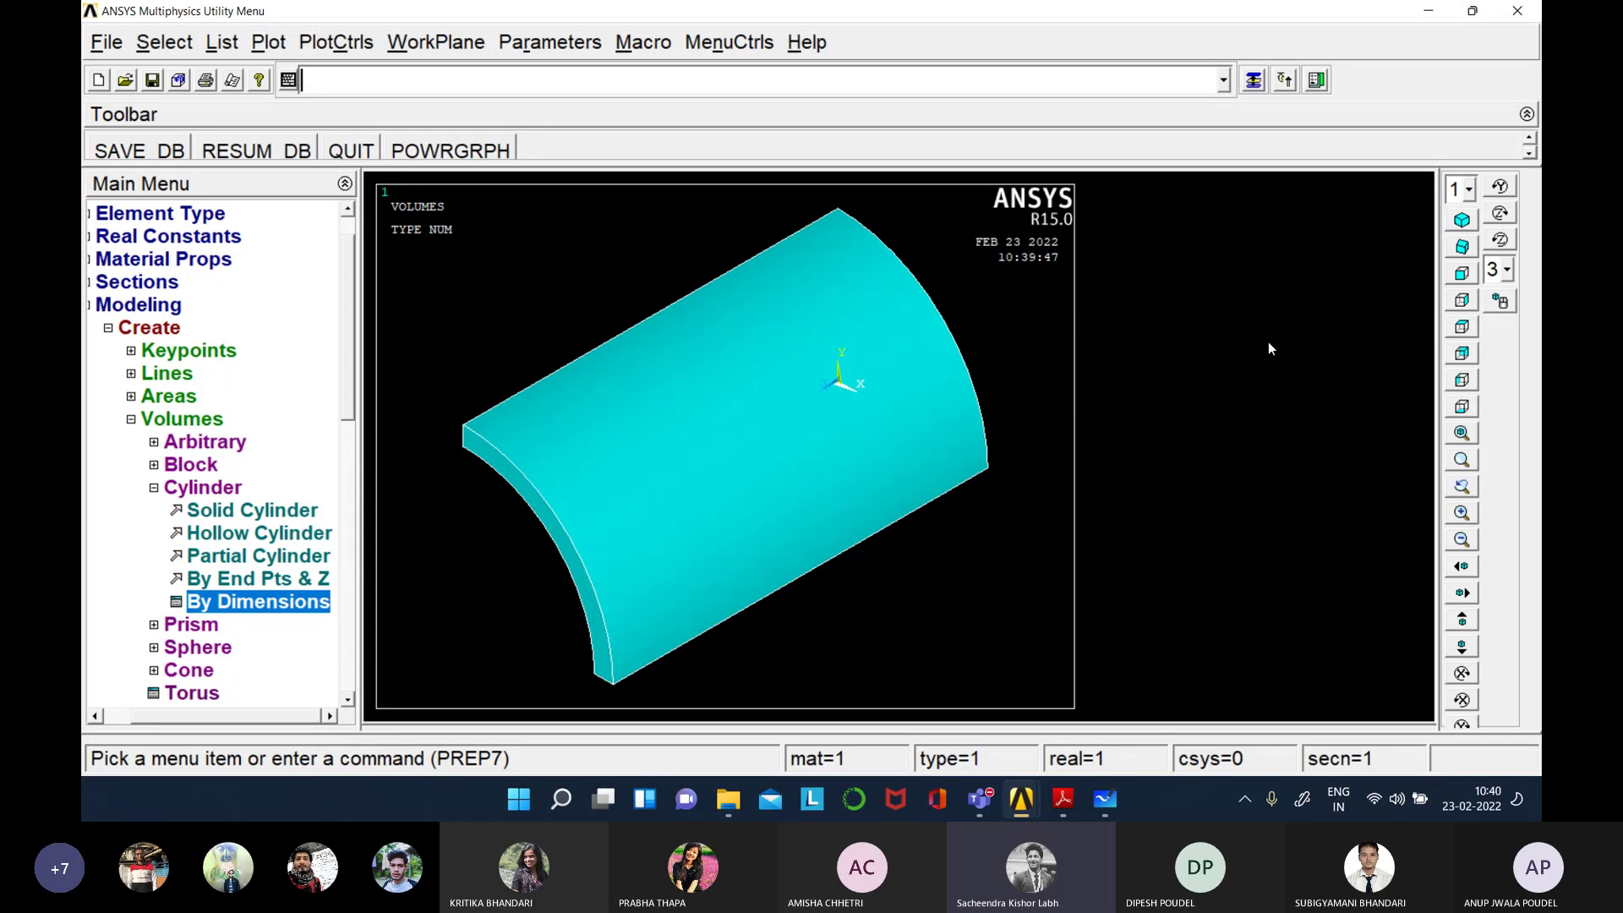
pyautogui.click(1462, 273)
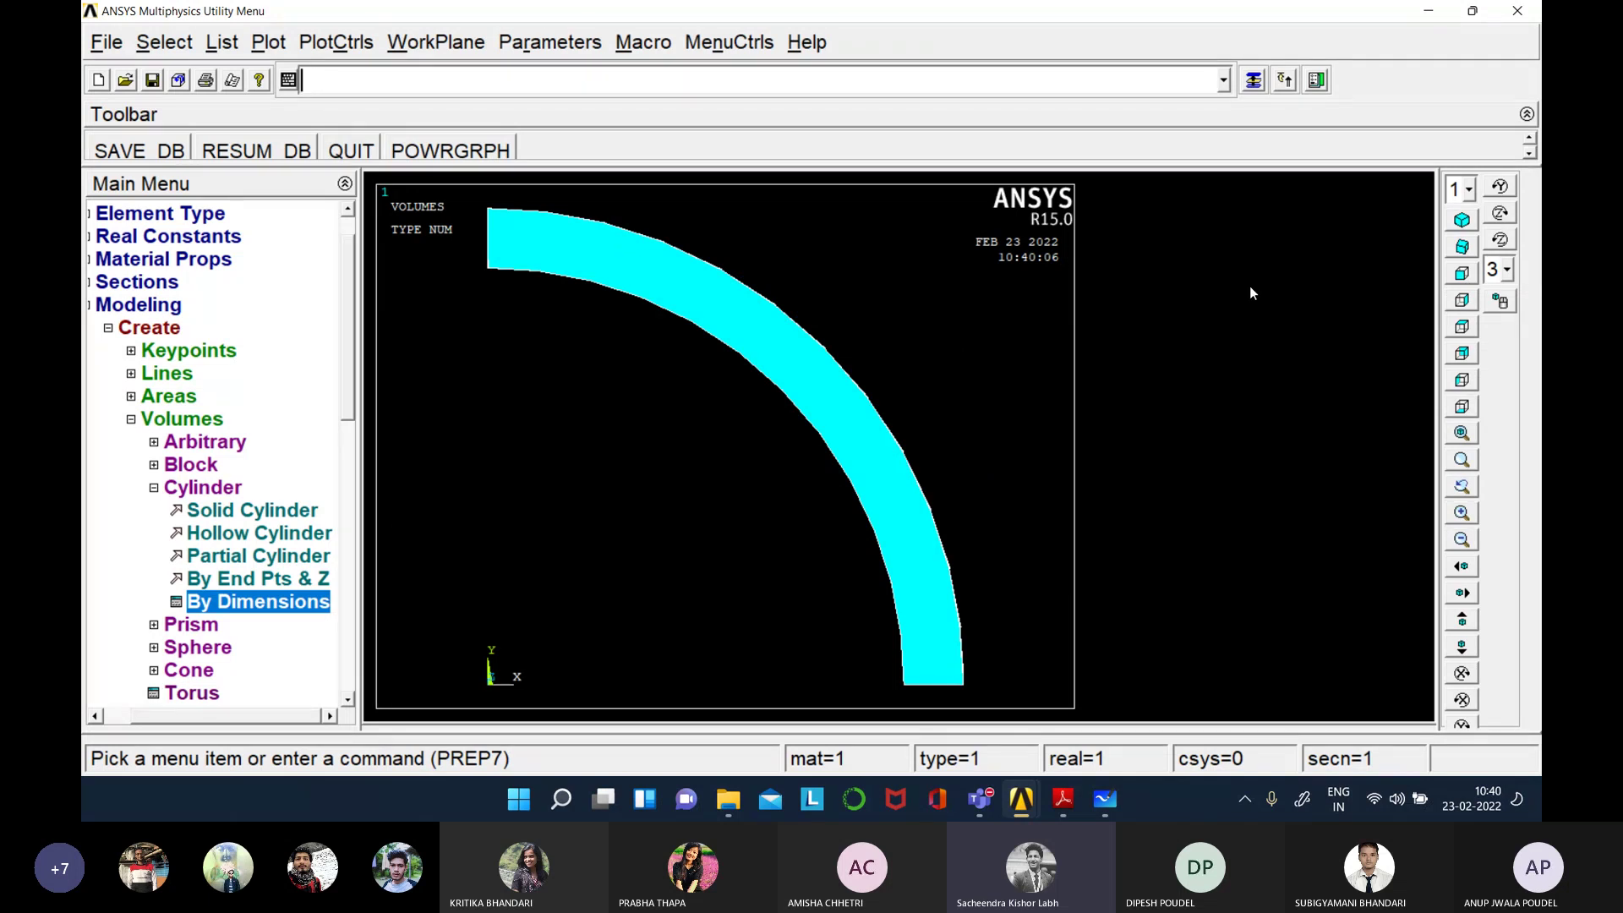
pyautogui.click(1460, 221)
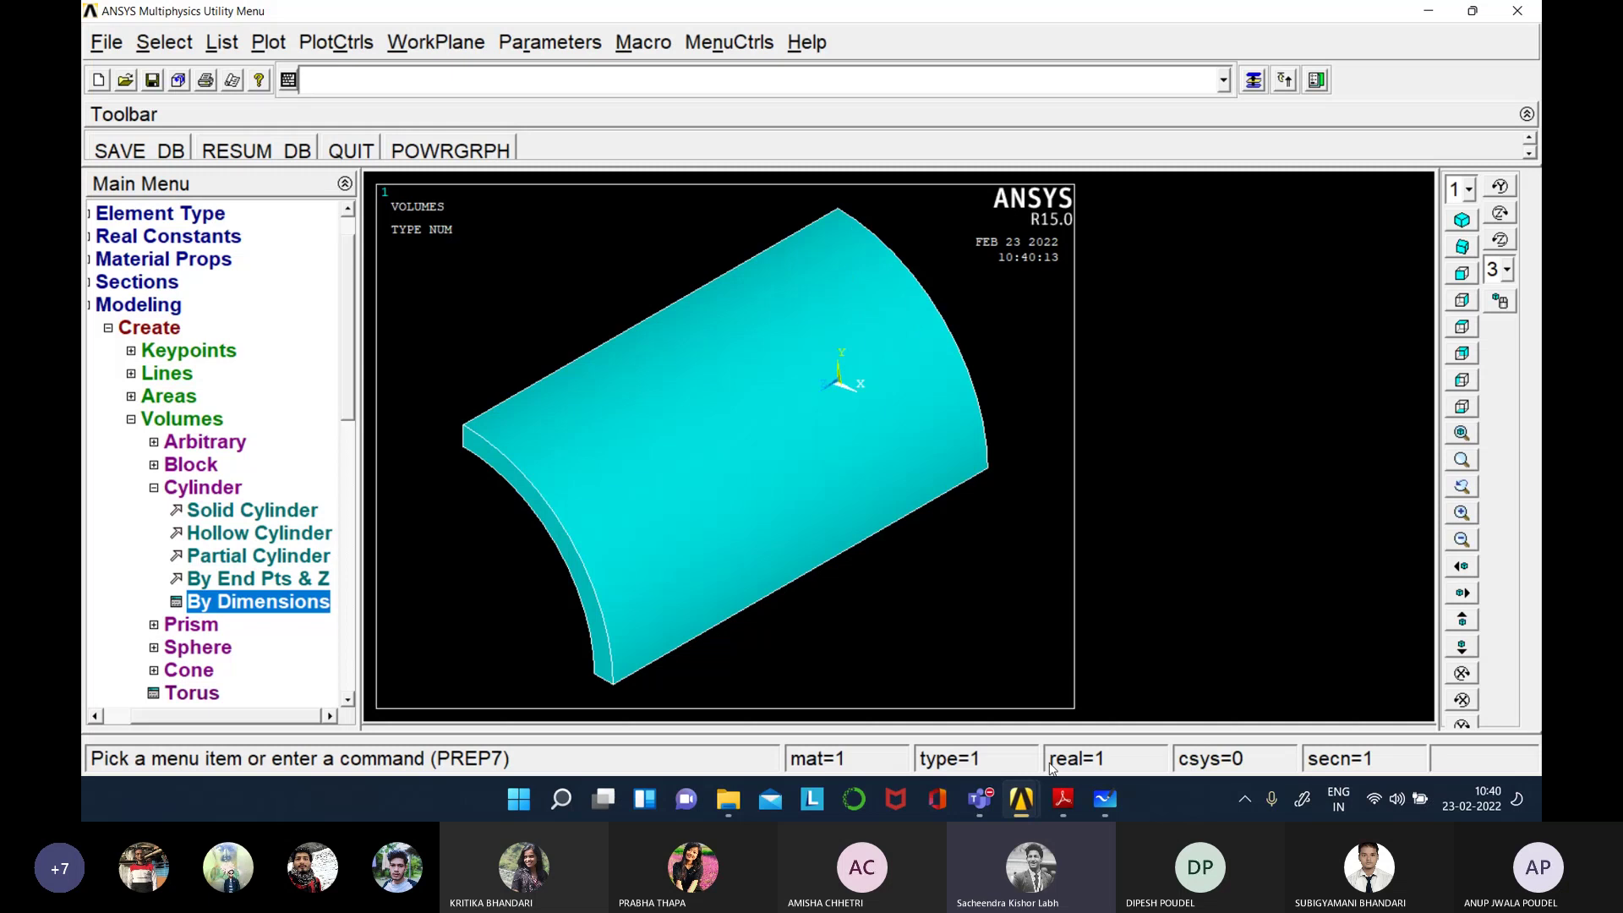
# - Check the flange dimensions in the problem PDF, and set a new cylinder's outer radius to 0.25 and inner radius to 0.1
pyautogui.click(1062, 810)
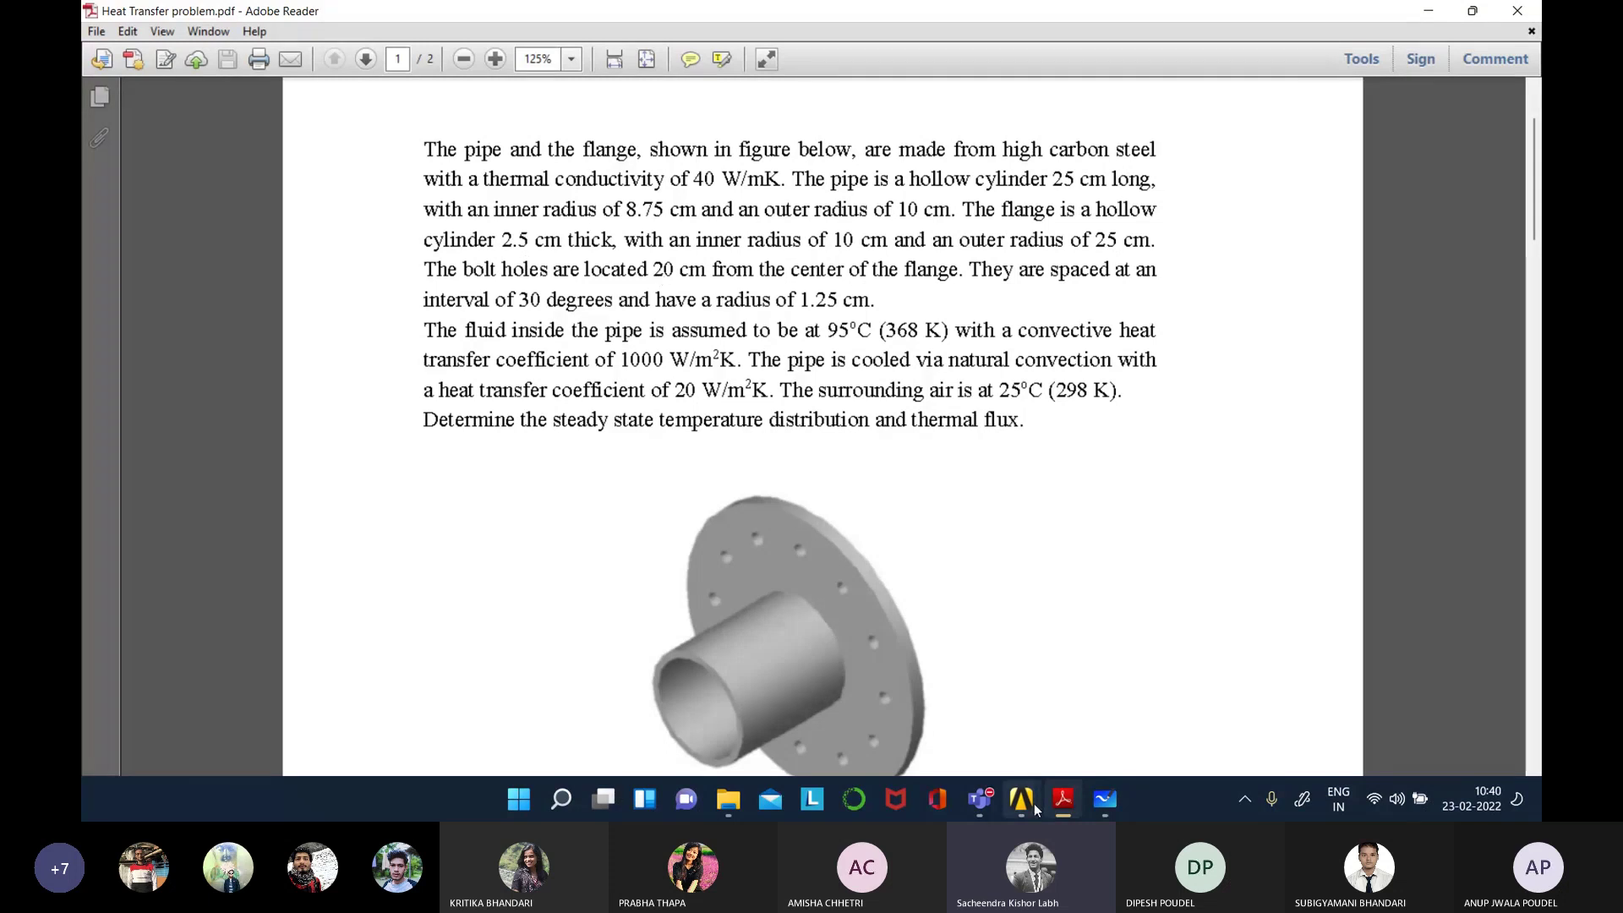
pyautogui.moveTo(1036, 807)
pyautogui.click(1201, 694)
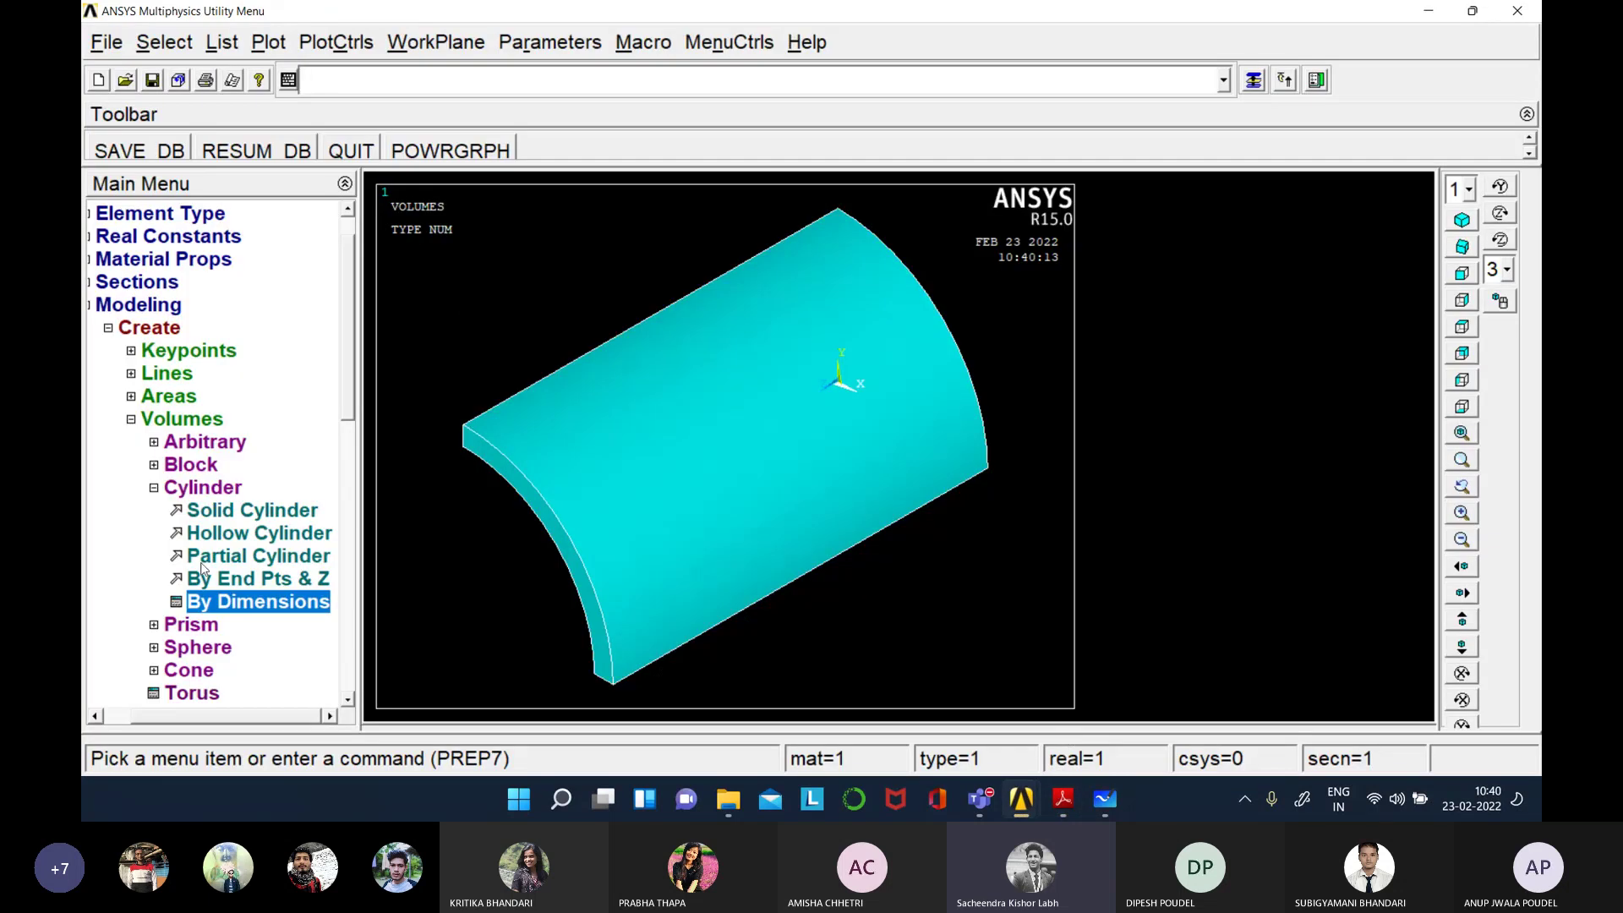
pyautogui.click(239, 605)
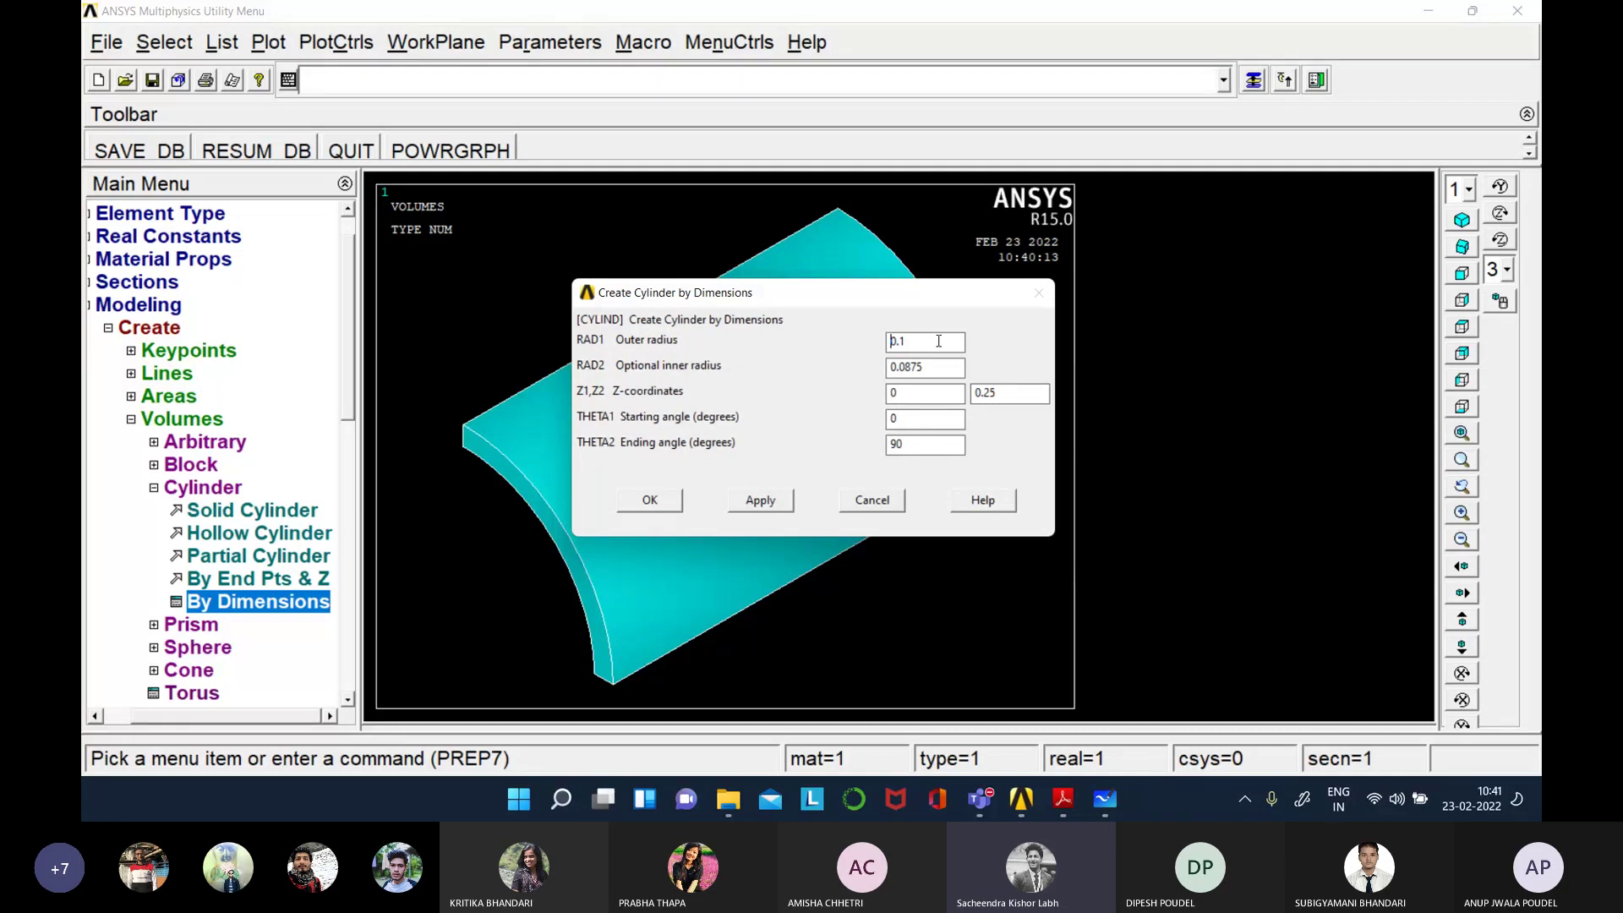
pyautogui.moveTo(1063, 799)
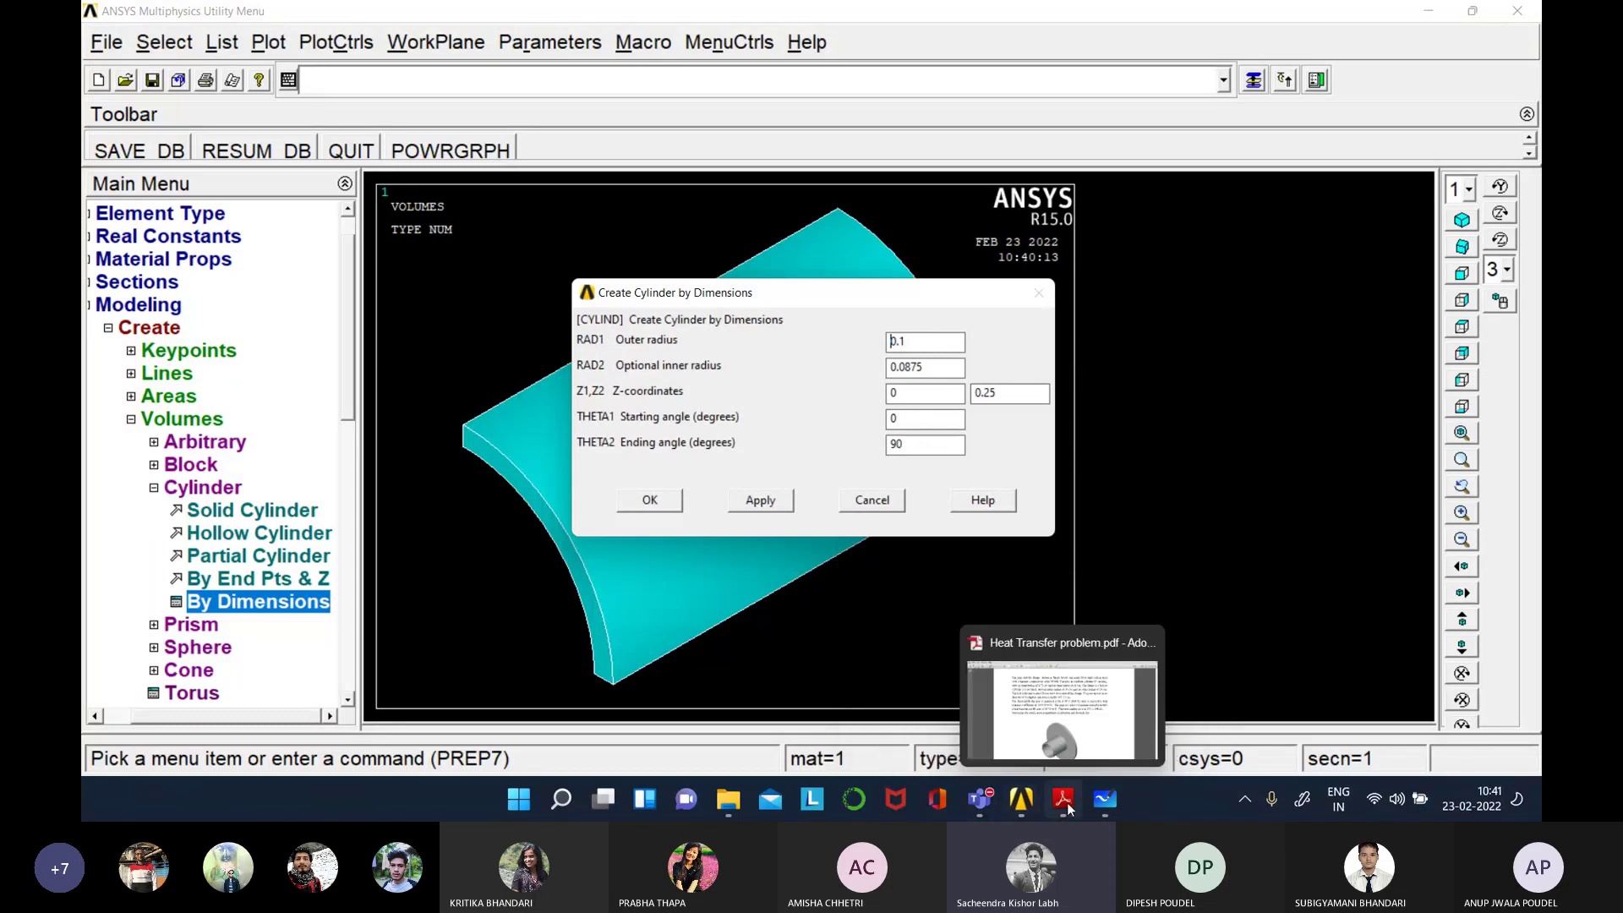
pyautogui.moveTo(1082, 690)
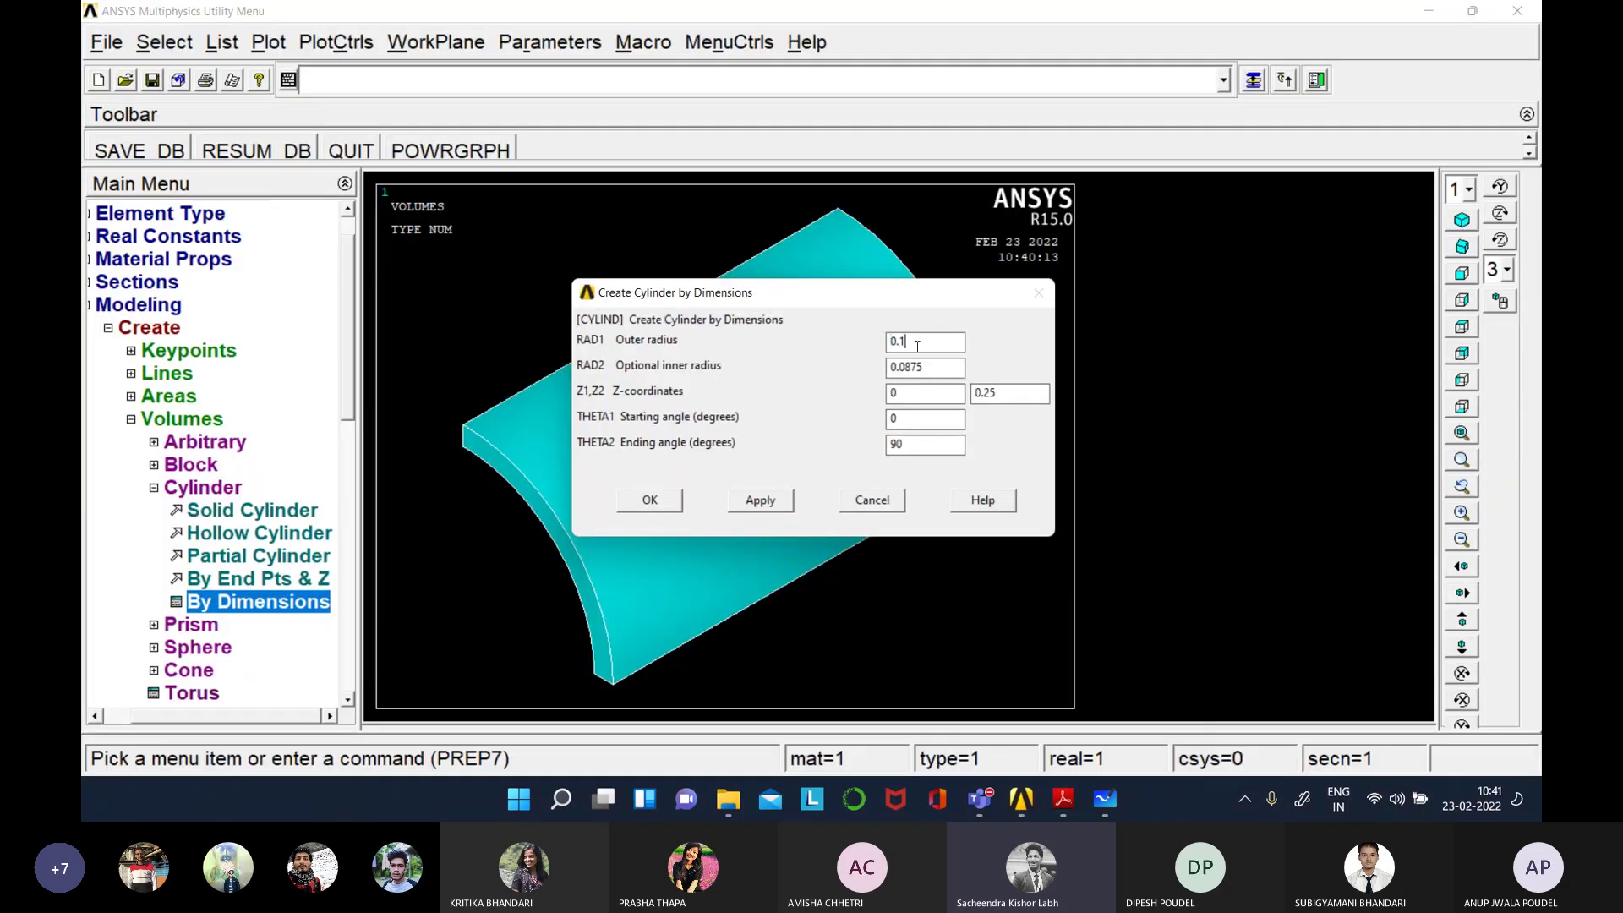
pyautogui.doubleClick(889, 349)
pyautogui.doubleClick(953, 365)
pyautogui.write('0.1')
pyautogui.doubleClick(925, 341)
pyautogui.write('0.25')
# - Set the second Z-coordinate to match the flange's 2.5 cm thickness and create the quarter flange volume
pyautogui.click(1114, 724)
pyautogui.click(988, 393)
pyautogui.press('BackSpace')
pyautogui.write('20')
pyautogui.click(649, 500)
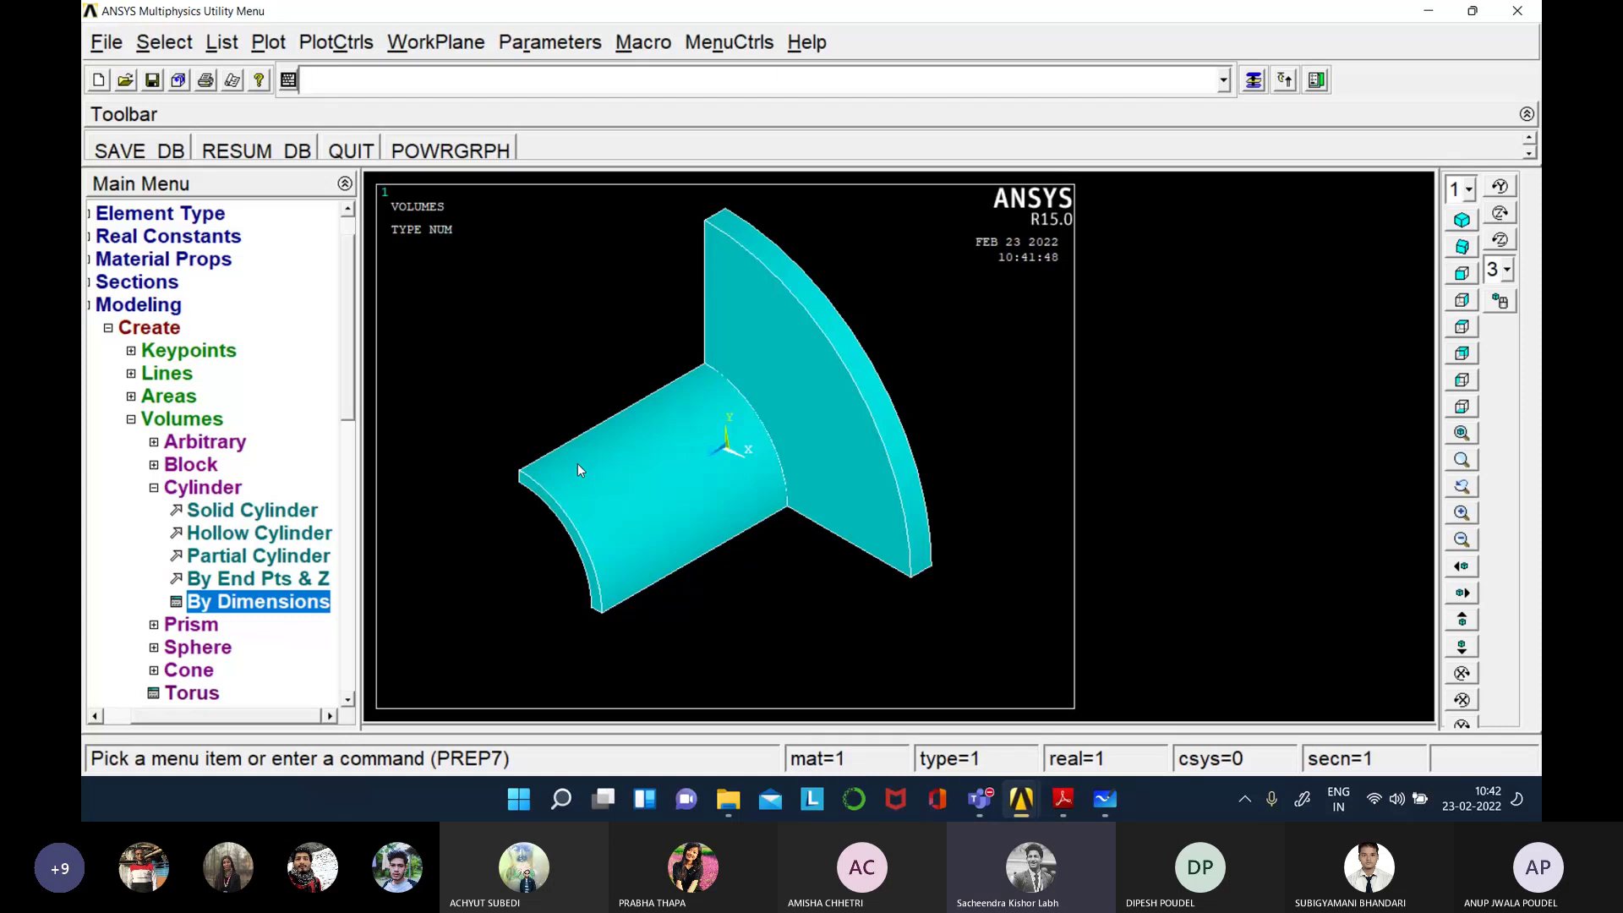
# - Glue the pipe and flange volumes together with the Boolean Glue operation
pyautogui.click(154, 489)
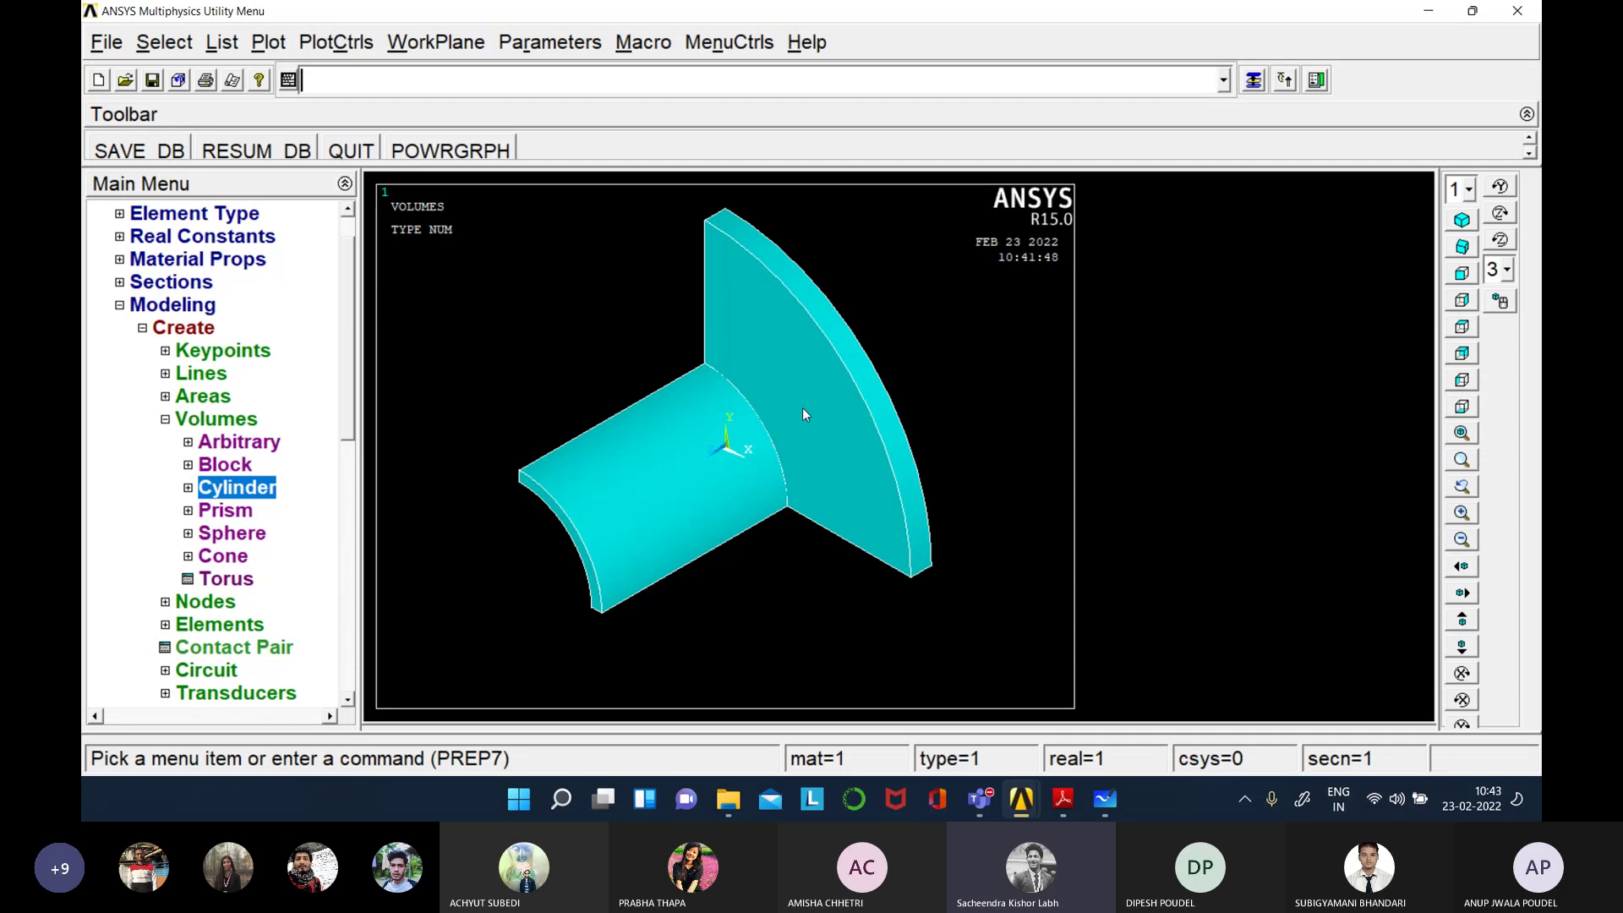
pyautogui.click(165, 423)
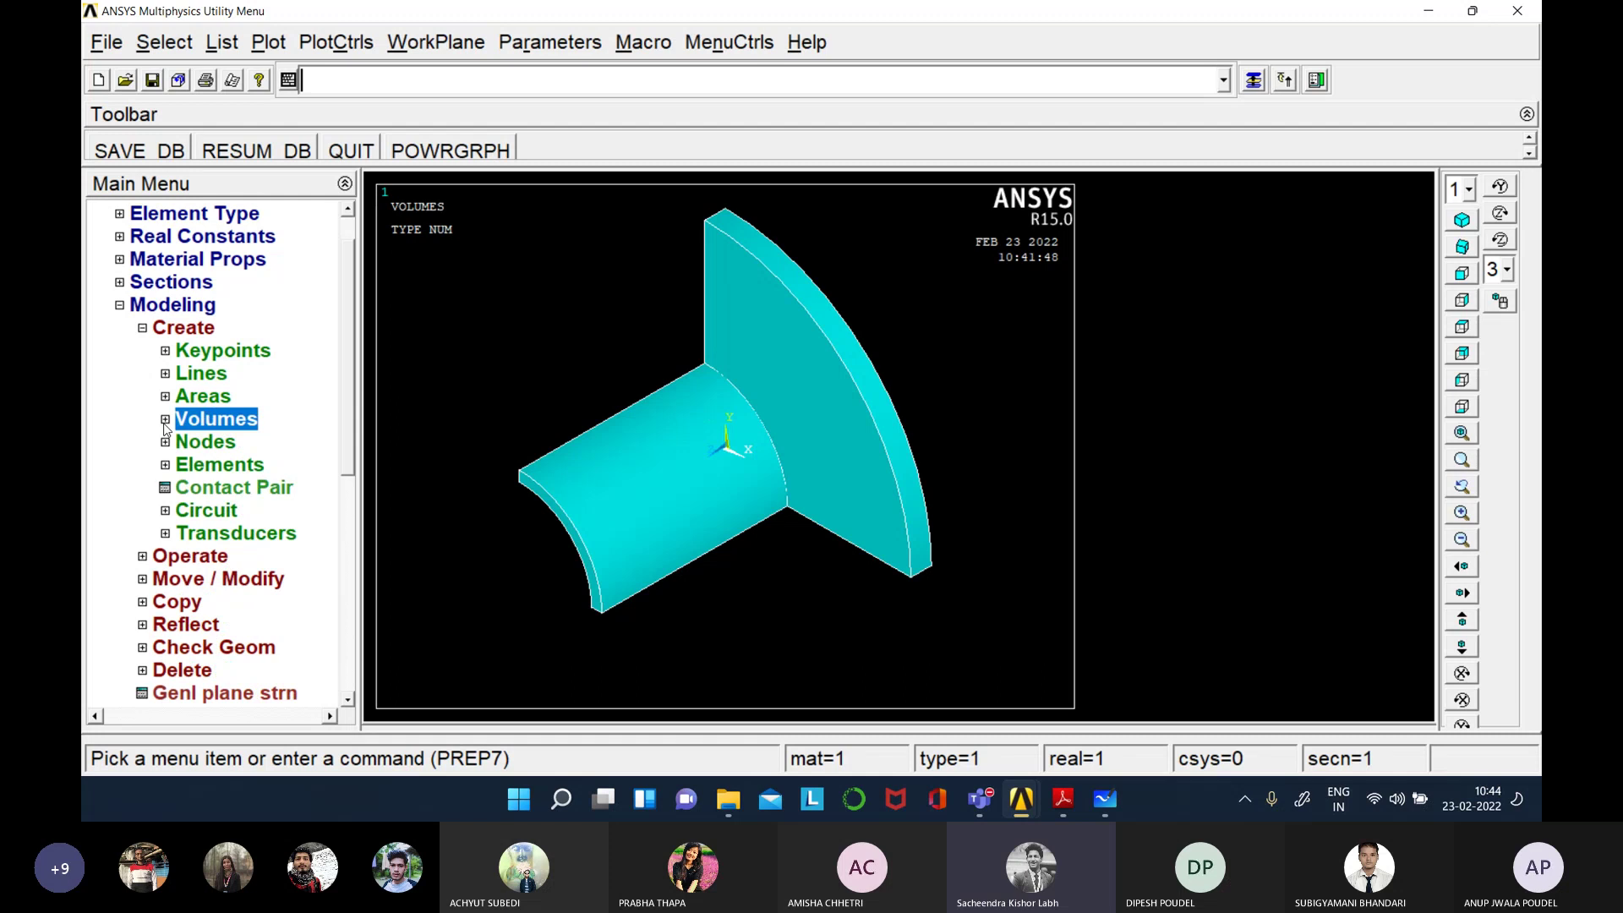
pyautogui.click(143, 329)
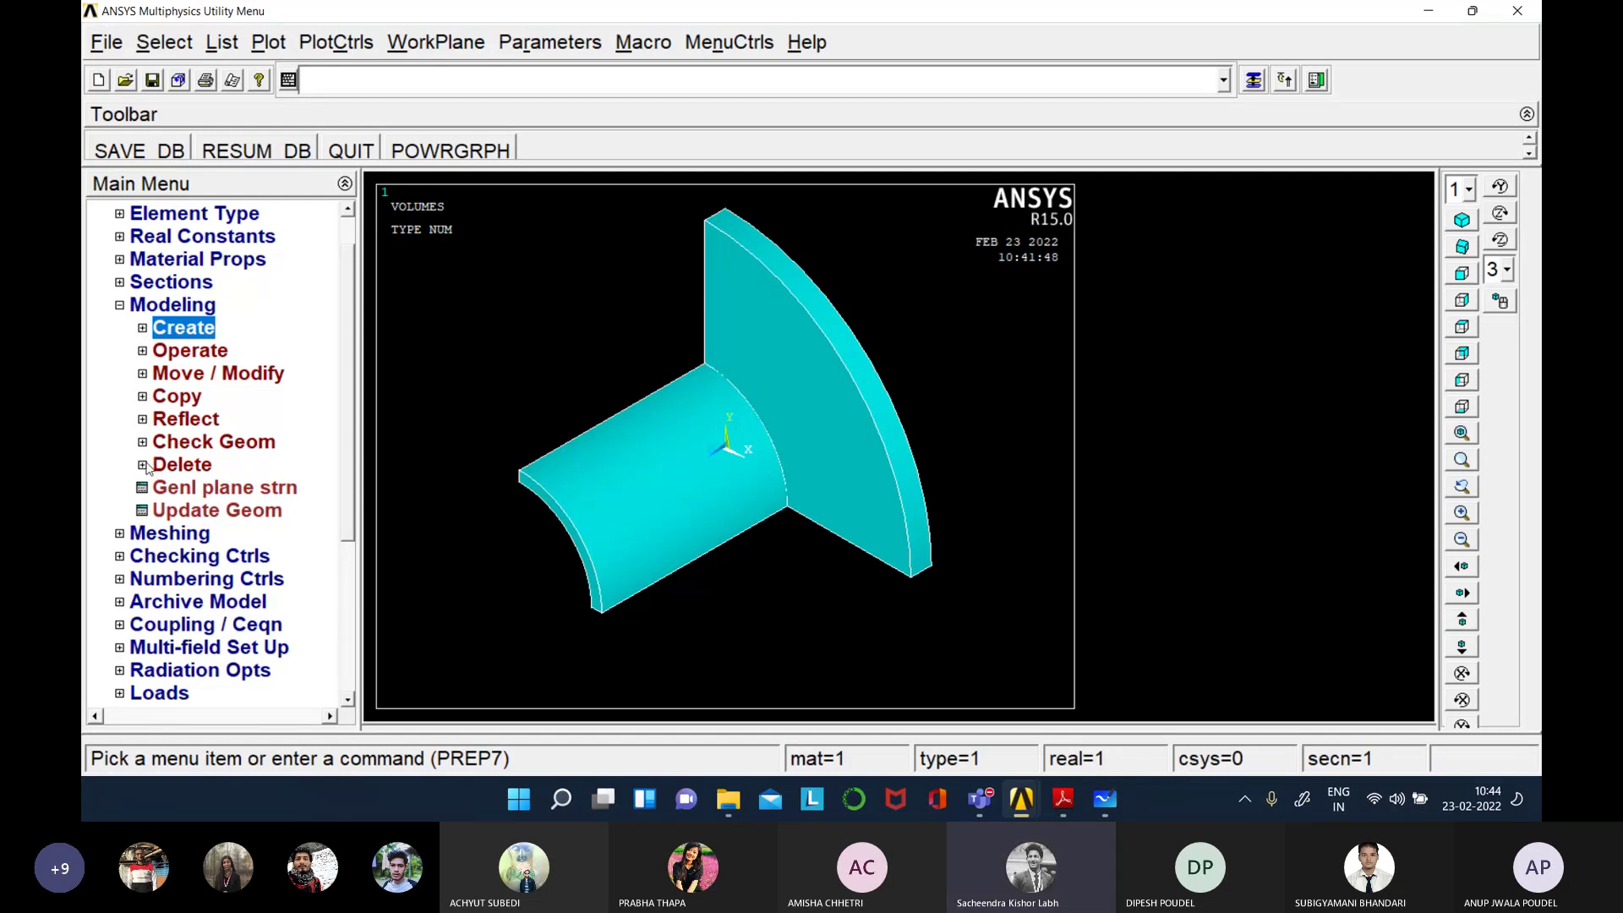
pyautogui.click(159, 350)
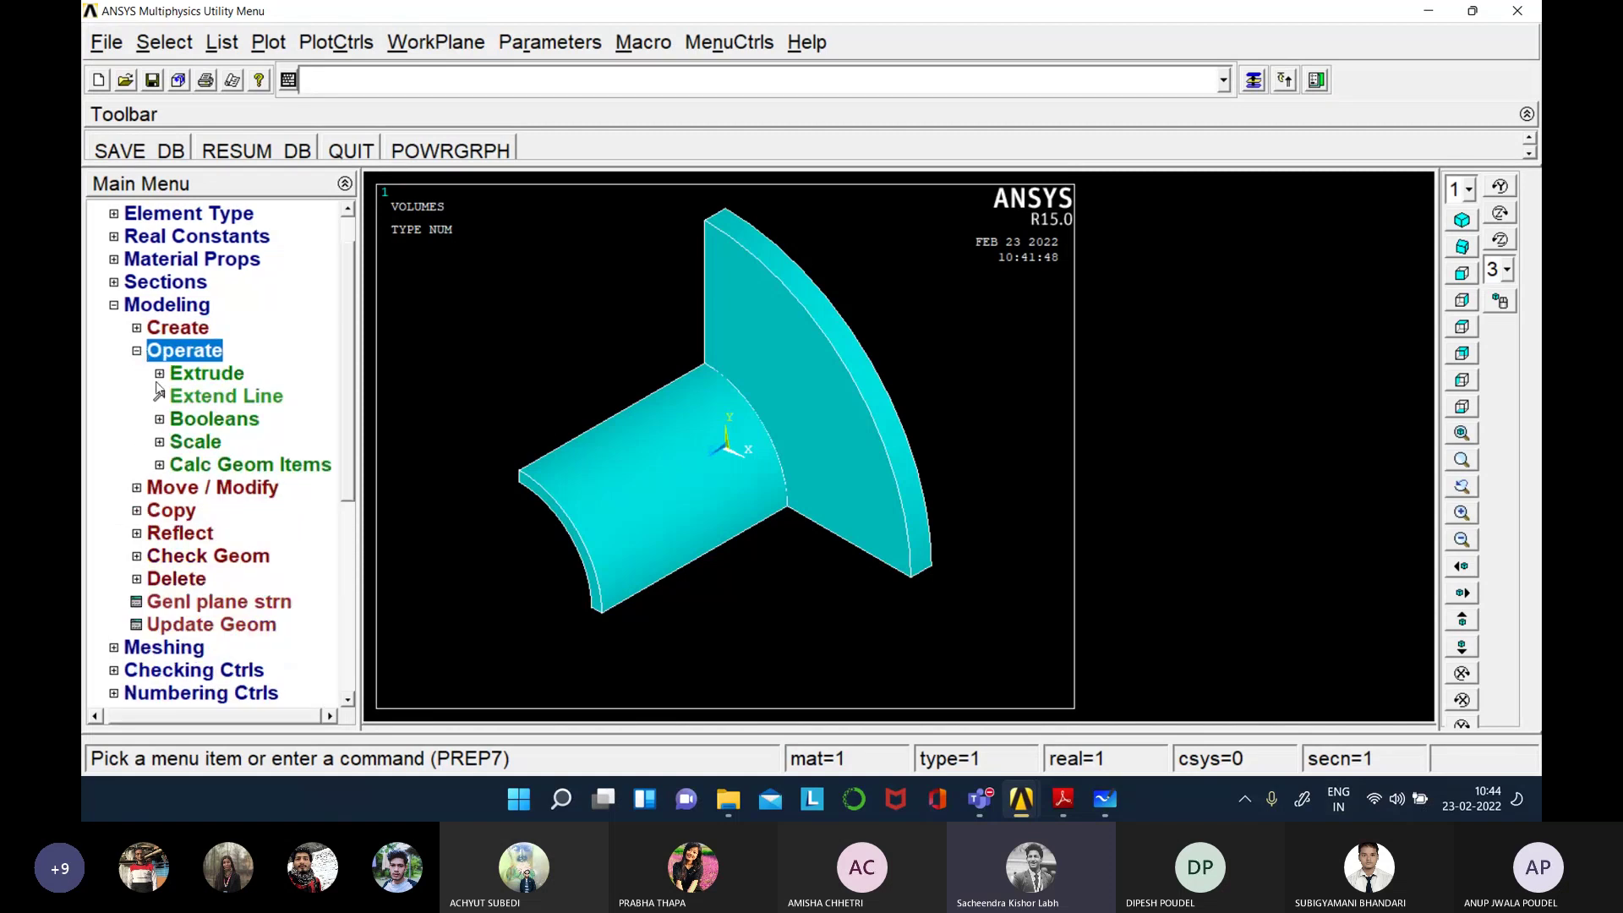
pyautogui.click(159, 426)
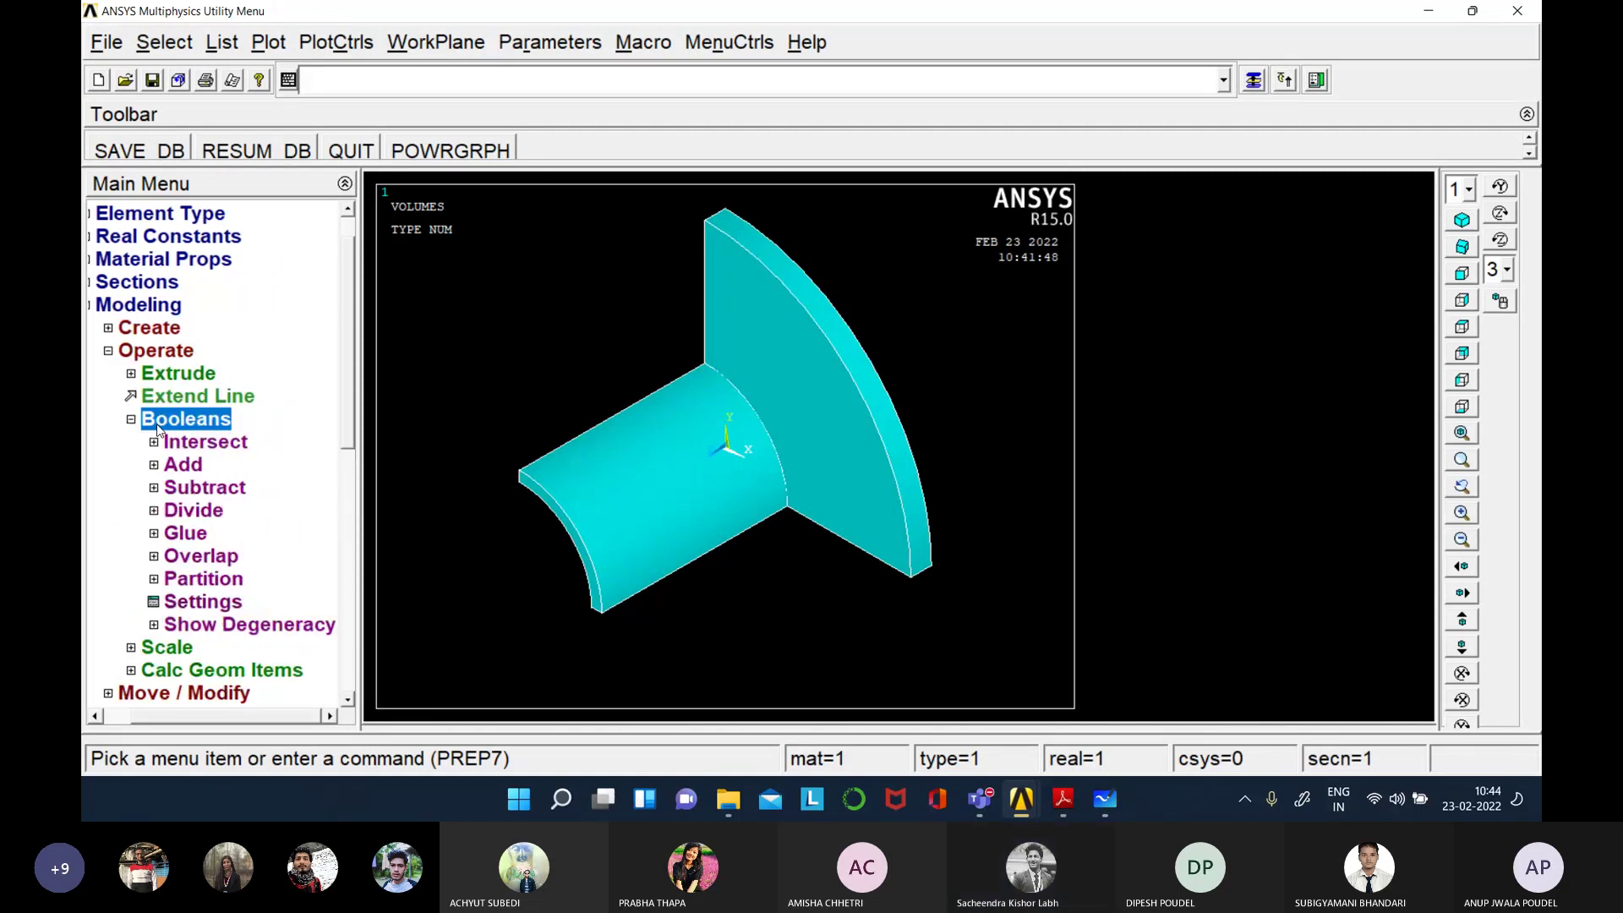
pyautogui.click(153, 534)
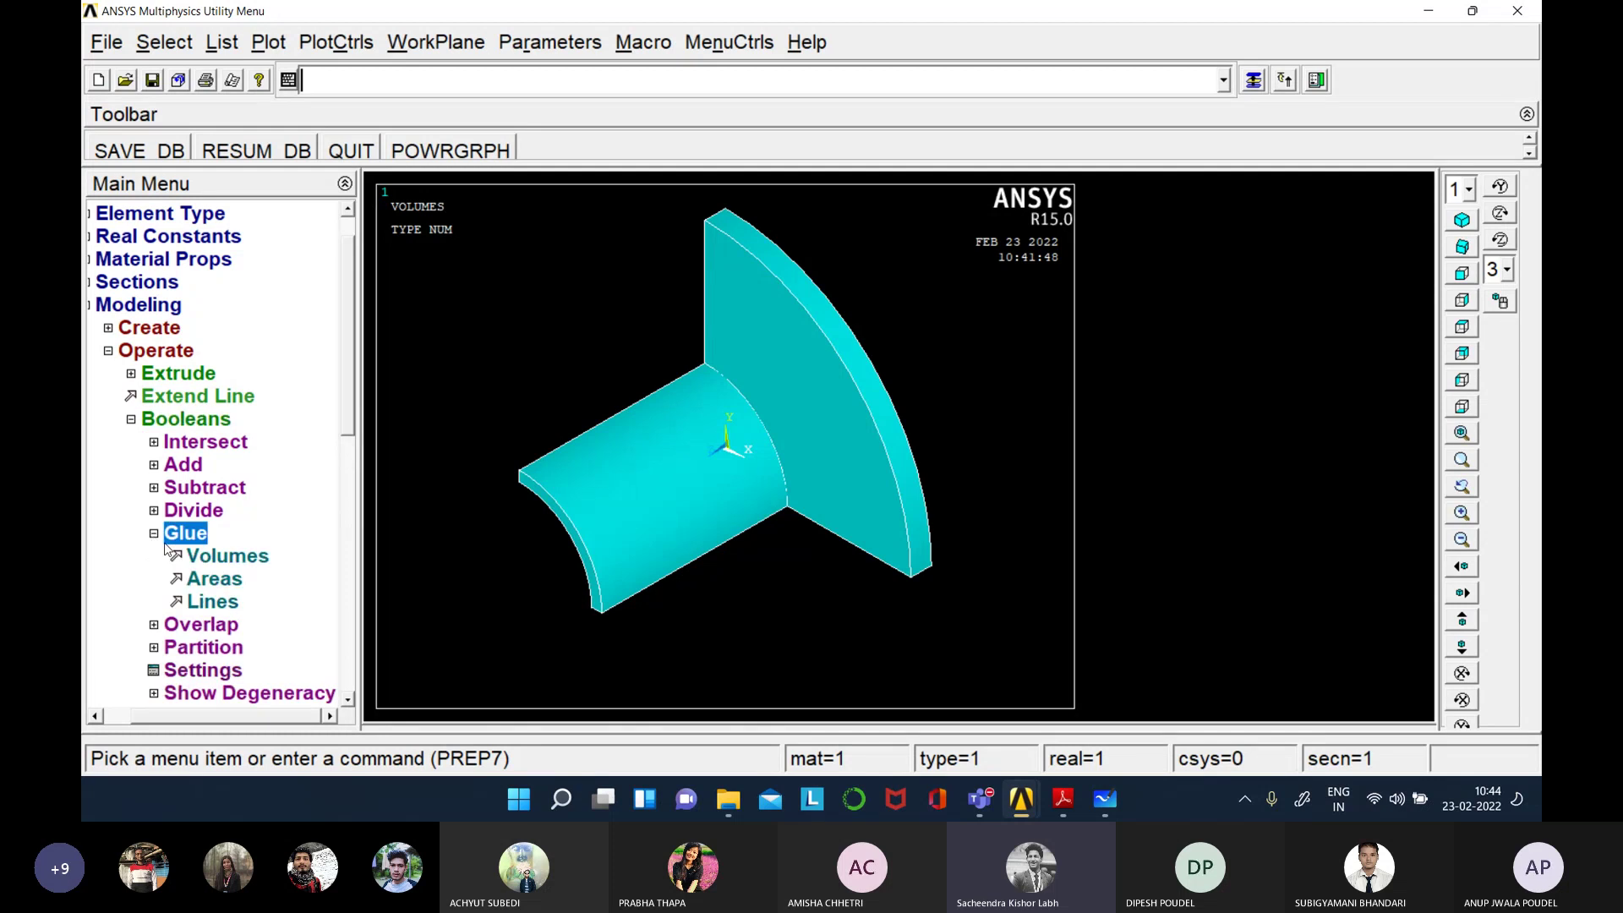
pyautogui.click(215, 555)
pyautogui.click(580, 479)
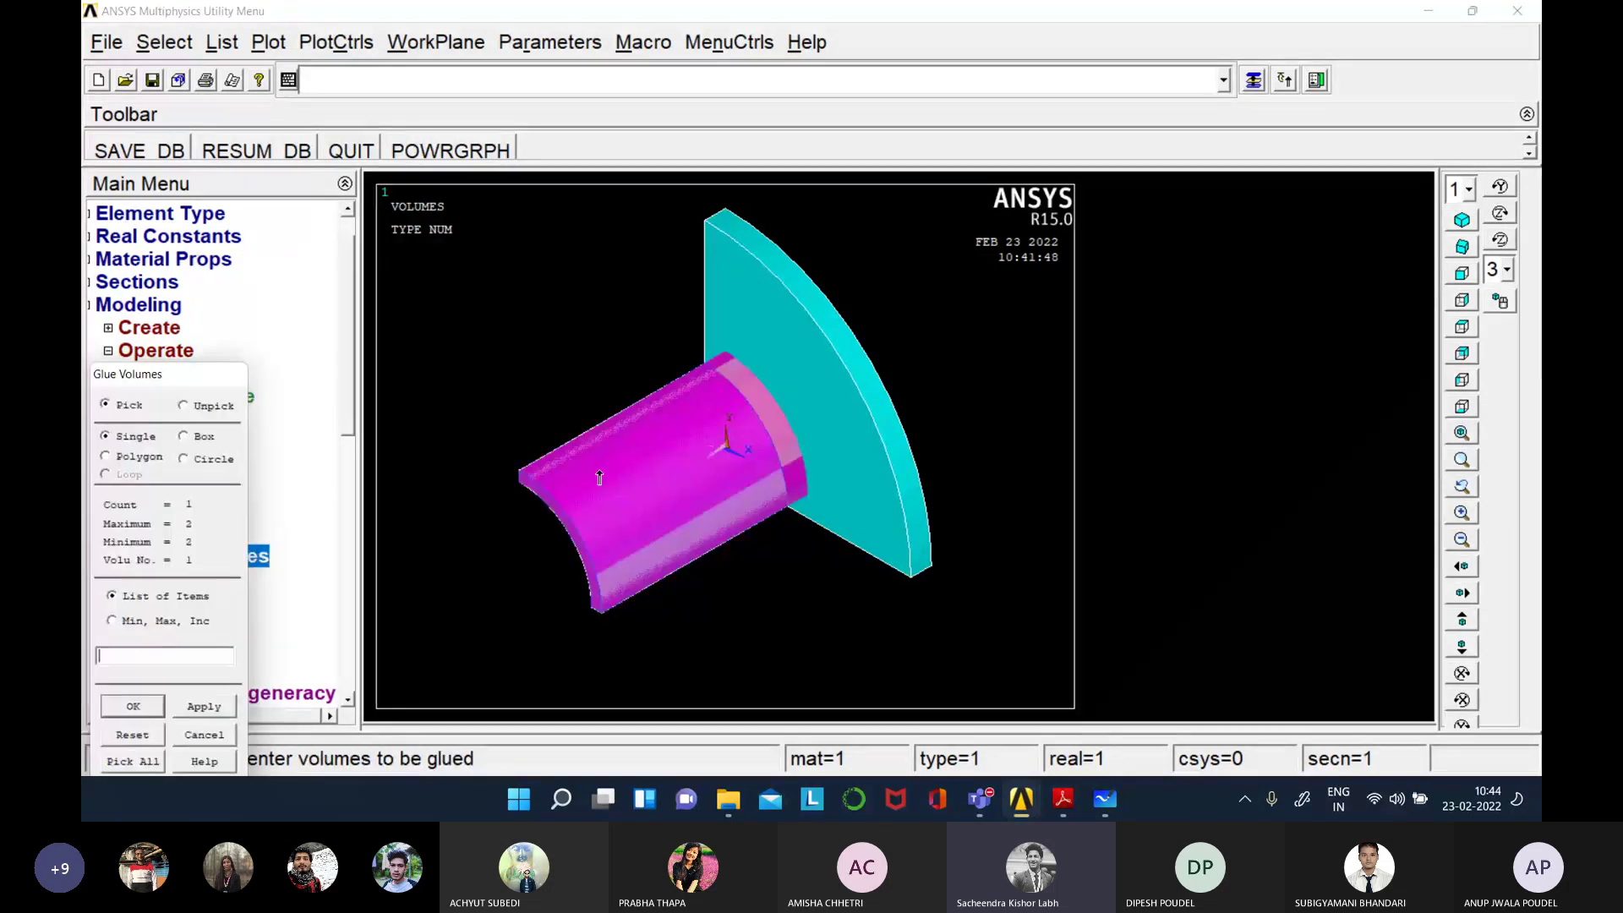
pyautogui.click(835, 416)
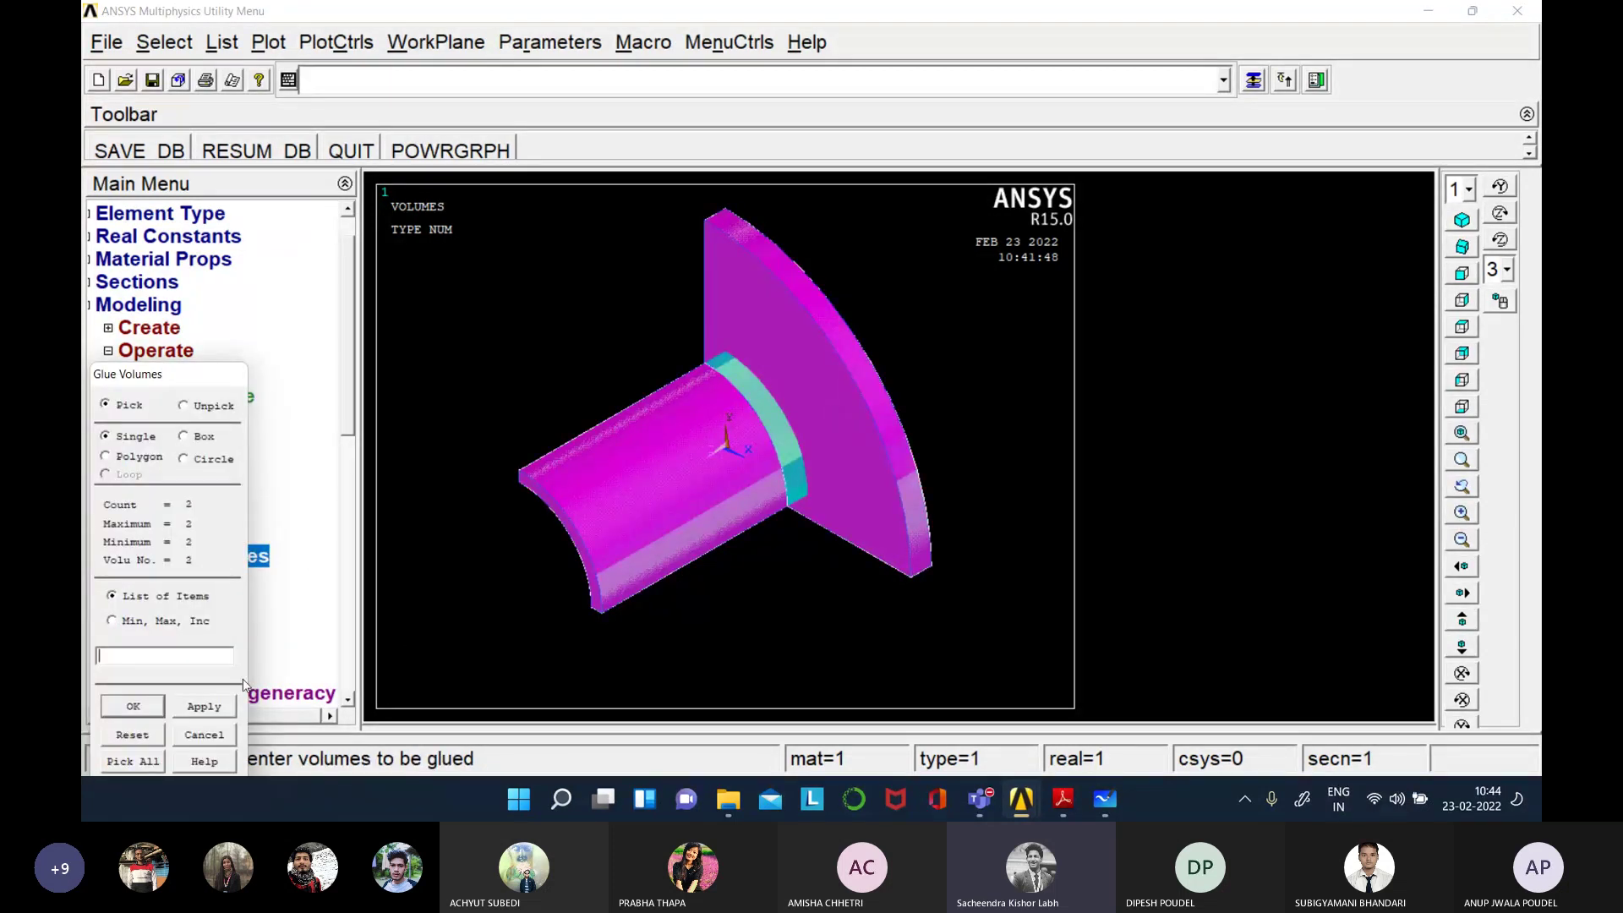
pyautogui.moveTo(162, 381); pyautogui.dragTo(428, 209)
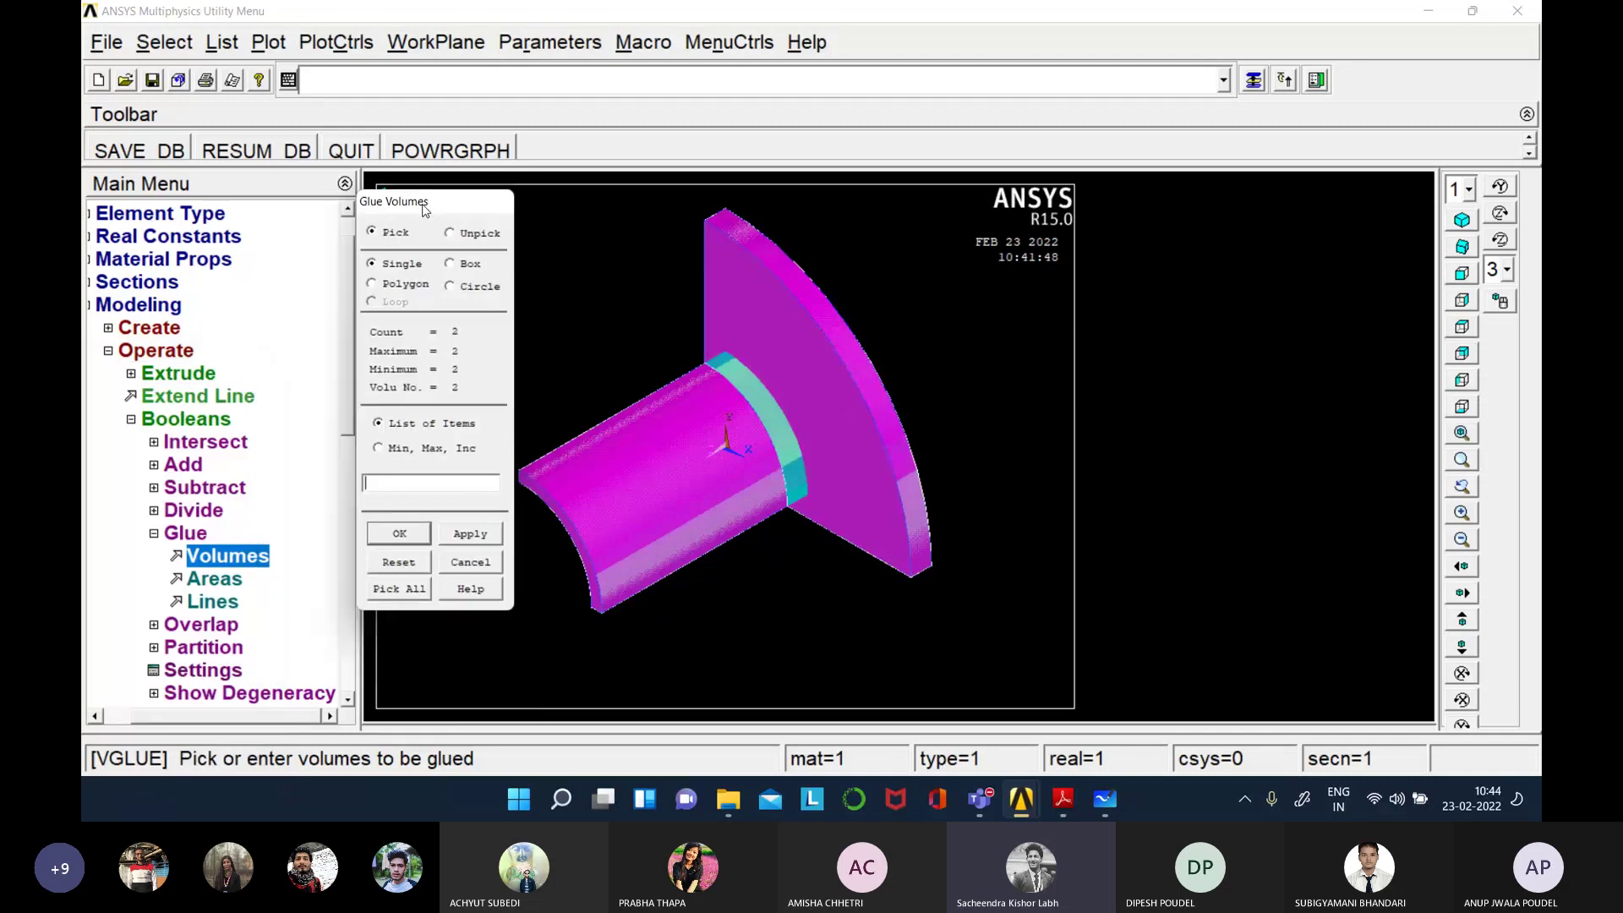
pyautogui.click(399, 534)
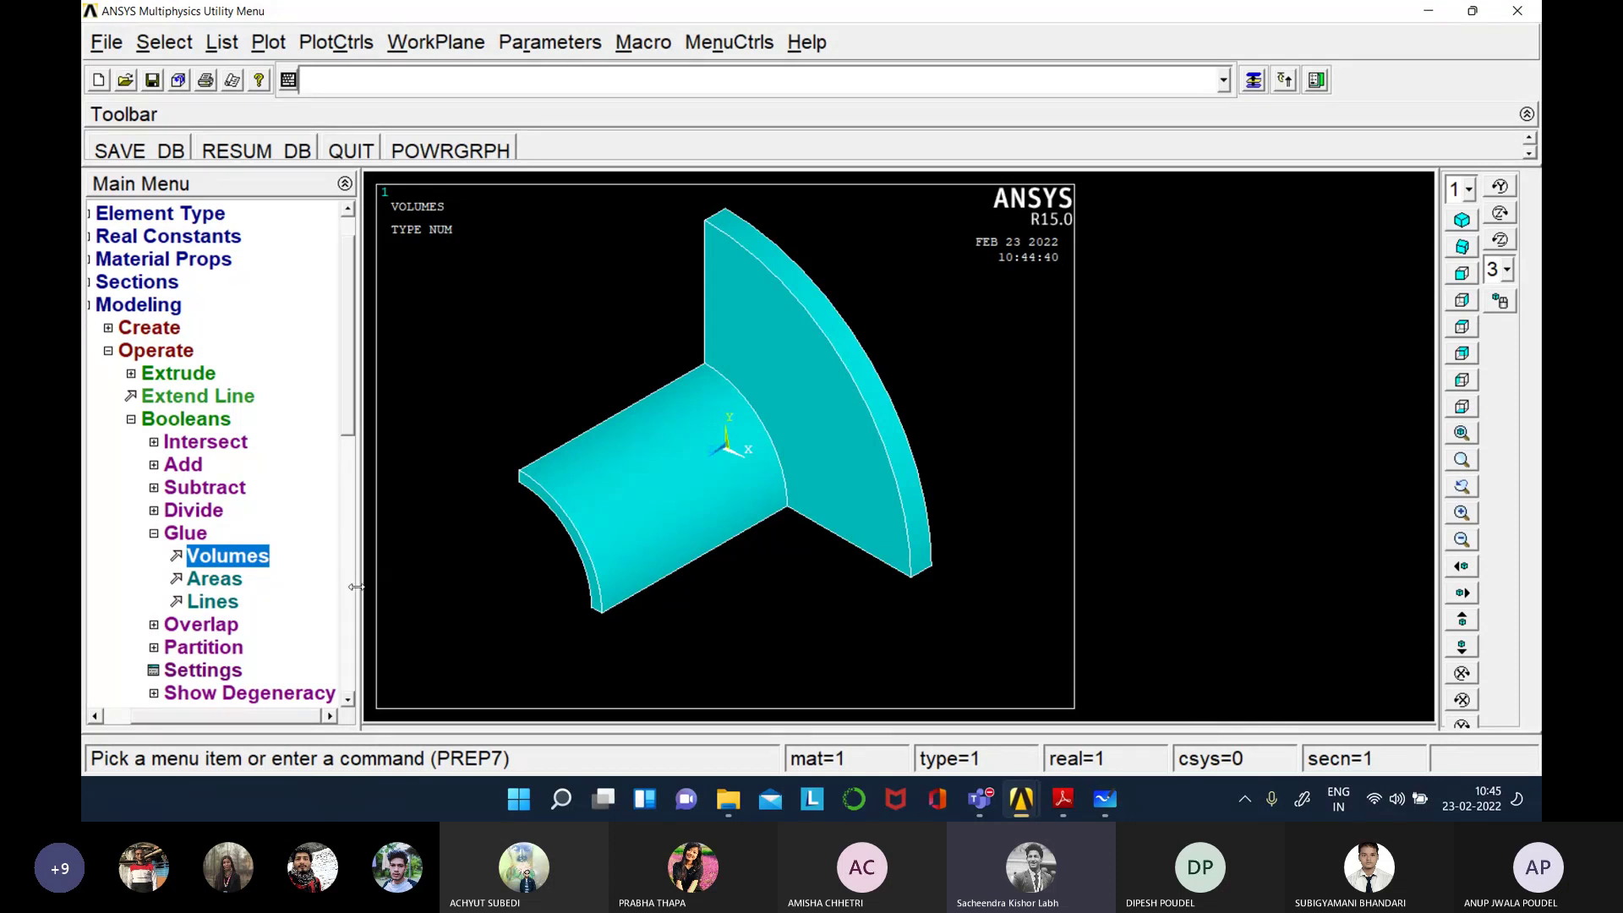
pyautogui.click(154, 534)
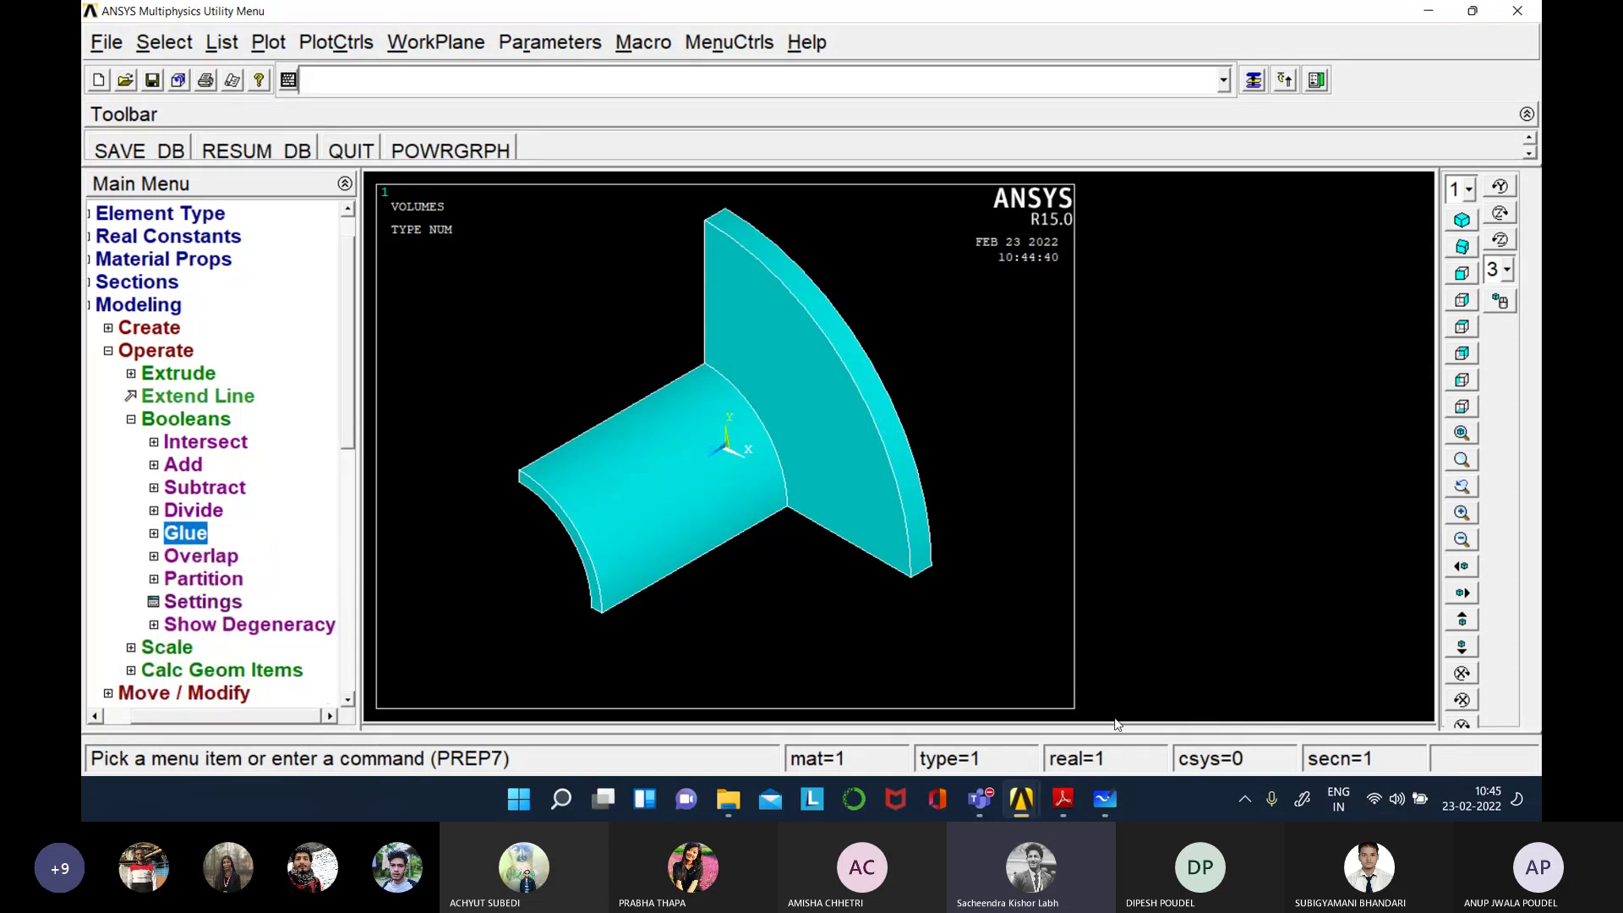
# - Switch to Microsoft Whiteboard and sketch the flange's front view as two concentric circles in the blank area below the earlier sketches
pyautogui.click(1061, 801)
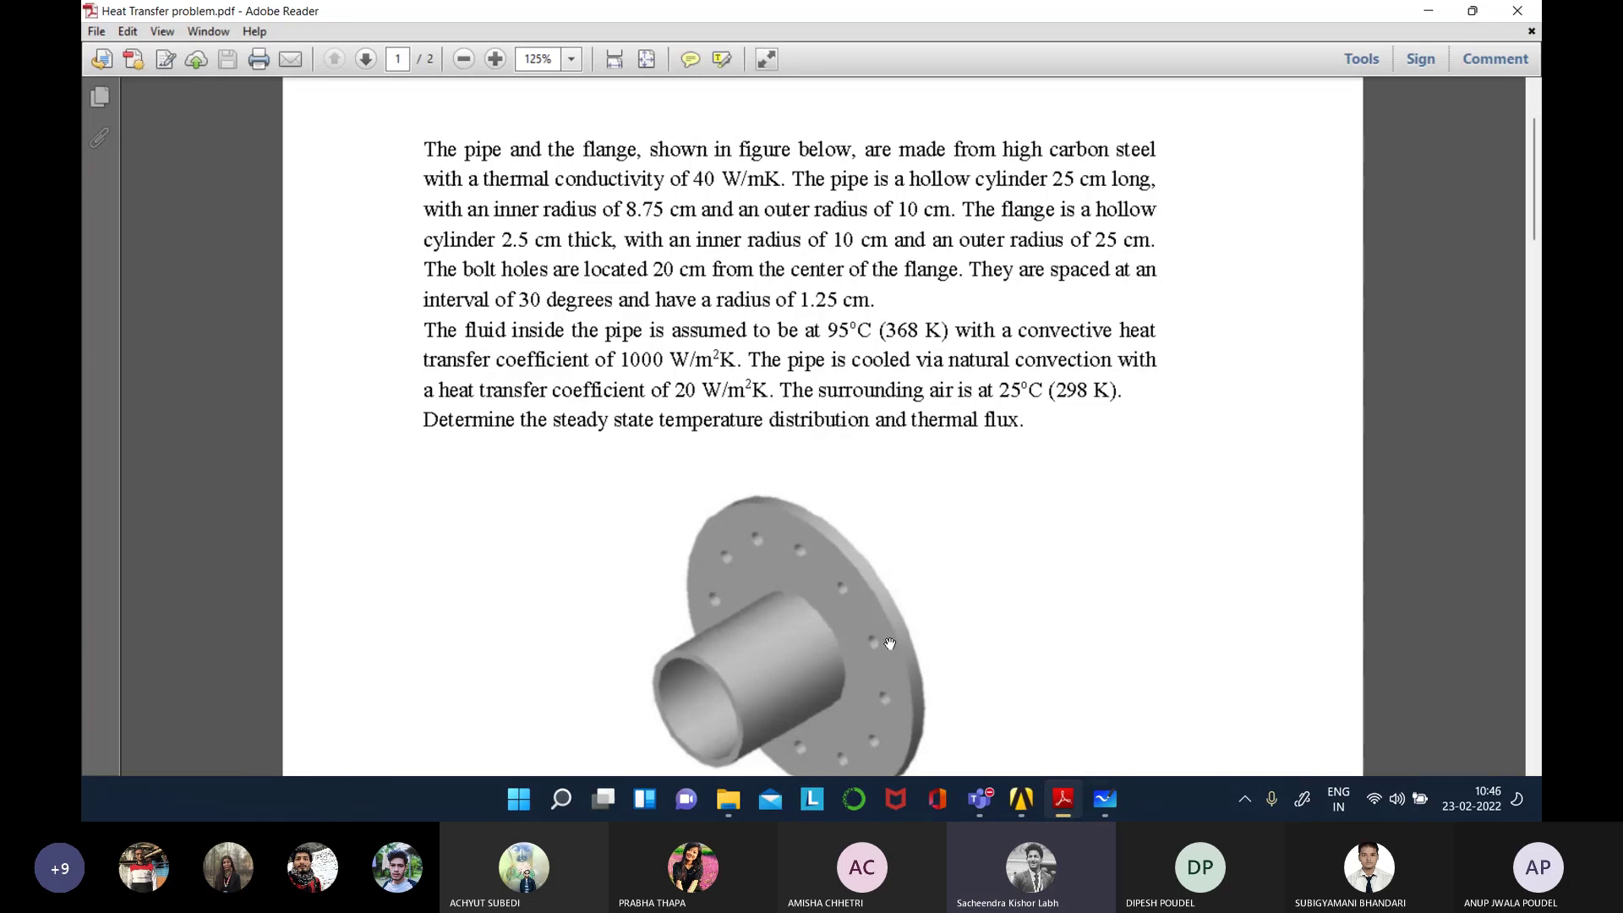
pyautogui.click(1105, 799)
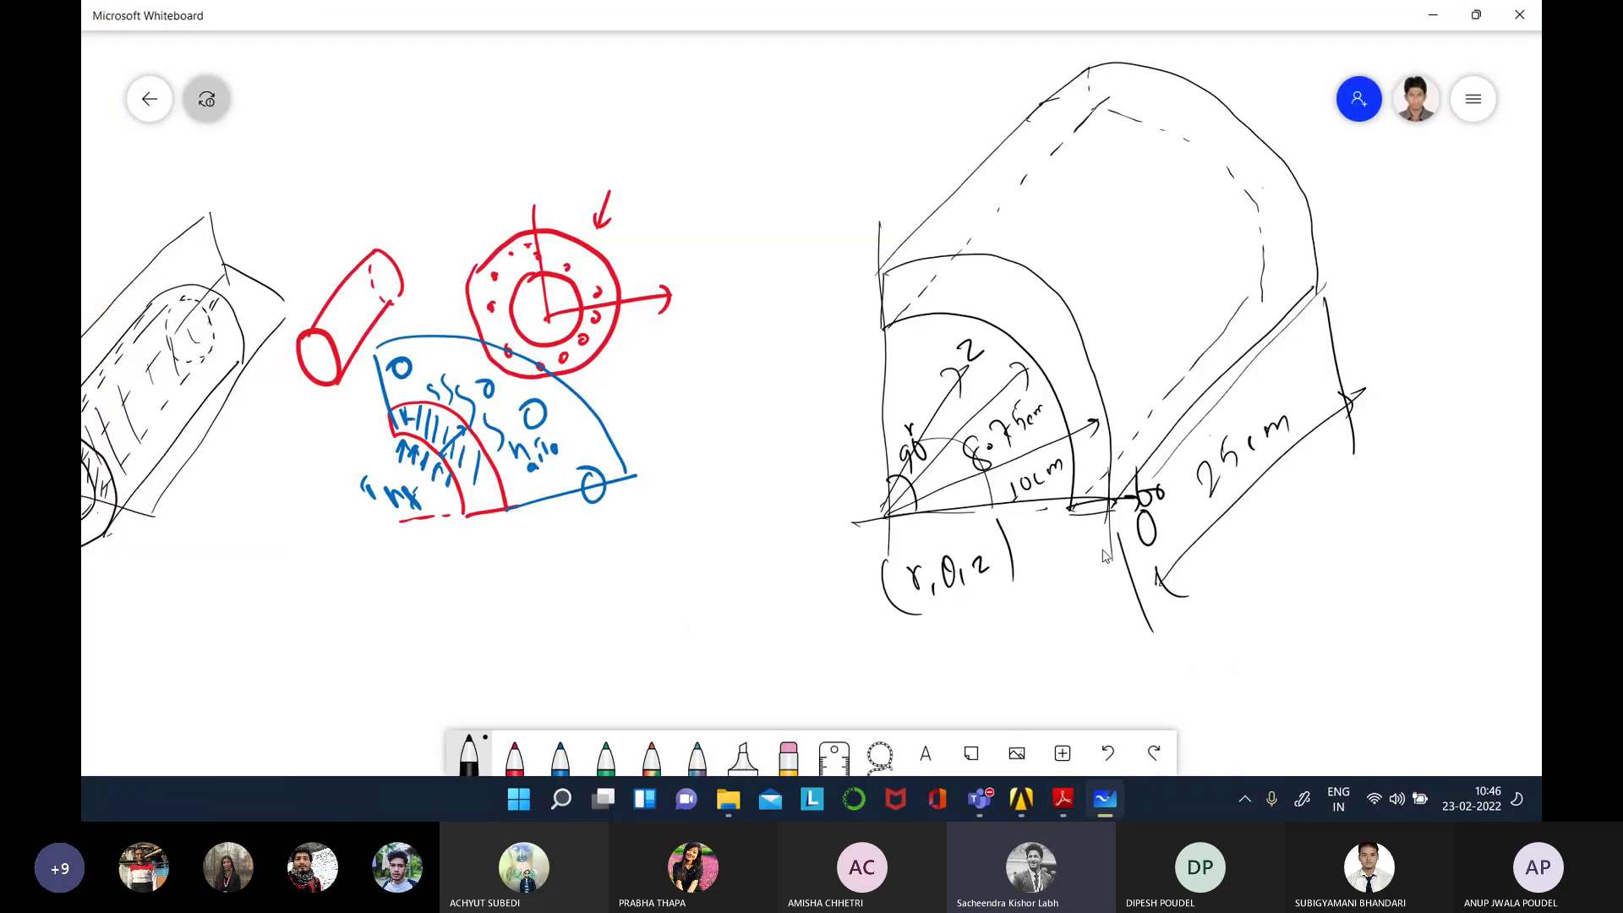
pyautogui.moveTo(928, 646); pyautogui.dragTo(1012, 486, button='right')
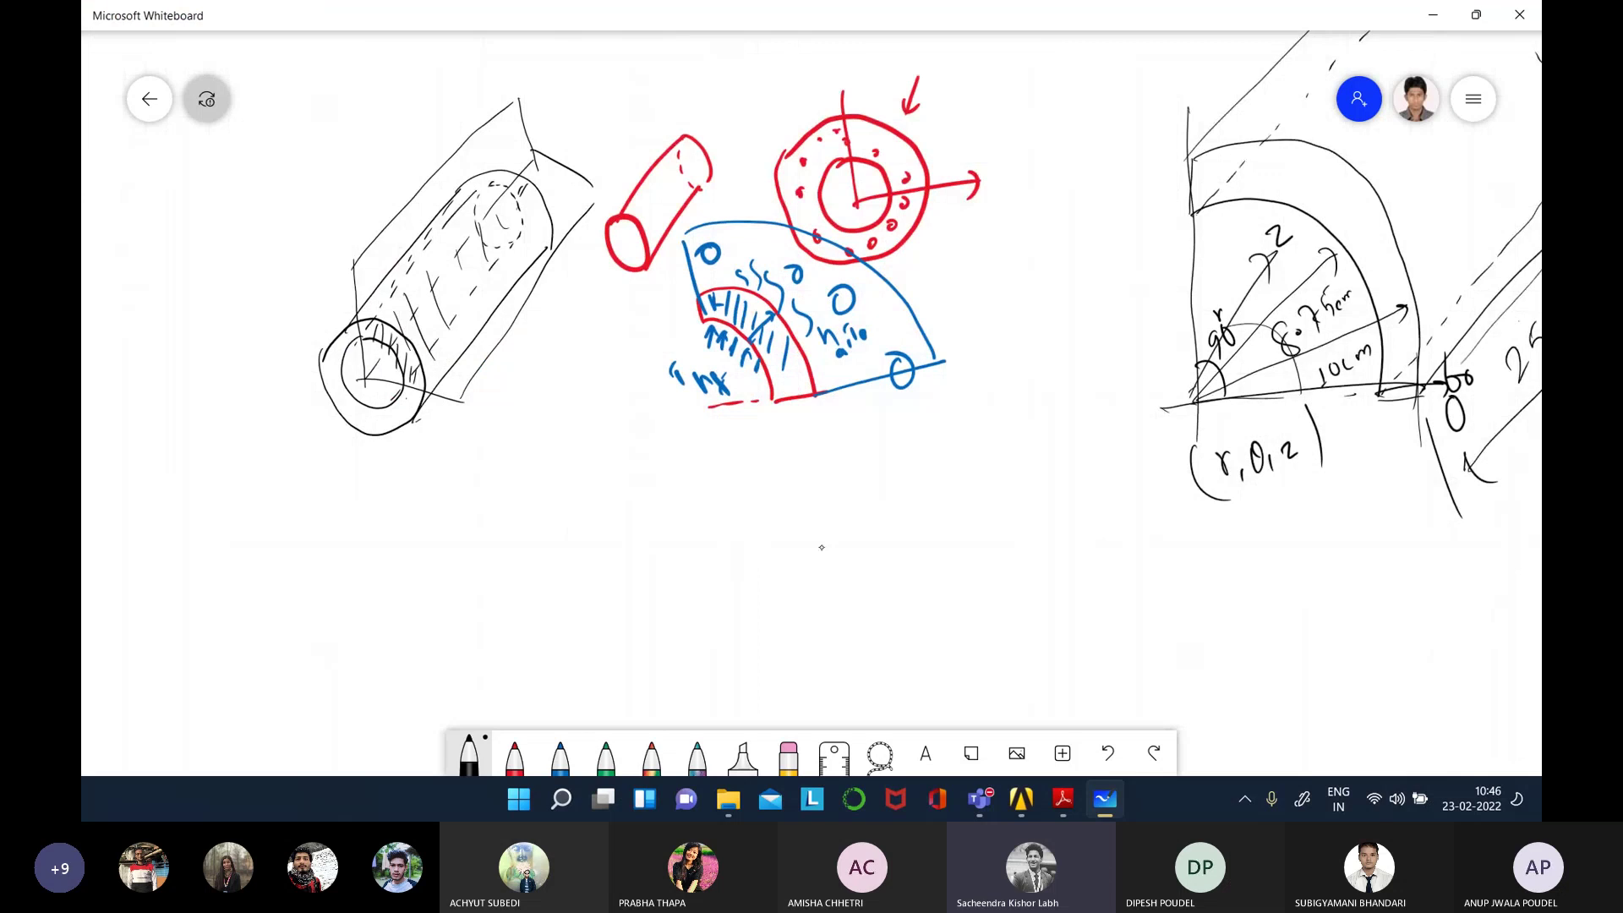
pyautogui.moveTo(803, 524)
pyautogui.mouseDown()
pyautogui.moveTo(851, 575)
pyautogui.moveTo(802, 517)
pyautogui.mouseUp()
pyautogui.moveTo(744, 470)
pyautogui.mouseDown()
pyautogui.moveTo(740, 649)
pyautogui.moveTo(715, 491)
pyautogui.mouseUp()
pyautogui.hotkey('ctrl', 'z')
pyautogui.hotkey('ctrl', 'z')
pyautogui.moveTo(624, 547)
pyautogui.mouseDown()
pyautogui.moveTo(624, 597)
pyautogui.moveTo(656, 565)
pyautogui.moveTo(586, 549)
pyautogui.moveTo(582, 609)
pyautogui.moveTo(643, 632)
pyautogui.moveTo(697, 577)
pyautogui.moveTo(650, 524)
pyautogui.moveTo(593, 551)
pyautogui.mouseUp()
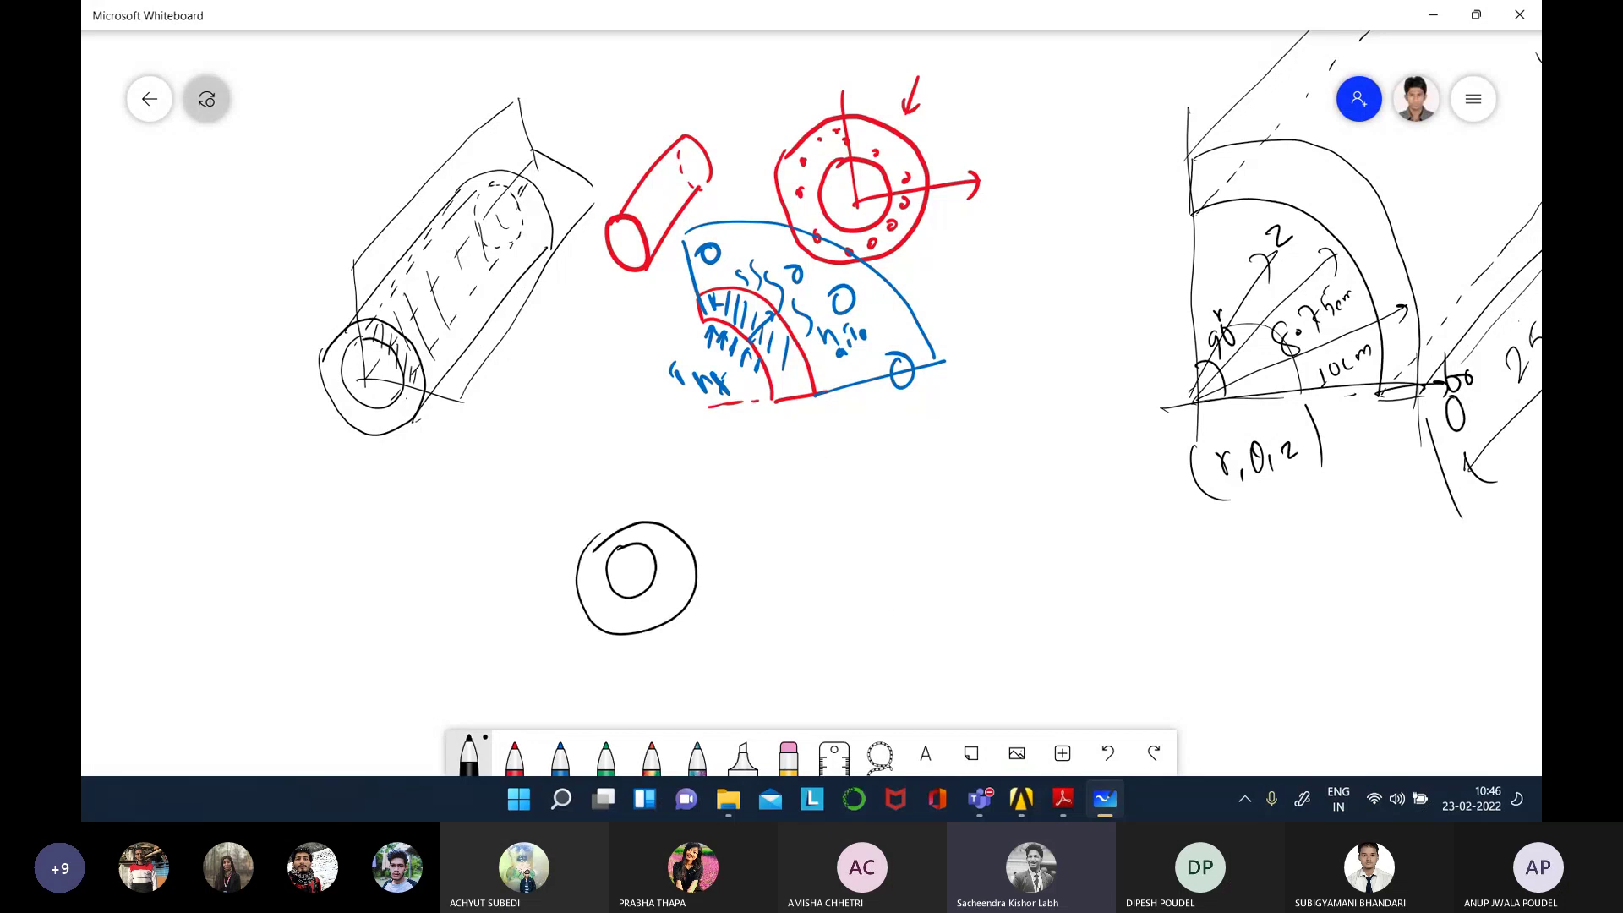
pyautogui.keyDown('ctrl'); pyautogui.scroll(5, 553, 564); pyautogui.keyUp('ctrl')
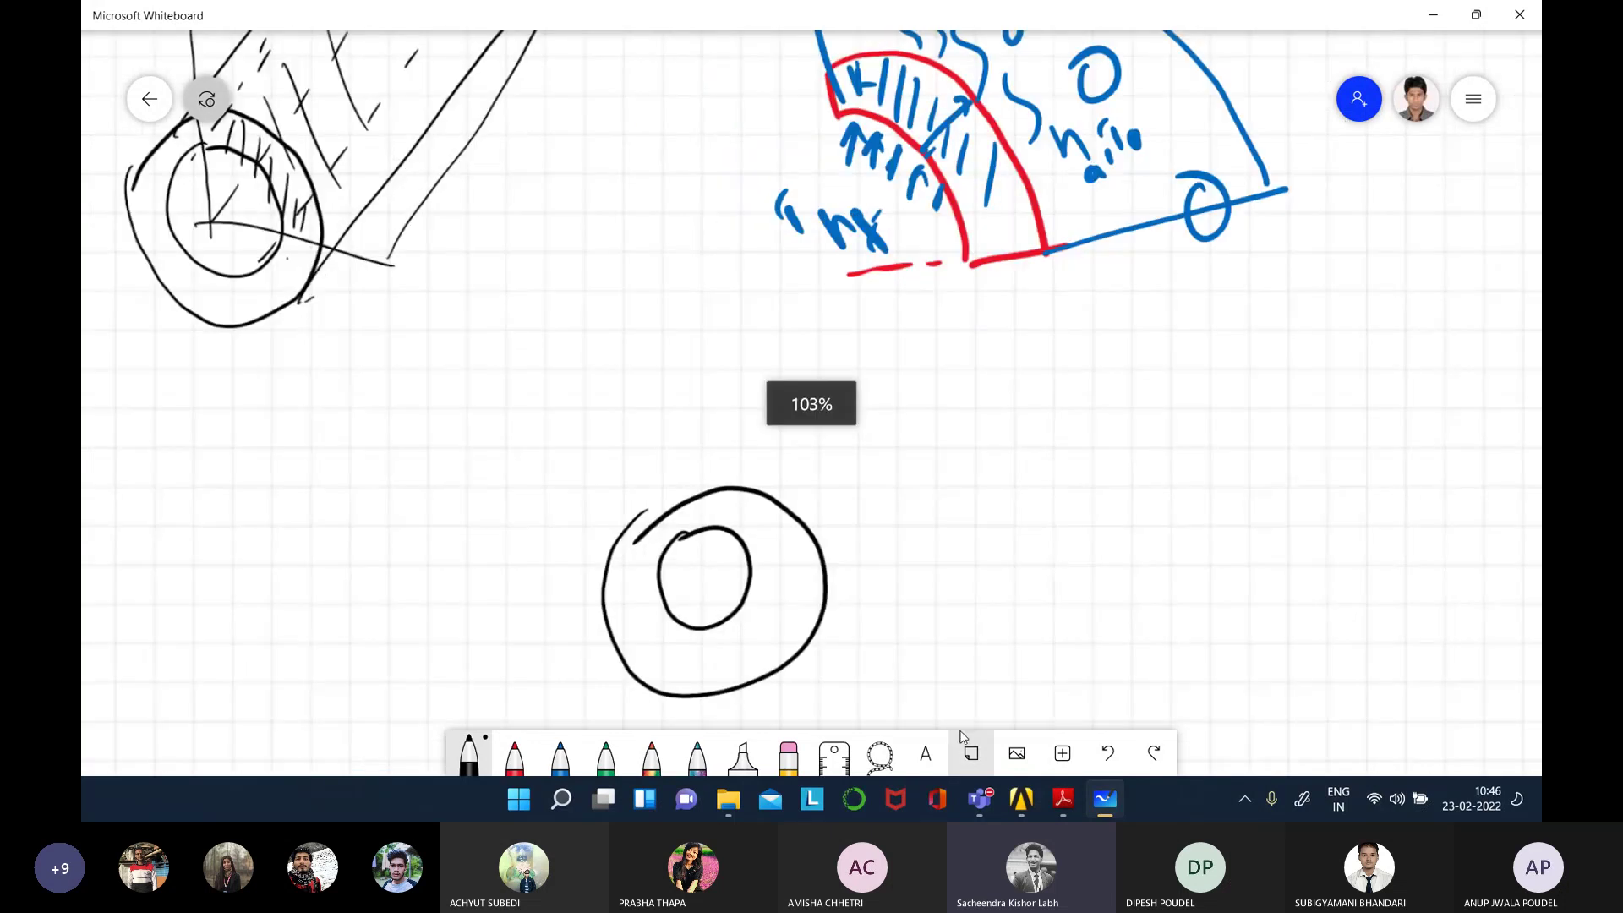
pyautogui.moveTo(933, 566); pyautogui.dragTo(837, 423, button='right')
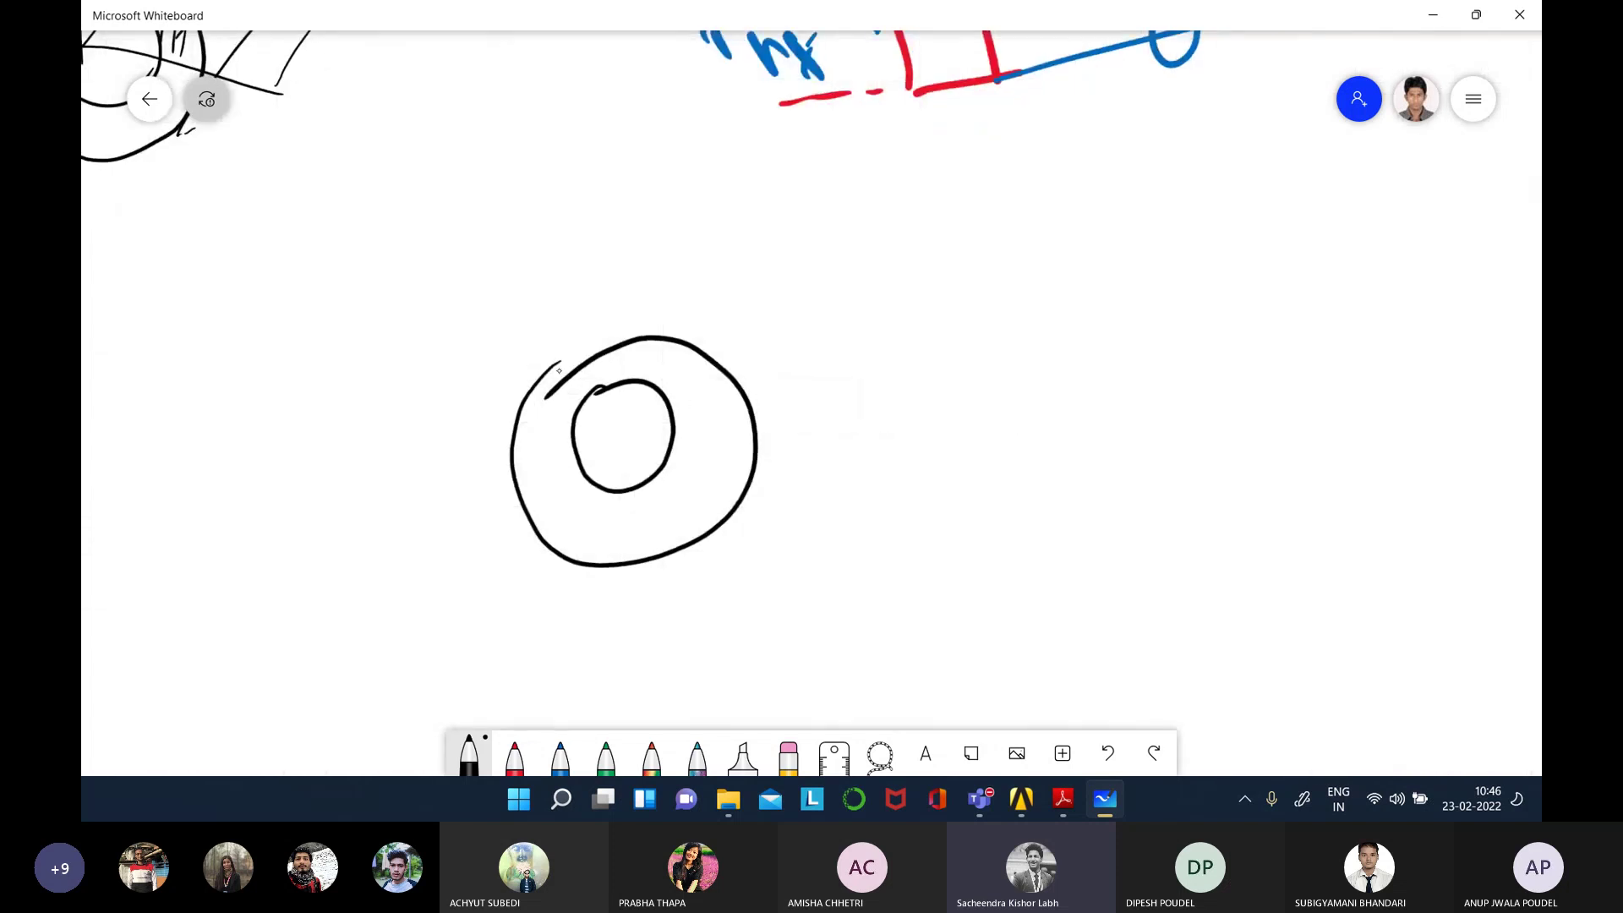
pyautogui.moveTo(629, 315)
pyautogui.mouseDown()
pyautogui.moveTo(576, 354)
pyautogui.moveTo(538, 396)
pyautogui.moveTo(544, 361)
pyautogui.moveTo(652, 330)
pyautogui.mouseUp()
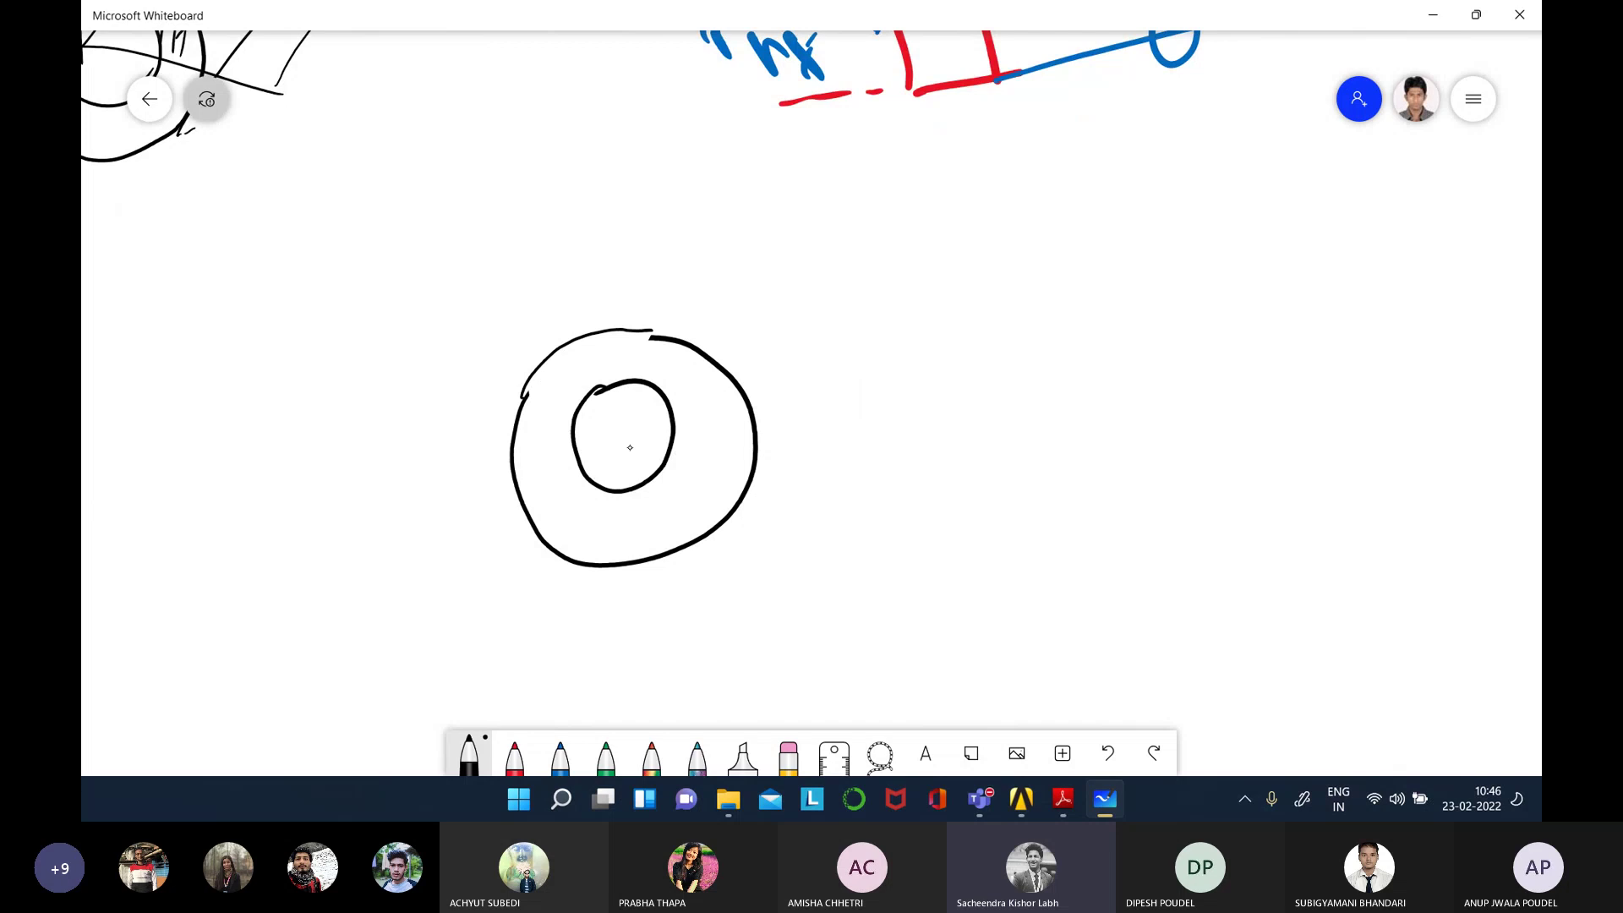
# - Draw dashed centre lines through the flange sketch and add four bolt holes around its upper-right quarter
pyautogui.moveTo(652, 438); pyautogui.dragTo(662, 437)
pyautogui.moveTo(676, 436); pyautogui.dragTo(696, 433)
pyautogui.moveTo(719, 429)
pyautogui.mouseDown()
pyautogui.moveTo(804, 415)
pyautogui.moveTo(700, 435)
pyautogui.moveTo(694, 382)
pyautogui.moveTo(668, 358)
pyautogui.mouseUp()
pyautogui.moveTo(615, 306); pyautogui.dragTo(616, 334)
pyautogui.moveTo(621, 358); pyautogui.dragTo(622, 374)
pyautogui.moveTo(631, 406); pyautogui.dragTo(634, 446)
pyautogui.moveTo(621, 343); pyautogui.dragTo(622, 346)
pyautogui.moveTo(524, 454); pyautogui.dragTo(538, 451)
pyautogui.moveTo(559, 445); pyautogui.dragTo(569, 443)
pyautogui.moveTo(578, 441); pyautogui.dragTo(596, 437)
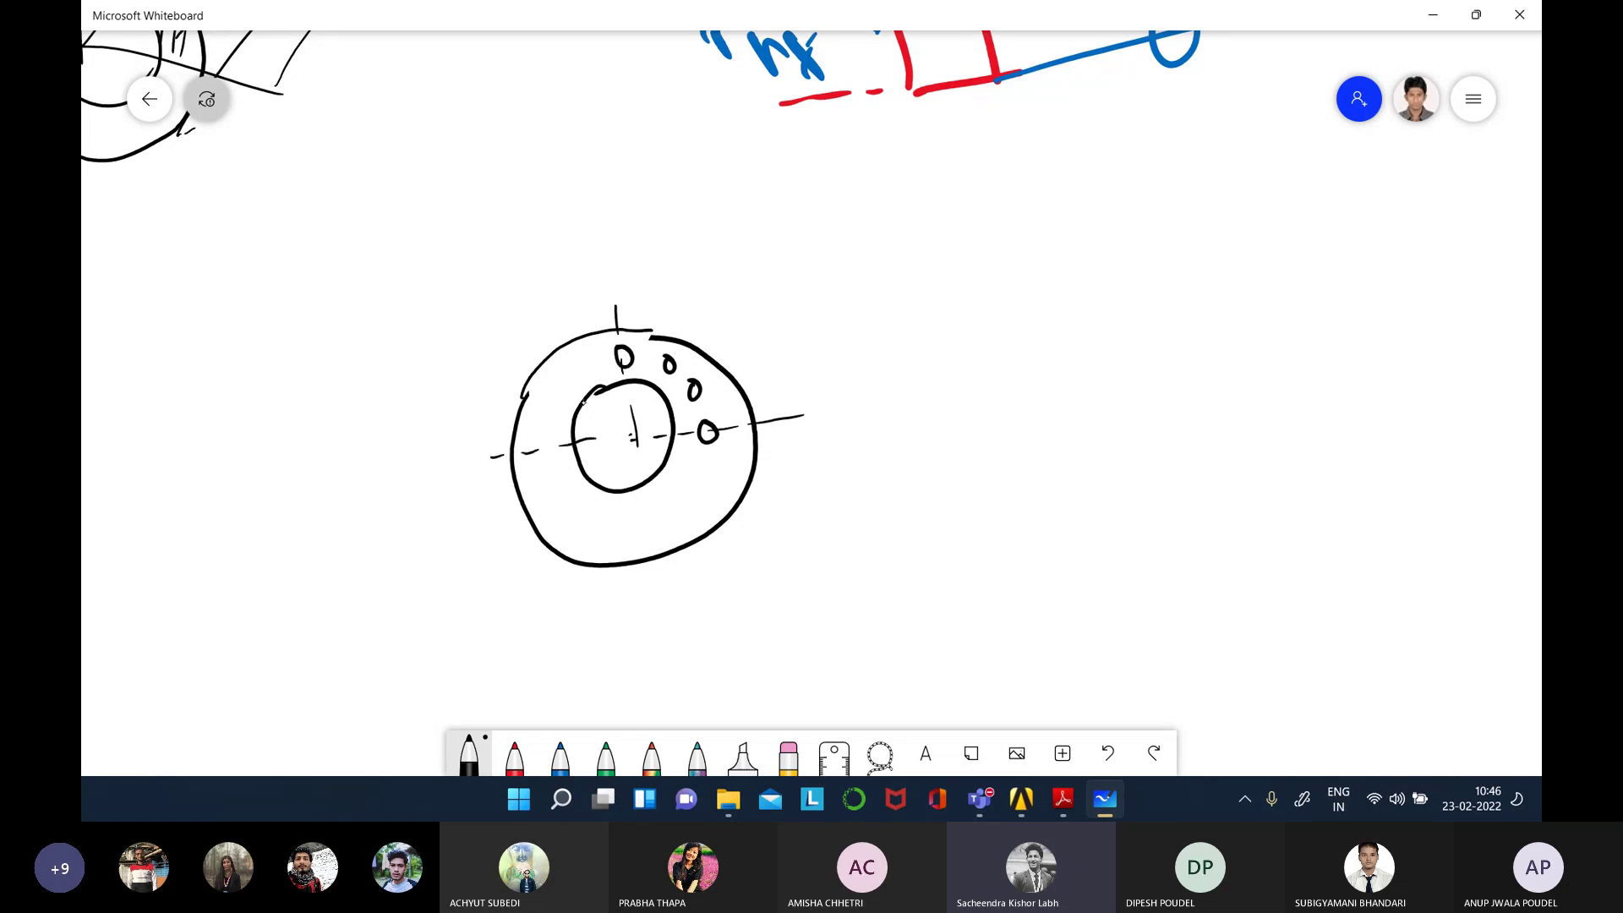
# - Extend the vertical centre line below the flange centre and draw the bolt holes around the remaining three quarters
pyautogui.moveTo(575, 367)
pyautogui.mouseDown()
pyautogui.moveTo(543, 457)
pyautogui.moveTo(551, 441)
pyautogui.moveTo(625, 454)
pyautogui.mouseUp()
pyautogui.moveTo(630, 465); pyautogui.dragTo(640, 555)
pyautogui.click(643, 579)
pyautogui.moveTo(563, 487)
pyautogui.mouseDown()
pyautogui.moveTo(585, 521)
pyautogui.moveTo(668, 516)
pyautogui.moveTo(673, 492)
pyautogui.mouseUp()
pyautogui.moveTo(701, 460)
pyautogui.mouseDown()
pyautogui.moveTo(694, 482)
pyautogui.moveTo(699, 458)
pyautogui.mouseUp()
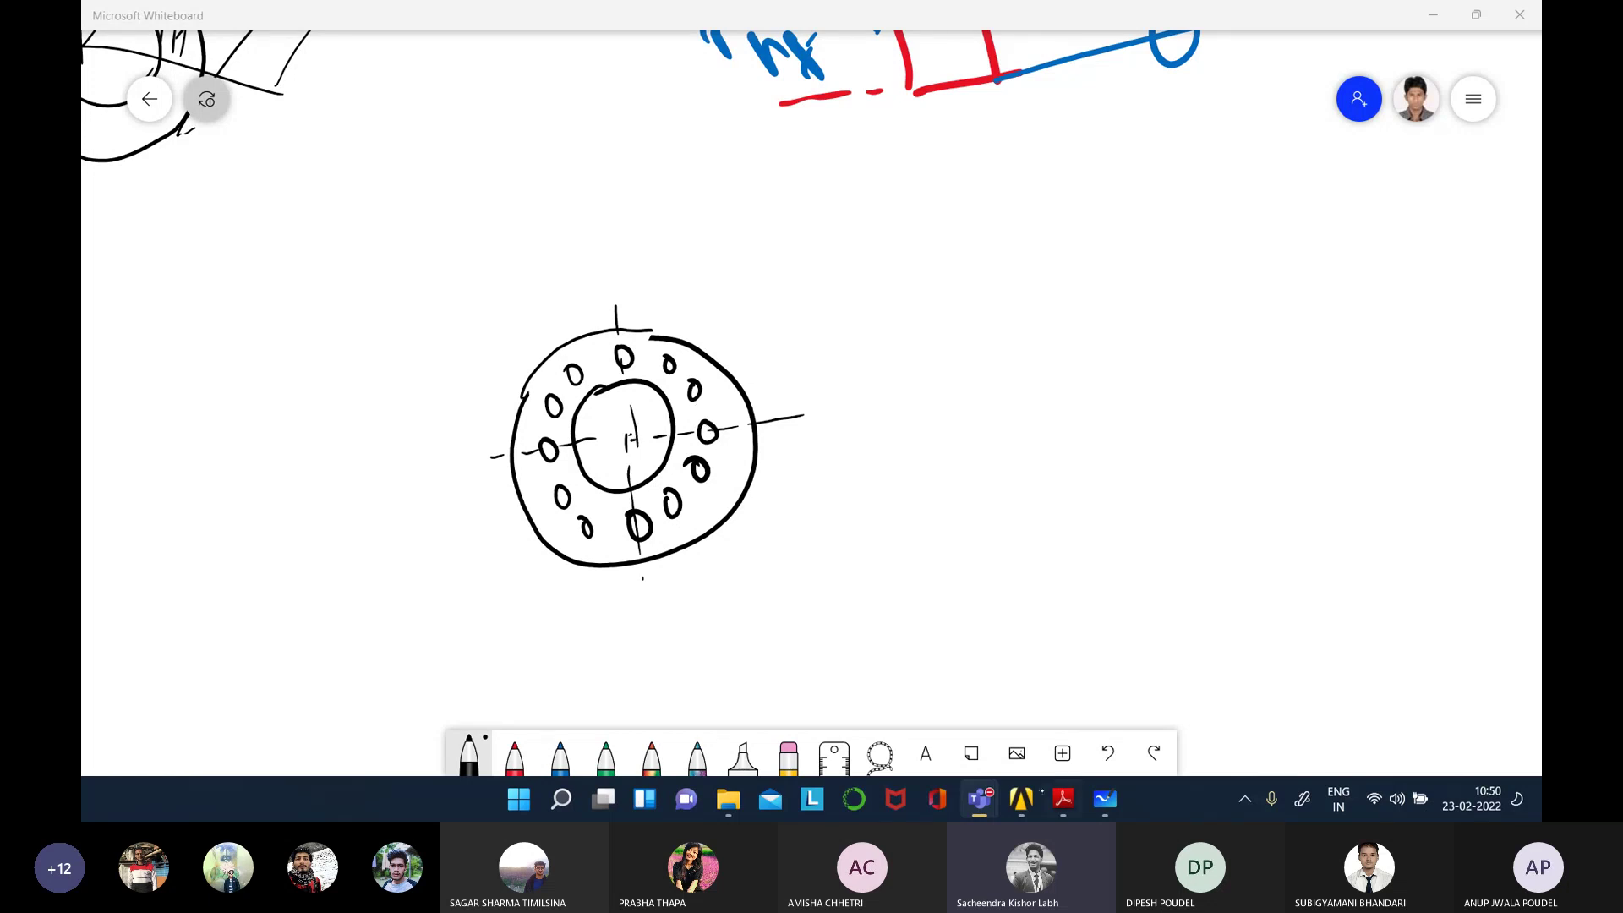
# - Check the bolt hole data in the PDF, and annotate the sketch with a 20 centre distance and a double-underlined 1.25 cm hole radius
pyautogui.hotkey('alt', 'Tab')
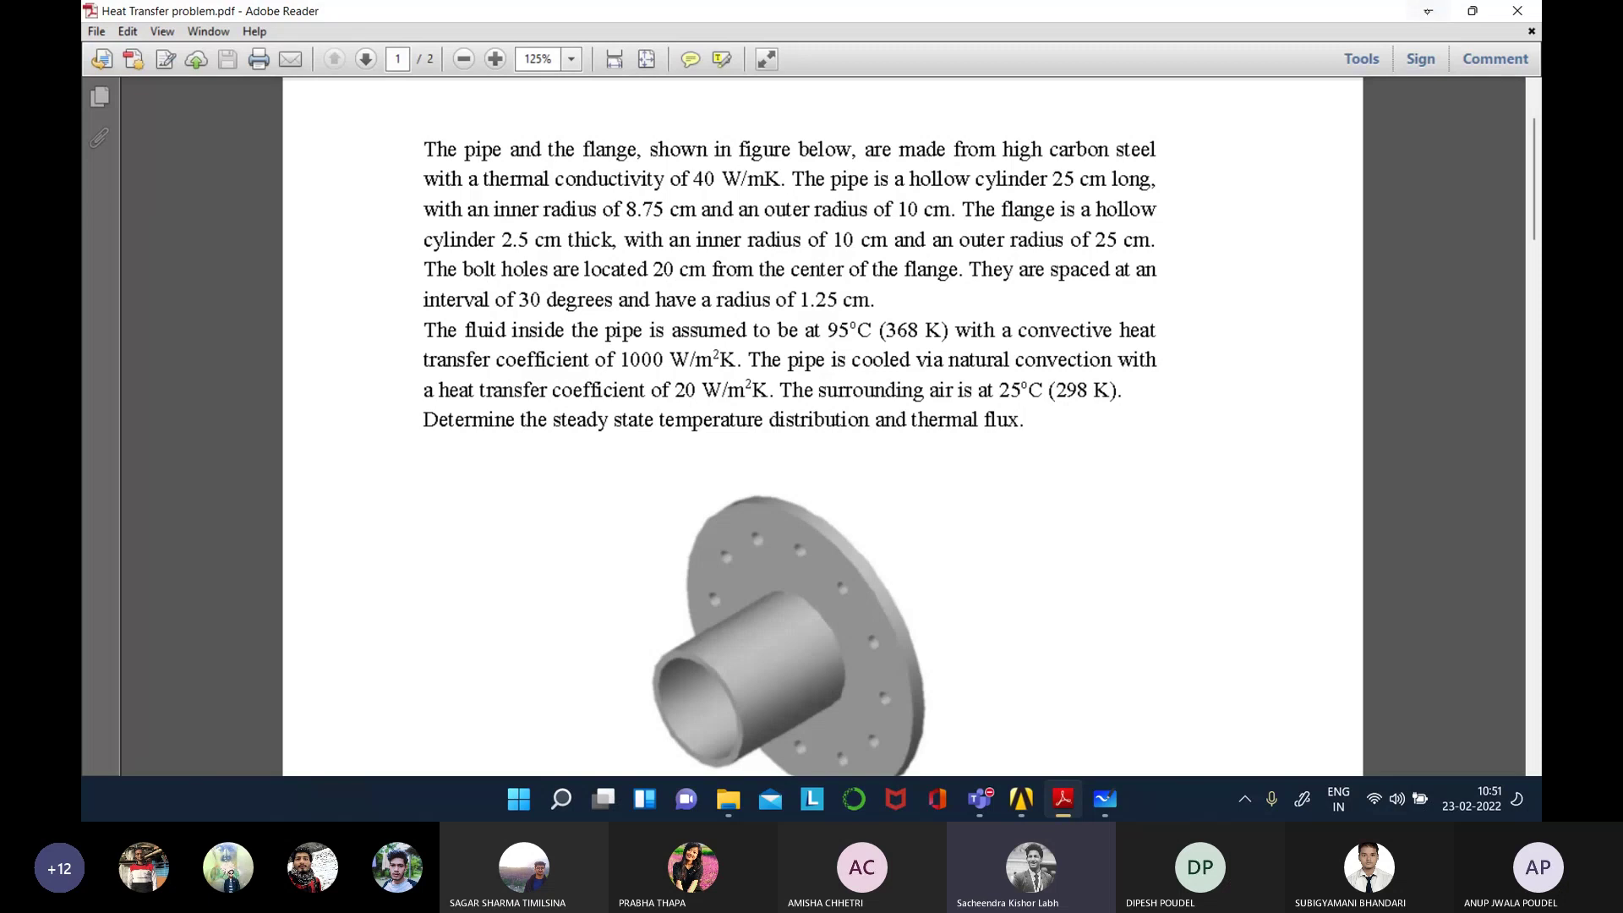
pyautogui.click(1429, 11)
pyautogui.moveTo(631, 438)
pyautogui.mouseDown()
pyautogui.moveTo(670, 384)
pyautogui.moveTo(679, 420)
pyautogui.moveTo(688, 407)
pyautogui.mouseUp()
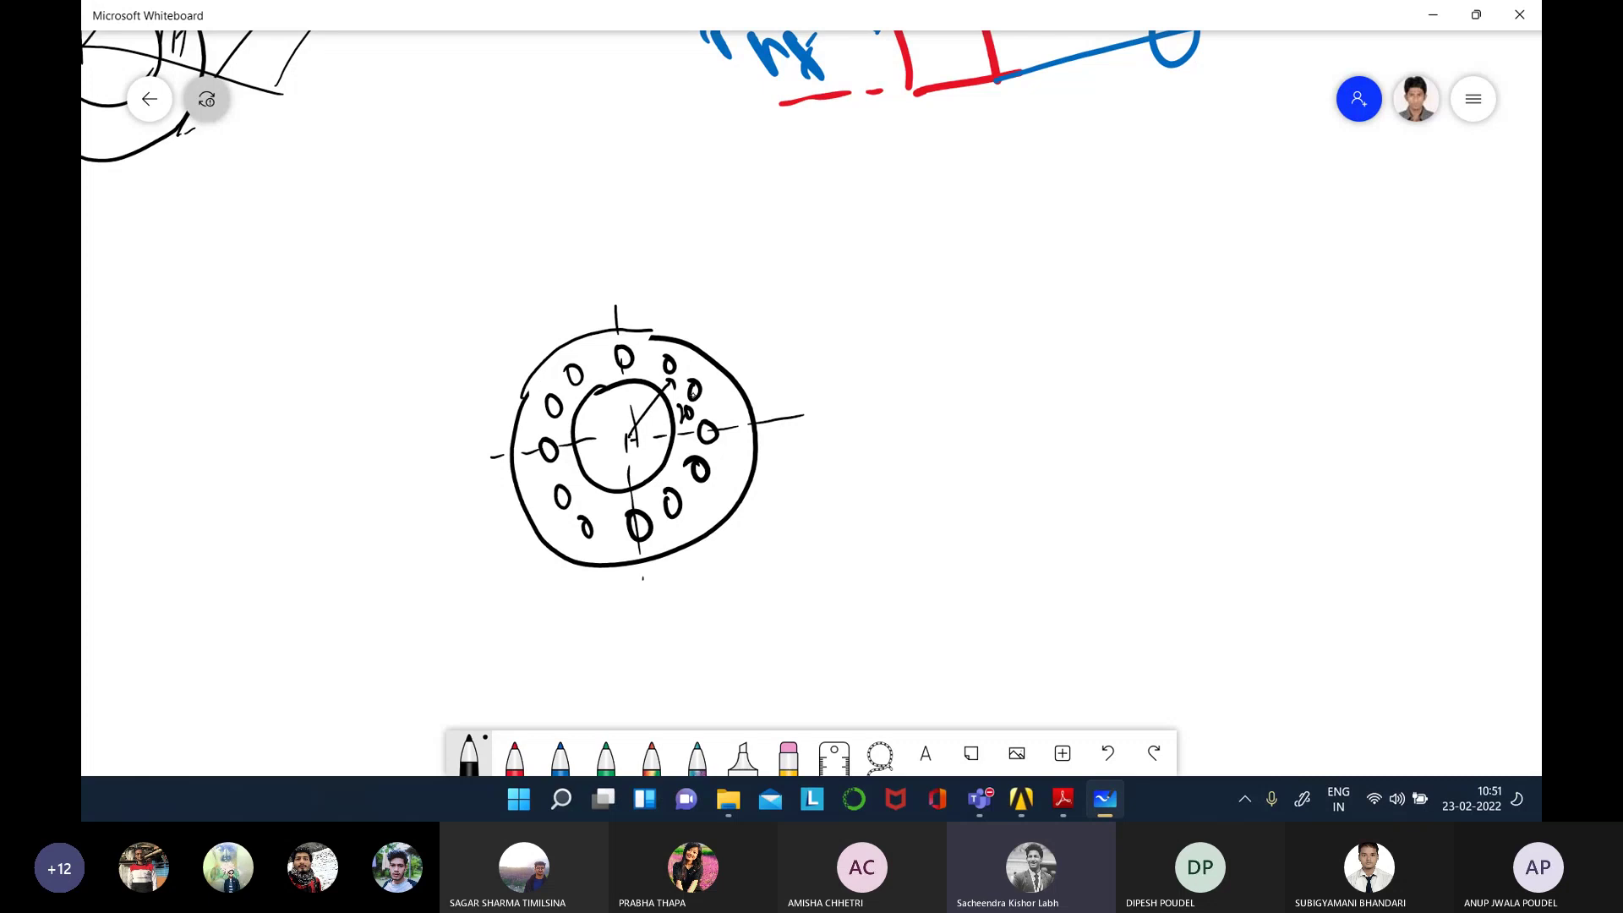
pyautogui.moveTo(682, 374); pyautogui.dragTo(709, 331)
pyautogui.moveTo(717, 301)
pyautogui.mouseDown()
pyautogui.moveTo(726, 324)
pyautogui.moveTo(761, 260)
pyautogui.mouseUp()
pyautogui.moveTo(776, 266)
pyautogui.mouseDown()
pyautogui.moveTo(769, 281)
pyautogui.moveTo(809, 241)
pyautogui.mouseUp()
pyautogui.moveTo(732, 329)
pyautogui.mouseDown()
pyautogui.moveTo(833, 252)
pyautogui.moveTo(843, 267)
pyautogui.mouseUp()
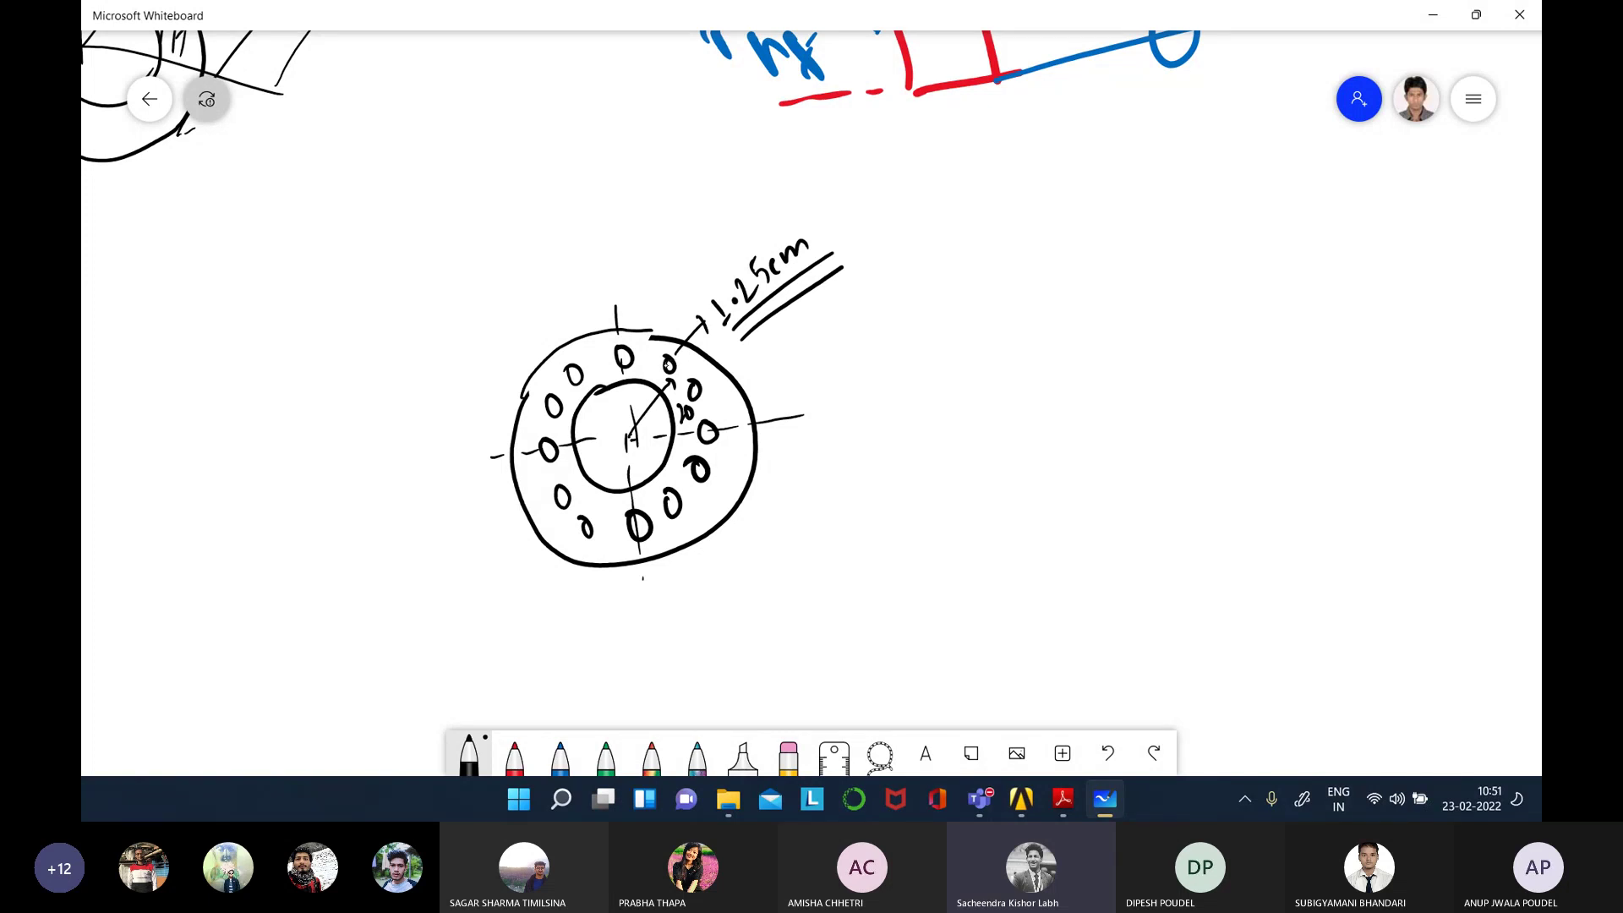
# - Sketch a small cylinder representing a bolt hole beside the flange view and switch back to ANSYS
pyautogui.moveTo(1000, 259); pyautogui.dragTo(1045, 261)
pyautogui.moveTo(1000, 286); pyautogui.dragTo(1036, 285)
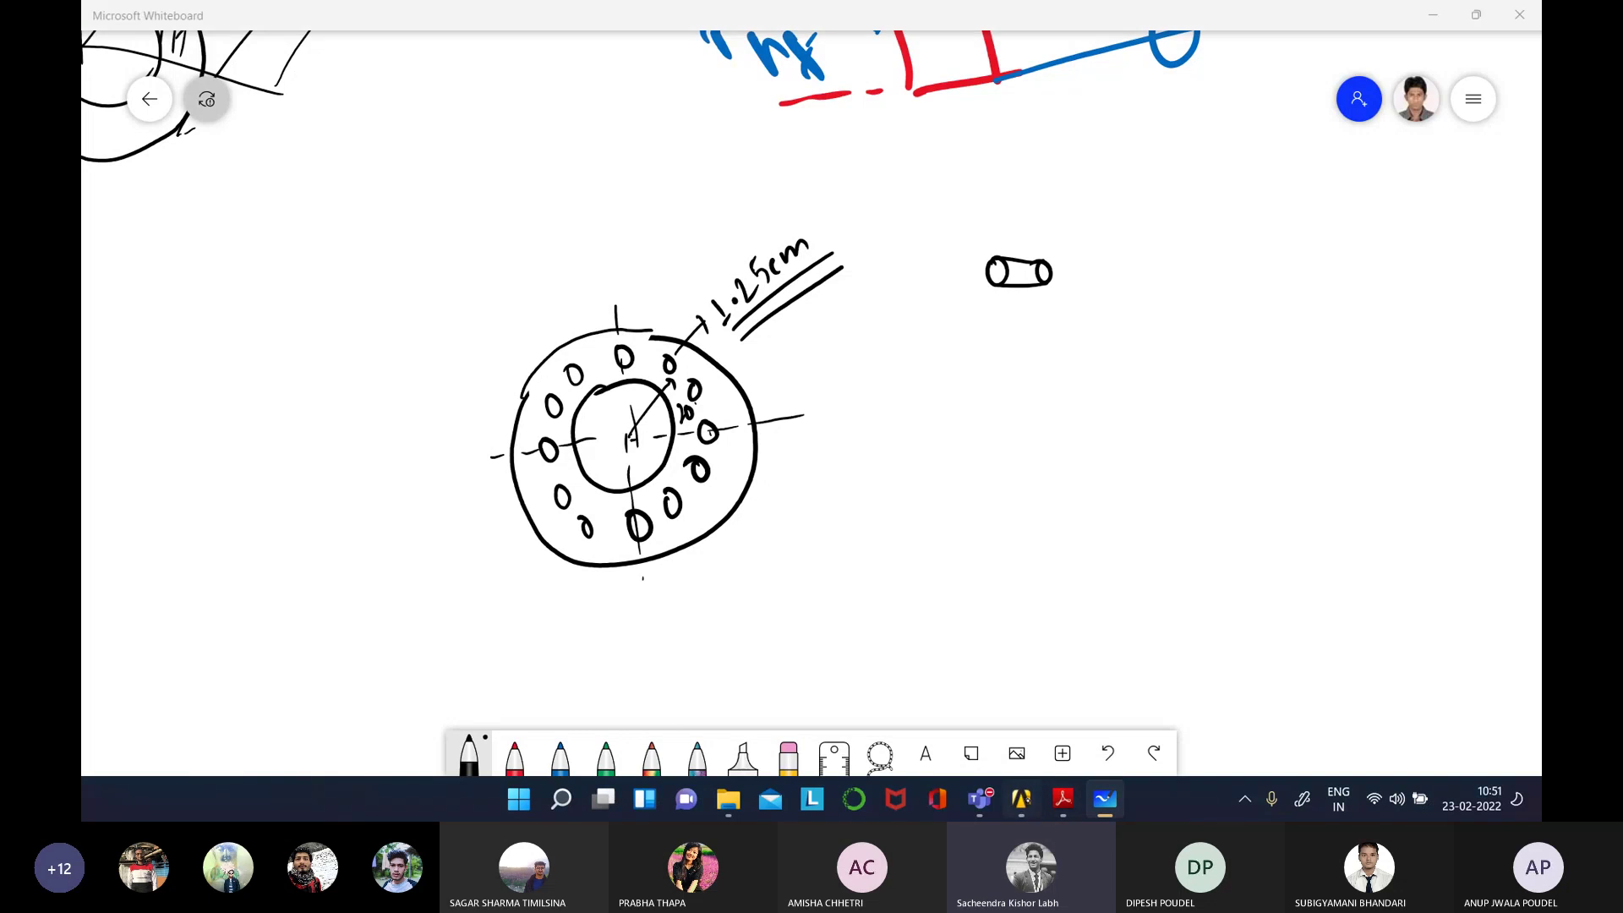
pyautogui.moveTo(1021, 799)
pyautogui.click(1166, 702)
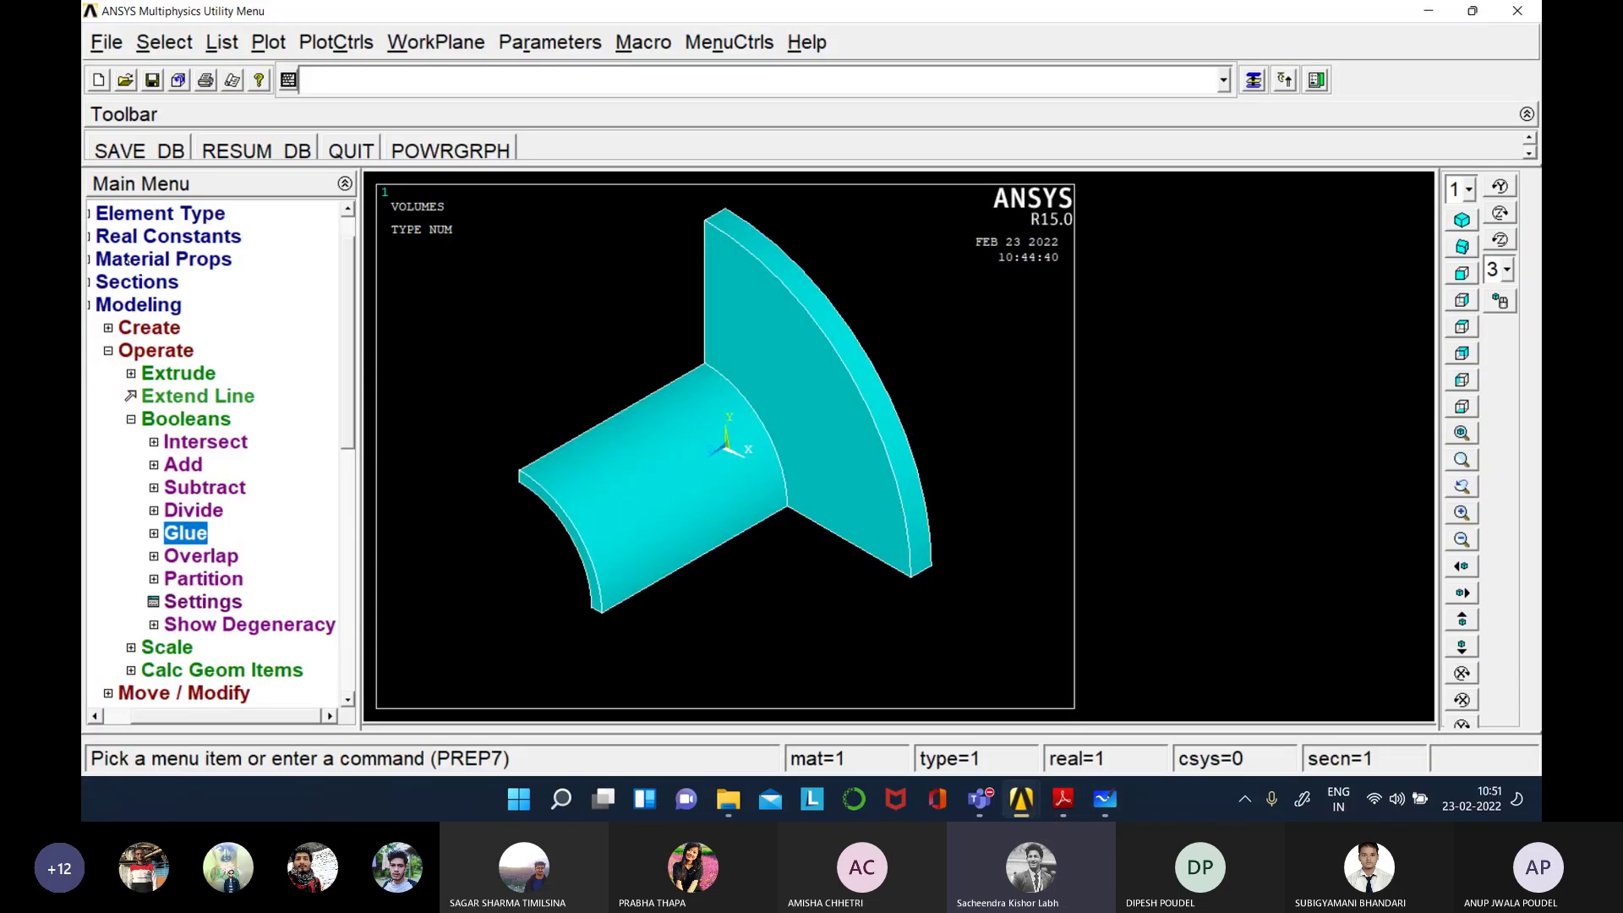
# - Start a solid cylinder volume for the first bolt hole after rechecking the flange sketch in Microsoft Whiteboard
pyautogui.click(109, 328)
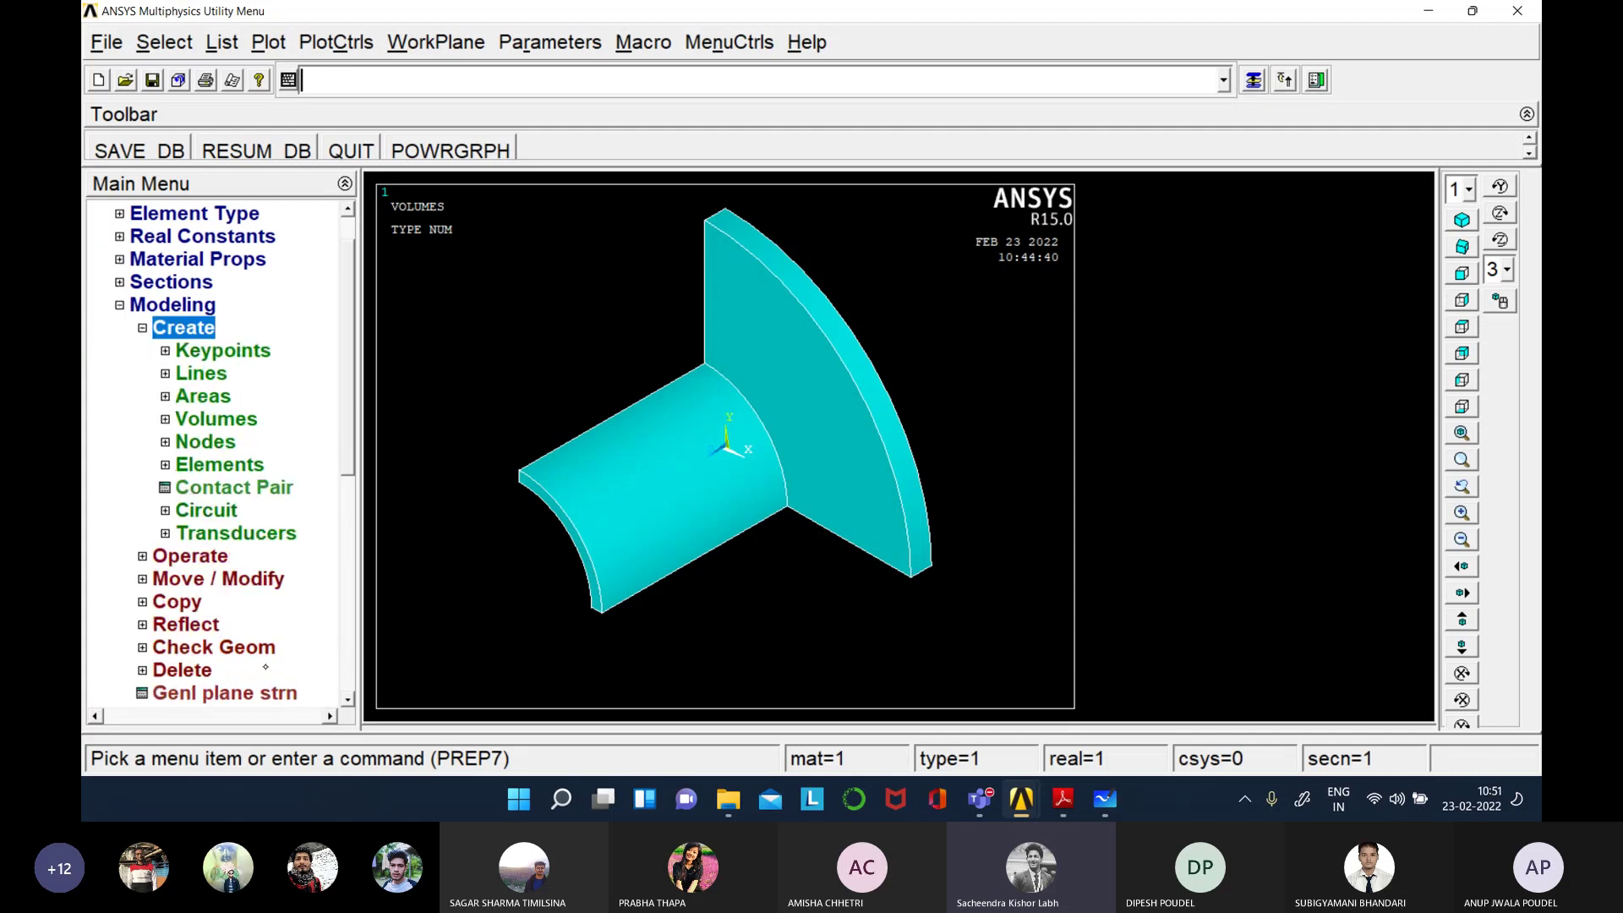
pyautogui.moveTo(1105, 798)
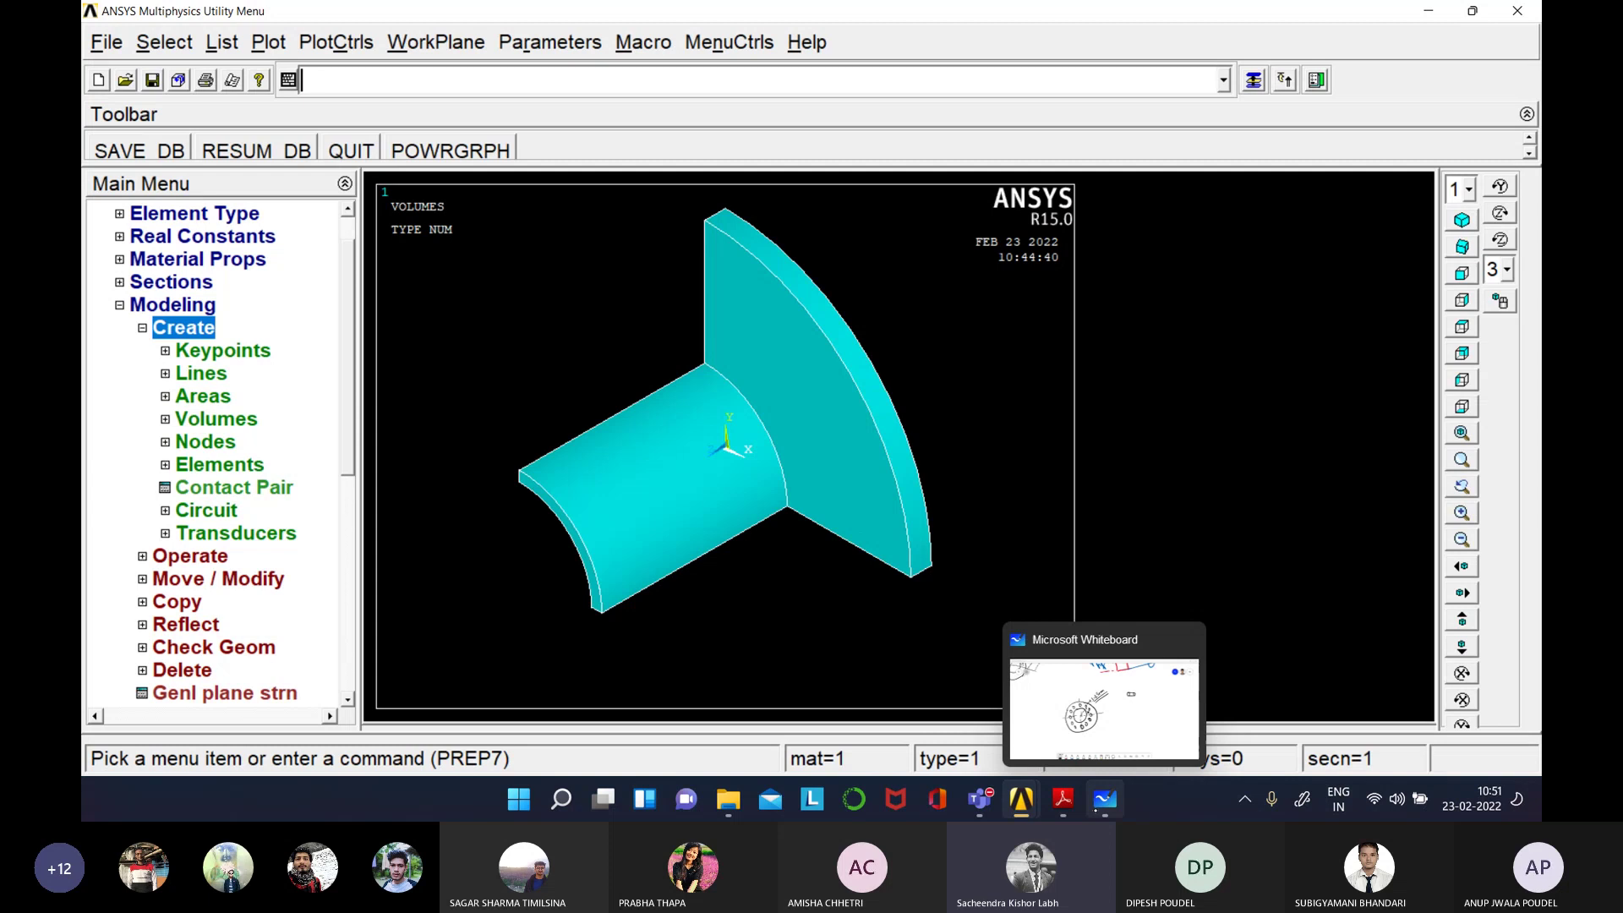
pyautogui.click(1105, 798)
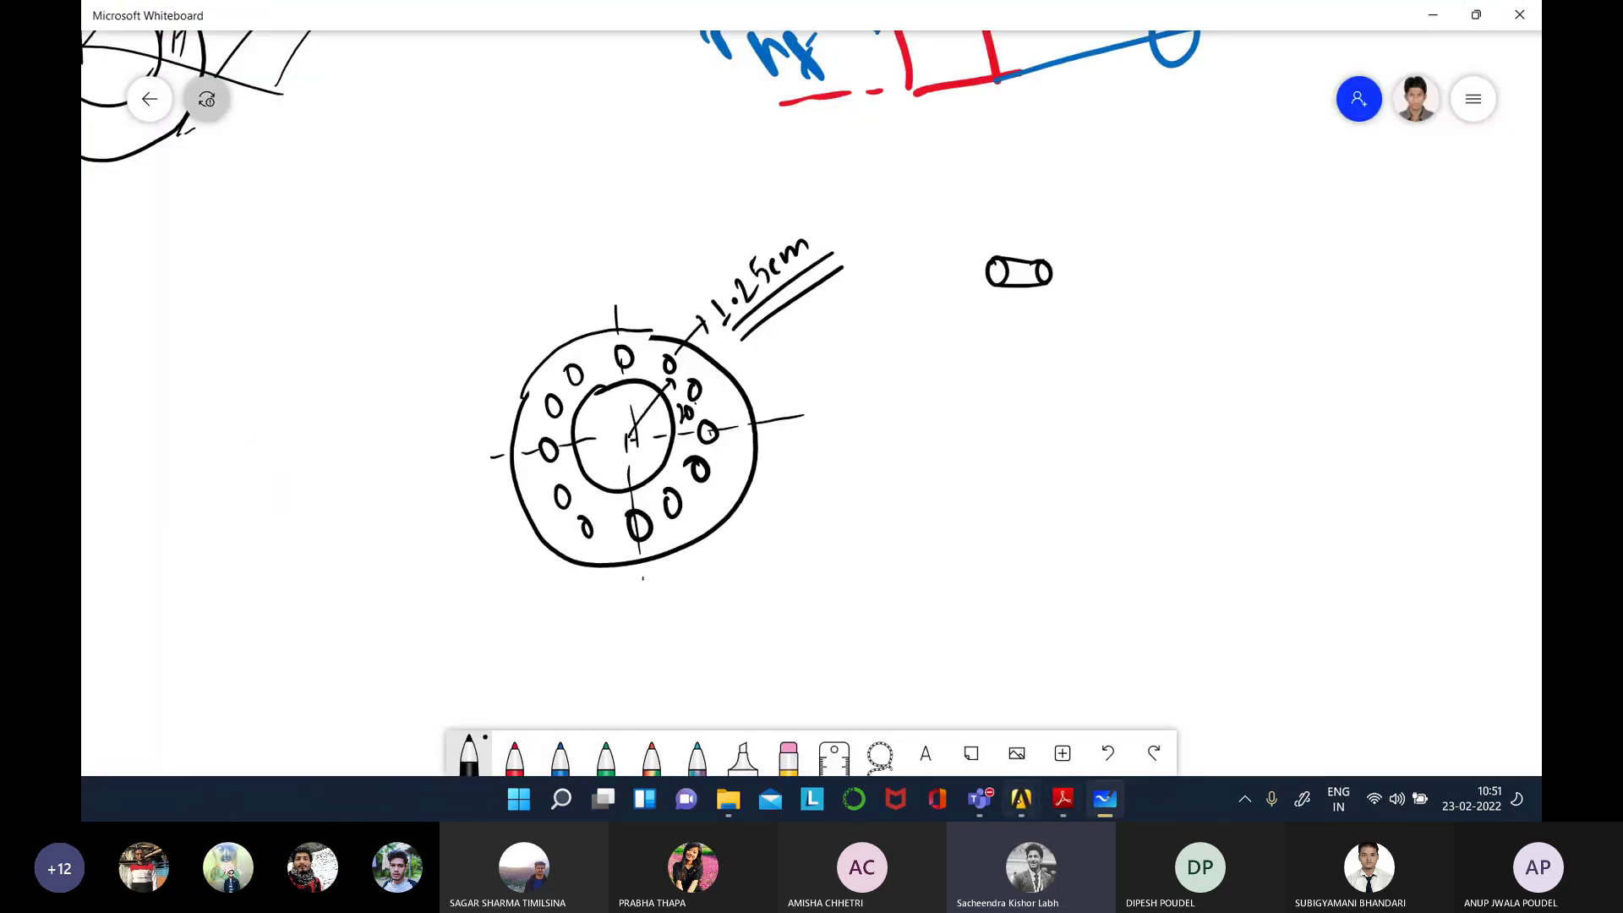
pyautogui.moveTo(1021, 798)
pyautogui.click(1099, 698)
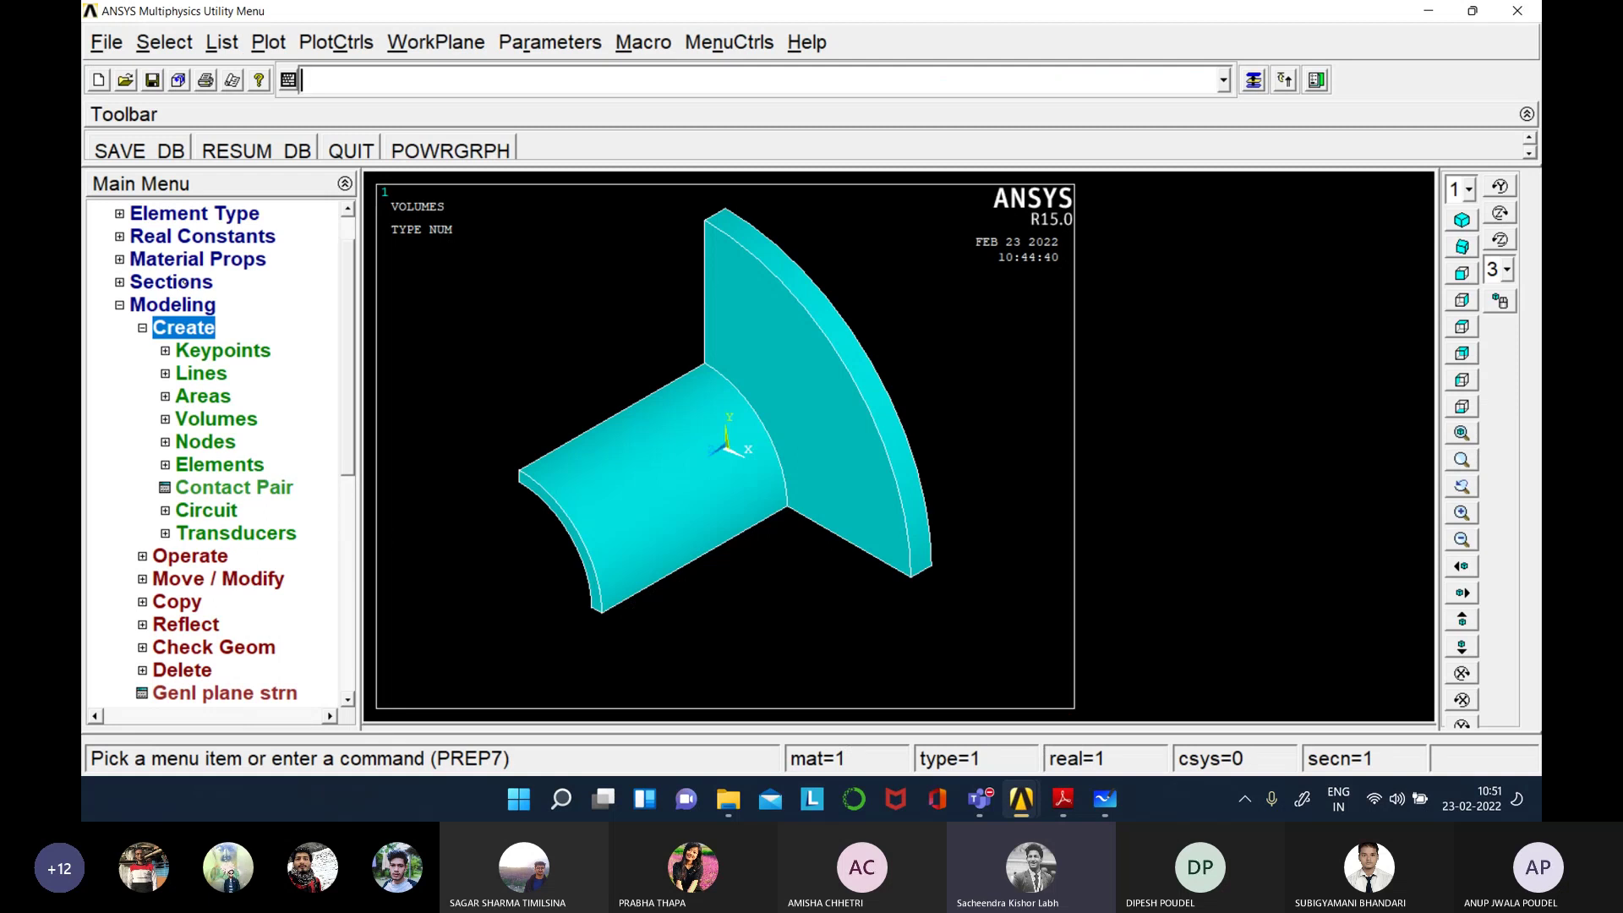
pyautogui.click(202, 420)
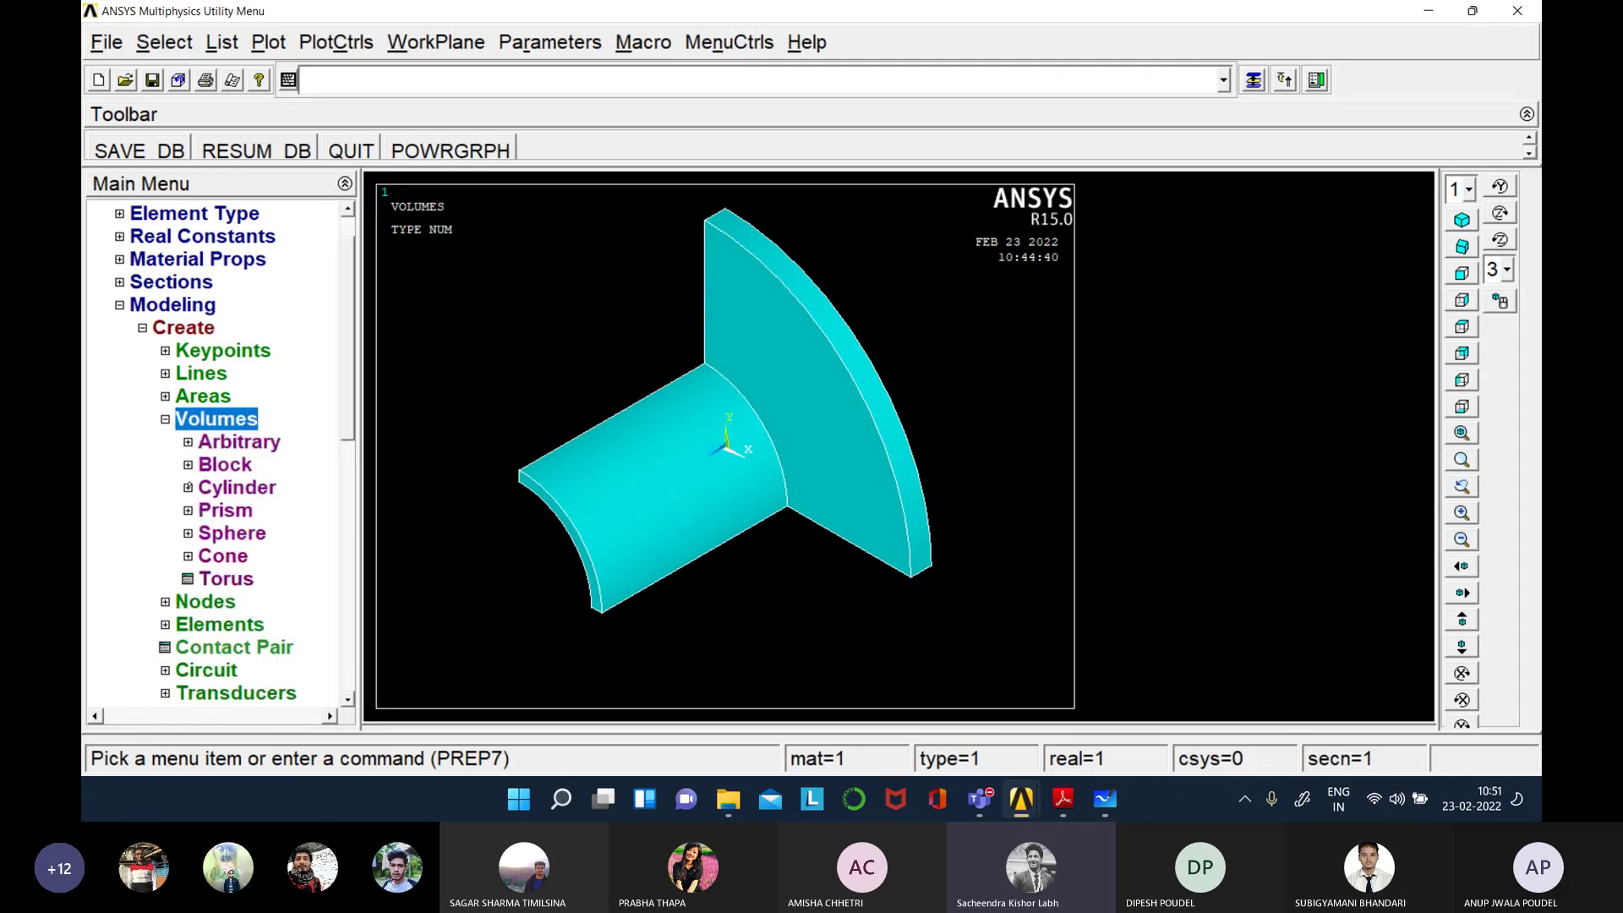
pyautogui.click(194, 487)
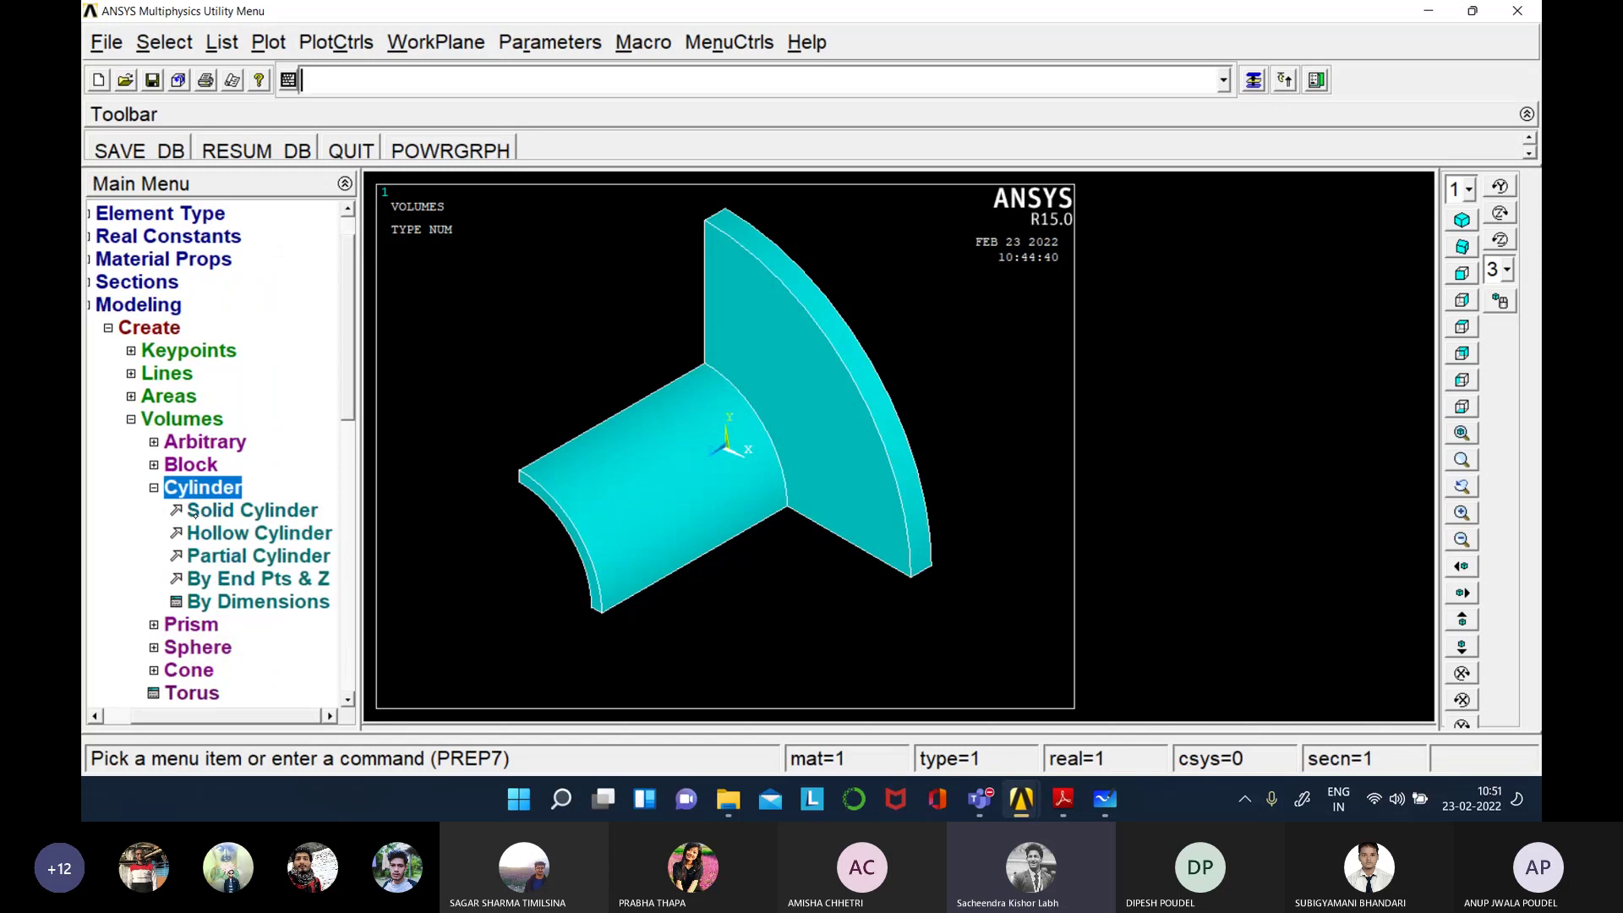
pyautogui.click(194, 510)
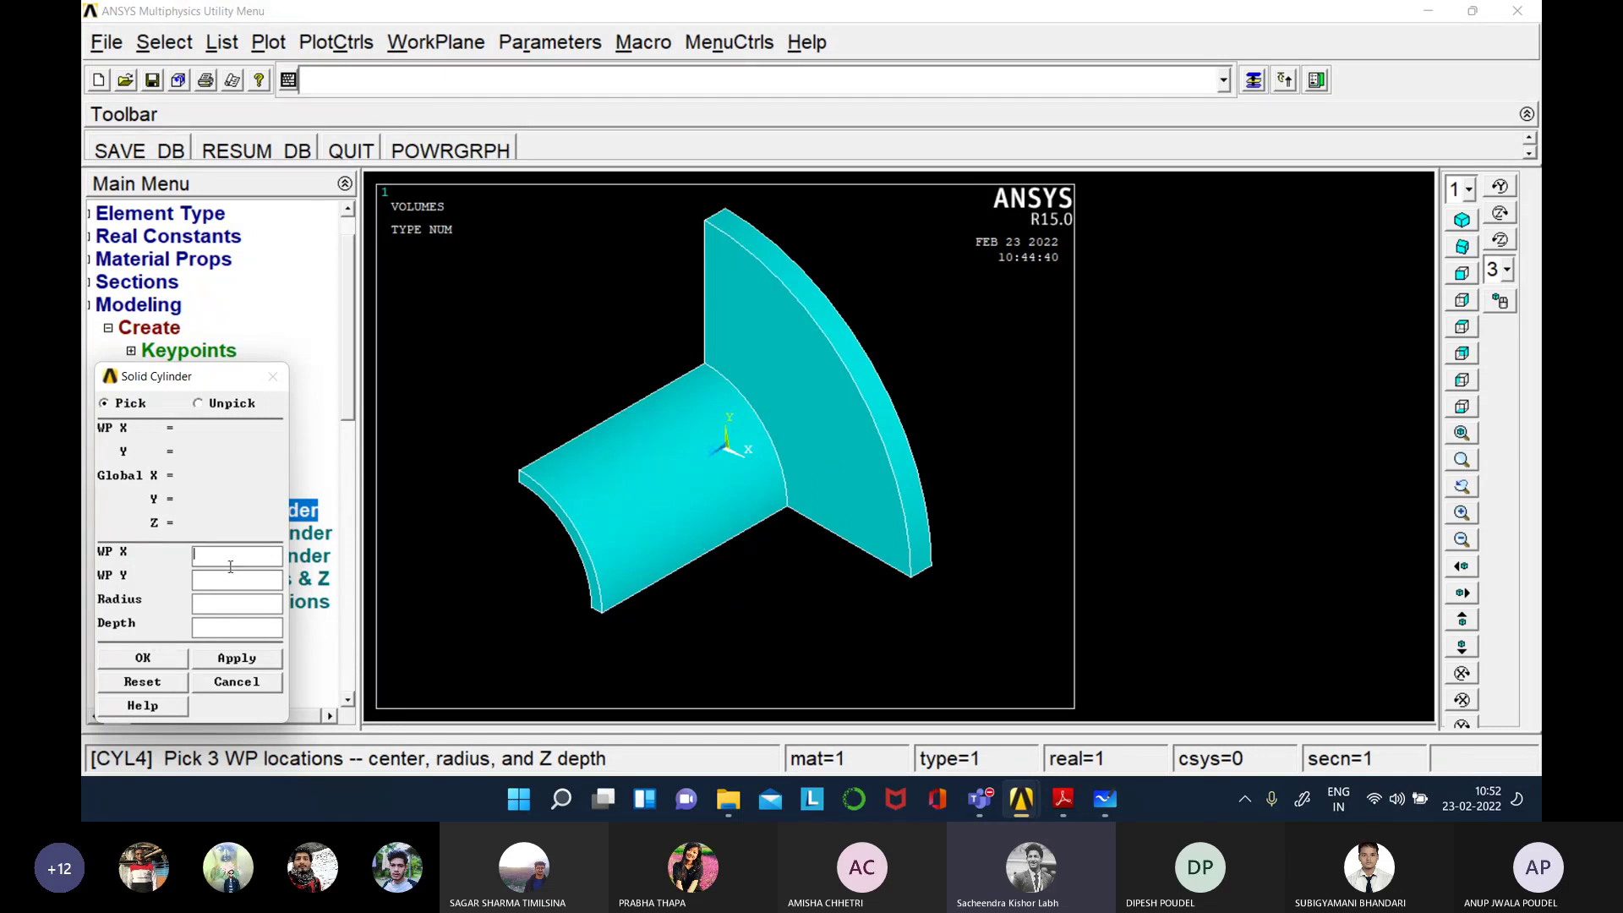
# - Switch to Microsoft Whiteboard, mark the centre of the bolt hole on the horizontal axis, and write the coordinates (20,0) and (0,20) beside the flange
pyautogui.click(1105, 799)
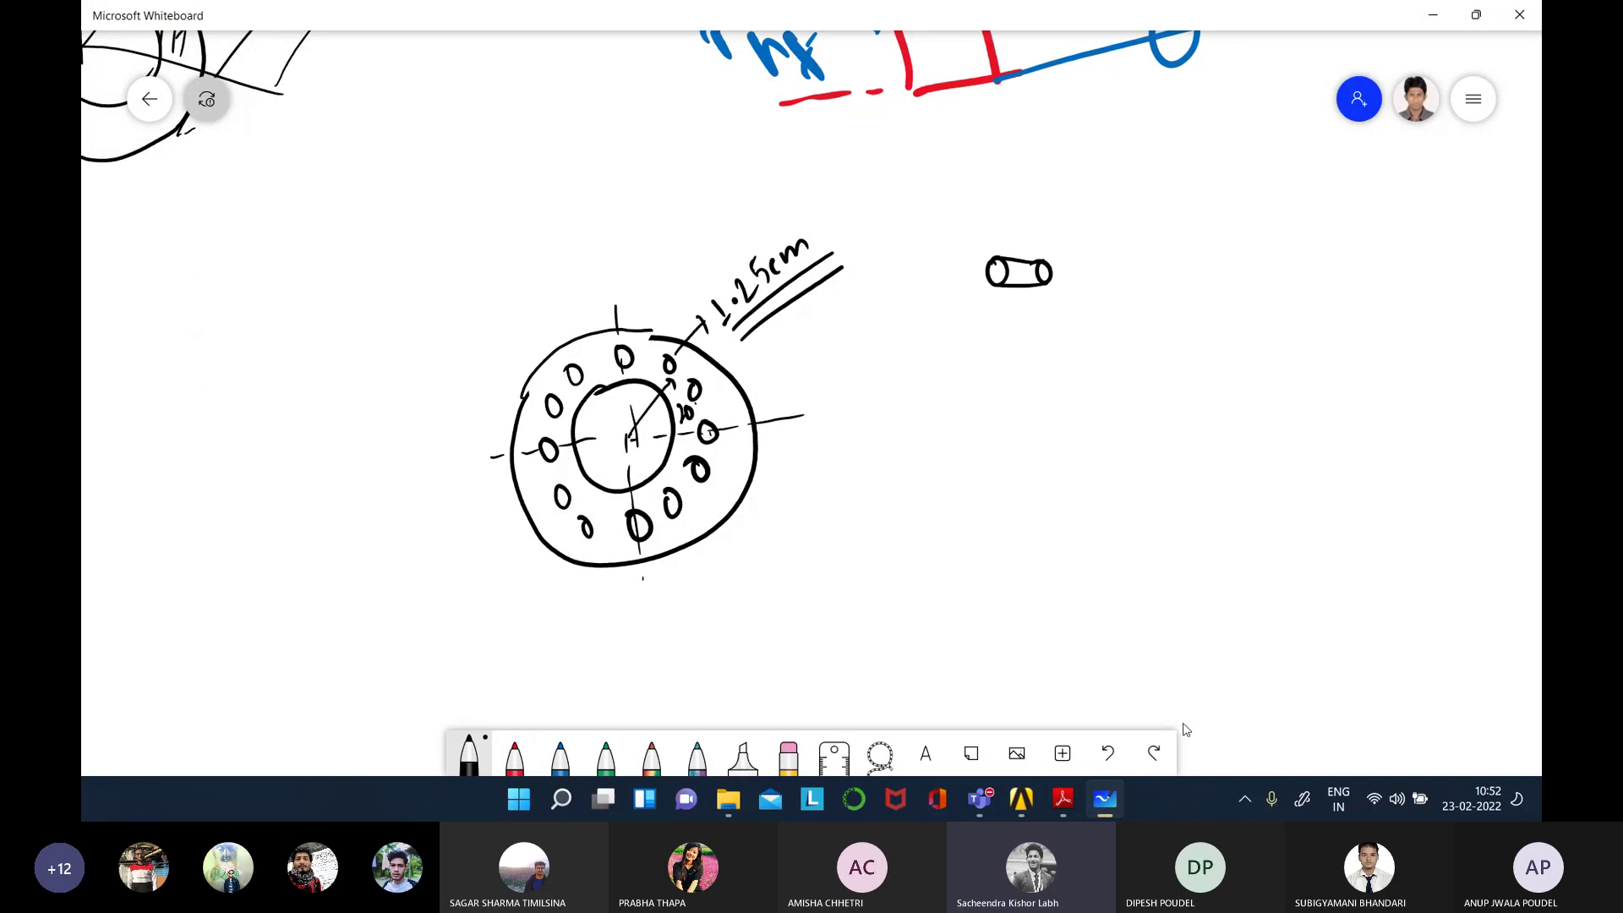
pyautogui.keyDown('ctrl'); pyautogui.scroll(5, 651, 452); pyautogui.keyUp('ctrl')
pyautogui.keyDown('ctrl'); pyautogui.scroll(4, 654, 457); pyautogui.keyUp('ctrl')
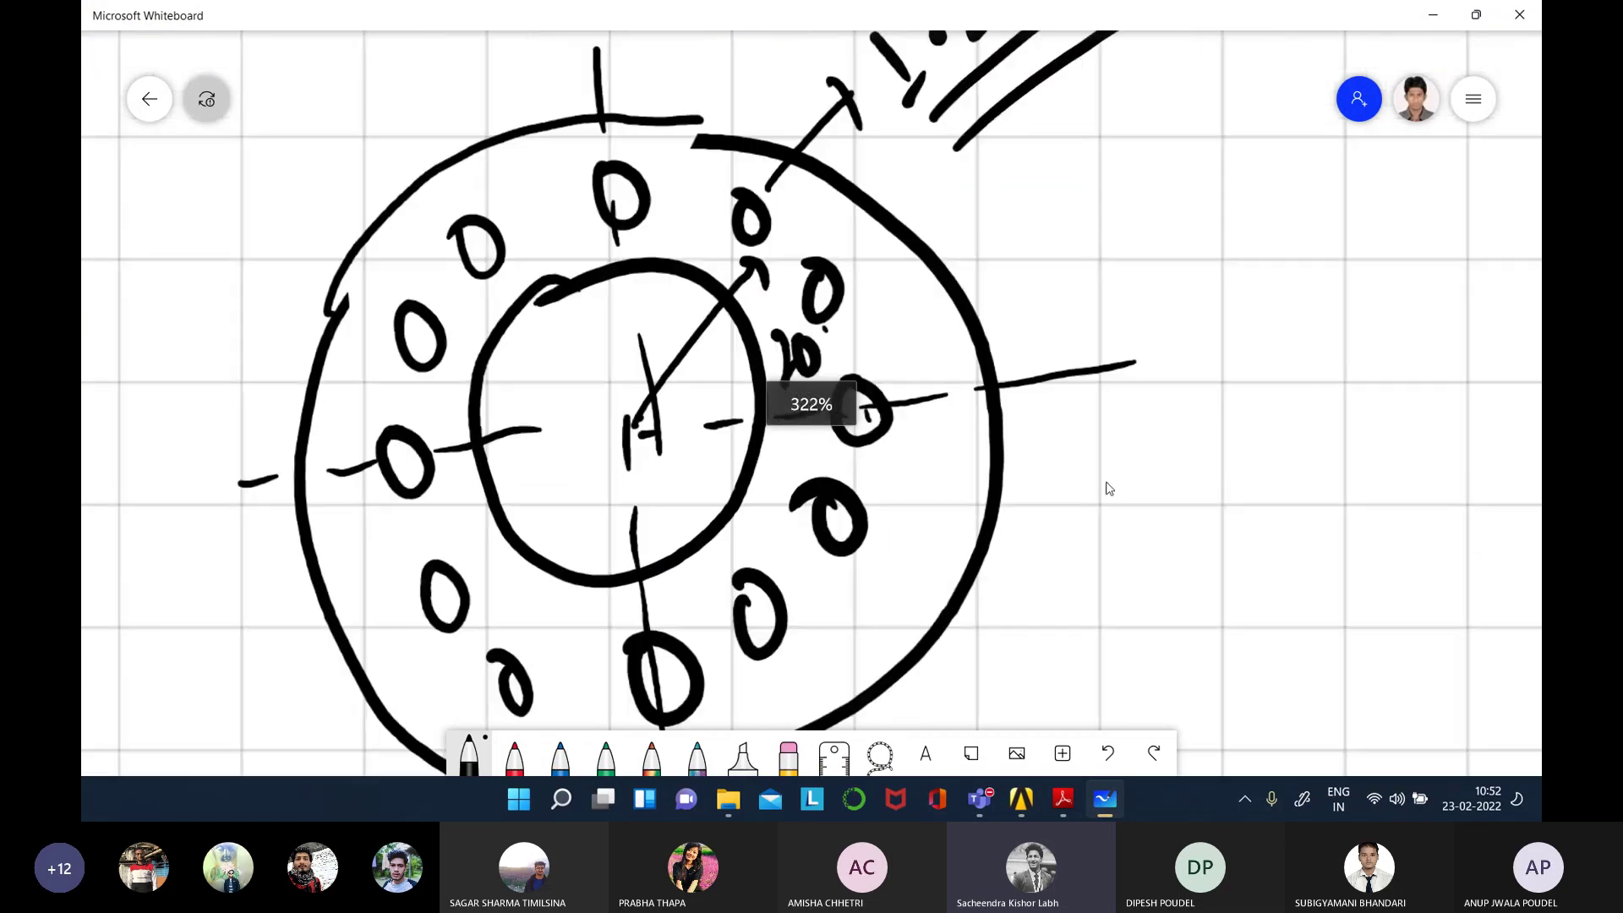
pyautogui.moveTo(837, 391); pyautogui.dragTo(843, 397)
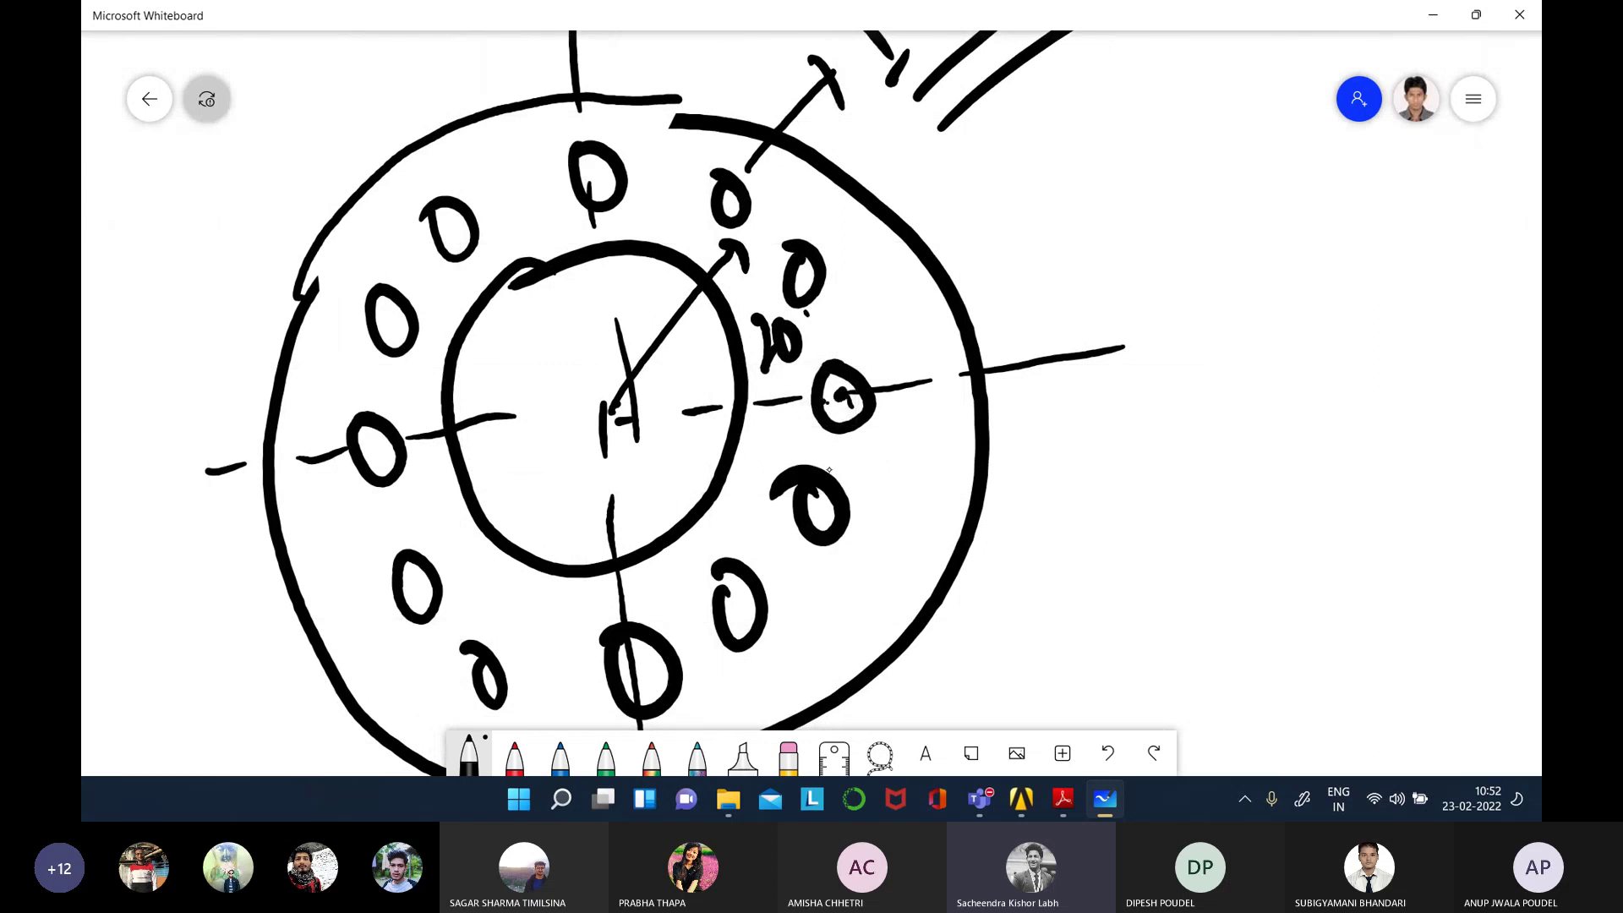
pyautogui.moveTo(1025, 382); pyautogui.dragTo(1061, 459)
pyautogui.moveTo(1062, 411)
pyautogui.mouseDown()
pyautogui.moveTo(1076, 399)
pyautogui.moveTo(1090, 433)
pyautogui.moveTo(1097, 413)
pyautogui.moveTo(1123, 420)
pyautogui.mouseUp()
pyautogui.moveTo(1143, 370); pyautogui.dragTo(1147, 392)
pyautogui.moveTo(1152, 334); pyautogui.dragTo(1169, 397)
pyautogui.moveTo(1087, 517)
pyautogui.mouseDown()
pyautogui.moveTo(1103, 581)
pyautogui.moveTo(1114, 523)
pyautogui.moveTo(1150, 558)
pyautogui.mouseUp()
pyautogui.moveTo(1158, 492)
pyautogui.mouseDown()
pyautogui.moveTo(1171, 532)
pyautogui.moveTo(1187, 517)
pyautogui.mouseUp()
pyautogui.moveTo(1179, 461); pyautogui.dragTo(1201, 456)
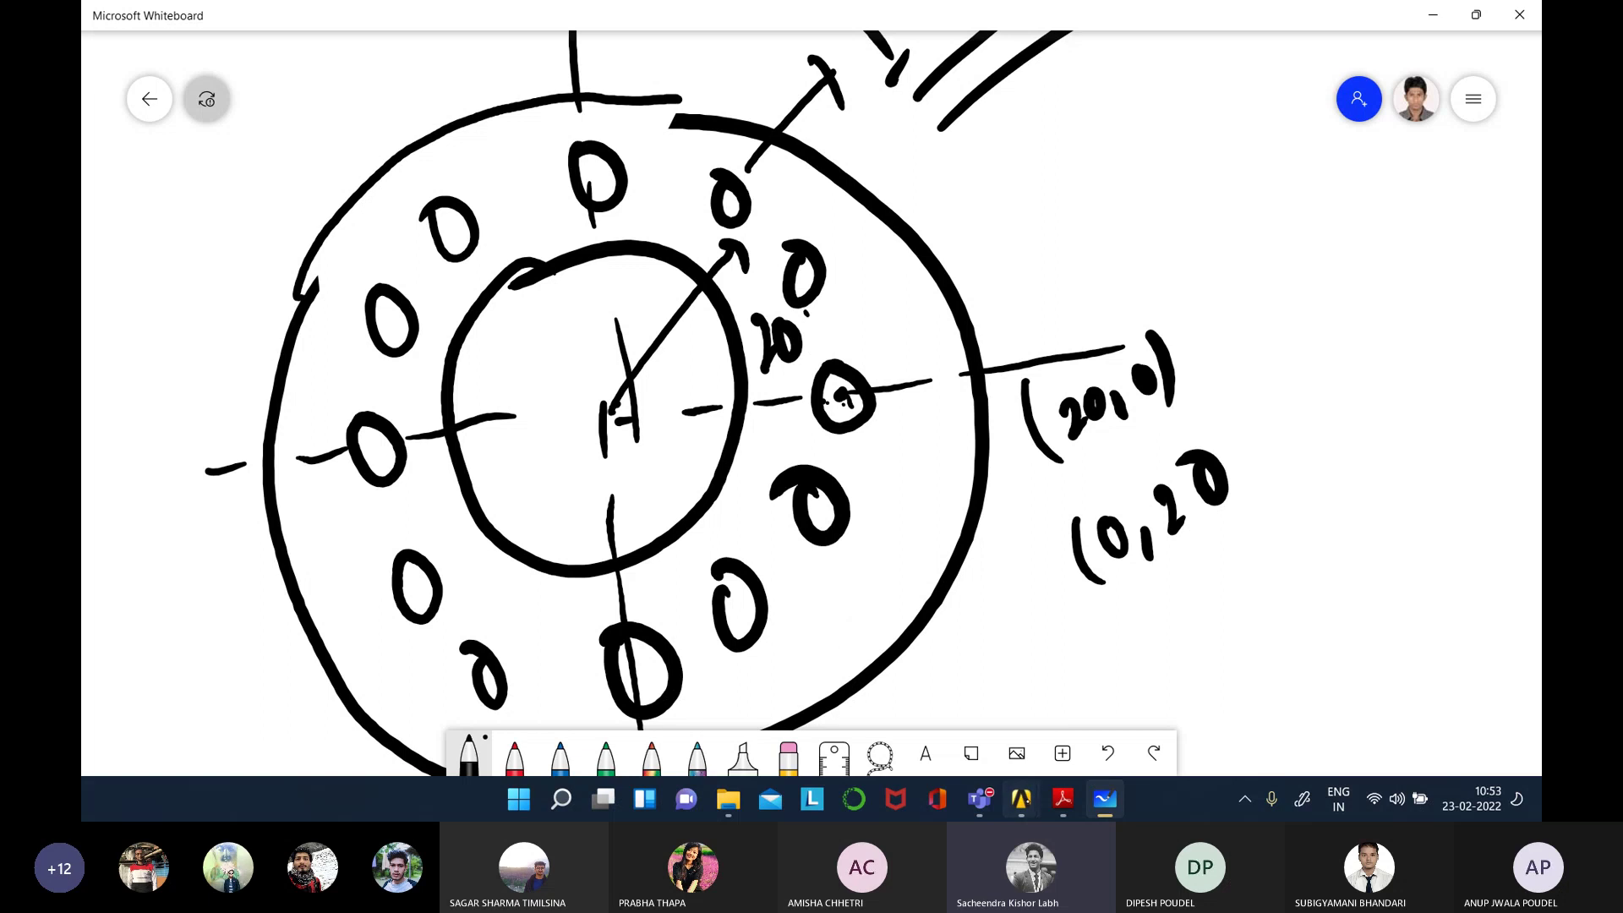
# - Write an x on the horizontal centre line beside the marked bolt hole of the flange sketch
pyautogui.moveTo(1021, 799)
pyautogui.click(1094, 688)
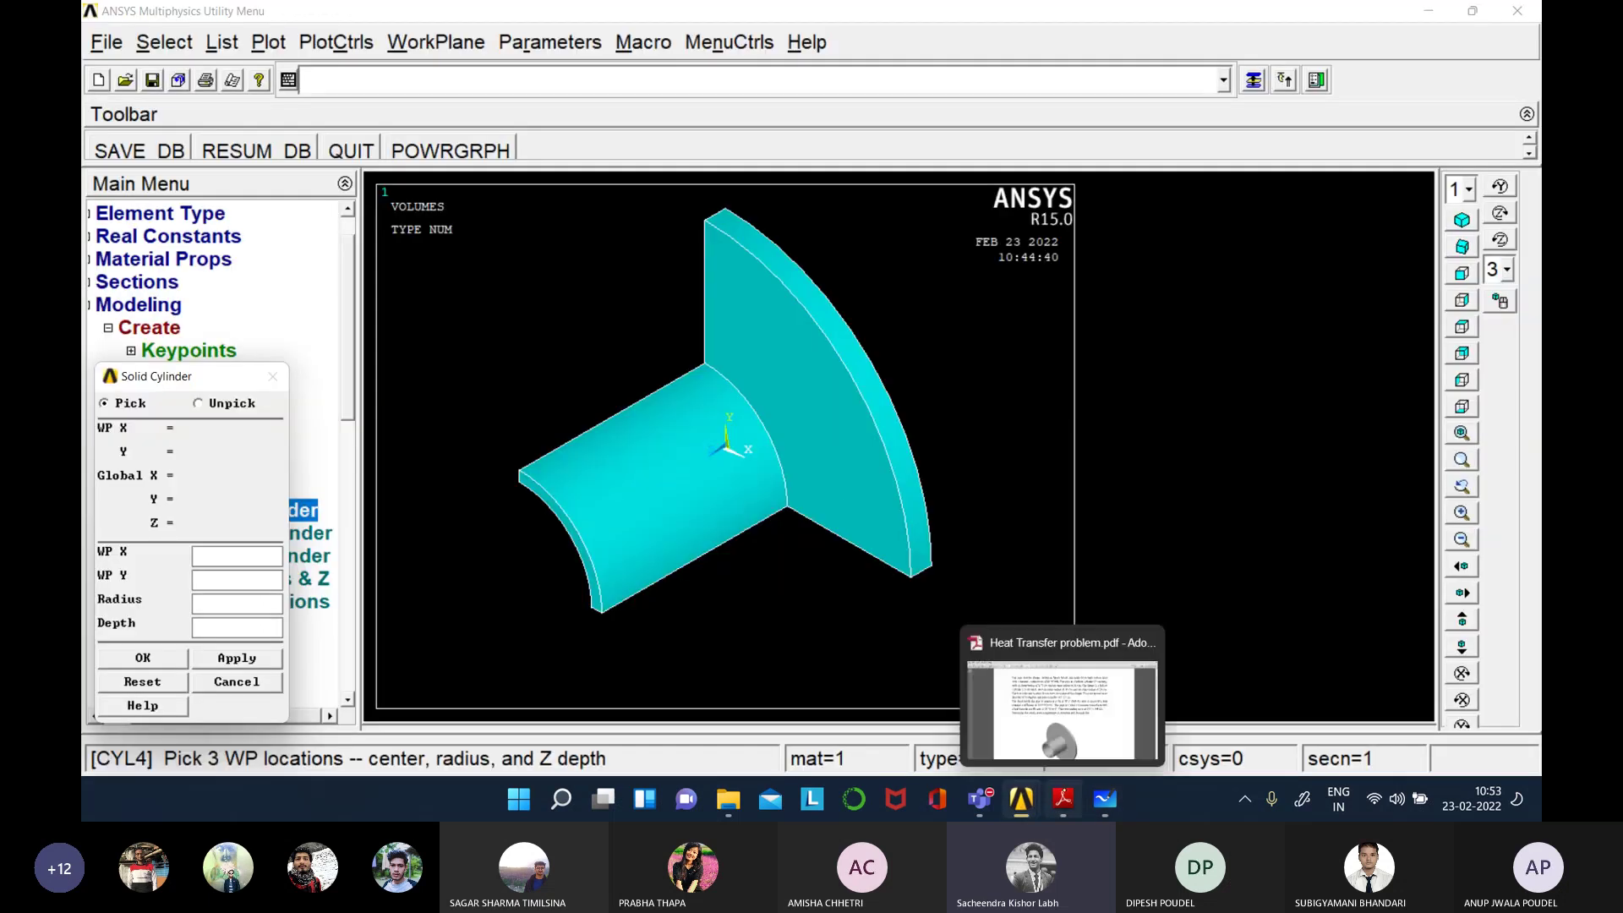
pyautogui.click(1105, 799)
pyautogui.moveTo(894, 394); pyautogui.dragTo(906, 425)
pyautogui.moveTo(912, 428); pyautogui.dragTo(958, 373)
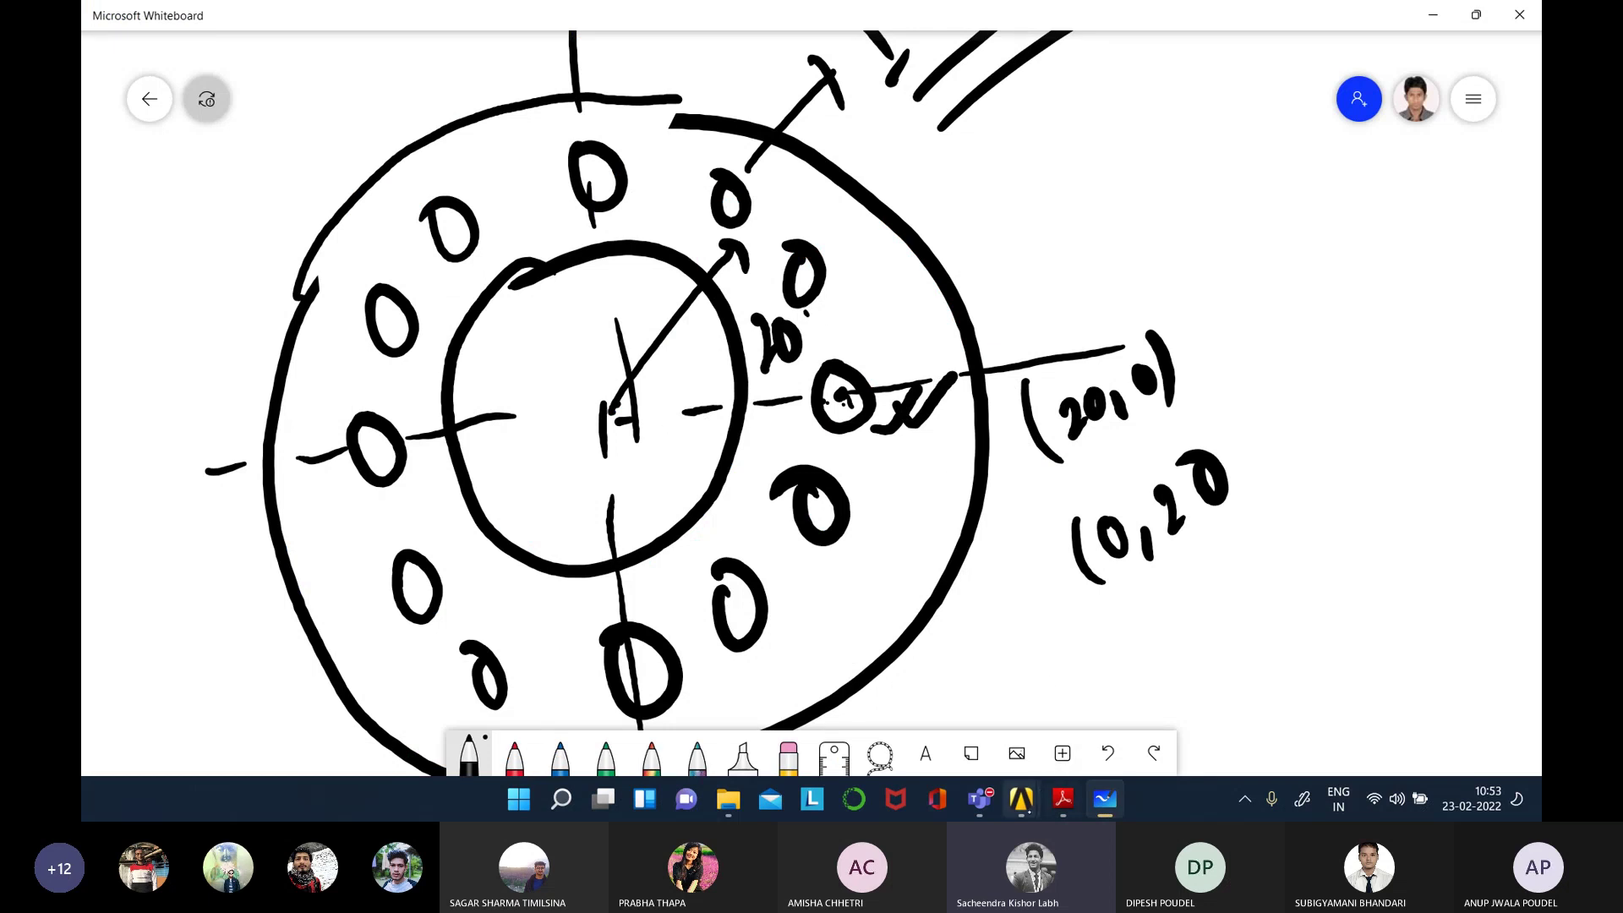
pyautogui.moveTo(1022, 799)
pyautogui.click(1085, 706)
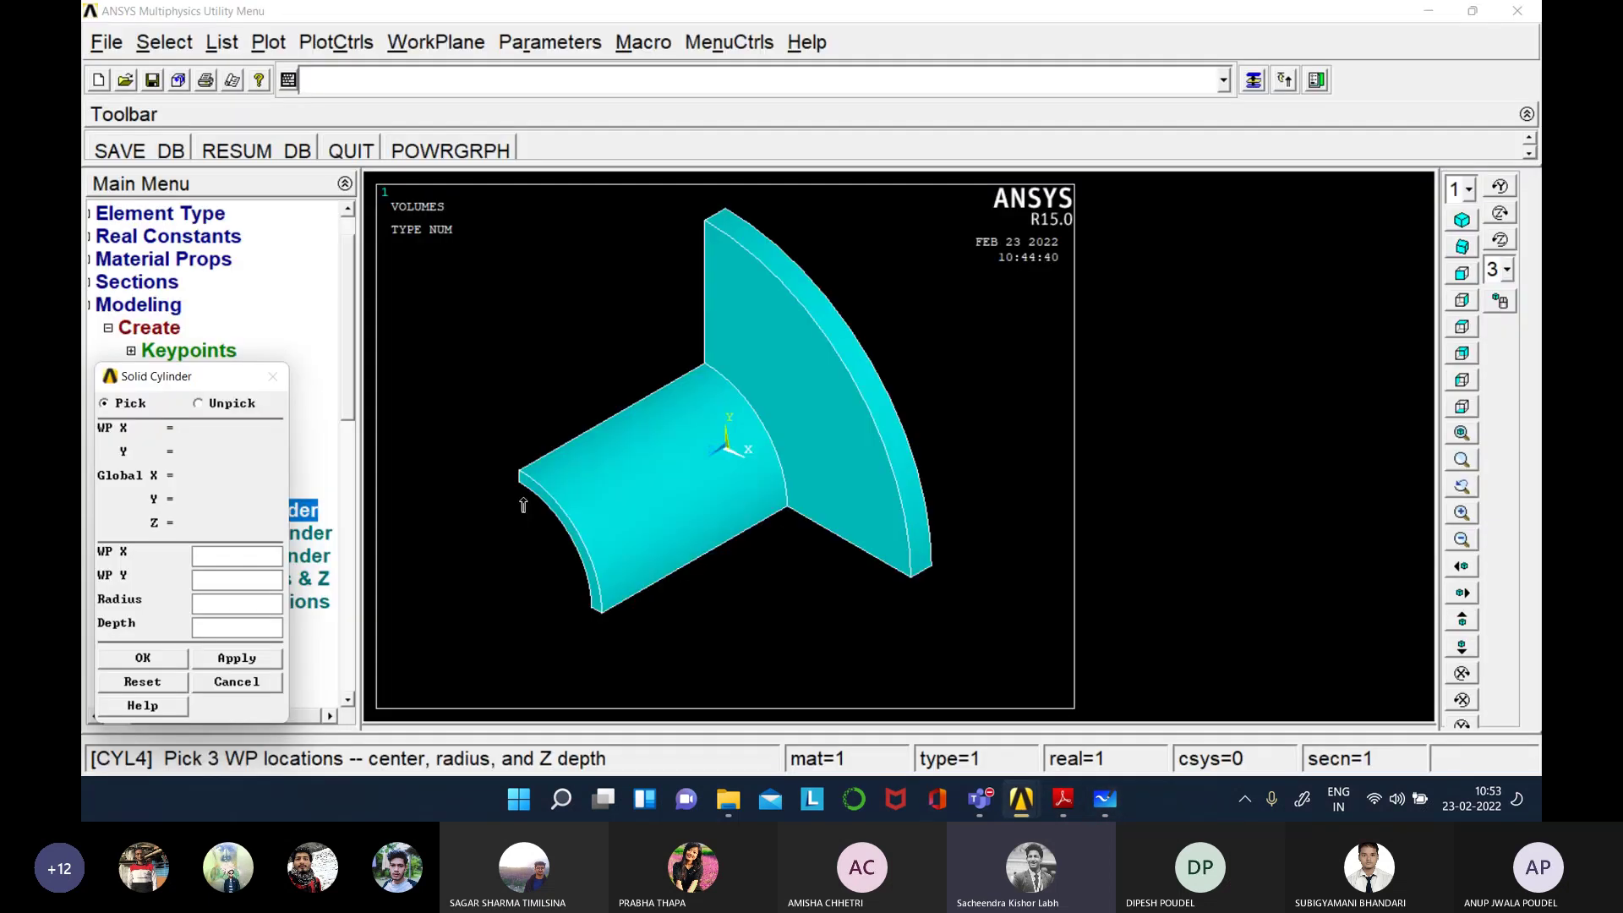
pyautogui.click(1105, 799)
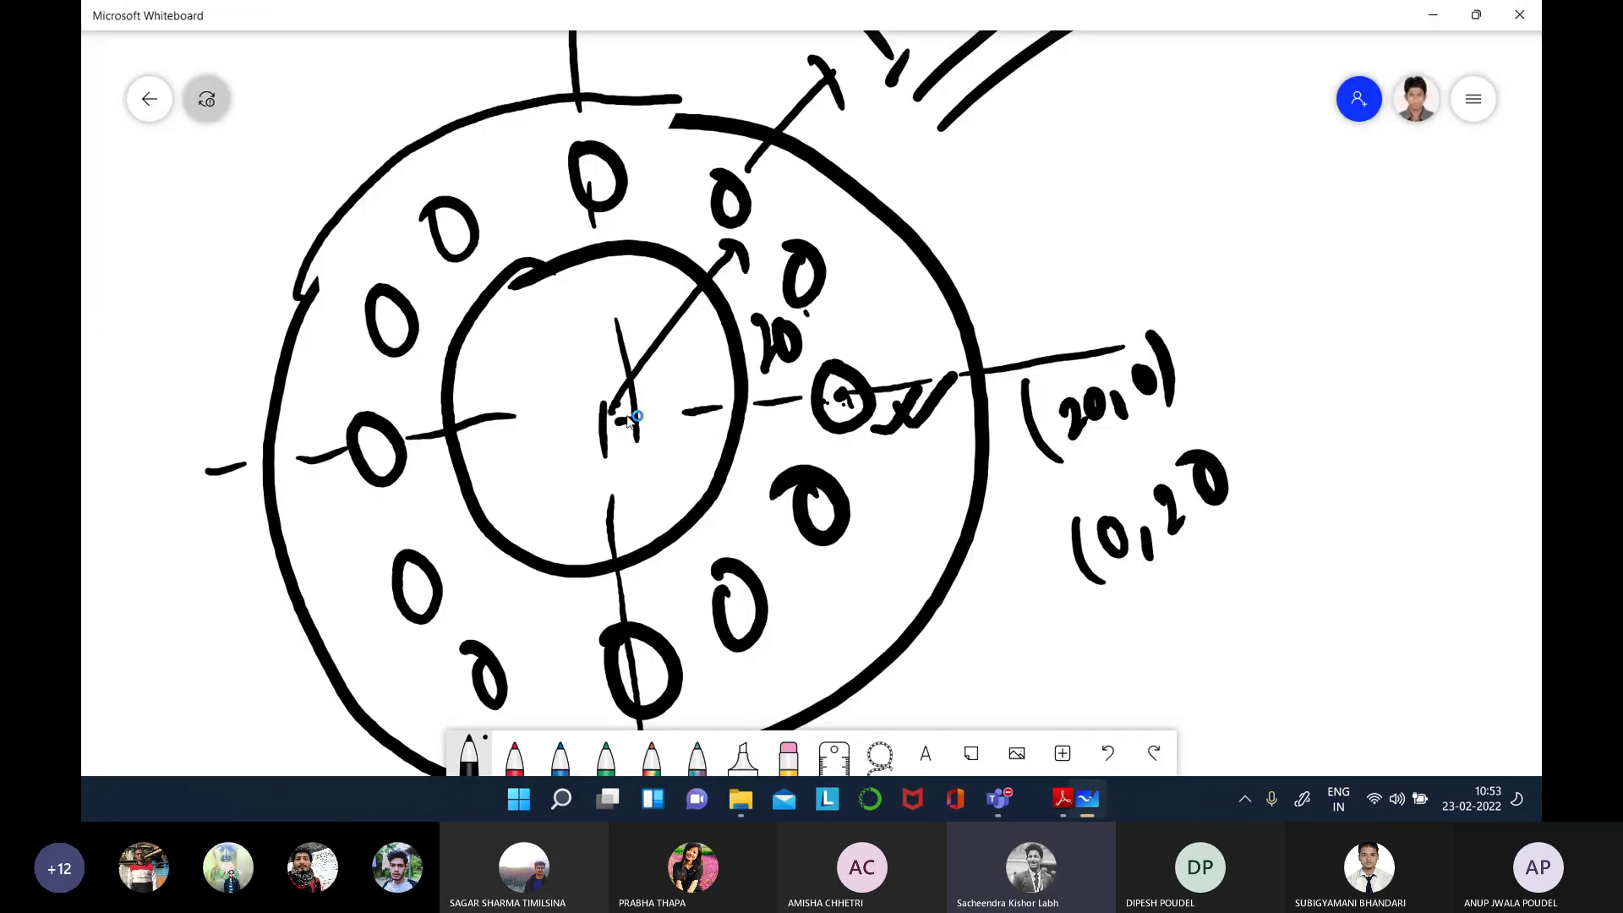
# - Check the open windows and background programs for the ANSYS session, bringing up the Heat Transfer problem PDF
pyautogui.moveTo(1037, 800)
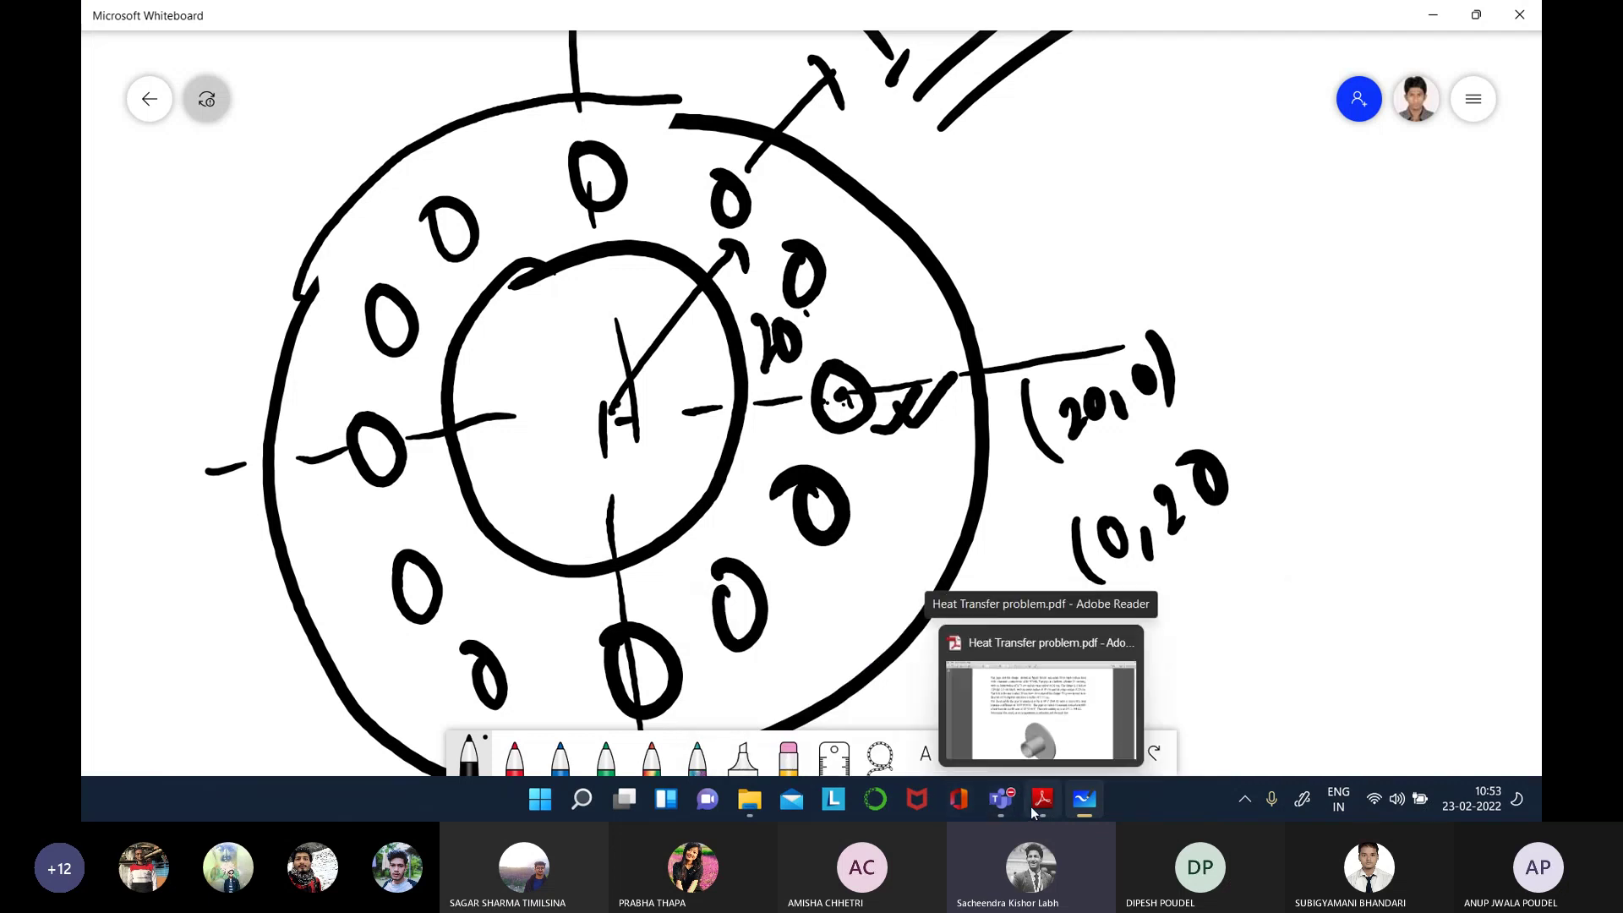
pyautogui.click(1246, 800)
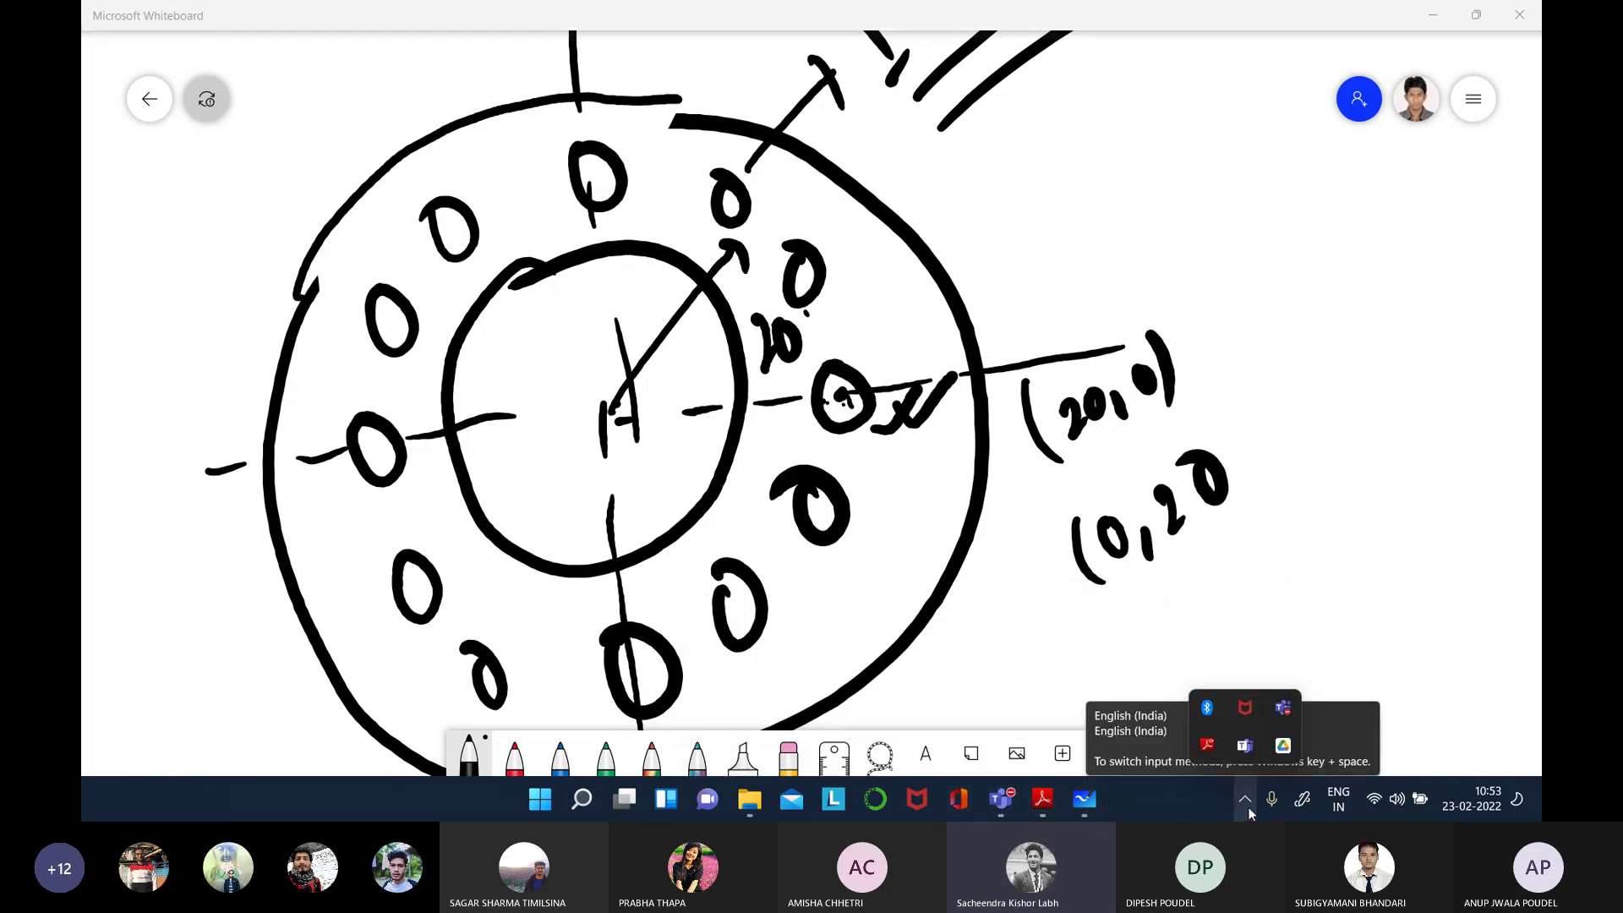
pyautogui.click(1182, 798)
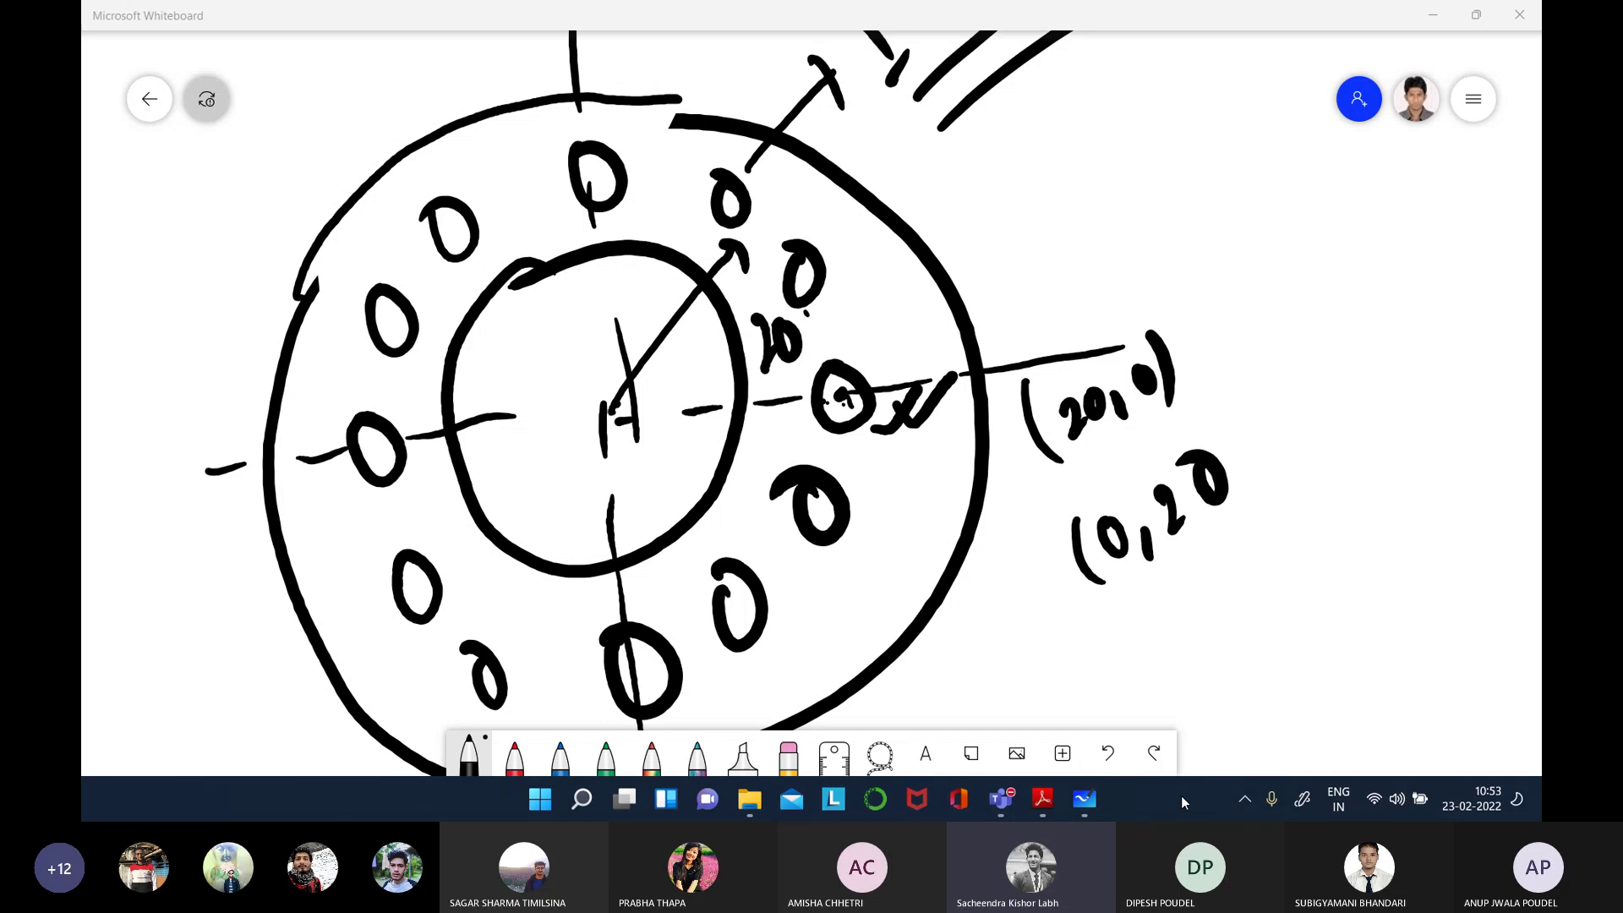
pyautogui.click(1433, 15)
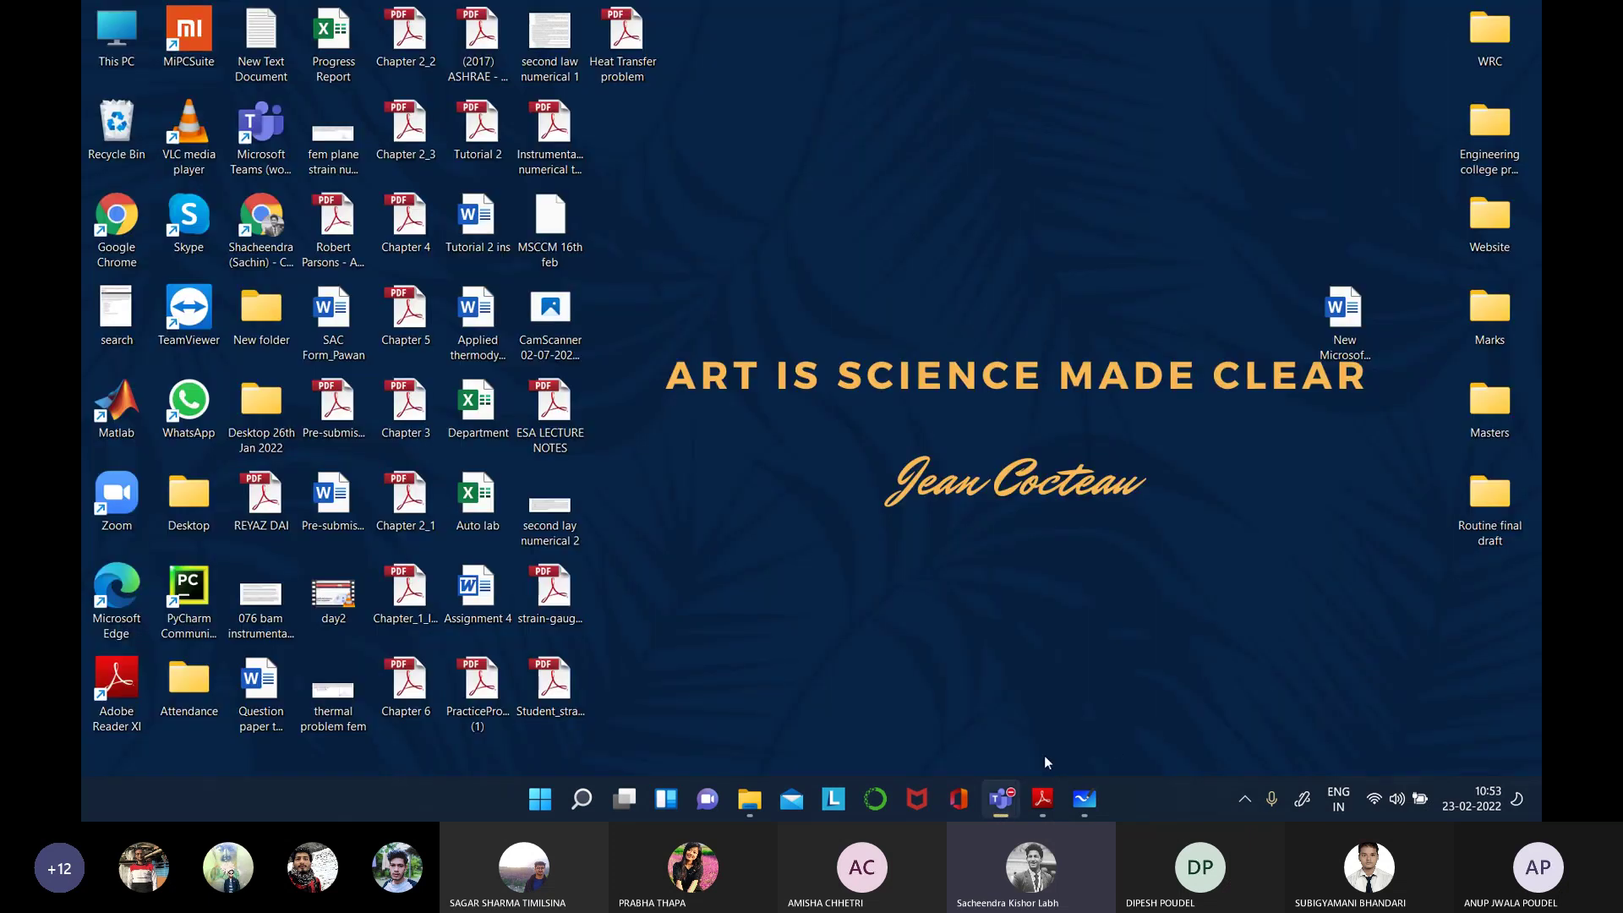
pyautogui.click(1085, 799)
pyautogui.click(1048, 802)
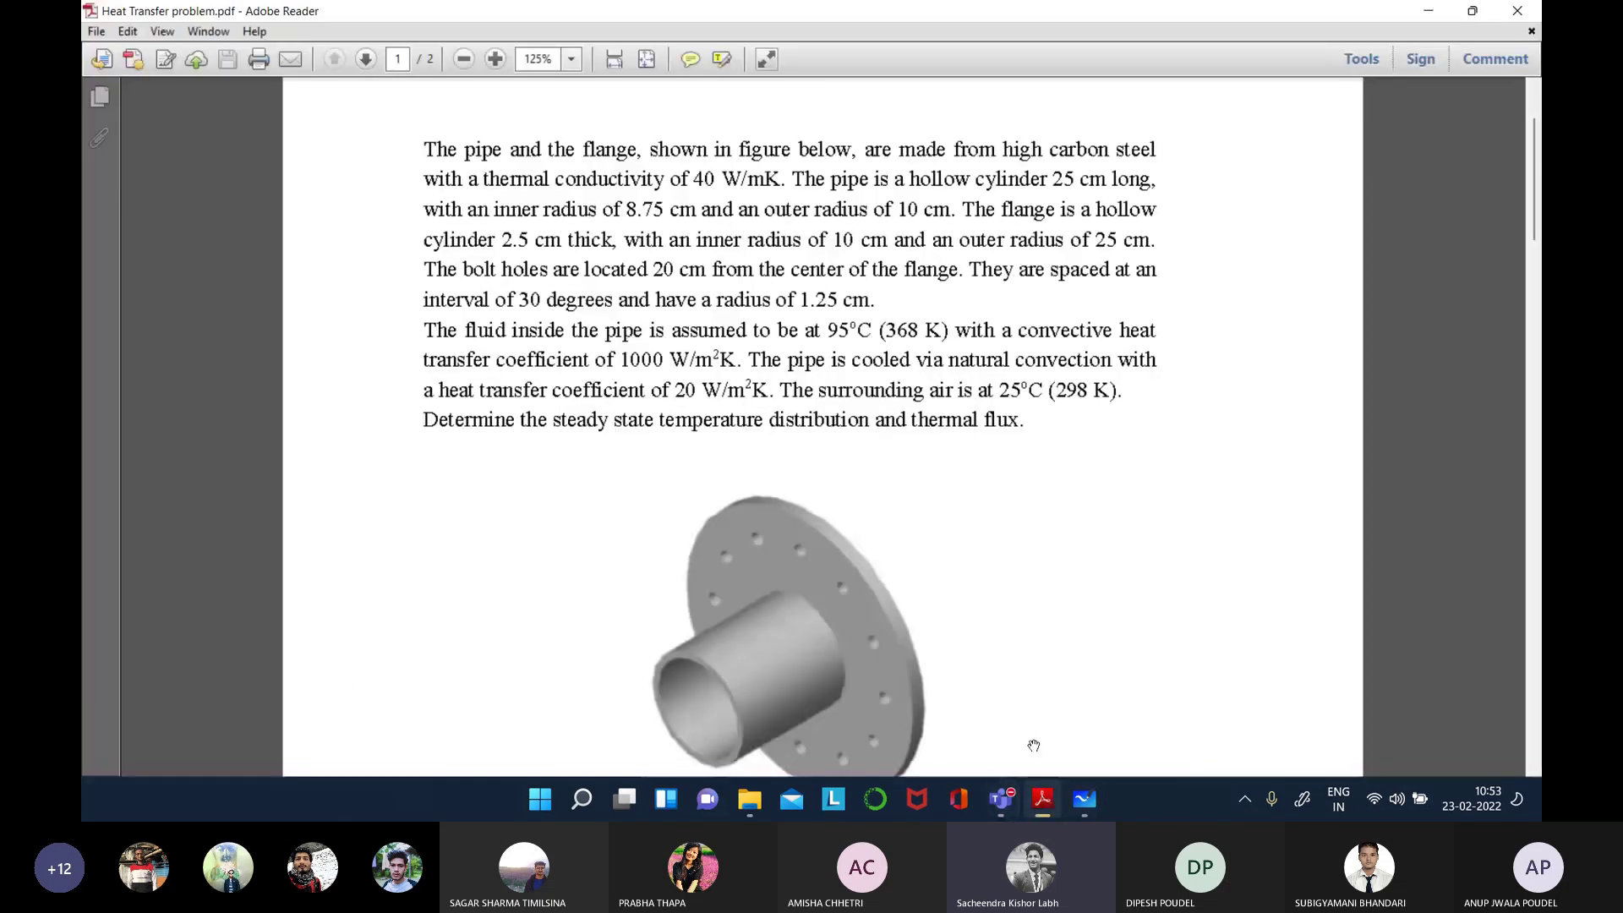
pyautogui.click(1245, 799)
pyautogui.click(1484, 643)
pyautogui.click(1245, 799)
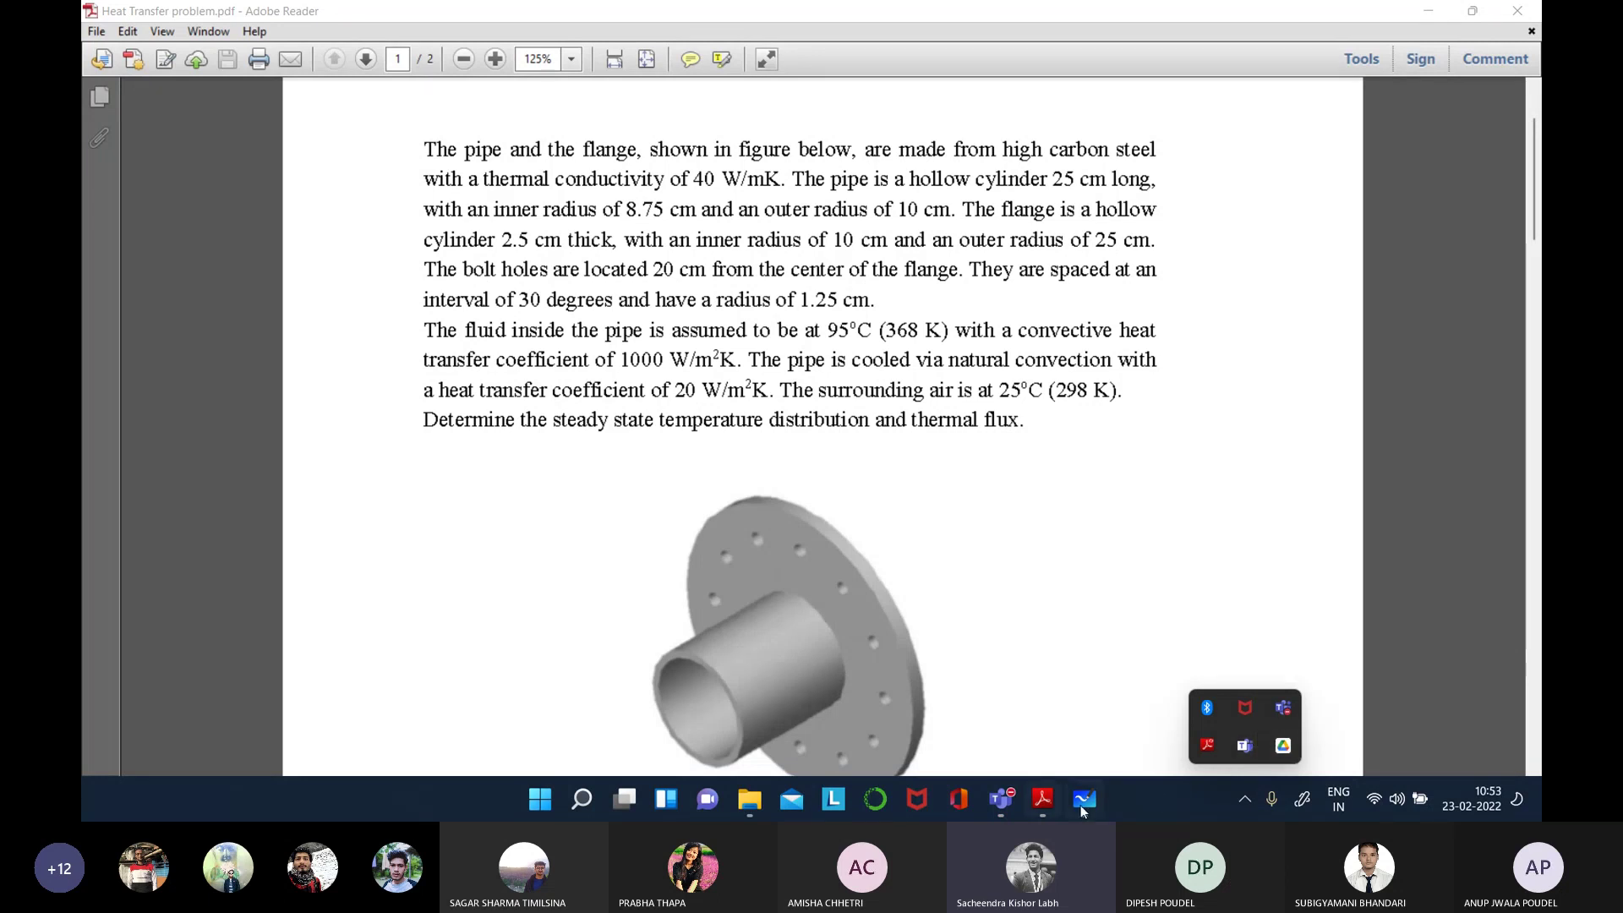
pyautogui.moveTo(1005, 792)
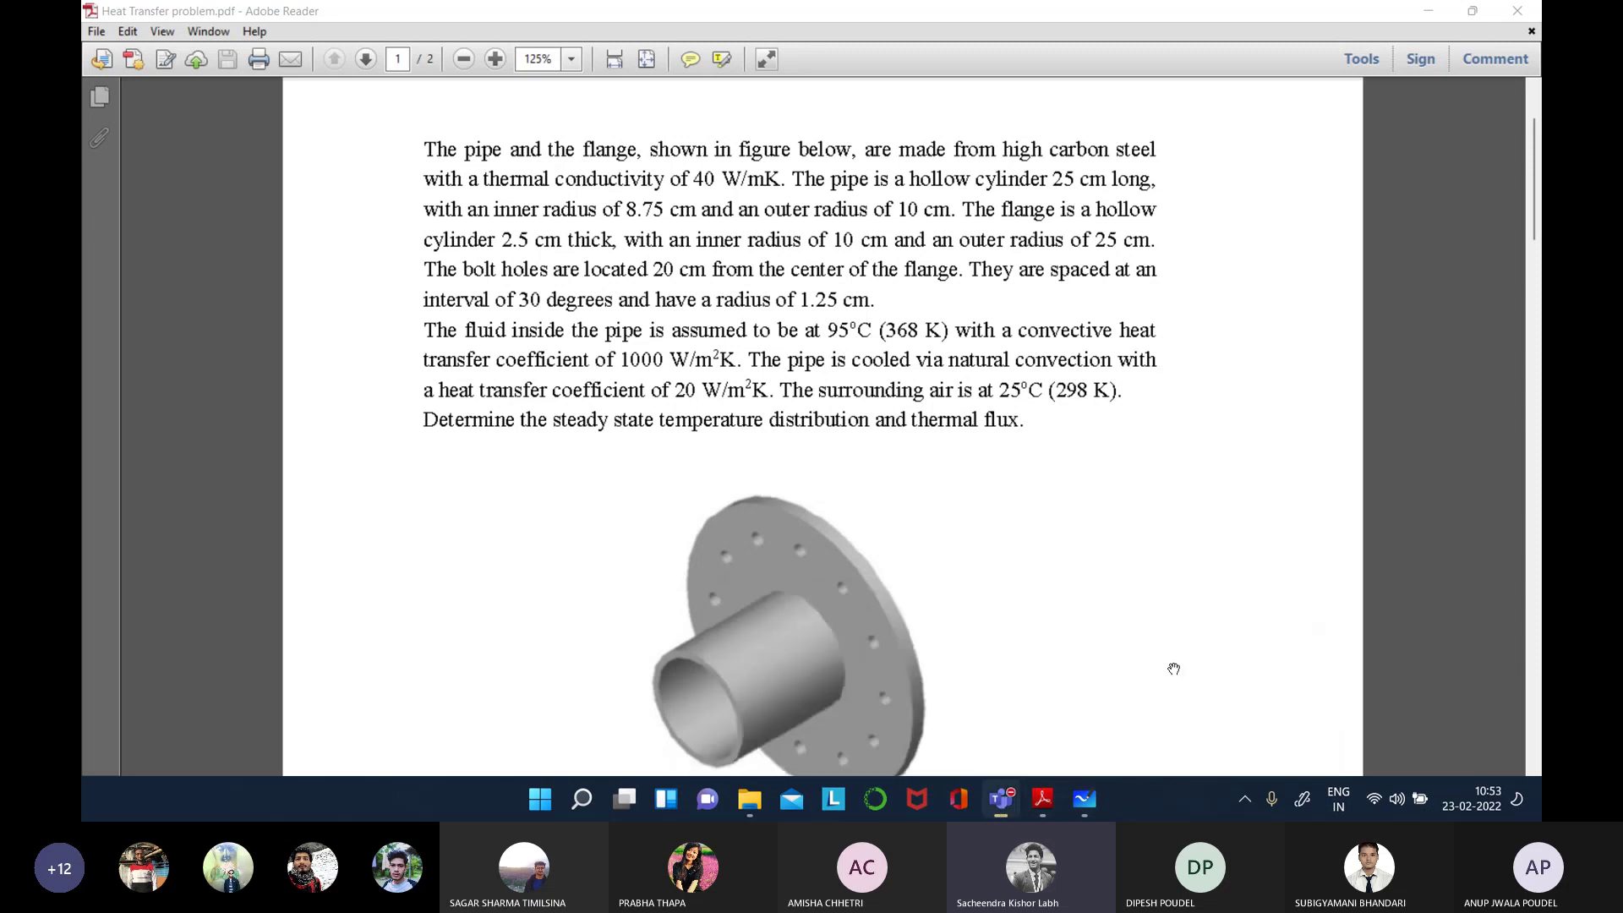
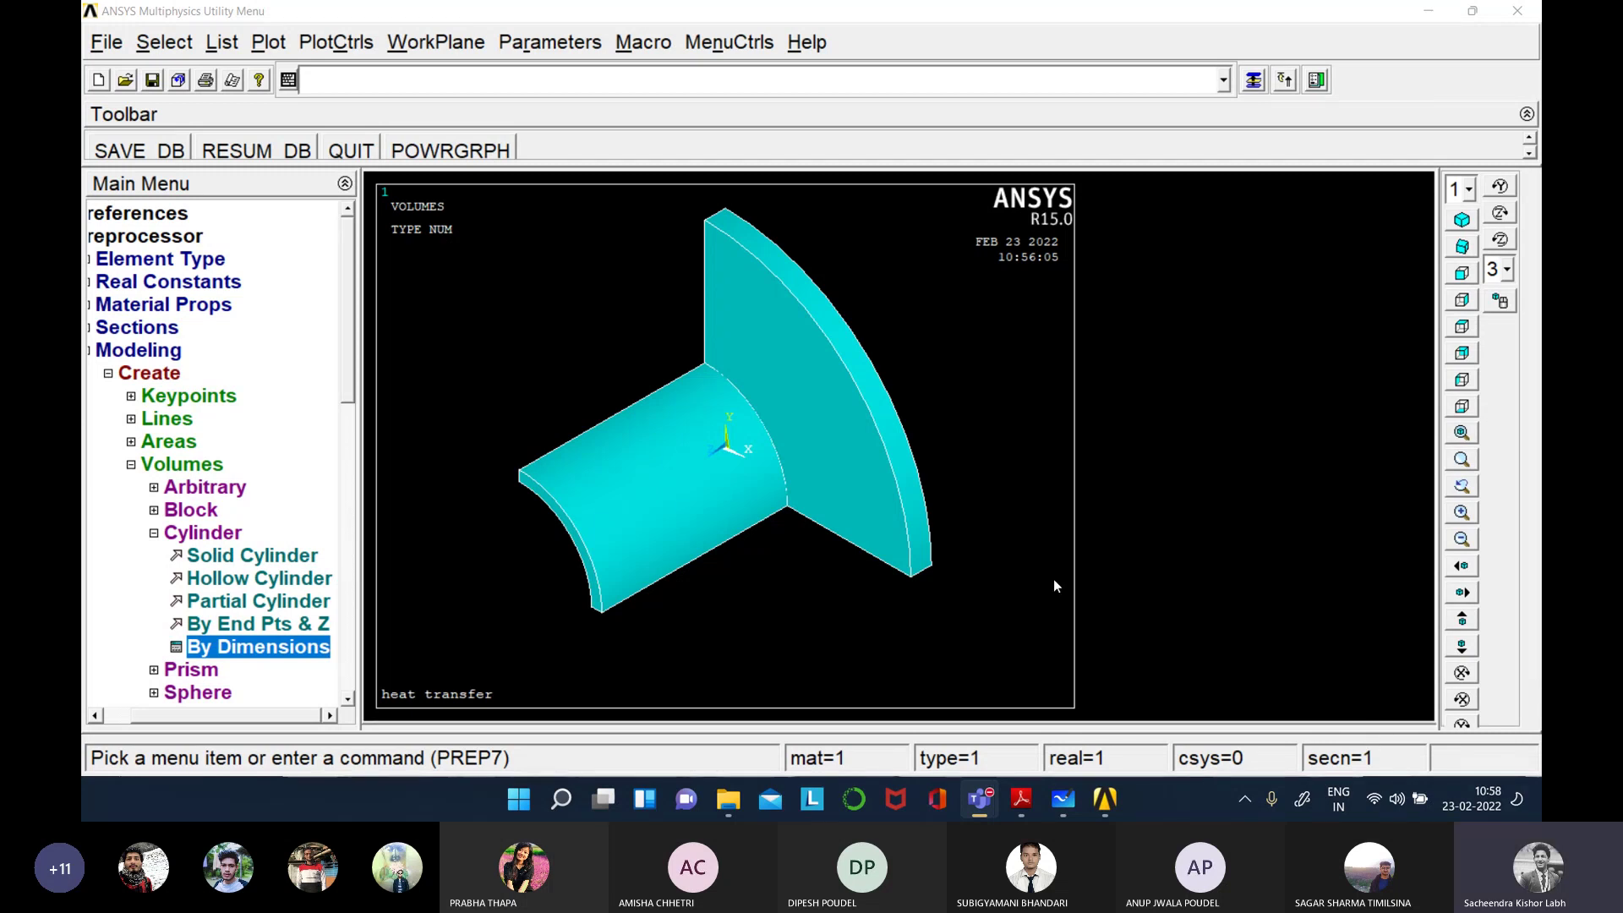
# - Return from the whiteboard sketch to ANSYS and glue all pipe and flange volumes together
pyautogui.click(1070, 812)
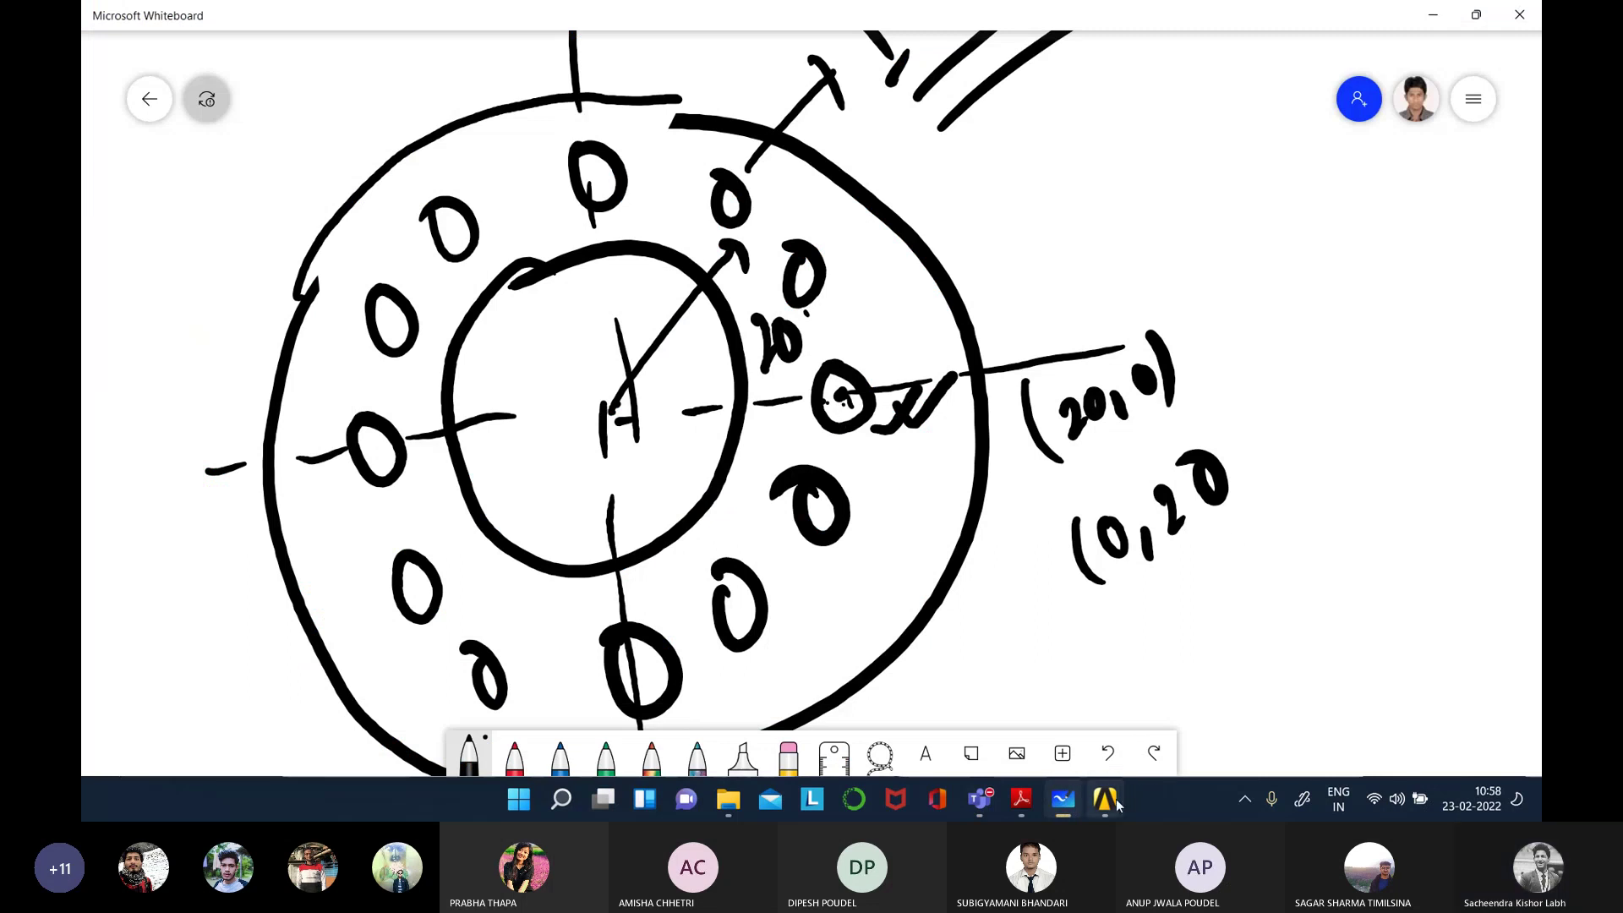
pyautogui.moveTo(1105, 799)
pyautogui.click(1166, 710)
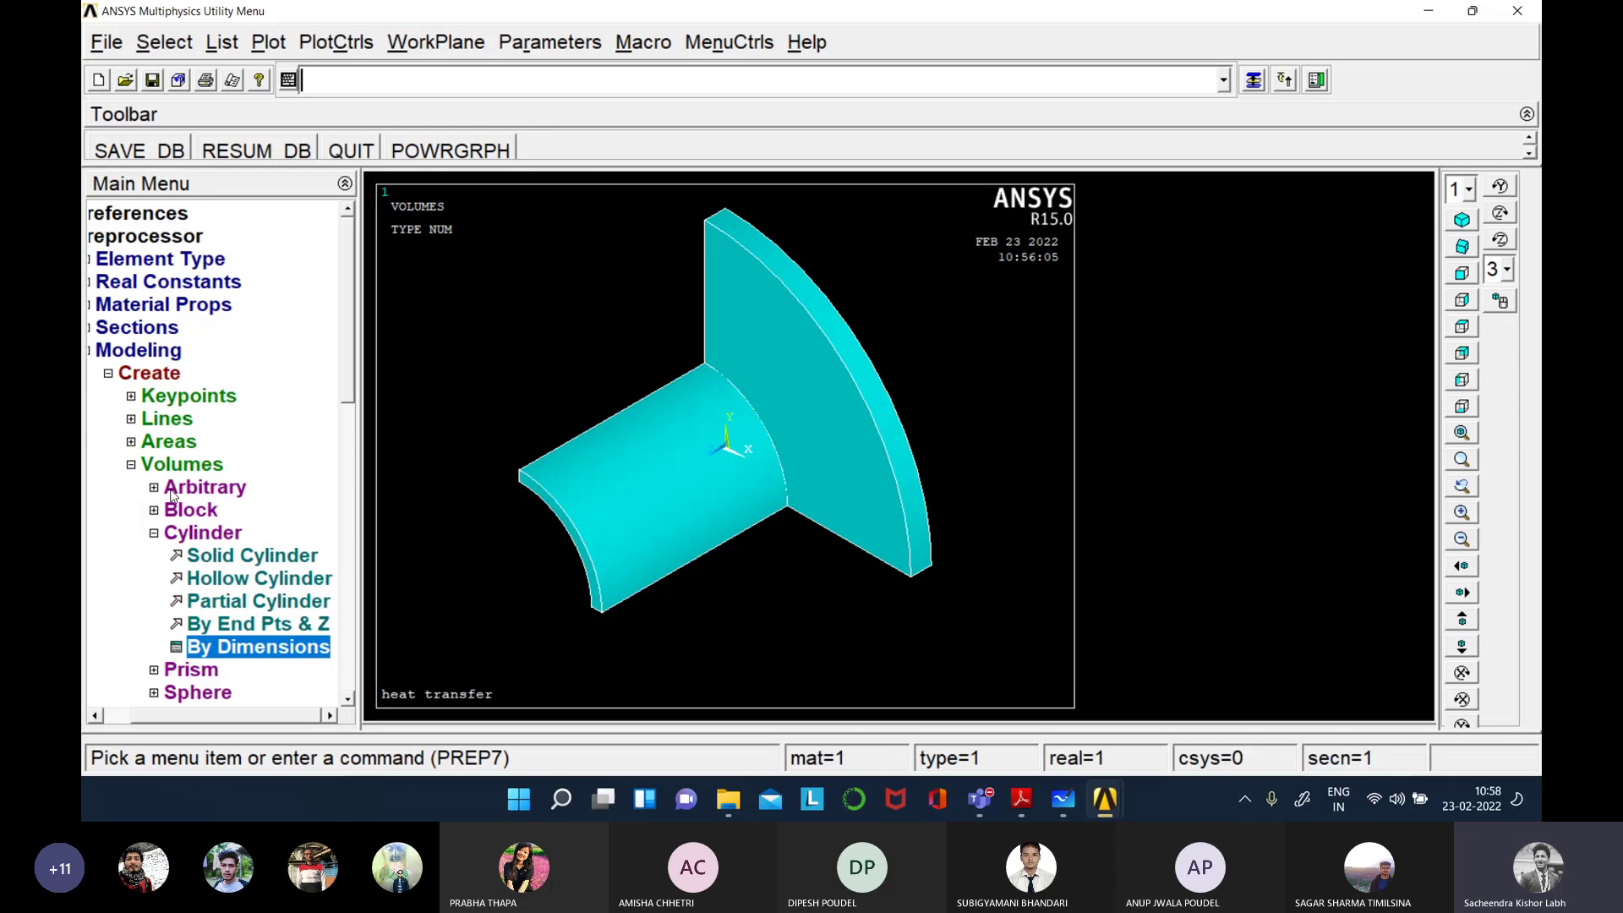
pyautogui.click(149, 465)
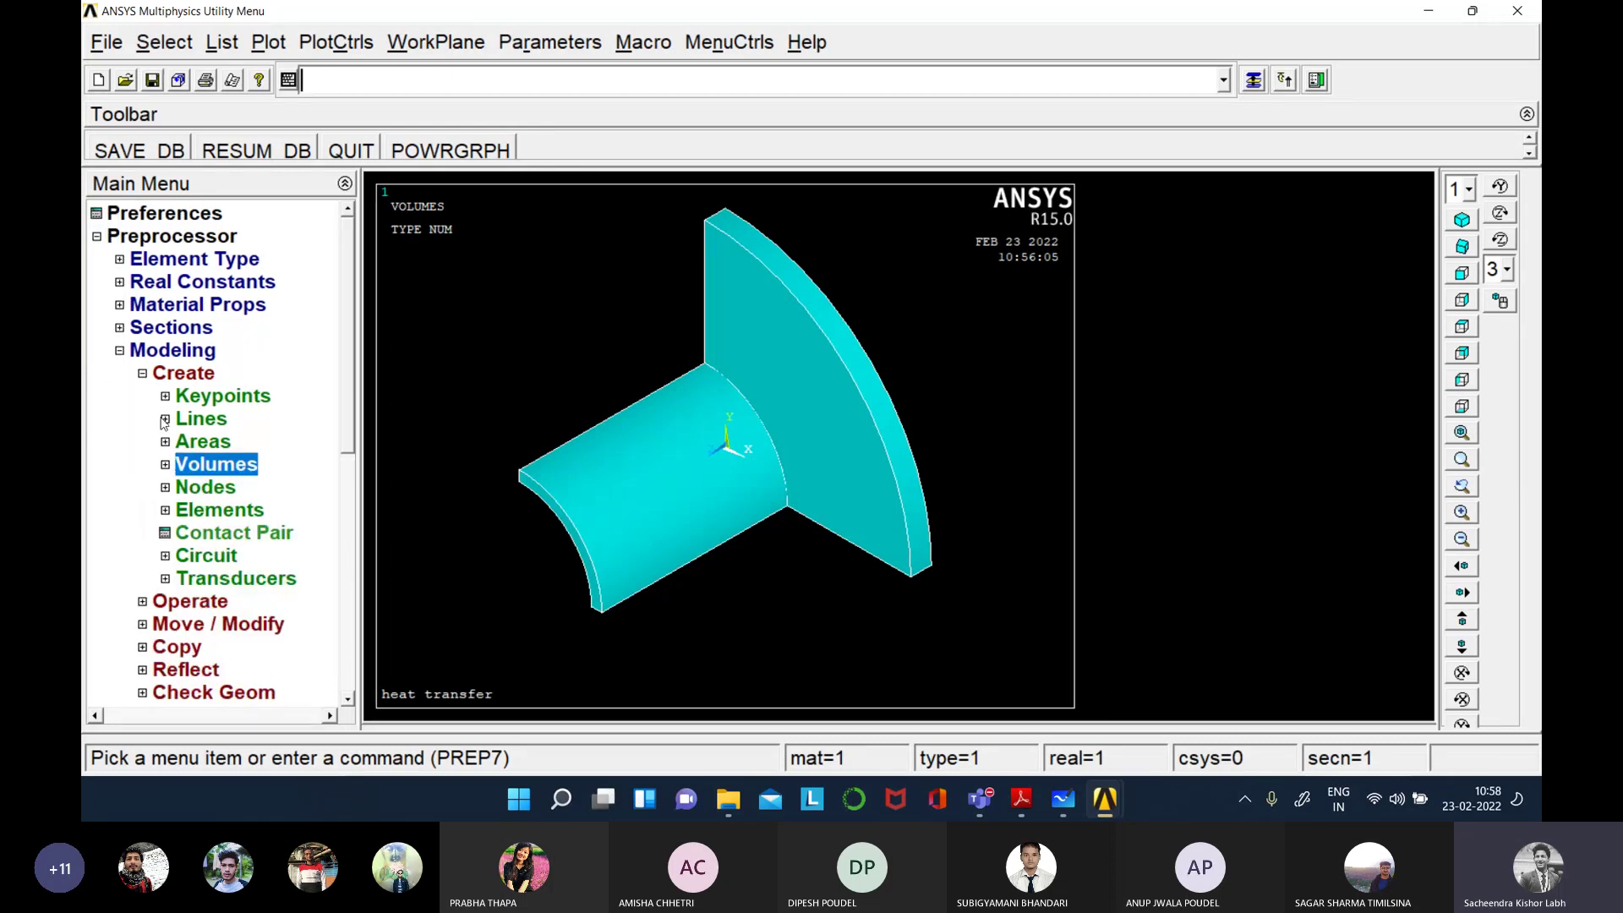
pyautogui.click(190, 602)
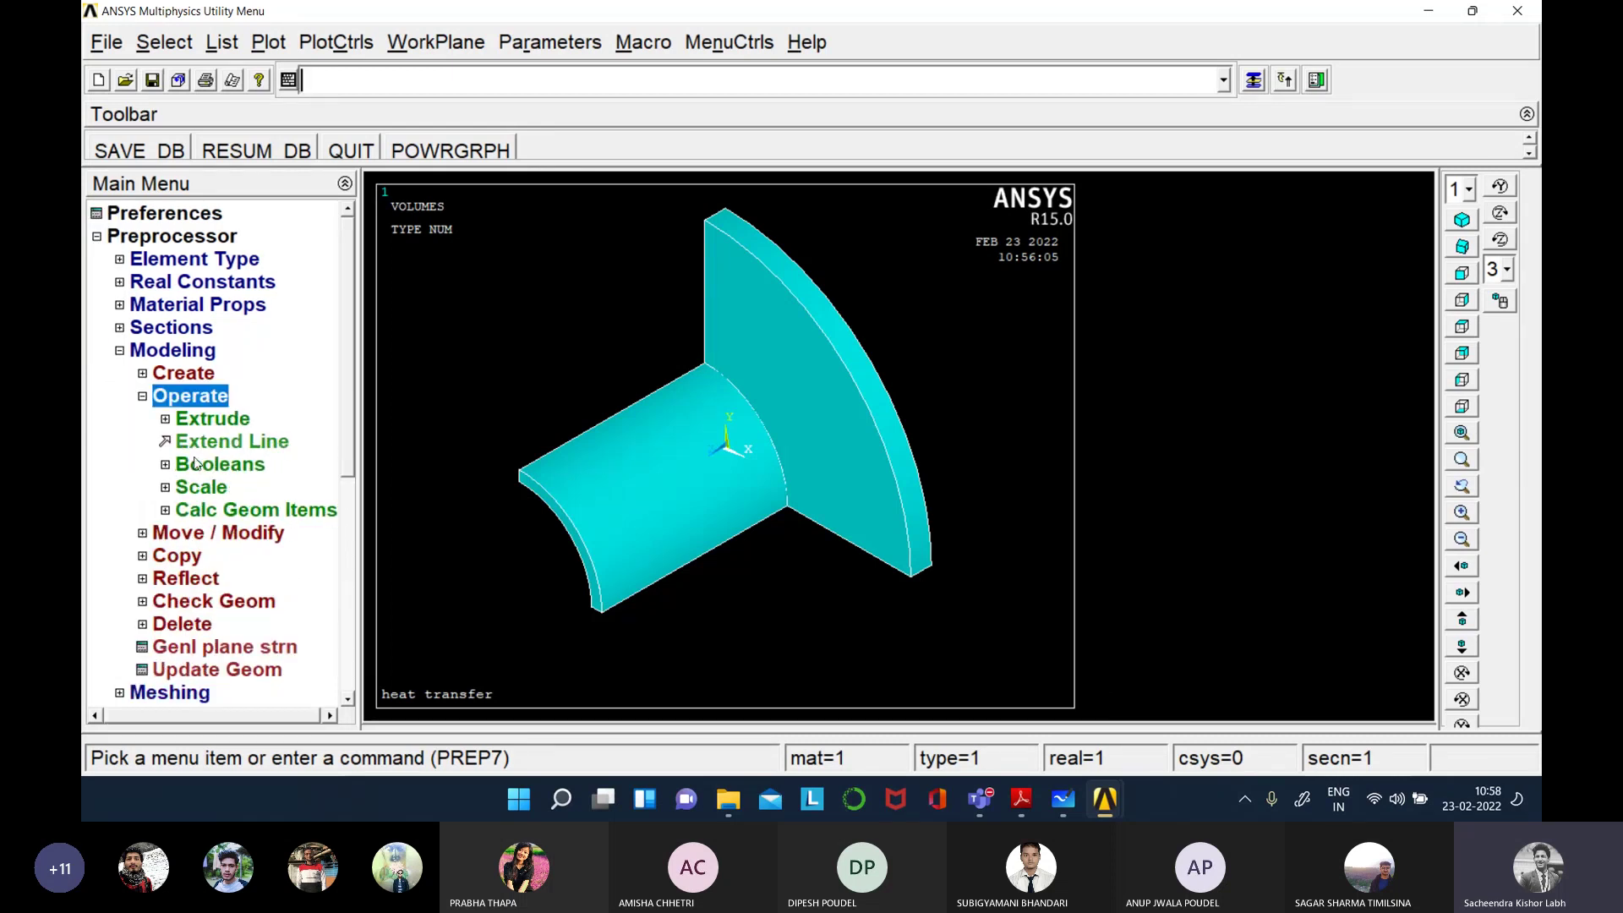
pyautogui.click(194, 463)
pyautogui.click(188, 579)
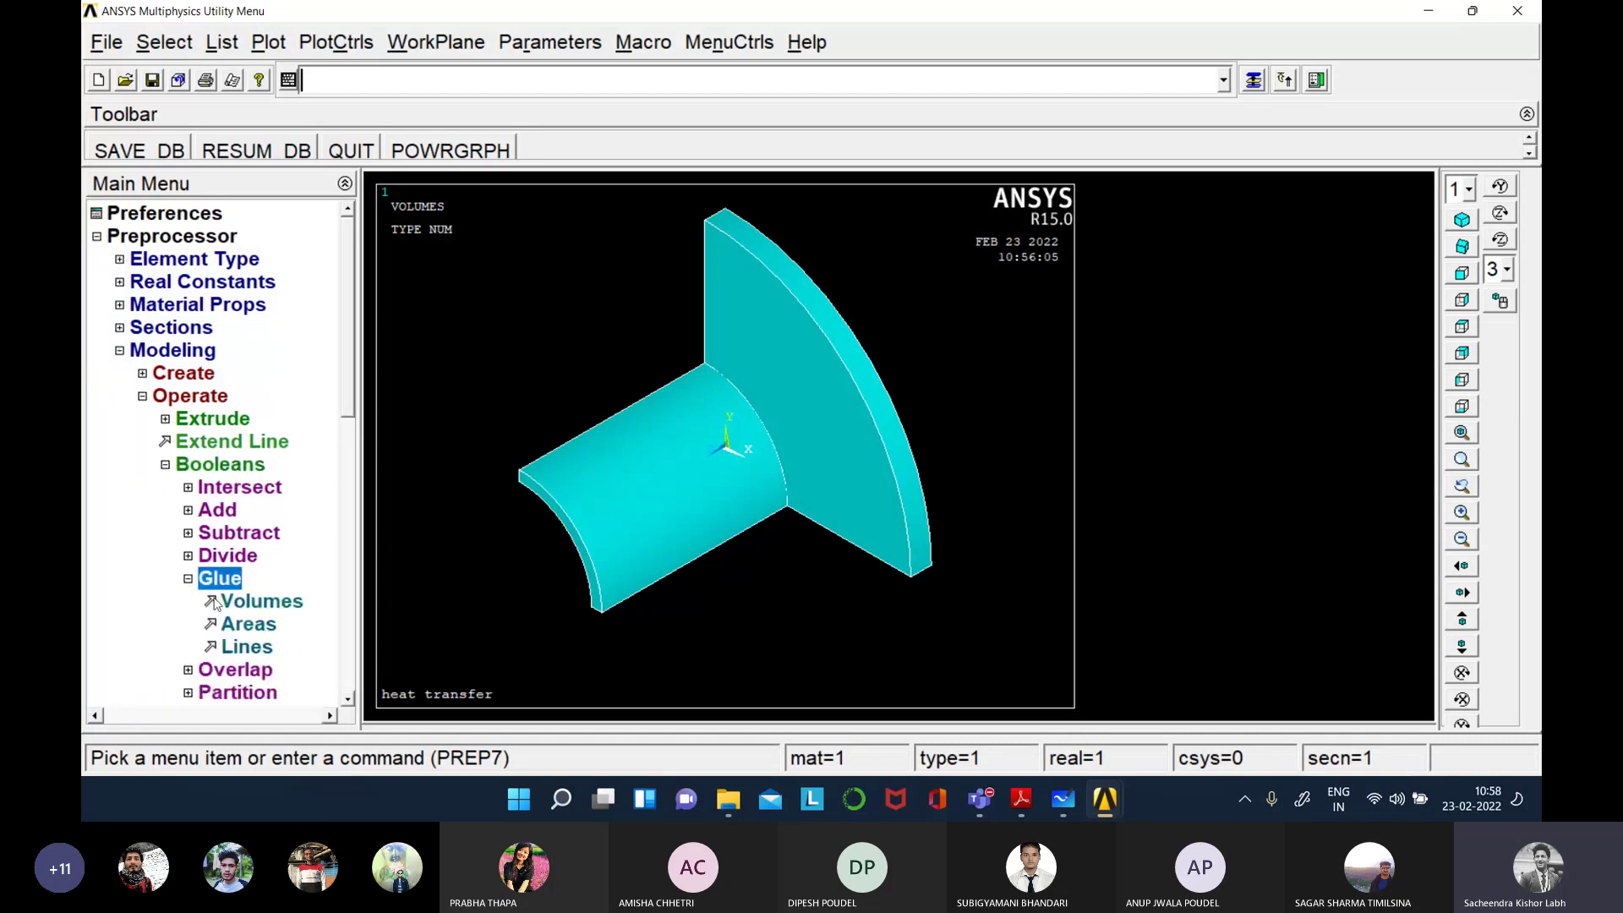
pyautogui.click(221, 601)
pyautogui.click(159, 708)
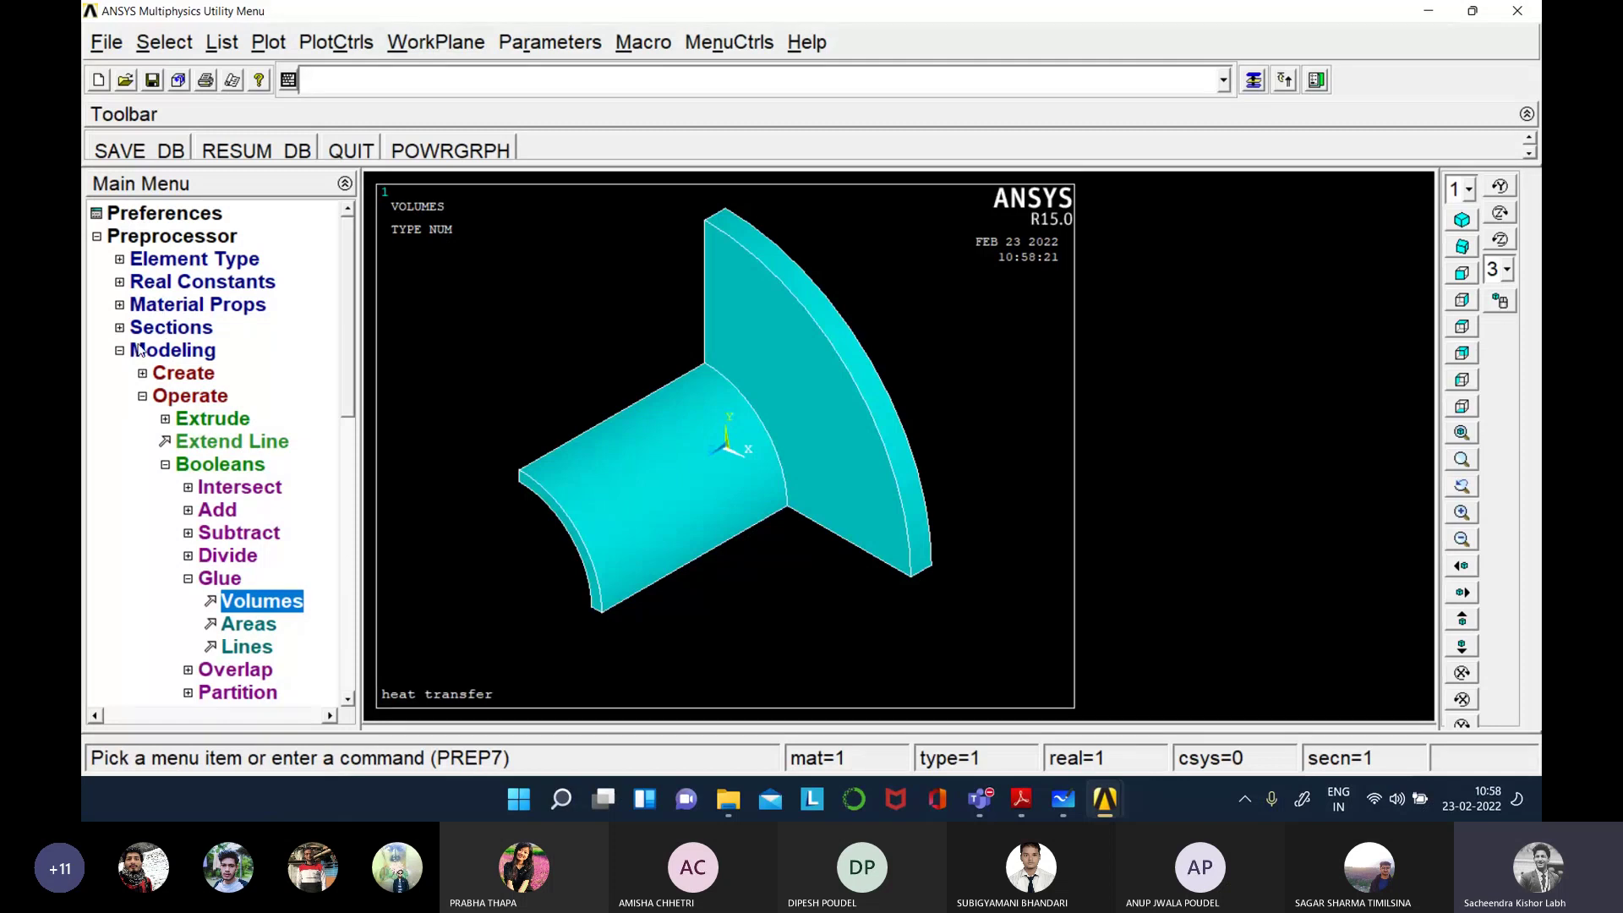
# - Create a solid cylinder centred at WP X 0.2, WP Y 0 with radius 0.0125 and depth 0.05 for the first bolt hole
pyautogui.click(150, 376)
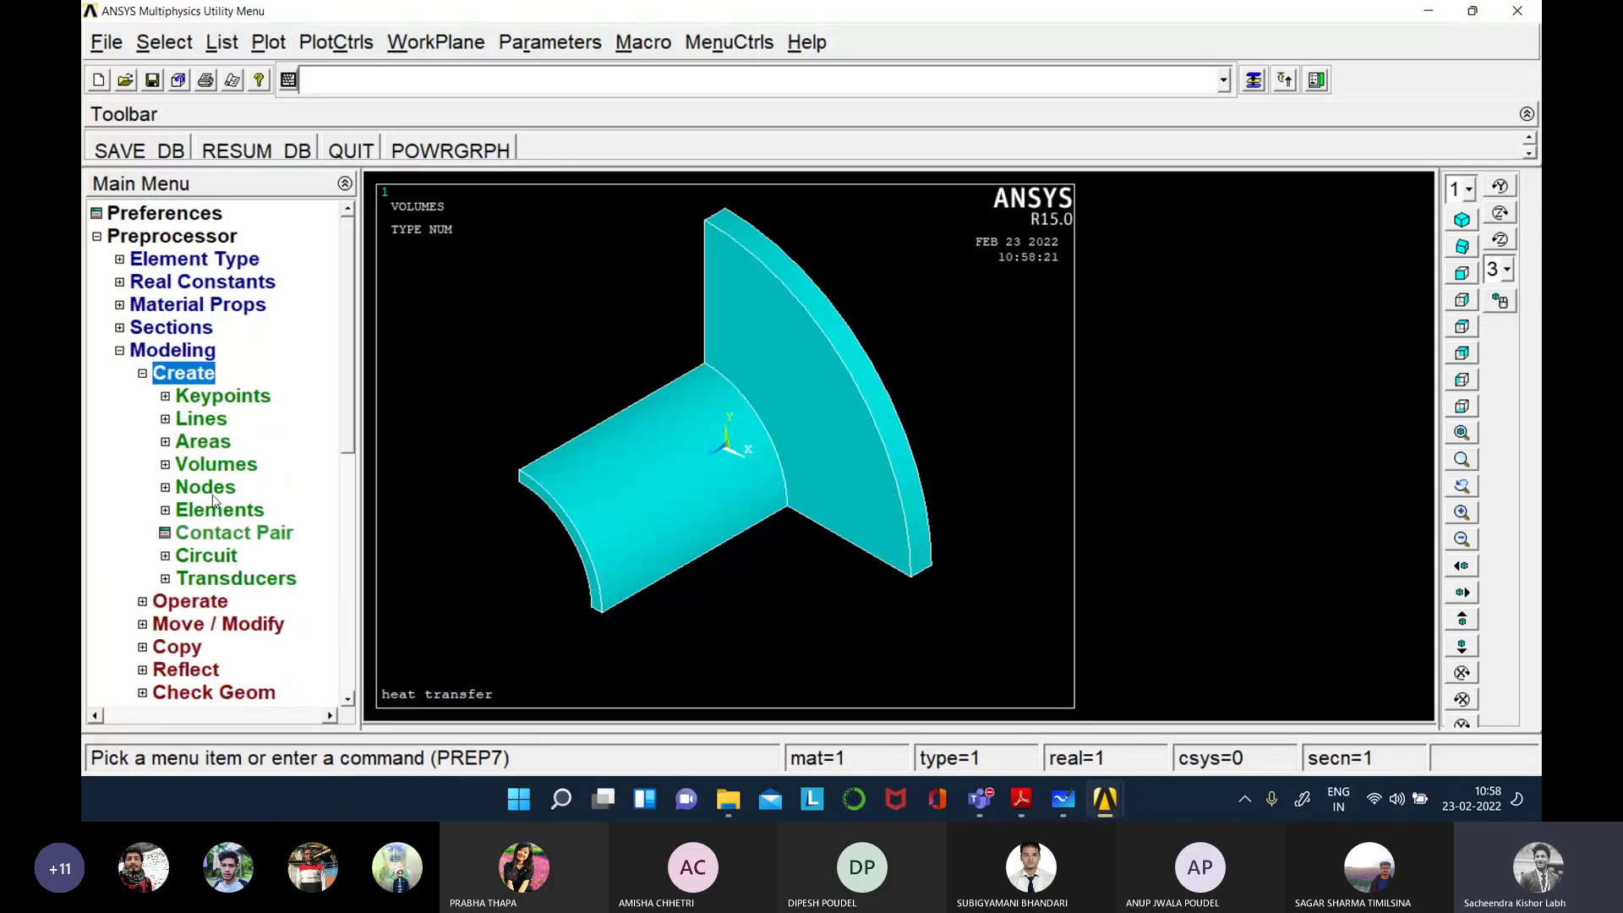
pyautogui.click(203, 469)
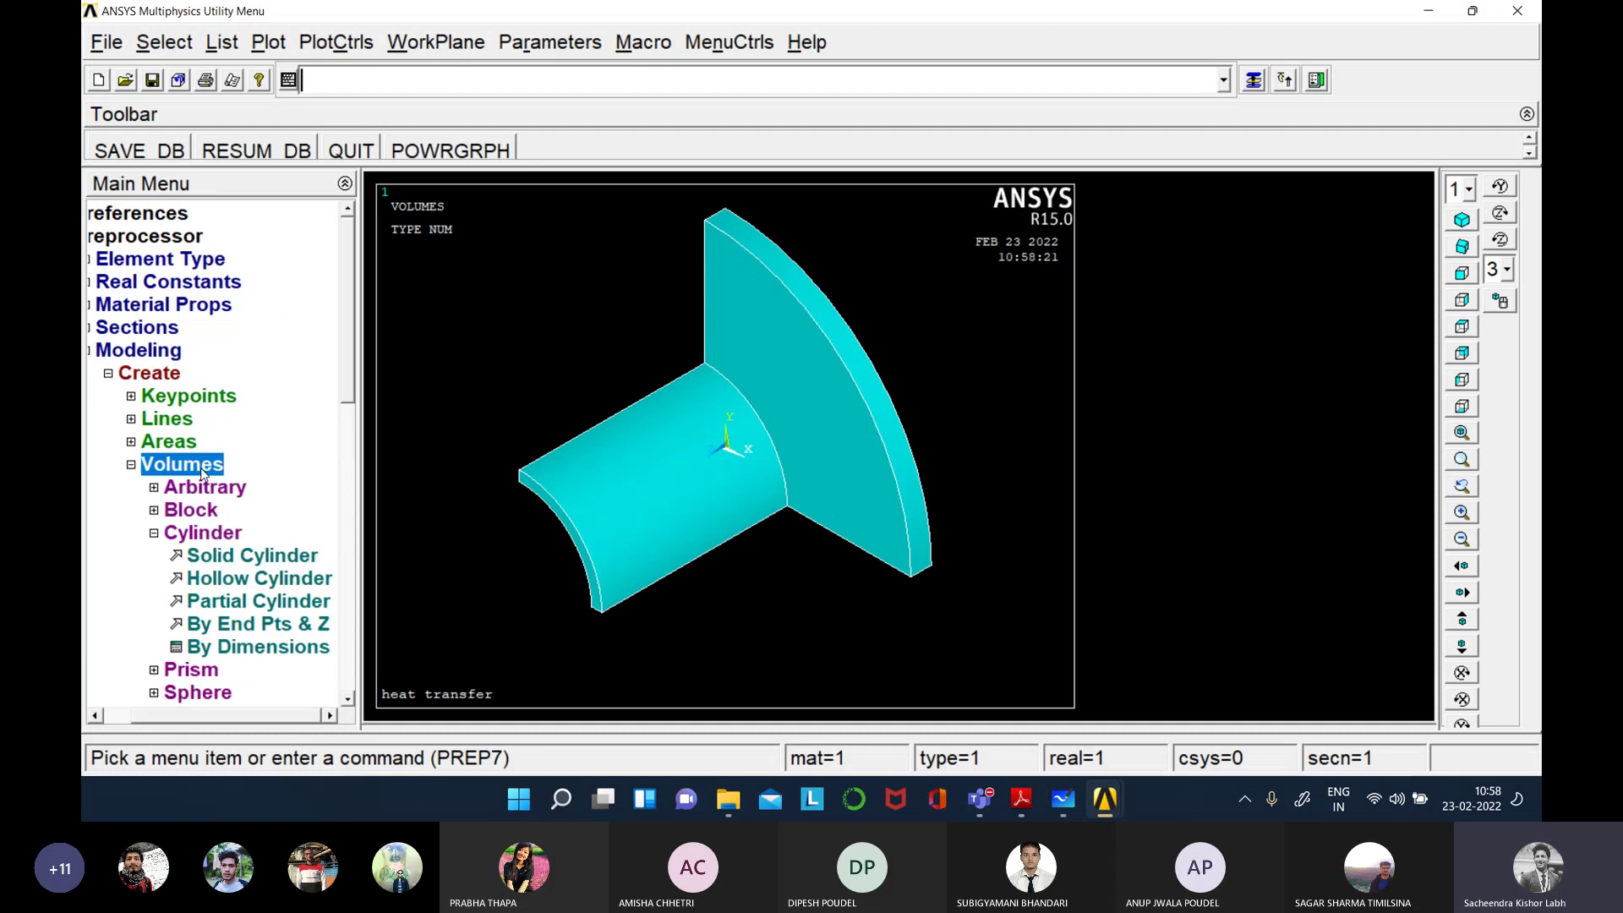
pyautogui.click(191, 558)
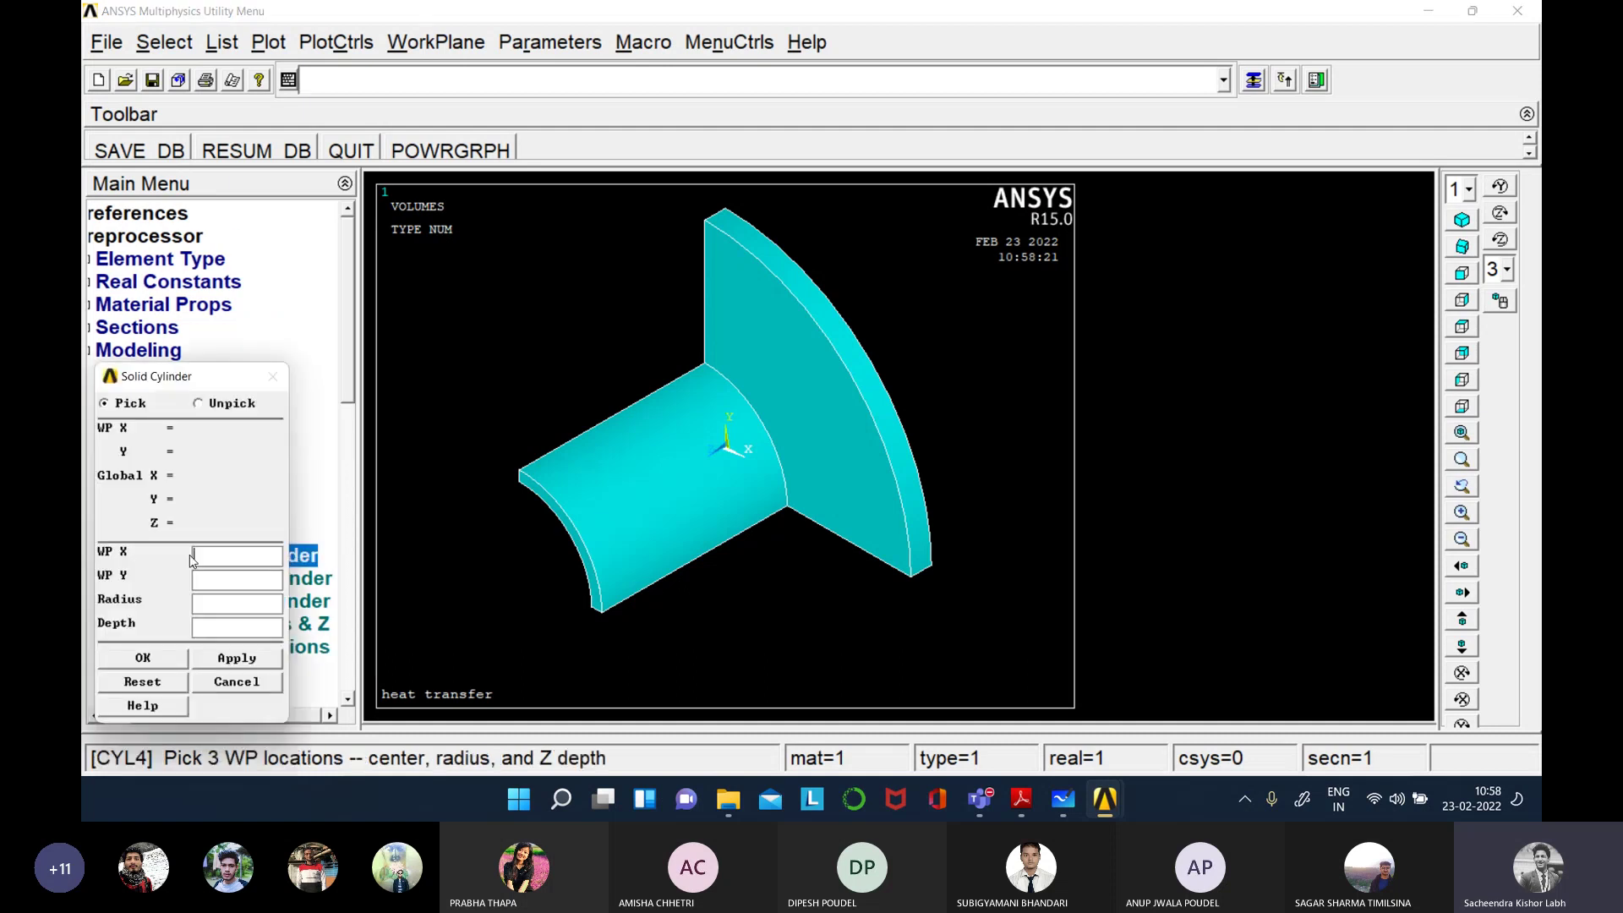
pyautogui.moveTo(211, 383); pyautogui.dragTo(259, 340)
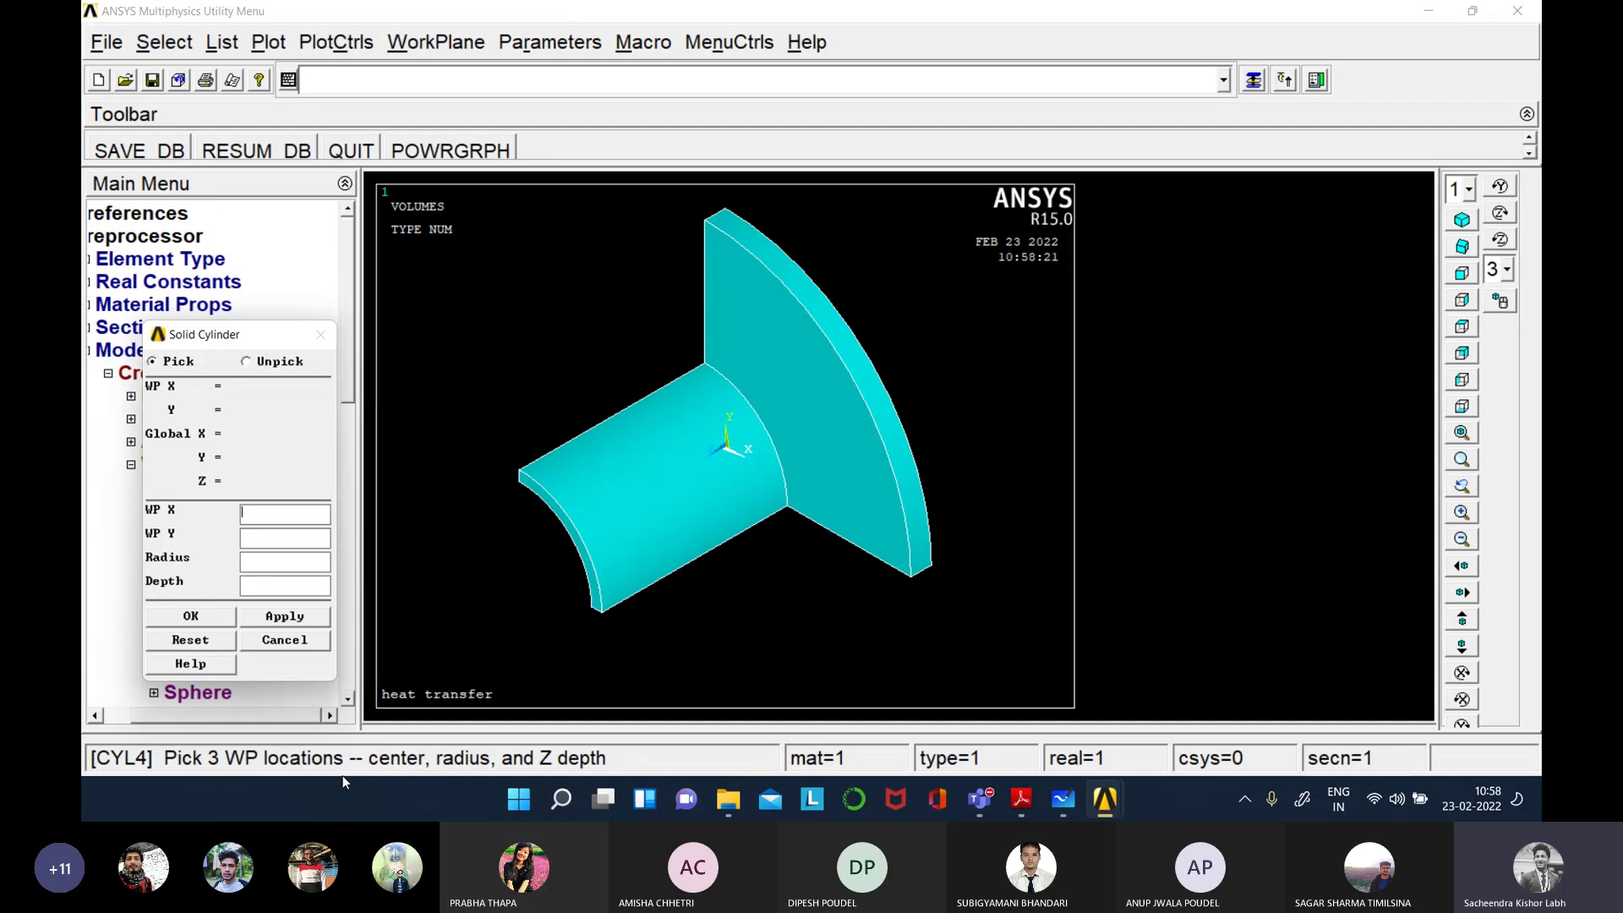
pyautogui.write('0.')
pyautogui.write('2')
pyautogui.write('0')
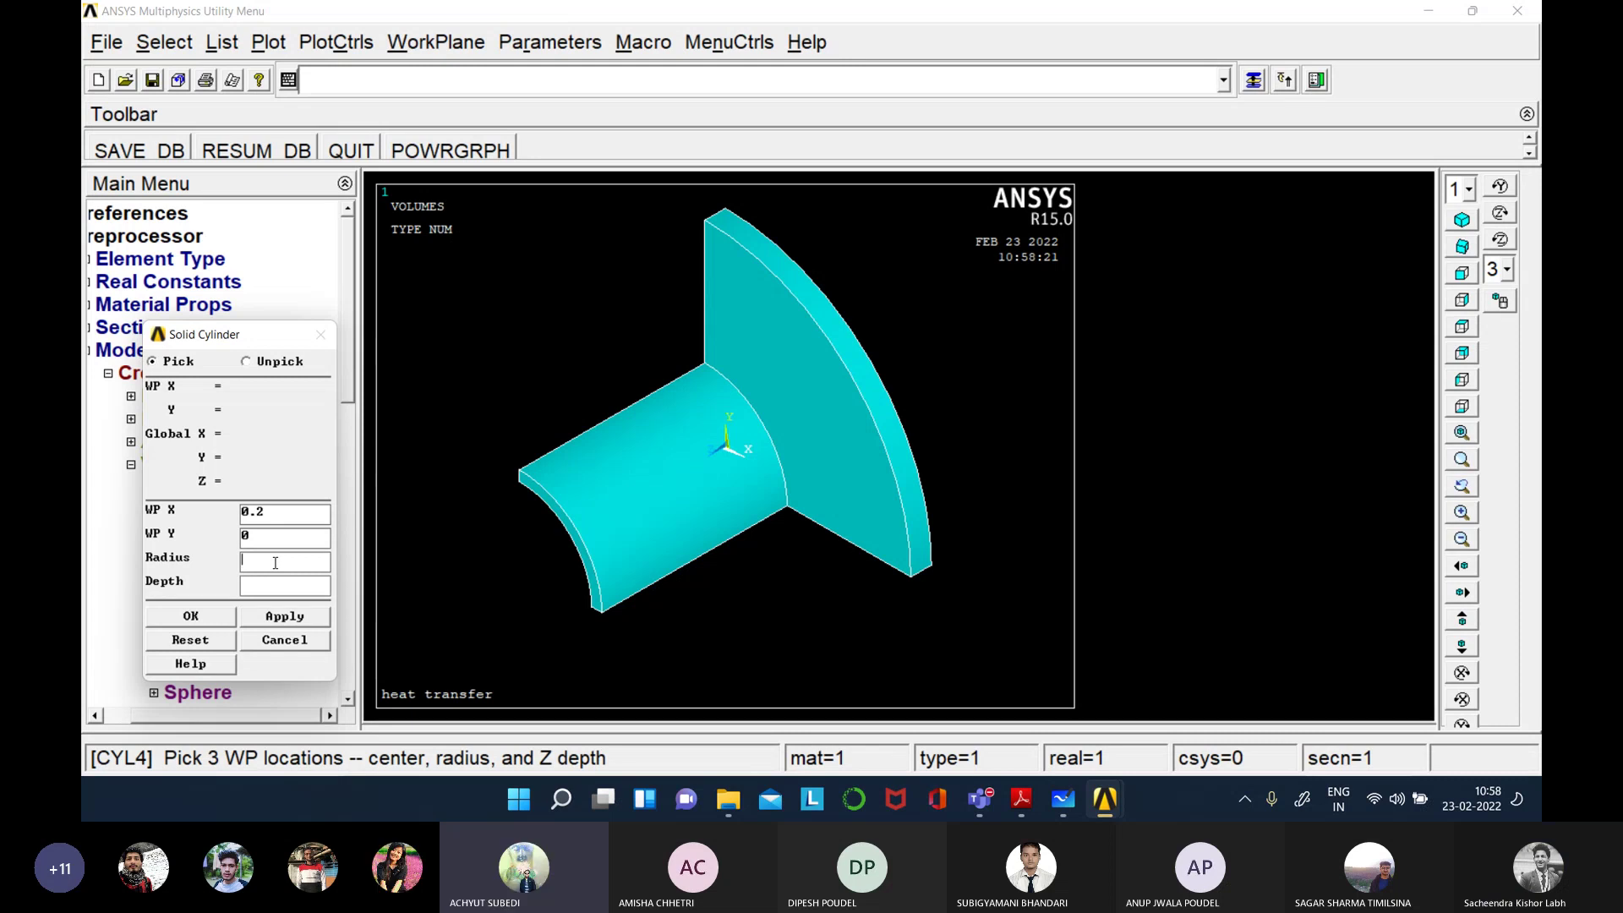
pyautogui.write('0.125')
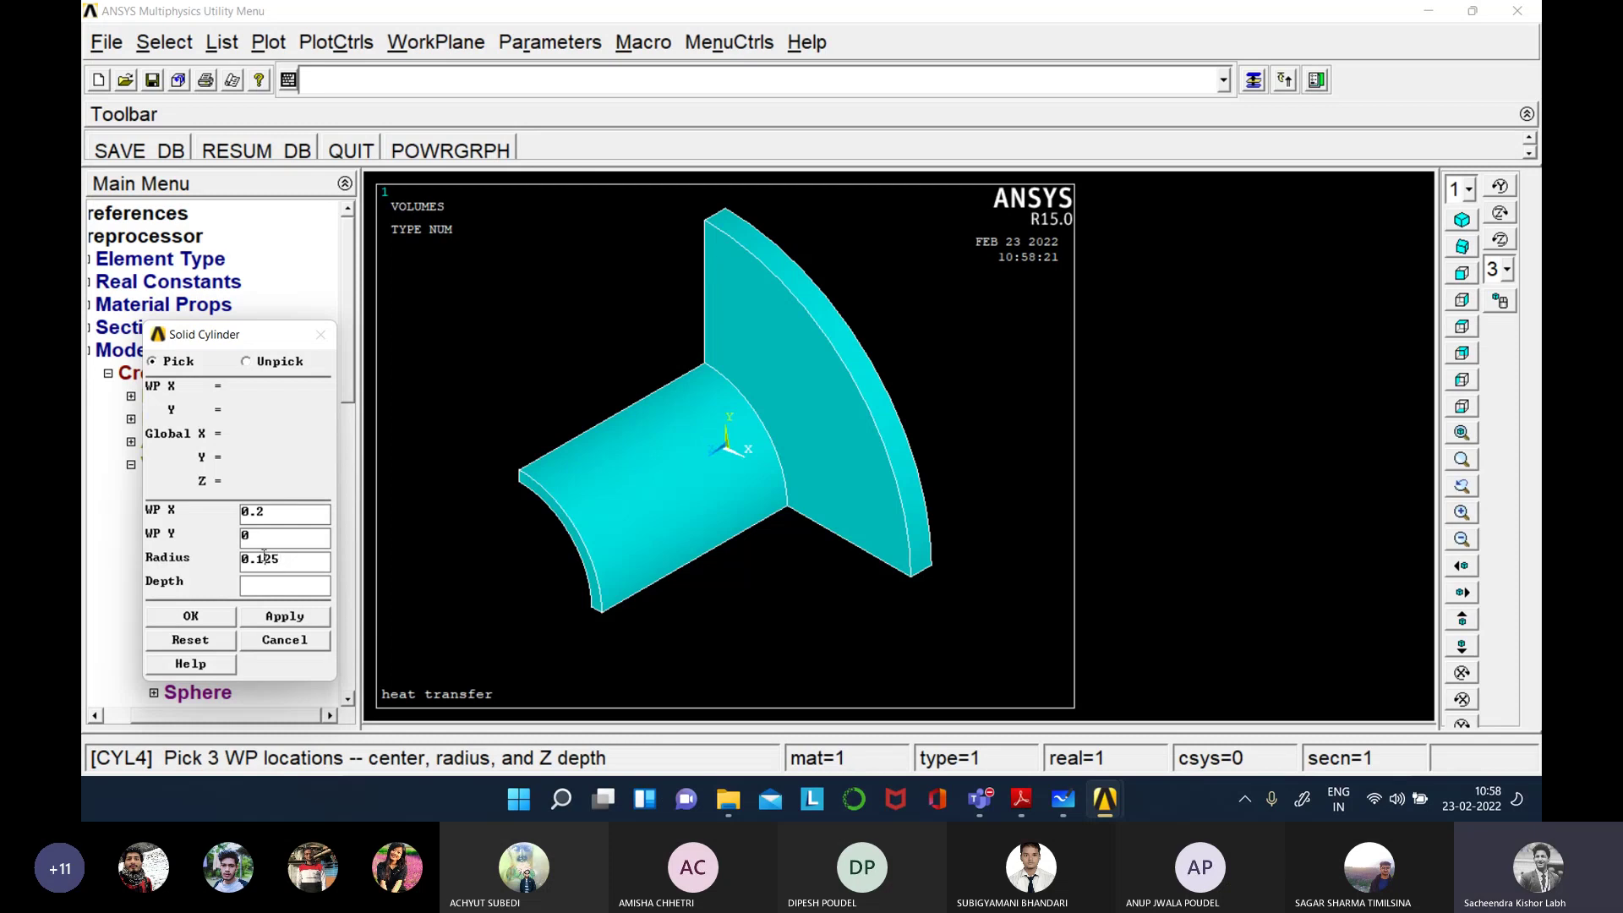
pyautogui.write('0')
pyautogui.write('0.05')
pyautogui.click(203, 618)
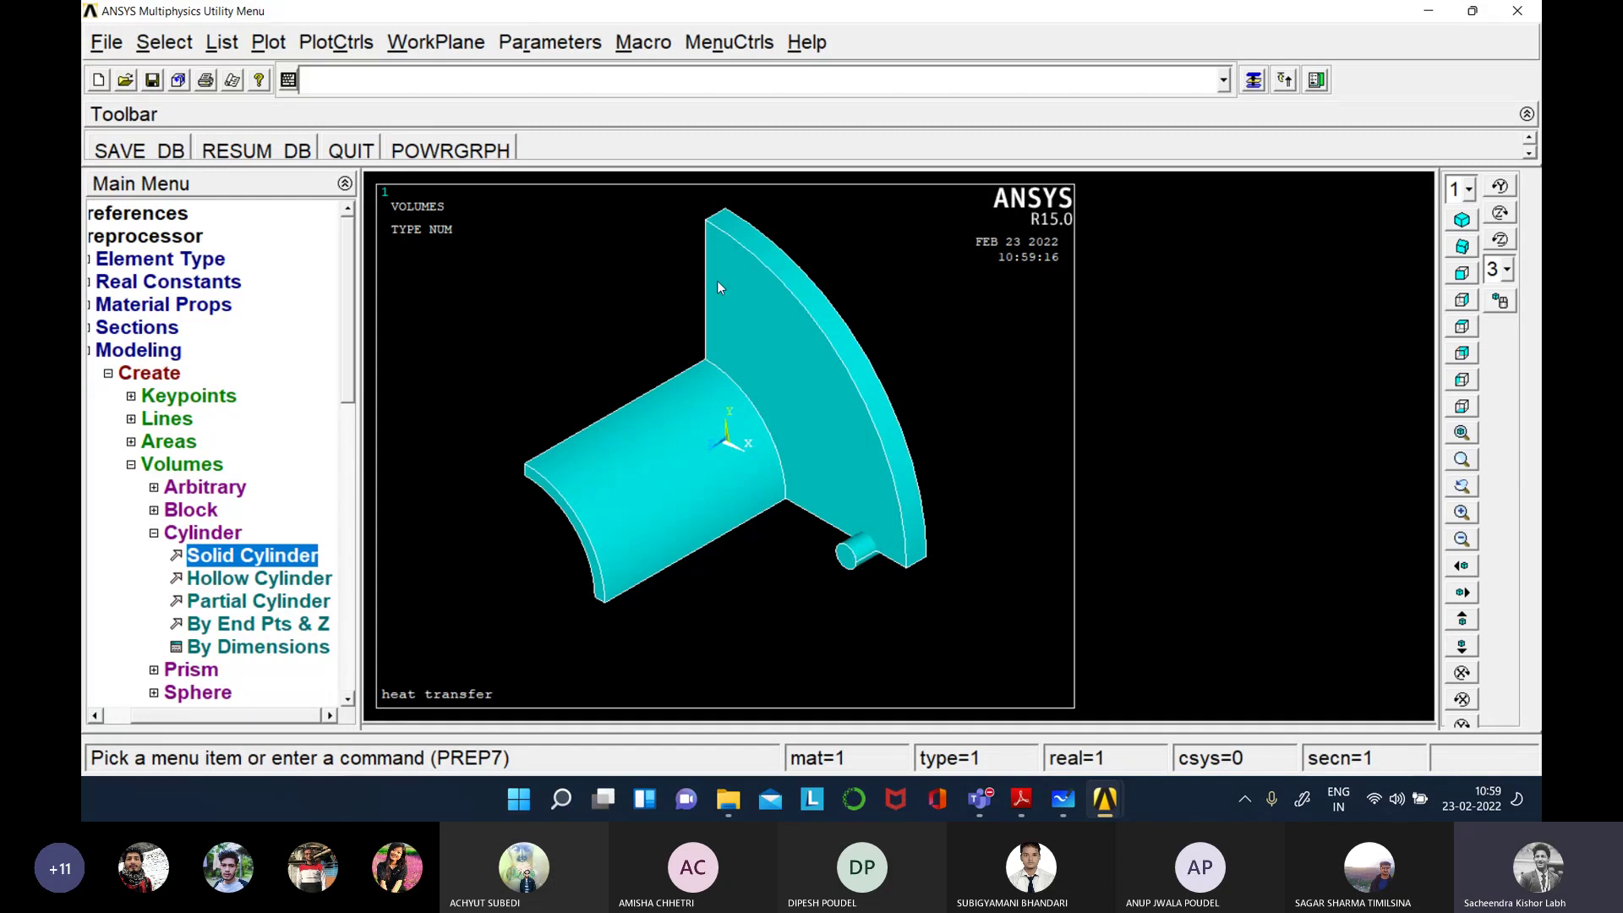
# - Change the active coordinate system to Global Cylindrical
pyautogui.click(154, 533)
pyautogui.click(166, 464)
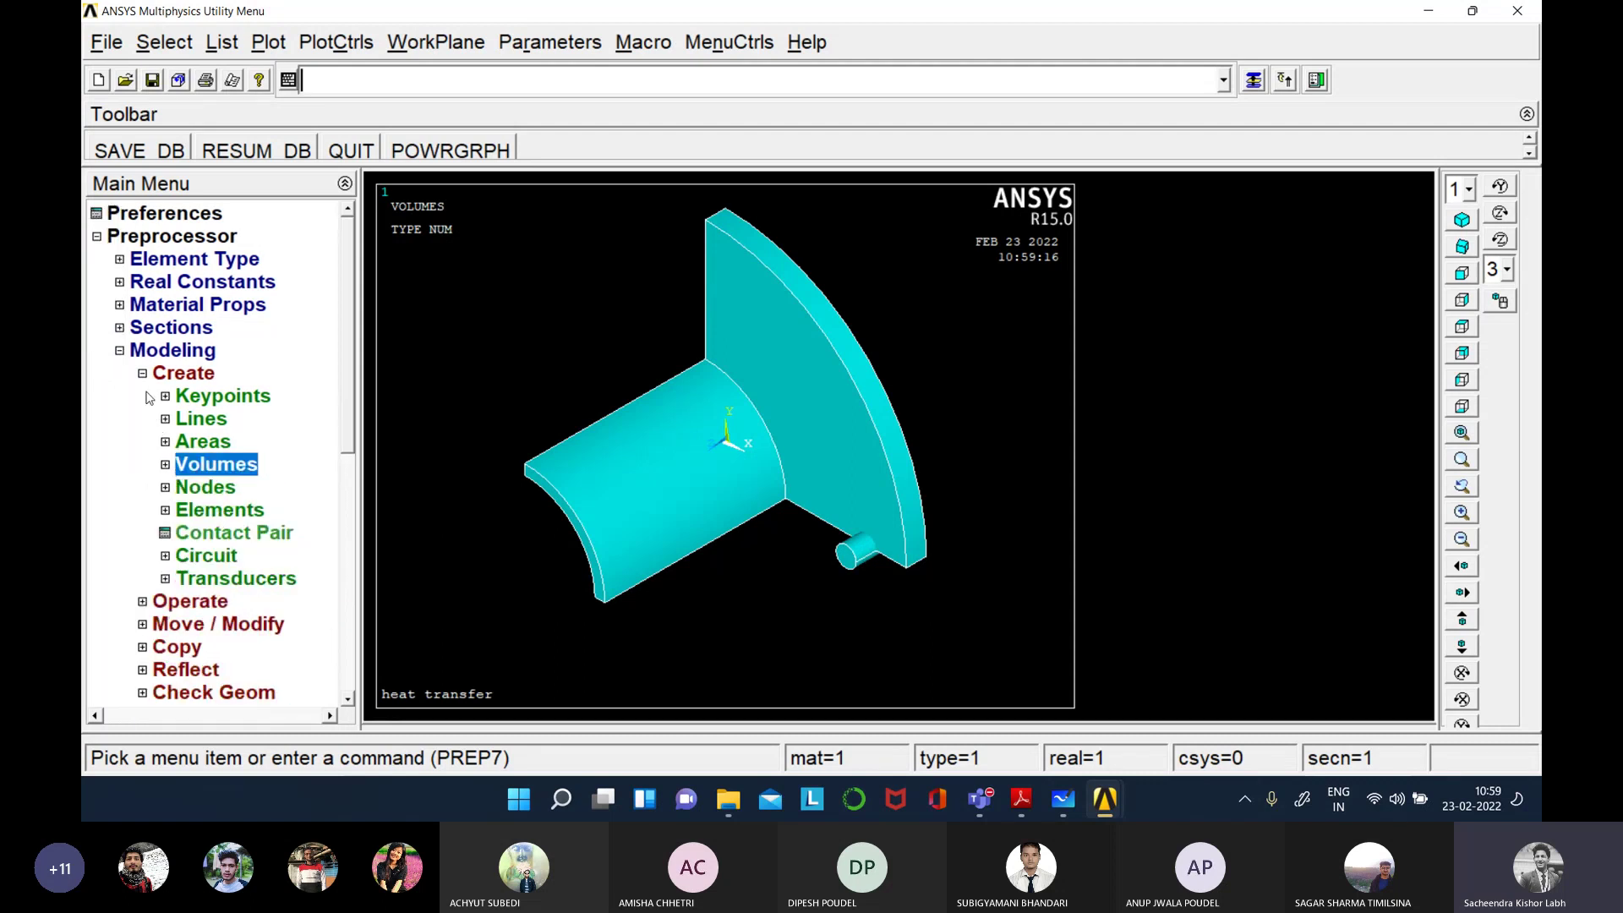
pyautogui.click(143, 373)
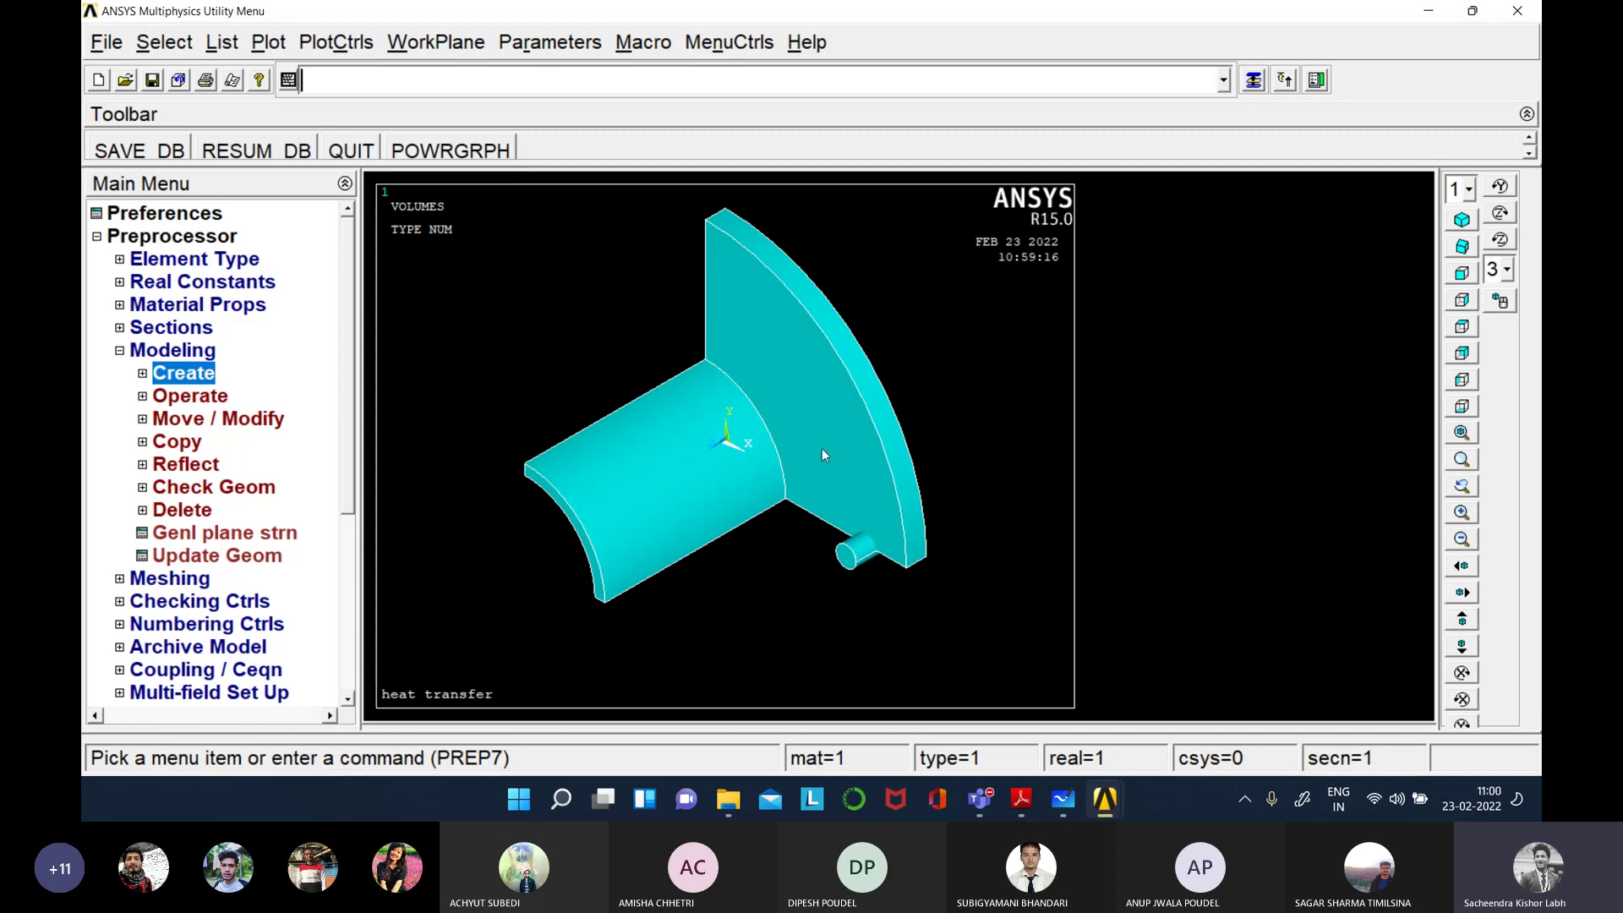
pyautogui.click(440, 44)
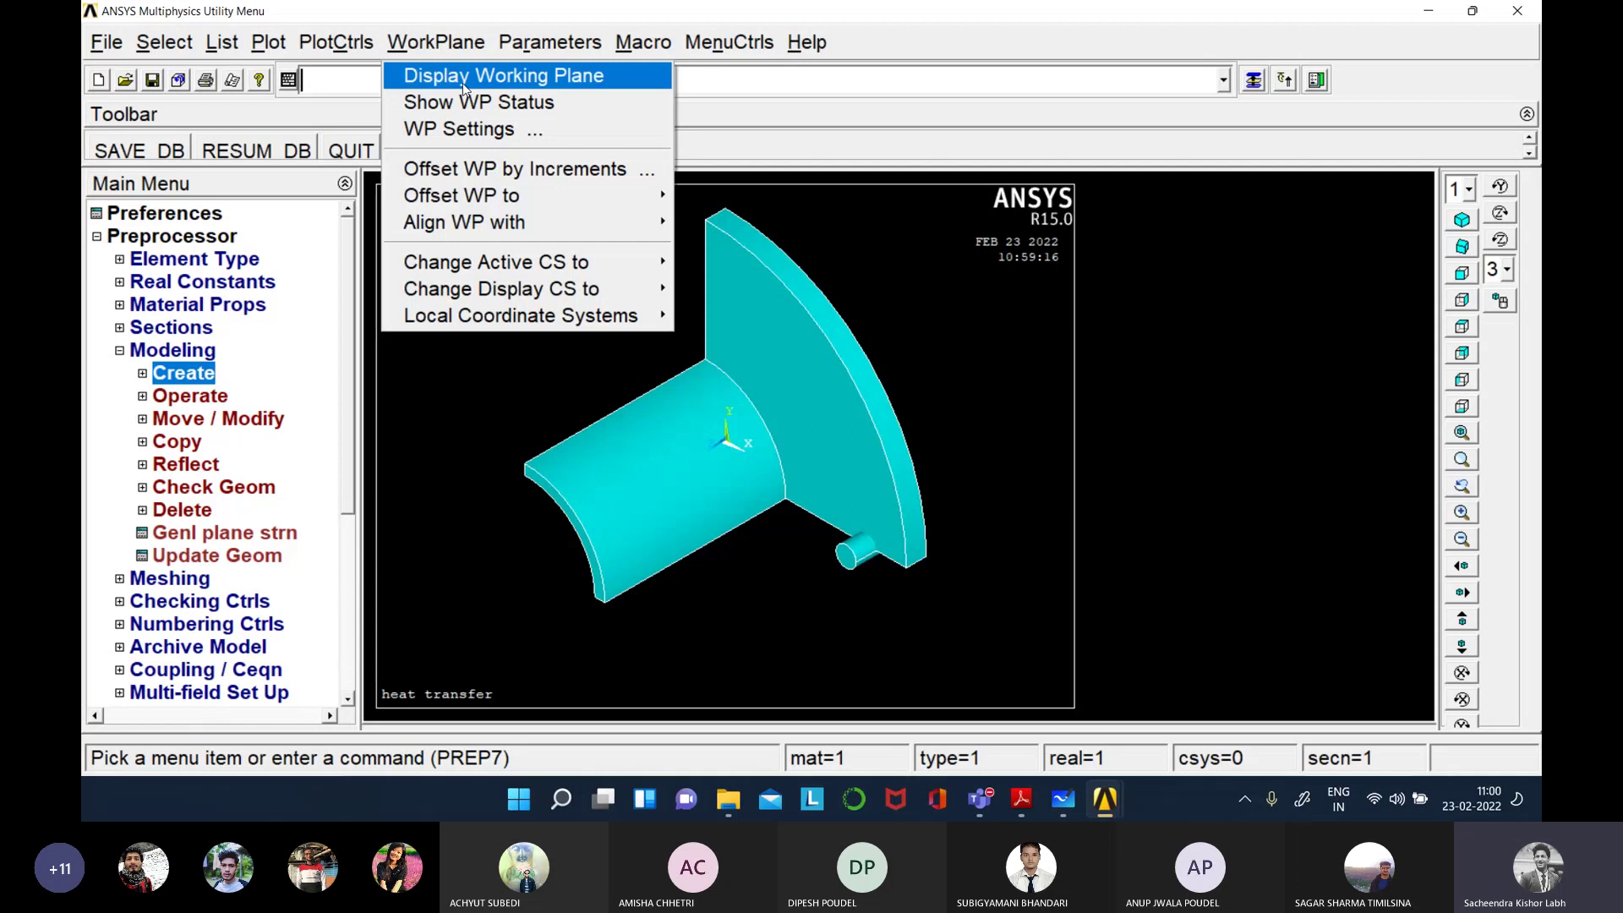
pyautogui.moveTo(534, 253)
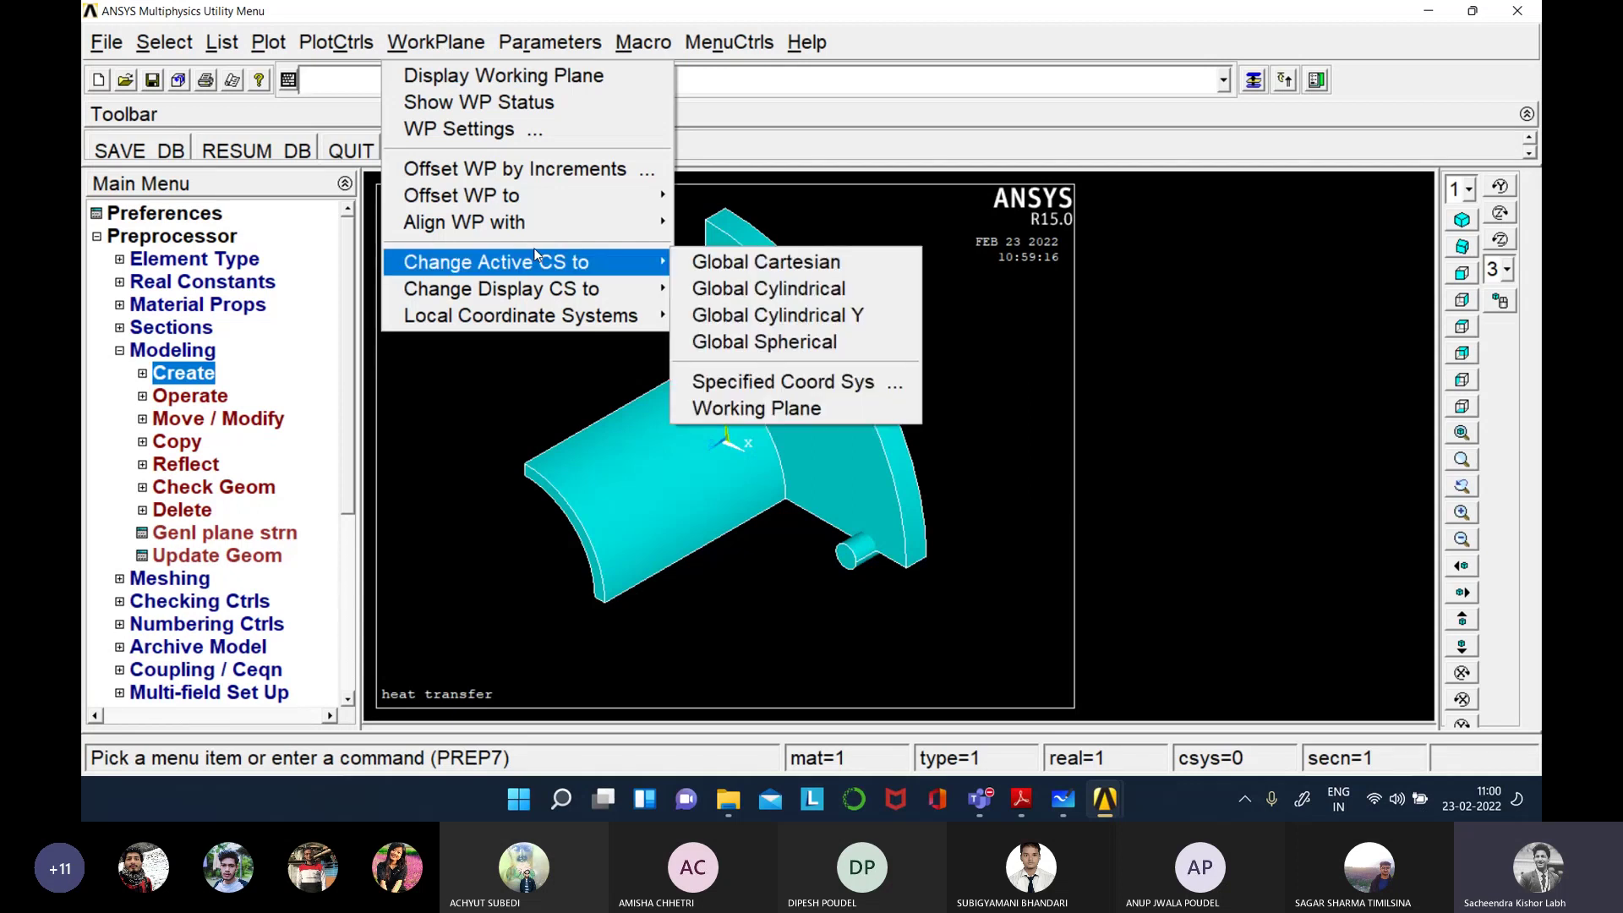
pyautogui.click(705, 286)
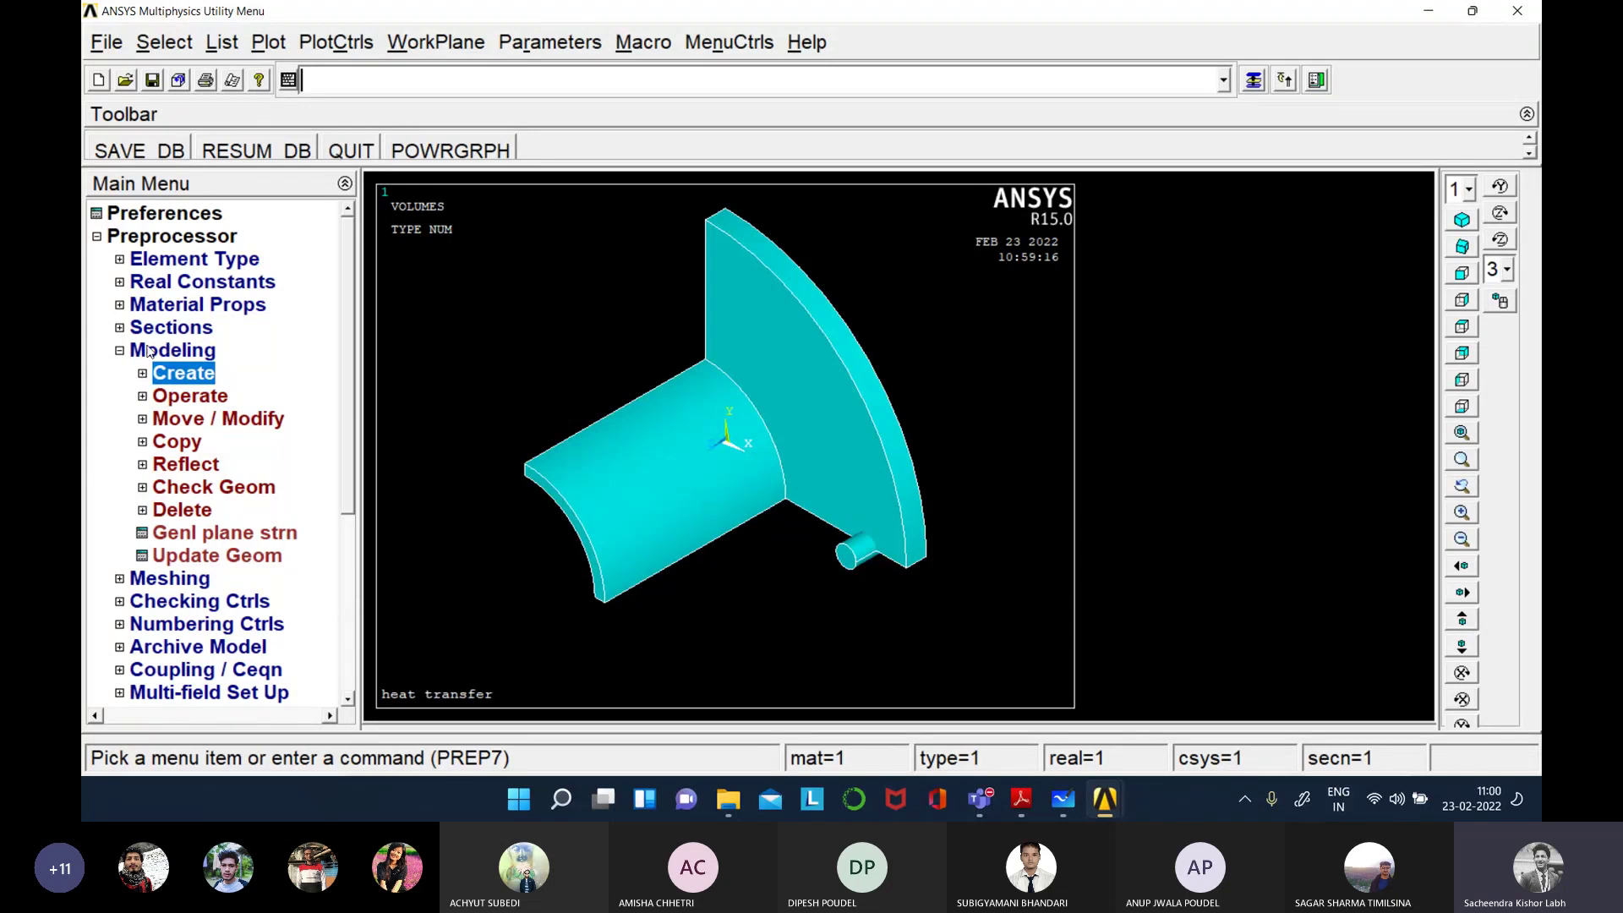
# - Copy the bolt-hole cylinder with 4 copies including the original, using an X-offset of 0, Y-offset of 30 and Z-offset of 0
pyautogui.click(142, 442)
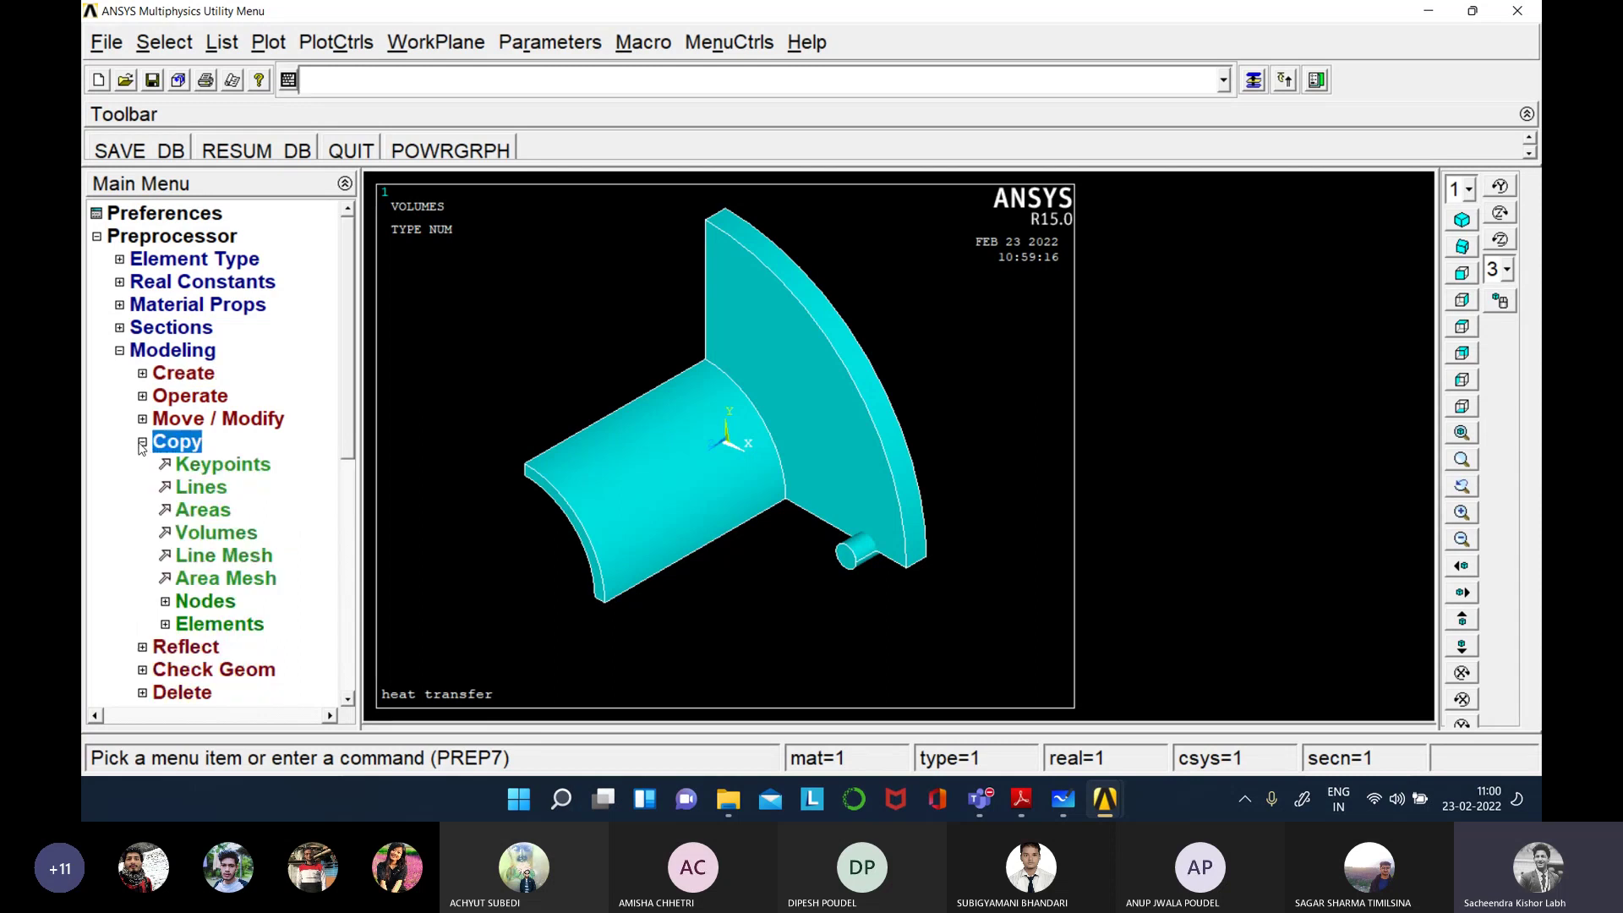
pyautogui.click(217, 534)
pyautogui.moveTo(188, 385); pyautogui.dragTo(314, 306)
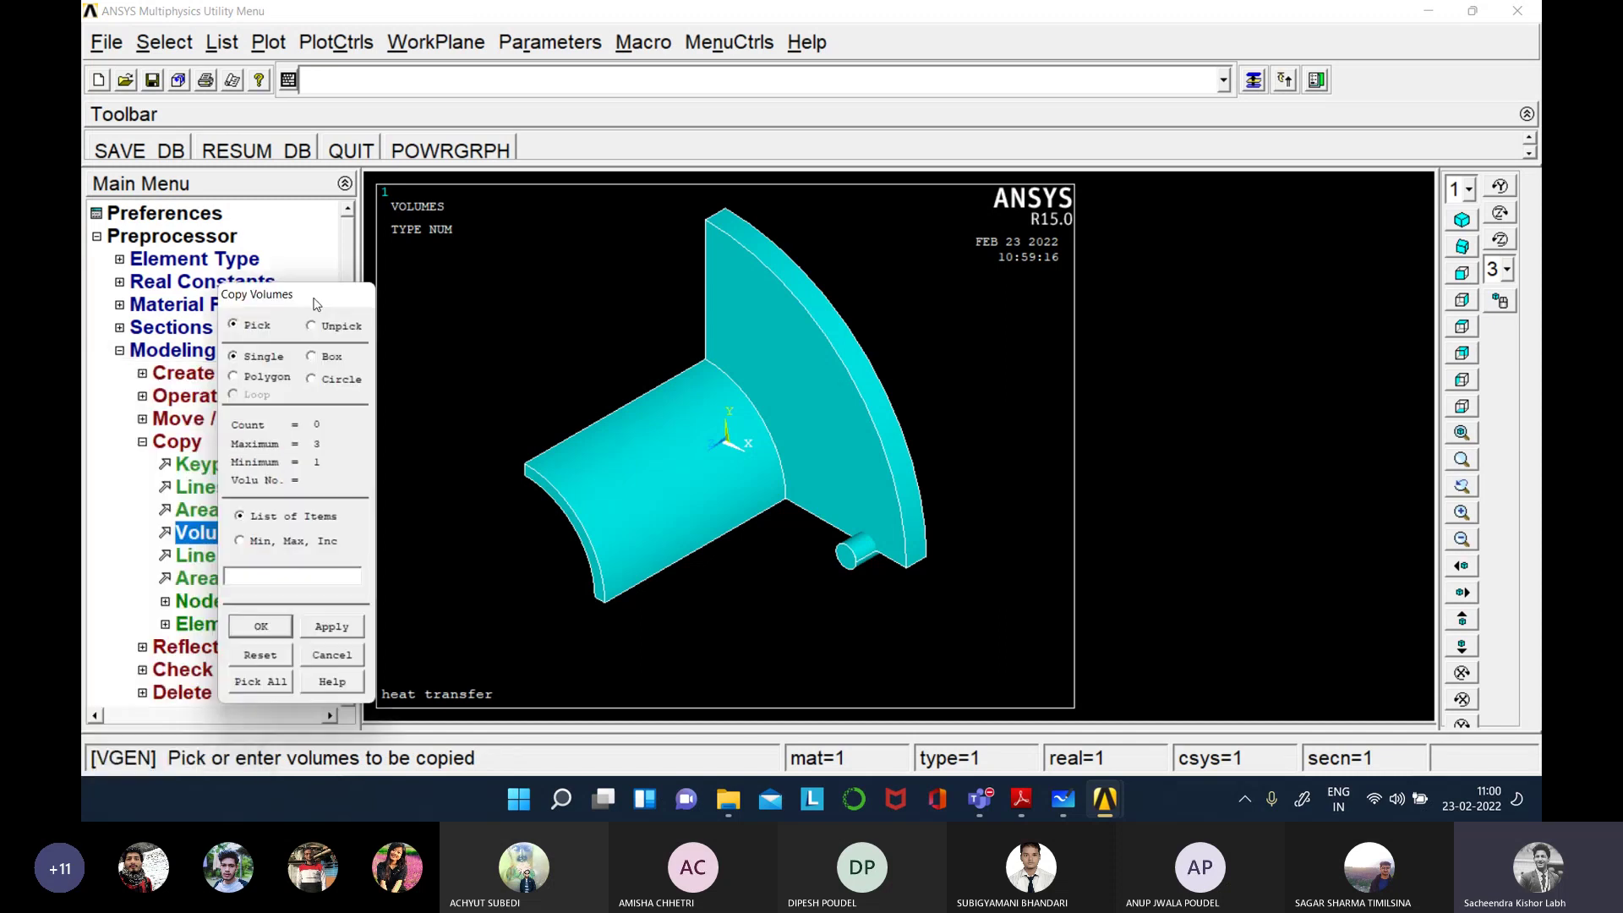
pyautogui.click(853, 565)
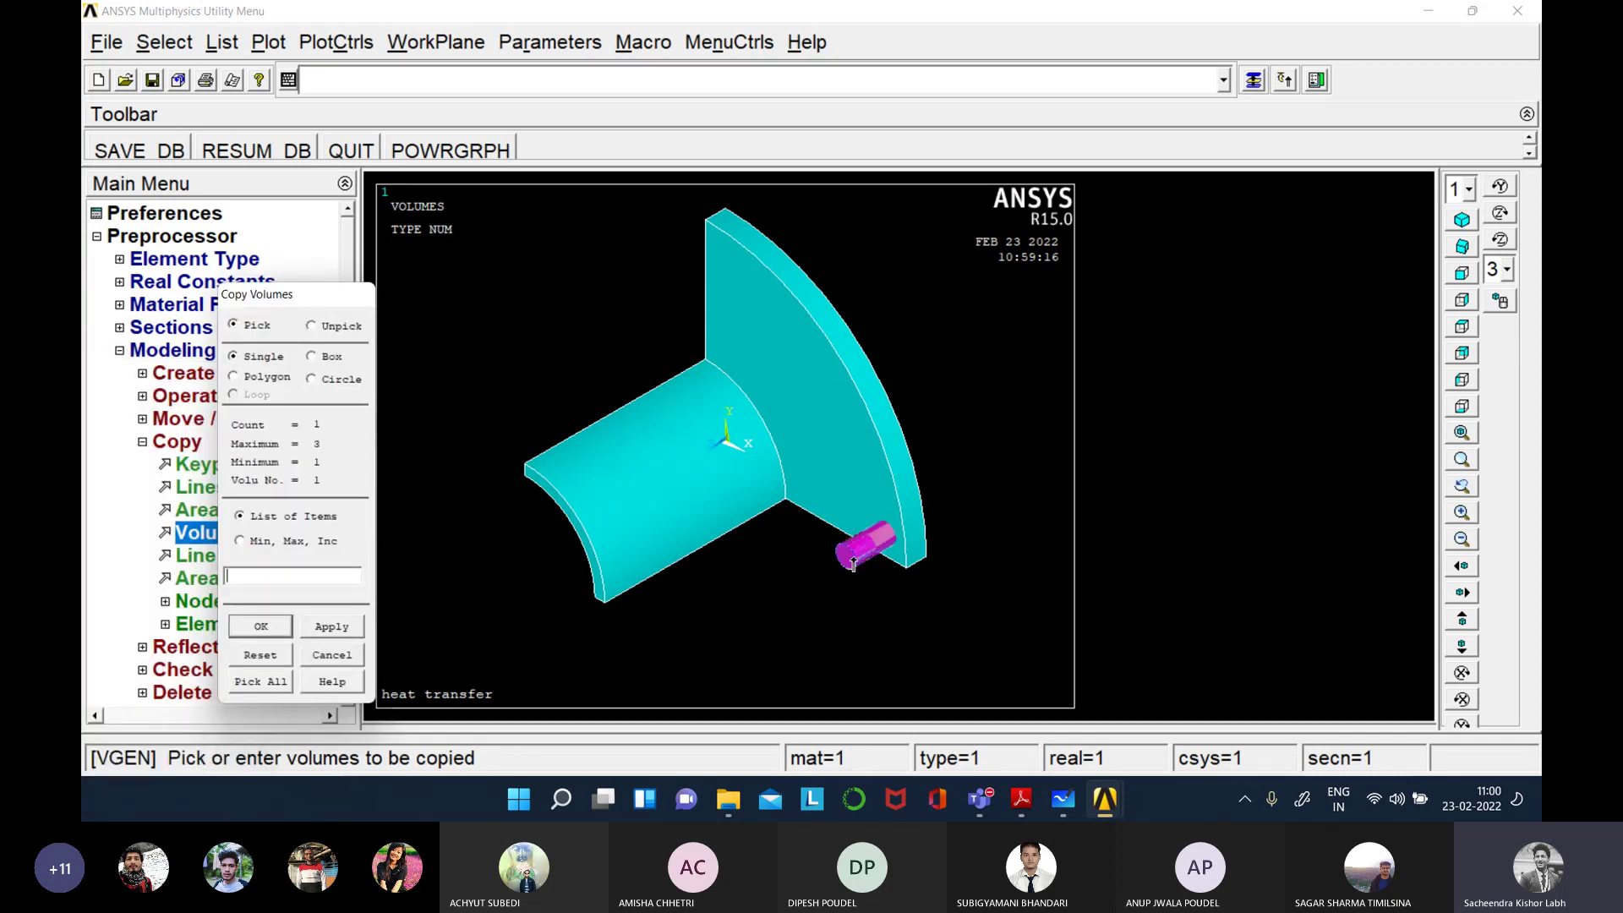
pyautogui.click(261, 627)
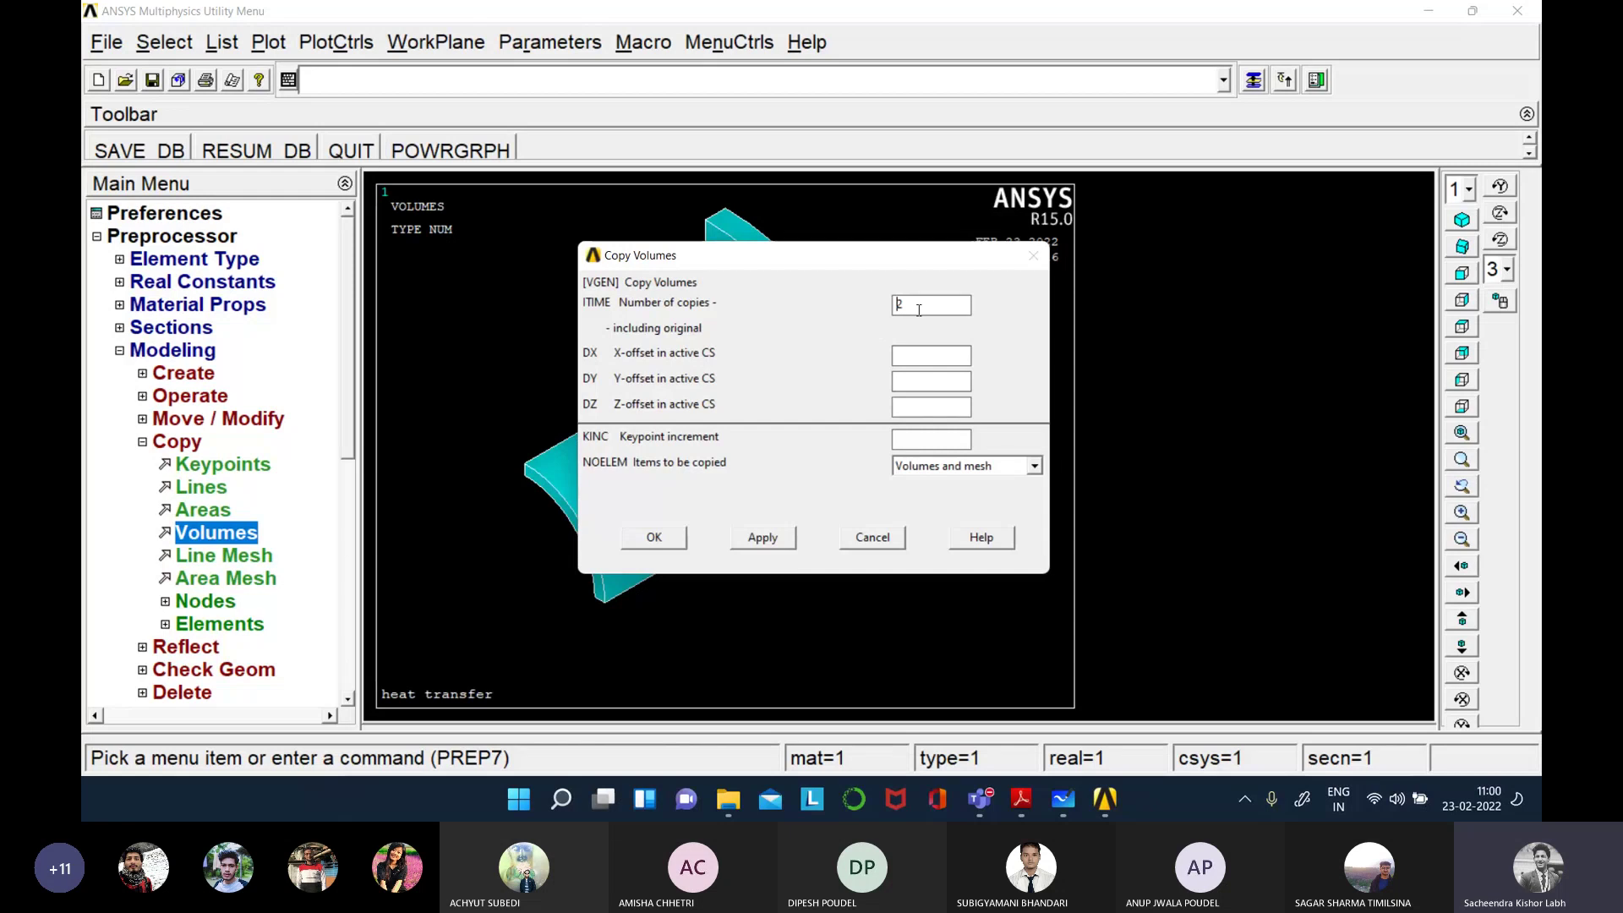
pyautogui.moveTo(862, 262); pyautogui.dragTo(1310, 308)
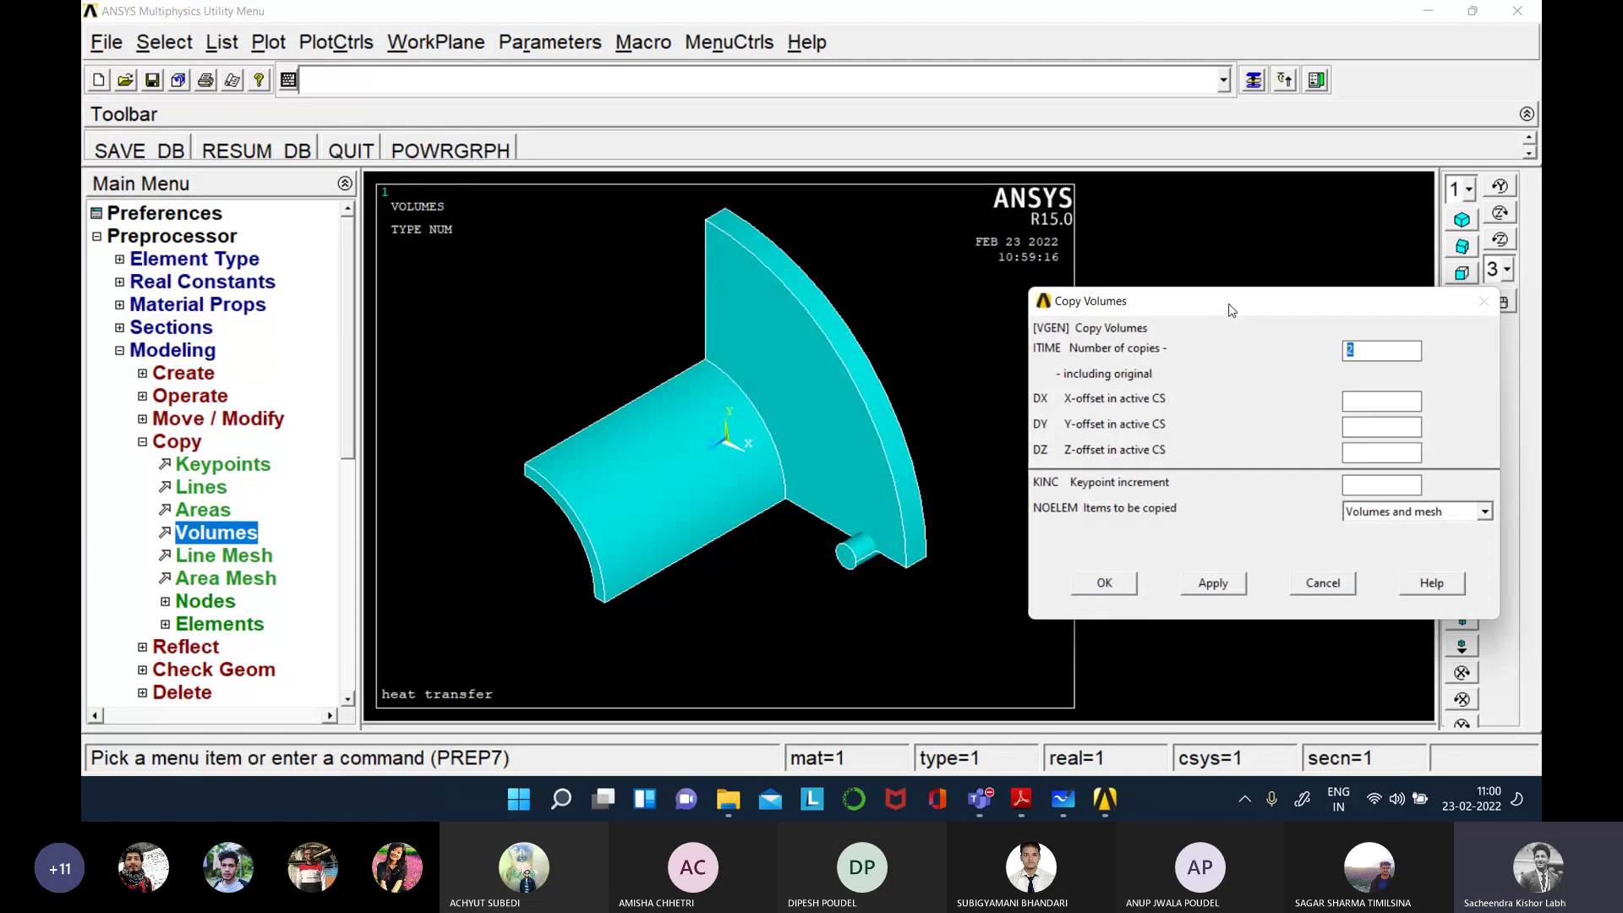
pyautogui.moveTo(1231, 310); pyautogui.dragTo(1092, 322)
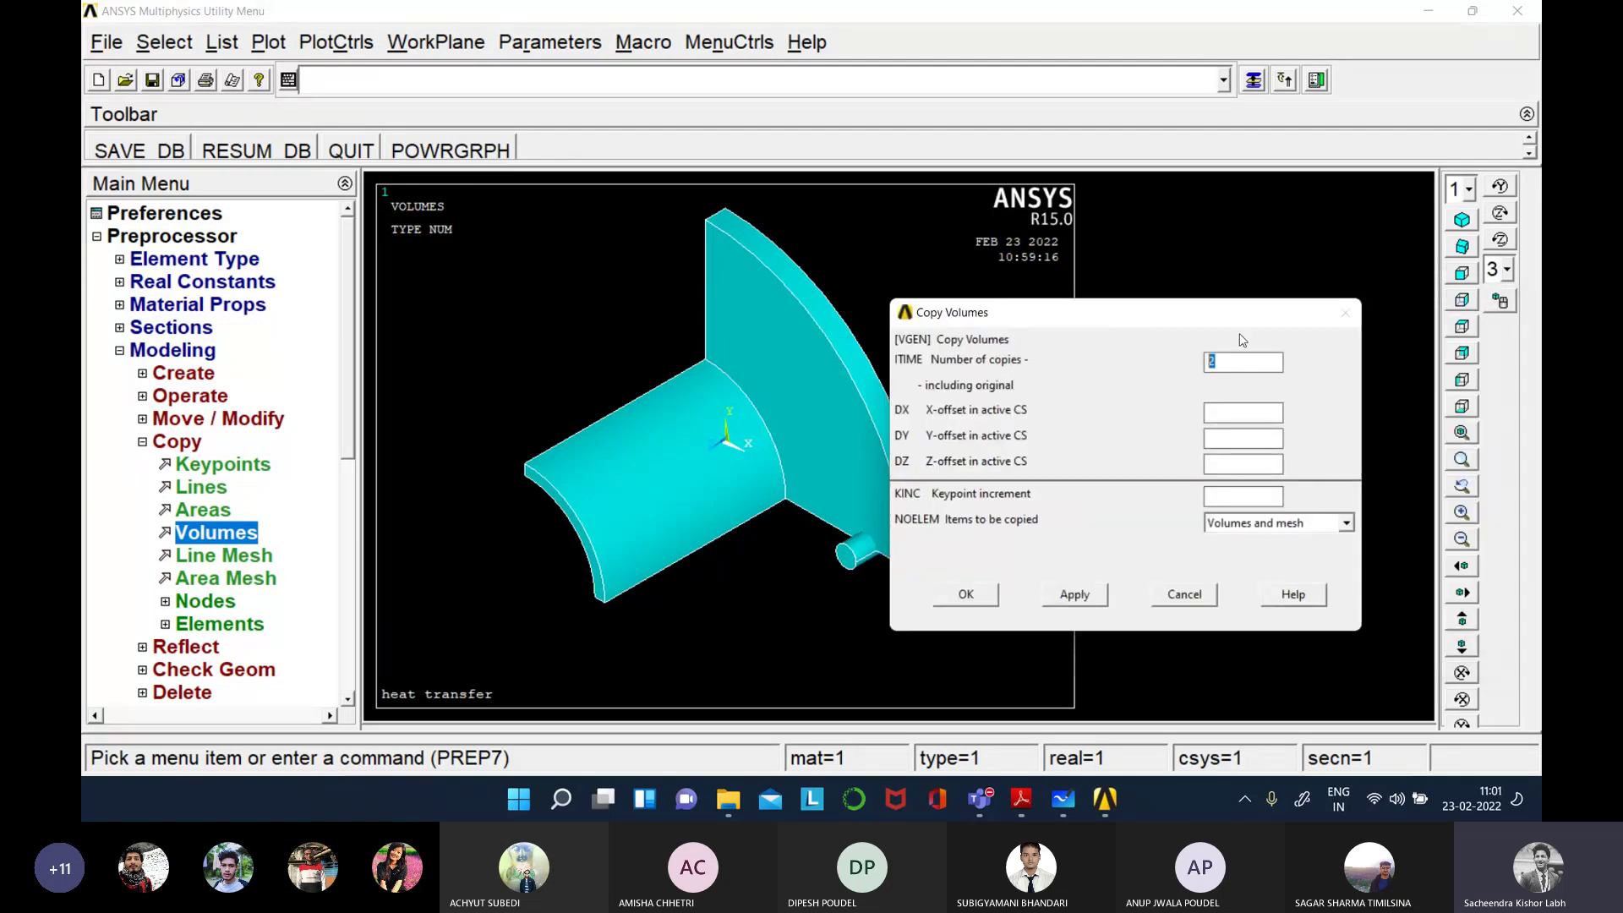
pyautogui.write('3')
pyautogui.click(1233, 410)
pyautogui.write('0')
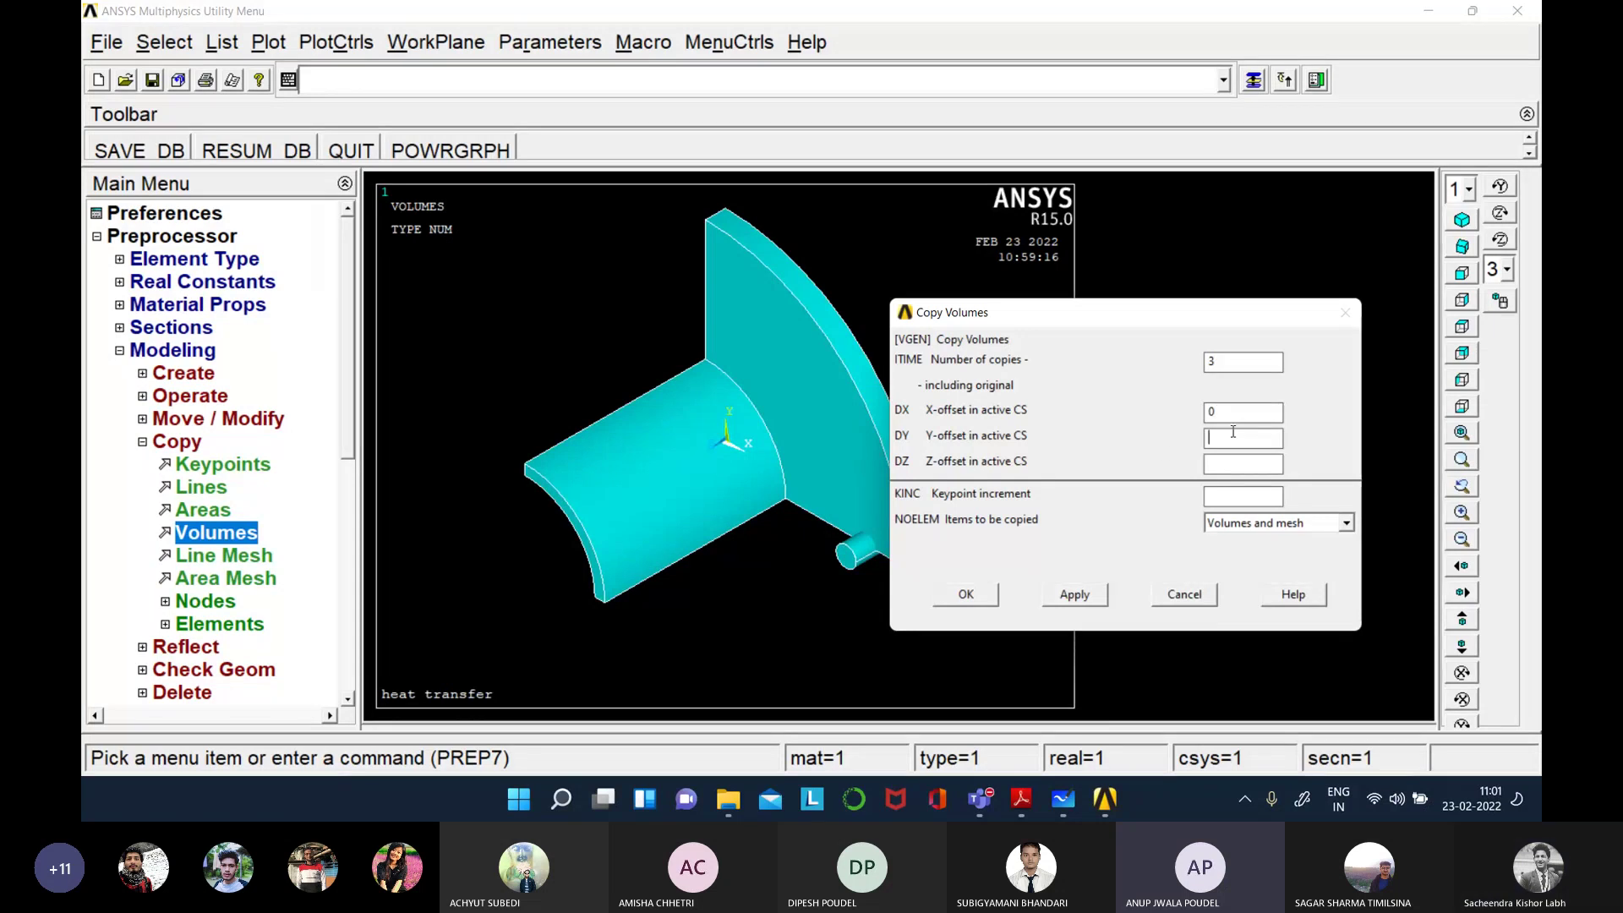
pyautogui.hotkey('shift', 'Tab')
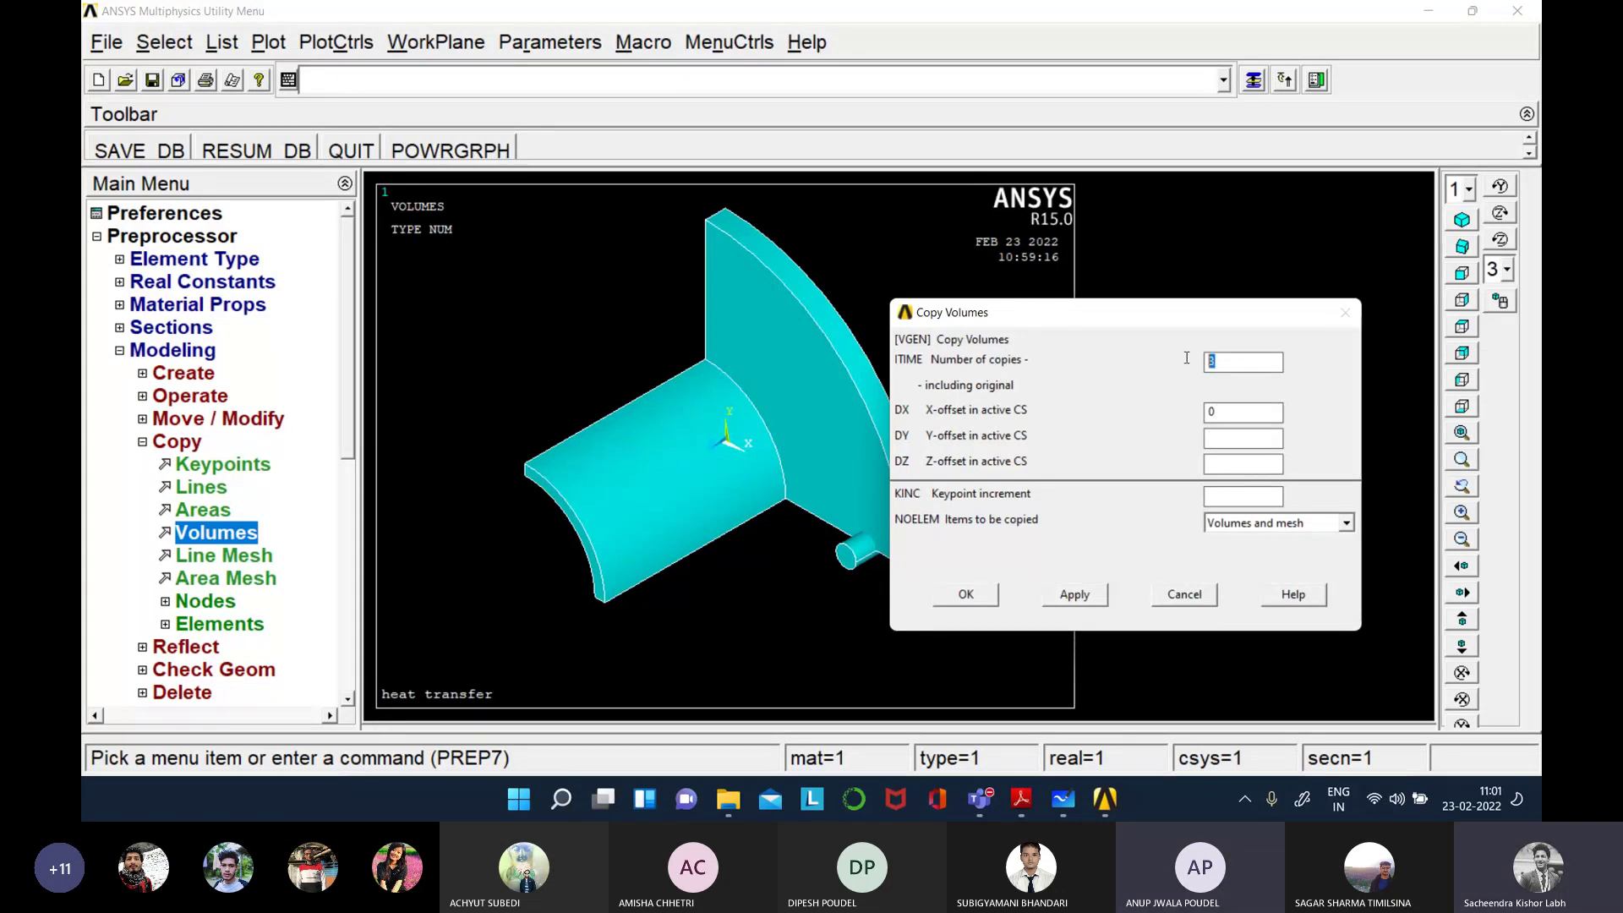
pyautogui.write('4')
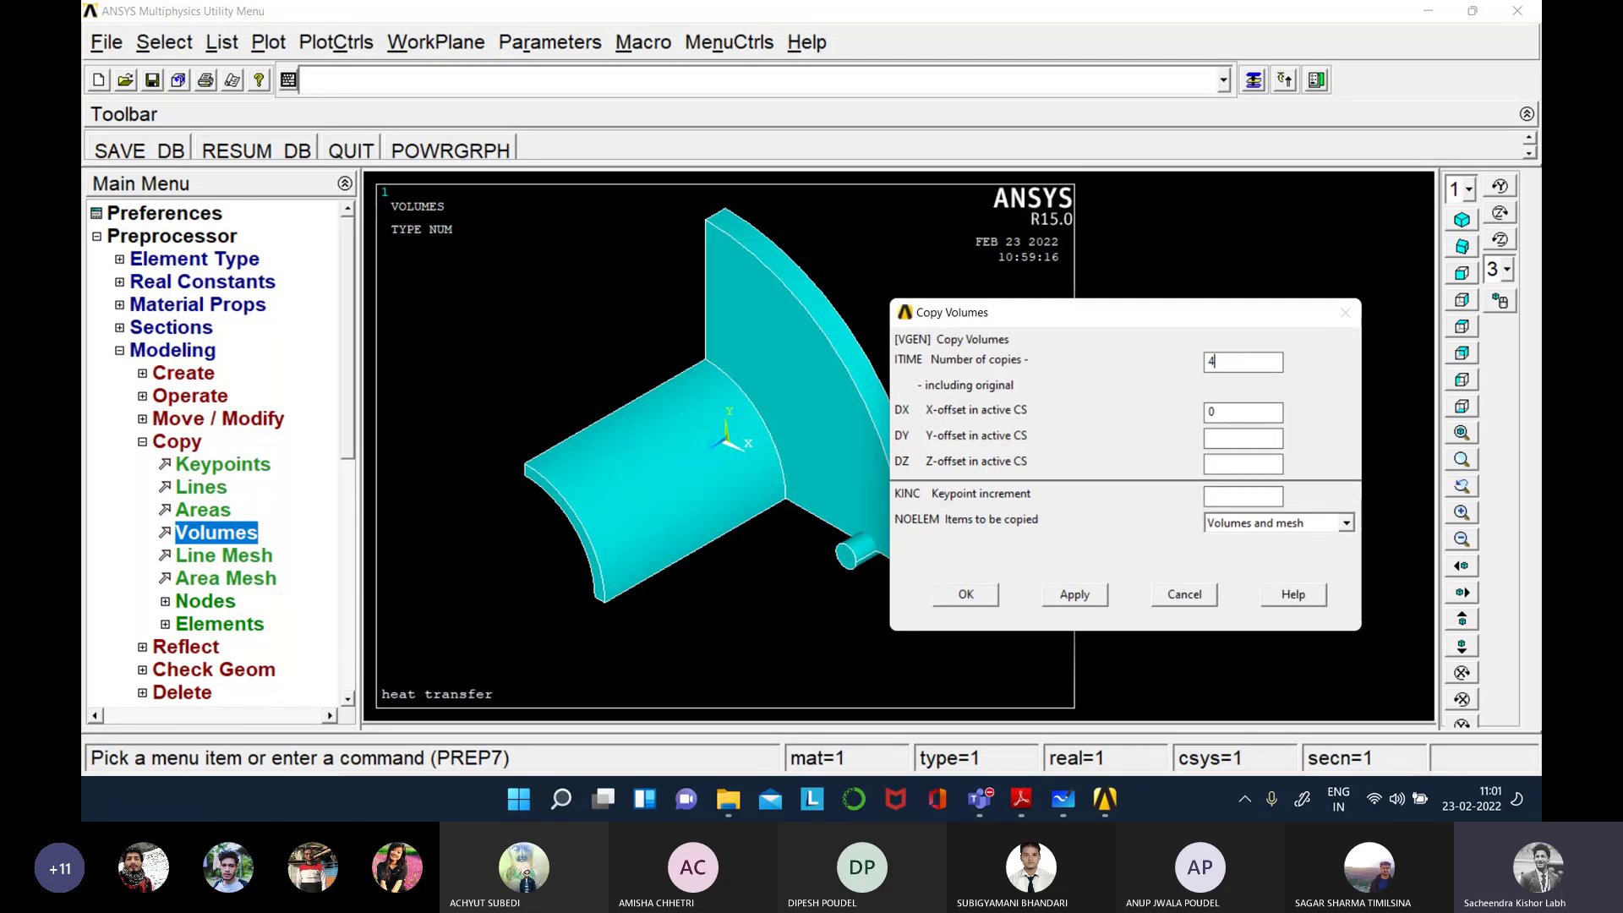
pyautogui.click(1255, 436)
pyautogui.write('30')
pyautogui.click(1261, 464)
pyautogui.write('0')
pyautogui.click(959, 596)
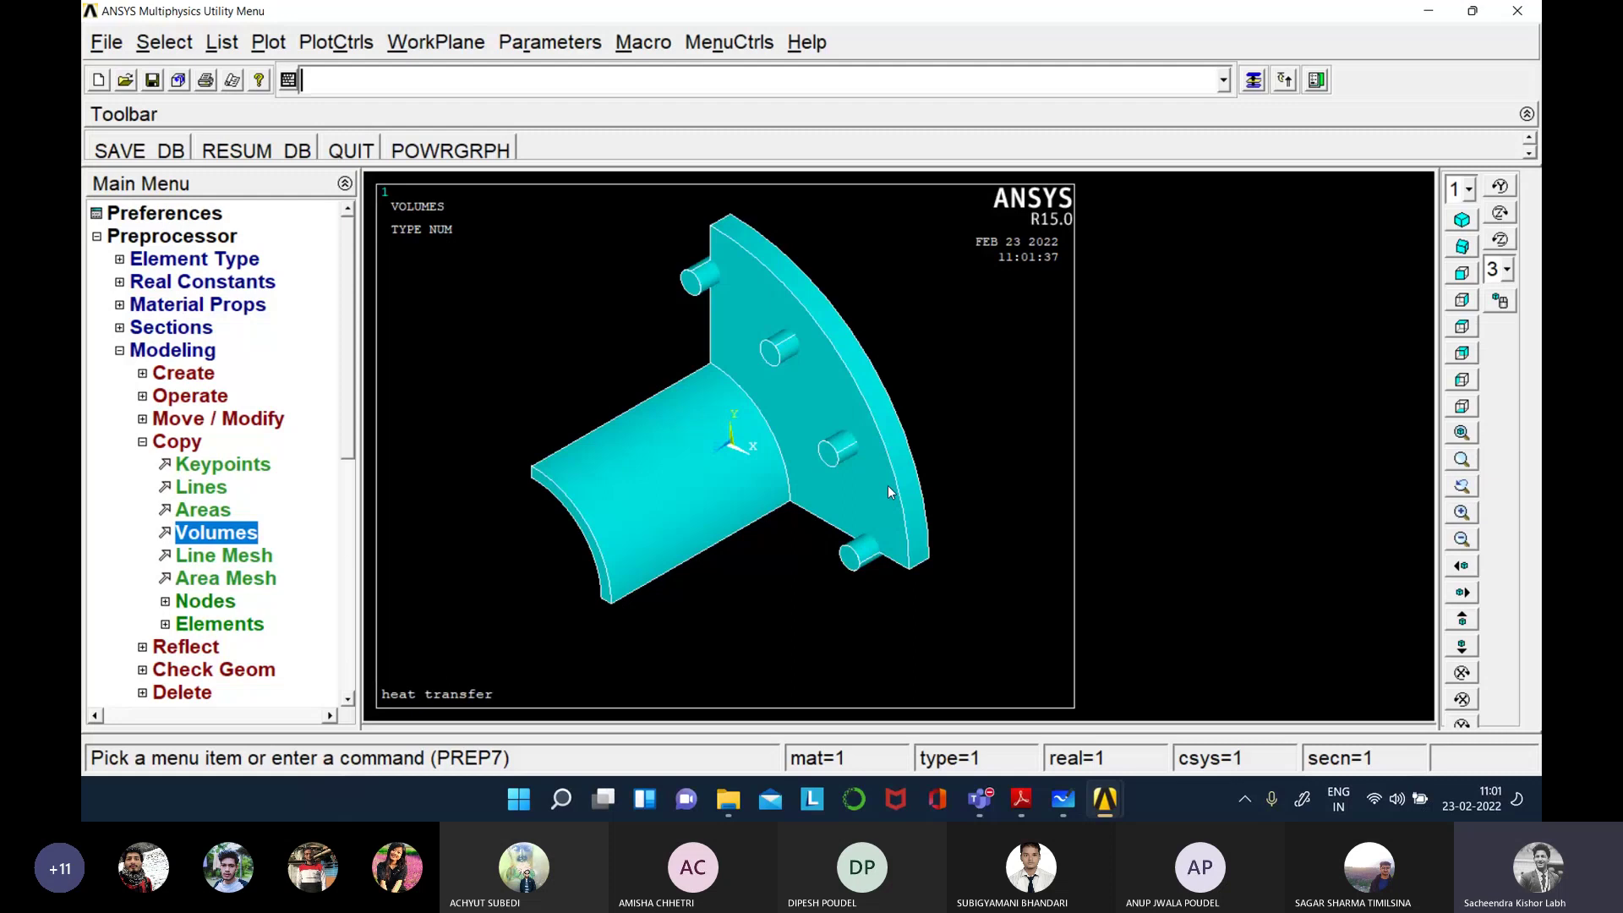
# - Start a Boolean subtraction of volumes
pyautogui.click(144, 442)
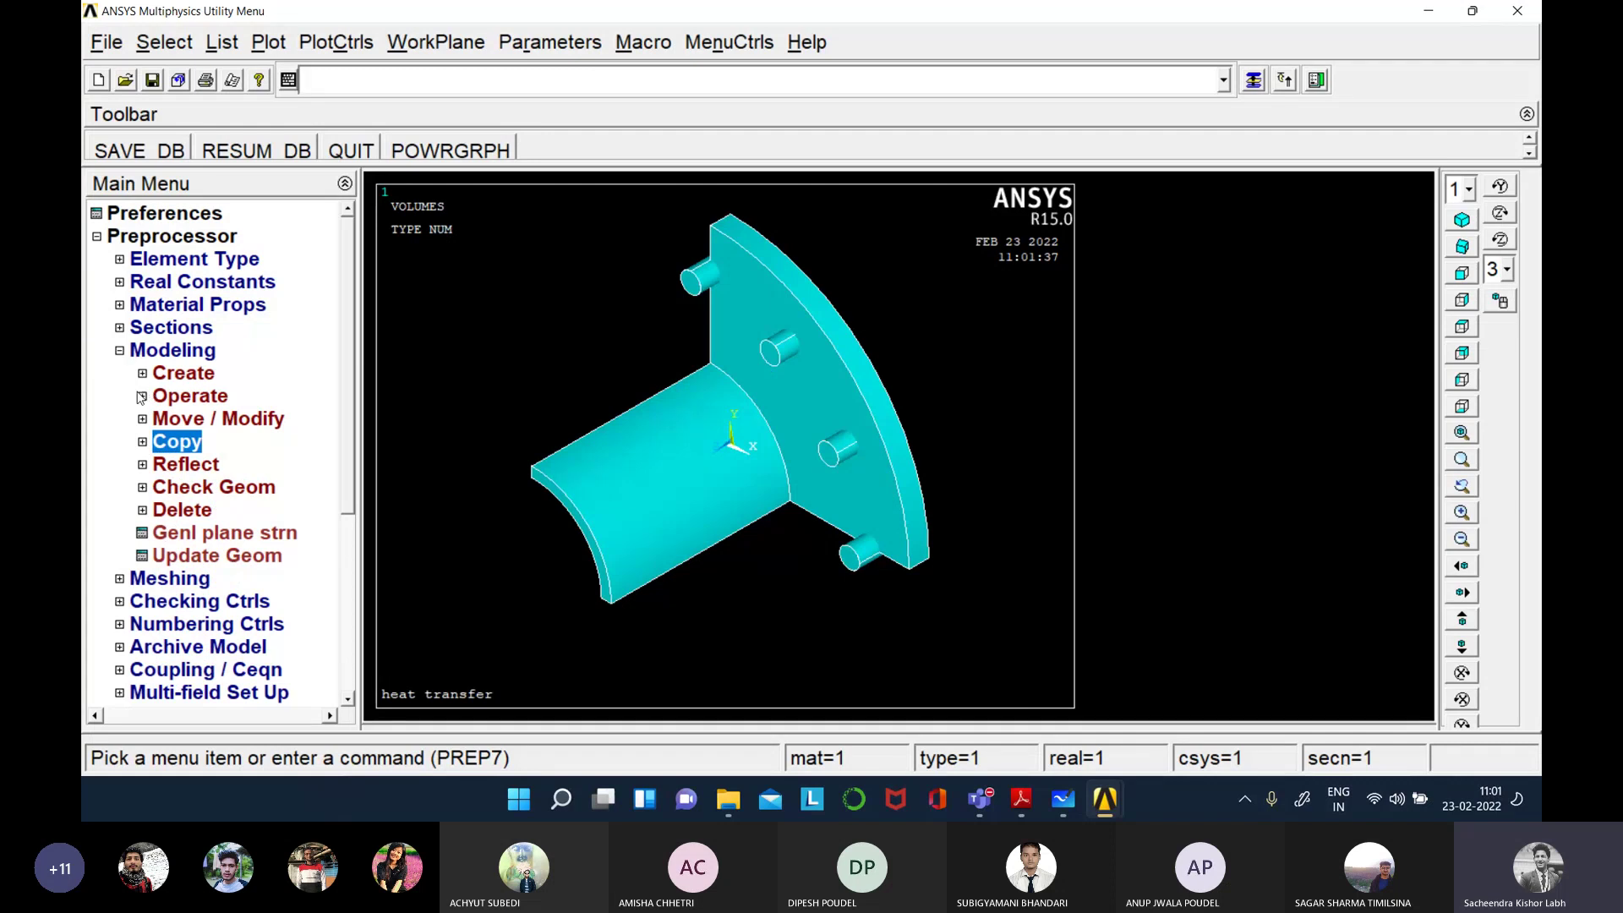
pyautogui.click(142, 396)
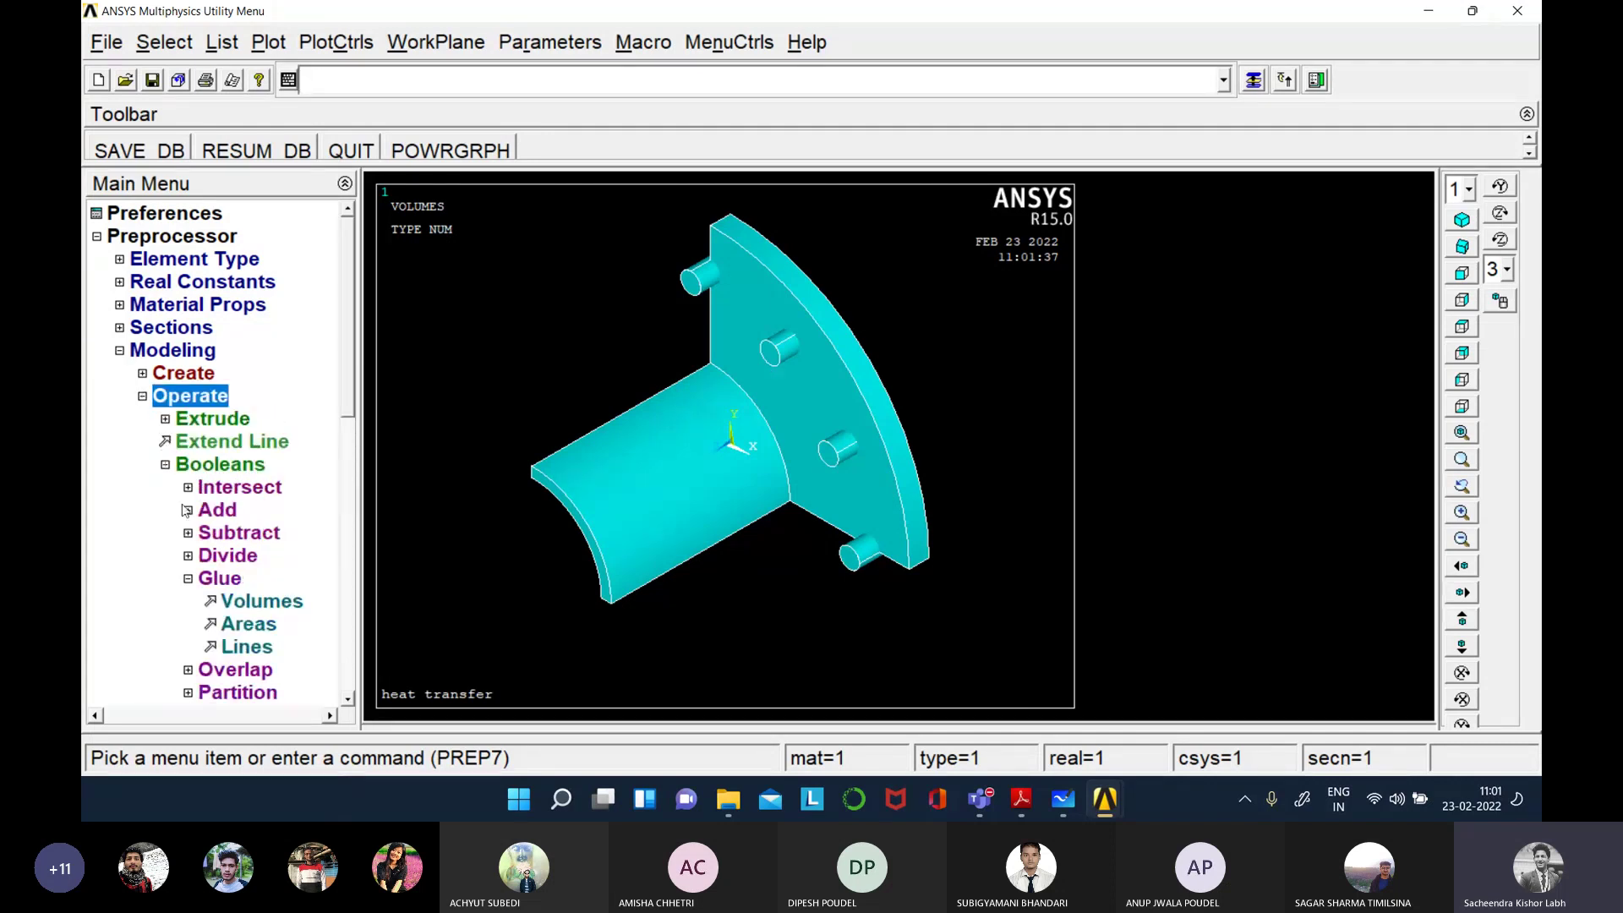
pyautogui.click(175, 470)
pyautogui.click(176, 466)
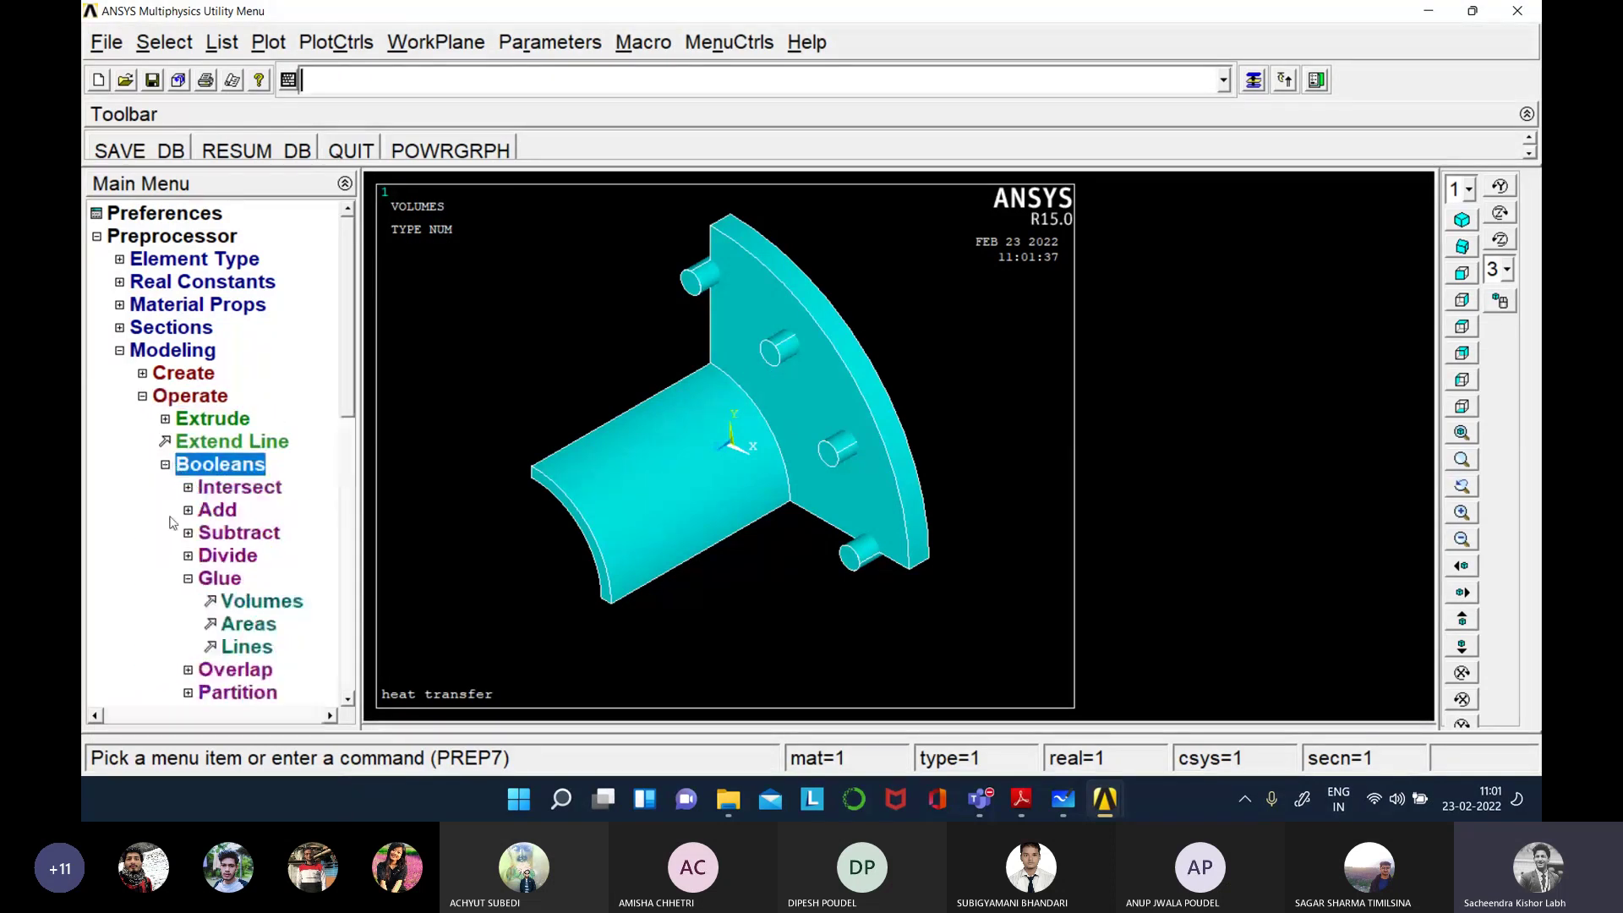
pyautogui.click(183, 583)
pyautogui.click(194, 534)
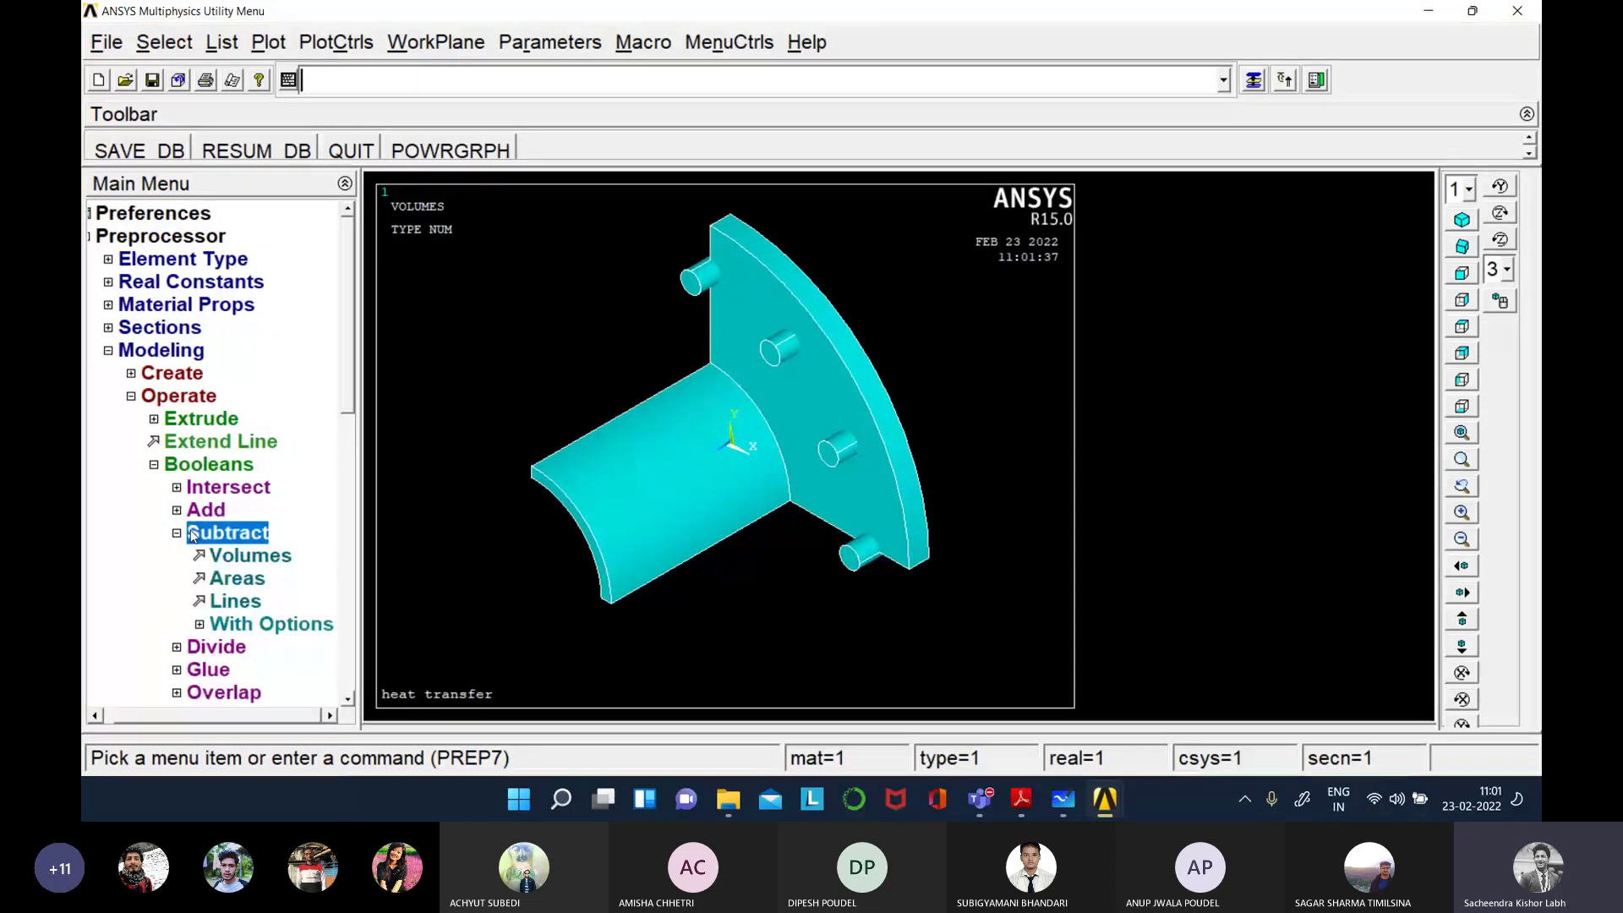
pyautogui.click(227, 554)
pyautogui.moveTo(136, 375); pyautogui.dragTo(241, 349)
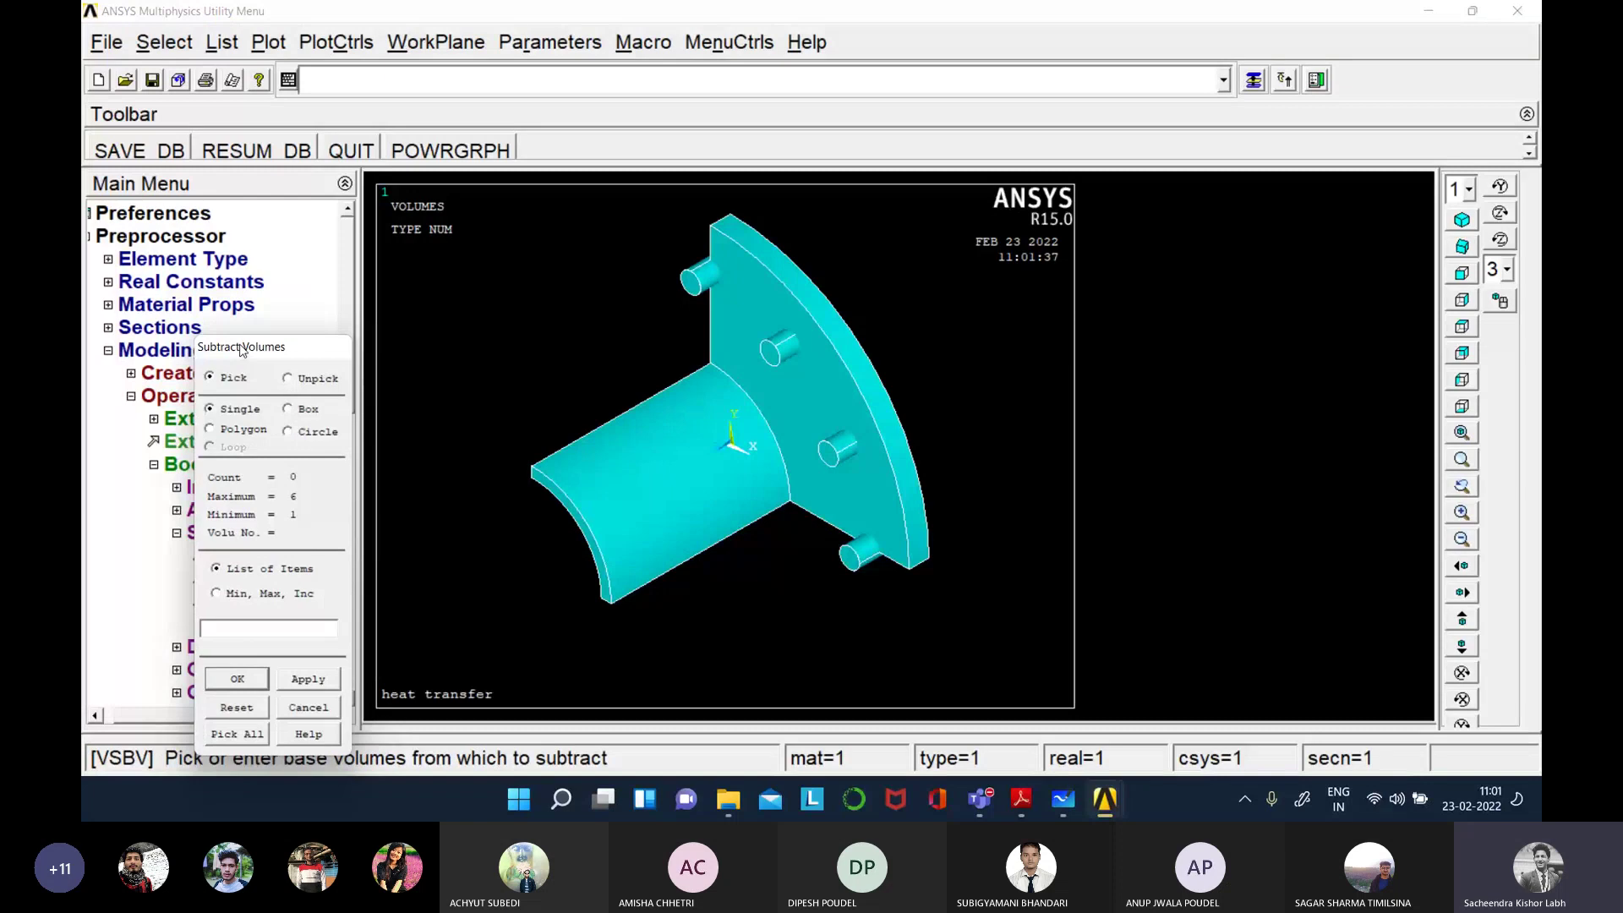
pyautogui.click(850, 362)
pyautogui.click(317, 379)
pyautogui.click(787, 330)
pyautogui.click(221, 378)
pyautogui.click(773, 349)
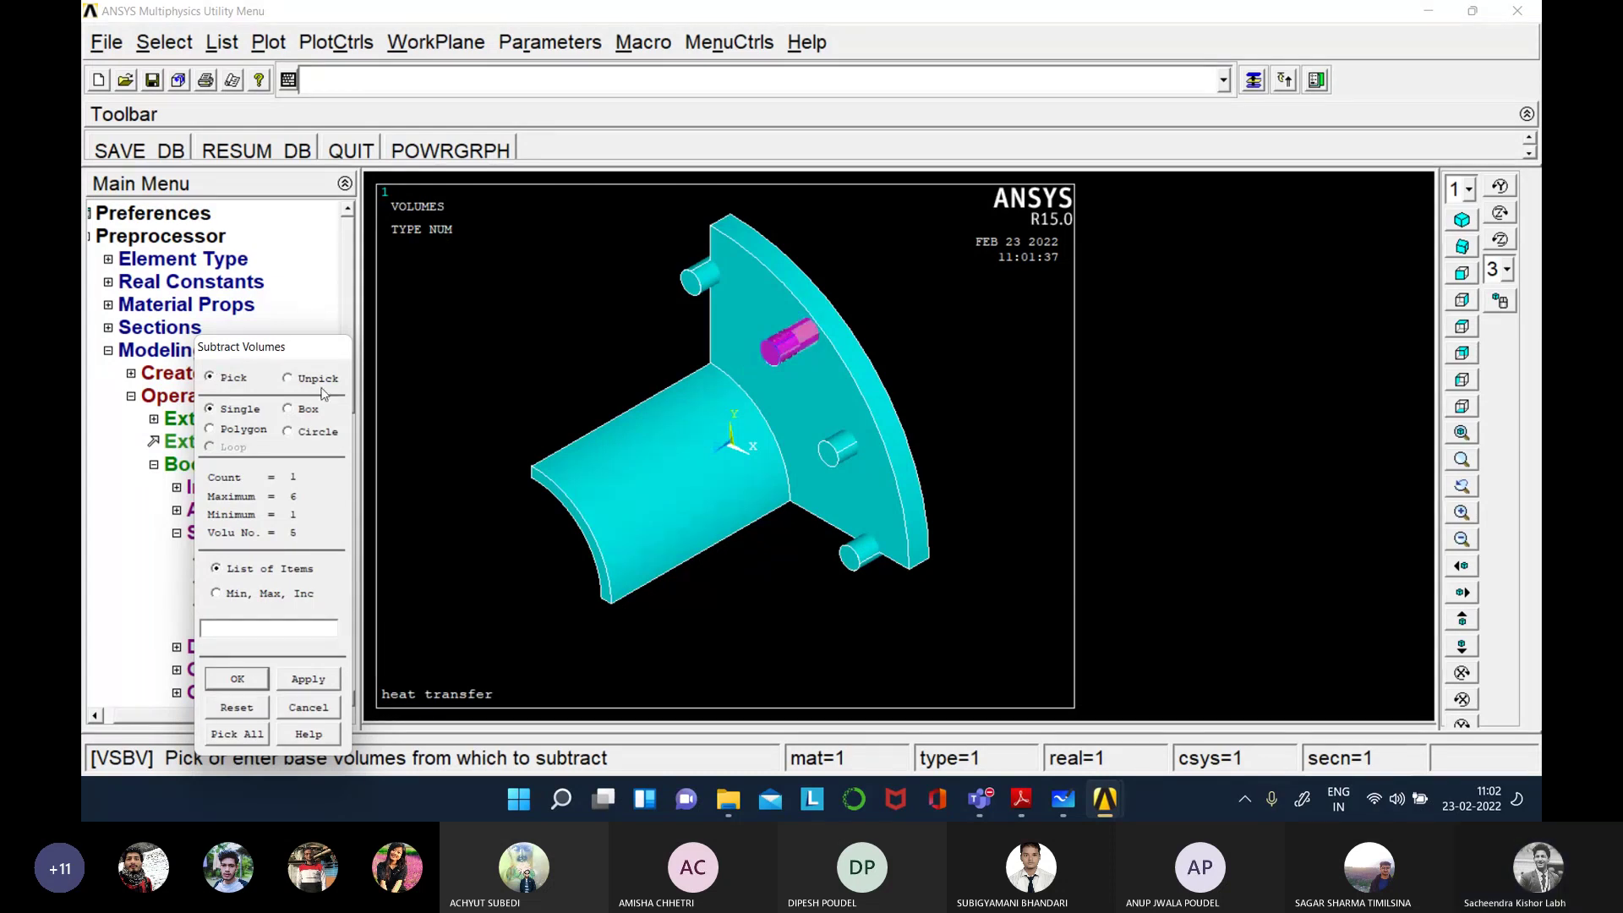
pyautogui.click(309, 379)
pyautogui.click(766, 334)
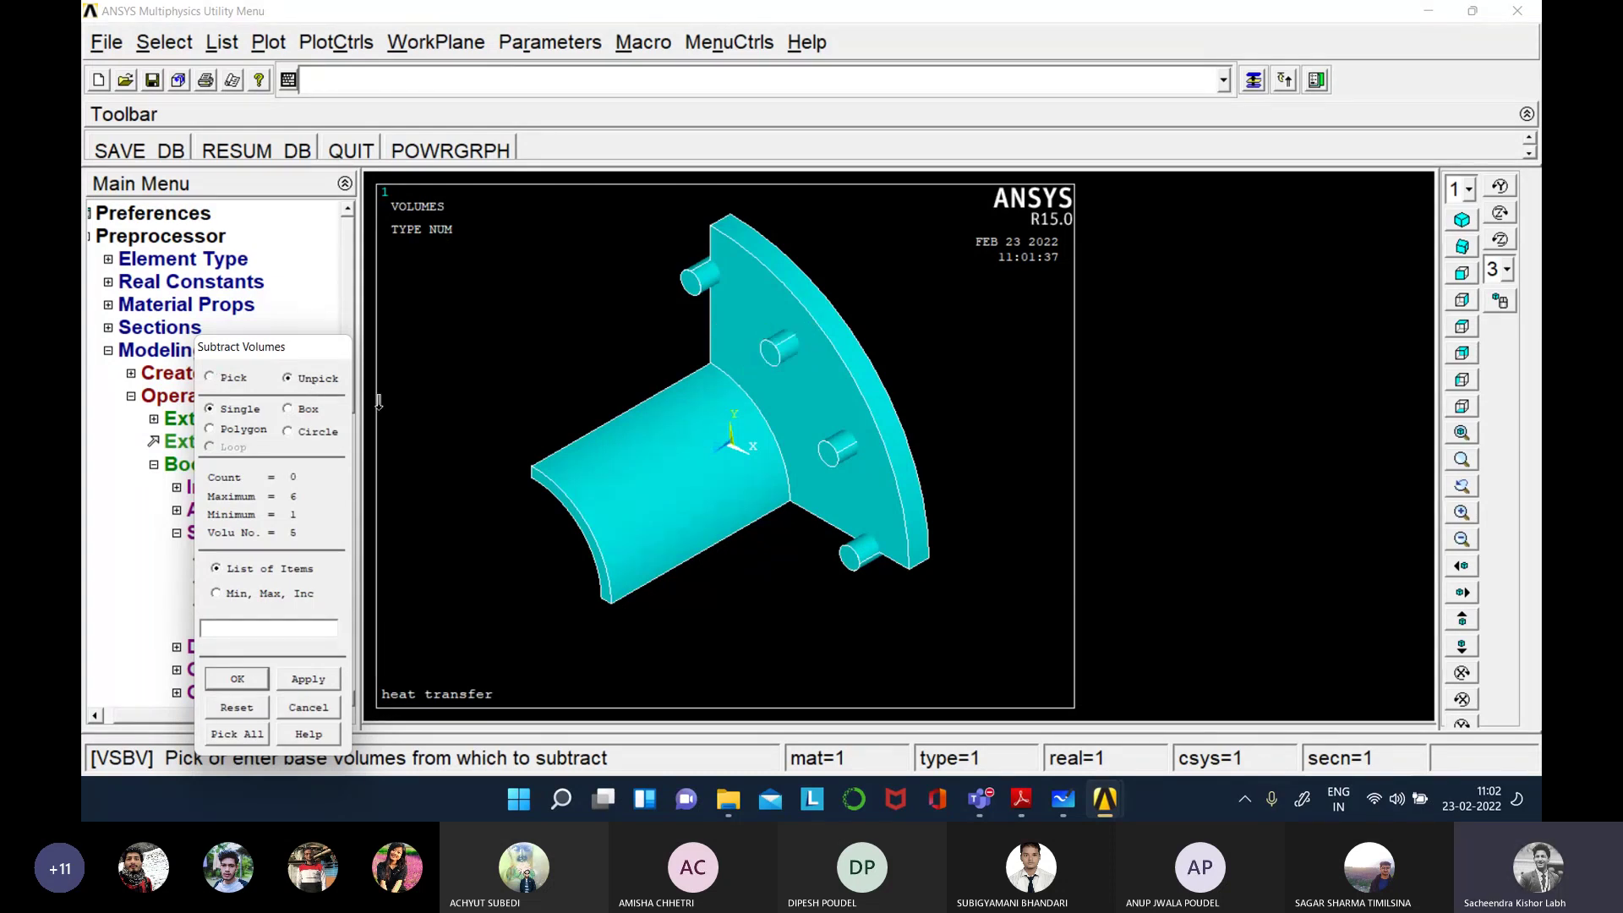
pyautogui.click(224, 380)
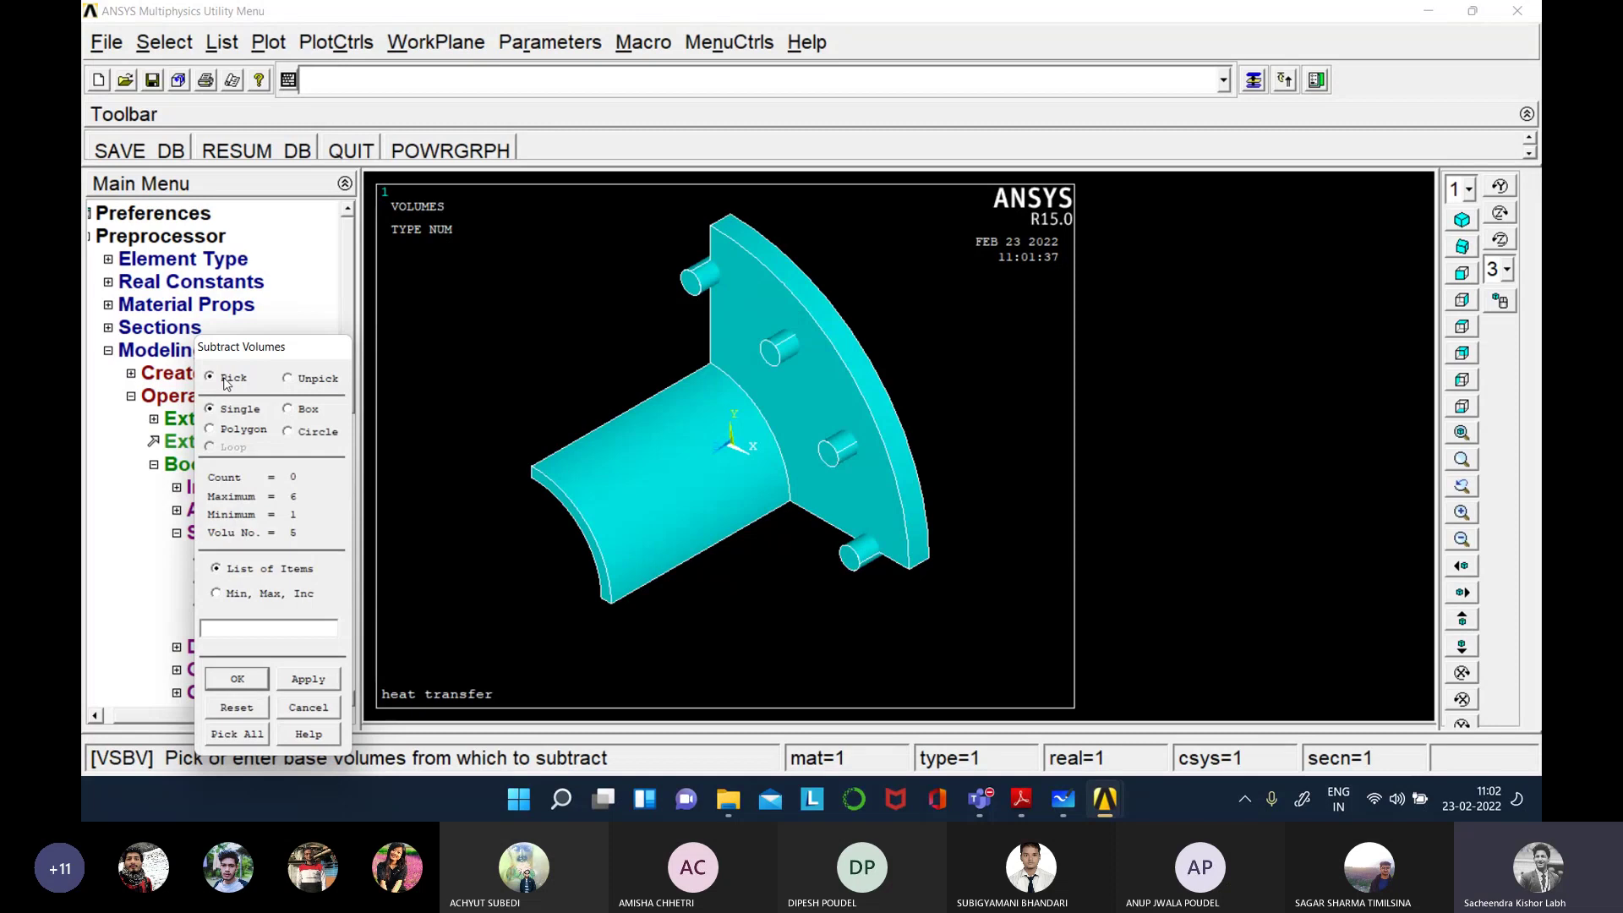
# - Pick the flange as the base volume and subtract the four bolt-hole cylinders from it
pyautogui.click(786, 440)
pyautogui.moveTo(270, 354); pyautogui.dragTo(313, 199)
pyautogui.click(296, 528)
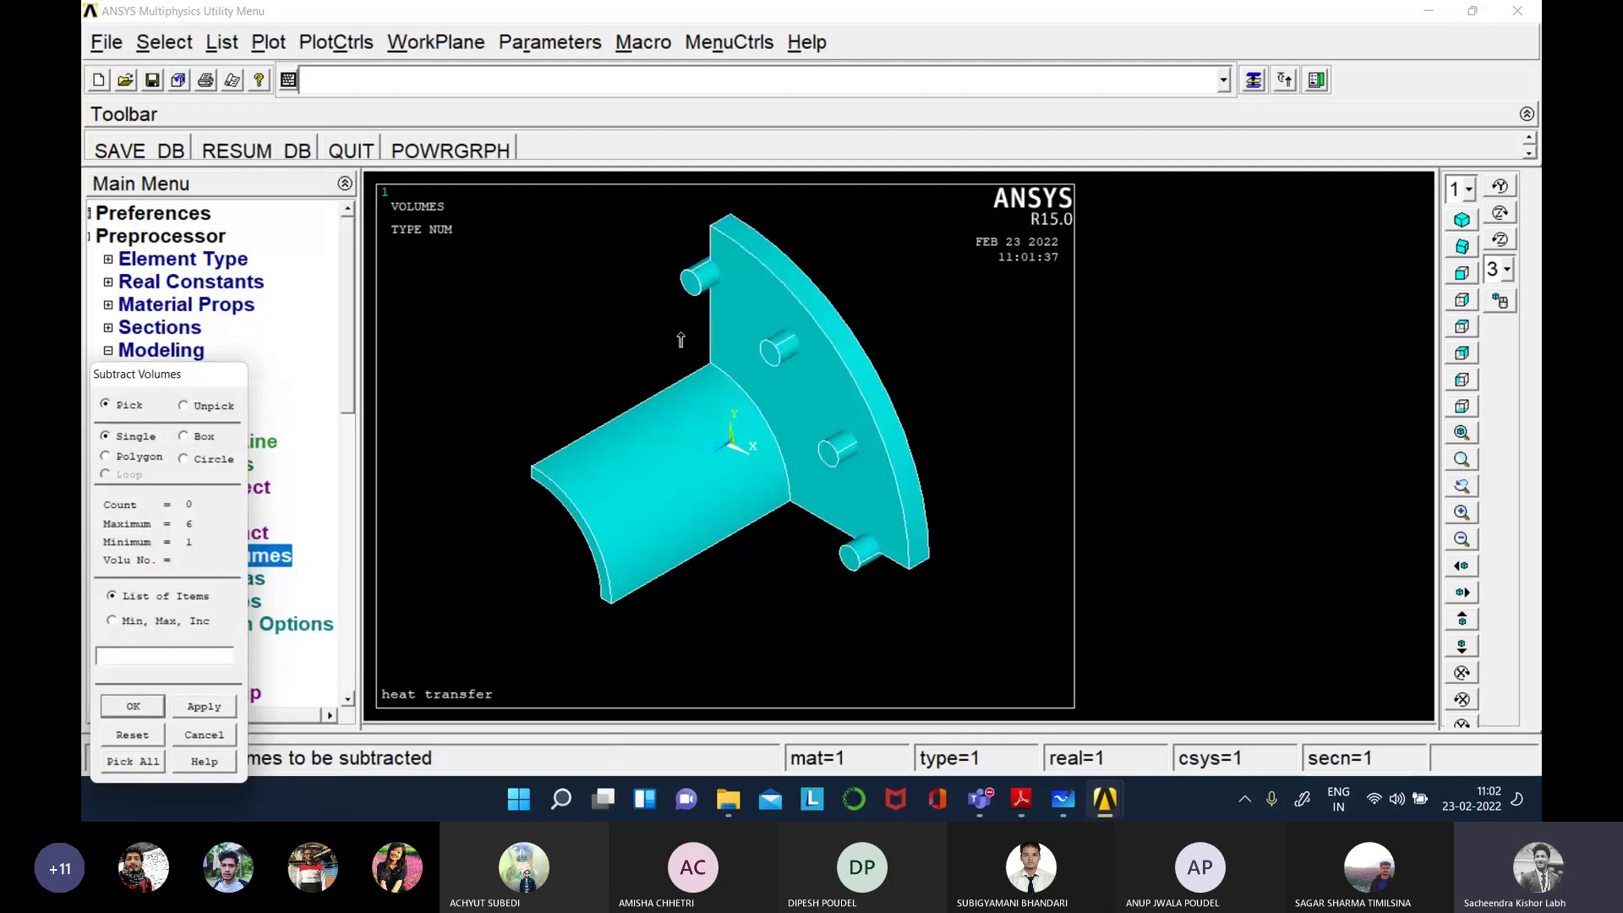
pyautogui.click(696, 284)
pyautogui.click(762, 361)
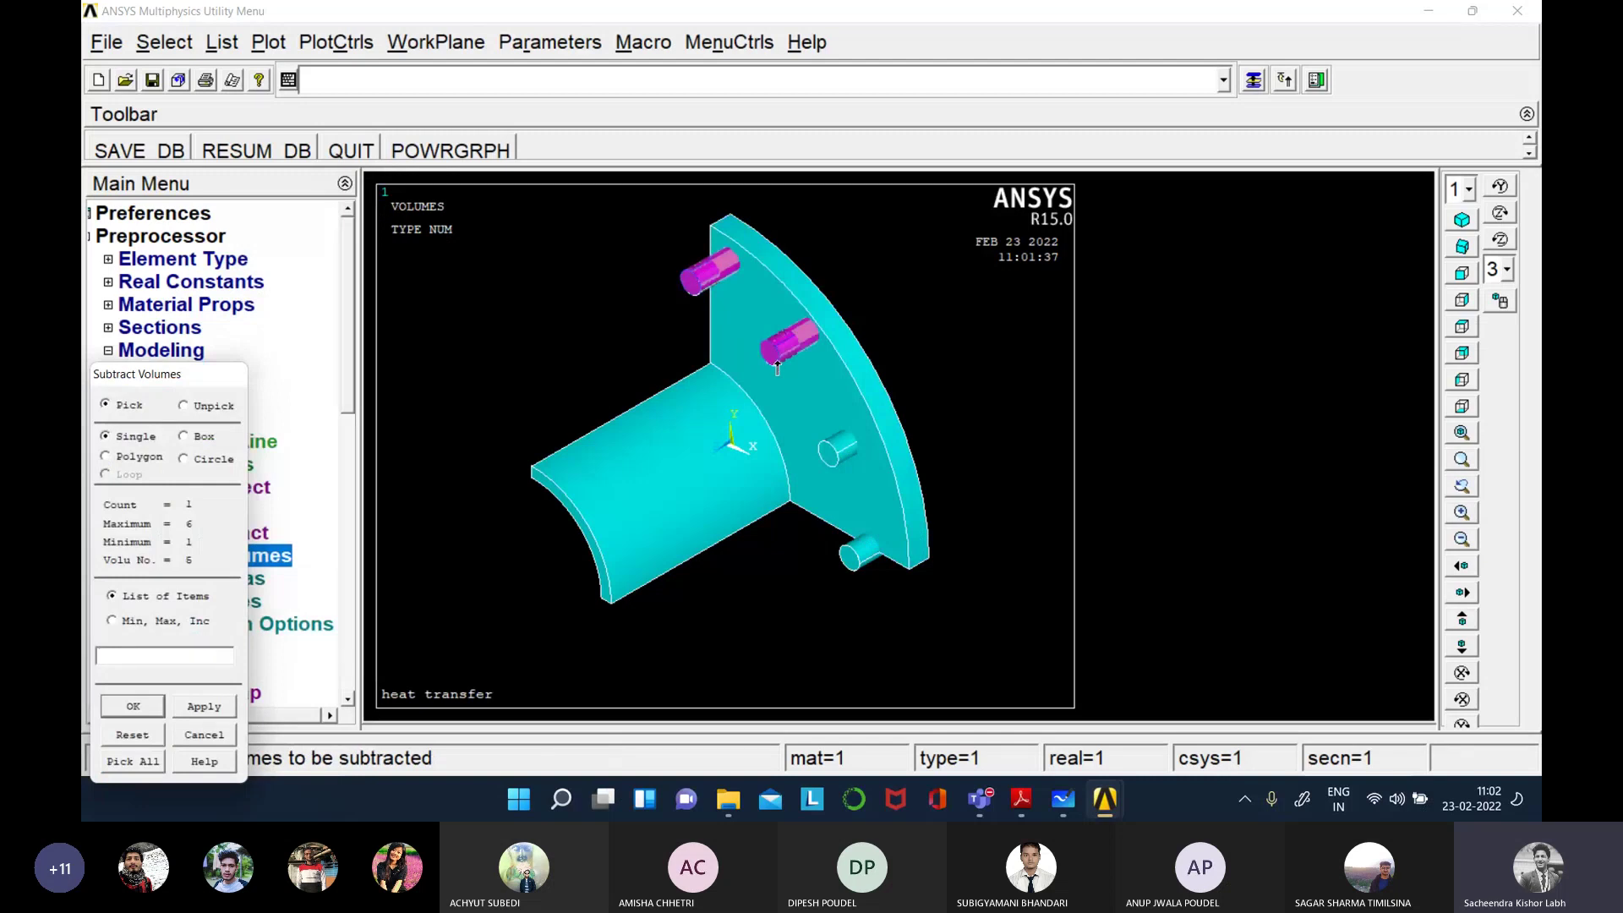
pyautogui.click(834, 450)
pyautogui.click(855, 577)
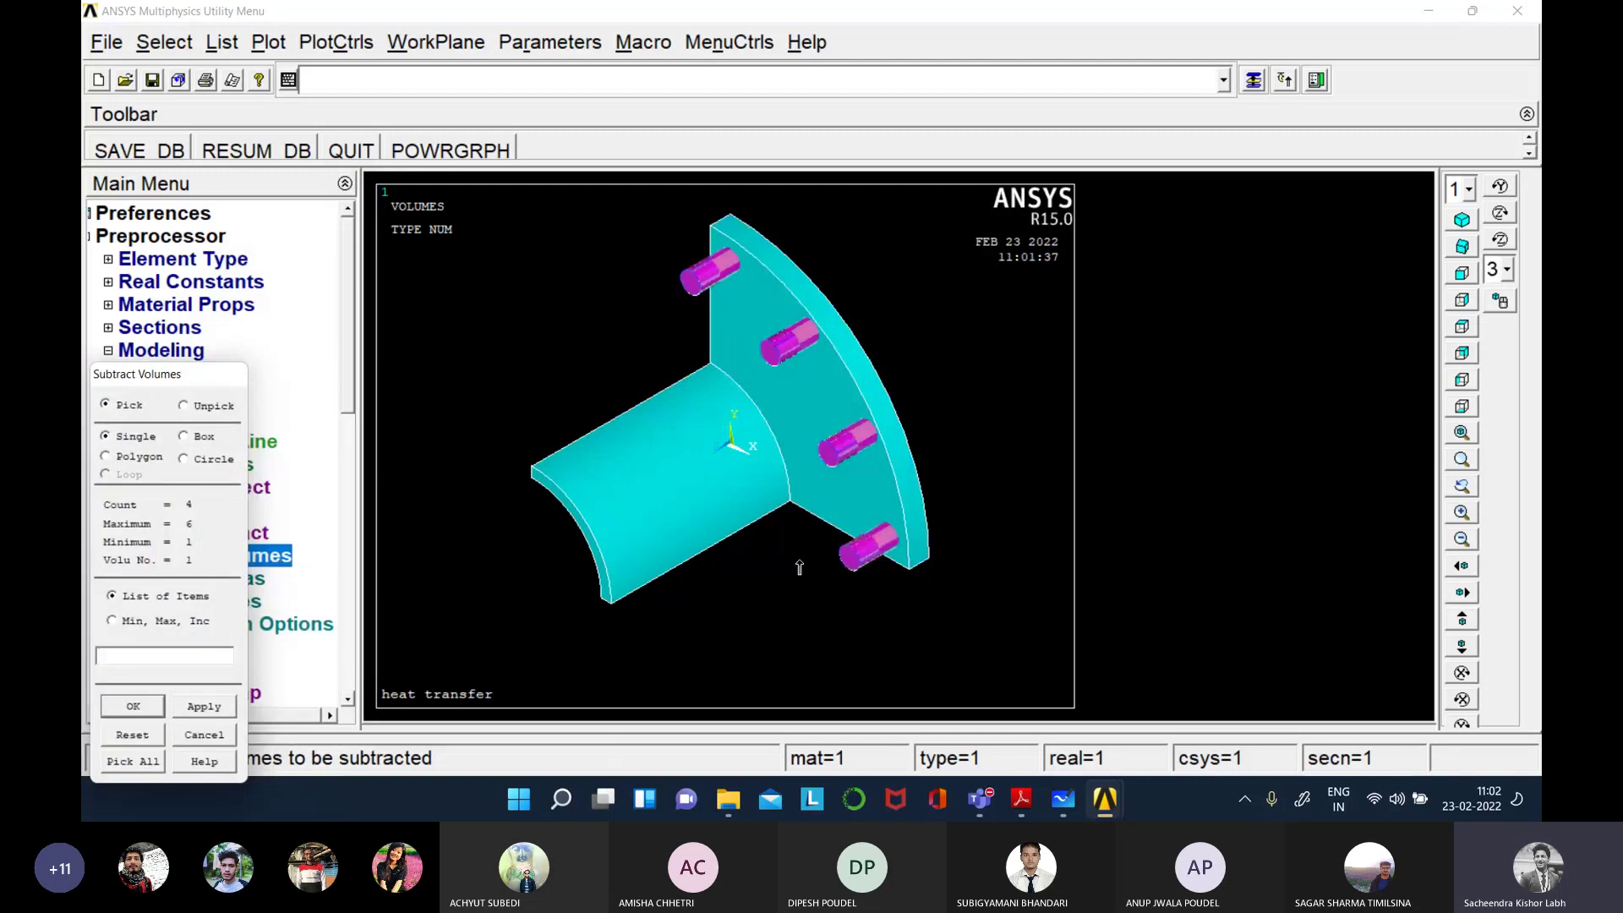
pyautogui.moveTo(208, 375); pyautogui.dragTo(362, 259)
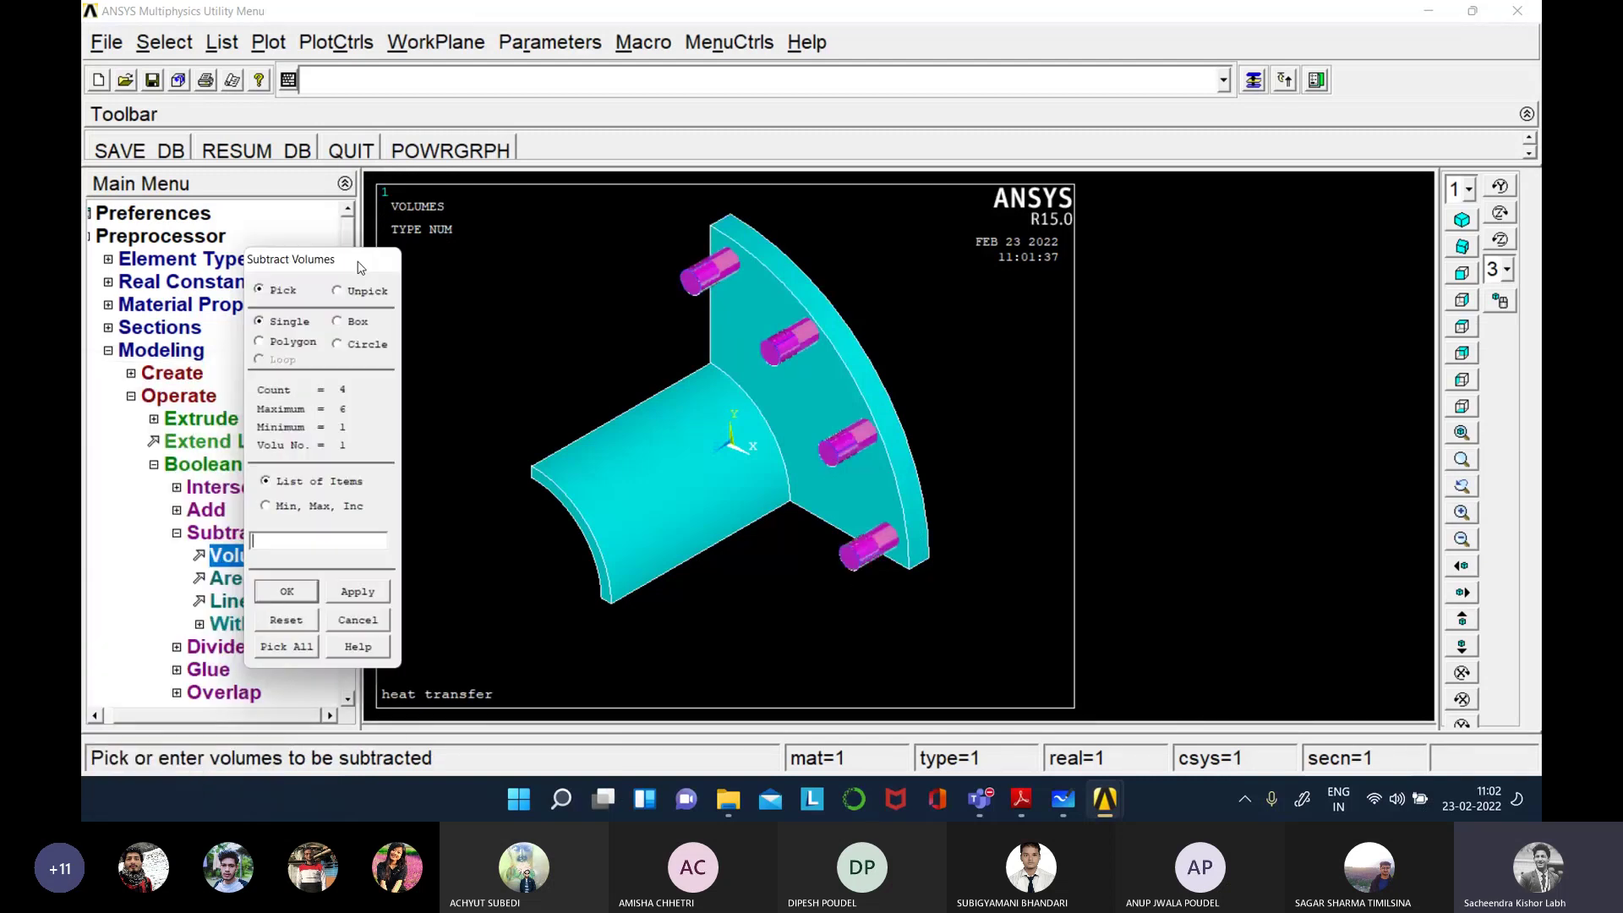
pyautogui.click(317, 589)
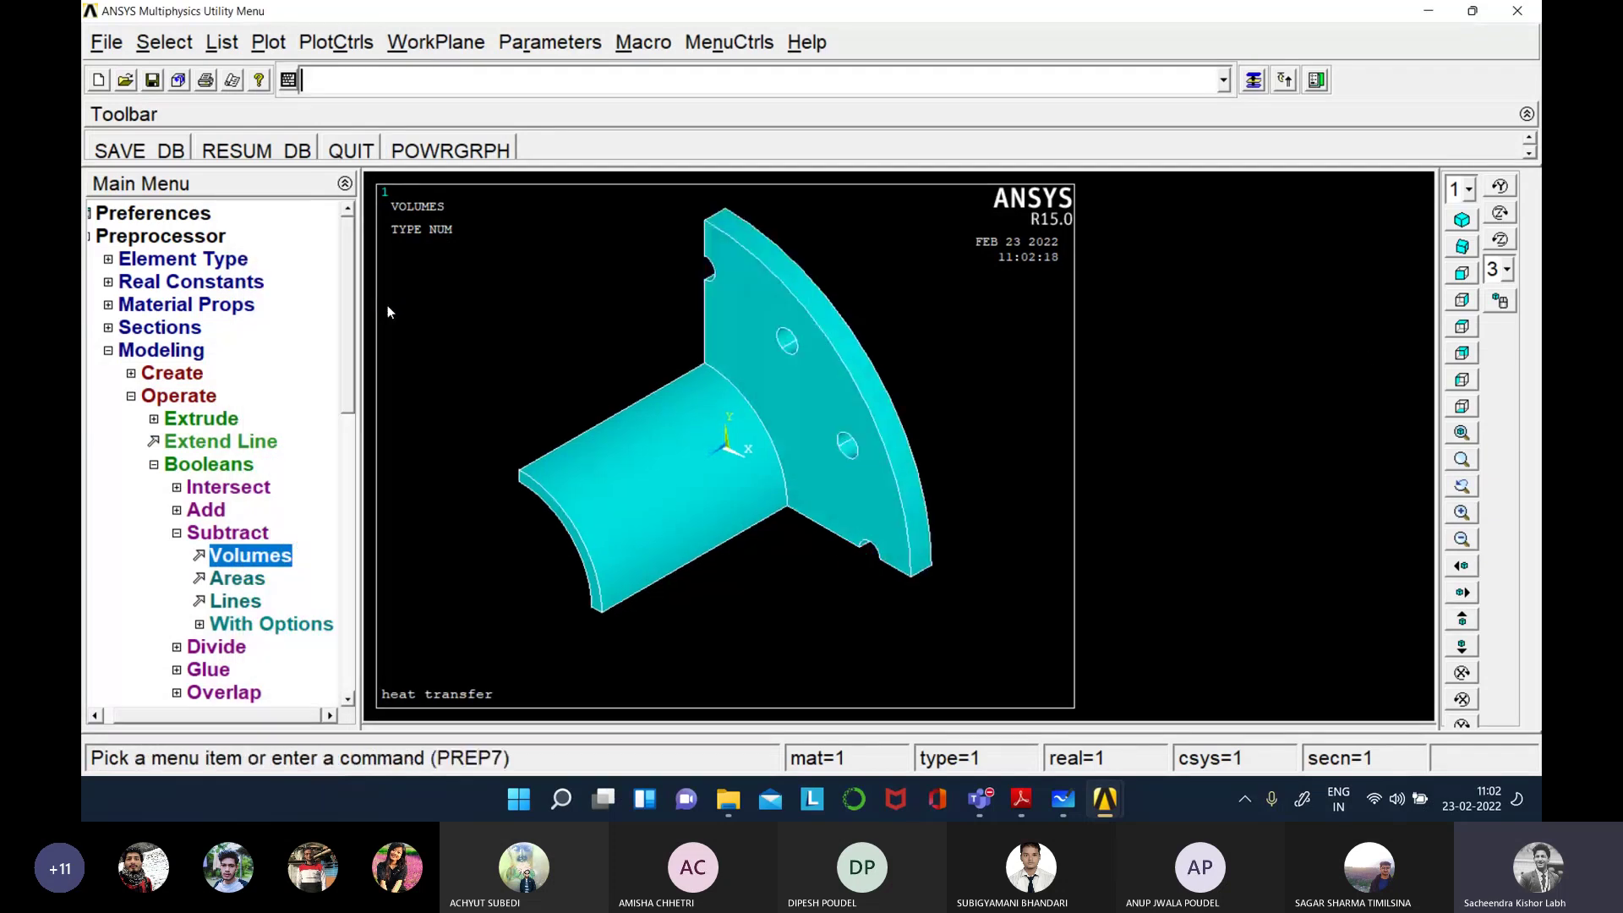
# - Examine the bolt holes in the flange from the front and in isometric view, and check them against the Microsoft Whiteboard sketch
pyautogui.click(1462, 273)
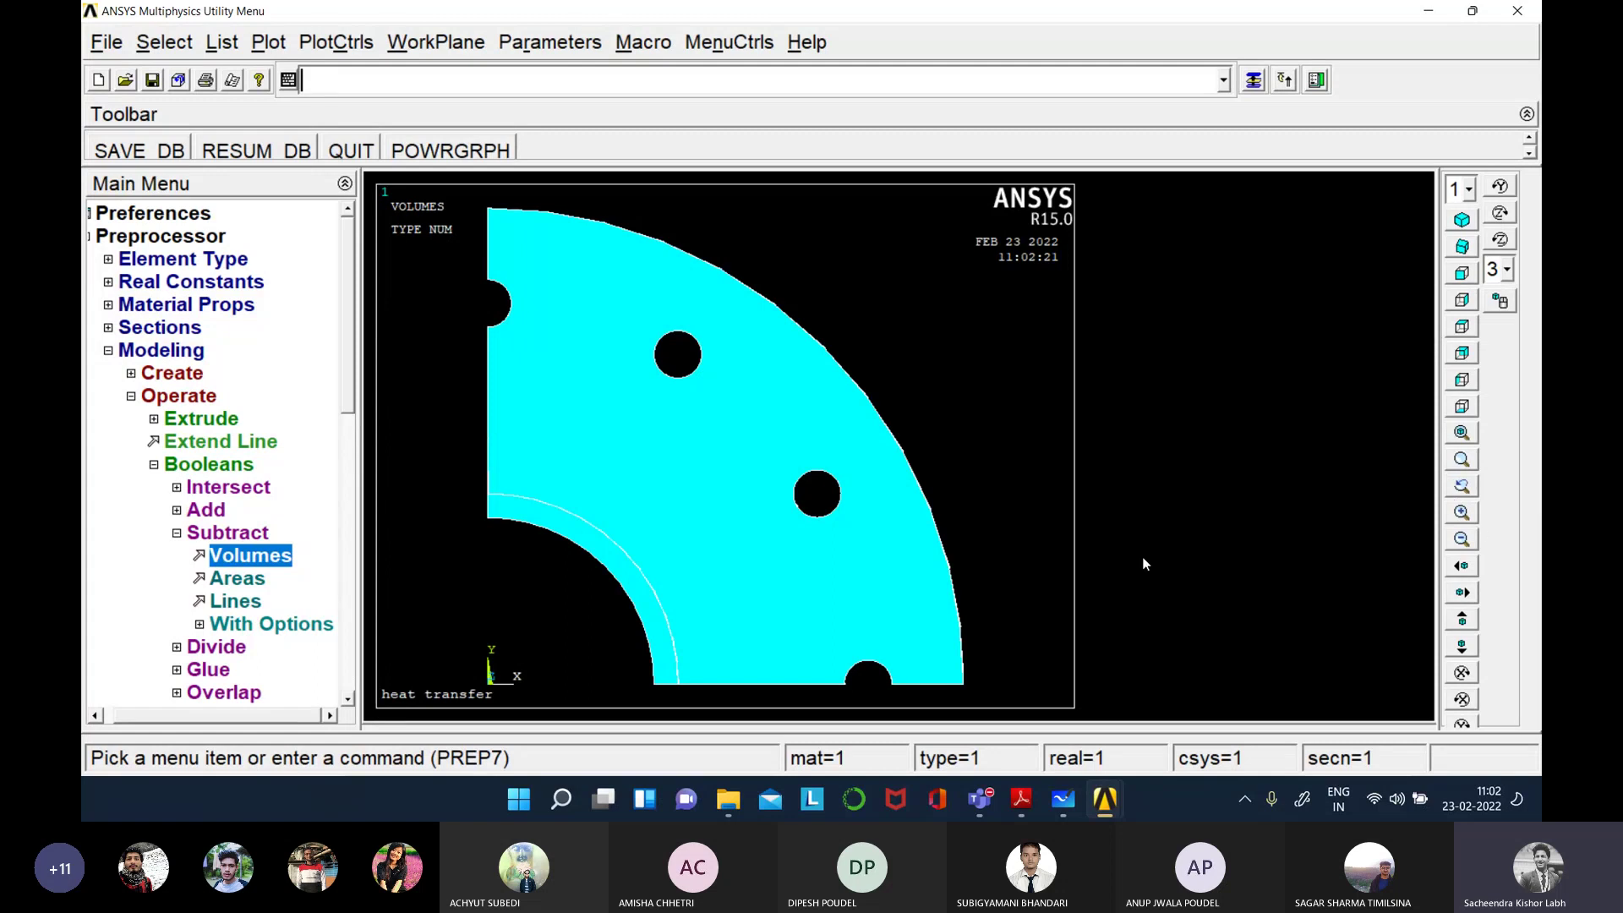
pyautogui.click(1462, 220)
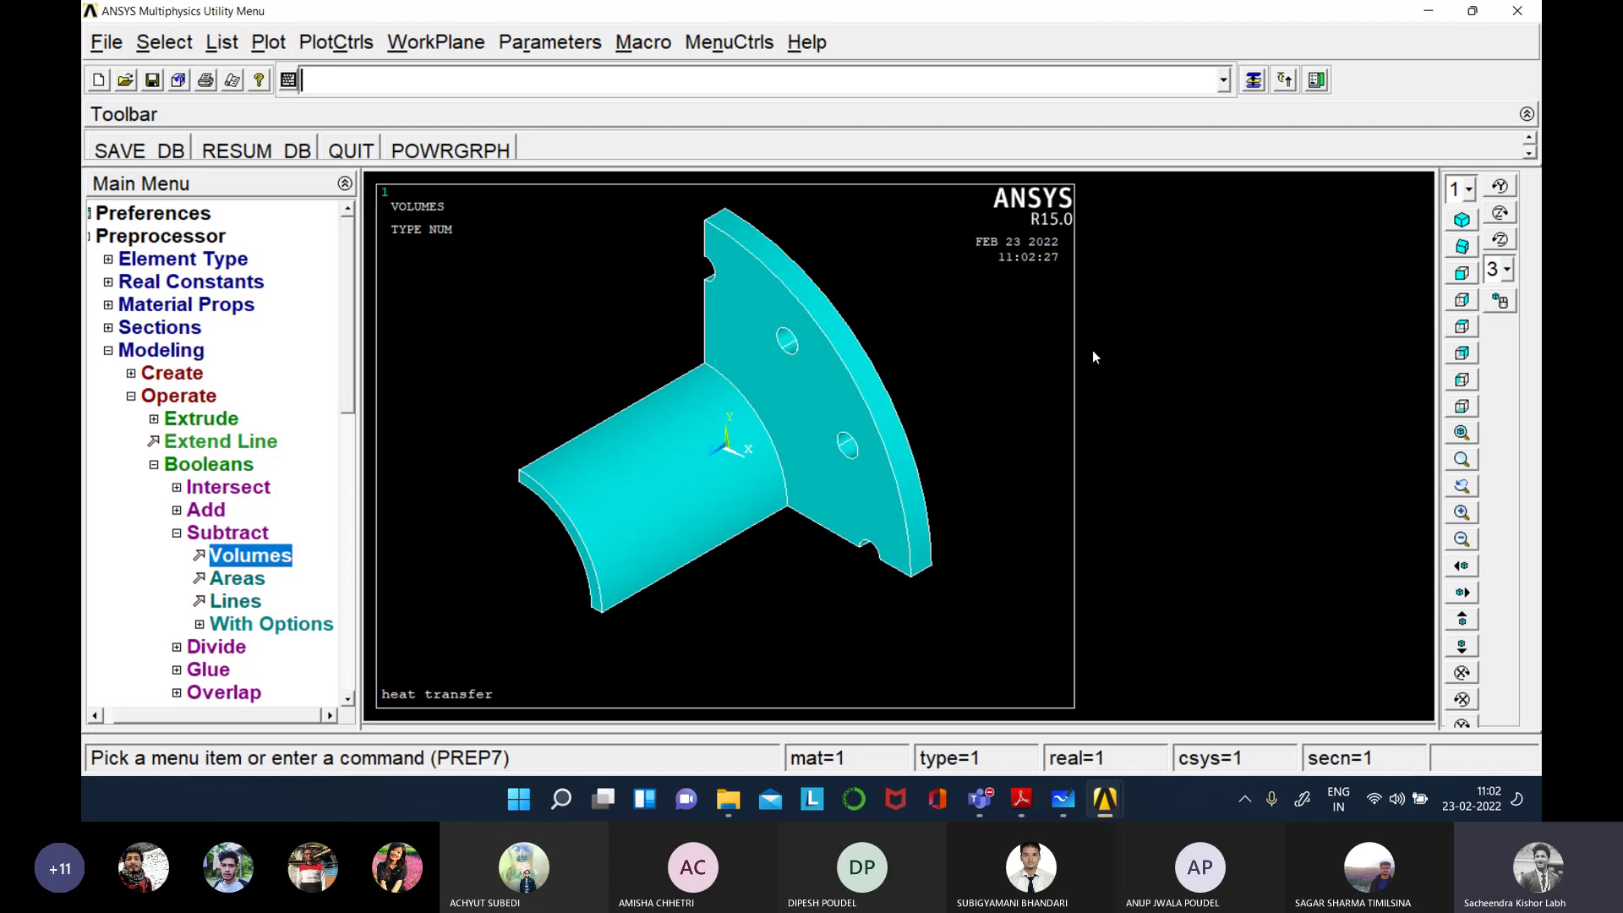
pyautogui.click(161, 397)
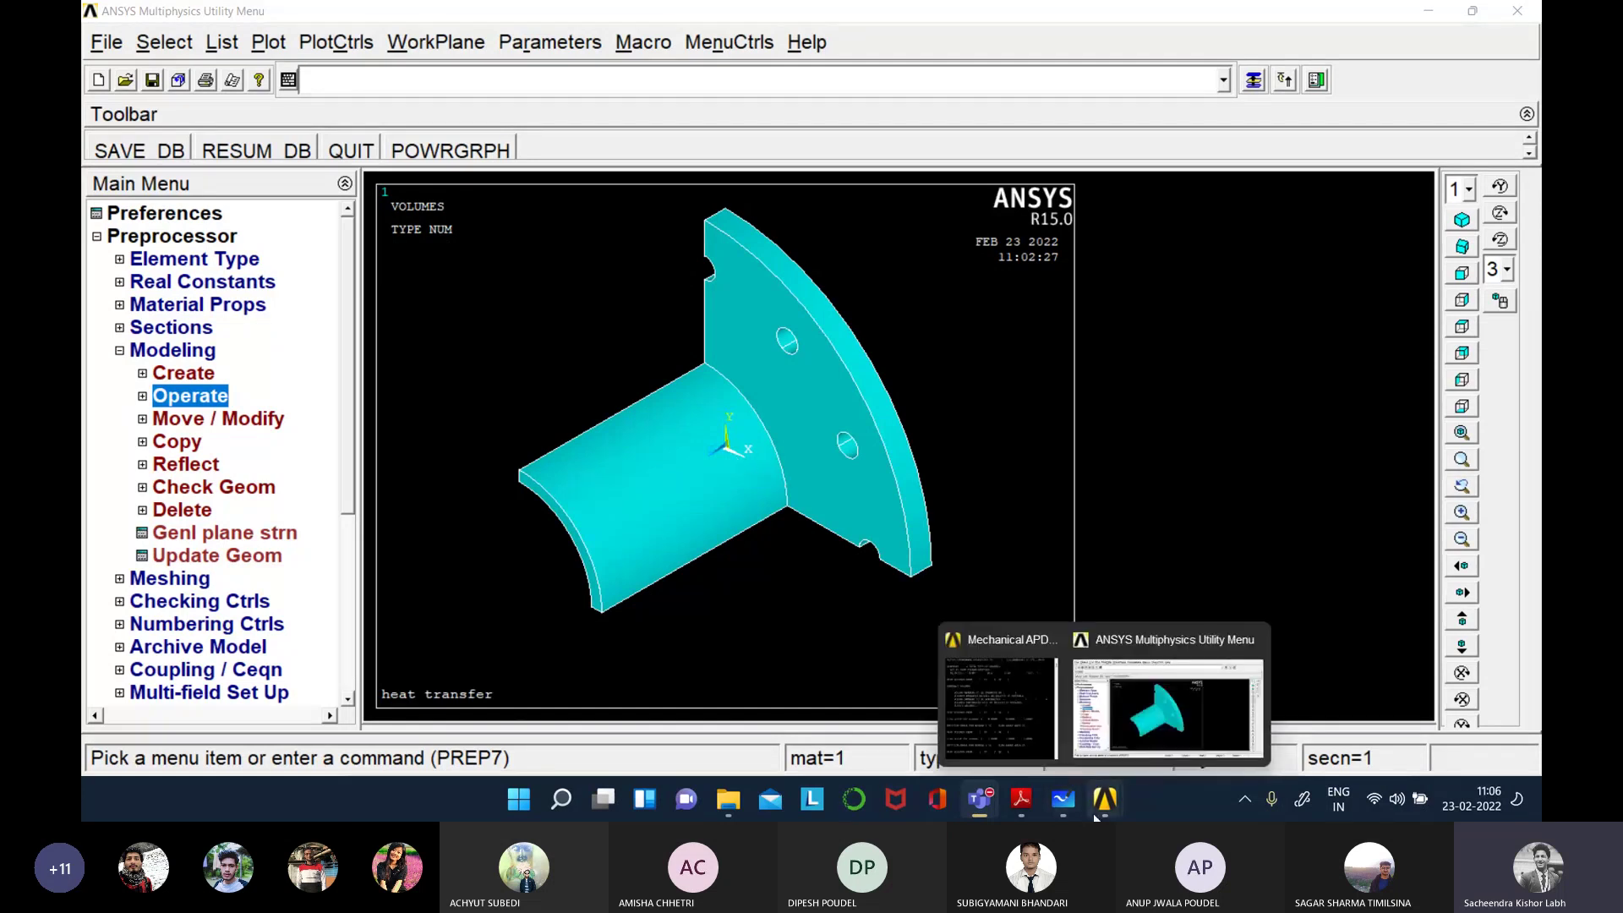
pyautogui.click(1069, 801)
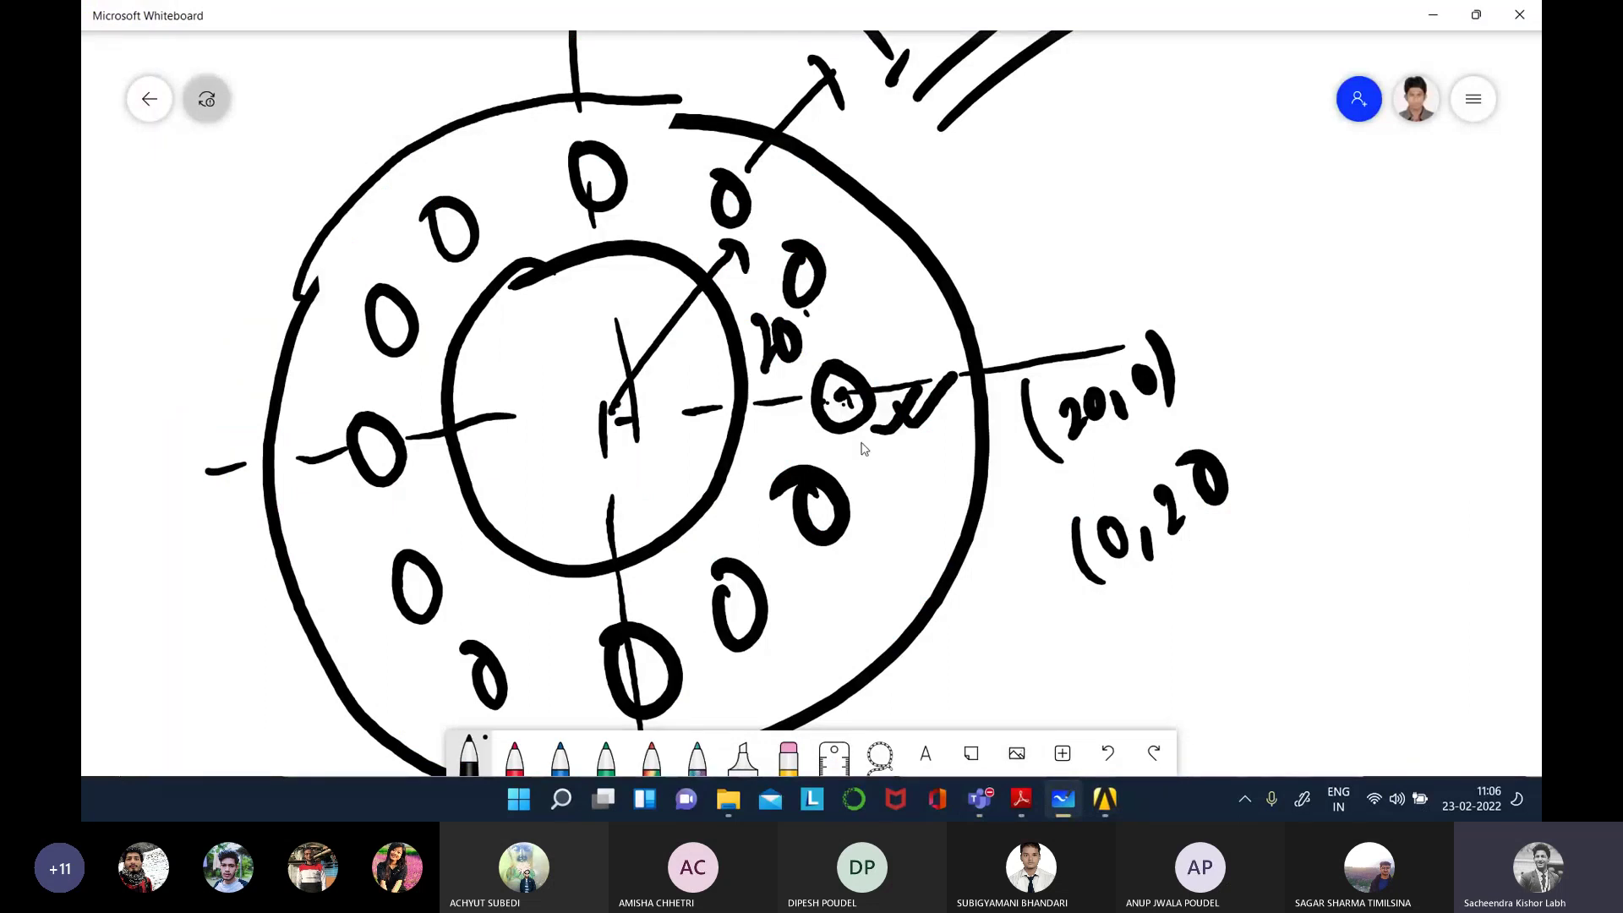
pyautogui.click(1105, 799)
pyautogui.click(1166, 710)
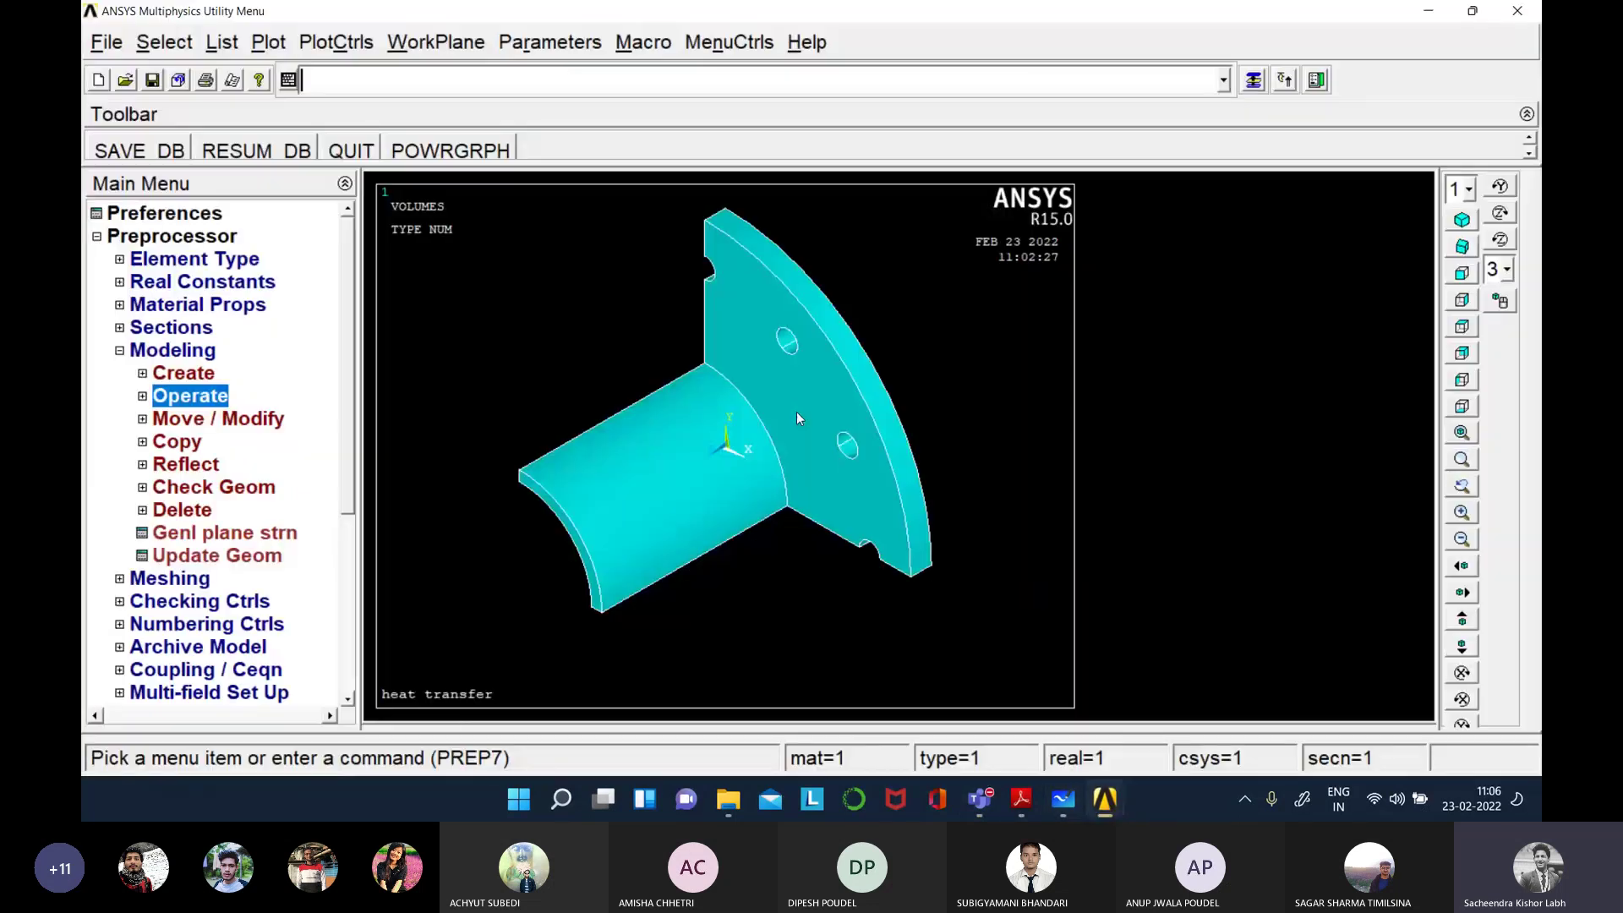
# - Open the MeshTool and accept the global element sizes with edge length 0 and 0 element divisions
pyautogui.click(179, 353)
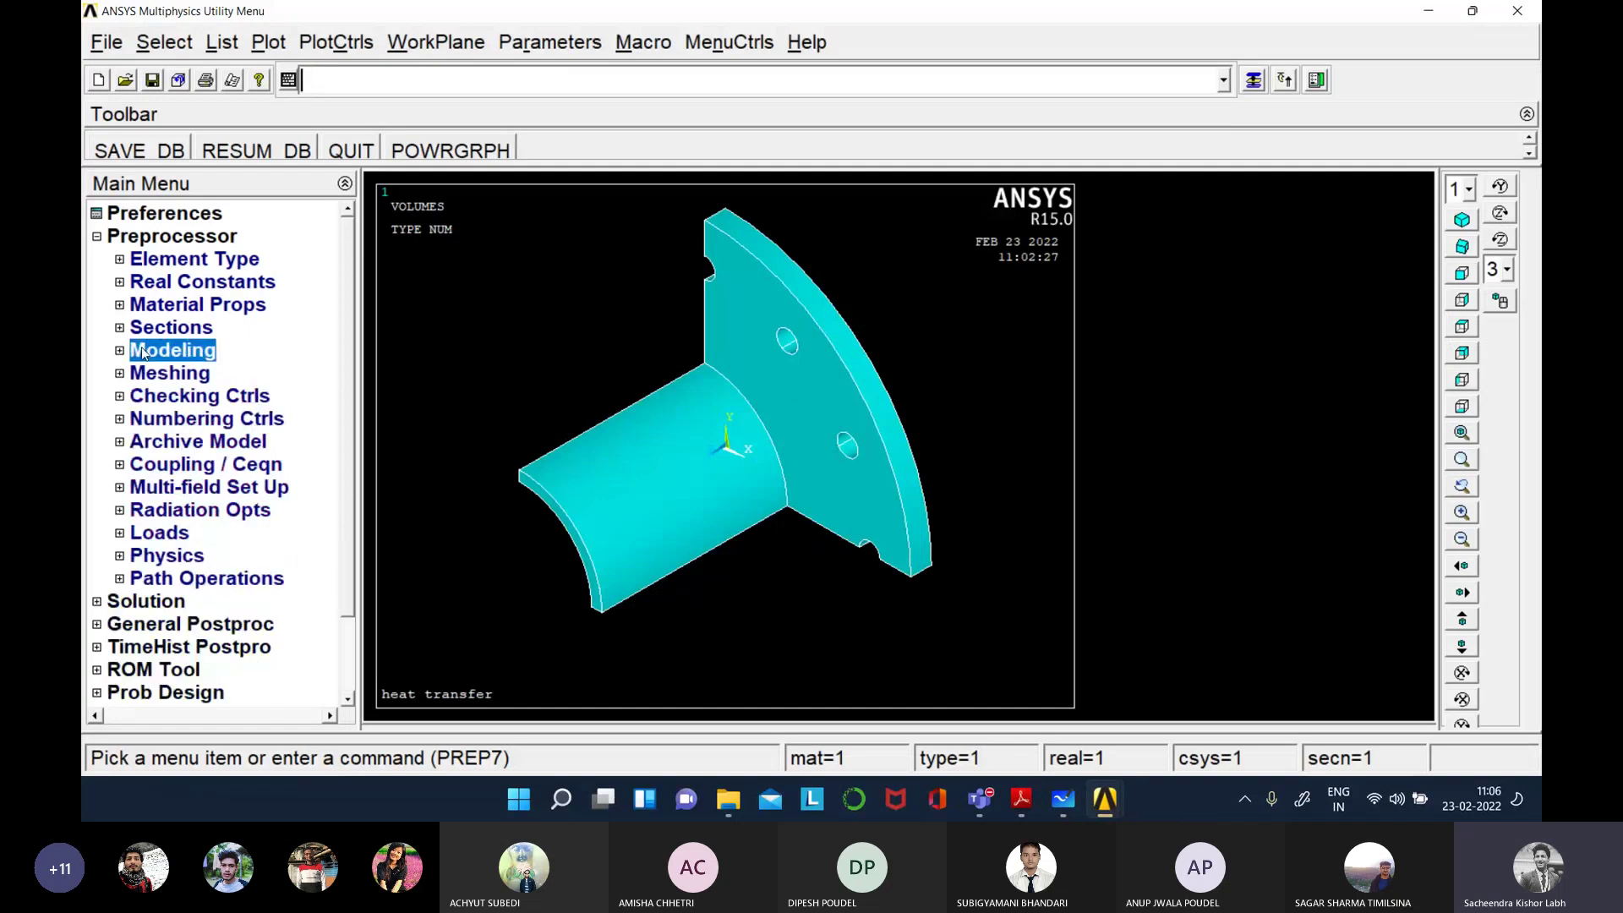
pyautogui.click(134, 374)
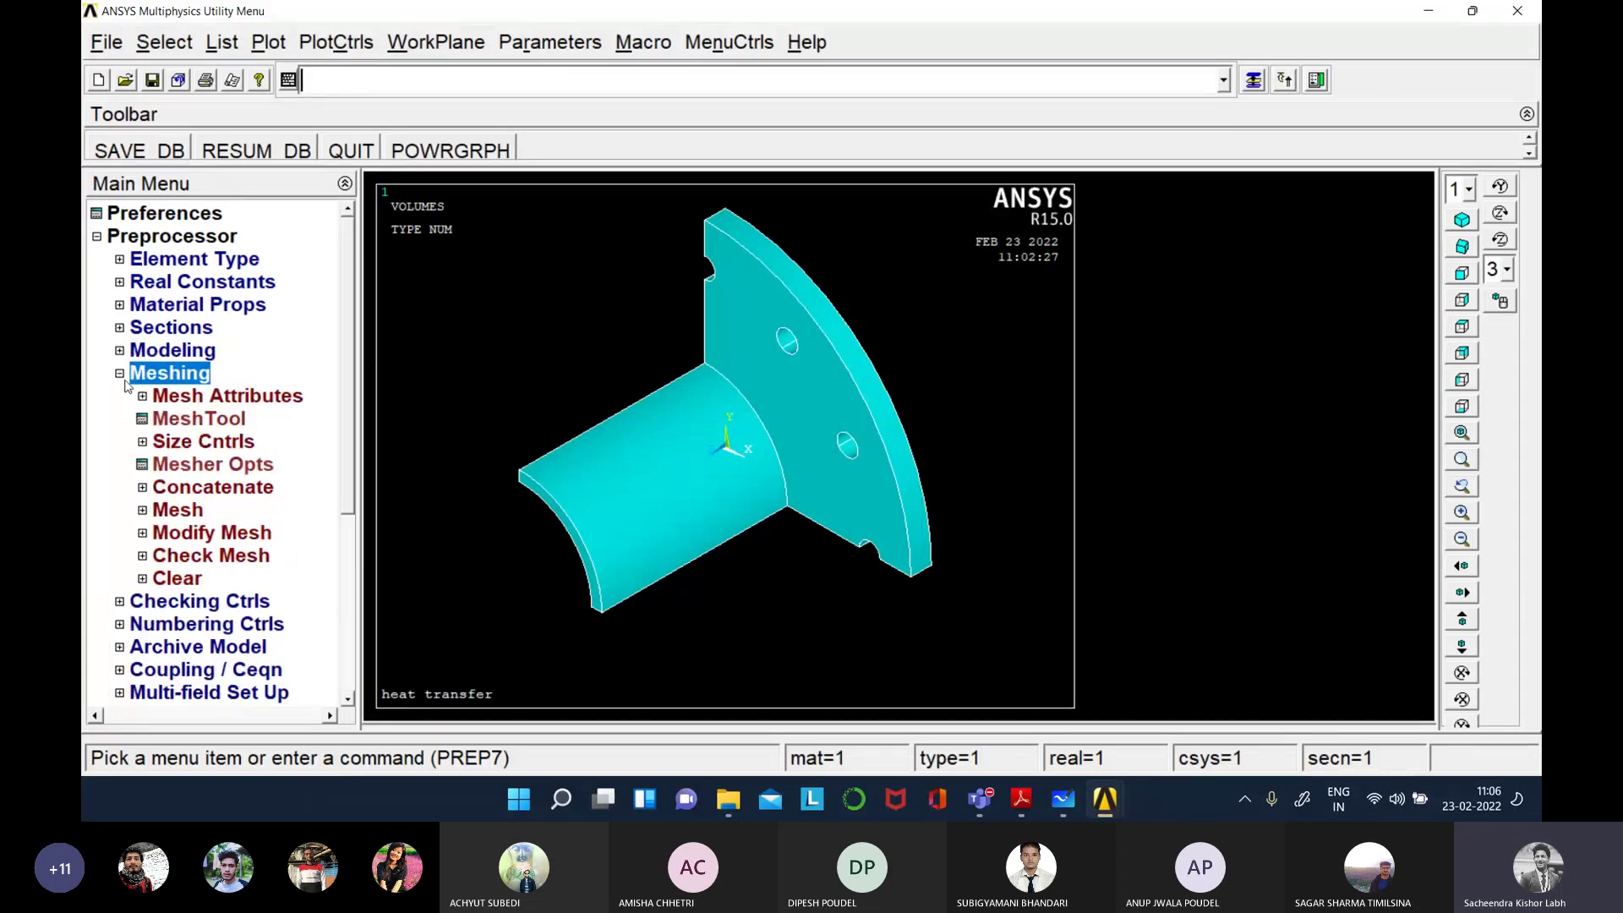
pyautogui.click(178, 419)
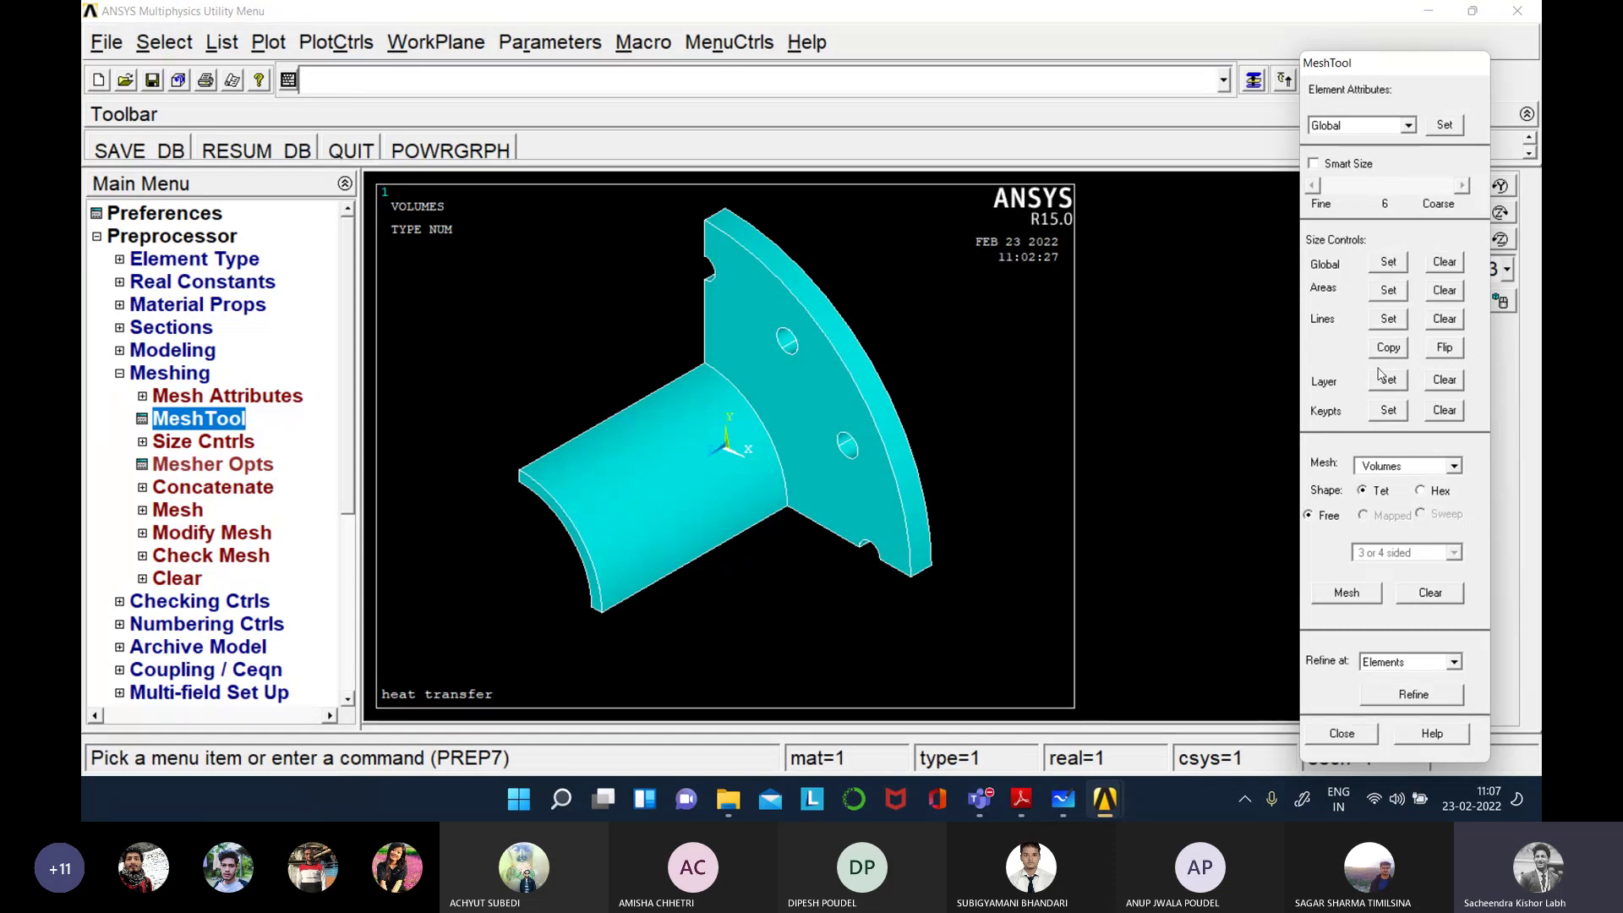
pyautogui.click(1388, 265)
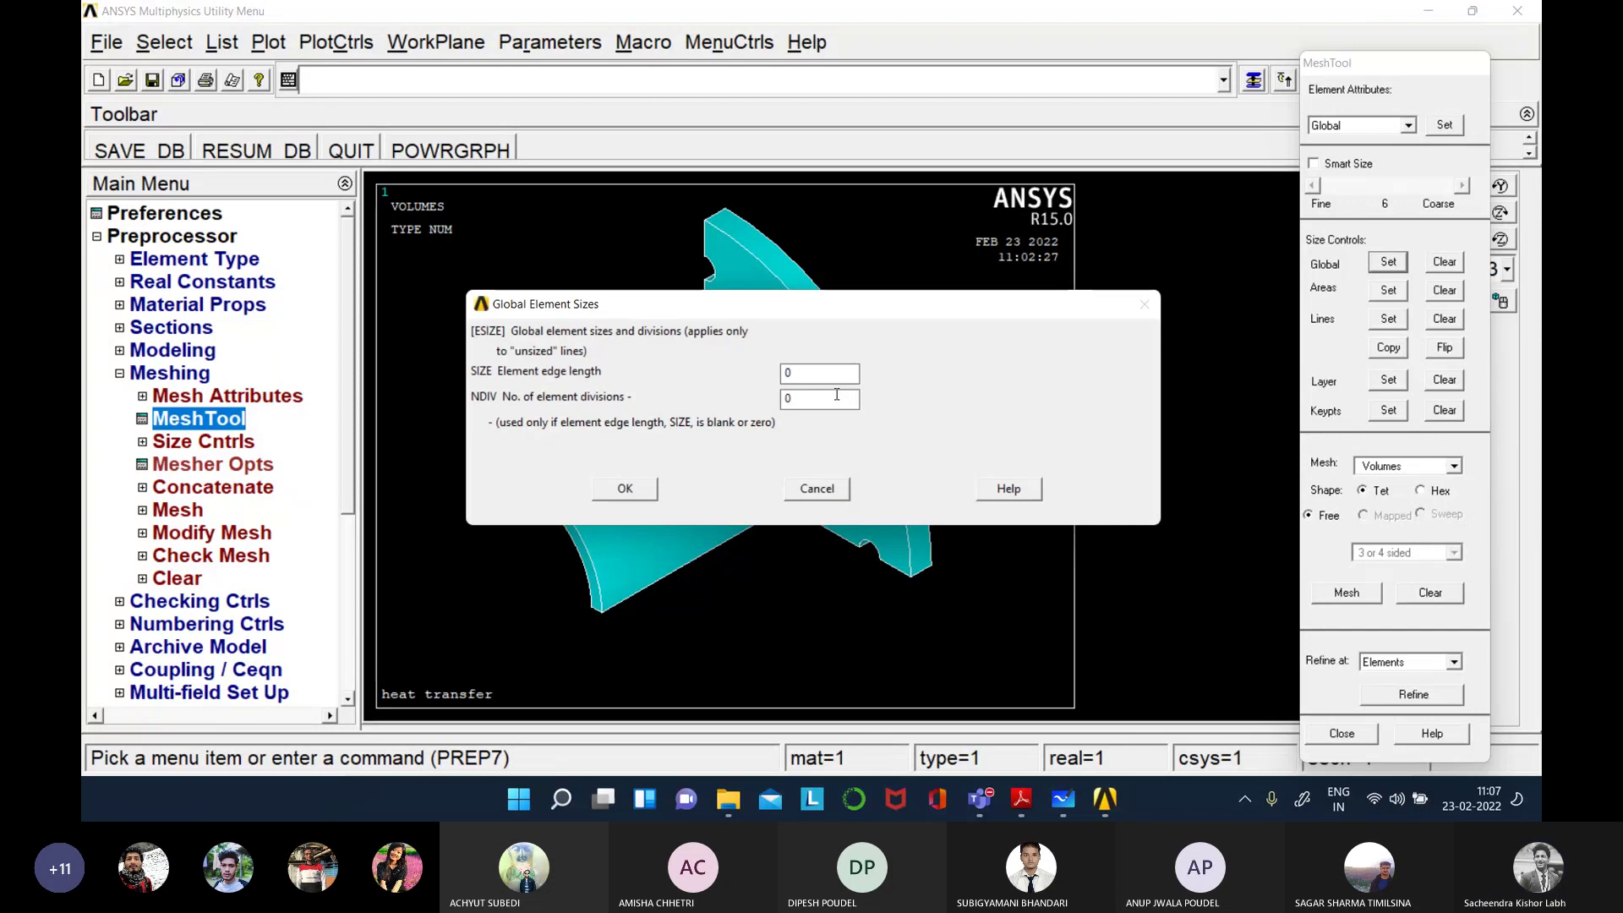
pyautogui.doubleClick(793, 398)
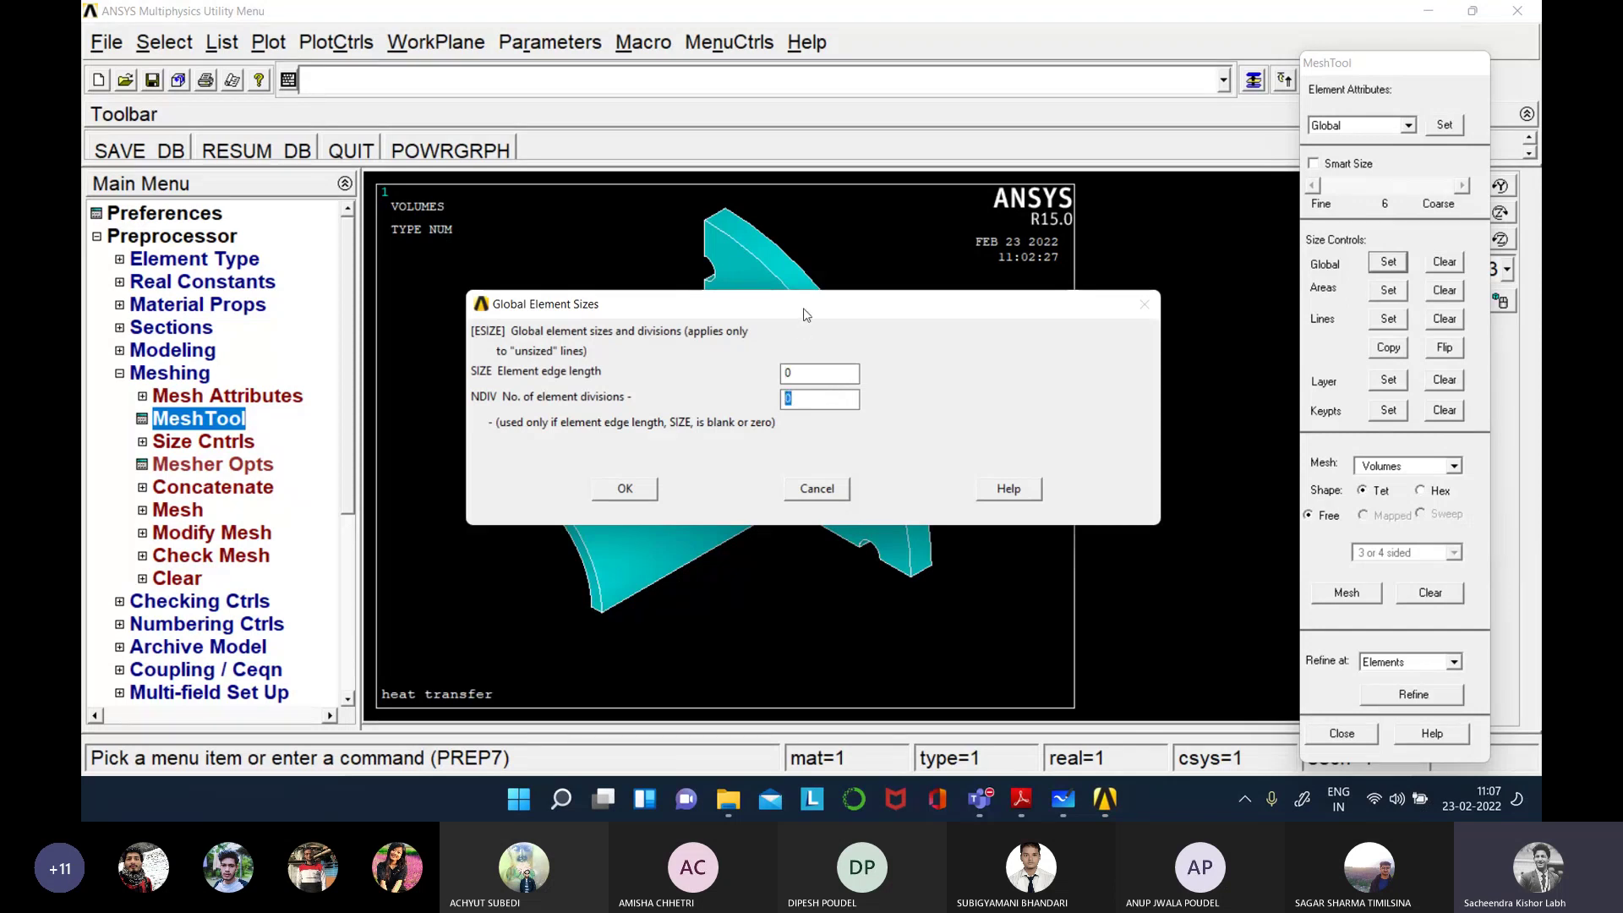
pyautogui.moveTo(806, 313); pyautogui.dragTo(1120, 201)
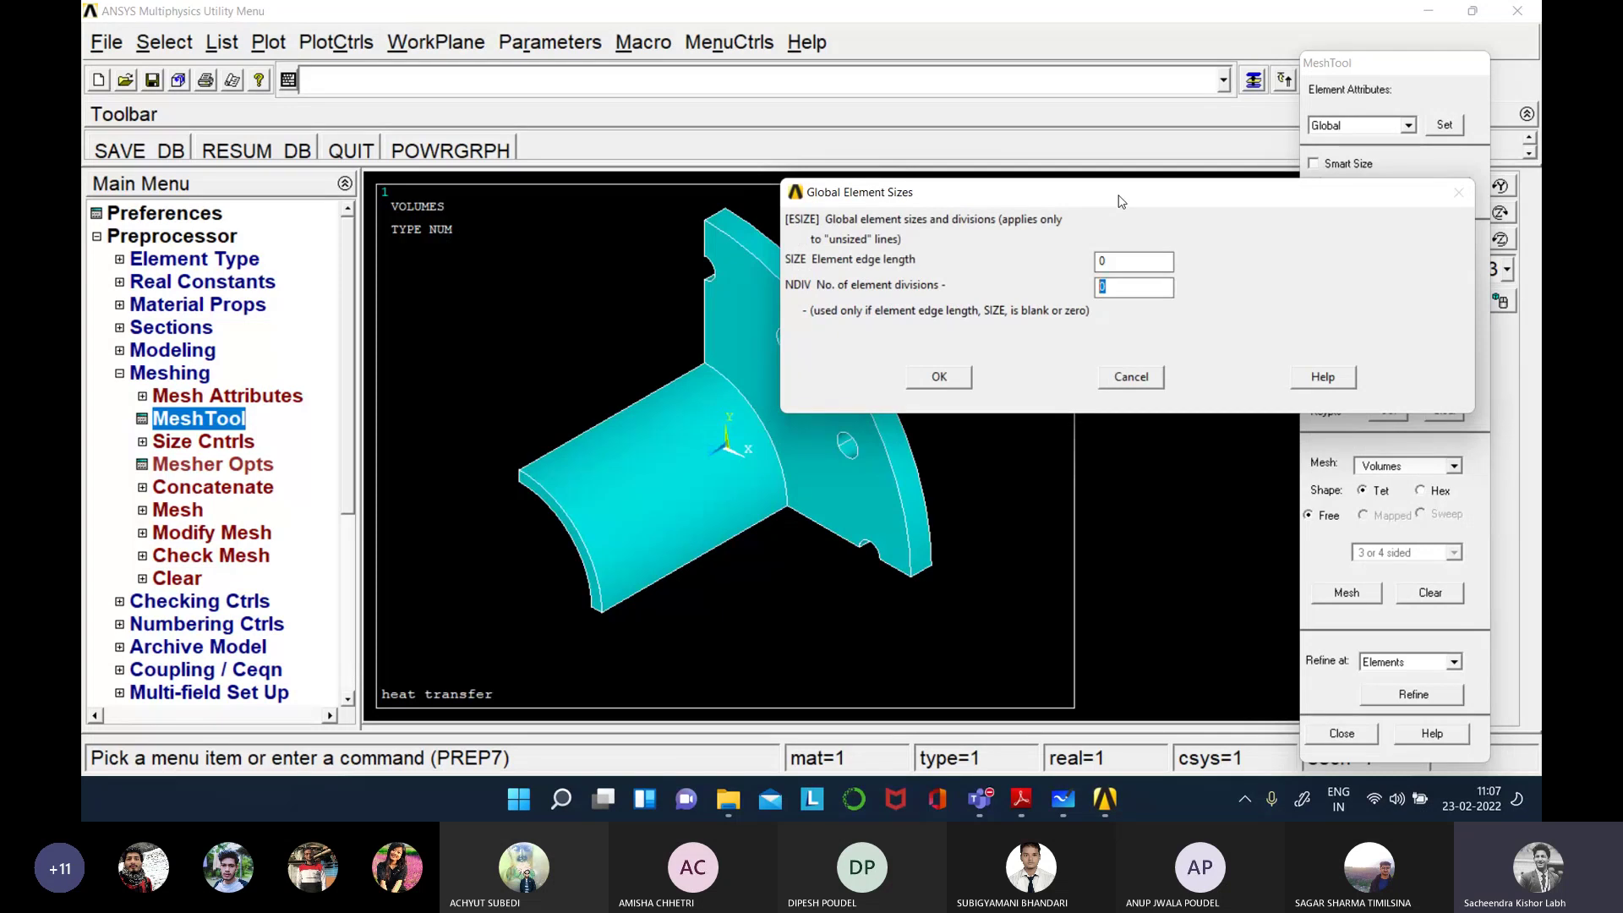
pyautogui.click(940, 376)
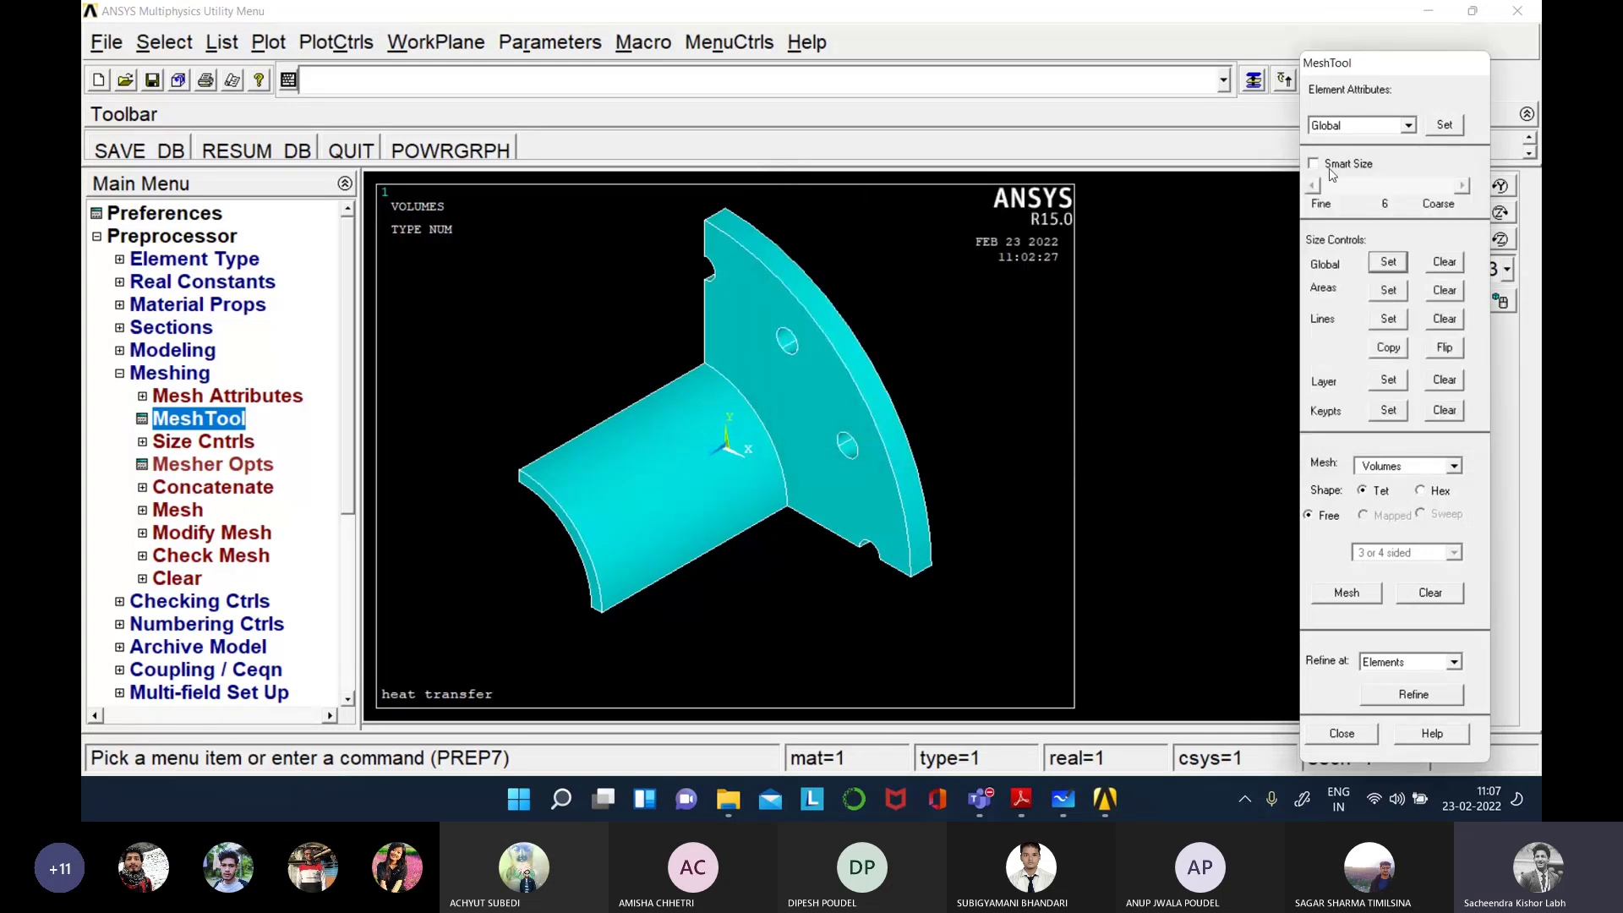
# - Mesh the pipe and flange volumes with free tetrahedral elements and save the database
pyautogui.moveTo(1405, 64); pyautogui.dragTo(1200, 15)
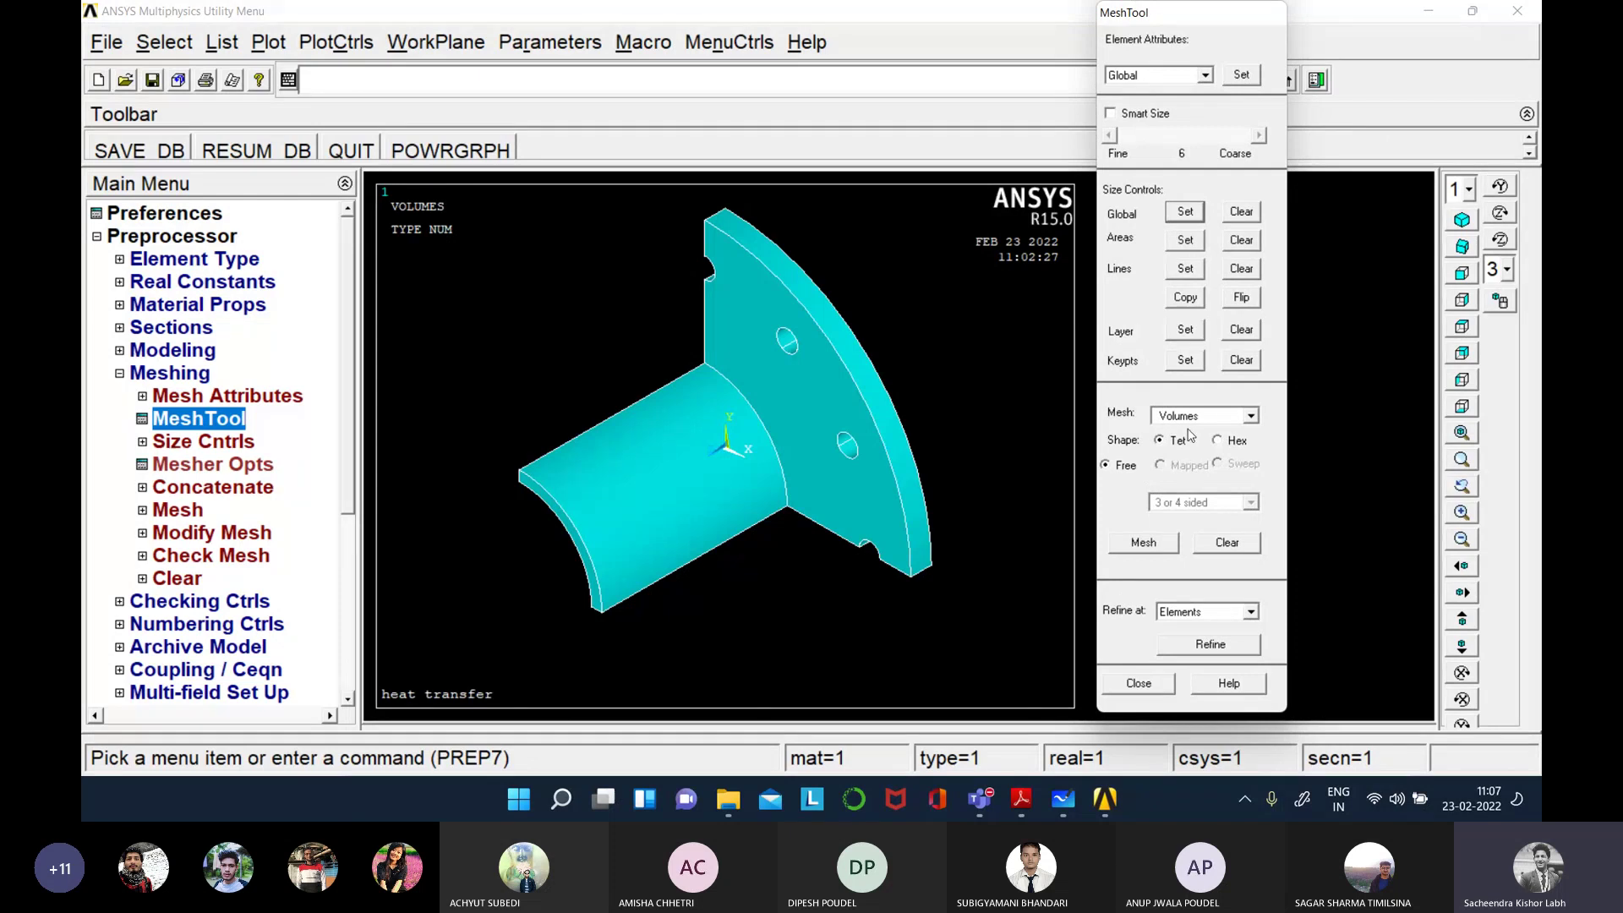
pyautogui.click(1236, 416)
pyautogui.click(1231, 422)
pyautogui.click(1142, 544)
pyautogui.click(642, 538)
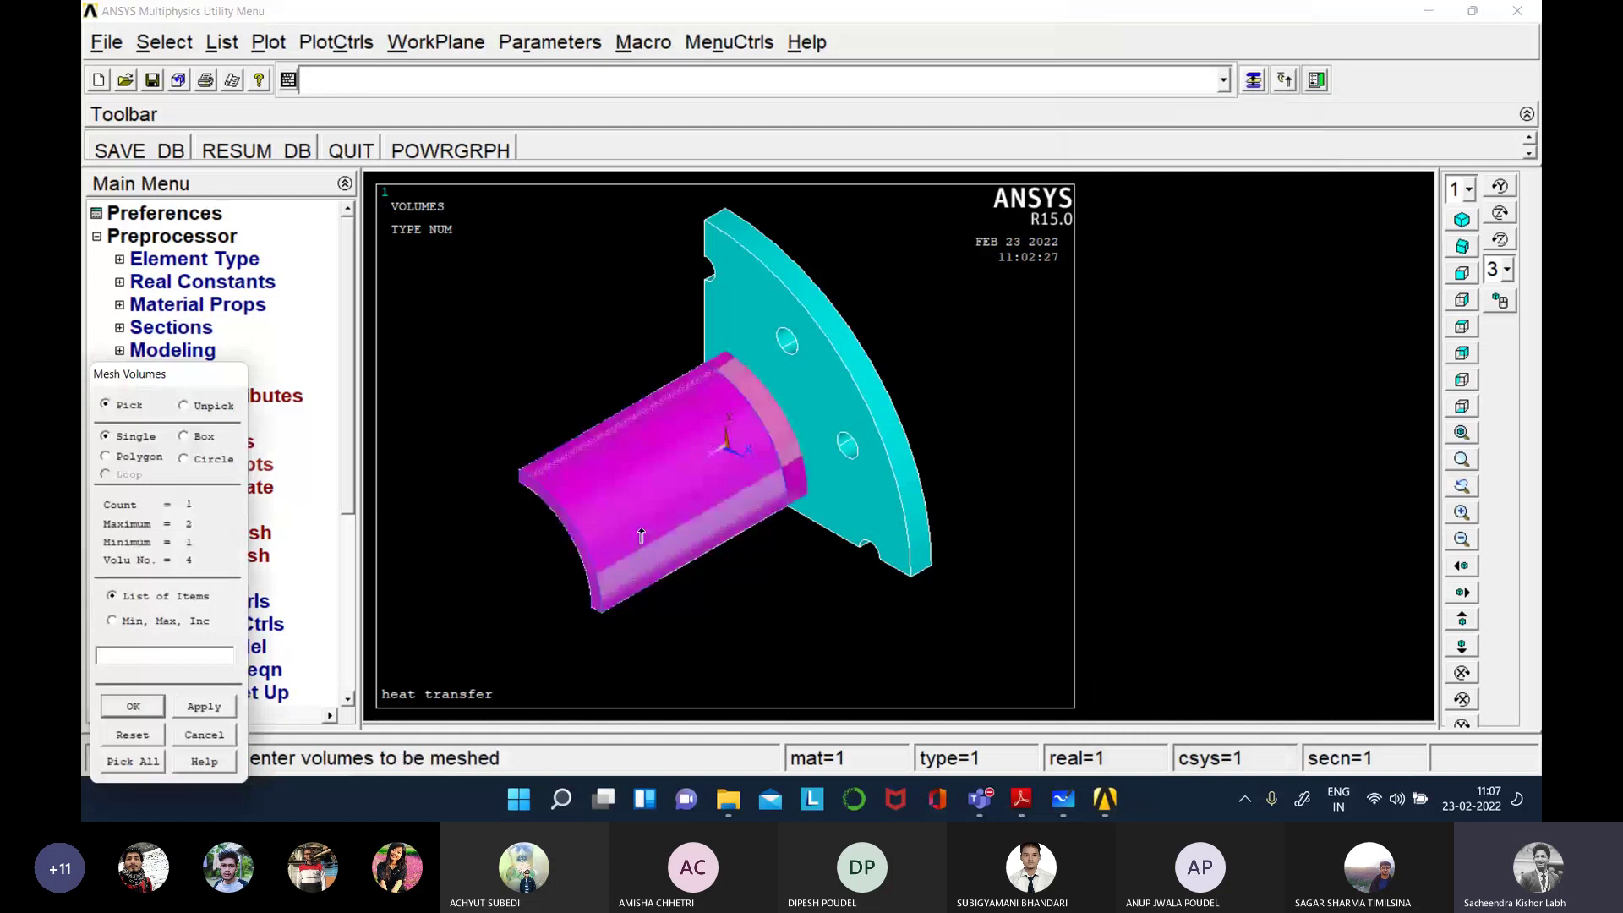
pyautogui.click(830, 423)
pyautogui.click(132, 707)
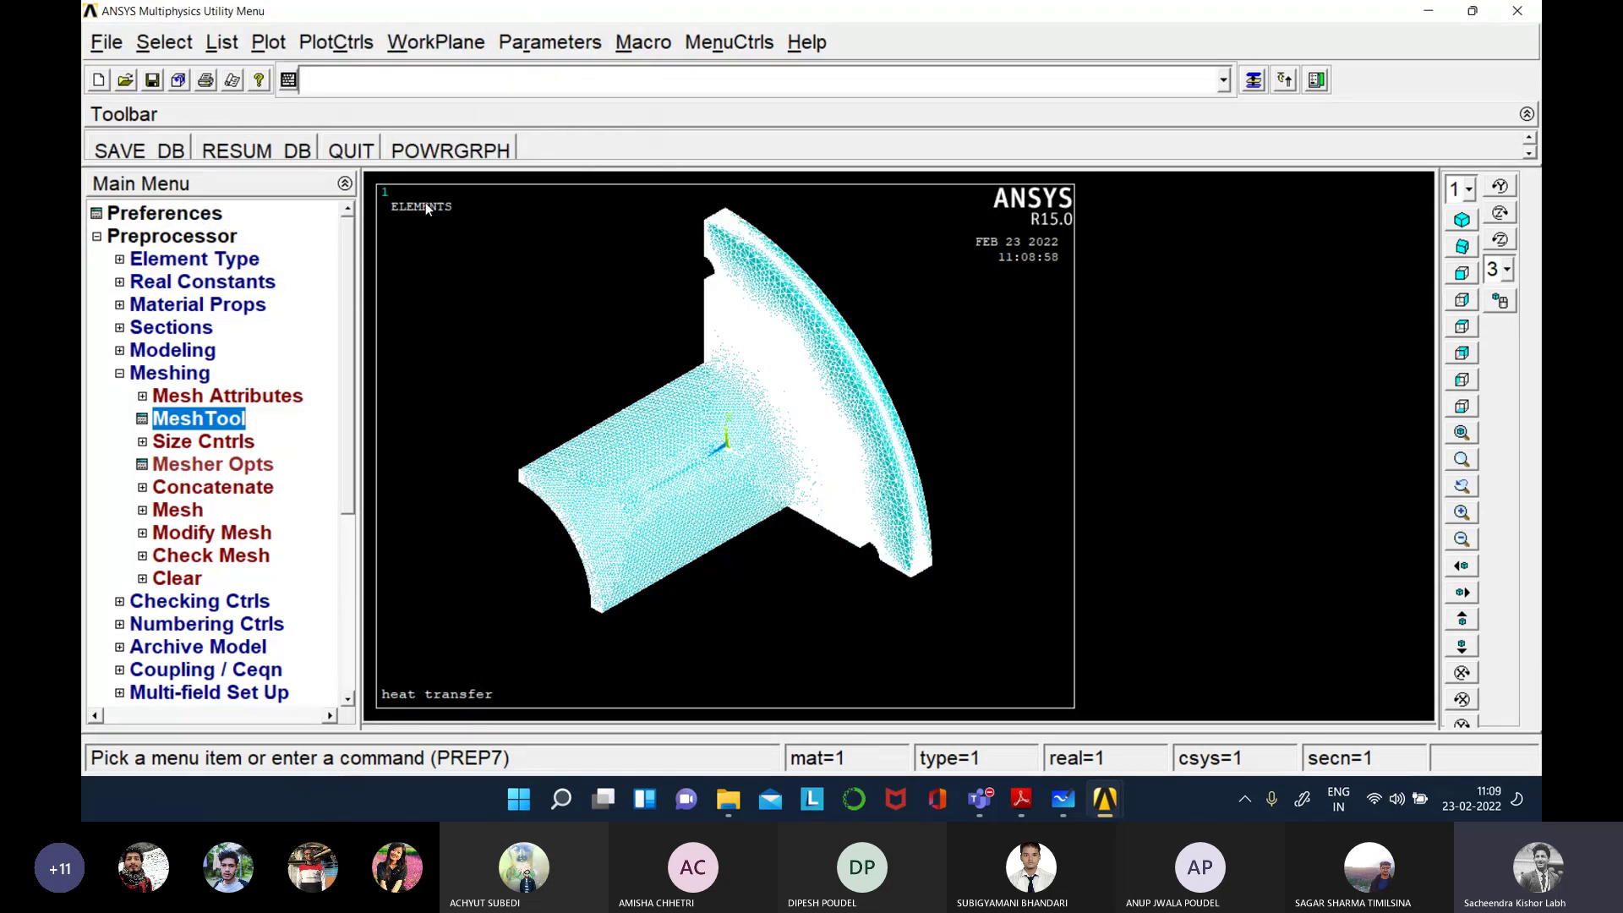
pyautogui.click(144, 151)
# - Examine the element mesh up close around the pipe and flange junction, then fit the whole model in view
pyautogui.click(1460, 511)
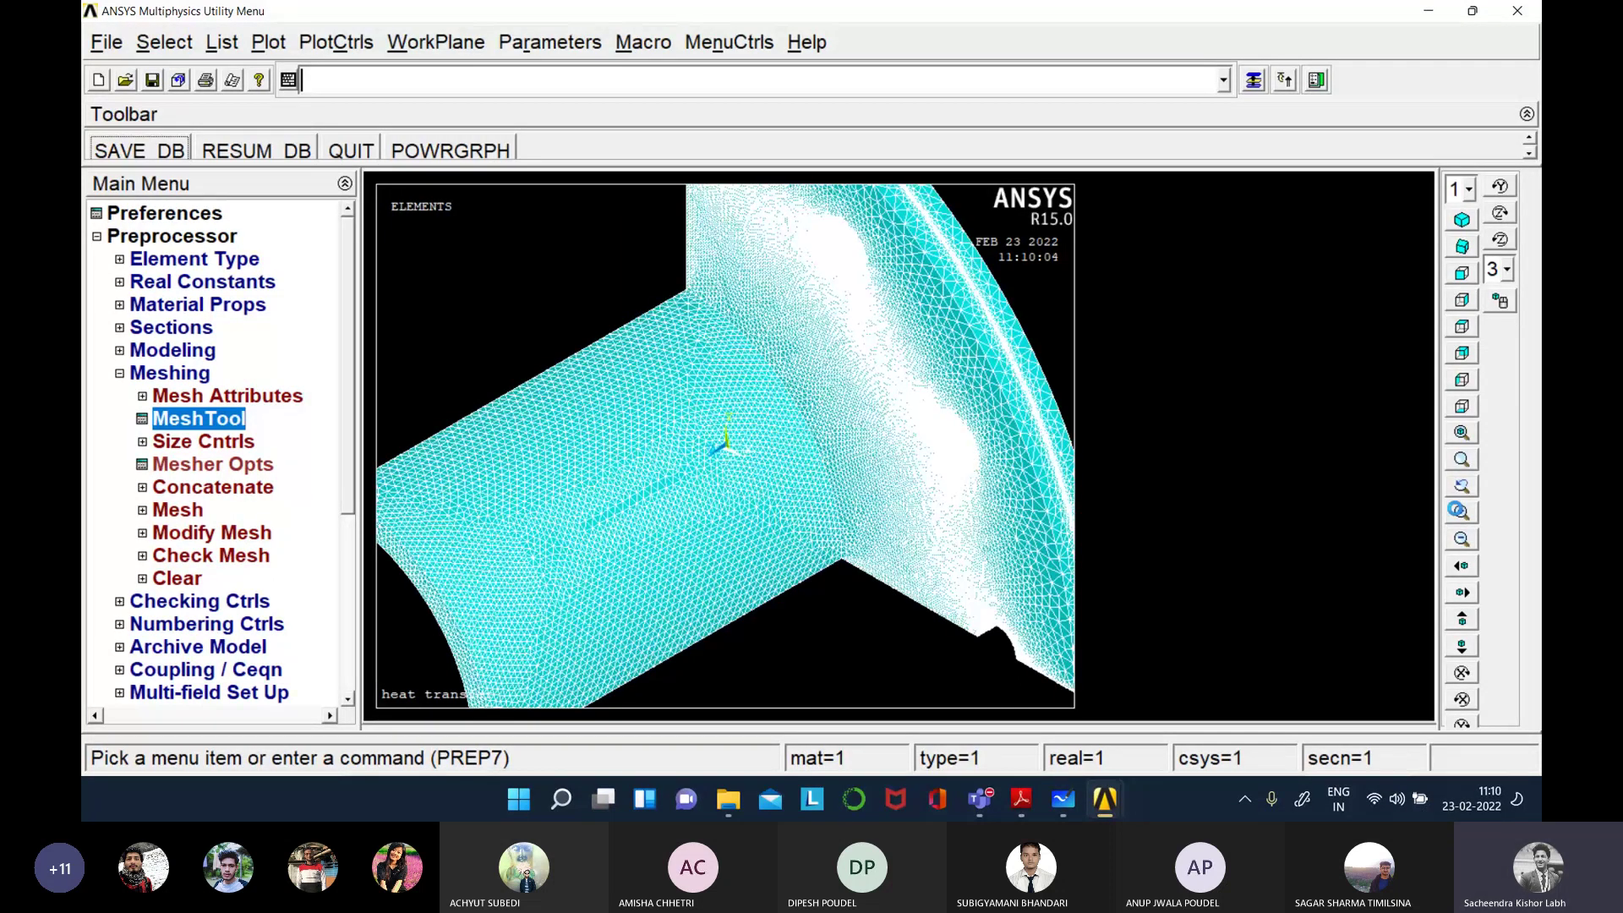
pyautogui.click(1460, 513)
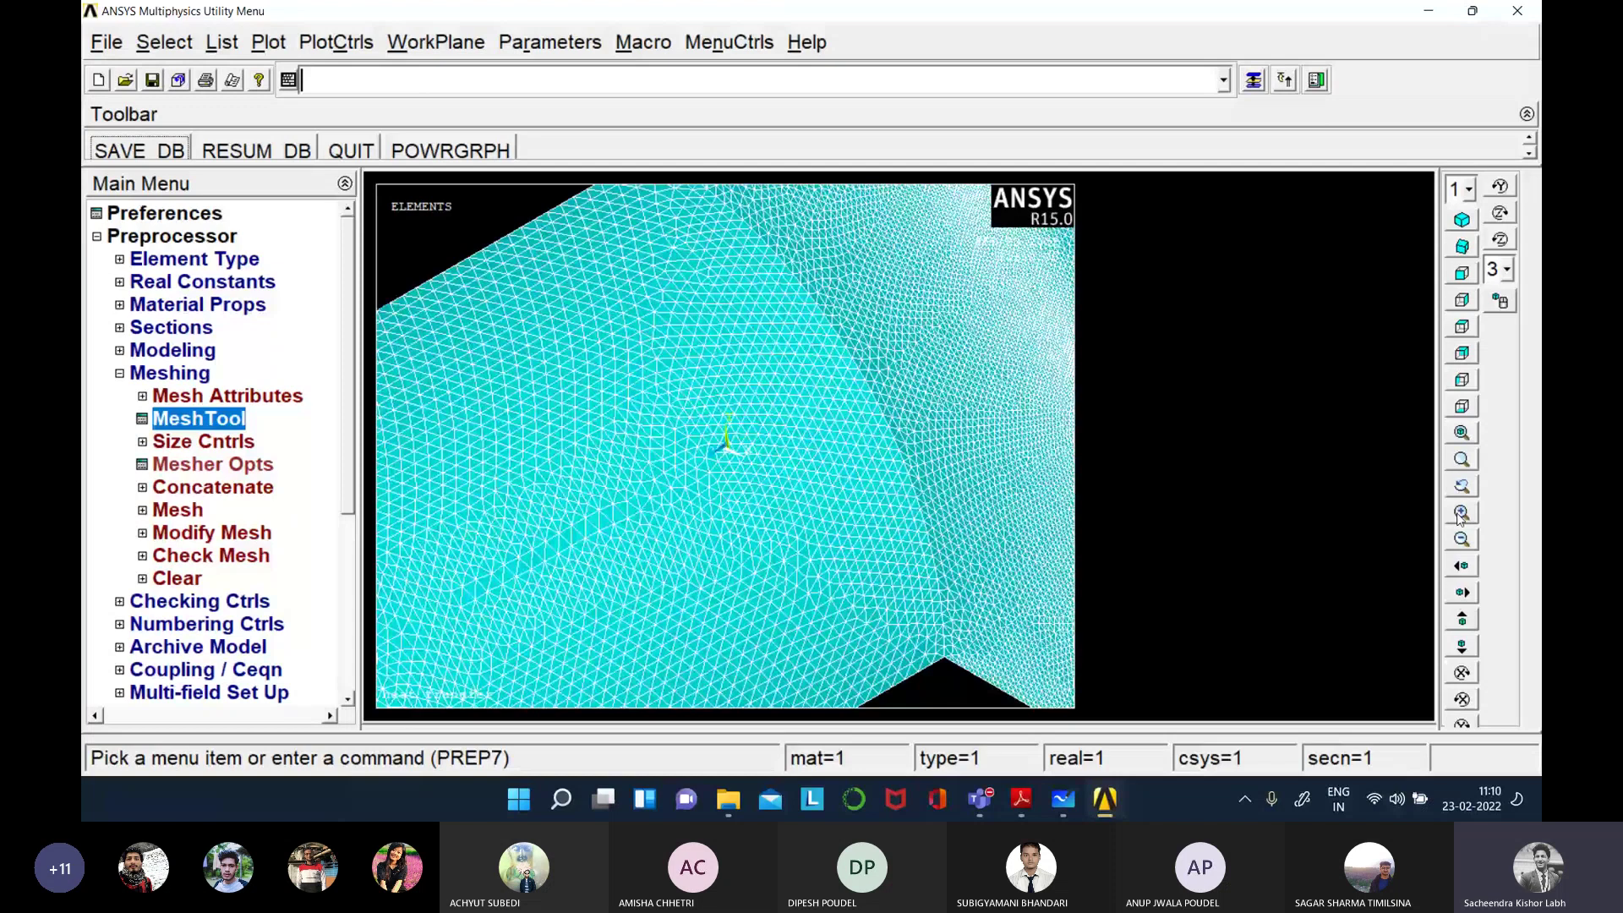
pyautogui.click(1462, 433)
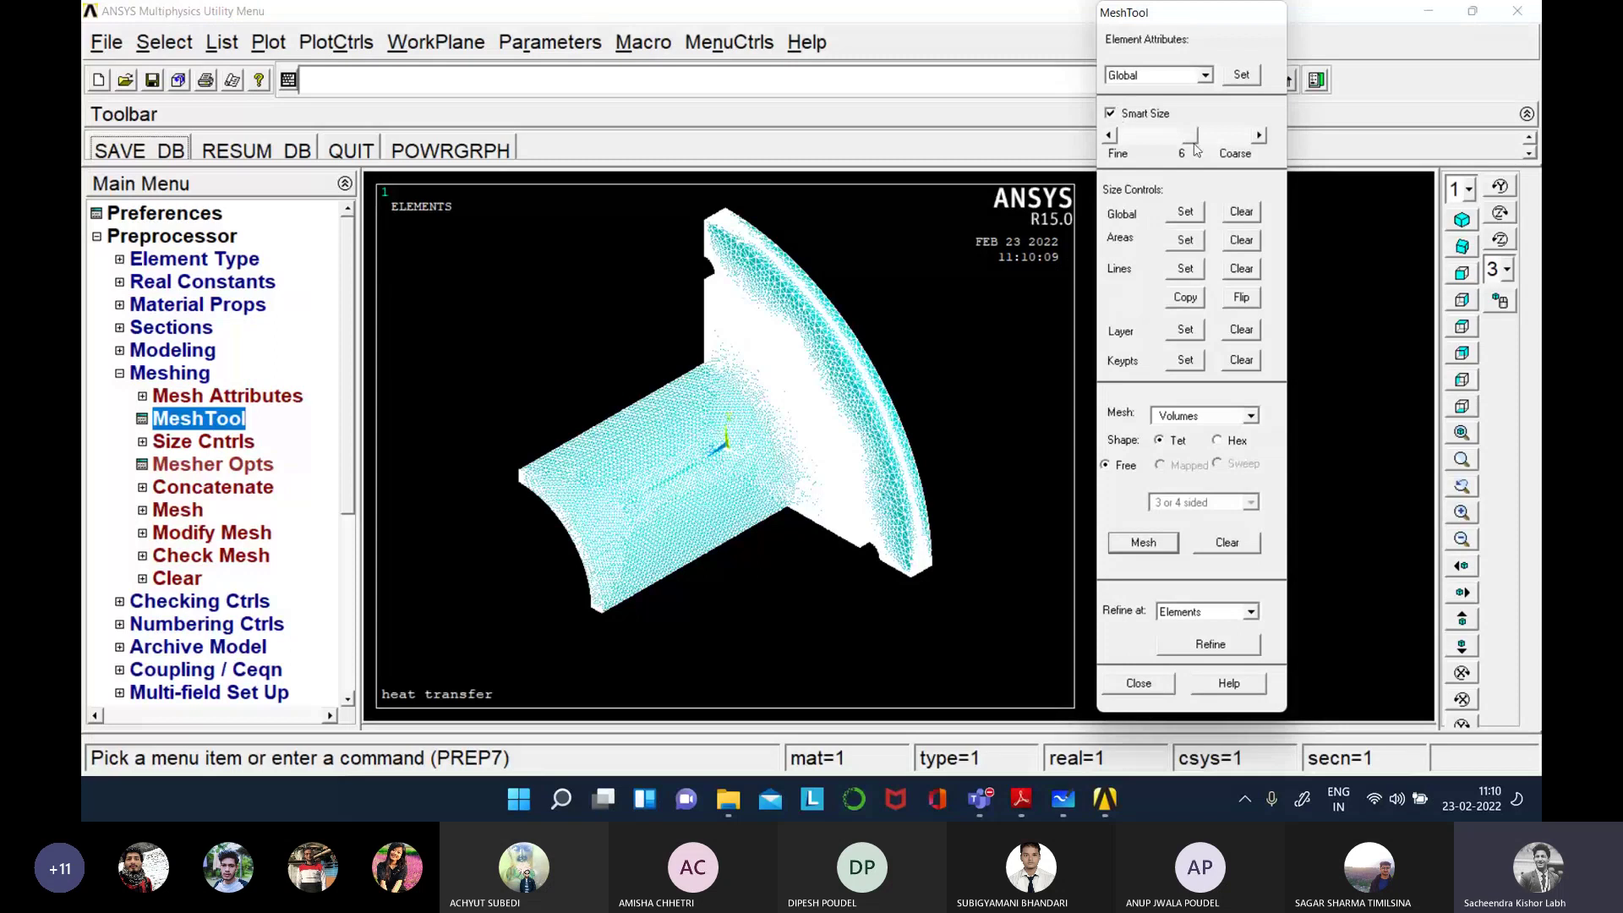
# - Adjust the Smart Size level toward coarse, turn Smart Size off and close the MeshTool
pyautogui.moveTo(1193, 137)
pyautogui.mouseDown()
pyautogui.moveTo(1226, 139)
pyautogui.moveTo(1204, 138)
pyautogui.mouseUp()
pyautogui.click(1116, 113)
pyautogui.click(1139, 683)
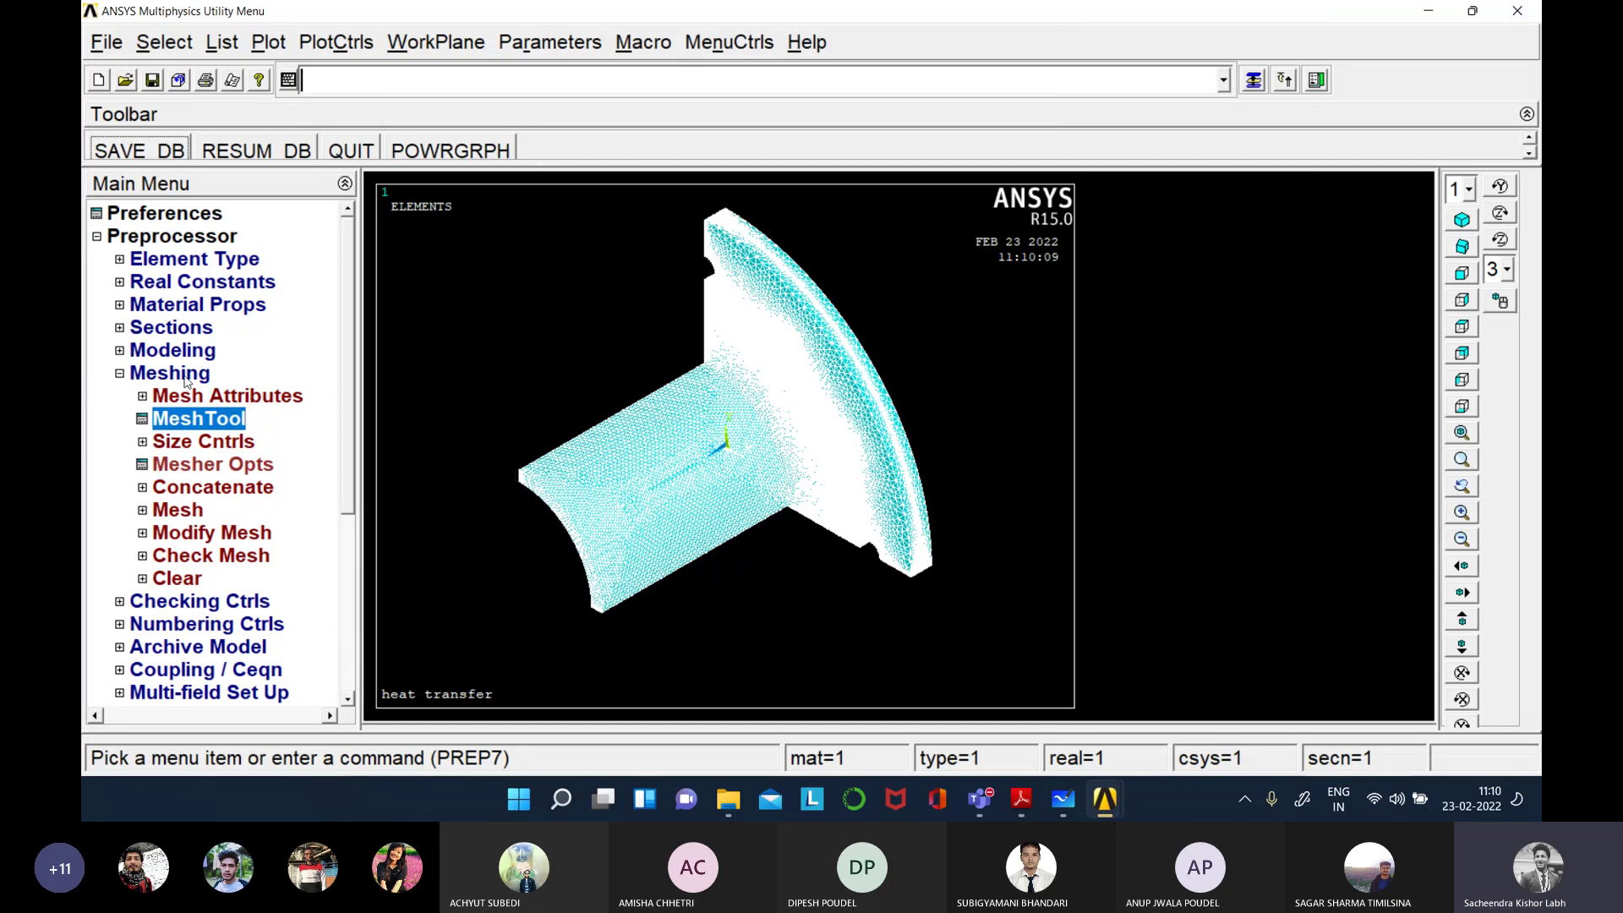
pyautogui.click(120, 374)
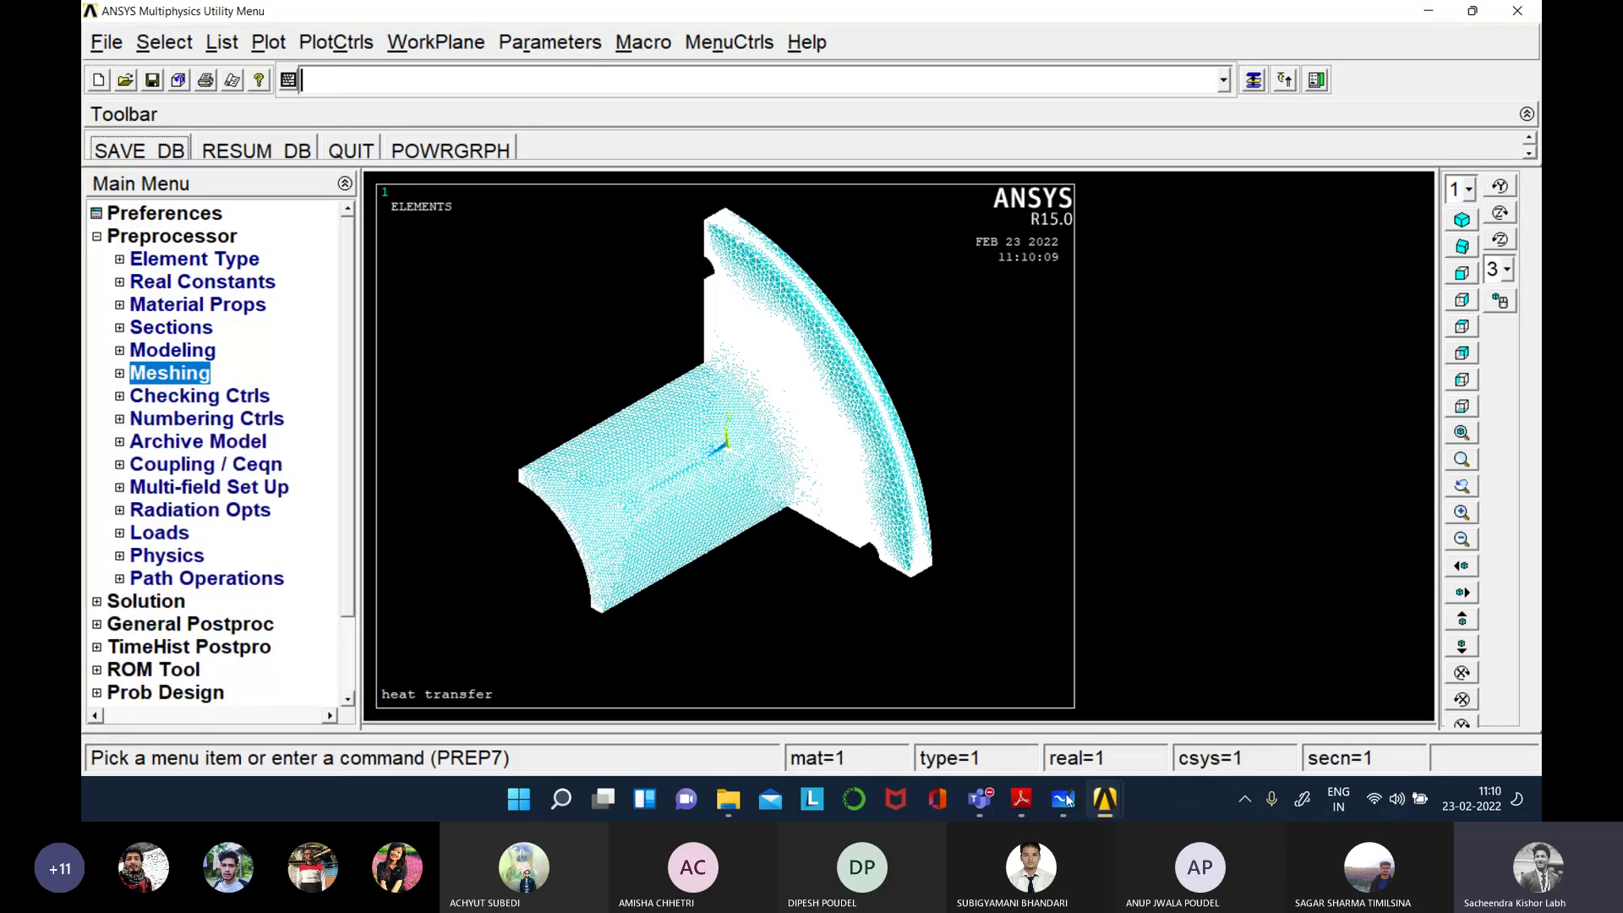
# - Review the heat transfer problem PDF in Adobe Reader, then find the pipe quarter-section sketch in Microsoft Whiteboard
pyautogui.click(1021, 799)
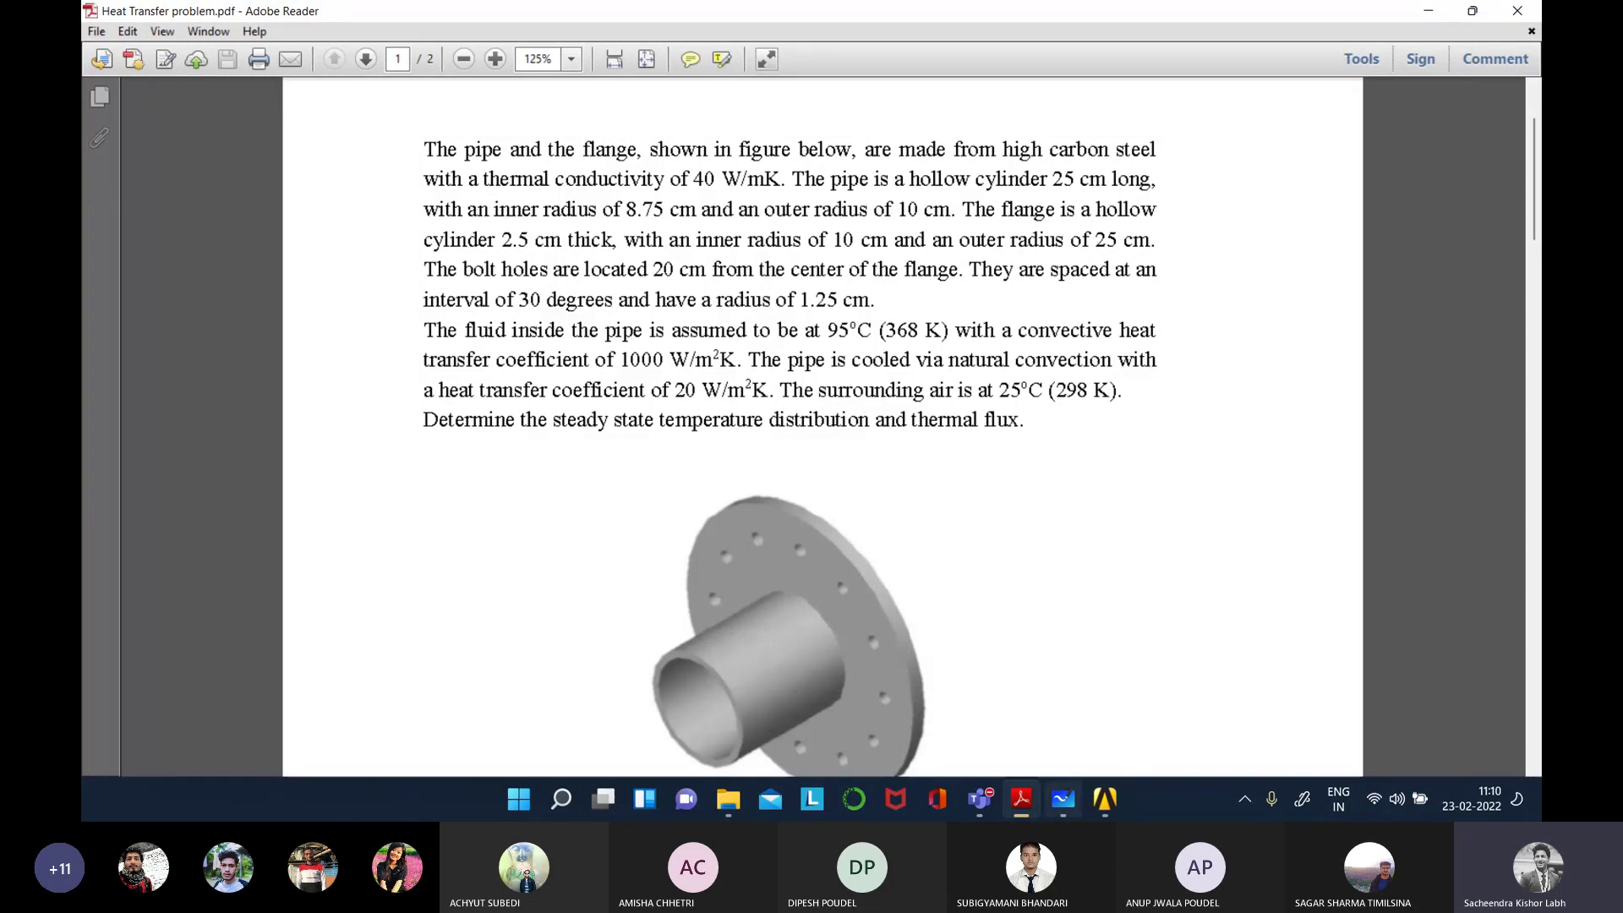
pyautogui.click(1063, 809)
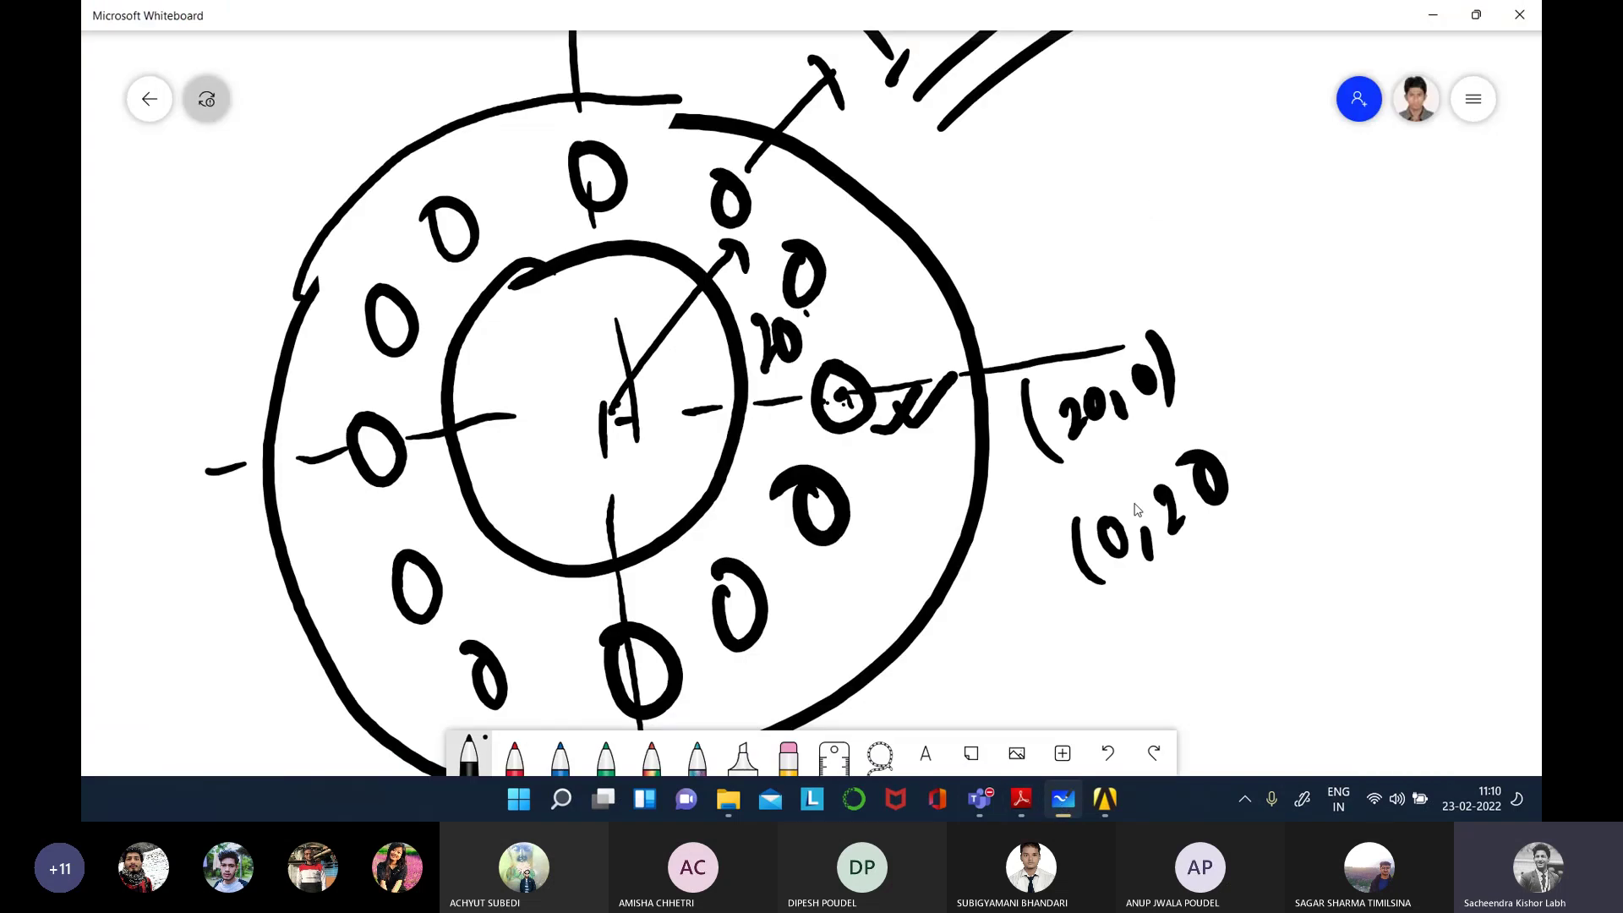
pyautogui.keyDown('ctrl'); pyautogui.scroll(-10, 1137, 509); pyautogui.keyUp('ctrl')
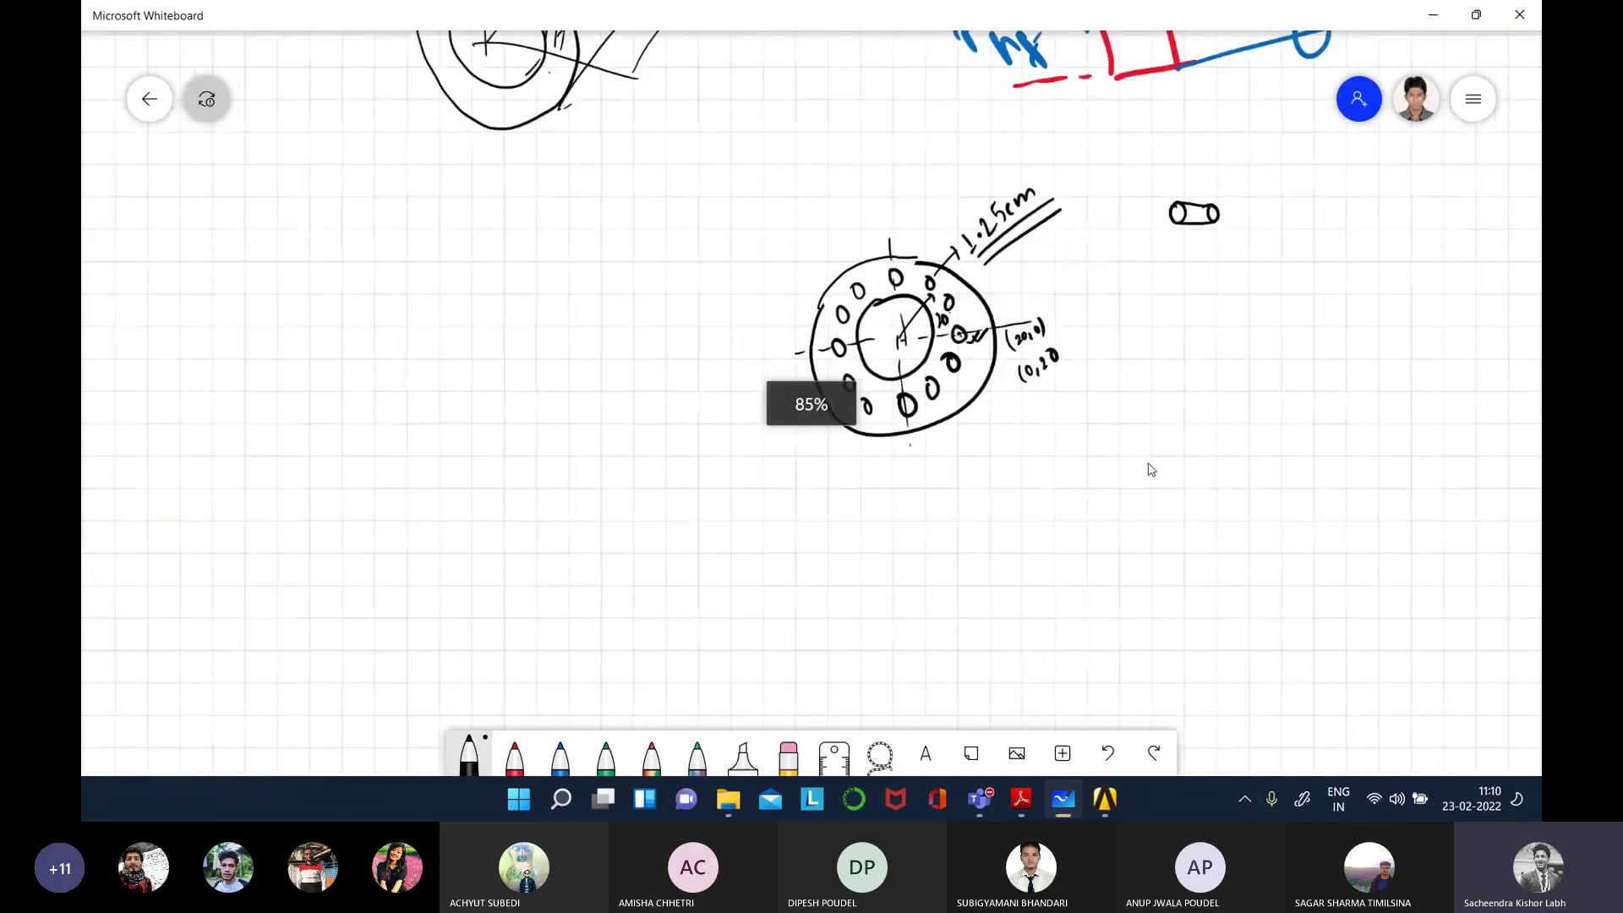
pyautogui.keyDown('ctrl'); pyautogui.scroll(-1, 1150, 472); pyautogui.keyUp('ctrl')
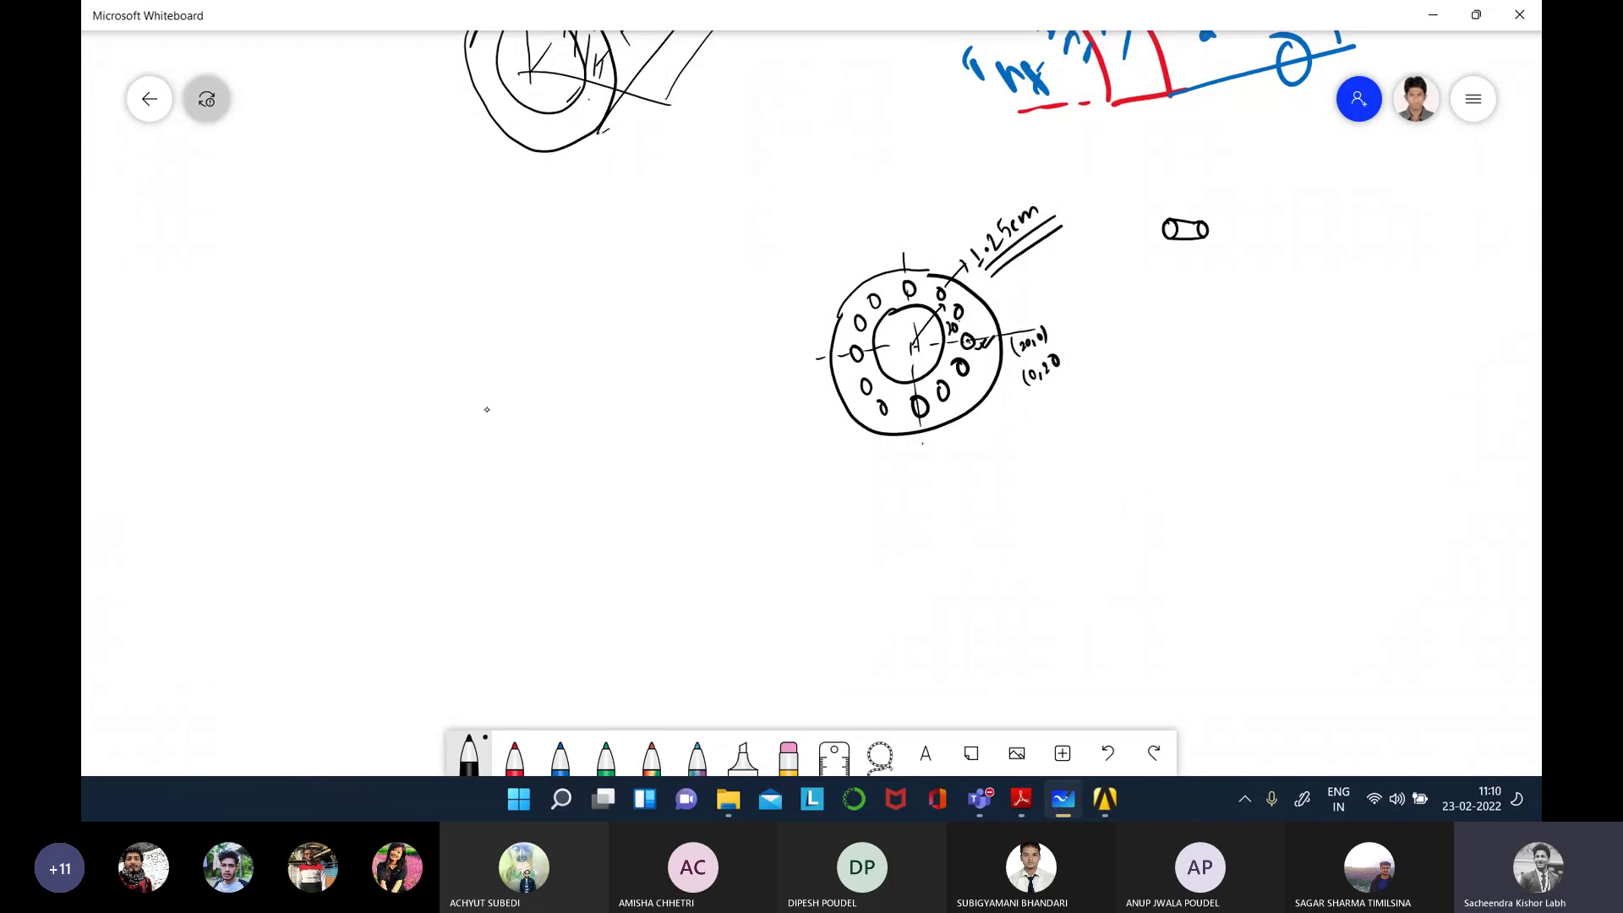
pyautogui.moveTo(483, 386); pyautogui.dragTo(583, 495)
pyautogui.moveTo(1232, 428)
pyautogui.mouseDown(button='right')
pyautogui.moveTo(961, 602)
pyautogui.moveTo(733, 469)
pyautogui.moveTo(467, 664)
pyautogui.mouseUp(button='right')
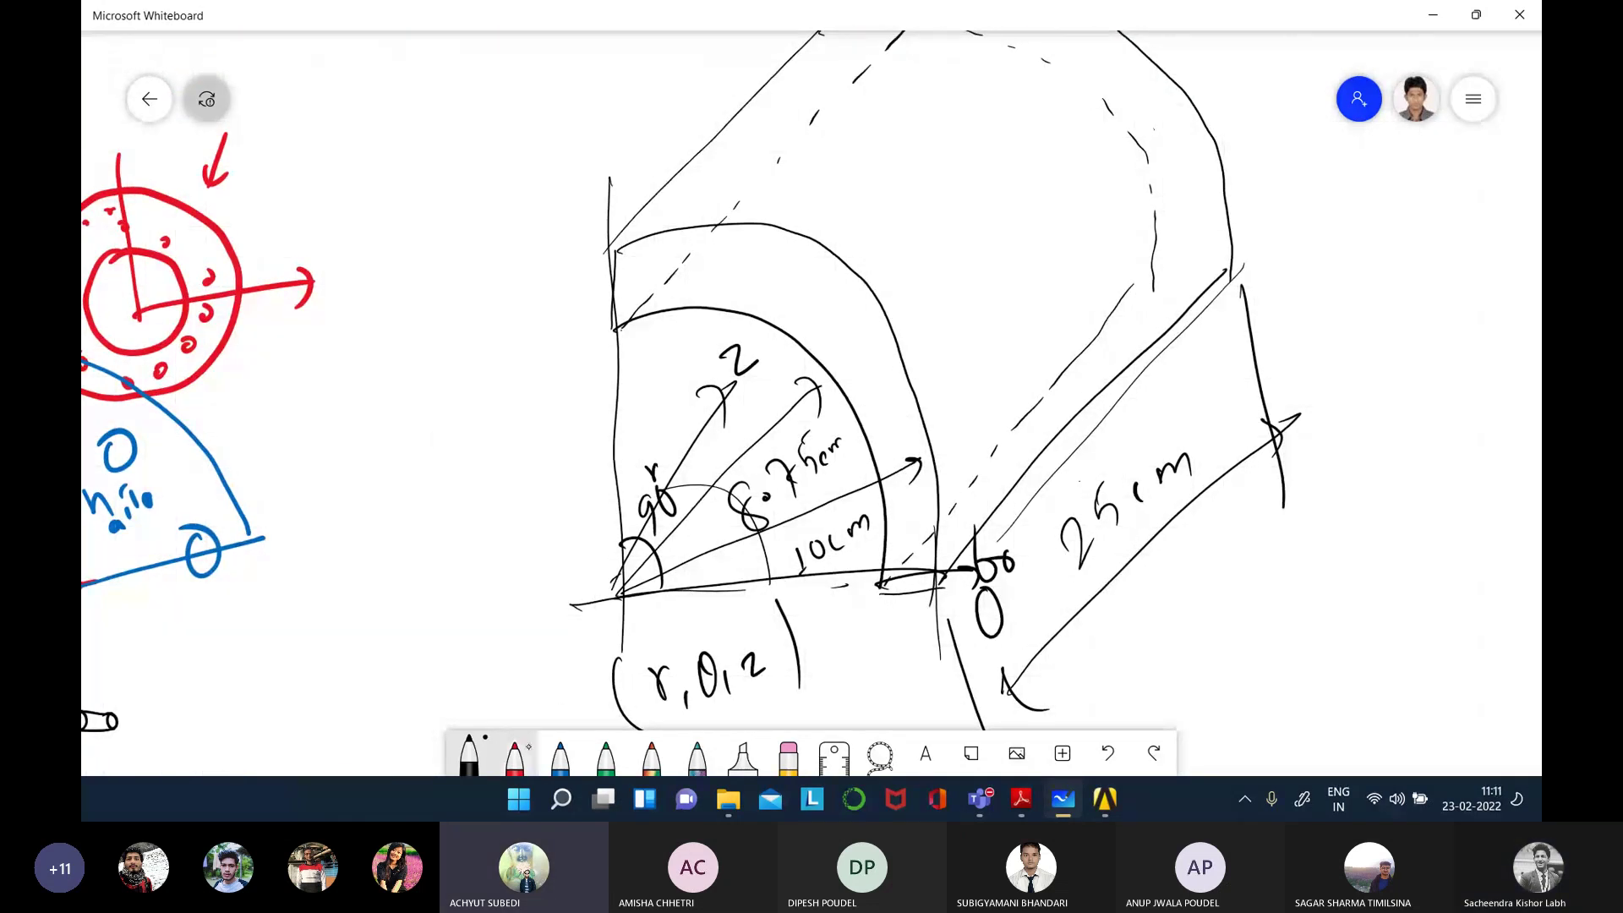
# - Hatch the end face and outer surface of the sketched pipe quarter section with red pen strokes
pyautogui.click(515, 753)
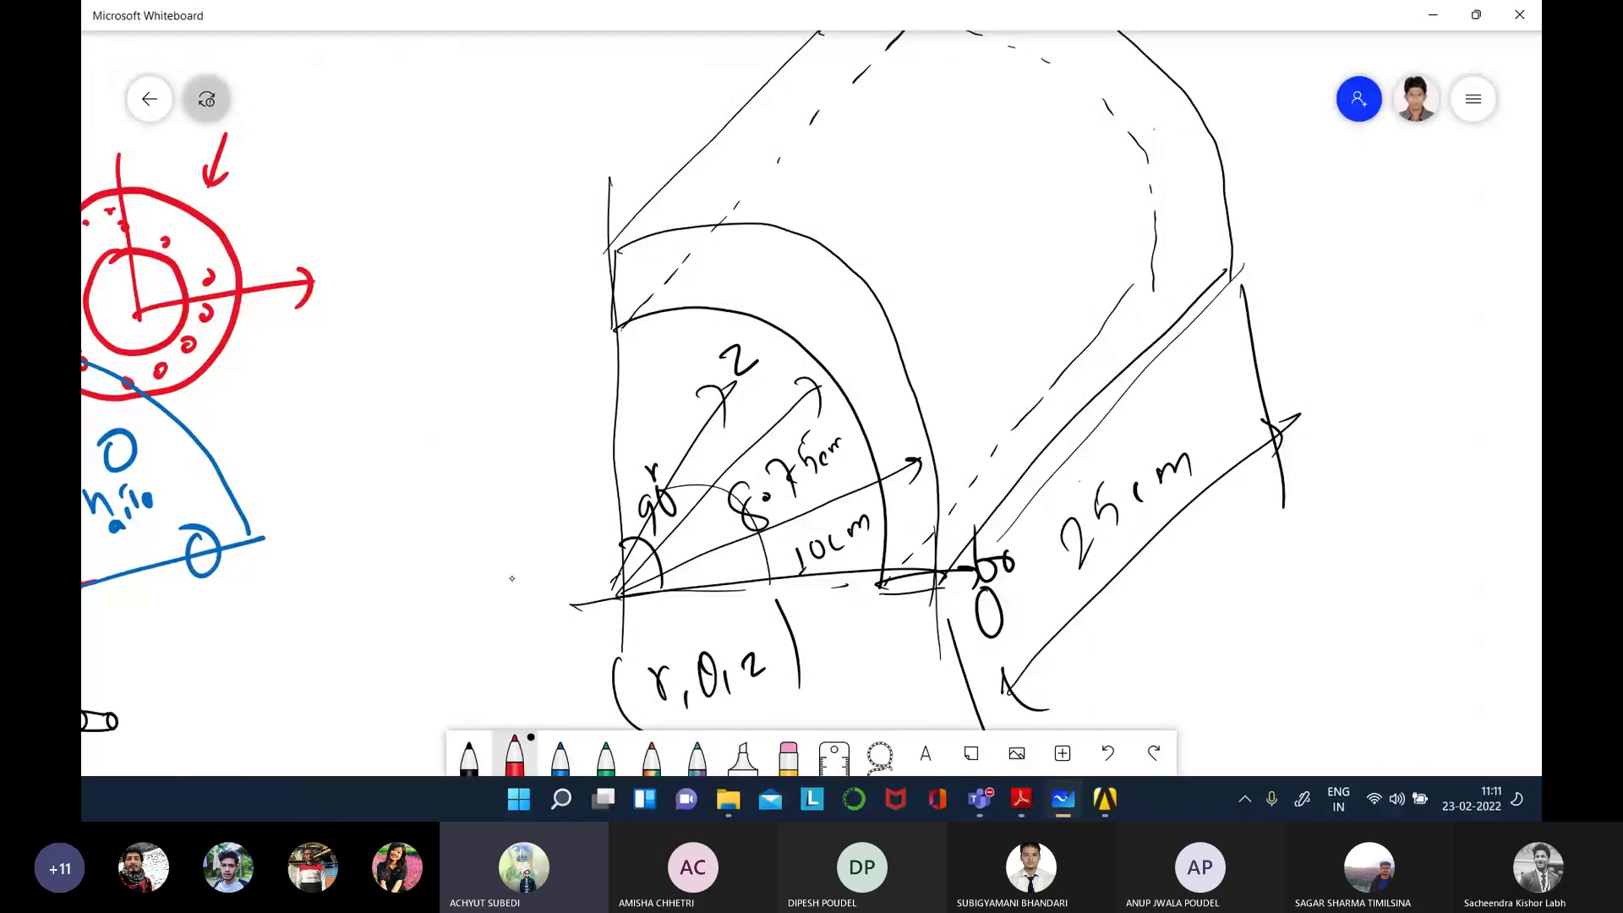
pyautogui.click(515, 753)
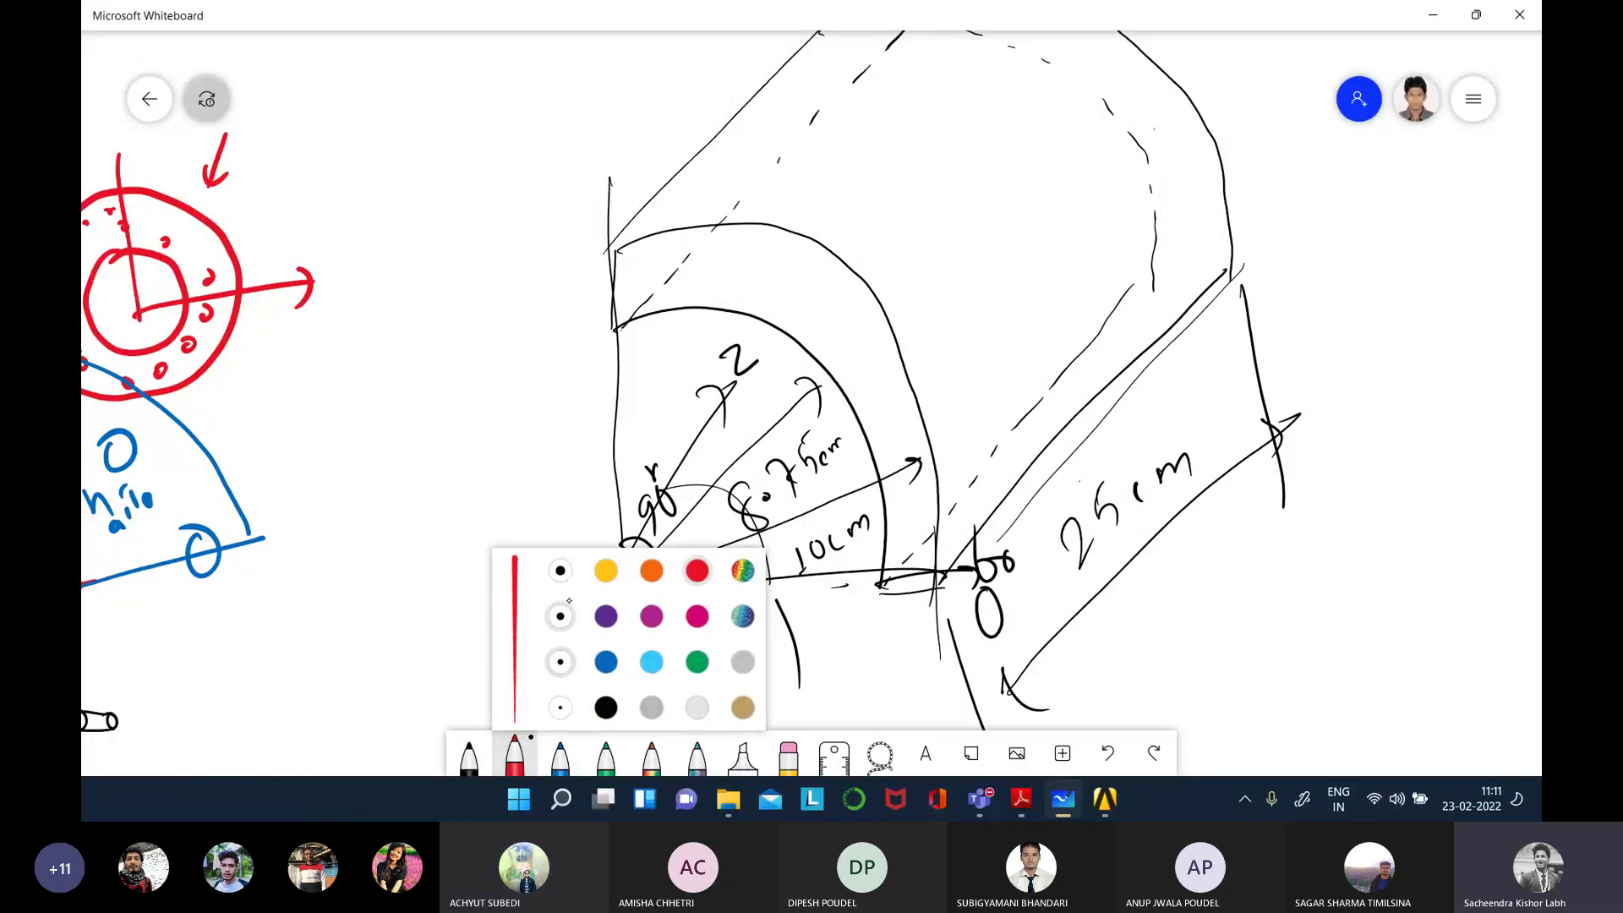
pyautogui.moveTo(677, 273); pyautogui.dragTo(698, 308)
pyautogui.moveTo(687, 255)
pyautogui.mouseDown()
pyautogui.moveTo(699, 306)
pyautogui.moveTo(736, 301)
pyautogui.mouseUp()
pyautogui.moveTo(732, 250); pyautogui.dragTo(789, 332)
pyautogui.moveTo(799, 294); pyautogui.dragTo(837, 408)
pyautogui.moveTo(852, 342); pyautogui.dragTo(898, 465)
pyautogui.moveTo(885, 426); pyautogui.dragTo(913, 513)
pyautogui.moveTo(759, 236); pyautogui.dragTo(812, 335)
pyautogui.moveTo(805, 157); pyautogui.dragTo(888, 344)
pyautogui.moveTo(836, 97); pyautogui.dragTo(900, 380)
pyautogui.moveTo(893, 165); pyautogui.dragTo(941, 394)
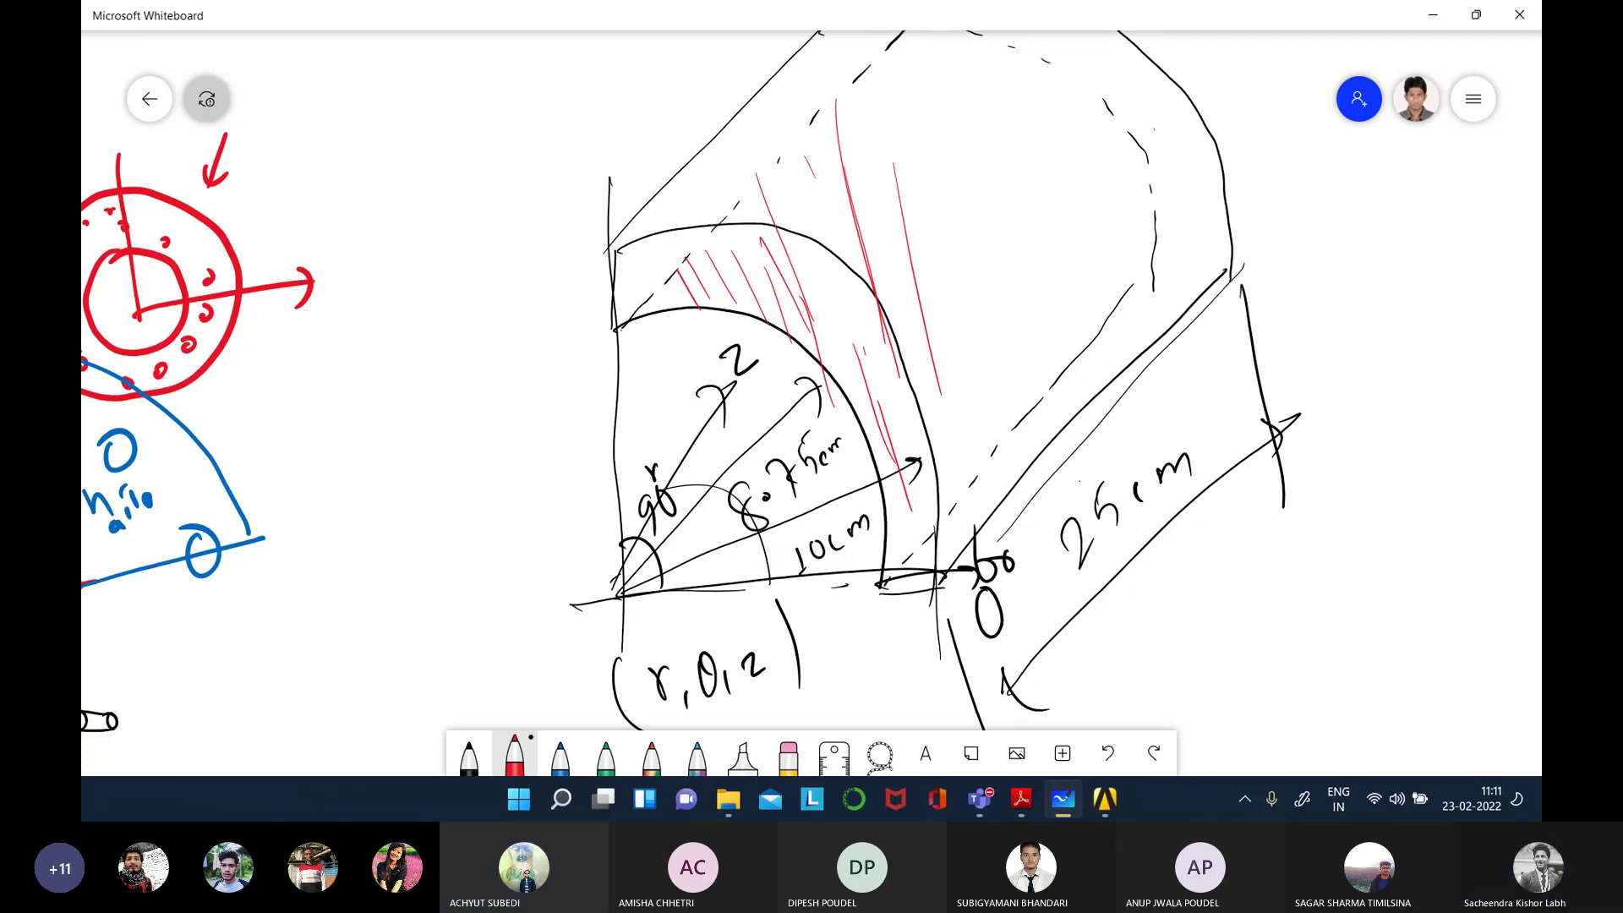
# - Switch back to ANSYS and fit the meshed pipe and flange in the view
pyautogui.click(1105, 799)
pyautogui.click(1138, 737)
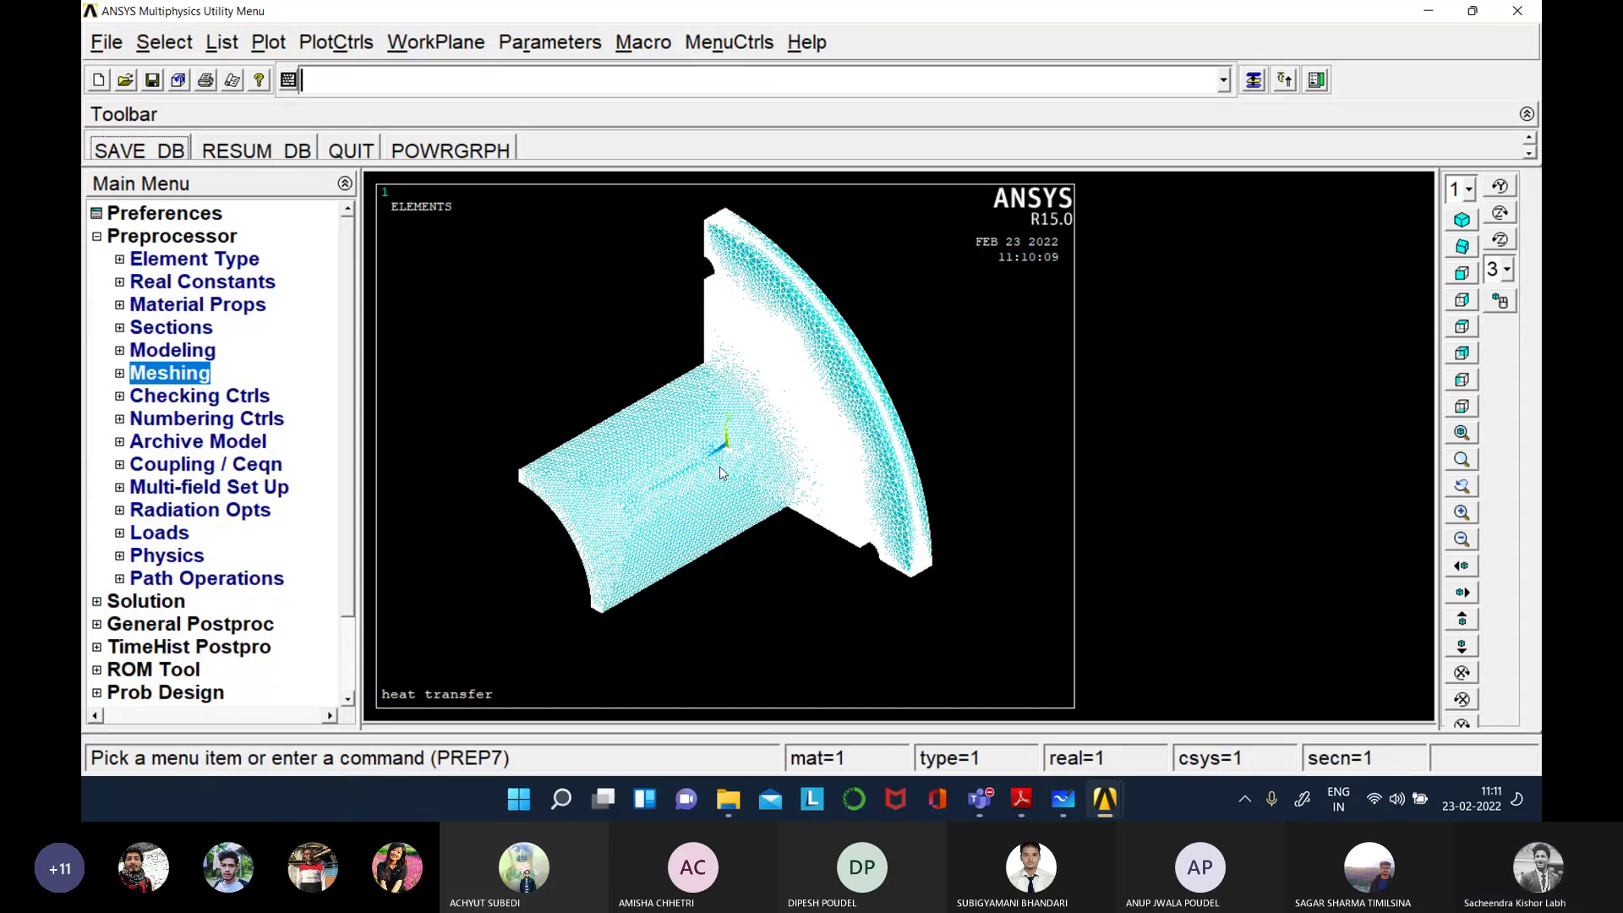
pyautogui.click(269, 43)
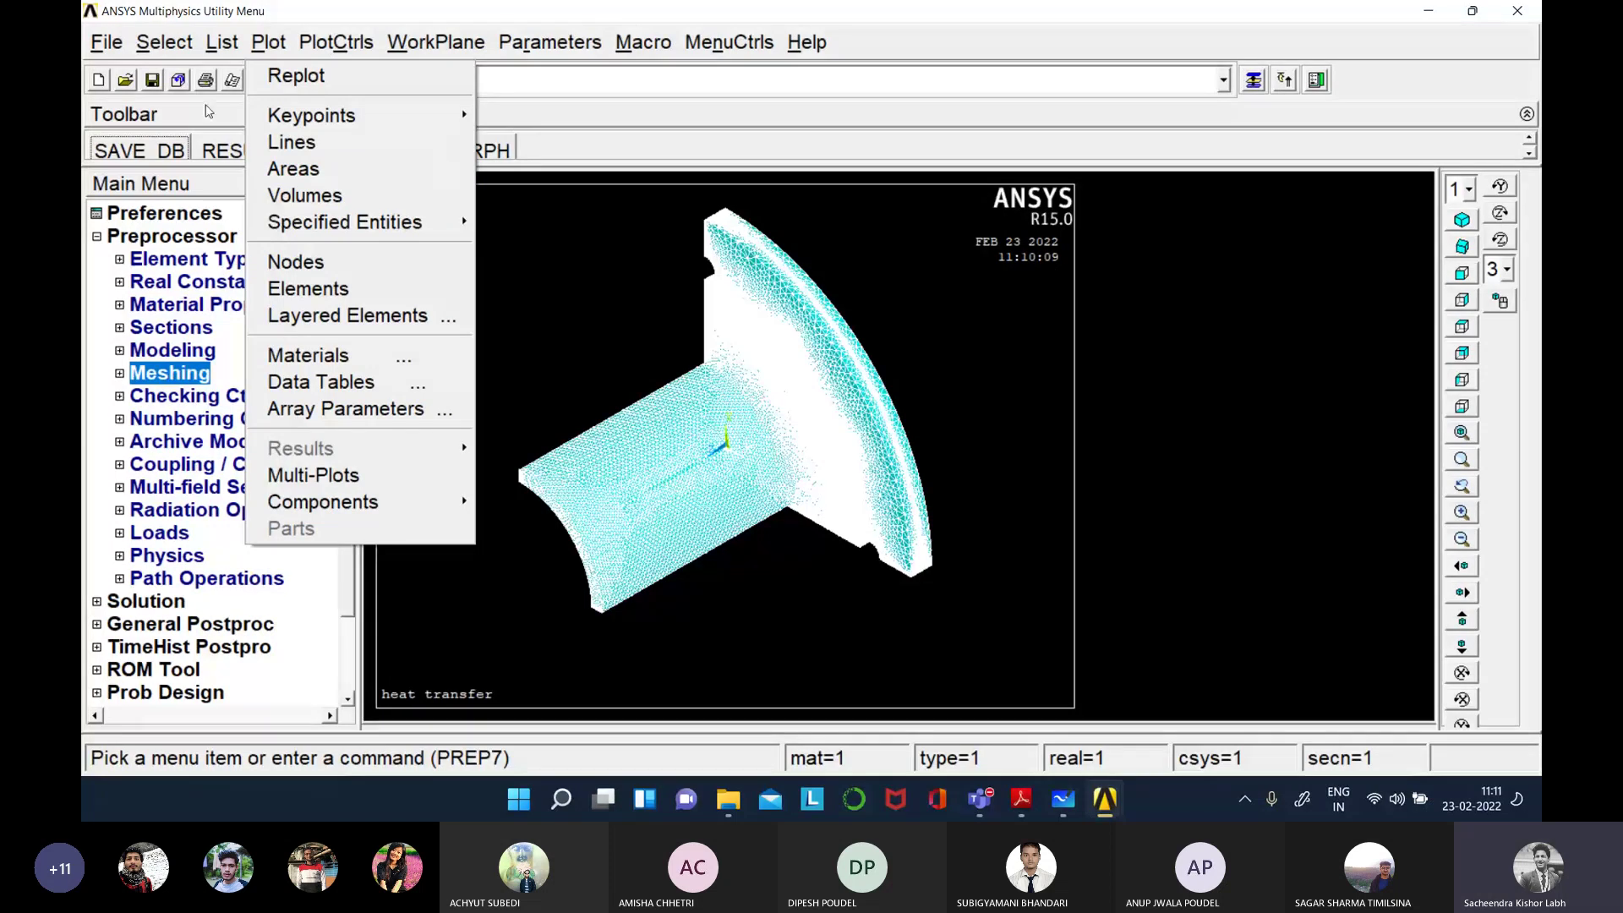
pyautogui.click(712, 139)
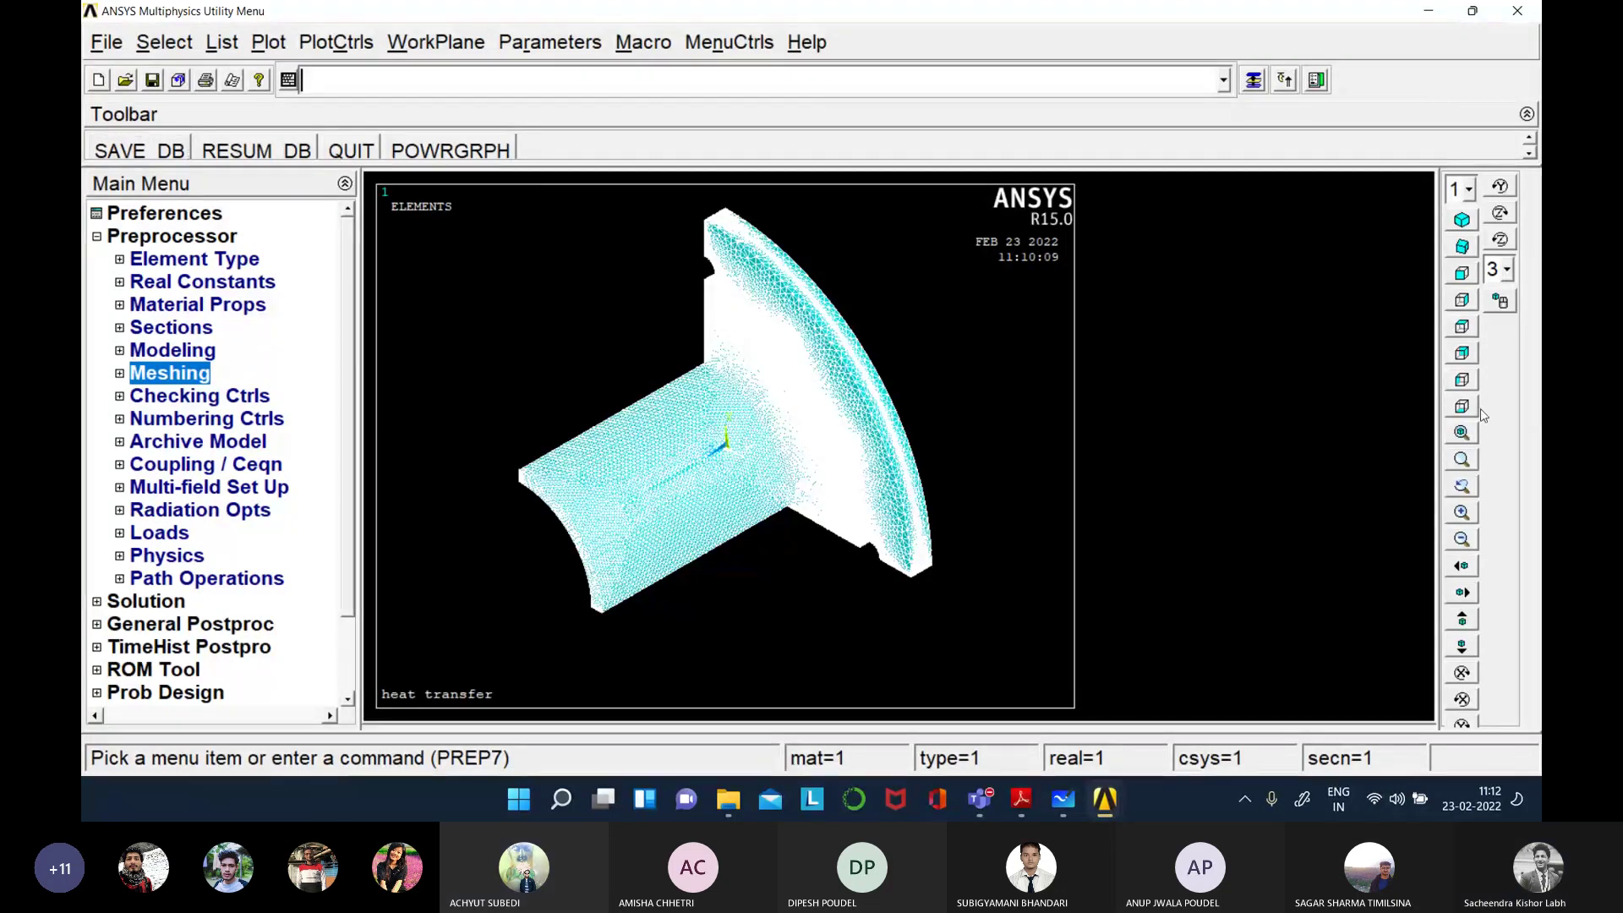
pyautogui.click(1462, 432)
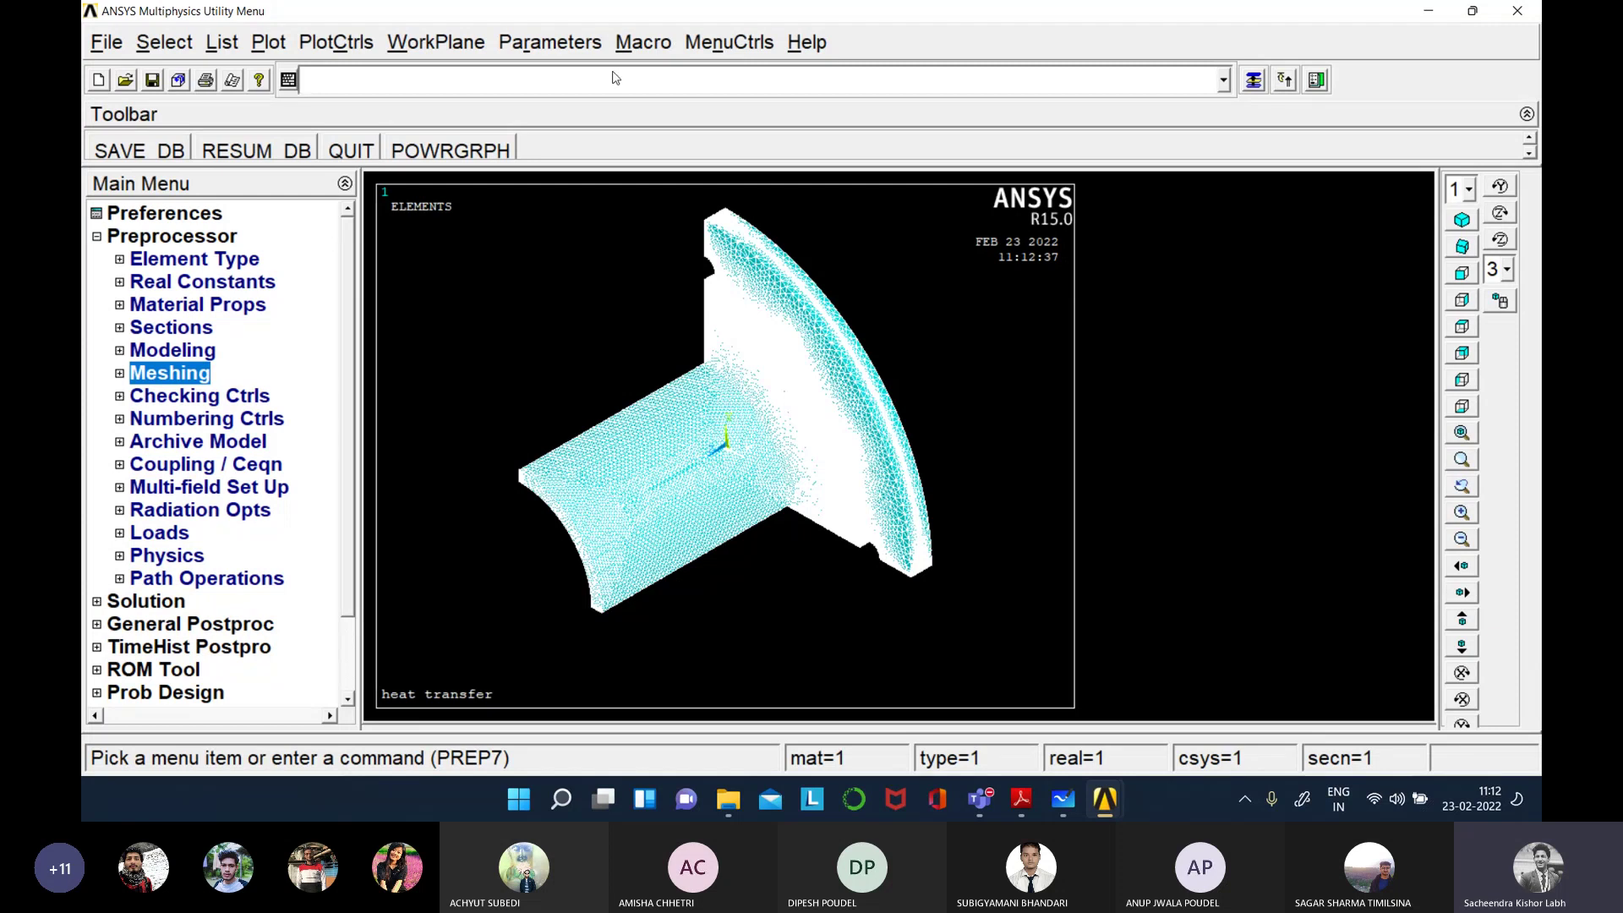
pyautogui.click(268, 43)
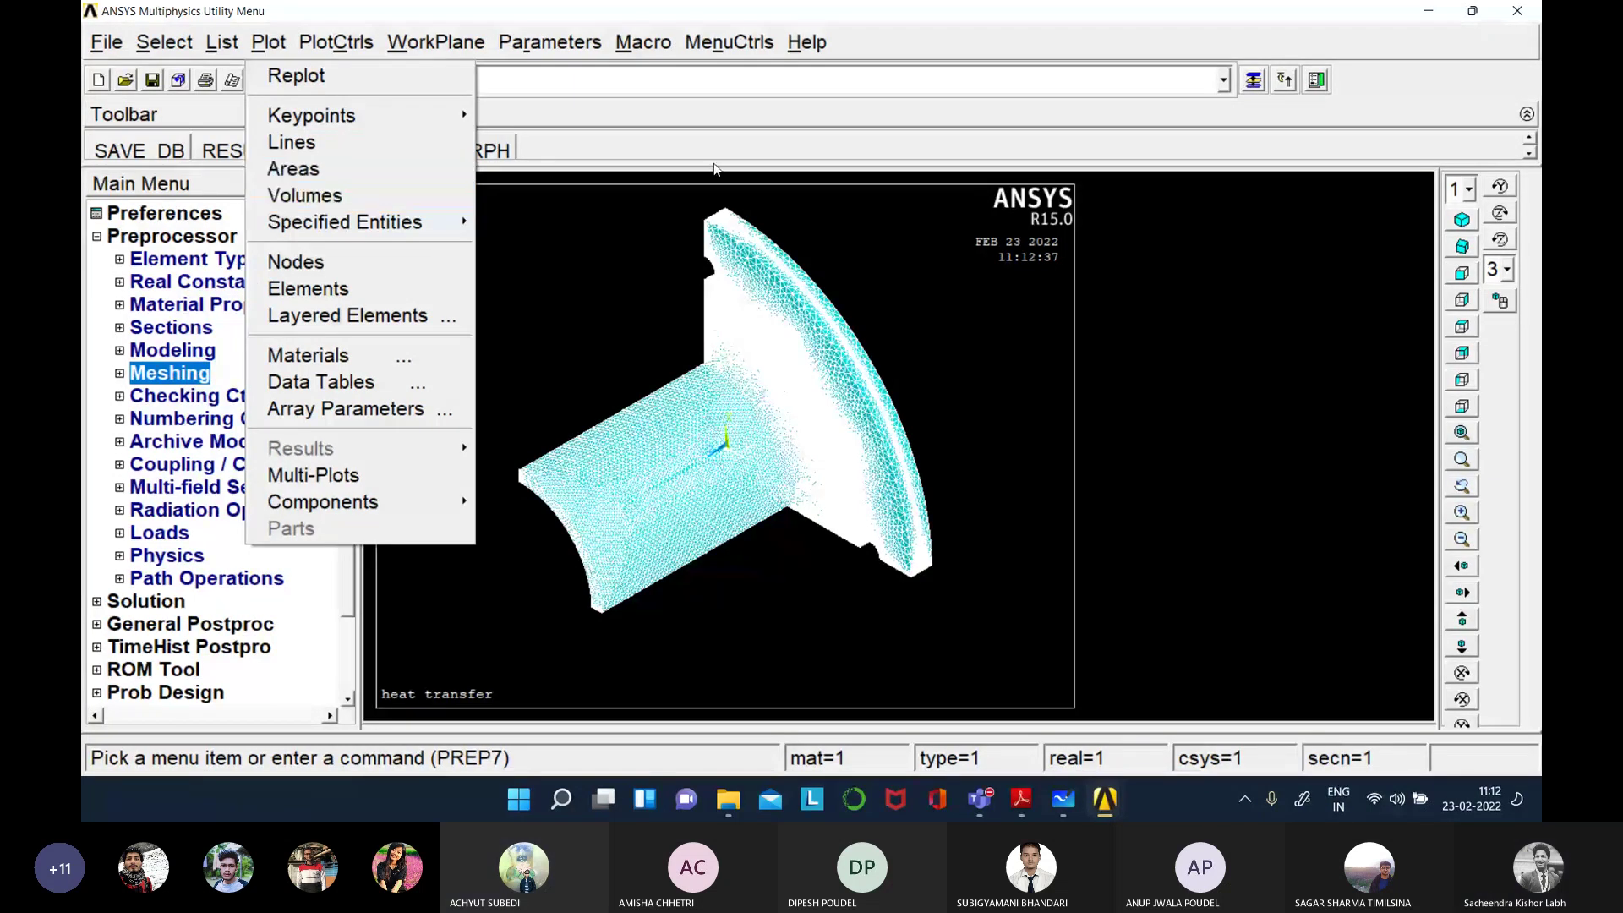
pyautogui.click(758, 144)
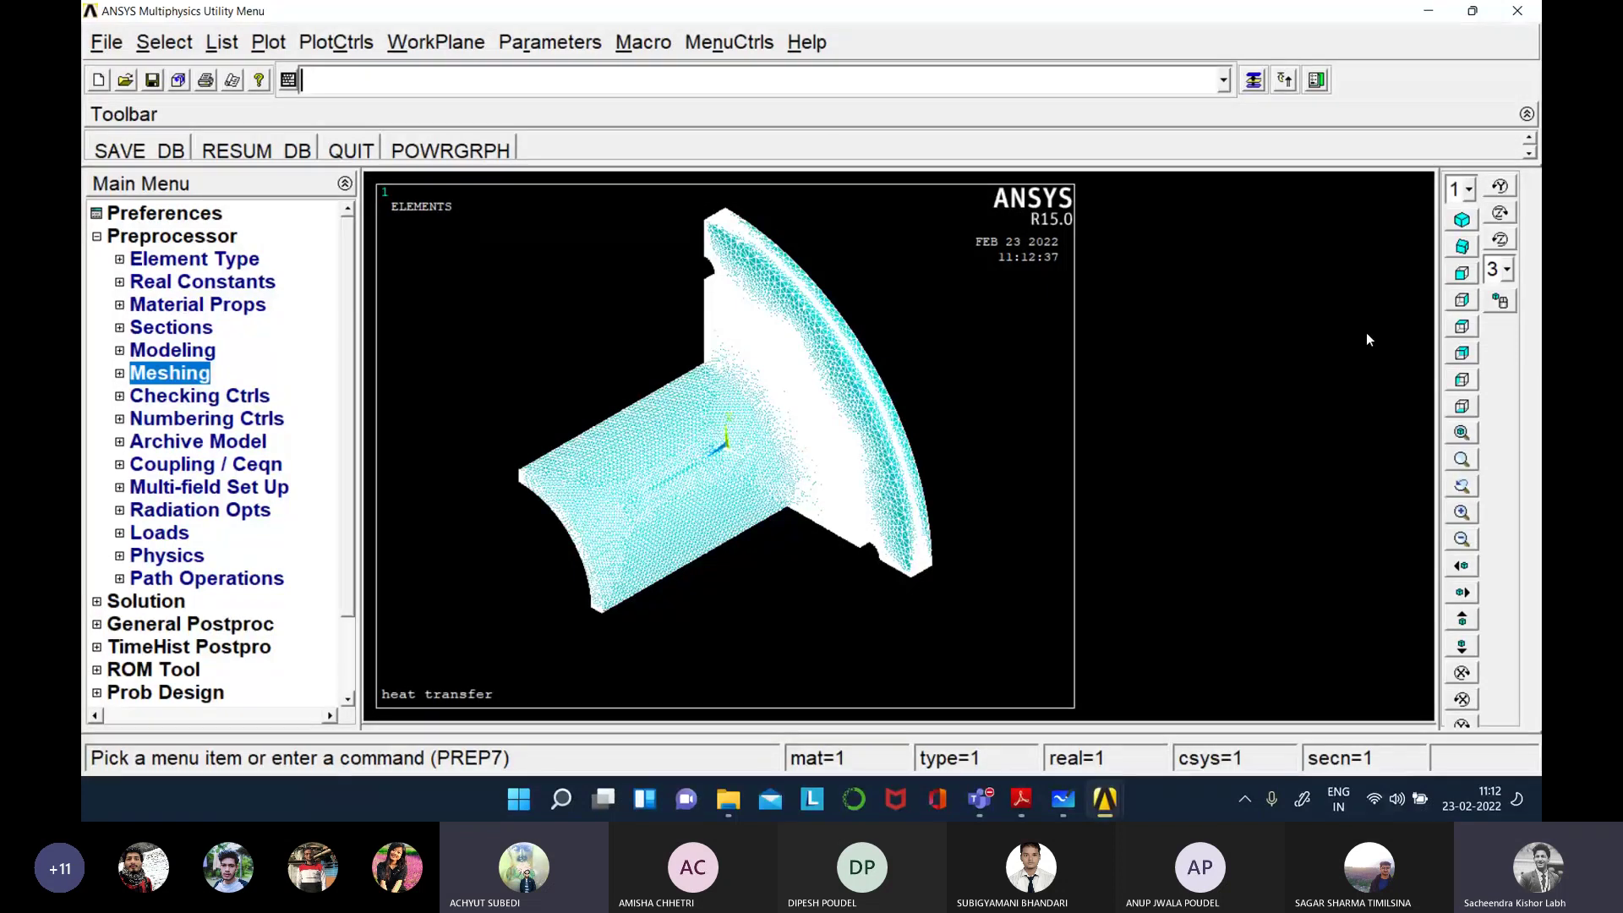
pyautogui.click(1390, 673)
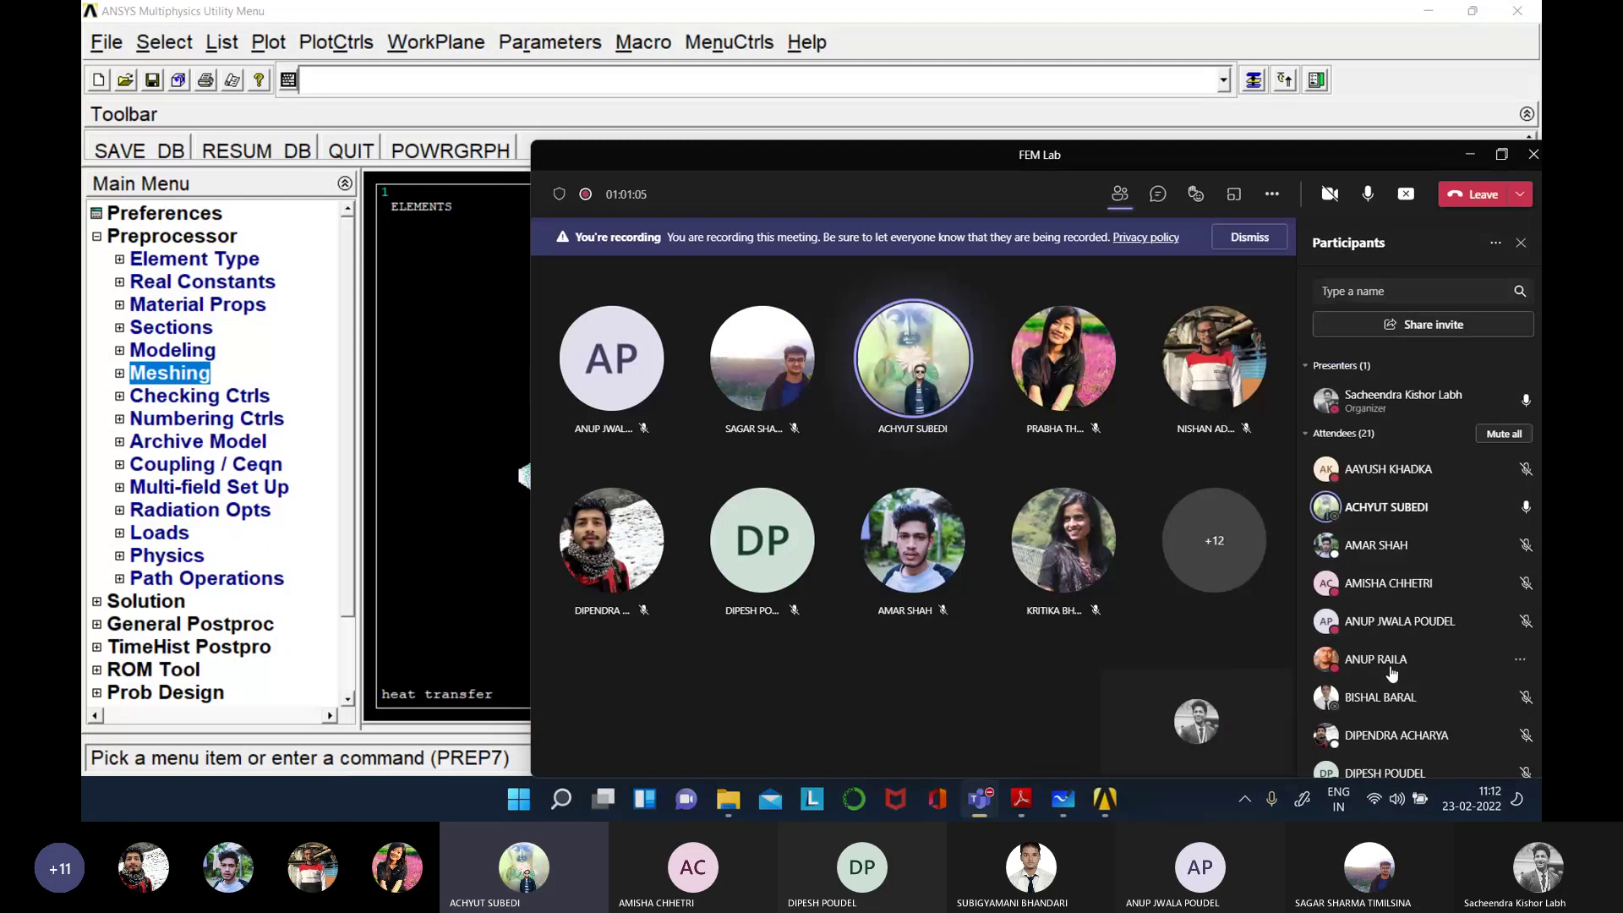
# - Return from the Teams meeting to ANSYS and examine the pipe and flange mesh from the front, isometric and oblique views, including a close-up of the pipe end
pyautogui.doubleClick(1368, 149)
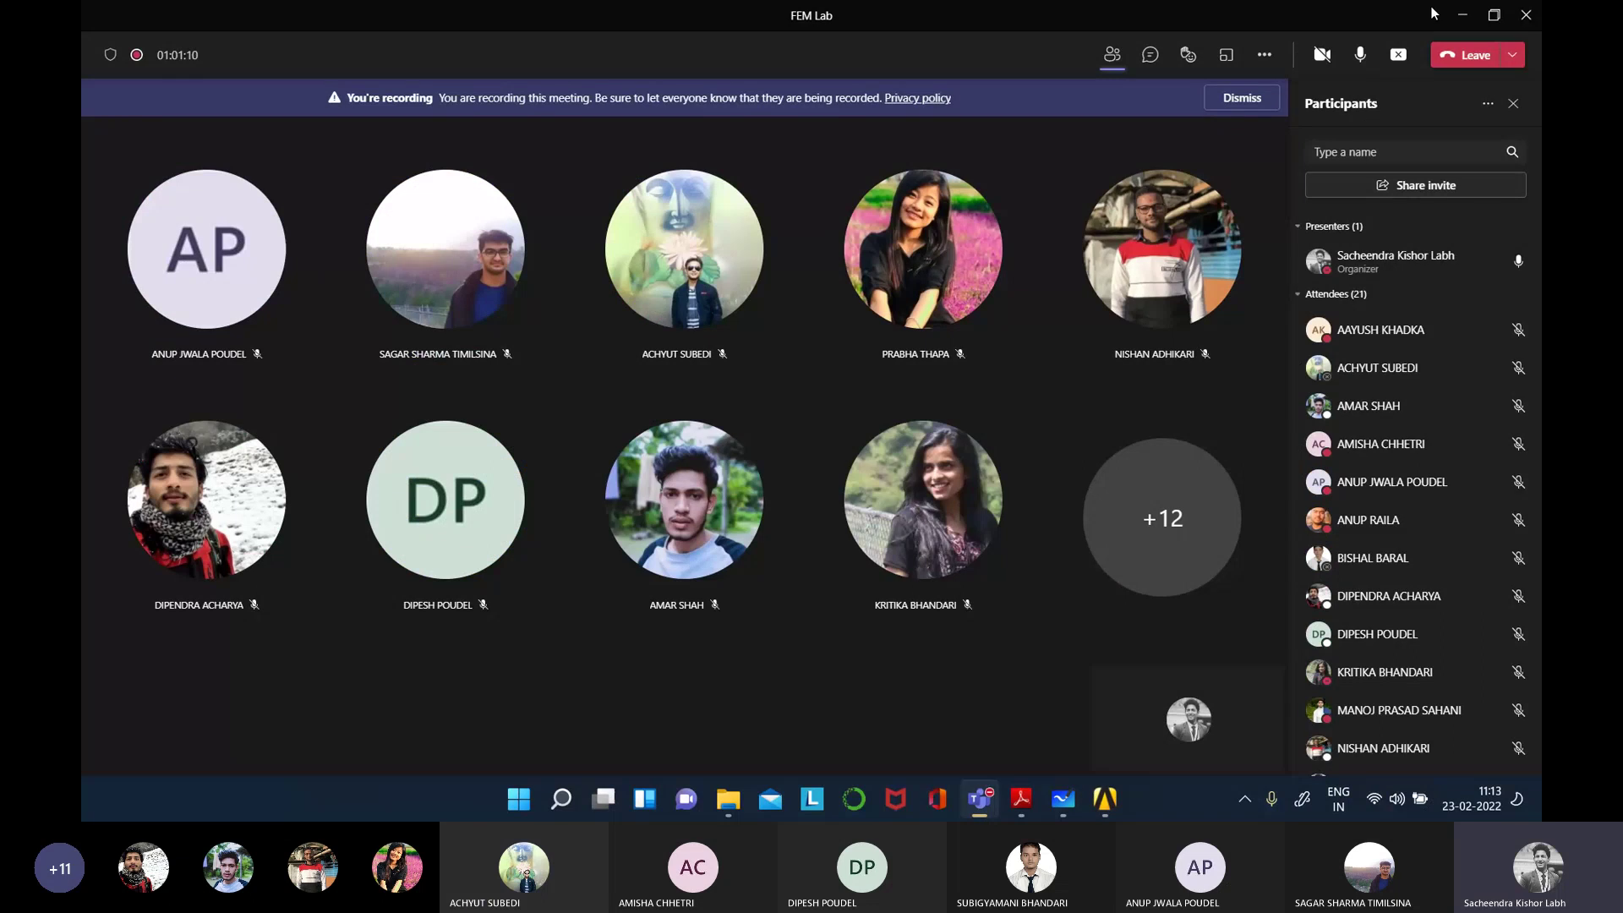
pyautogui.click(1463, 14)
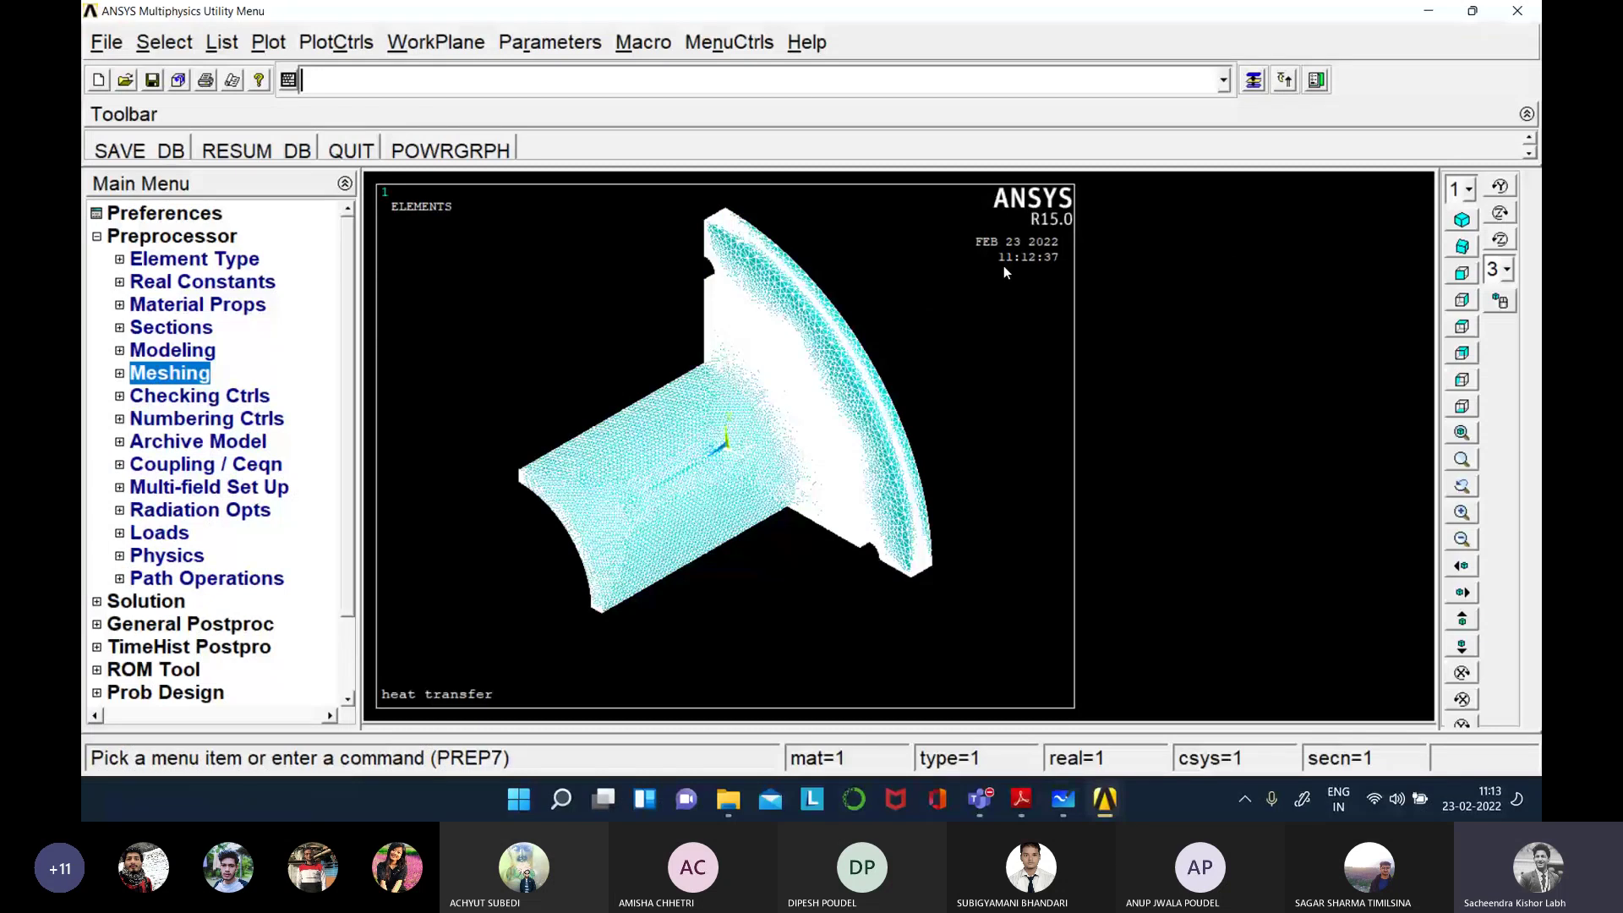
pyautogui.click(1462, 273)
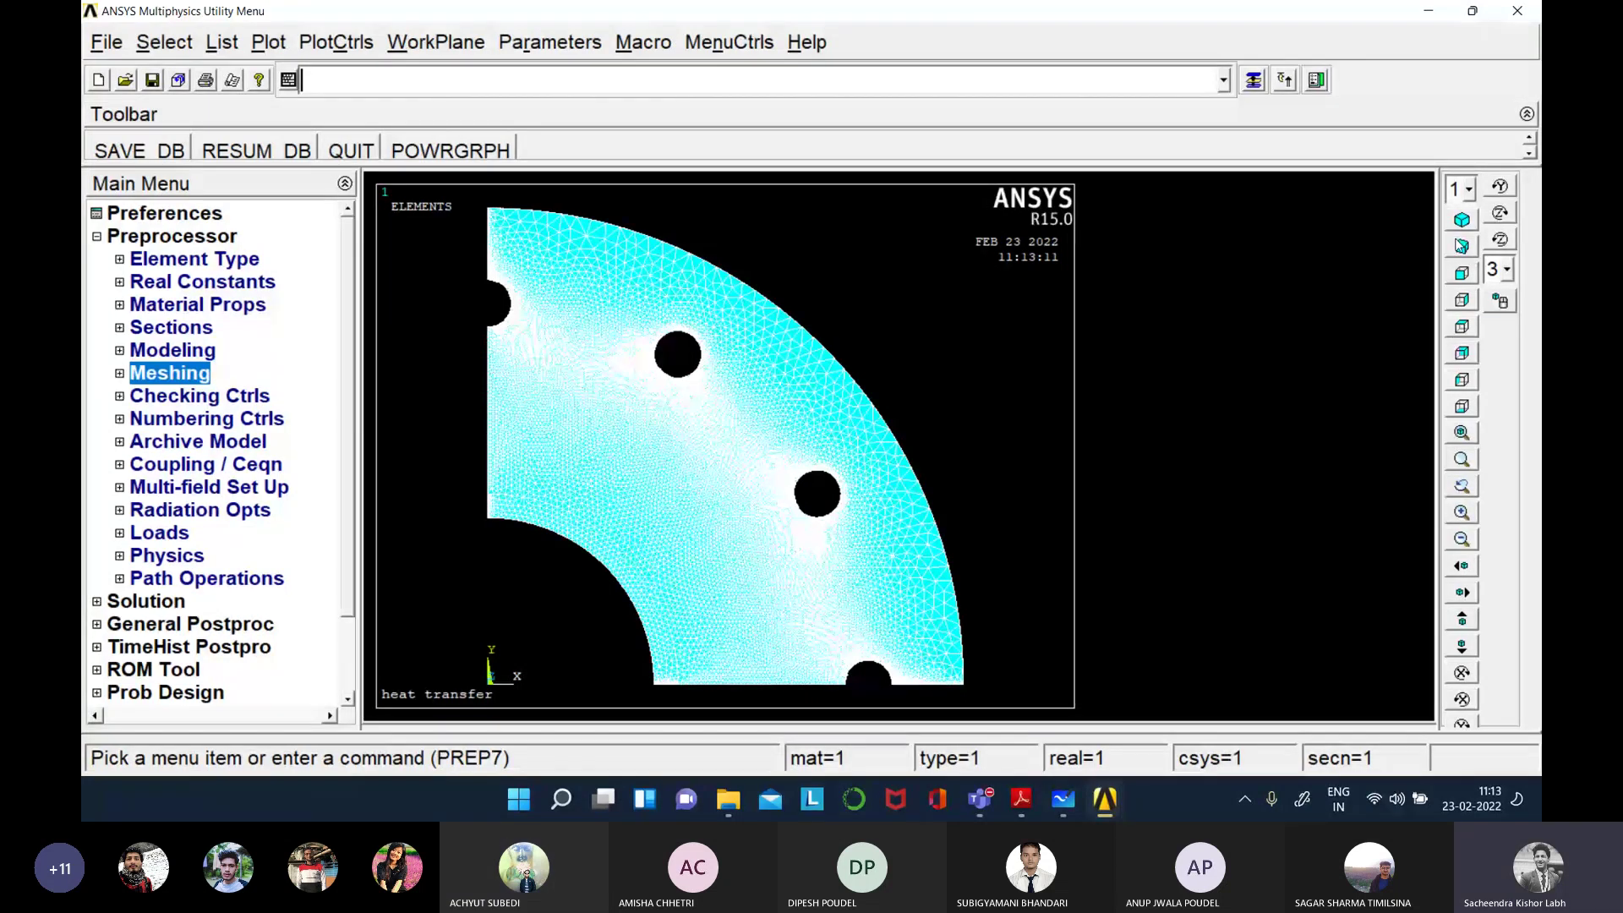
pyautogui.click(1461, 245)
pyautogui.click(1461, 220)
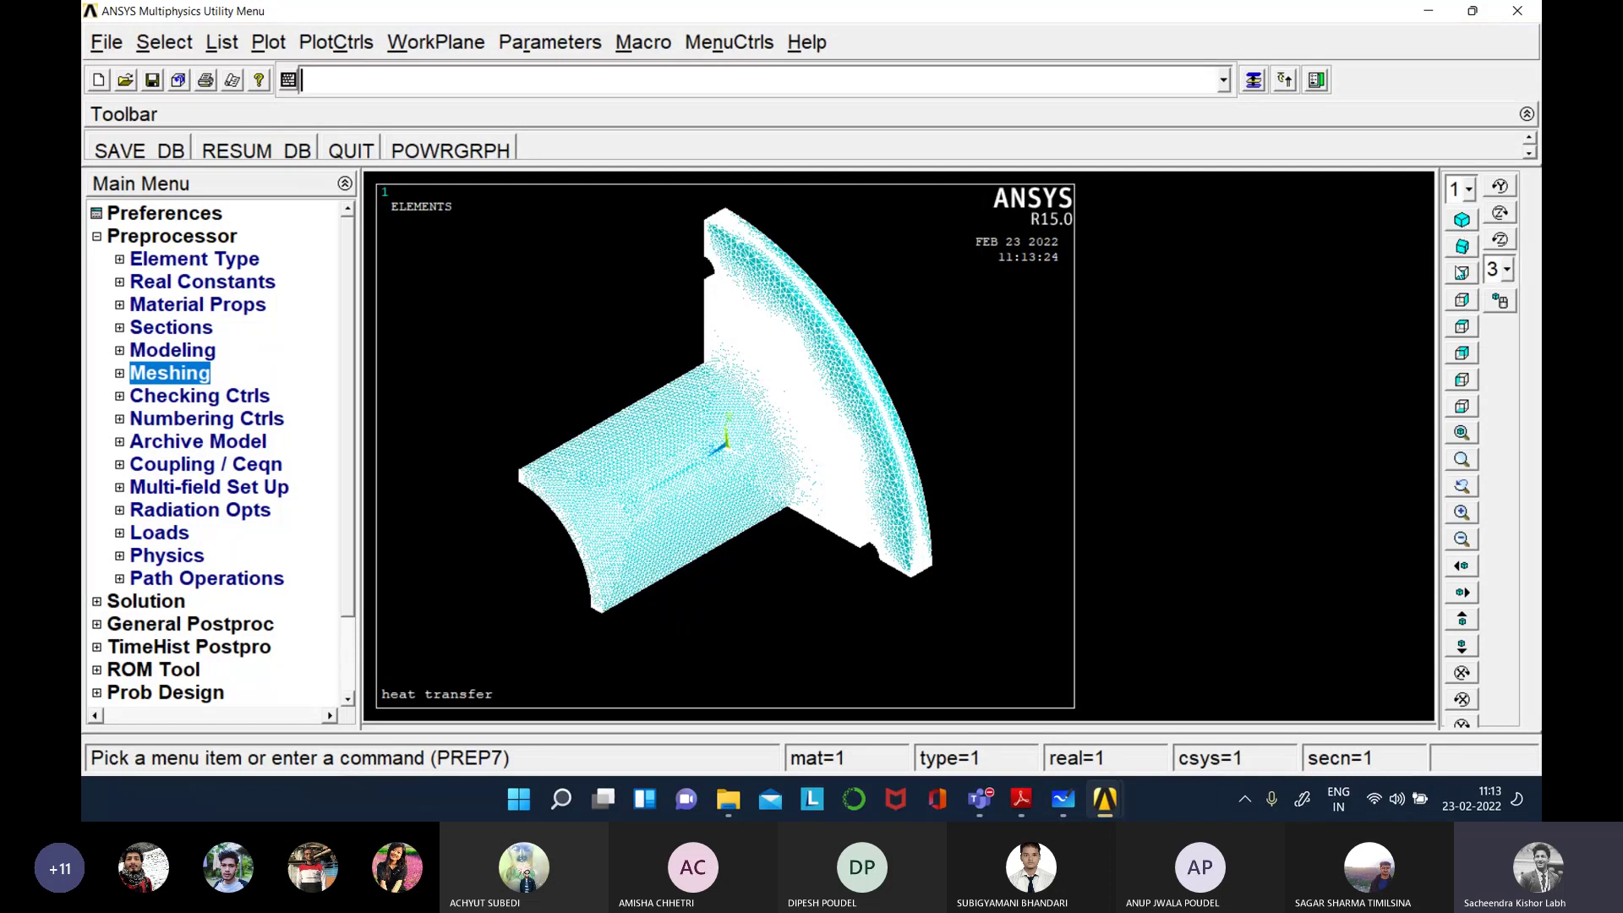
pyautogui.click(1462, 248)
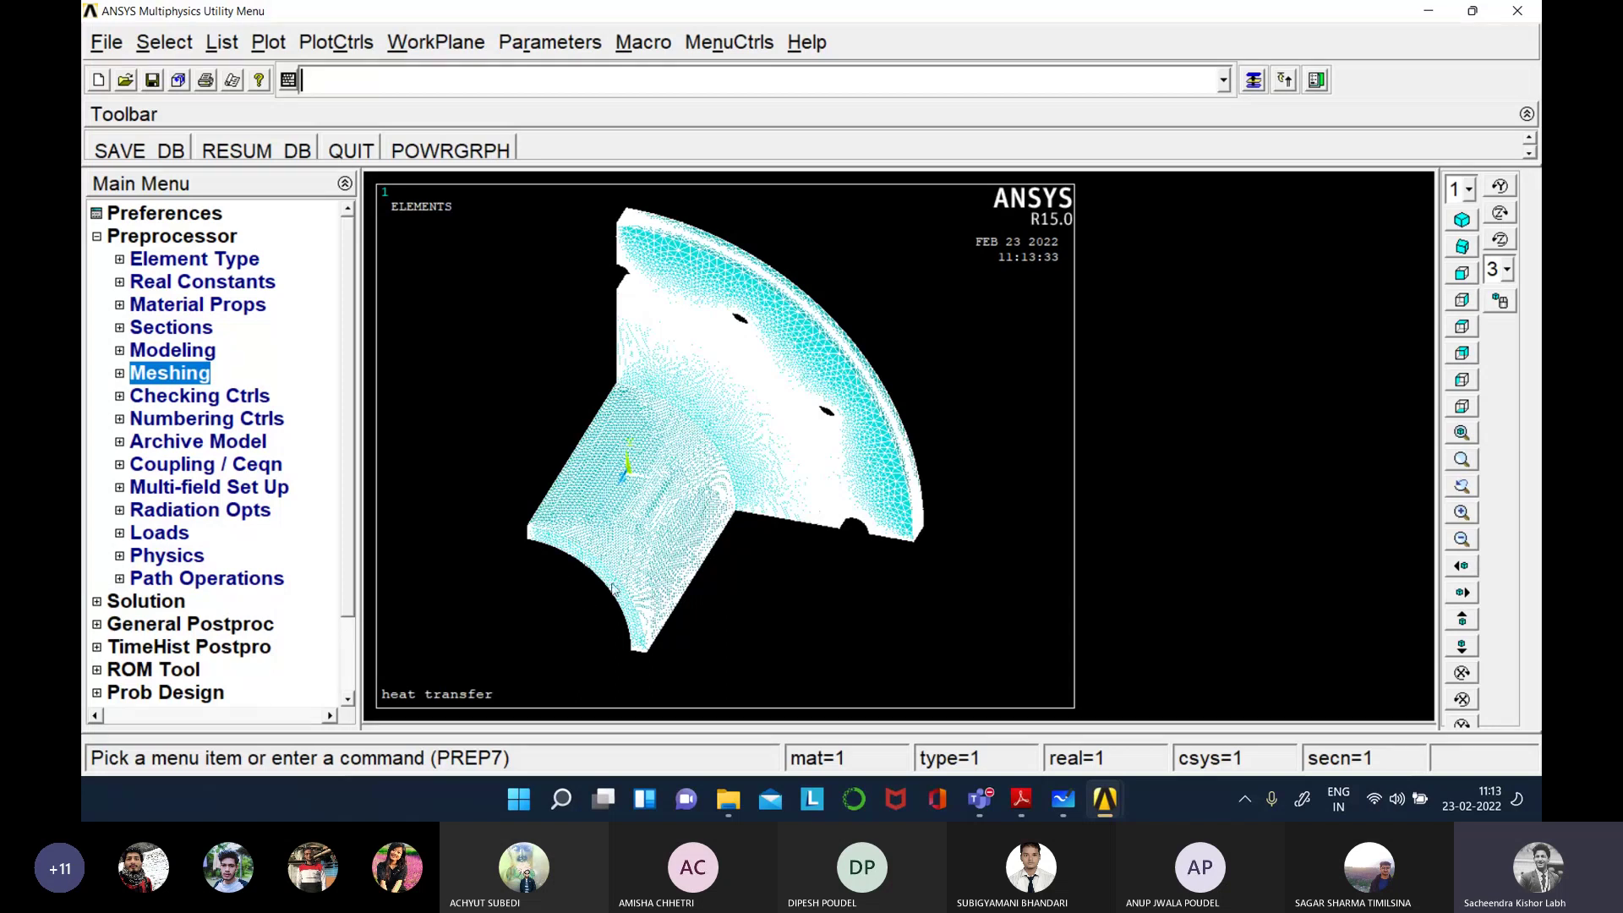
pyautogui.click(1463, 514)
pyautogui.click(1463, 515)
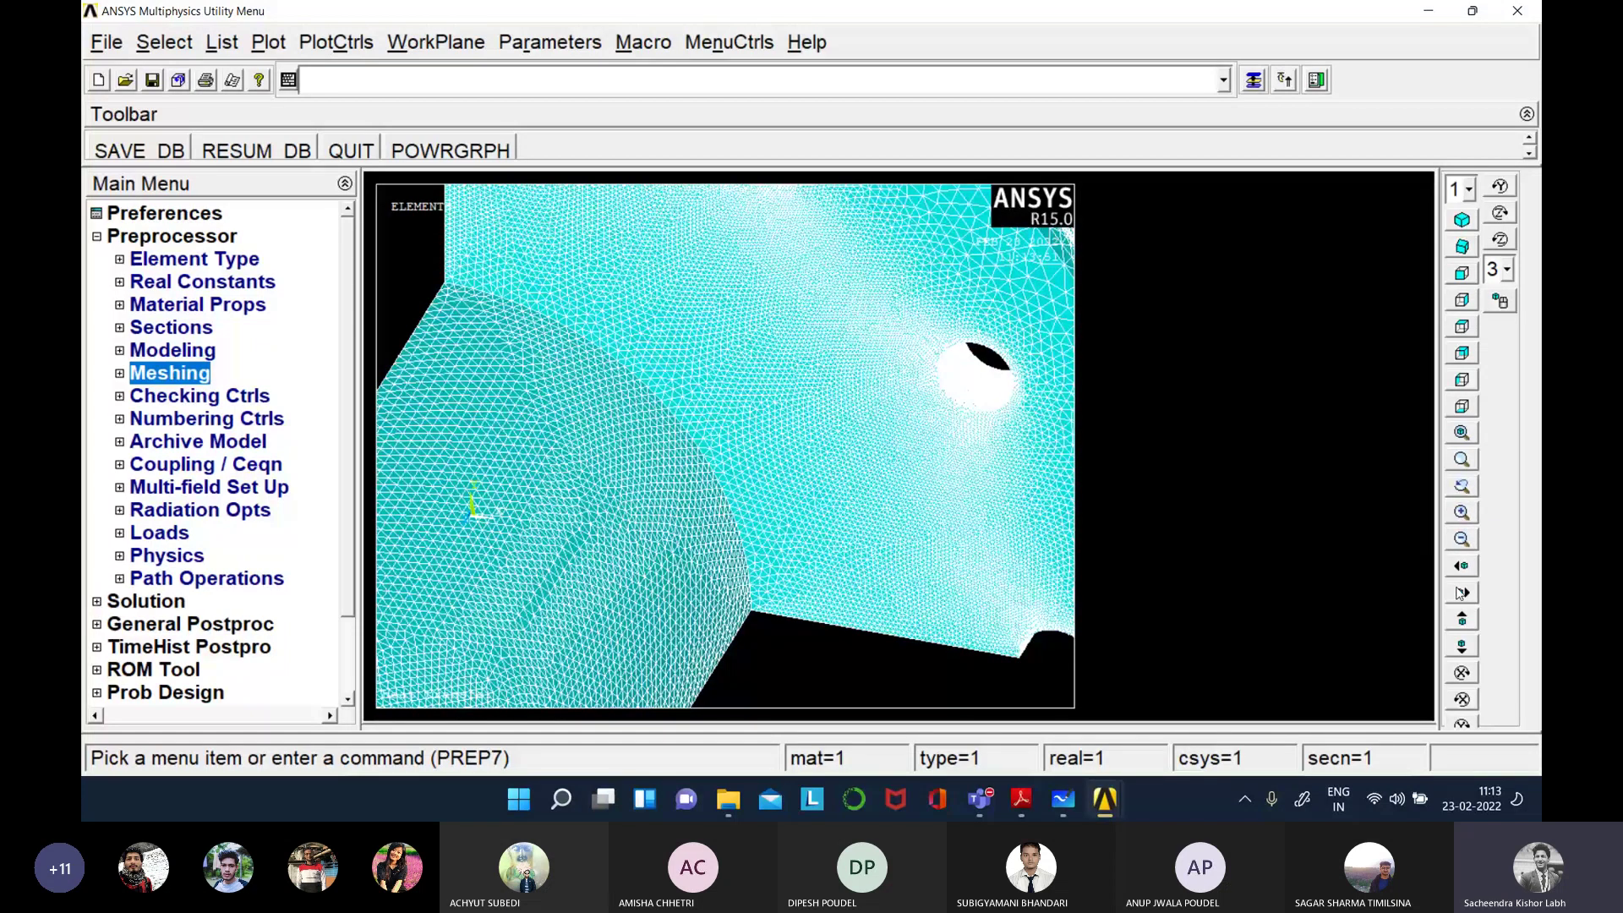
pyautogui.click(1462, 593)
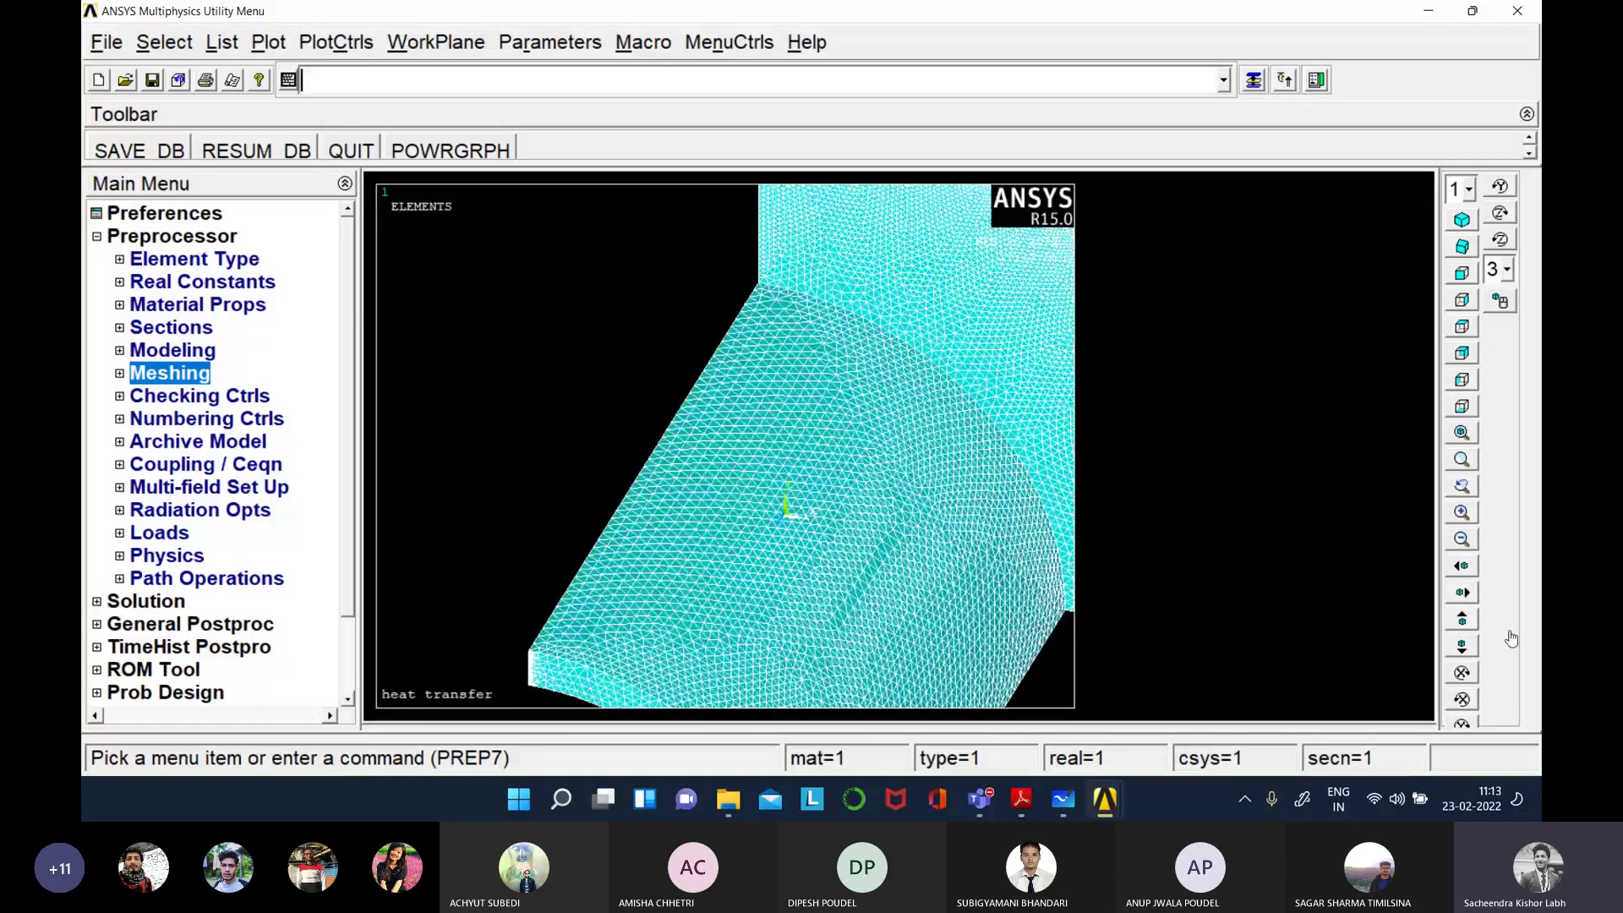
pyautogui.click(1462, 620)
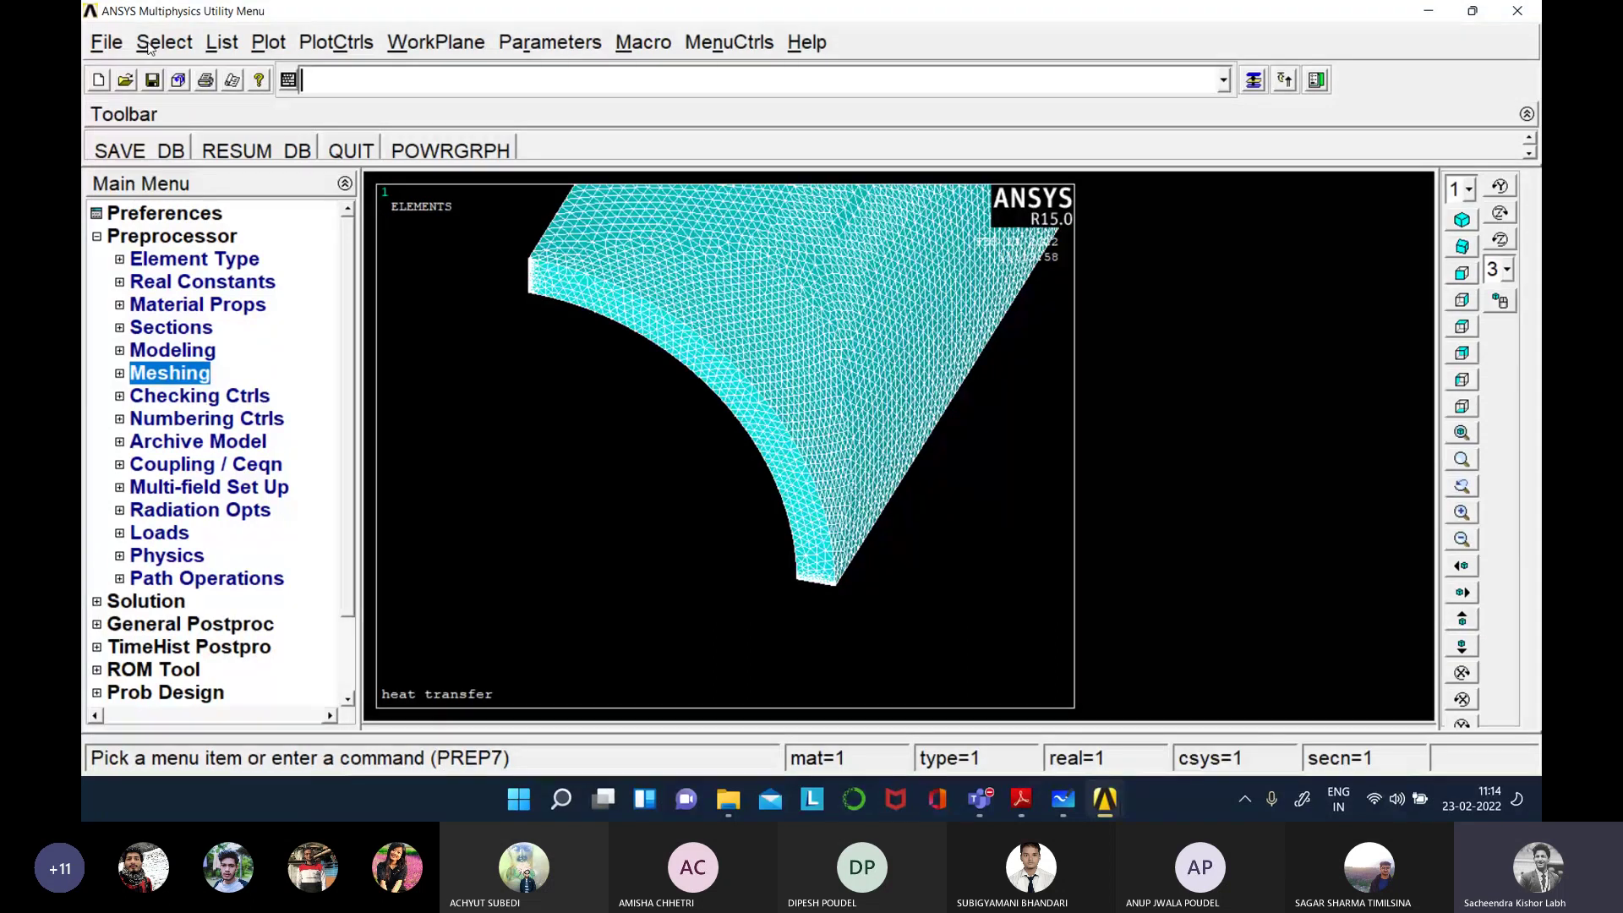
pyautogui.click(1462, 436)
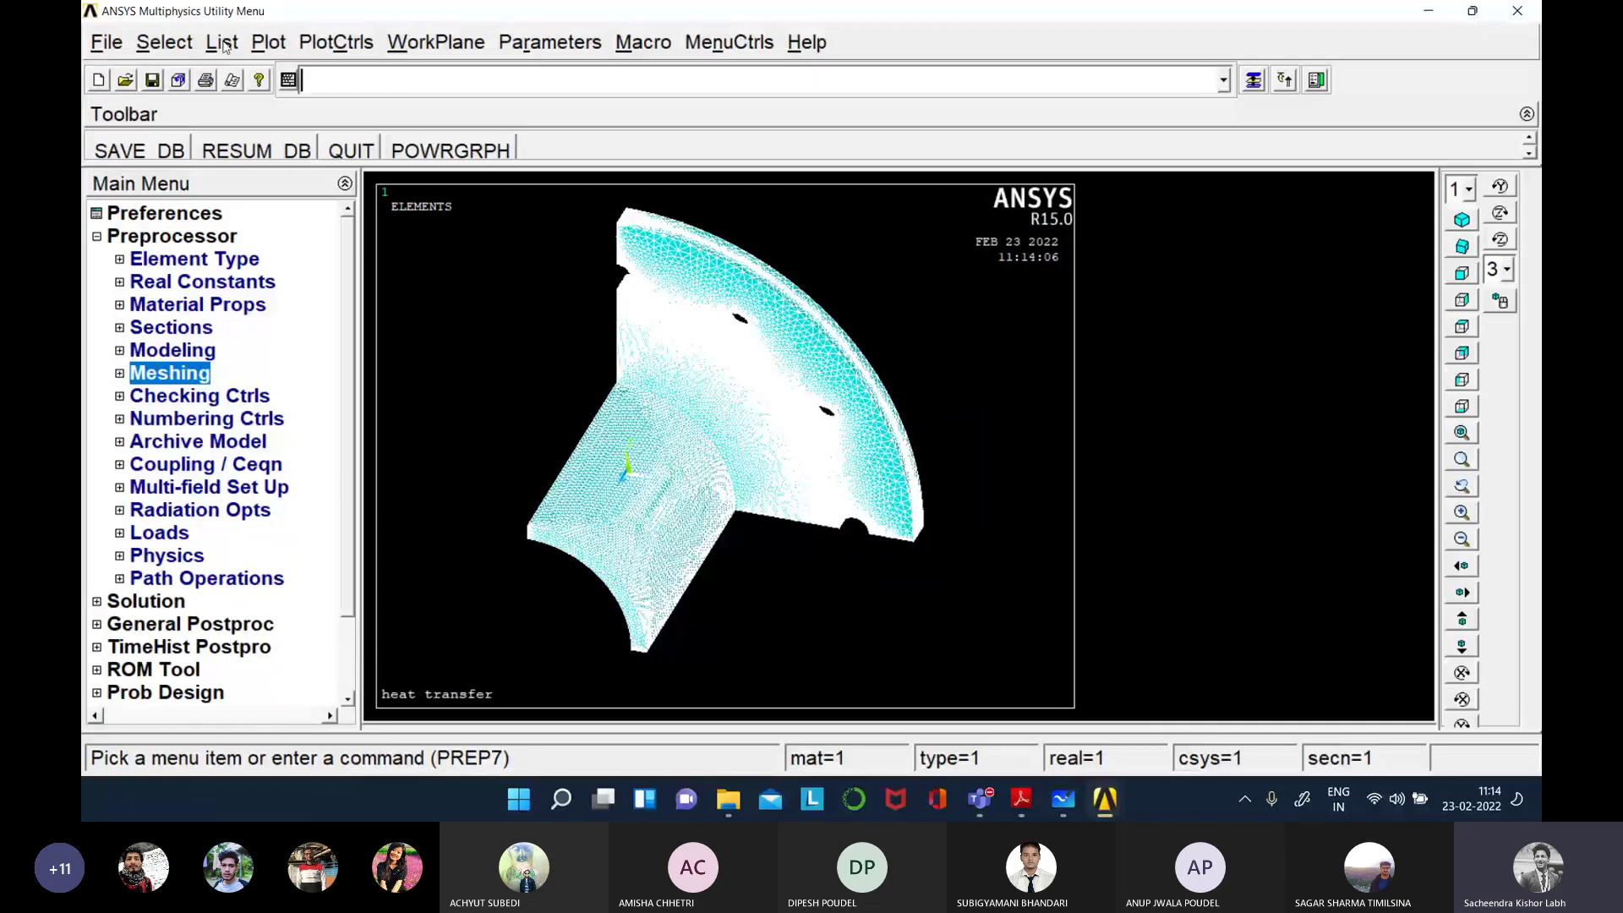
# - Plot the model's nodes, then display its volumes instead
pyautogui.click(268, 43)
pyautogui.click(323, 263)
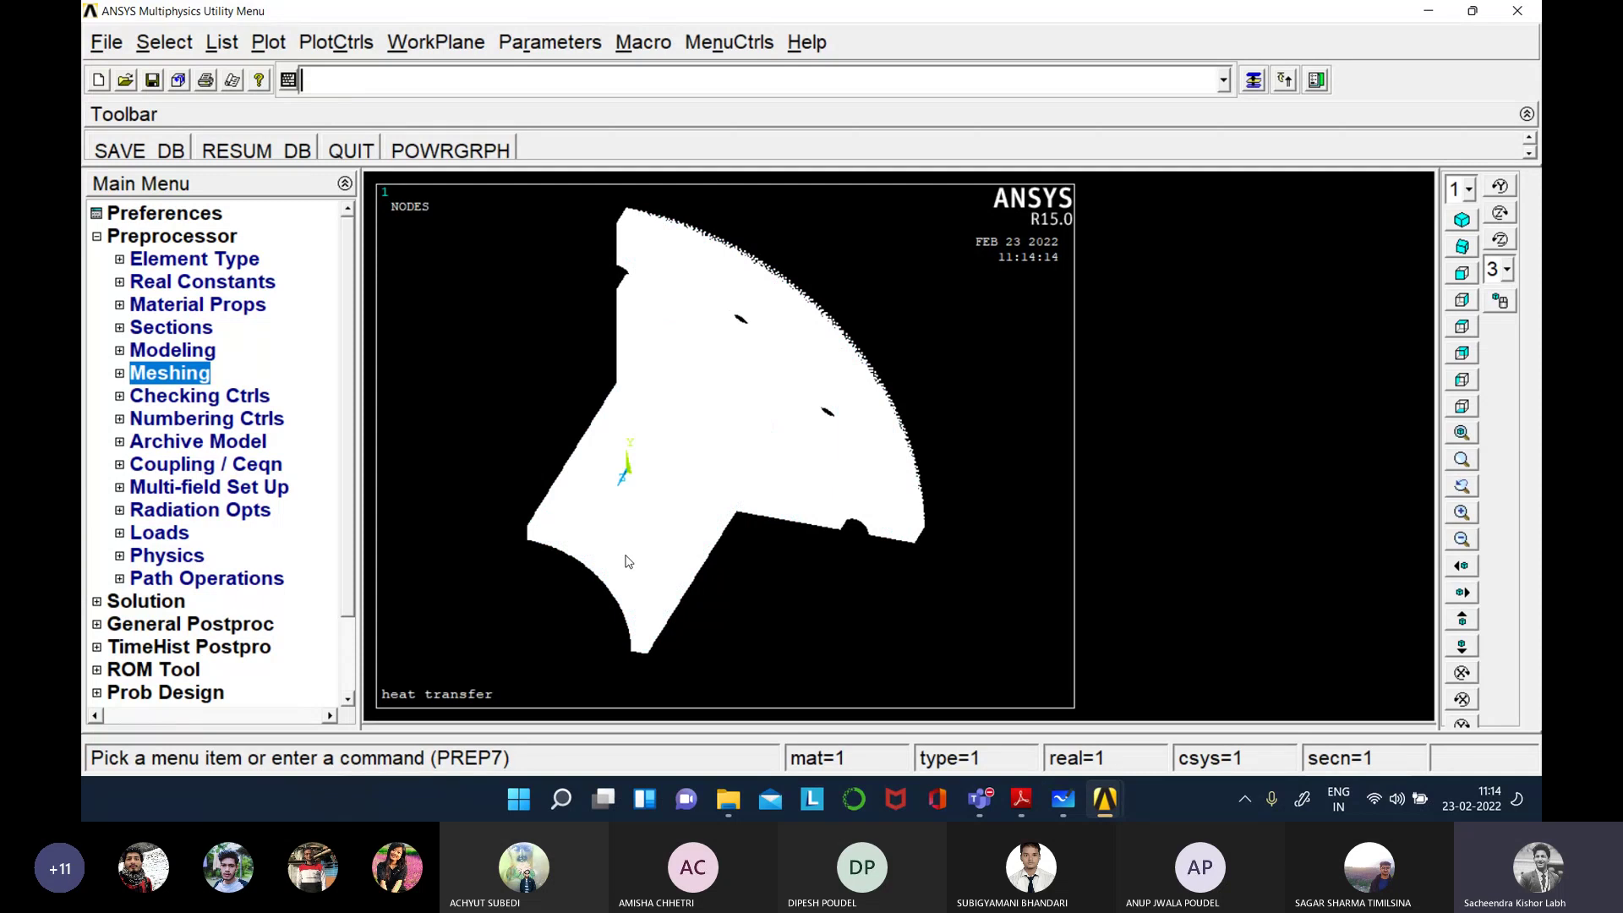
pyautogui.click(268, 42)
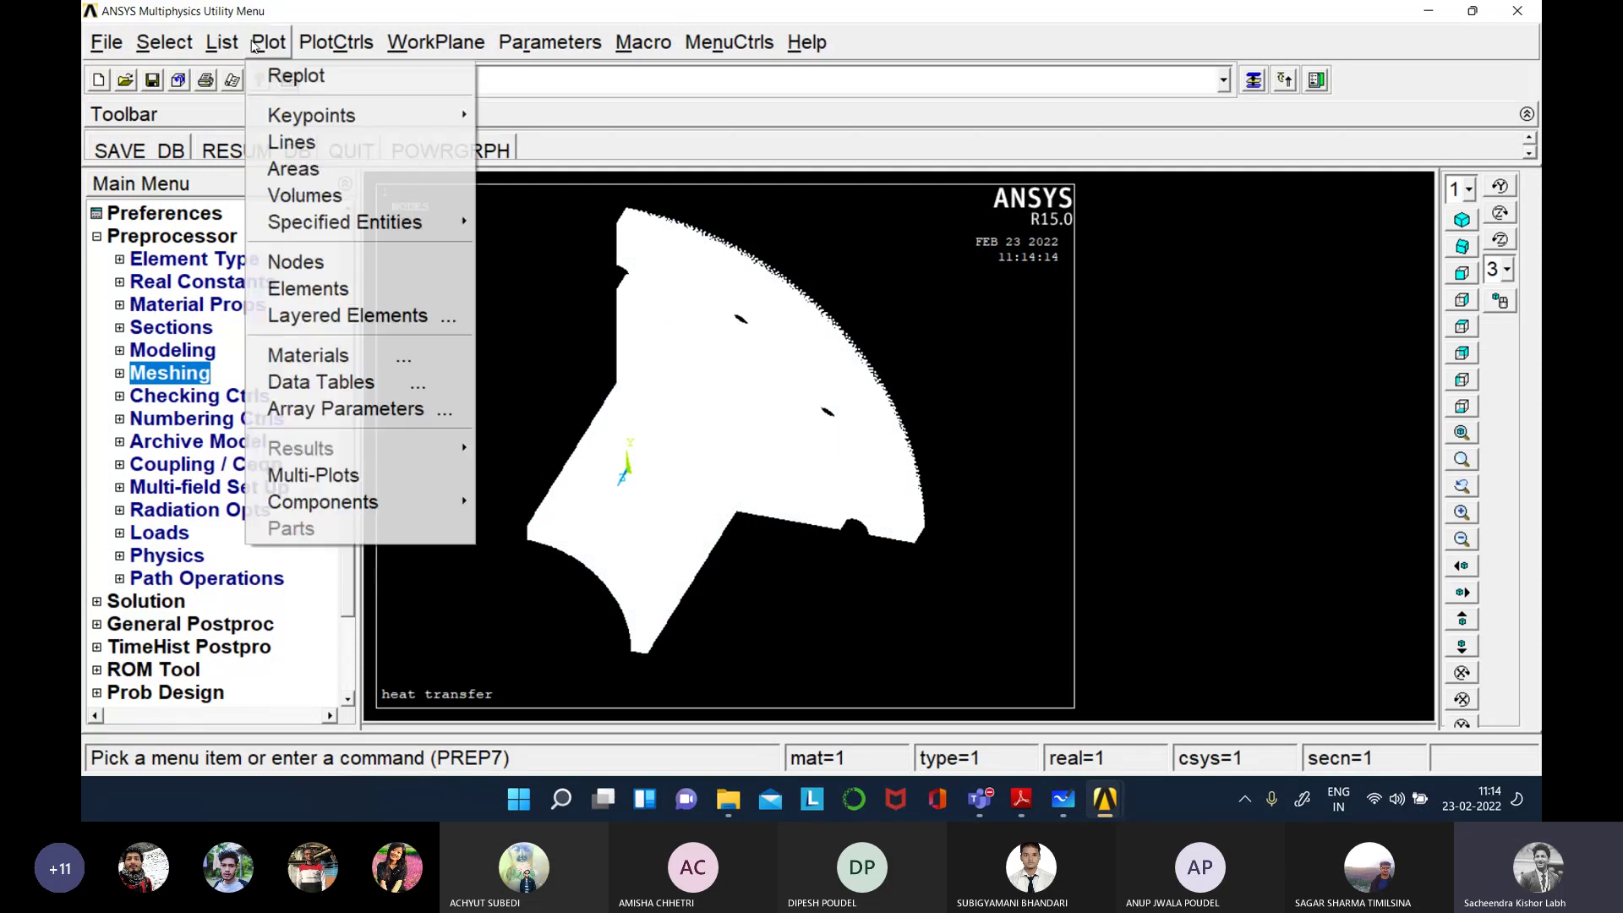
pyautogui.click(294, 196)
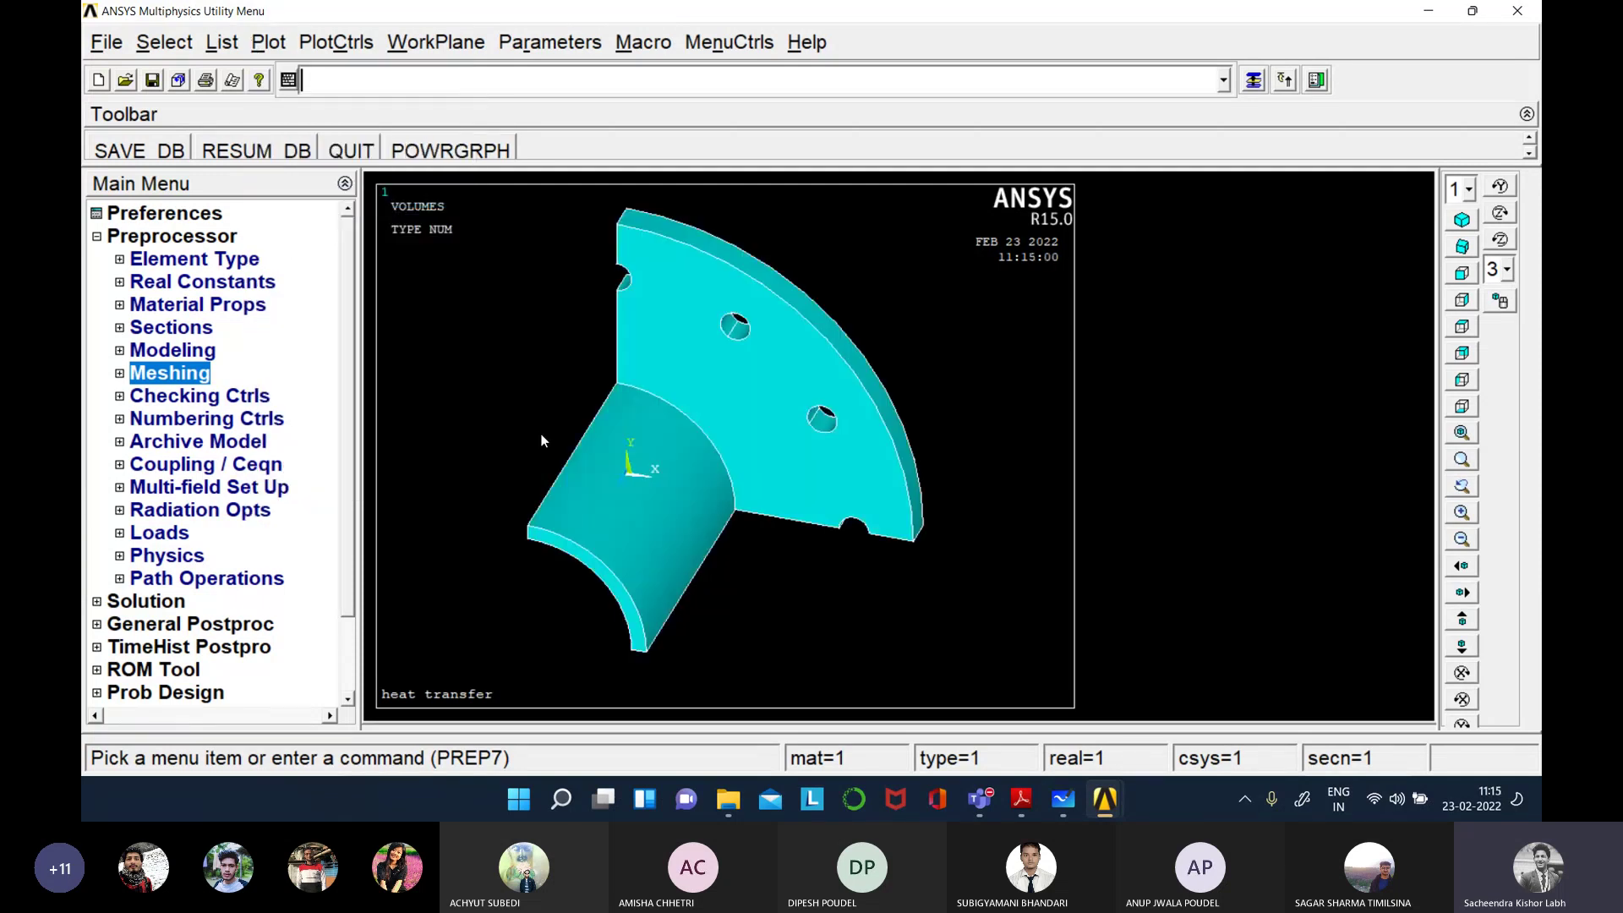
pyautogui.click(266, 46)
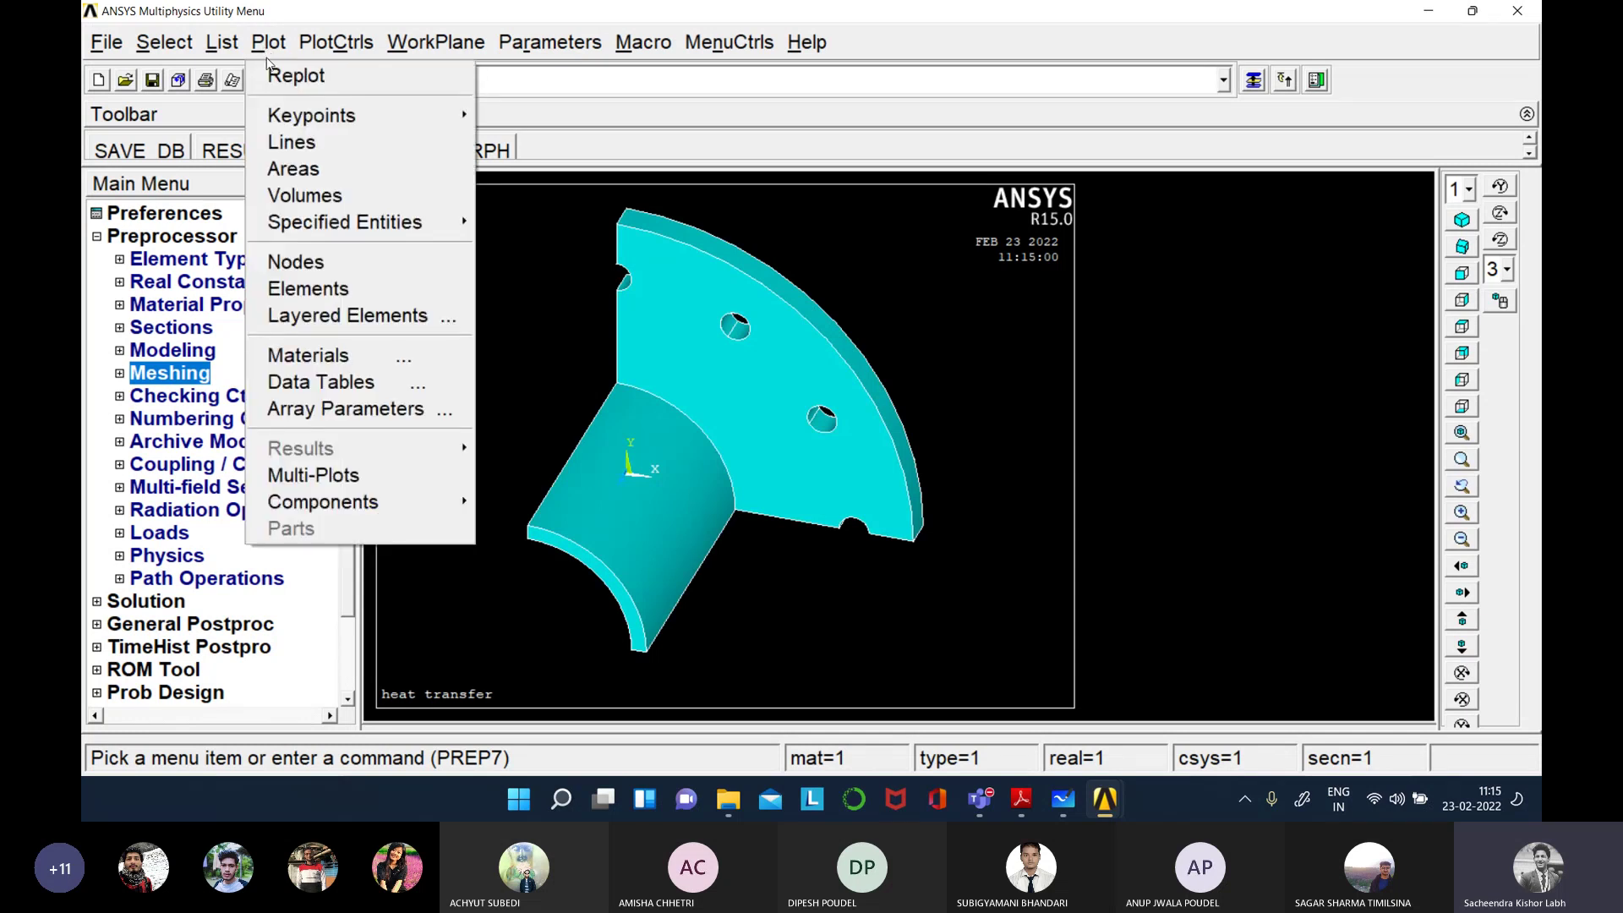
pyautogui.click(565, 364)
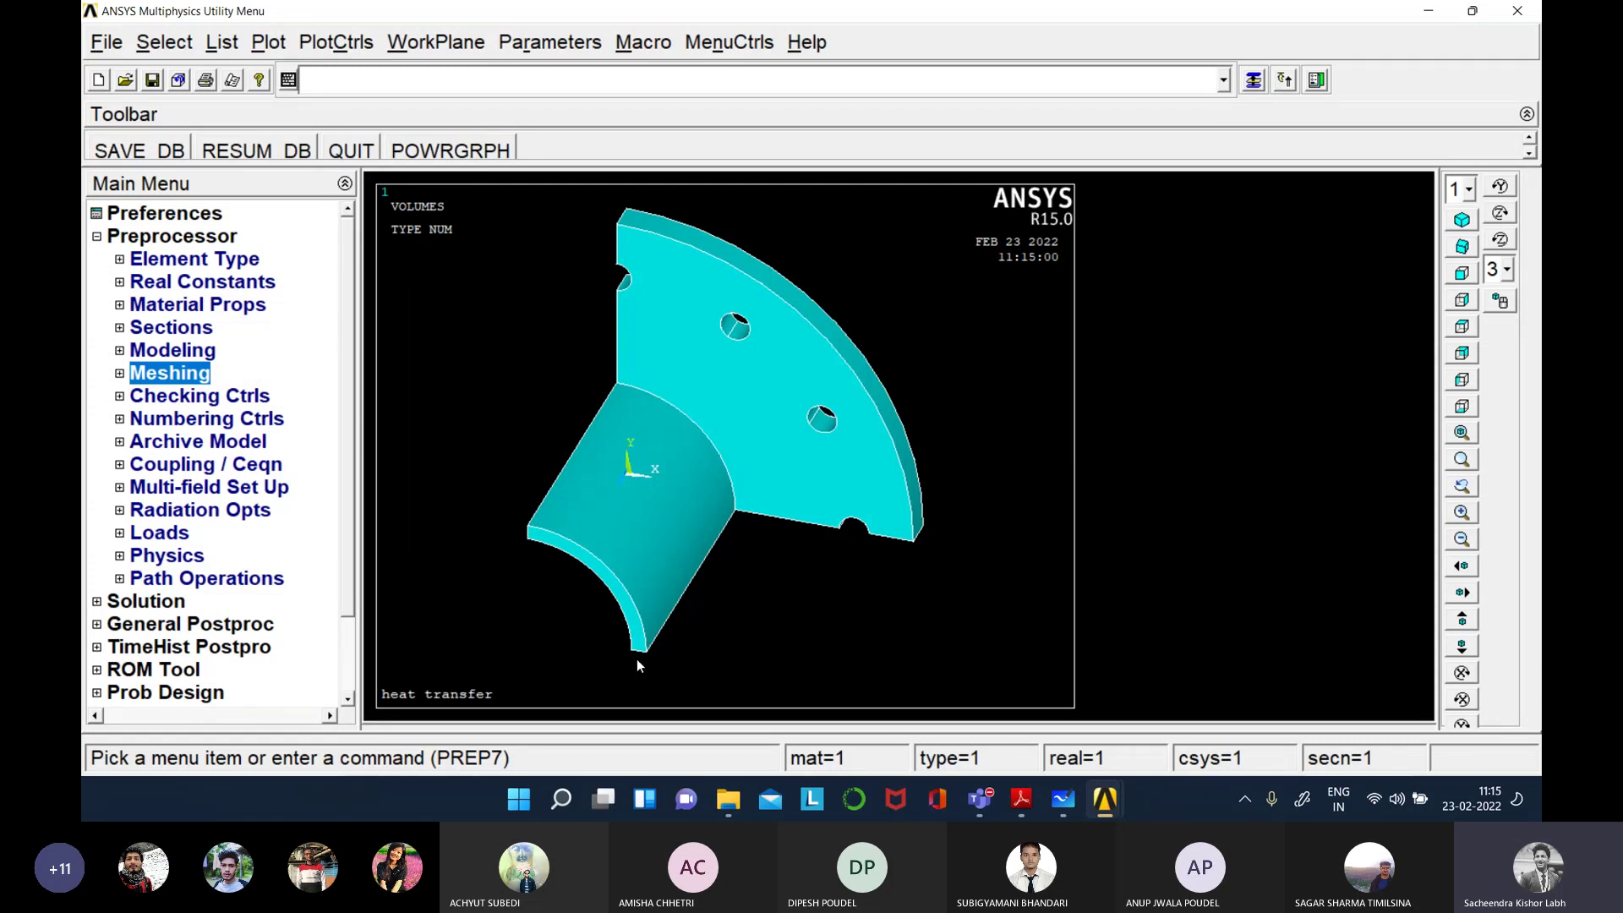
# - Select areas by location at X coordinate 0.0875 from the full set and plot the selected areas
pyautogui.click(166, 43)
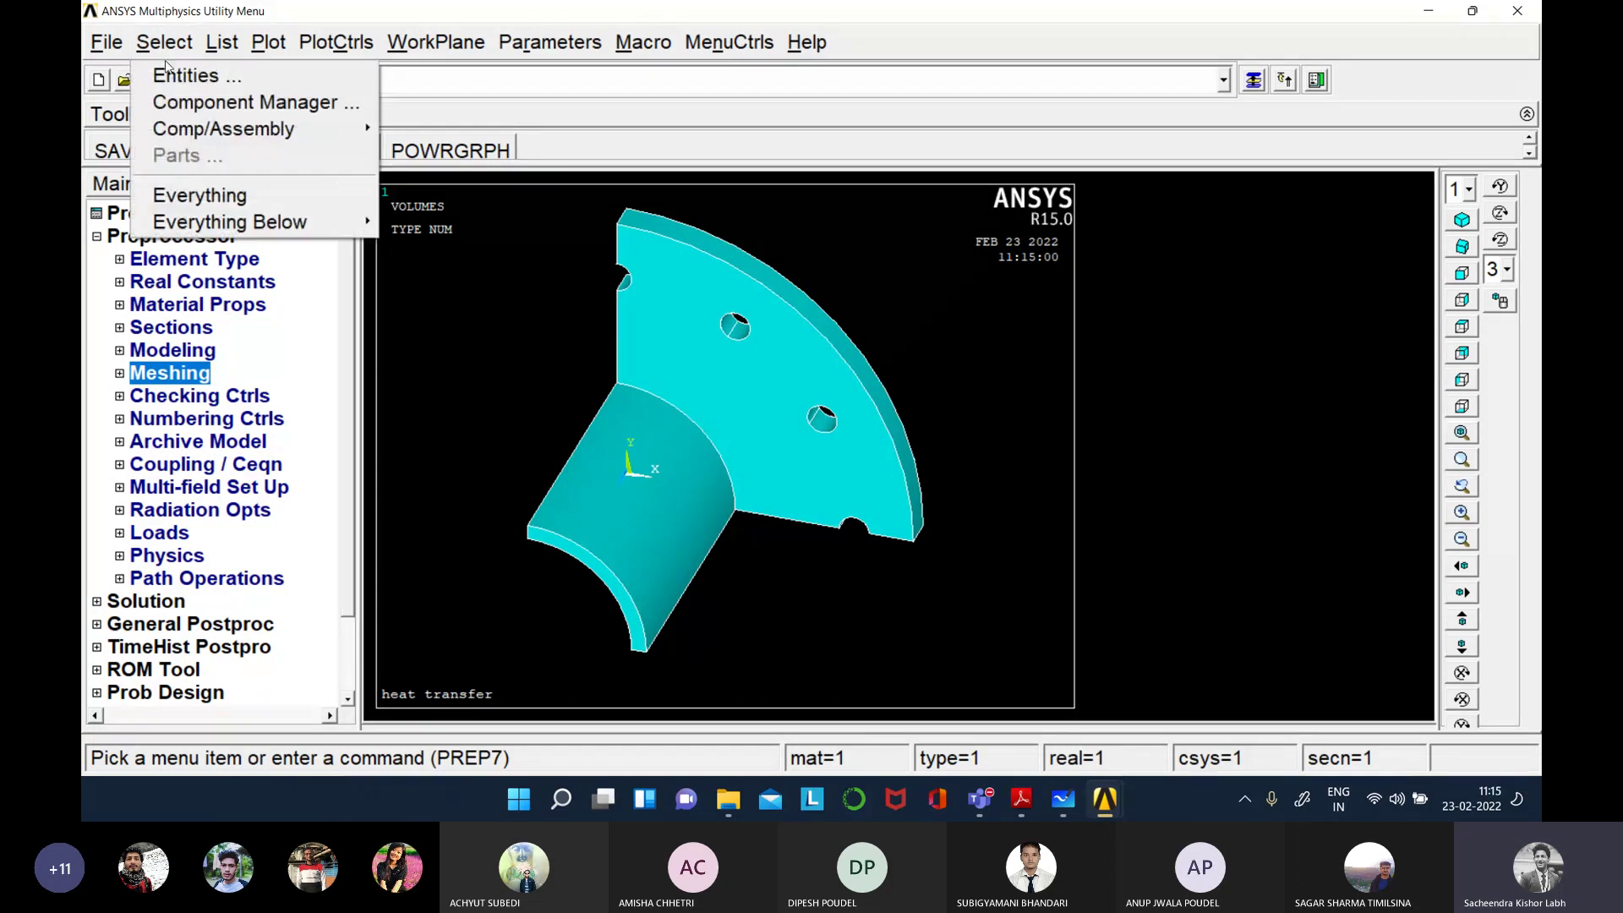
pyautogui.click(186, 75)
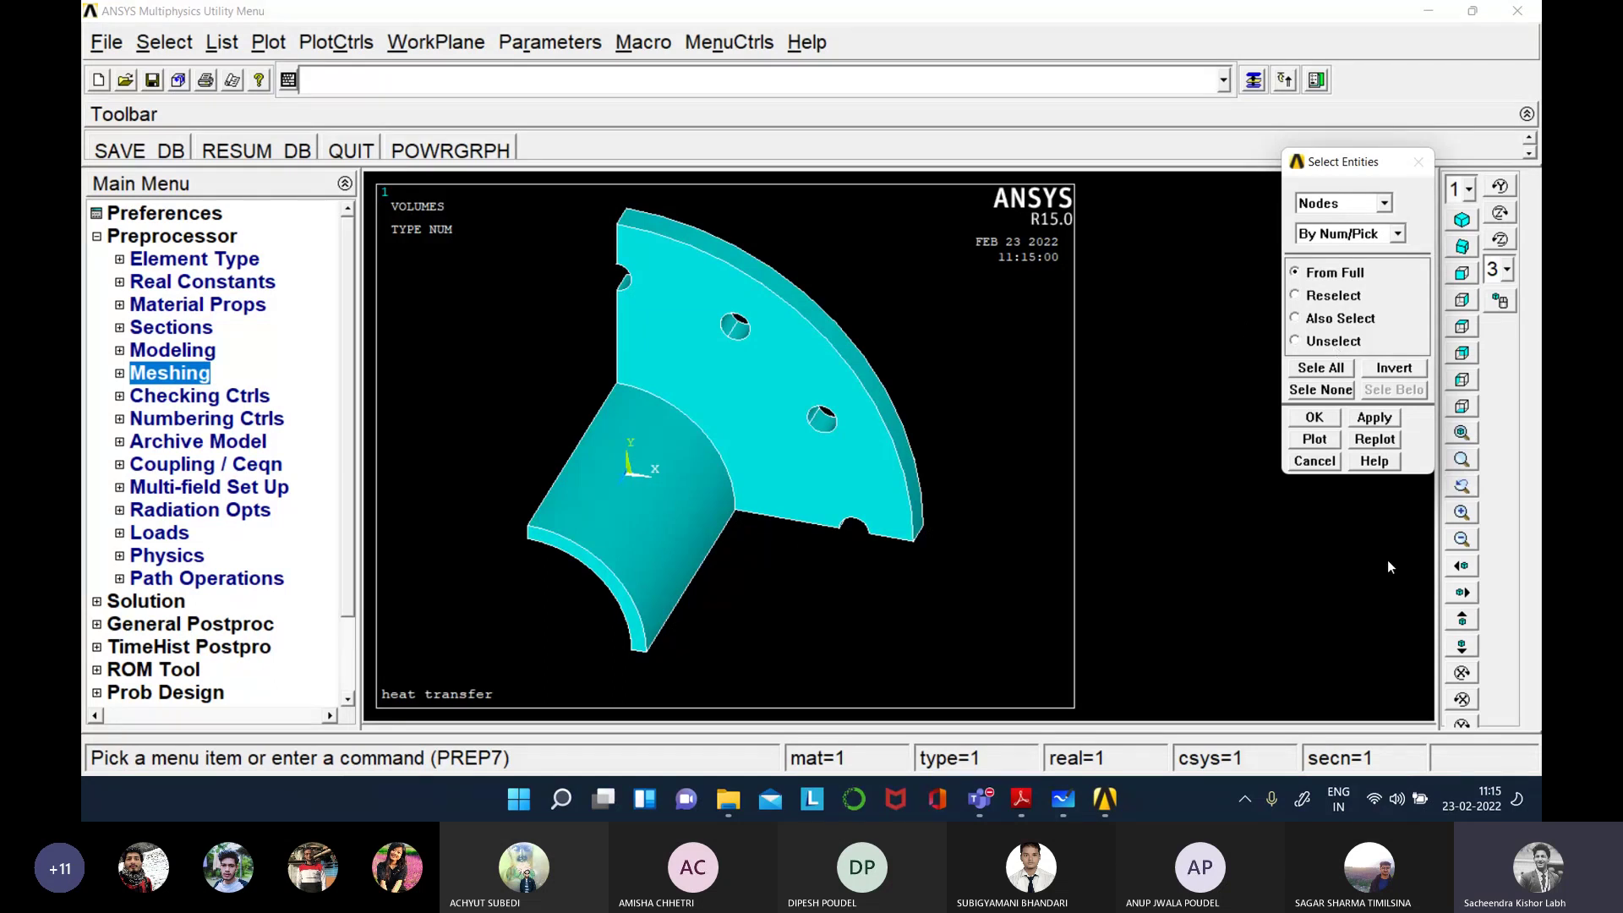
pyautogui.click(1383, 206)
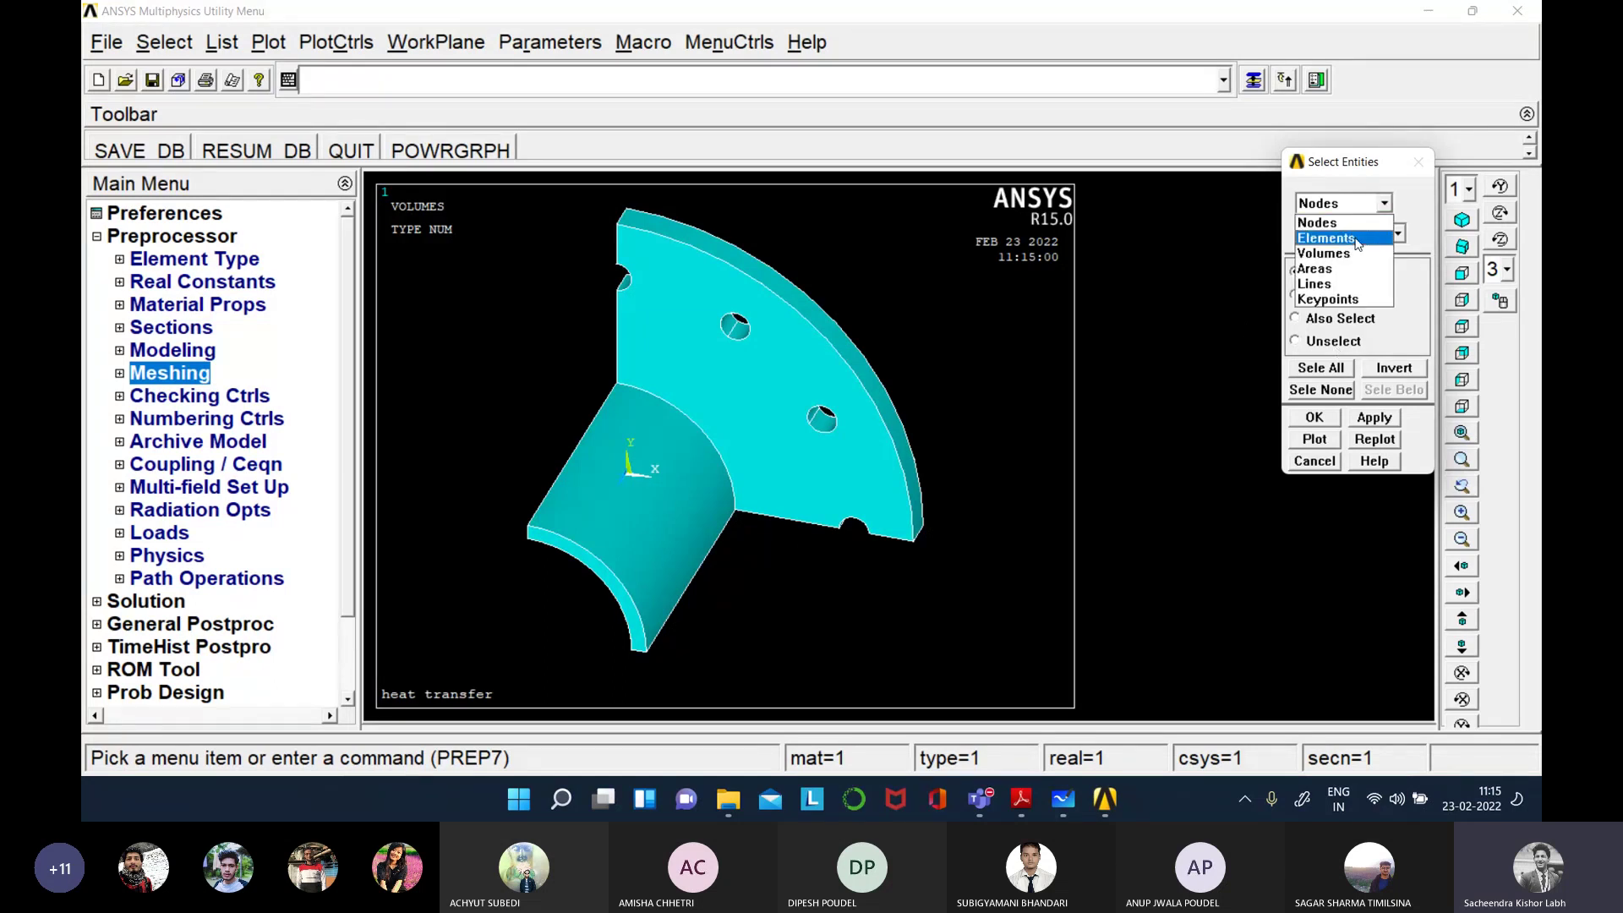
pyautogui.click(1316, 269)
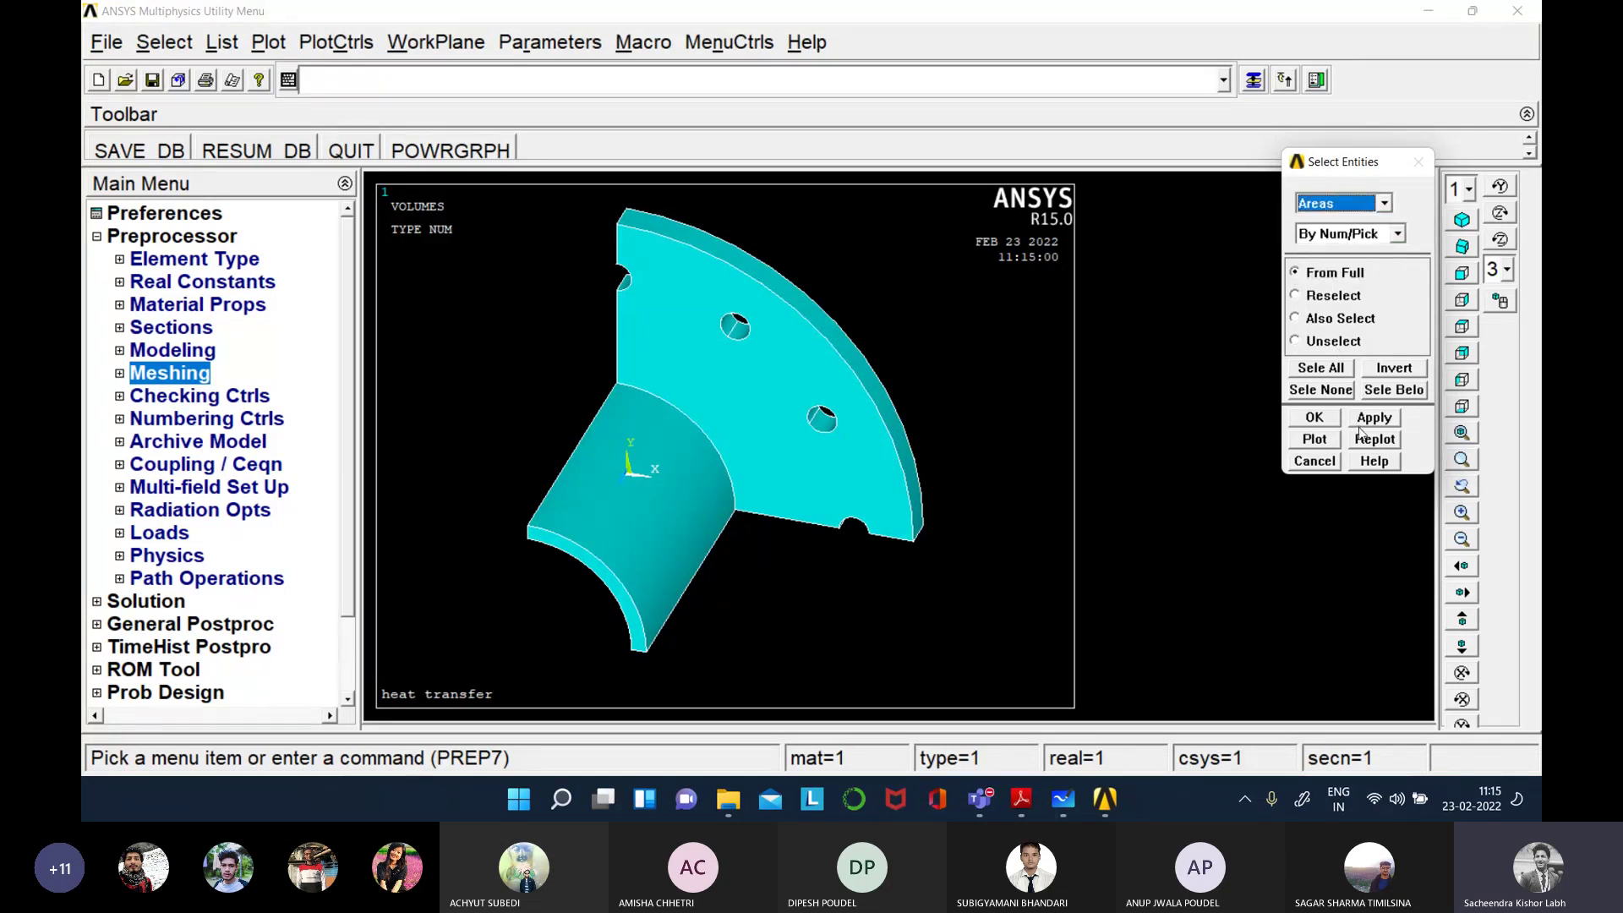
pyautogui.click(1398, 235)
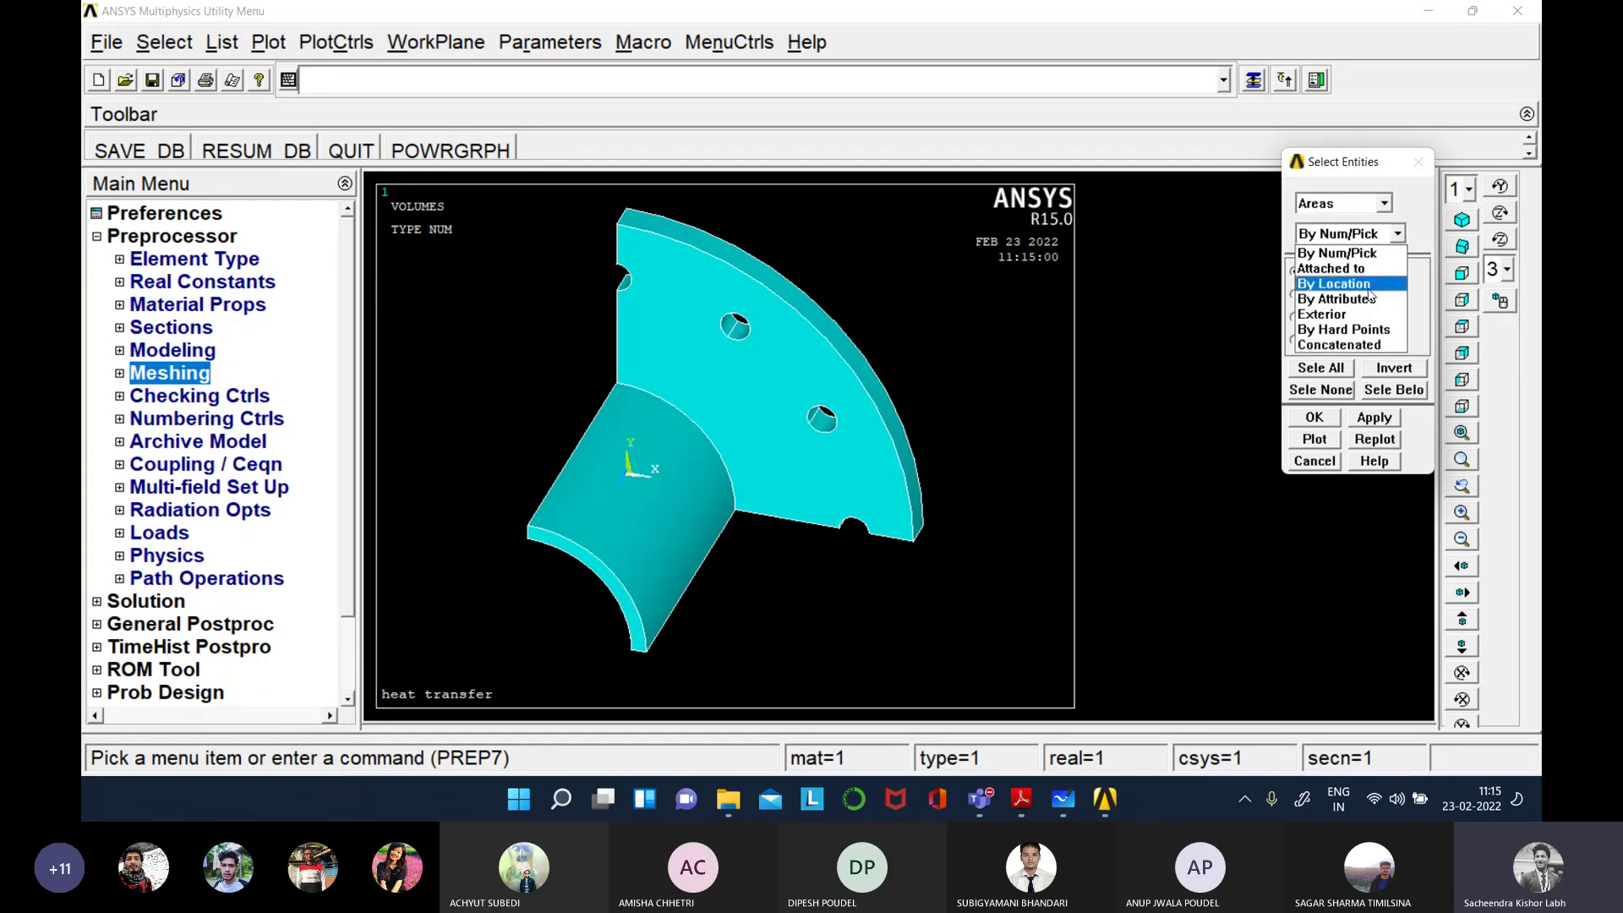
pyautogui.click(1344, 283)
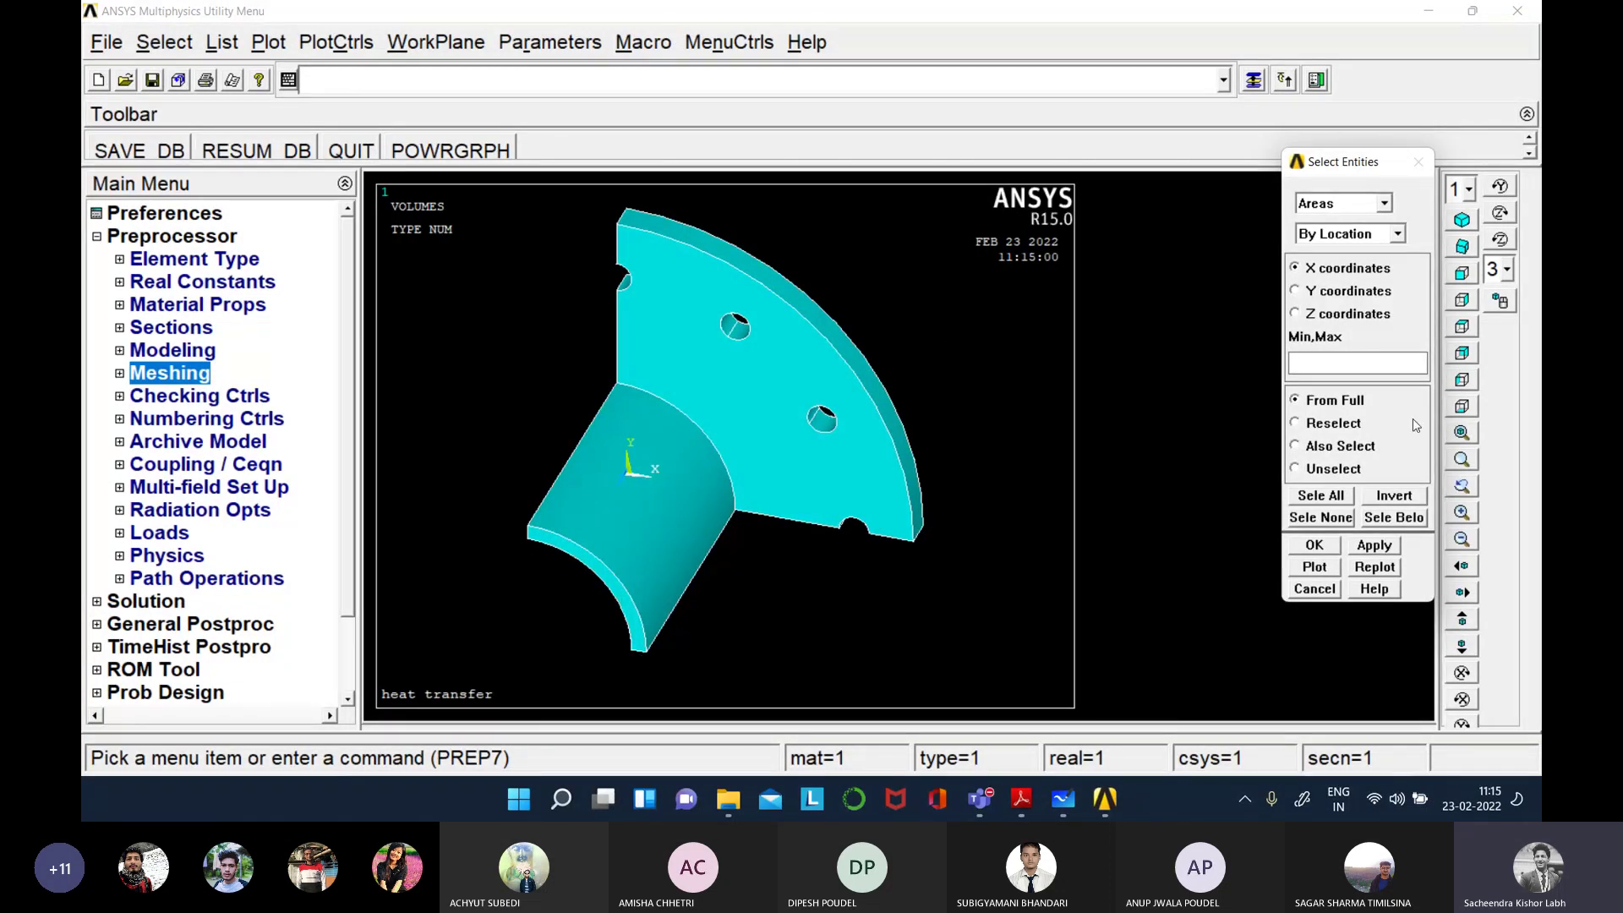
pyautogui.click(1393, 360)
pyautogui.write('0.0875')
pyautogui.click(1312, 547)
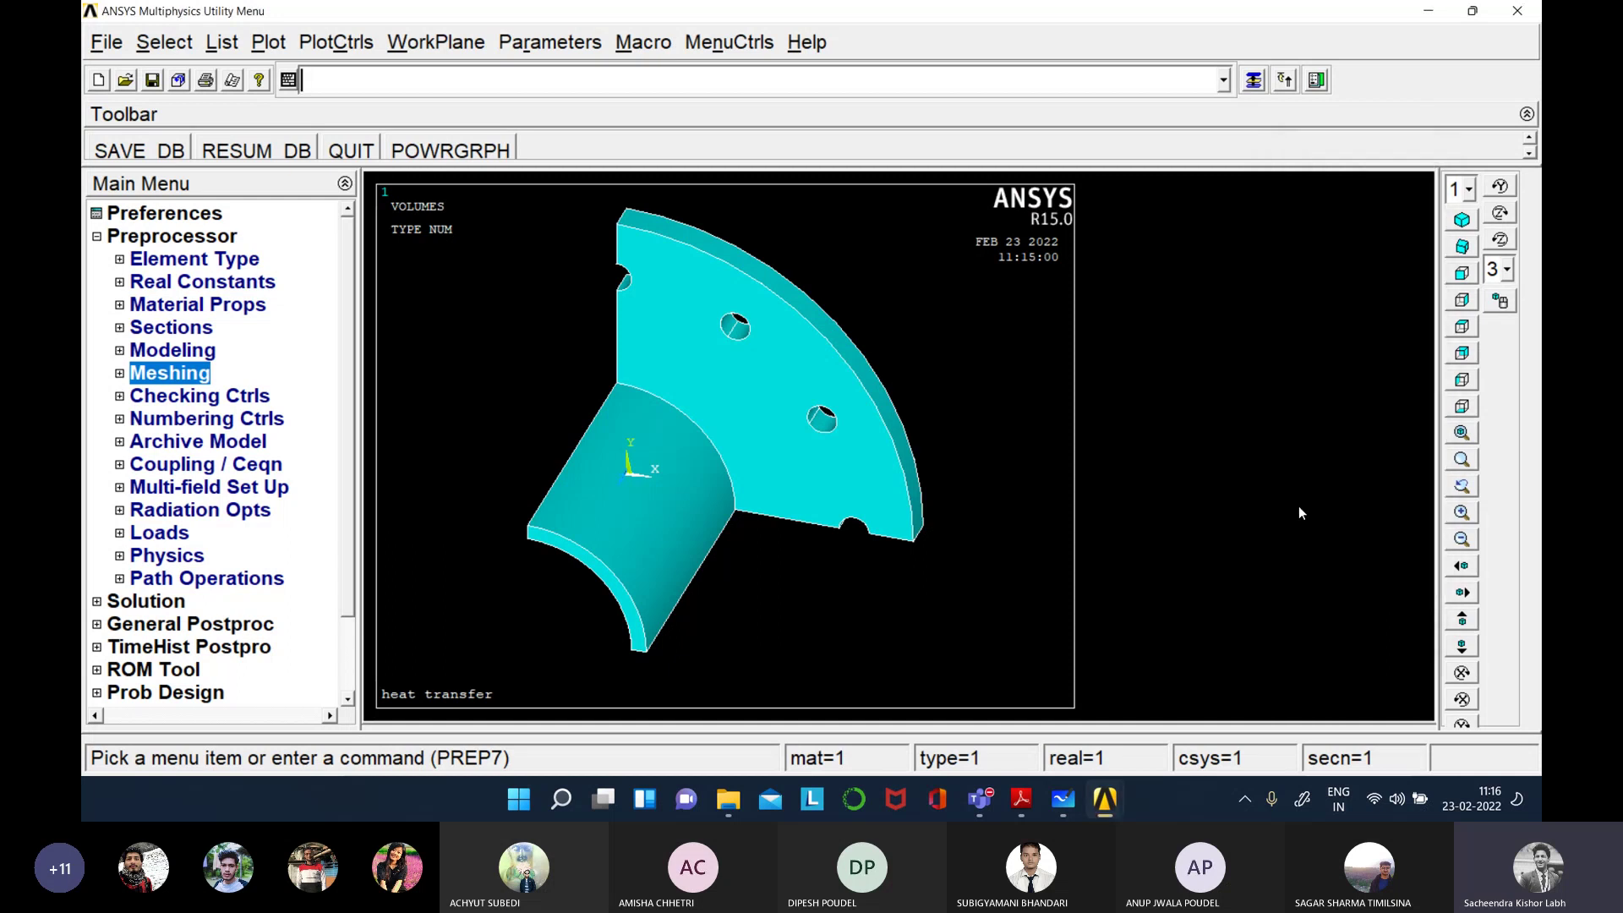
pyautogui.click(268, 42)
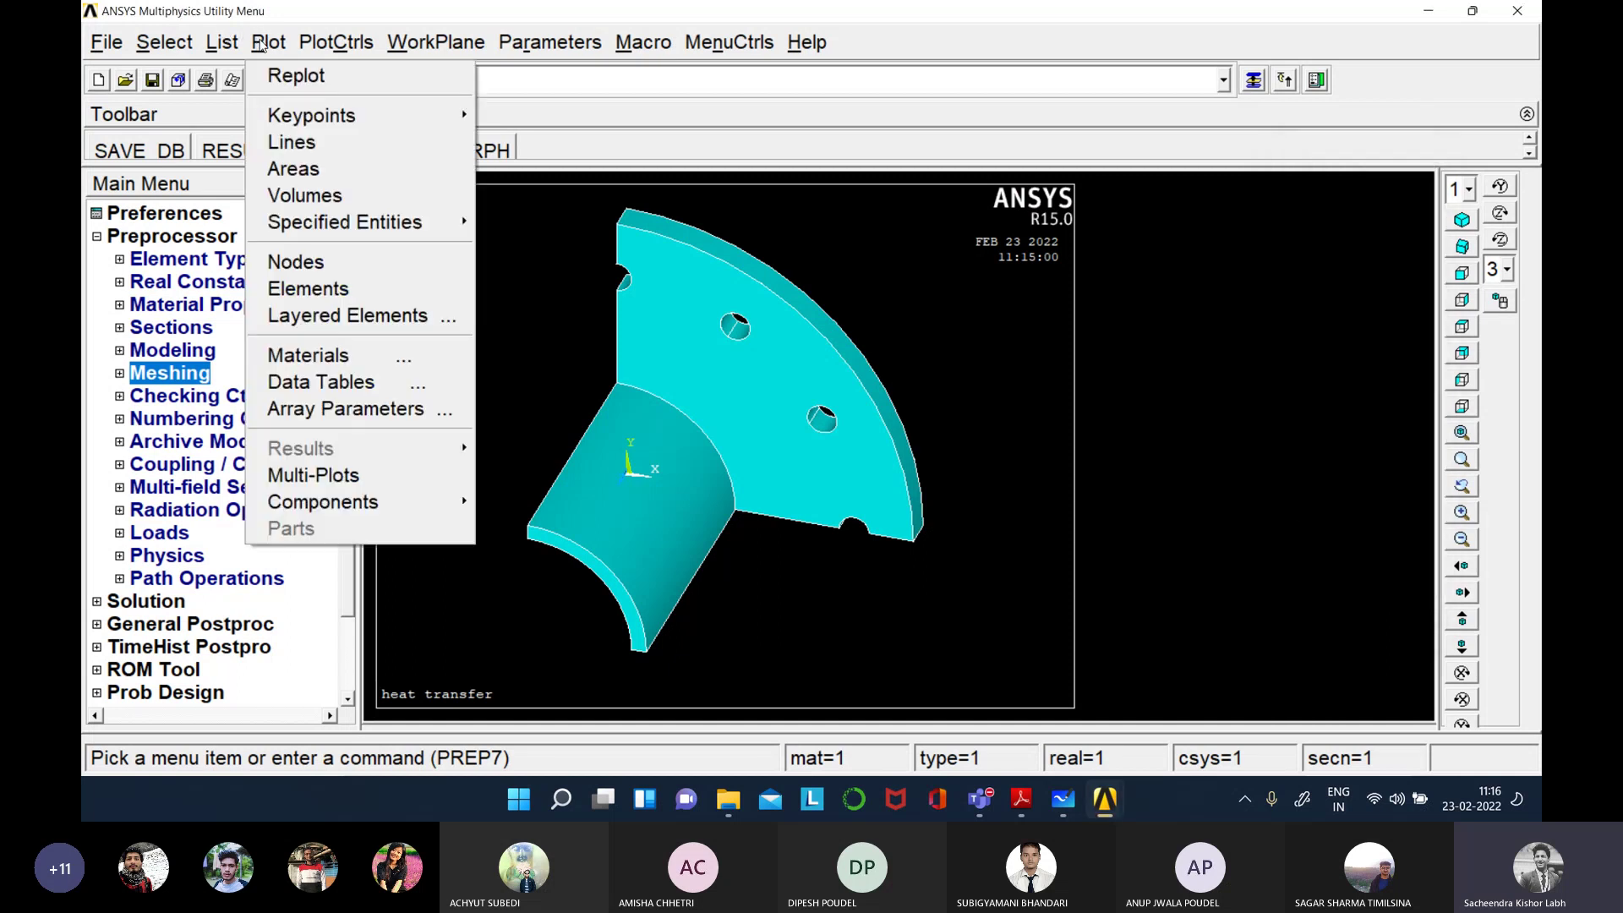
pyautogui.click(321, 164)
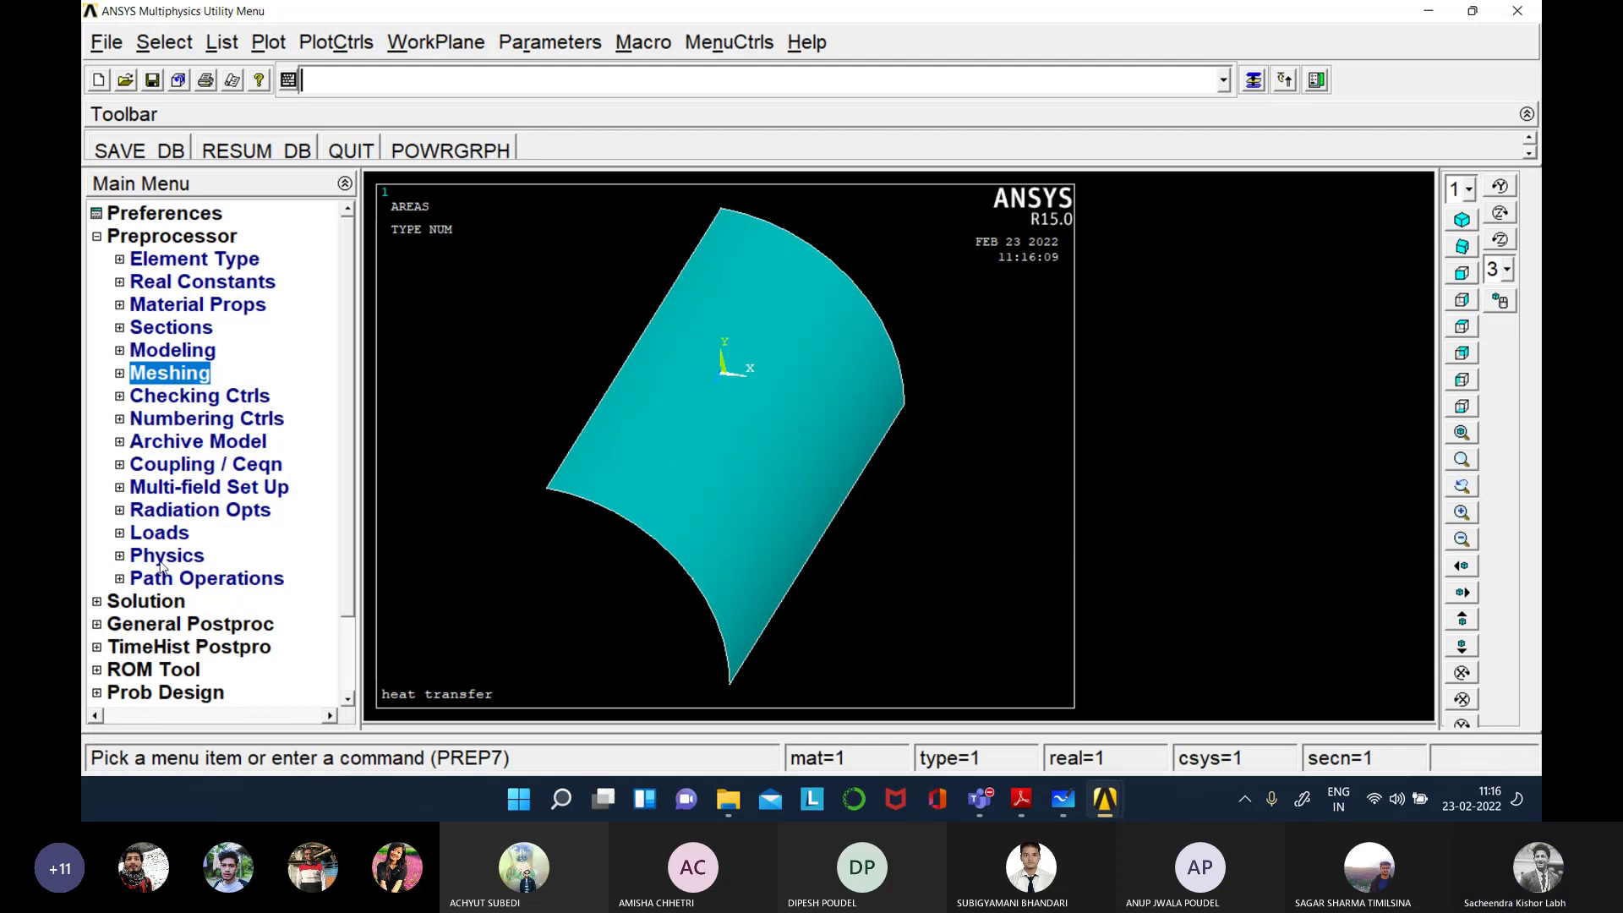
# - Start a thermal convection load on areas and pick all the currently selected areas for it
pyautogui.click(136, 535)
pyautogui.click(175, 578)
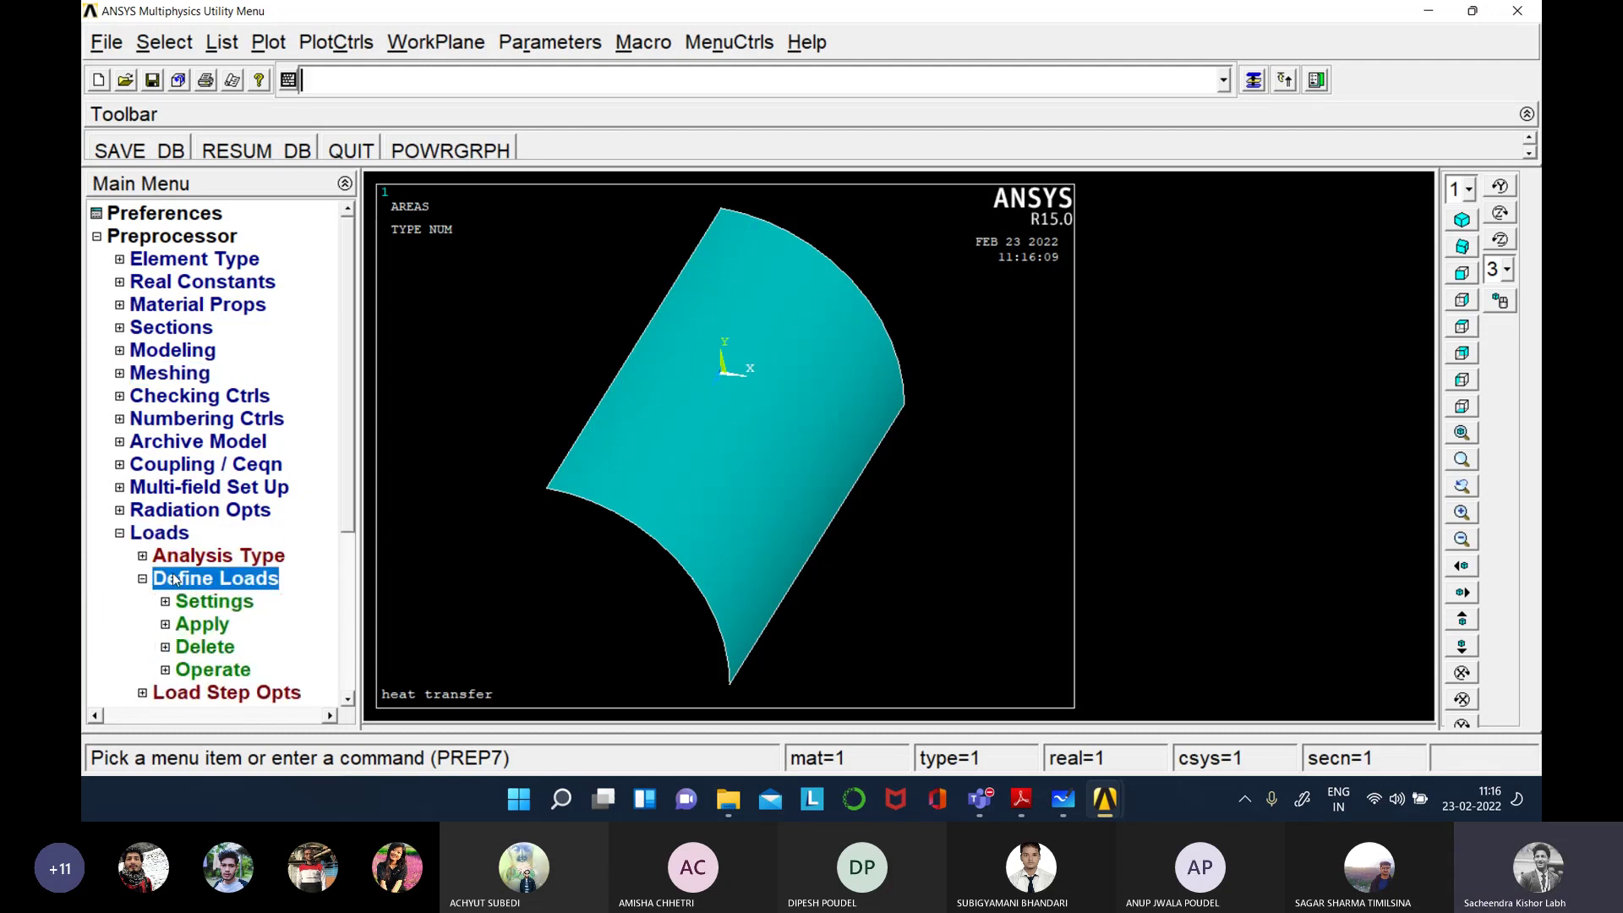
pyautogui.click(186, 625)
pyautogui.click(184, 649)
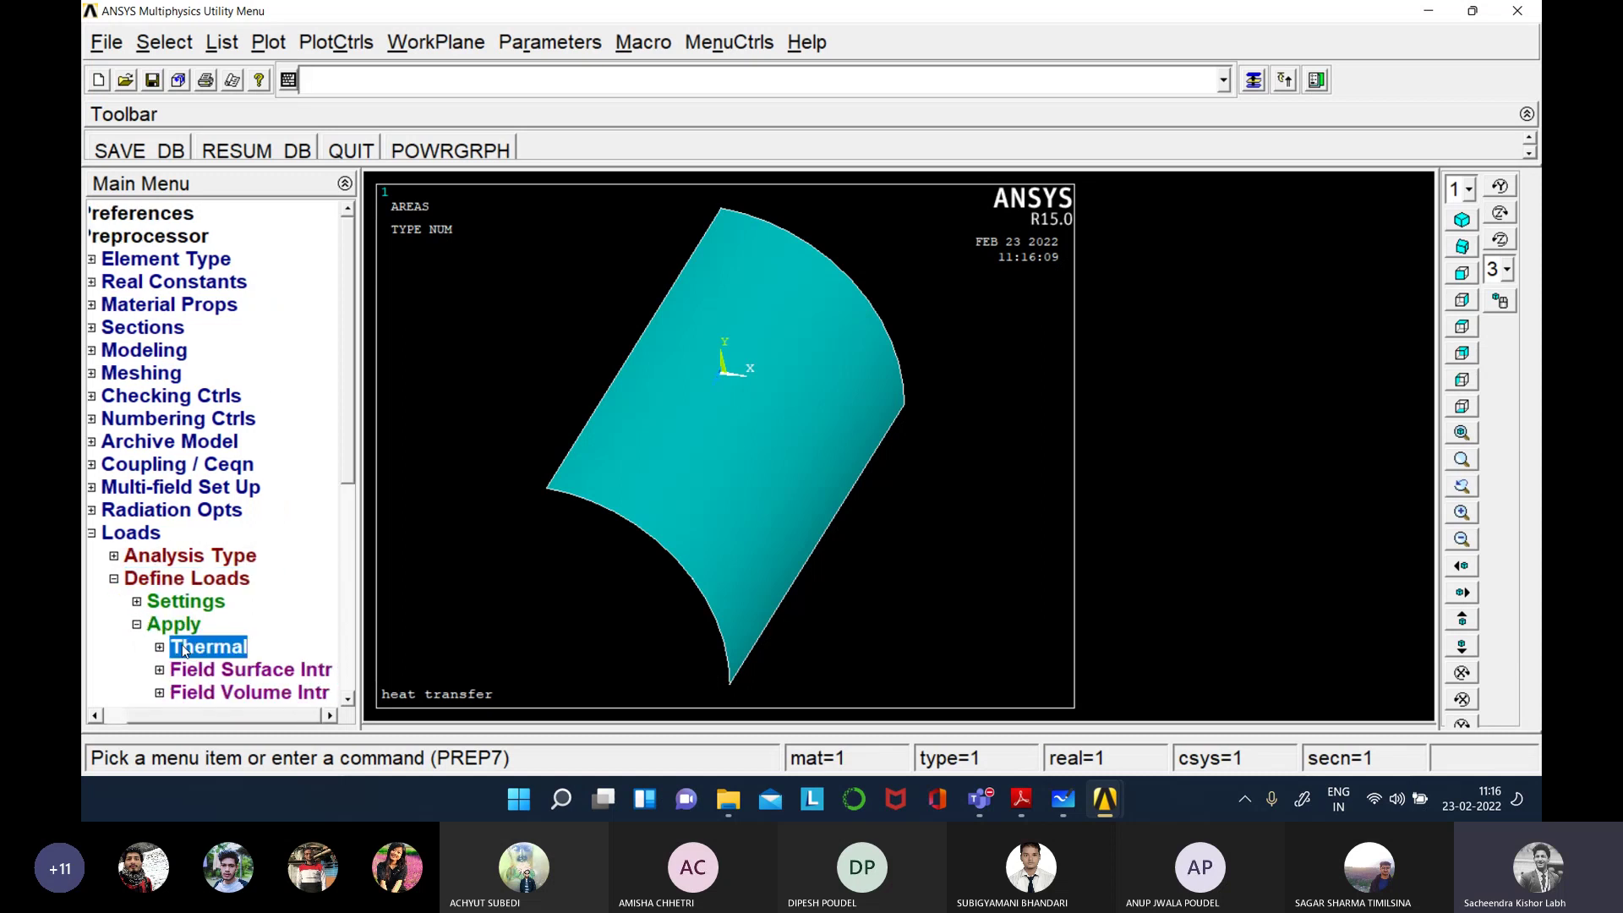
pyautogui.click(347, 700)
pyautogui.click(347, 700)
pyautogui.click(346, 700)
pyautogui.click(347, 700)
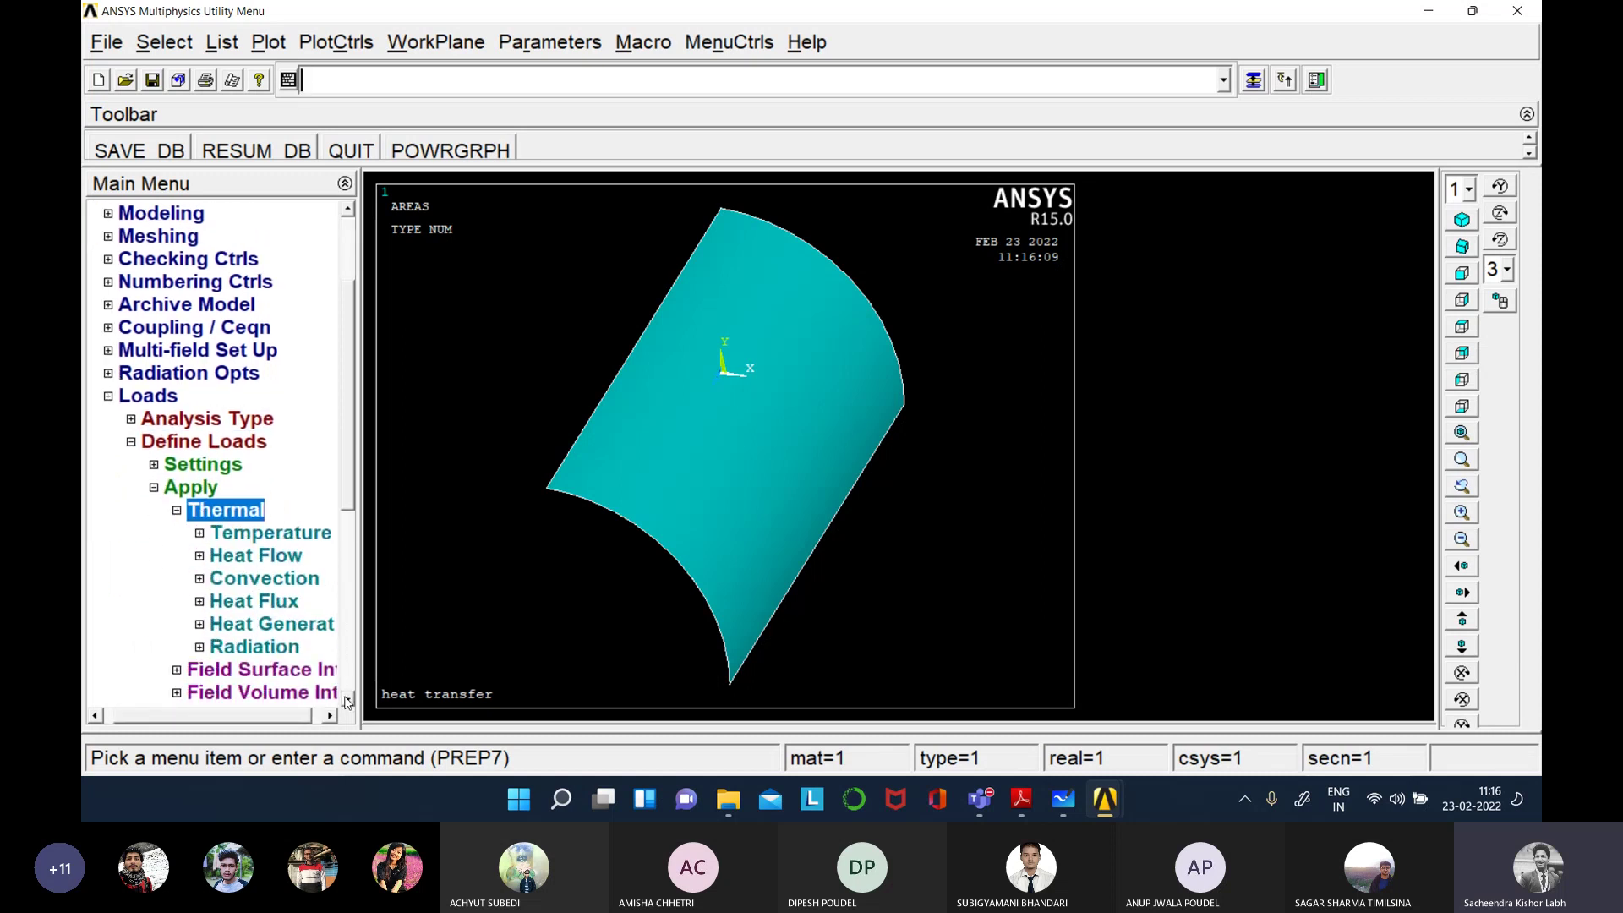
pyautogui.click(346, 700)
pyautogui.click(347, 700)
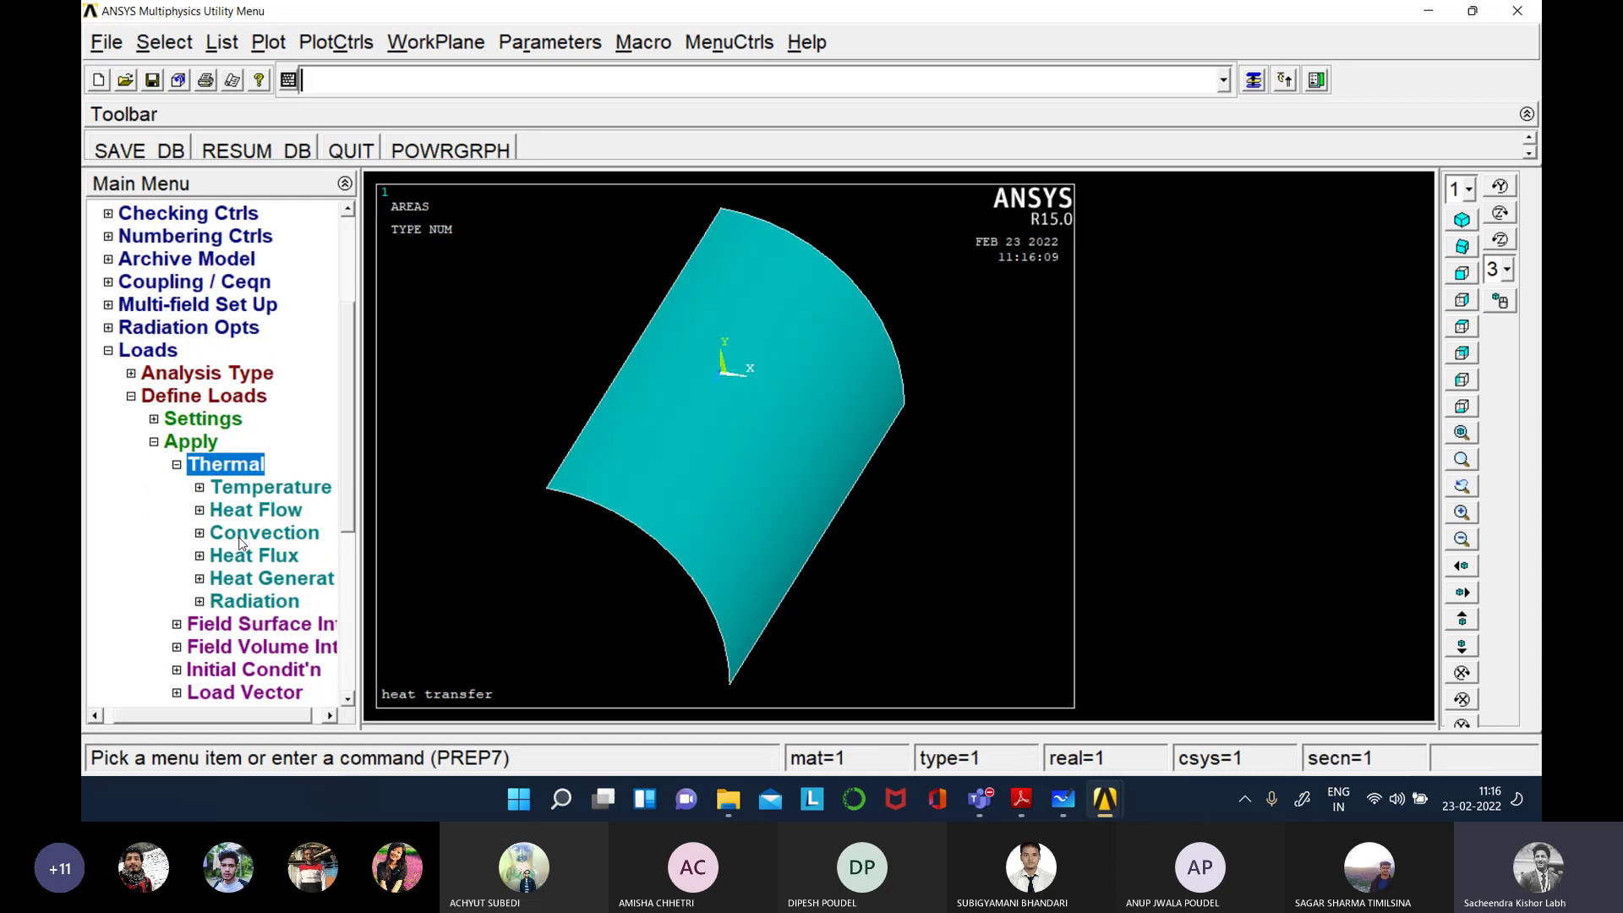
pyautogui.click(201, 535)
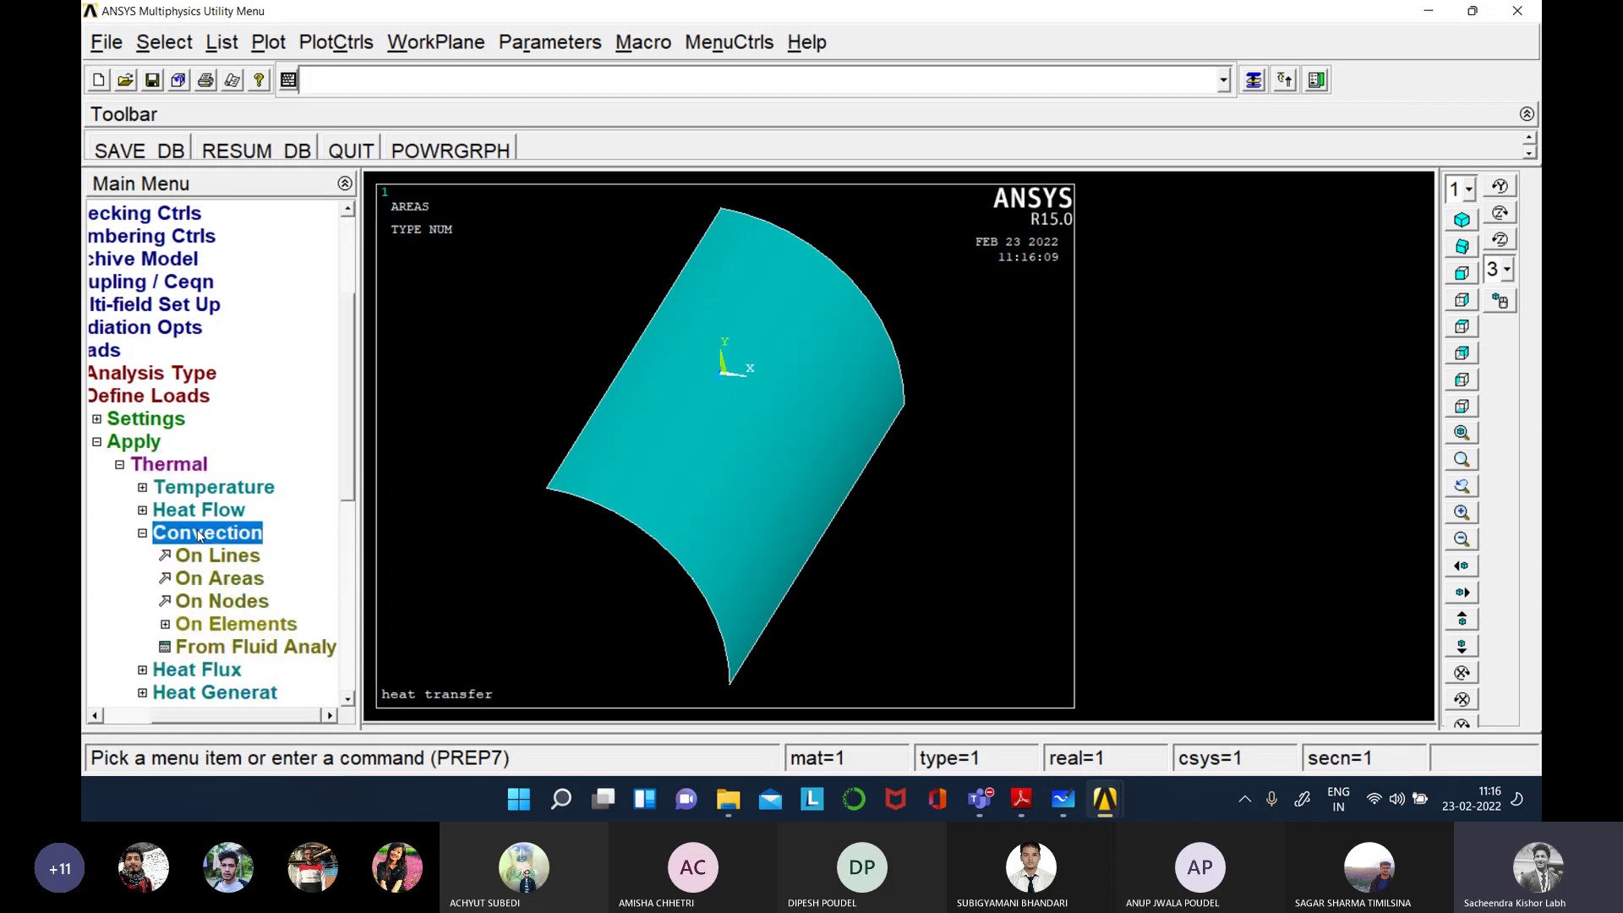
pyautogui.click(204, 579)
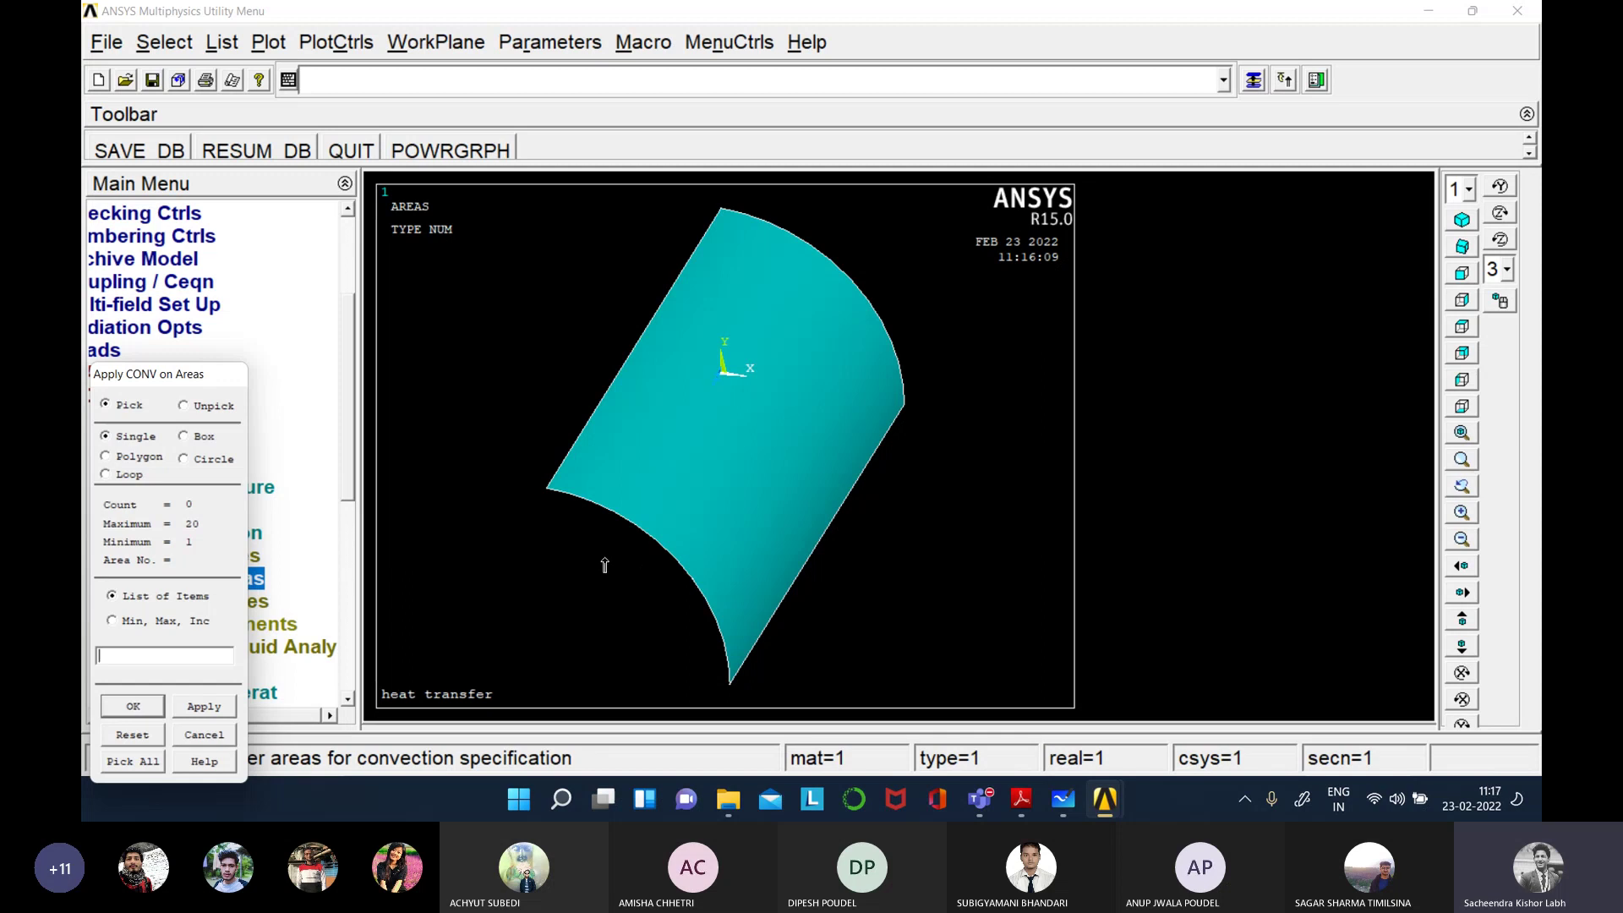
pyautogui.moveTo(165, 374); pyautogui.dragTo(289, 178)
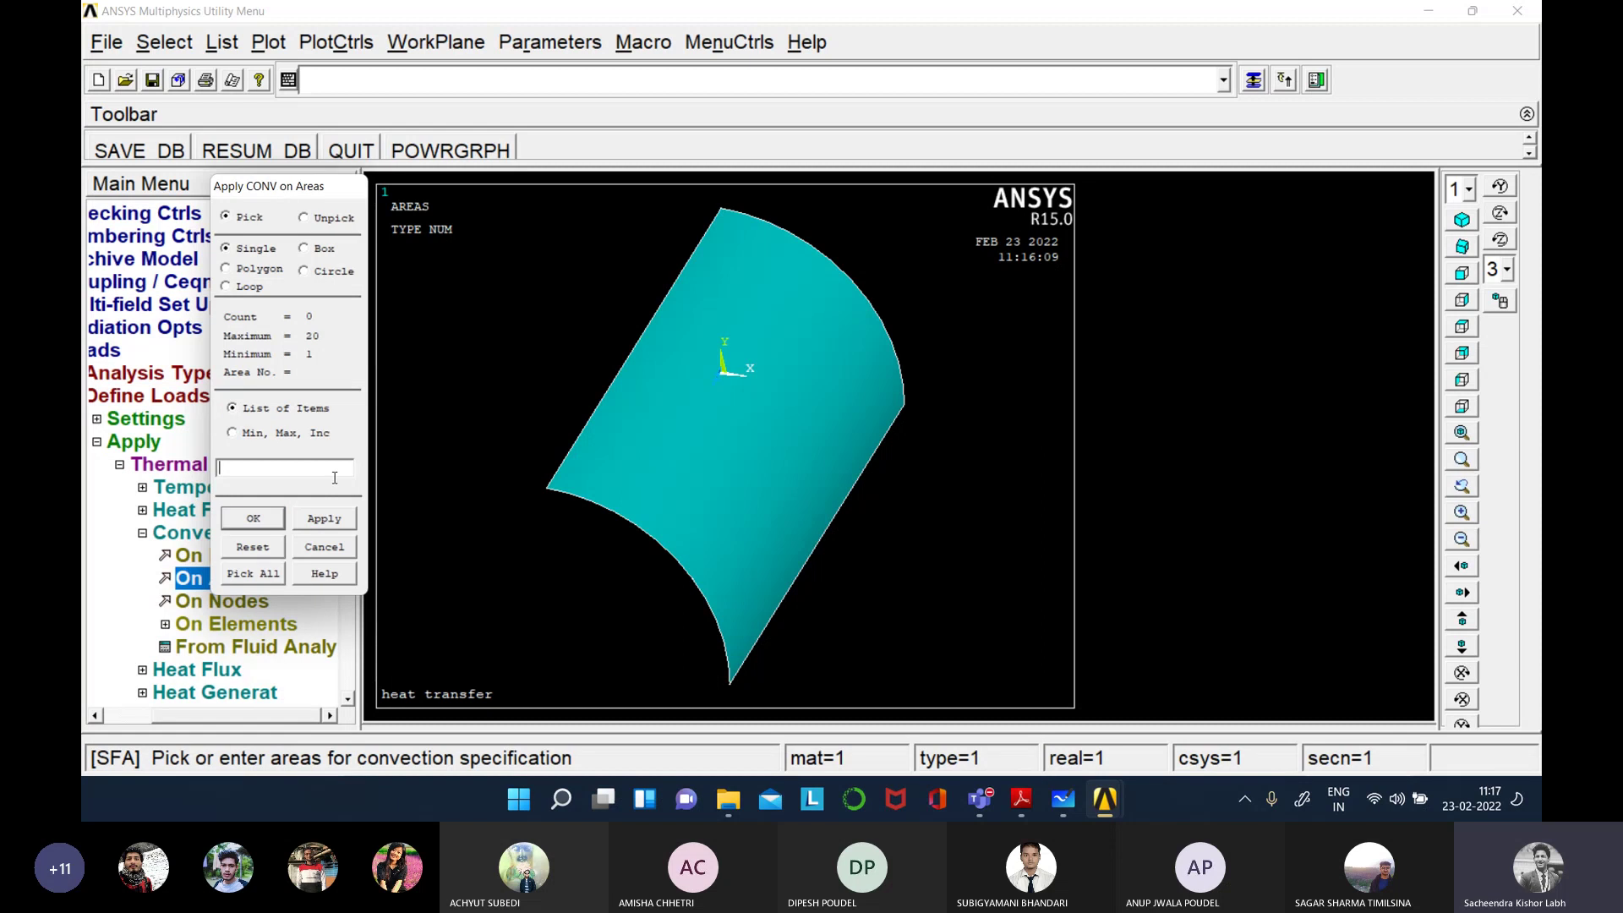
pyautogui.click(259, 583)
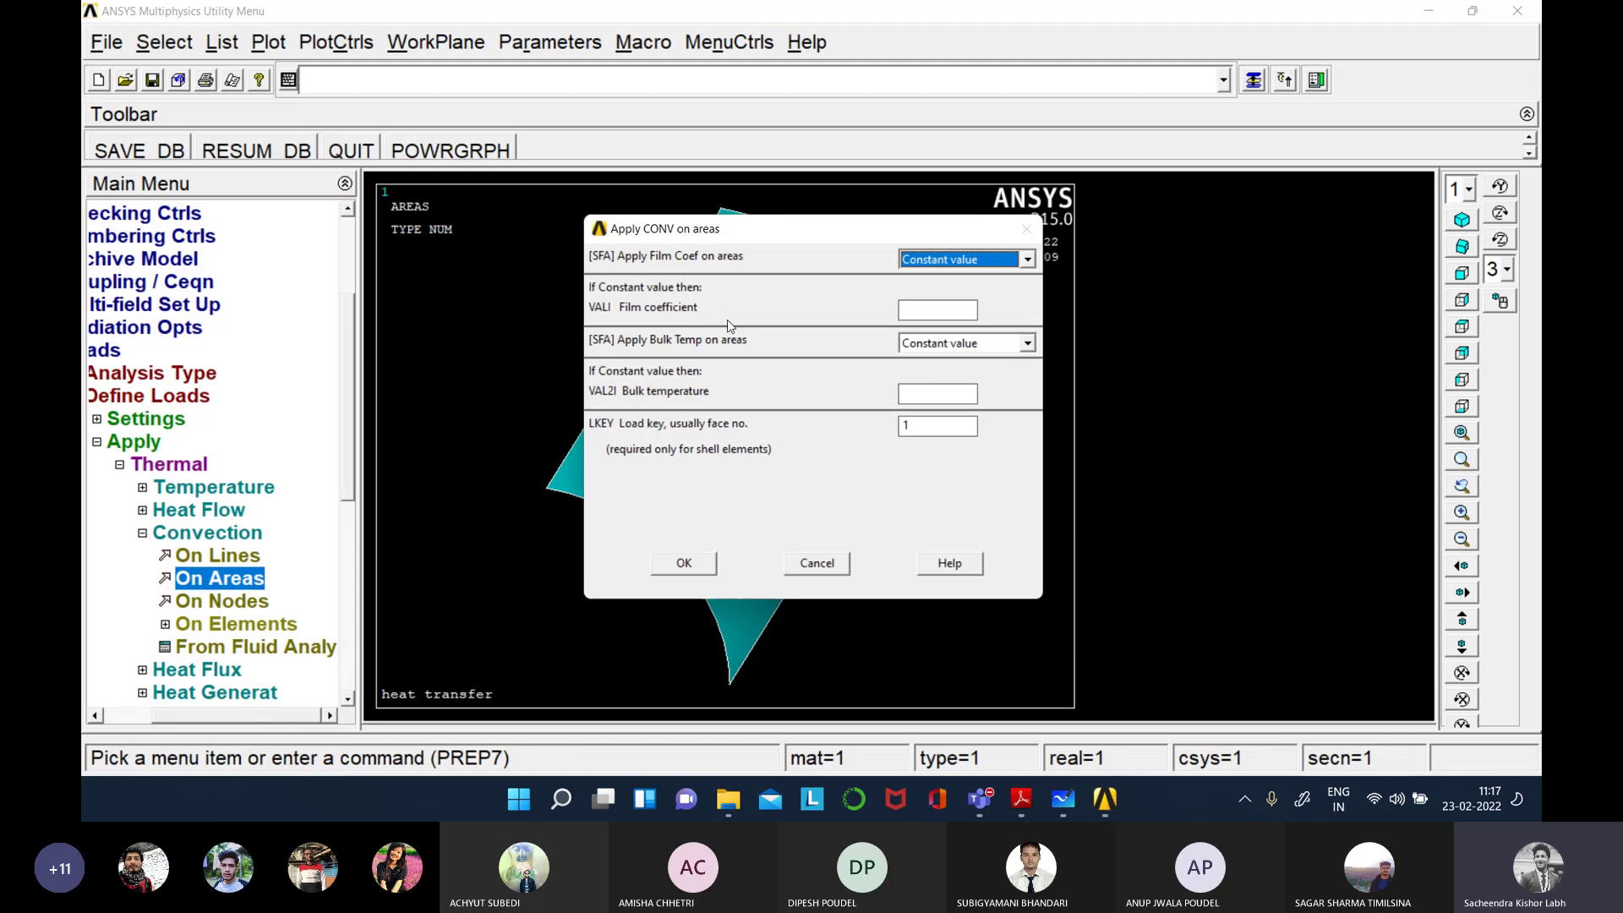
# - Apply the convection with a constant film coefficient of 1000 and a bulk temperature of 95
pyautogui.click(917, 310)
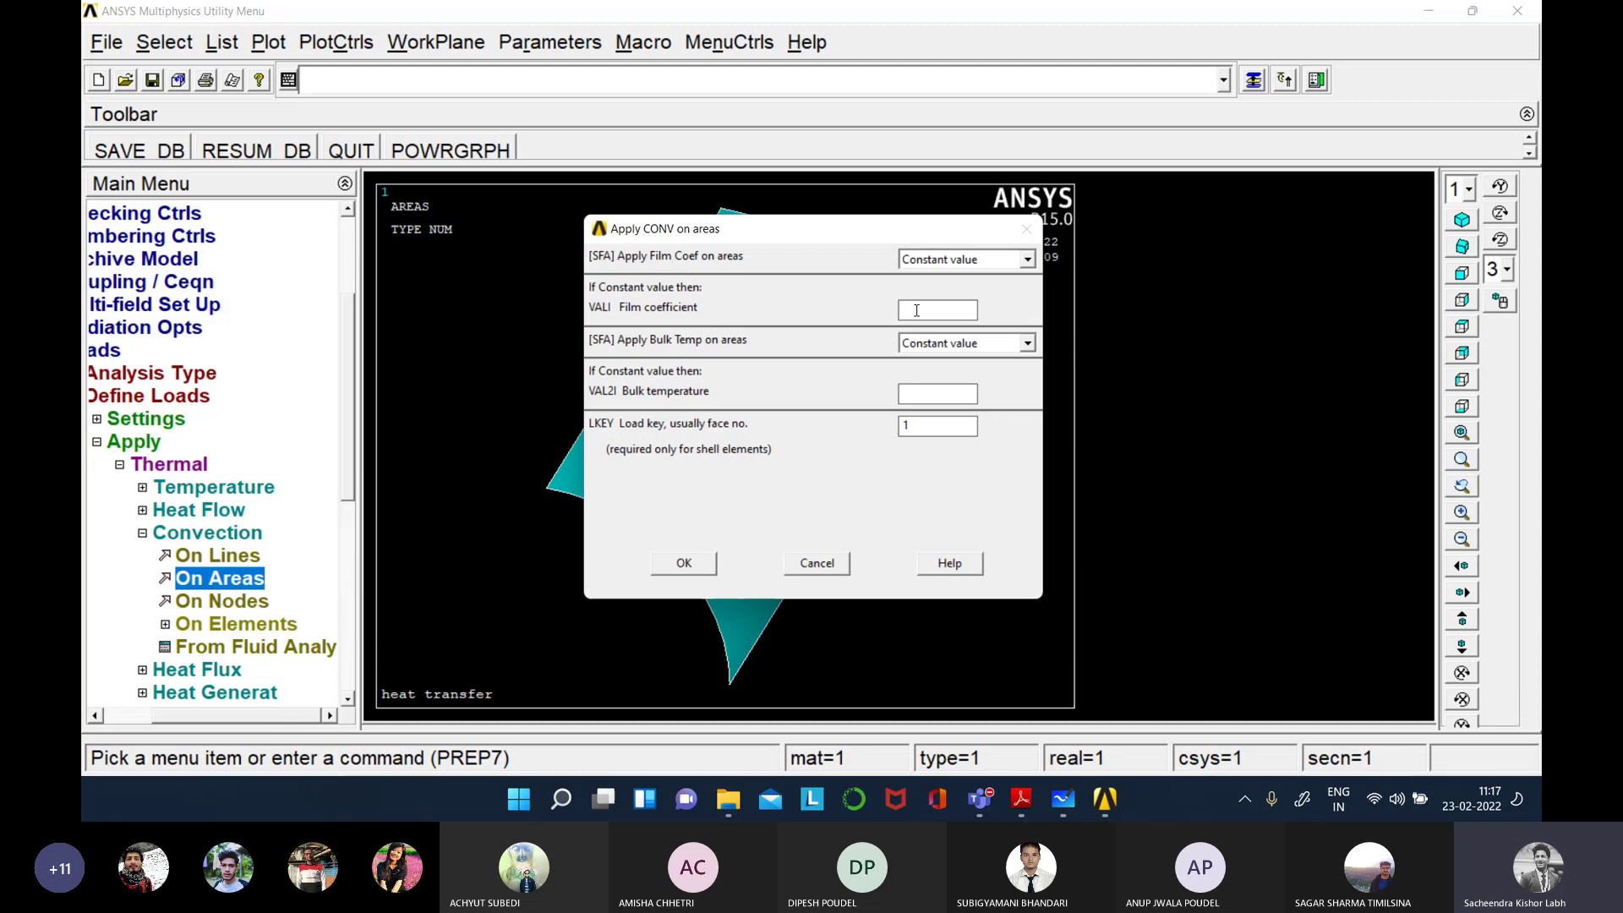
pyautogui.write('1000')
pyautogui.click(913, 396)
pyautogui.write('95')
pyautogui.click(698, 565)
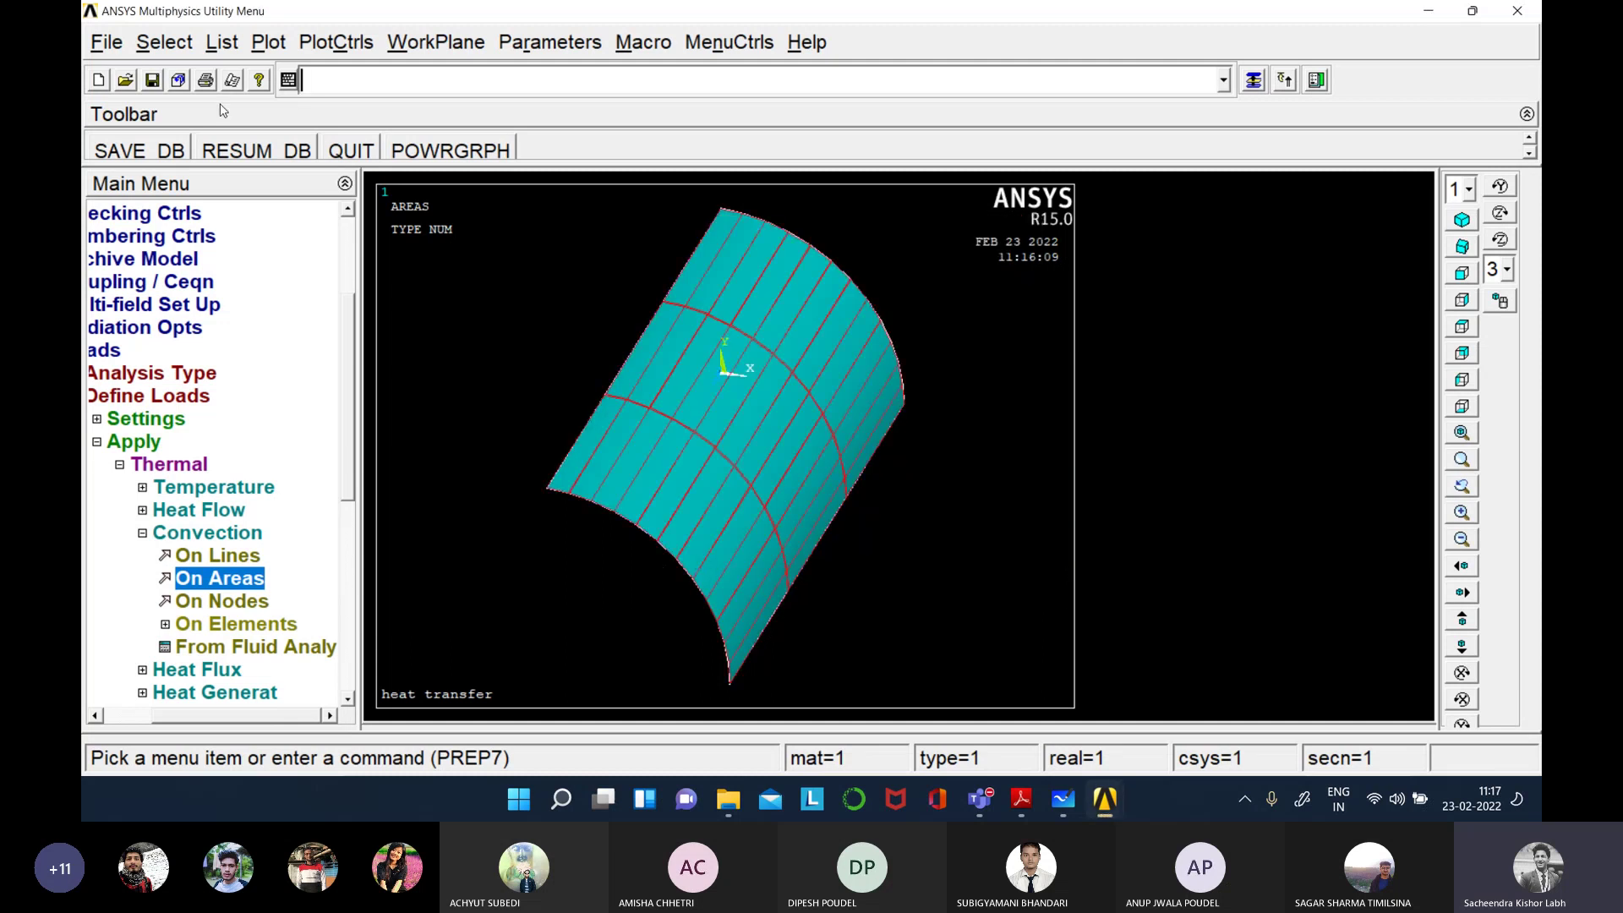
# - Reselect everything in the model and plot all its areas
pyautogui.click(165, 43)
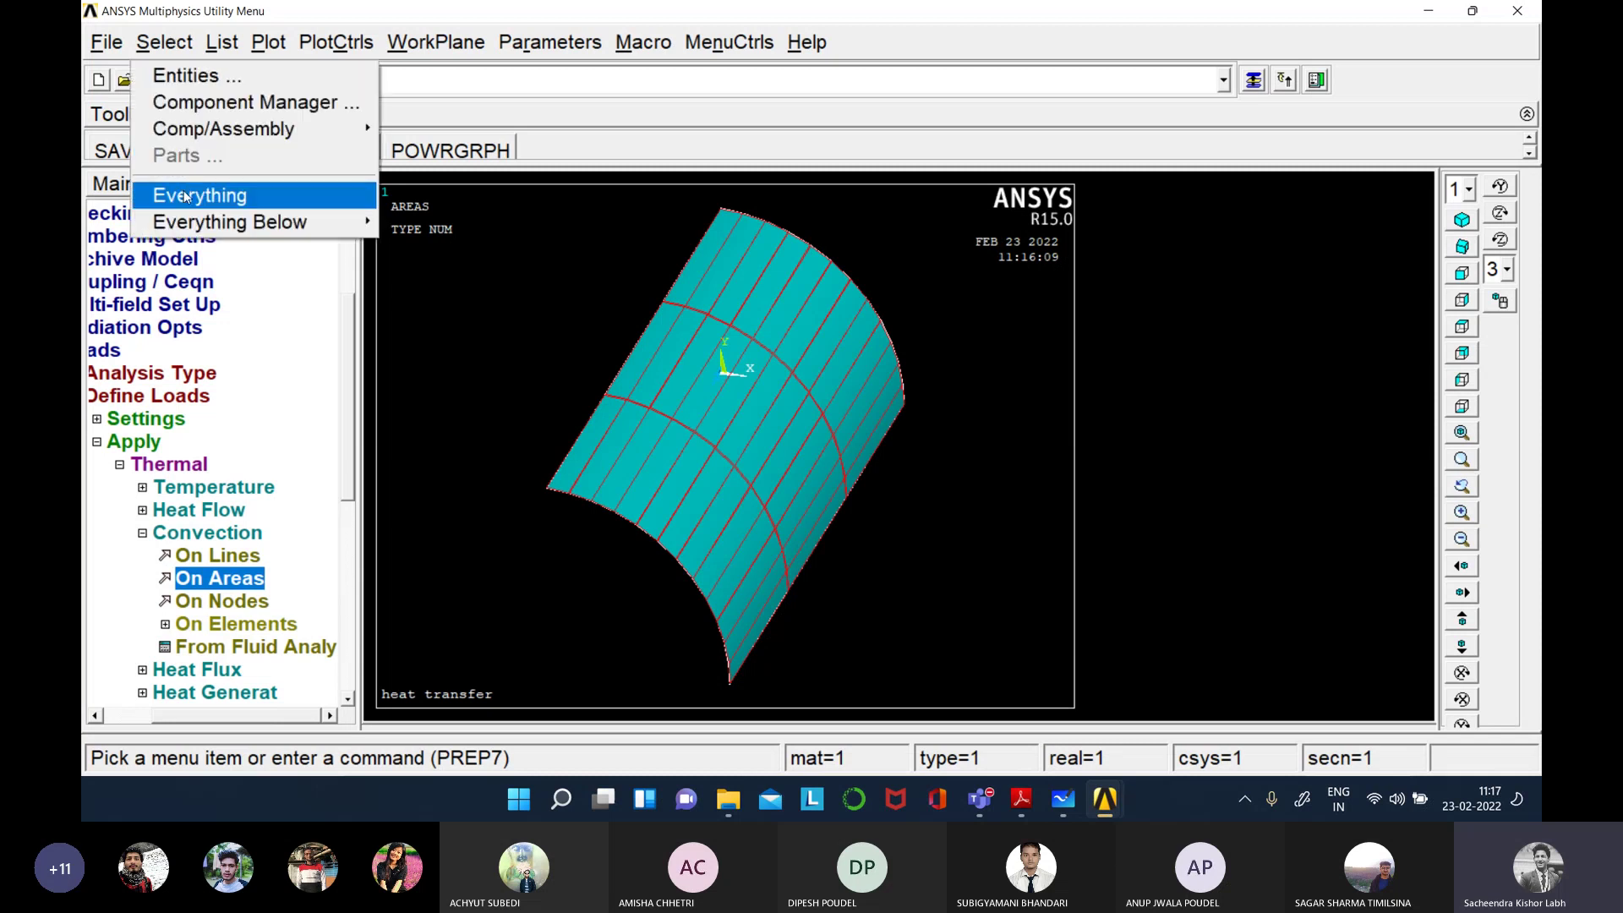
pyautogui.click(200, 196)
pyautogui.click(268, 42)
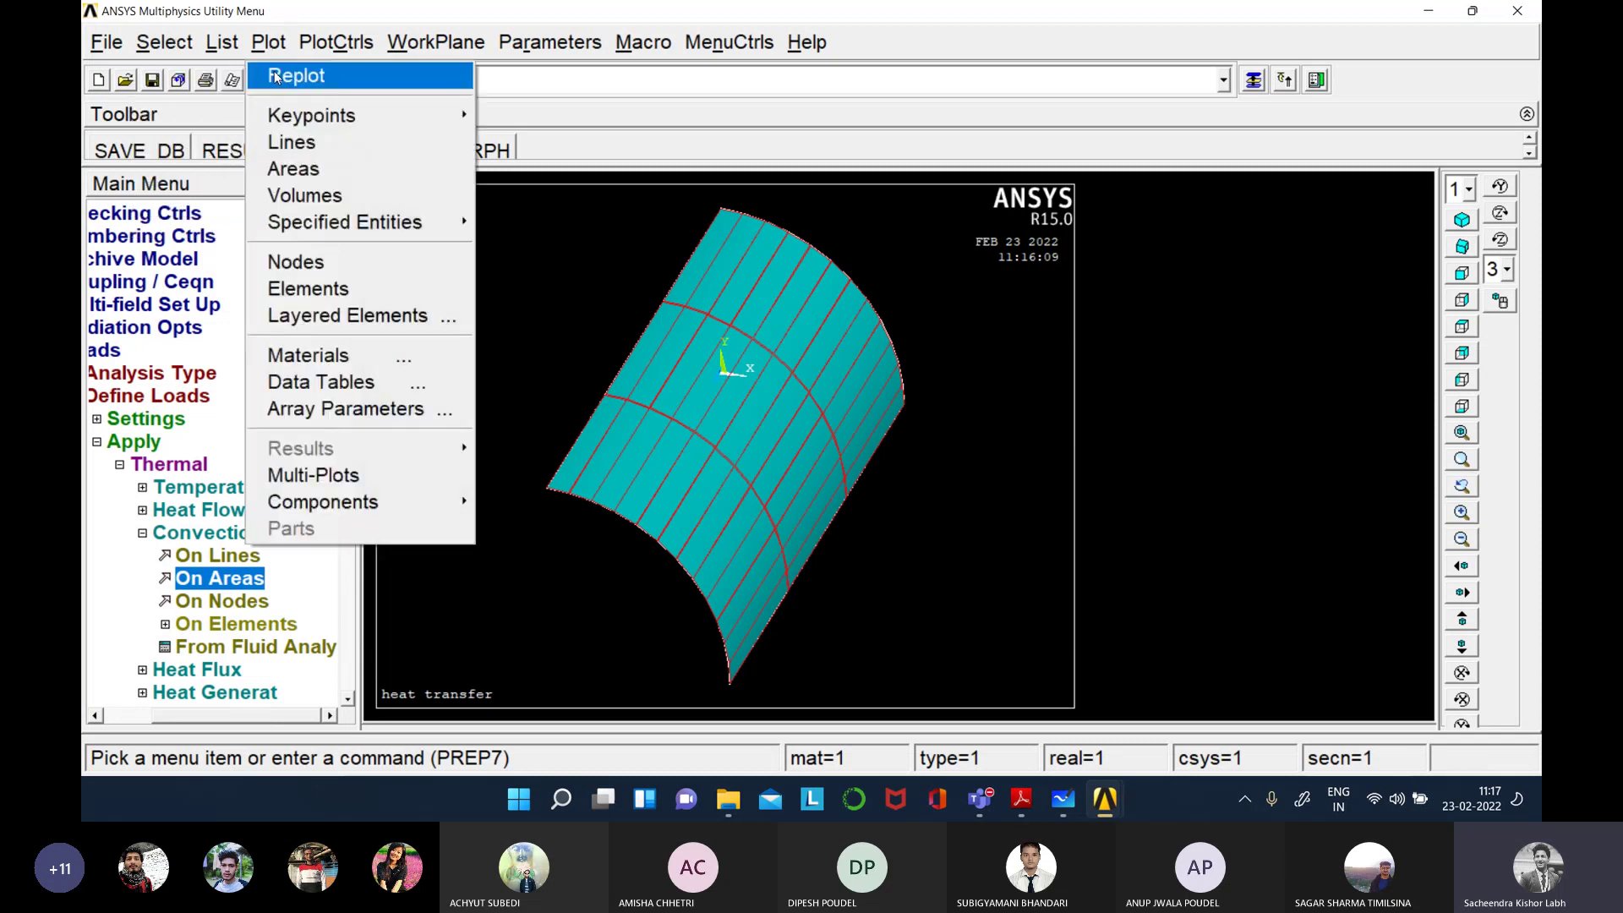
pyautogui.click(295, 168)
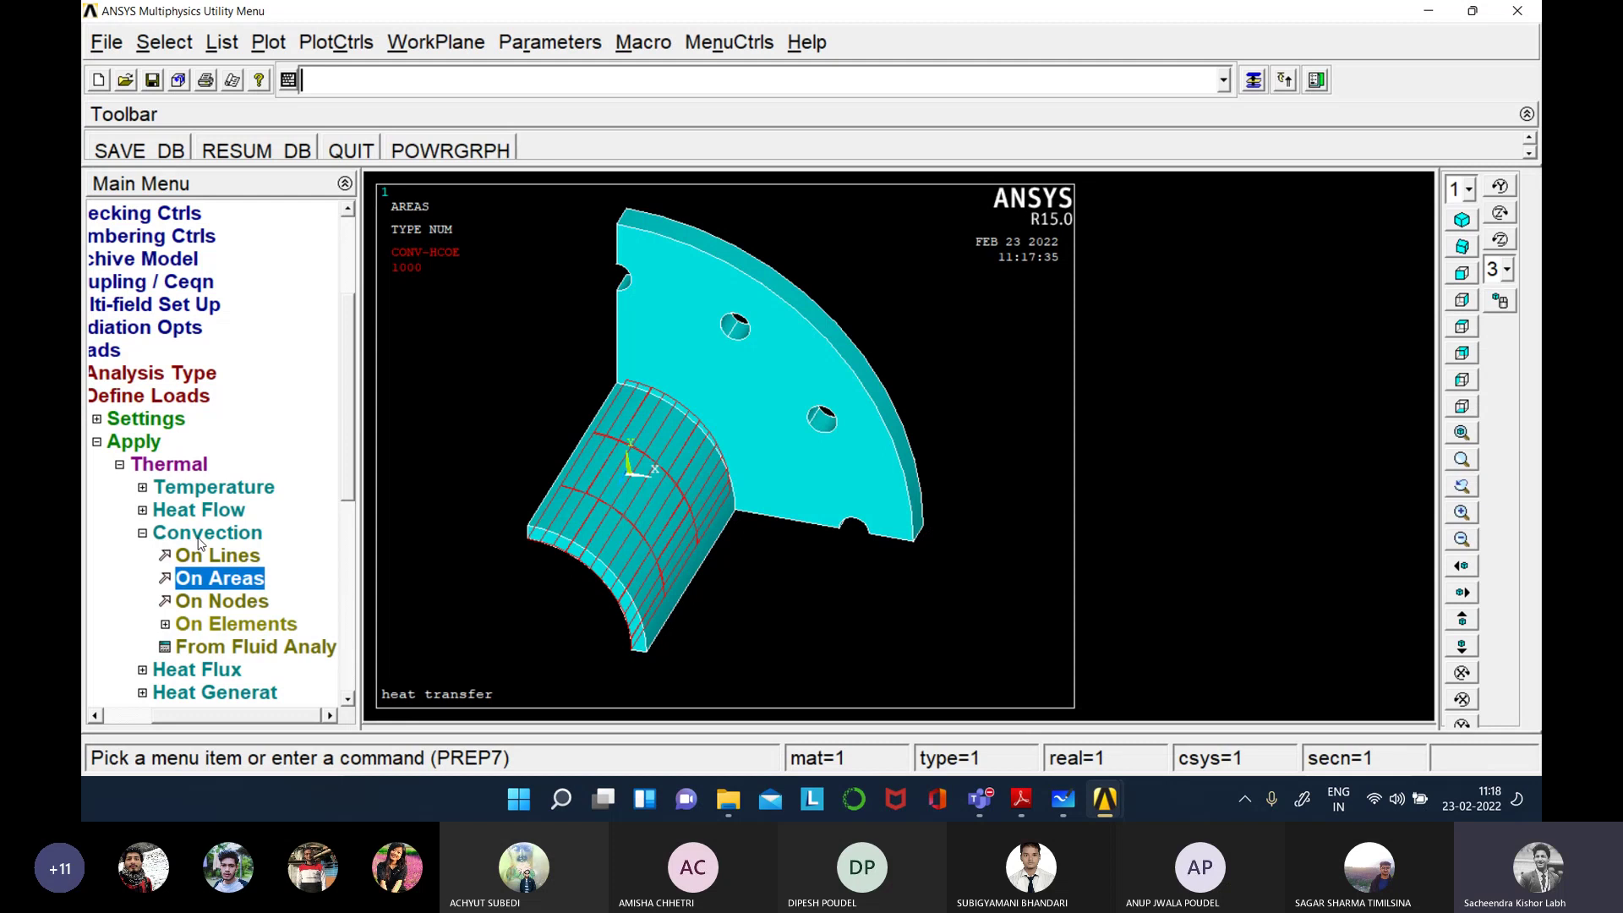
# - Start a convection load on areas and pick the flange's outer rim and its front face
pyautogui.click(227, 583)
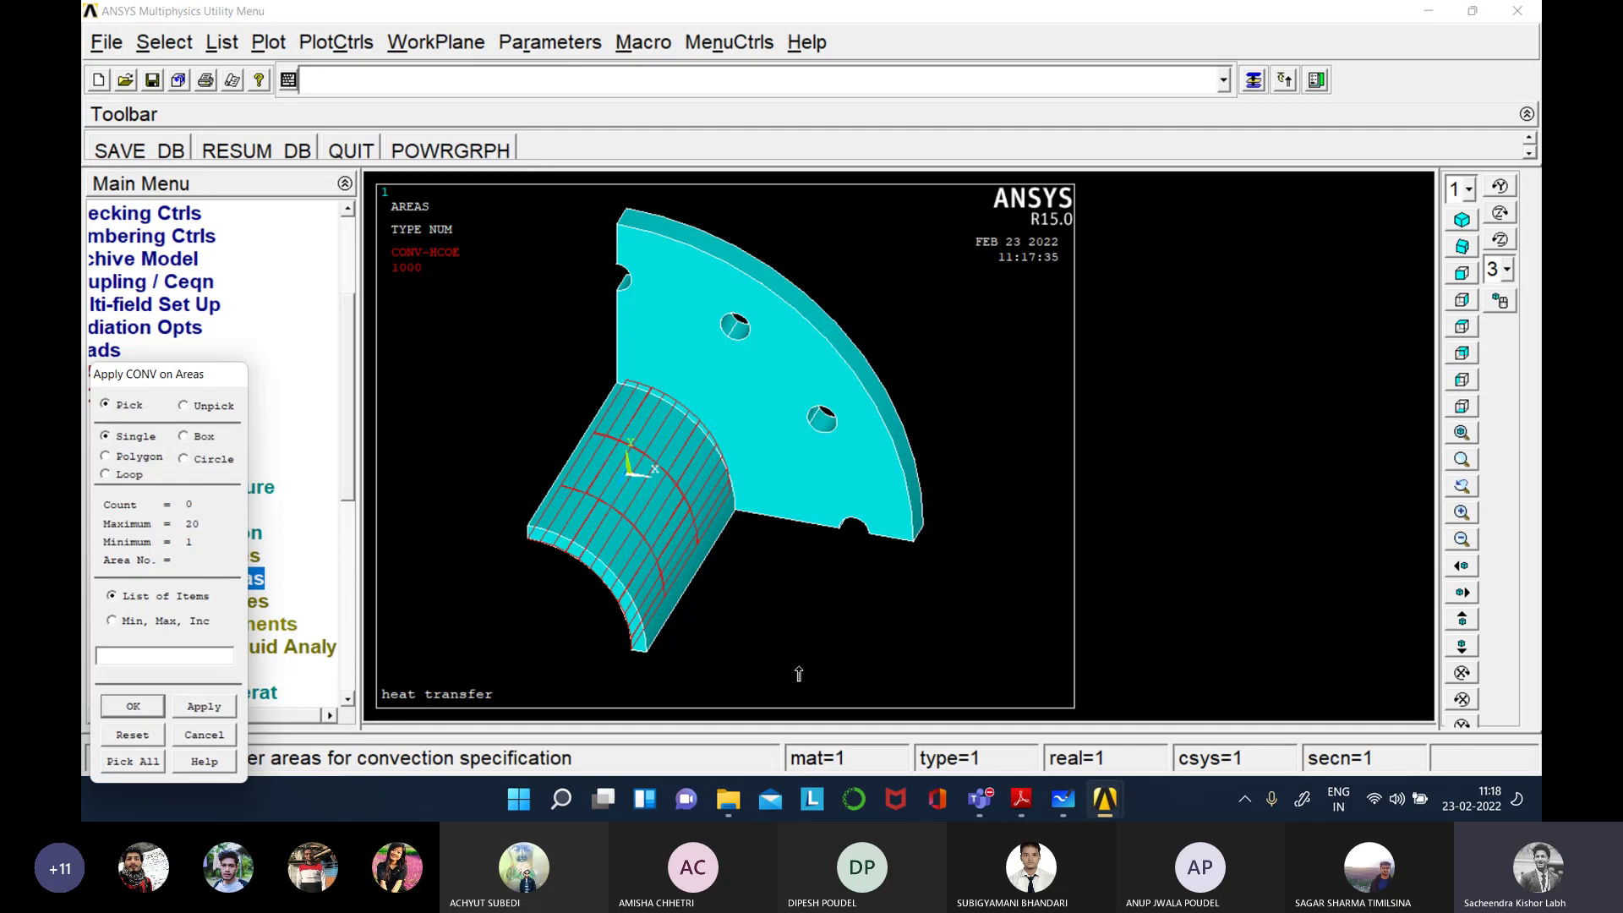
pyautogui.click(861, 374)
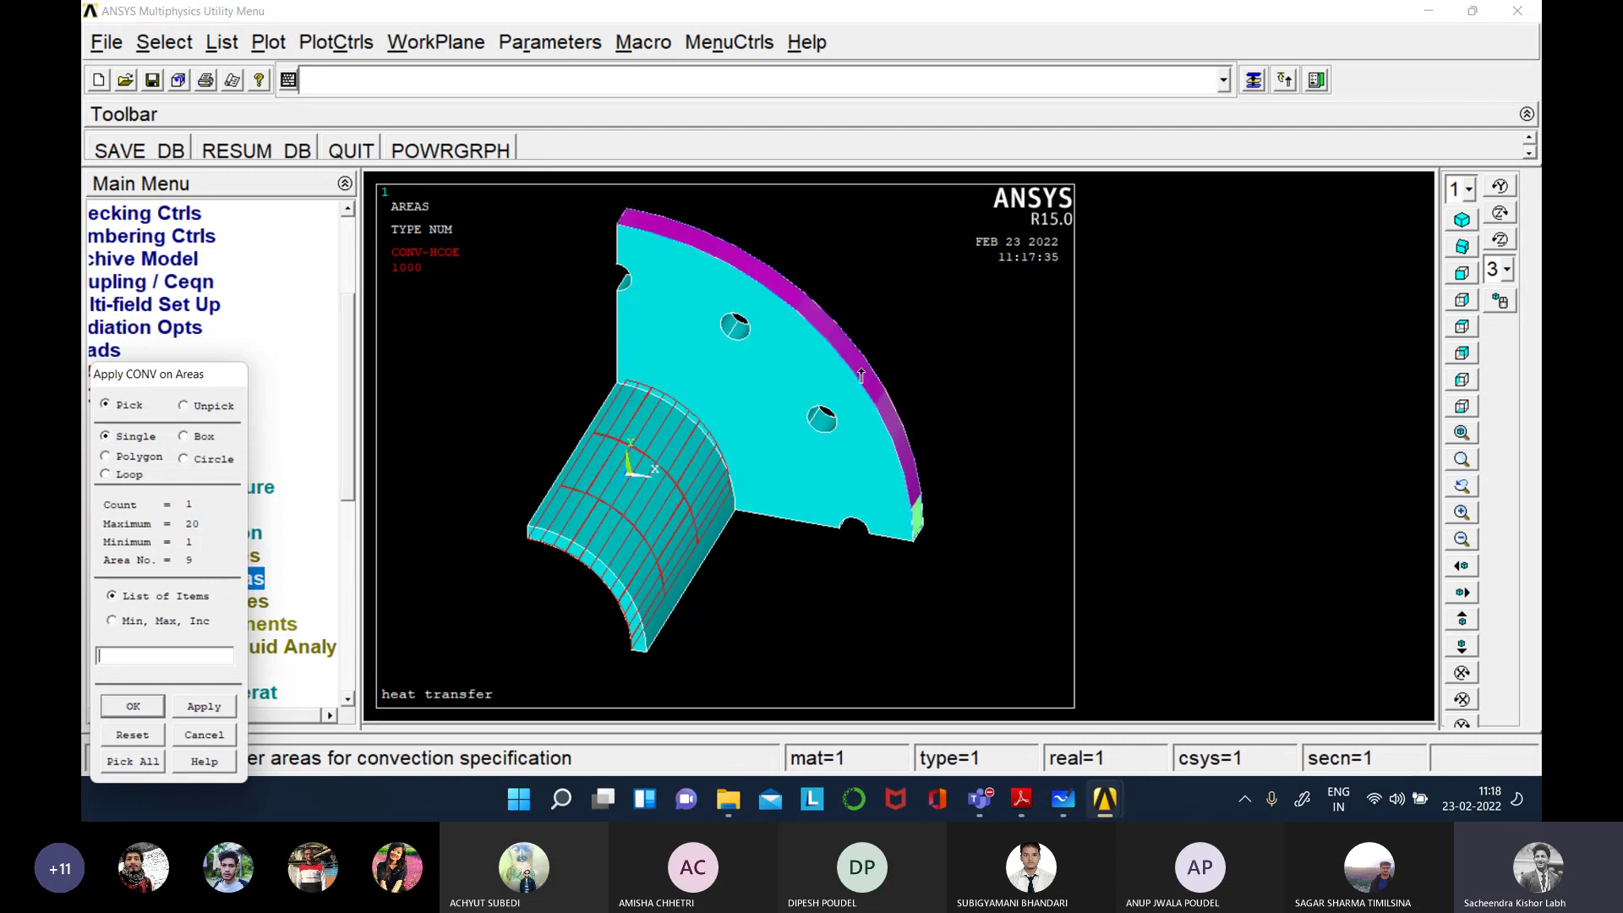
pyautogui.click(742, 391)
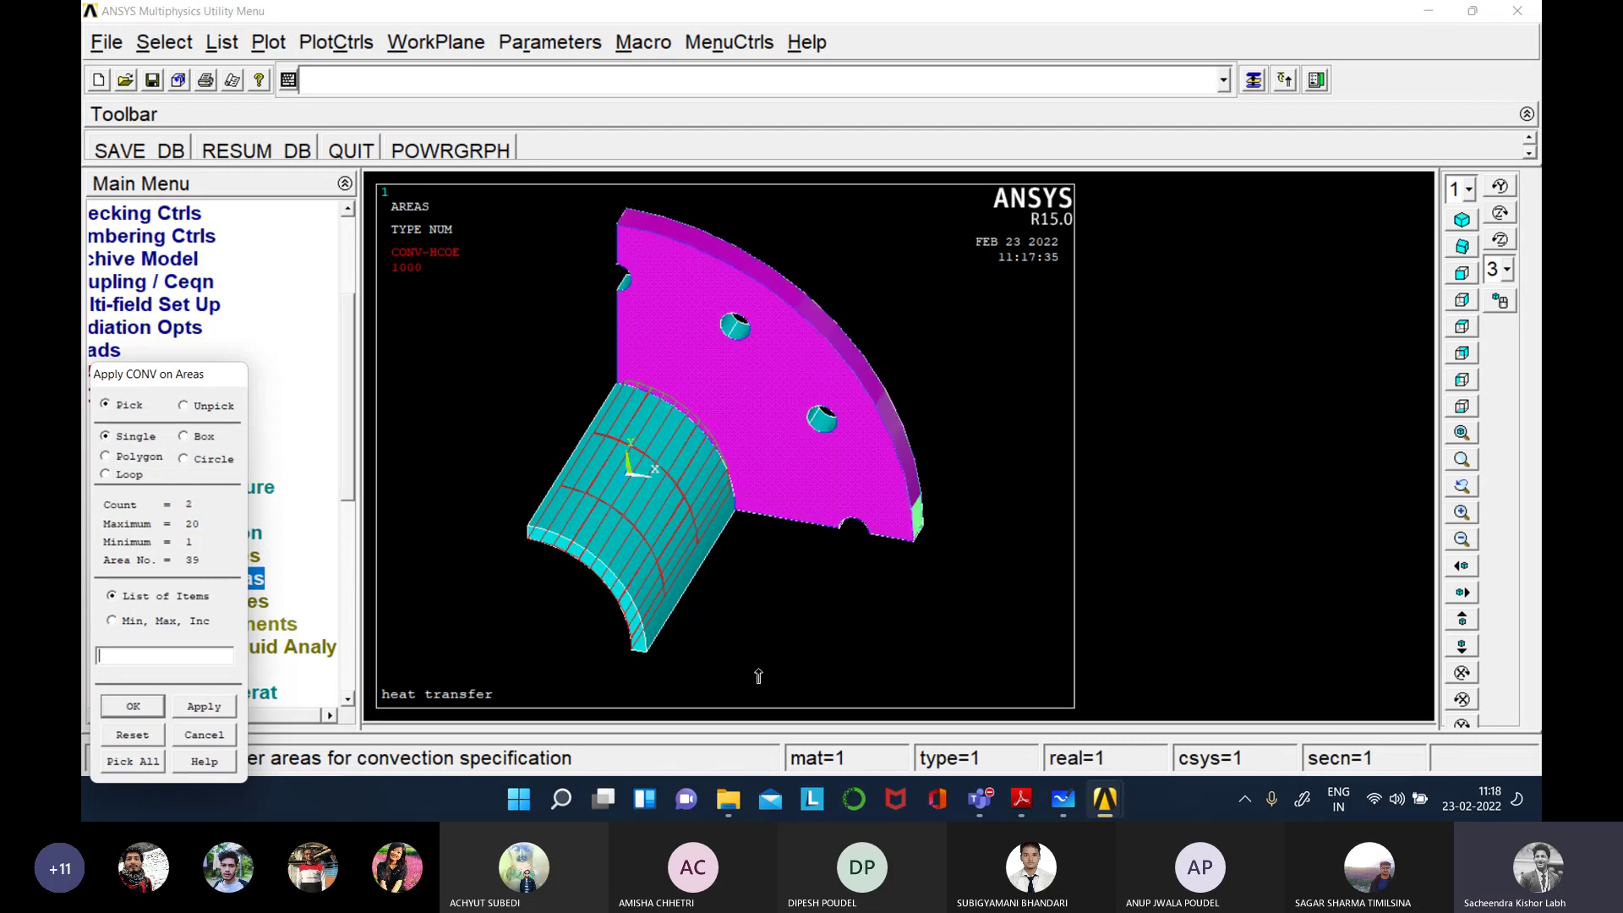
# - Try to pick the pipe's outer surface for the convection load, and unpick each wrongly picked area
pyautogui.click(654, 633)
pyautogui.click(194, 413)
pyautogui.click(657, 611)
pyautogui.click(116, 405)
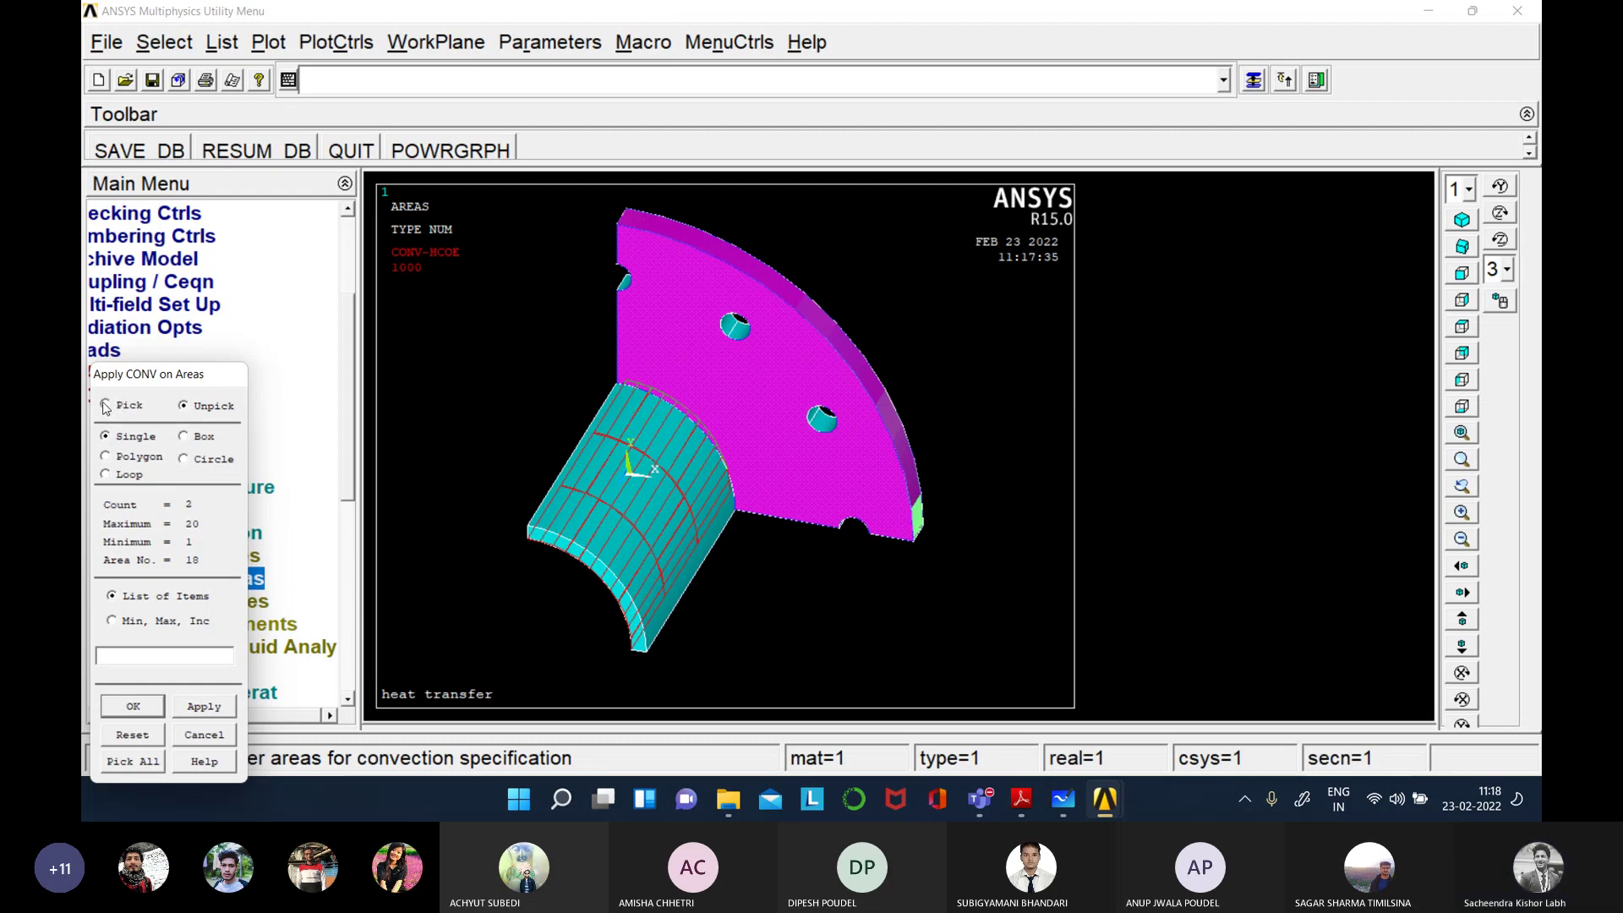
pyautogui.click(631, 490)
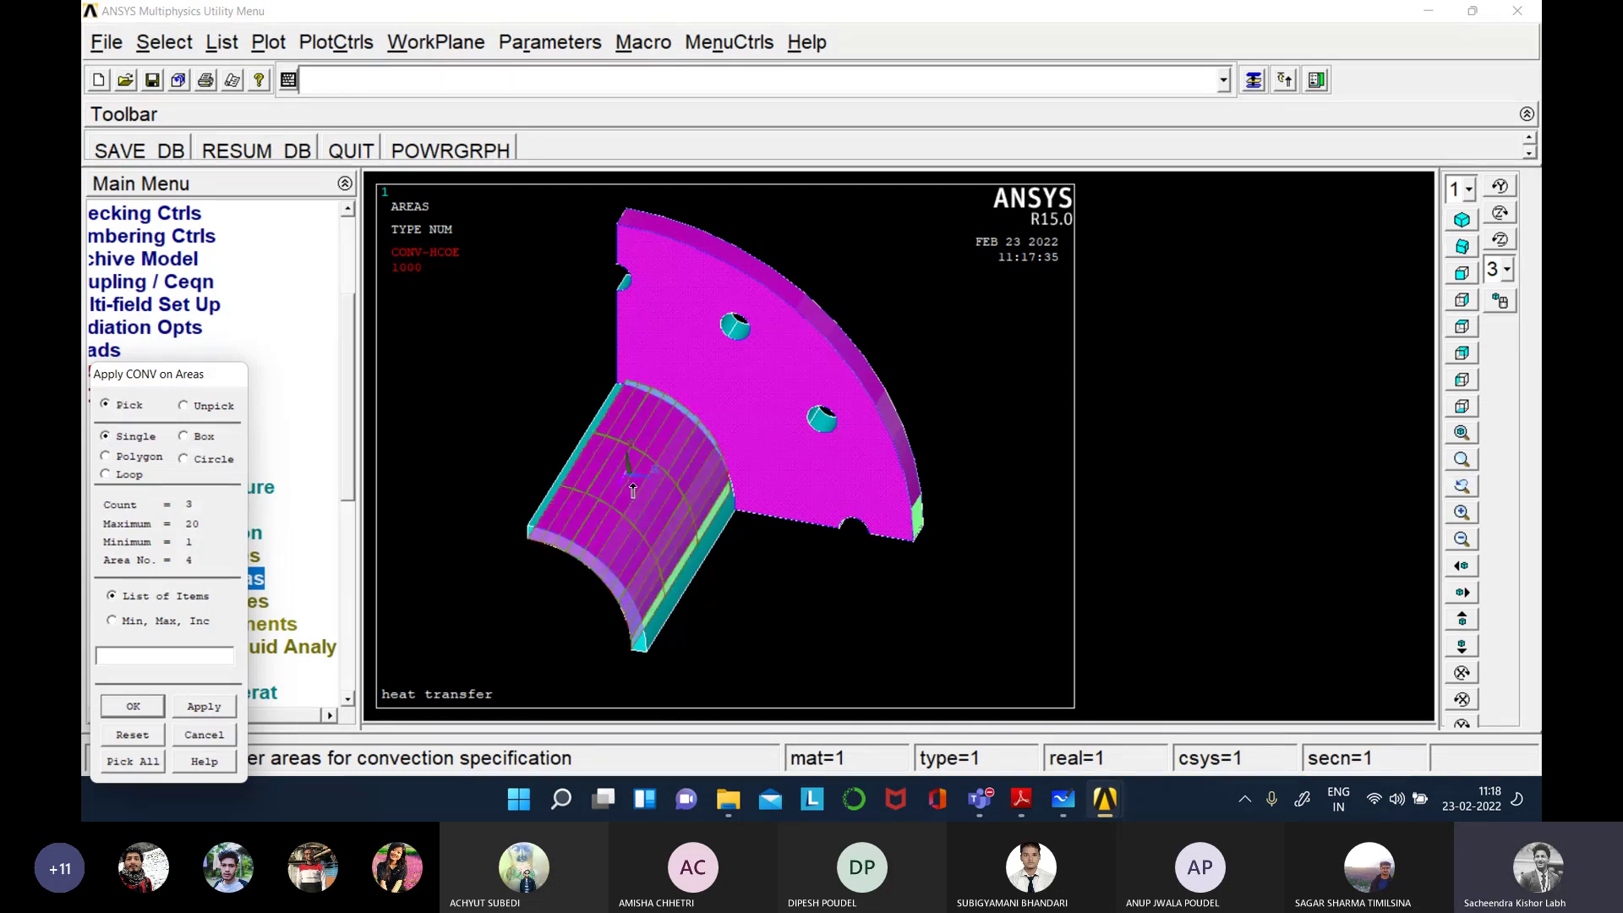
pyautogui.rightClick(674, 460)
pyautogui.click(675, 461)
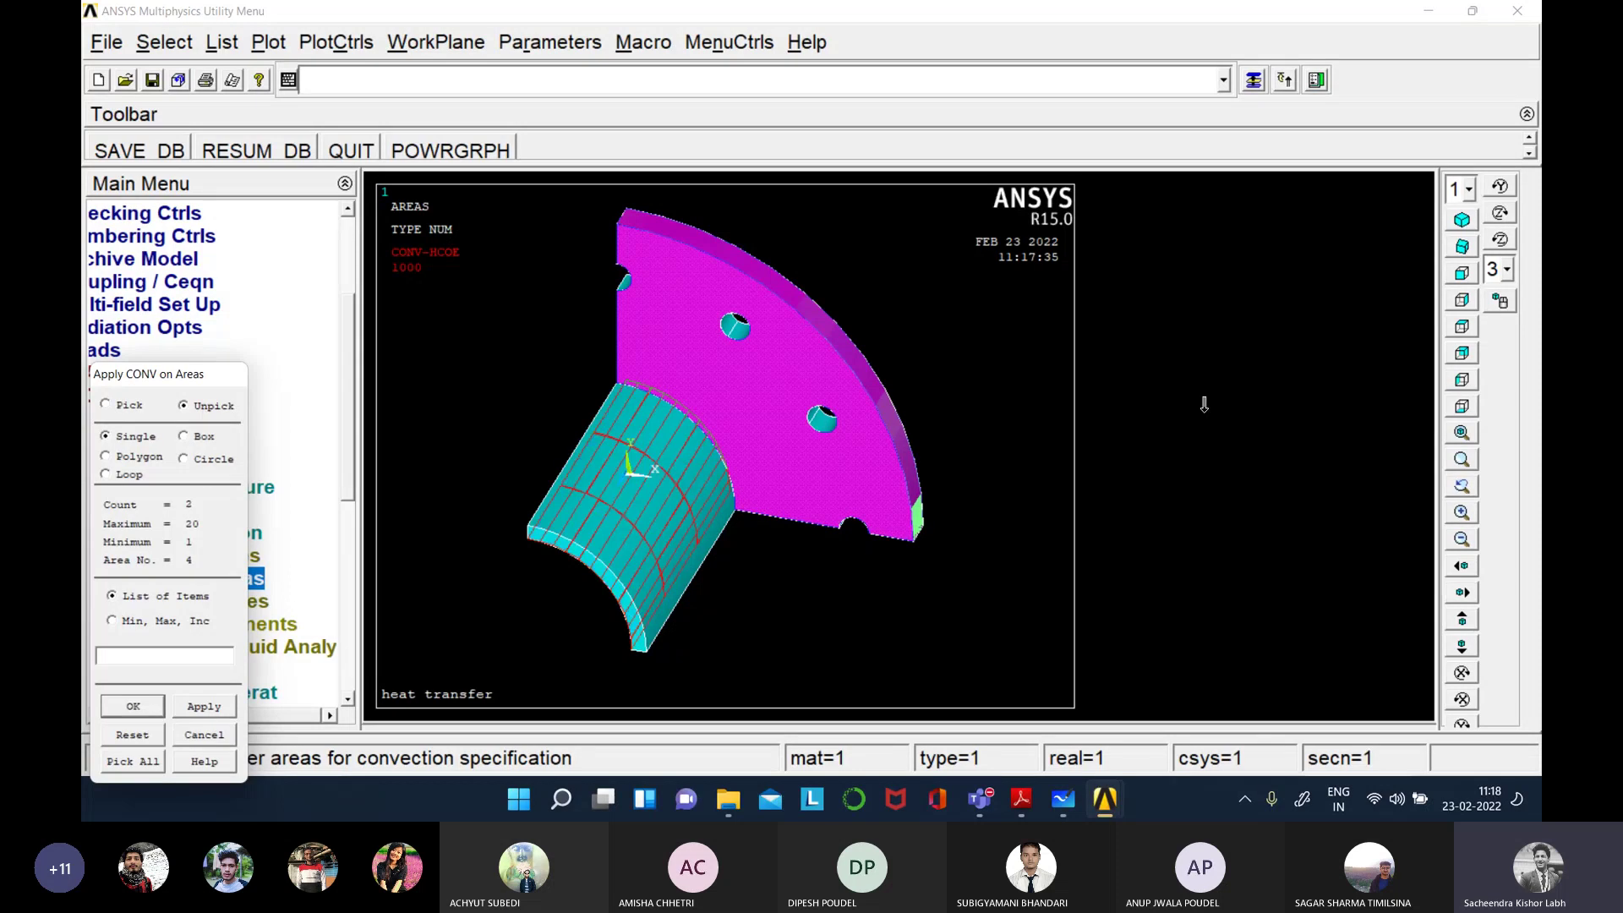
# - Try to pick the pipe's outer surface close to the flange, and unpick the stray curved area
pyautogui.click(1463, 515)
pyautogui.click(110, 403)
pyautogui.click(583, 414)
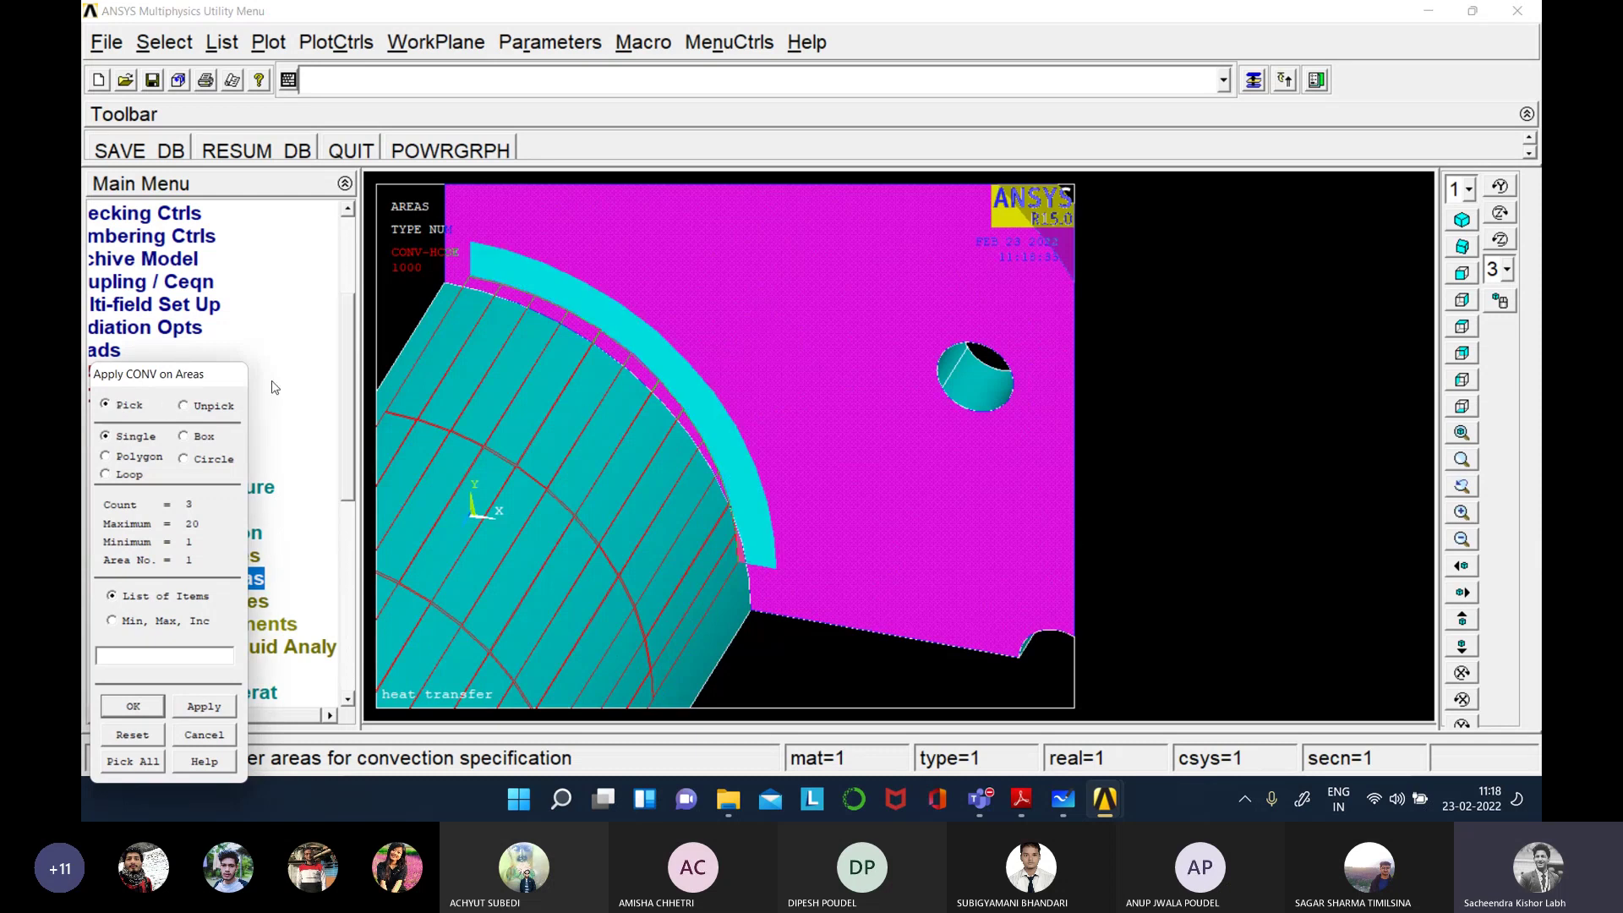
pyautogui.click(181, 406)
pyautogui.click(564, 339)
# - Try several picks on the pipe and around its flange junction, and unpick all areas except the flange rim and front face
pyautogui.click(105, 404)
pyautogui.click(488, 619)
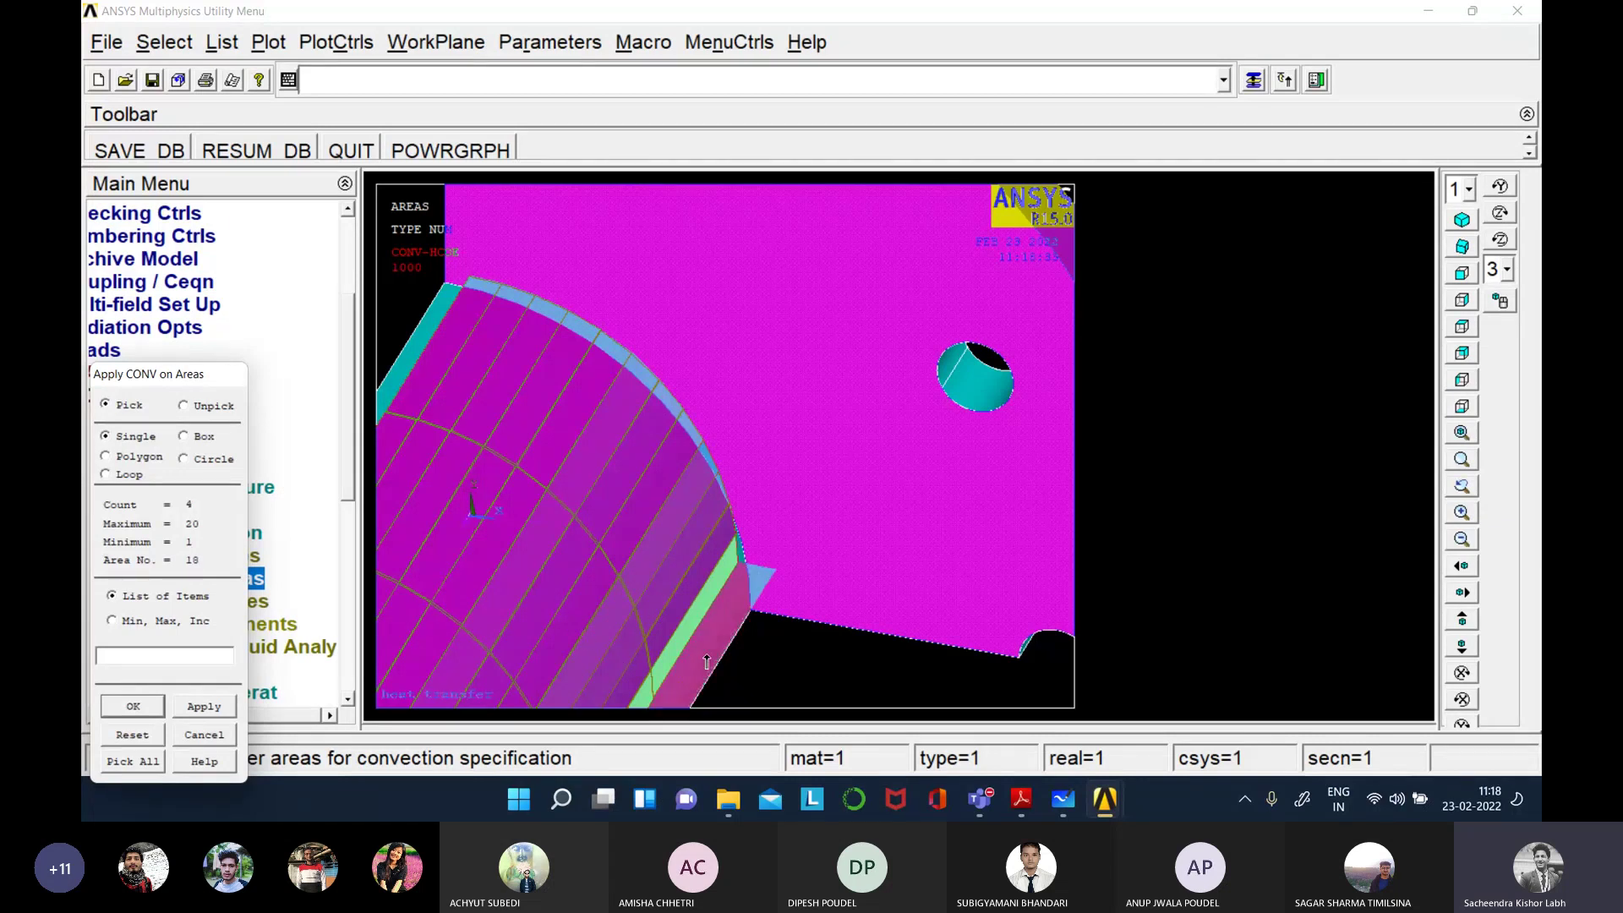
pyautogui.click(662, 404)
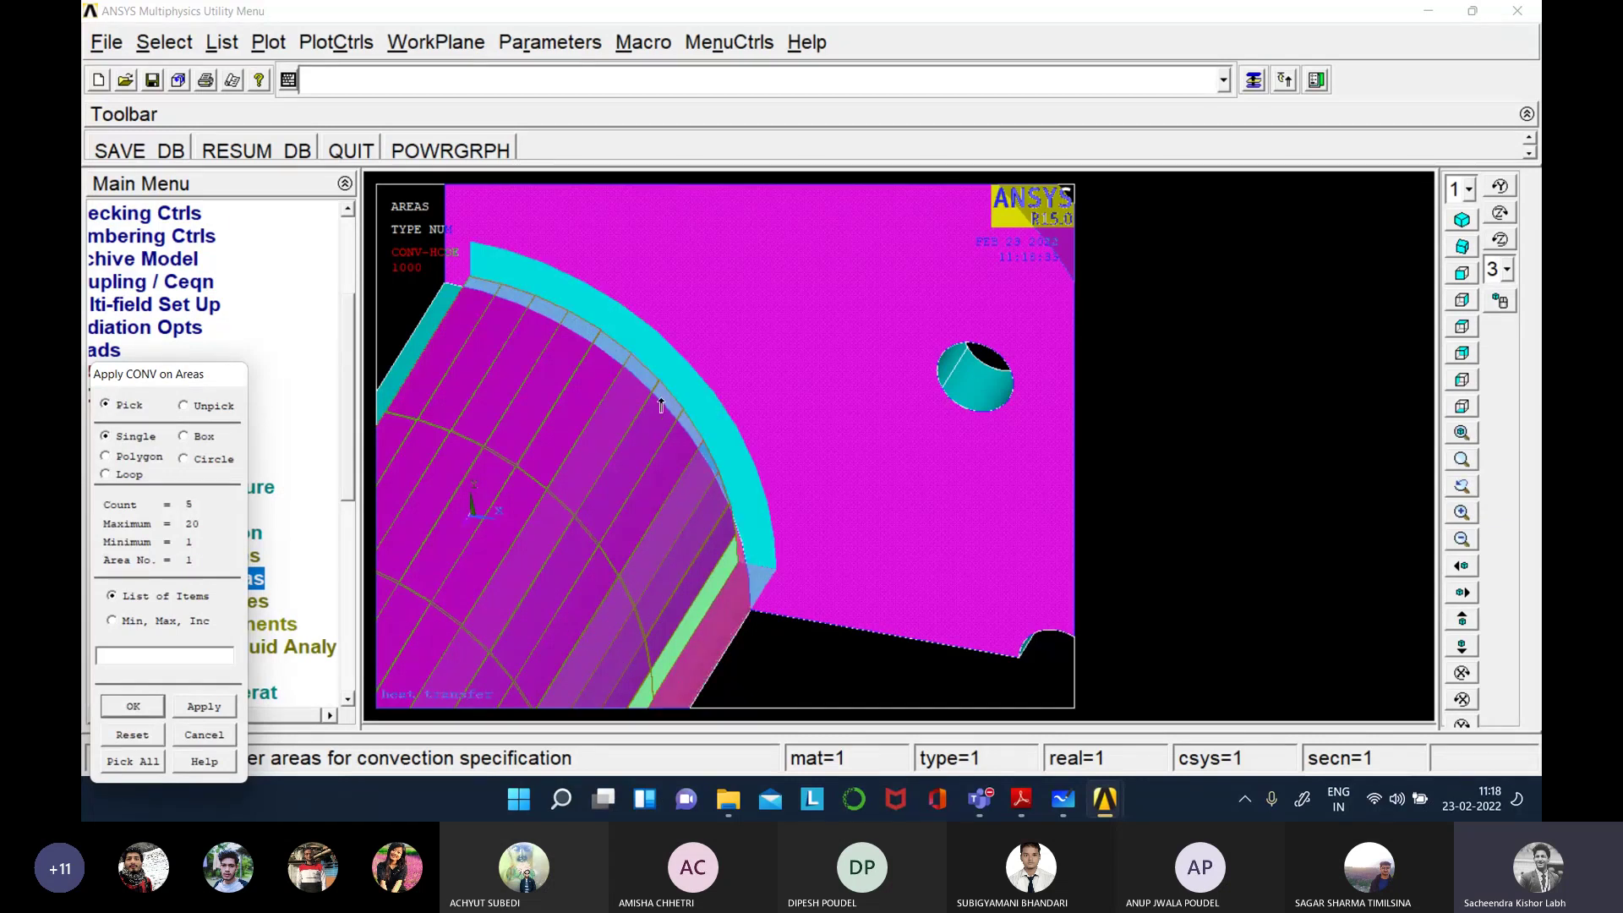
pyautogui.click(385, 367)
pyautogui.click(403, 394)
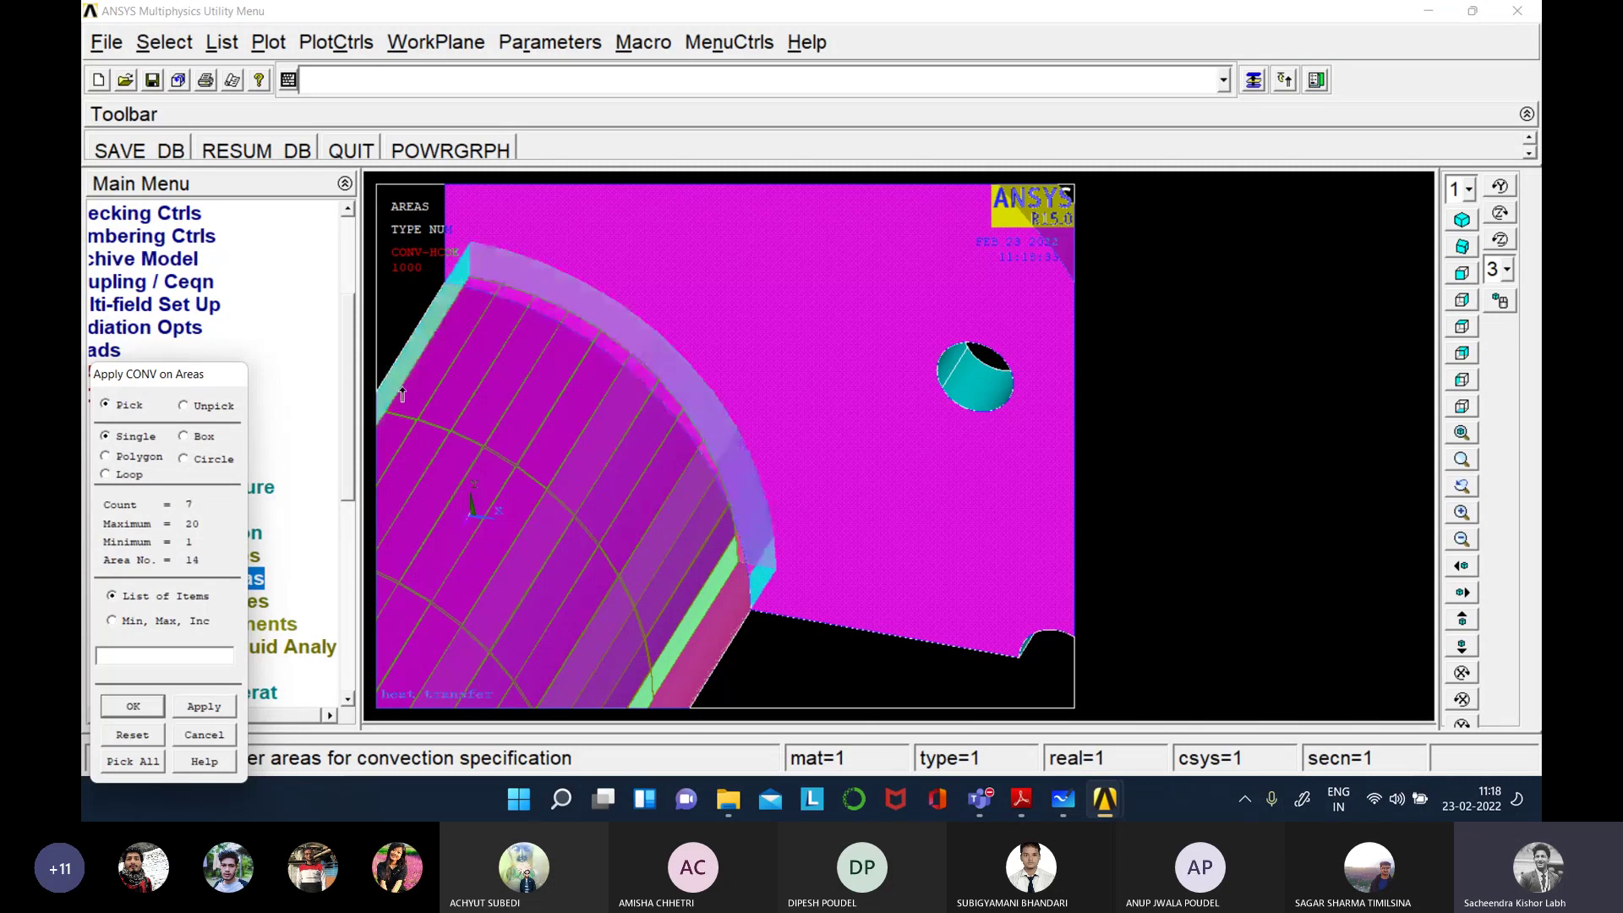
pyautogui.click(200, 408)
pyautogui.click(407, 342)
pyautogui.click(555, 289)
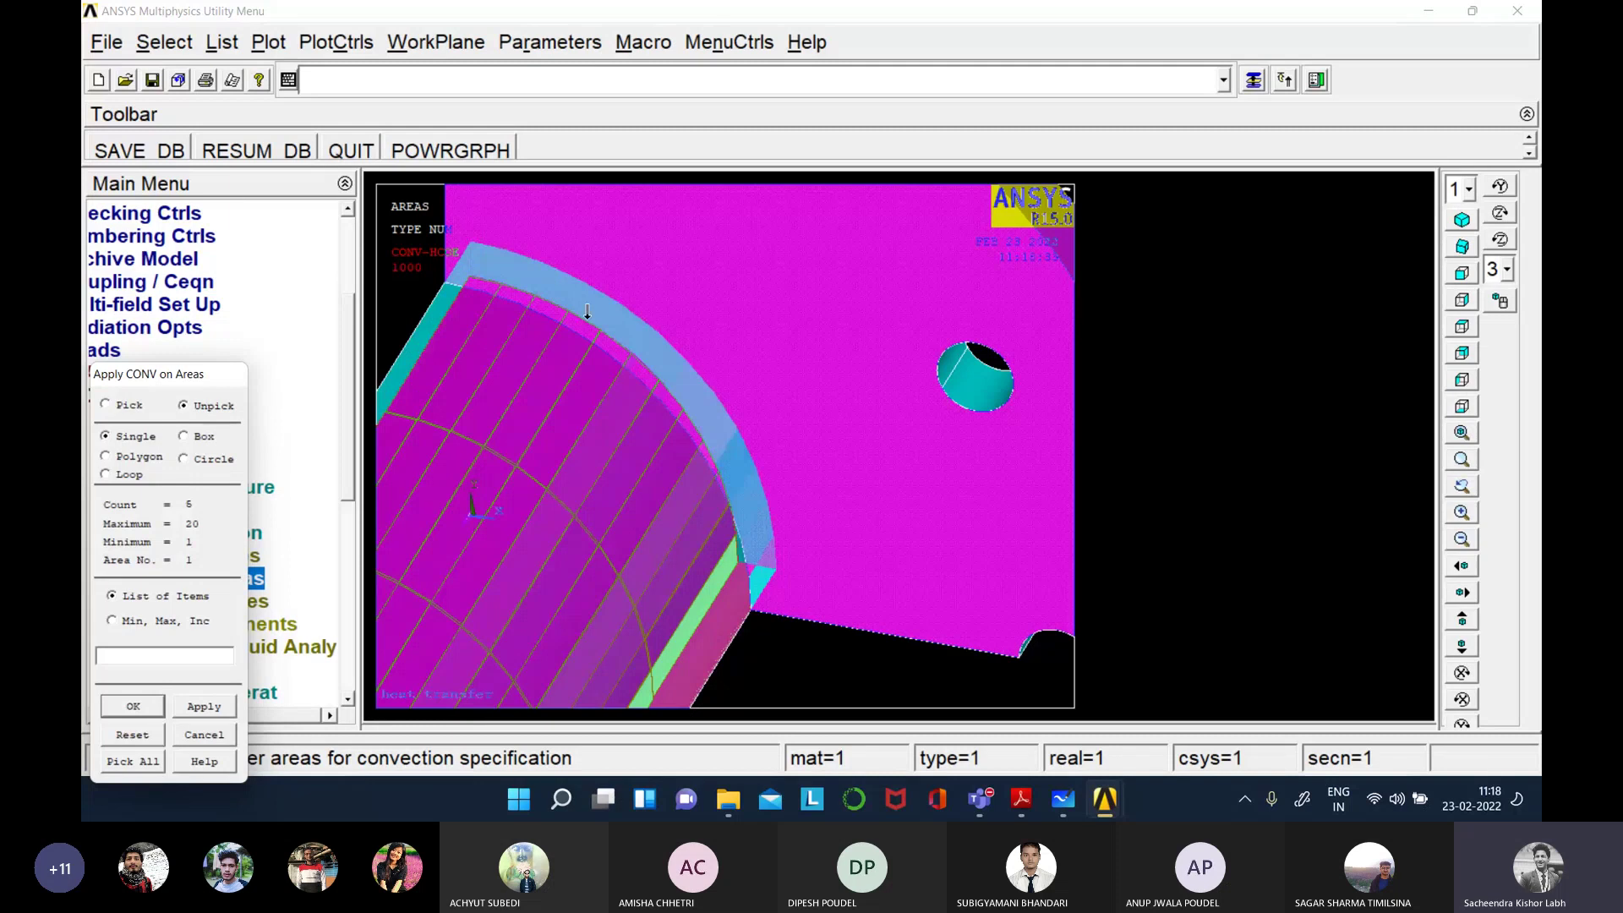
pyautogui.click(738, 597)
pyautogui.click(744, 597)
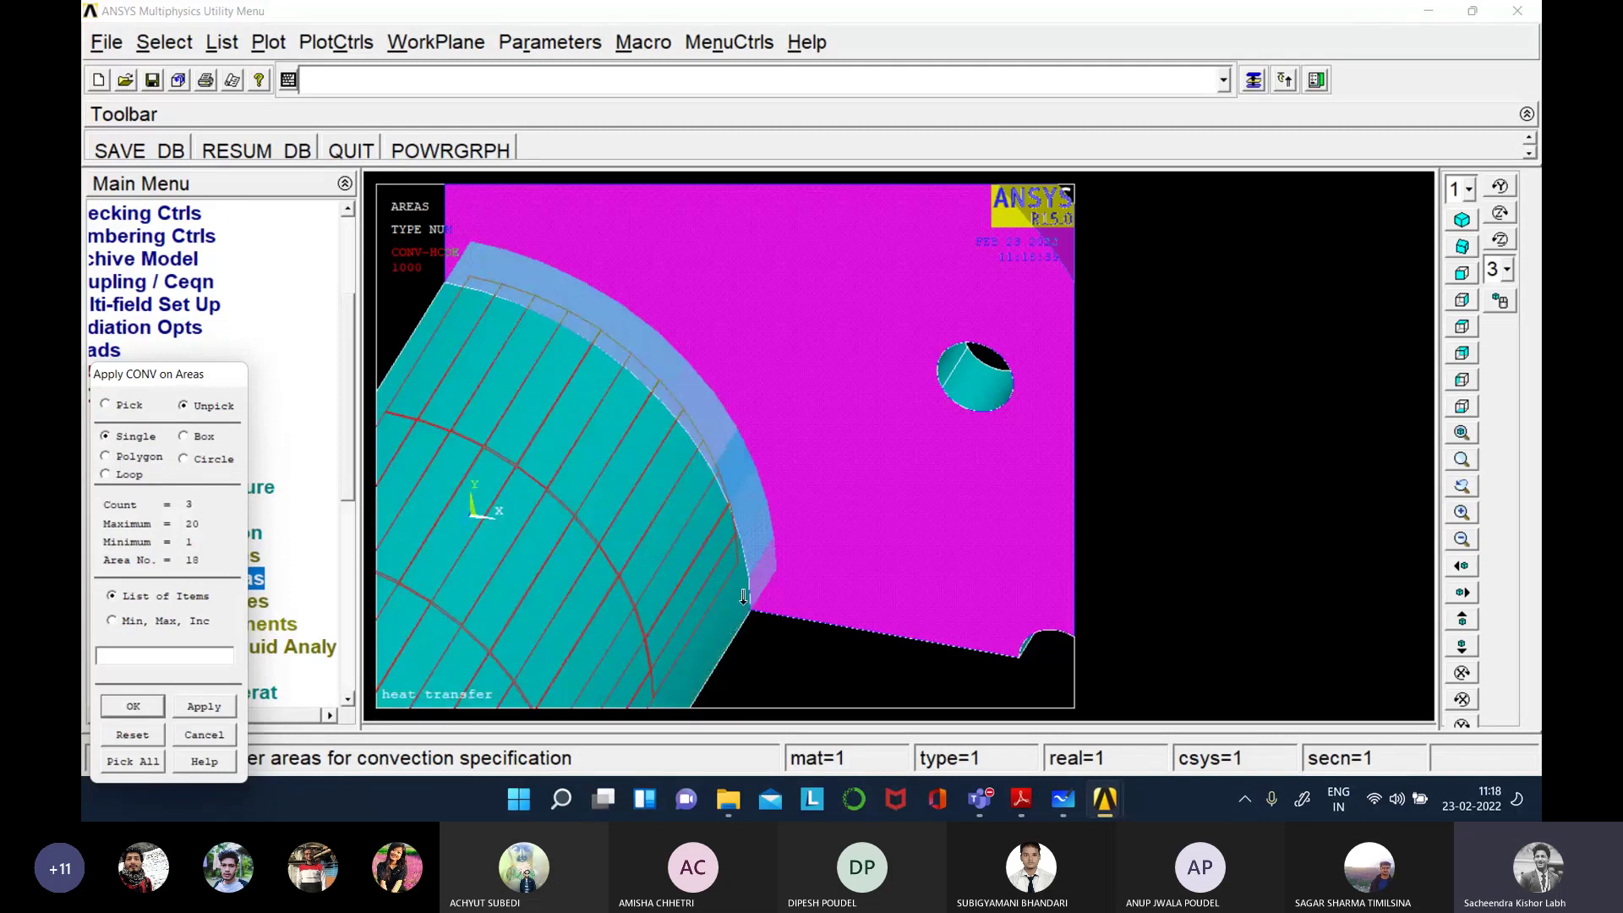
pyautogui.click(680, 389)
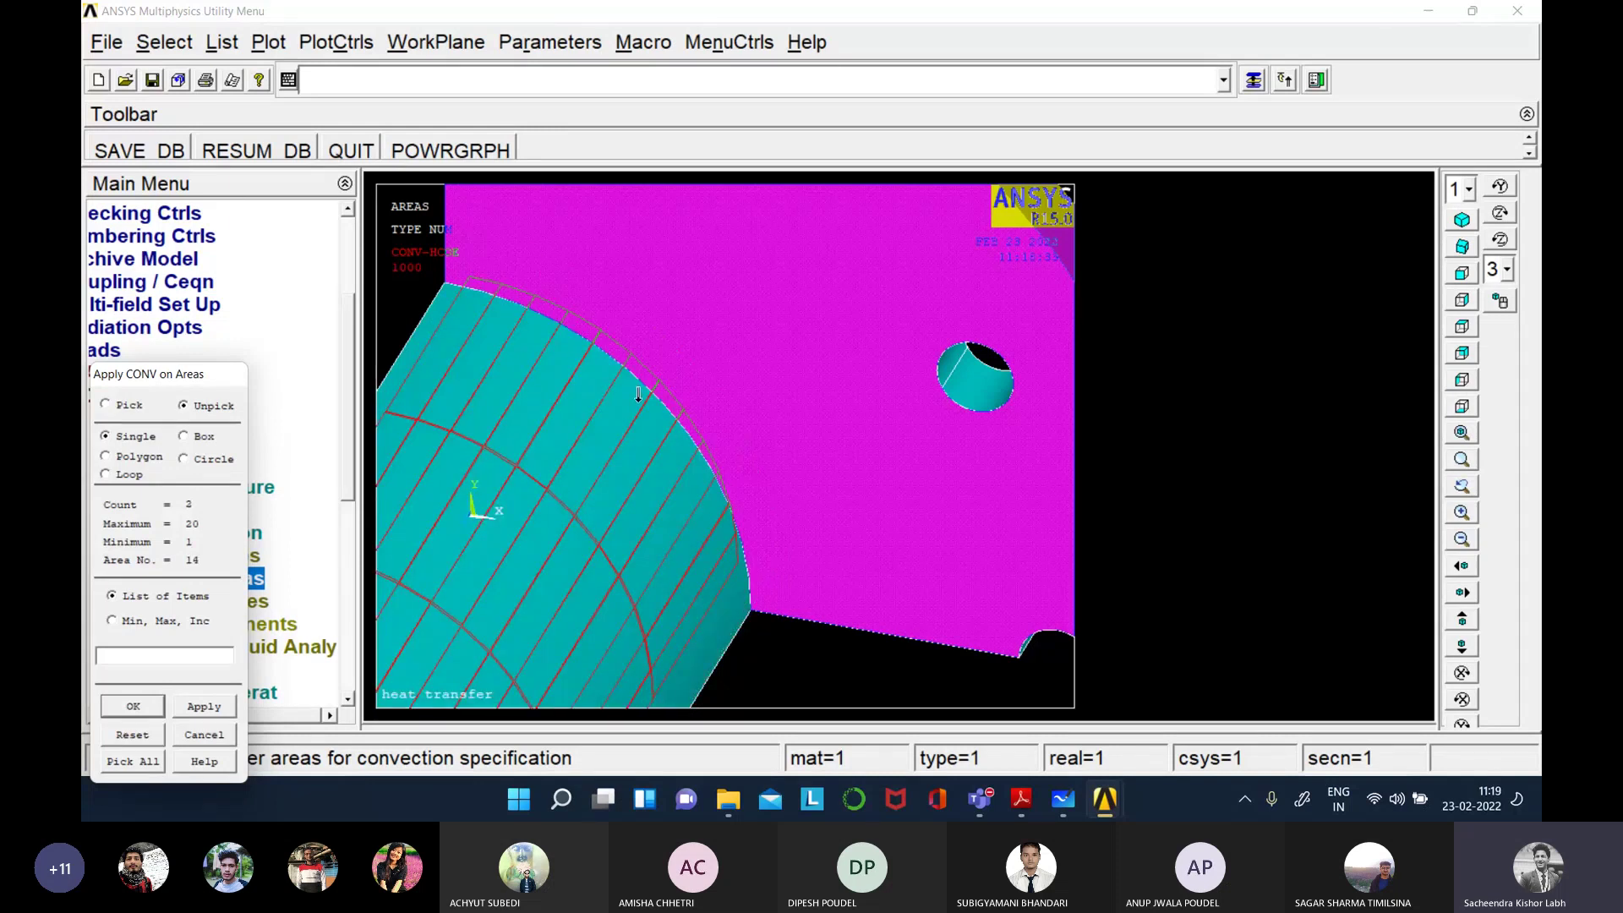
# - Try to pick the pipe's outer surface toward its free end, and unpick the cut face and inner surface
pyautogui.click(1463, 648)
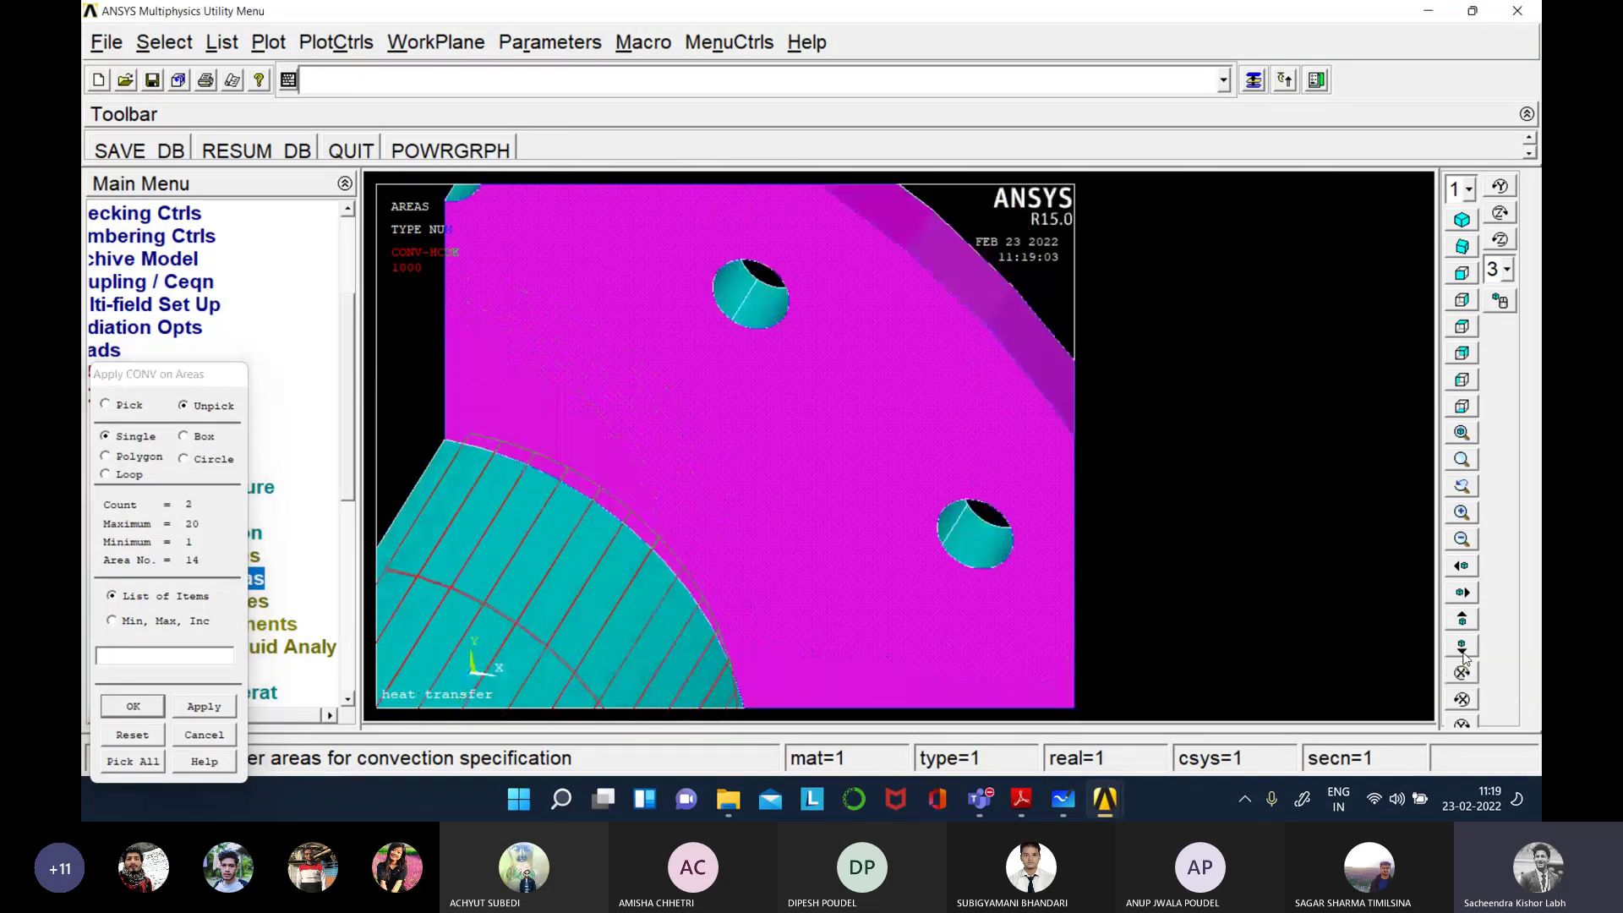
pyautogui.click(1463, 620)
pyautogui.click(1464, 621)
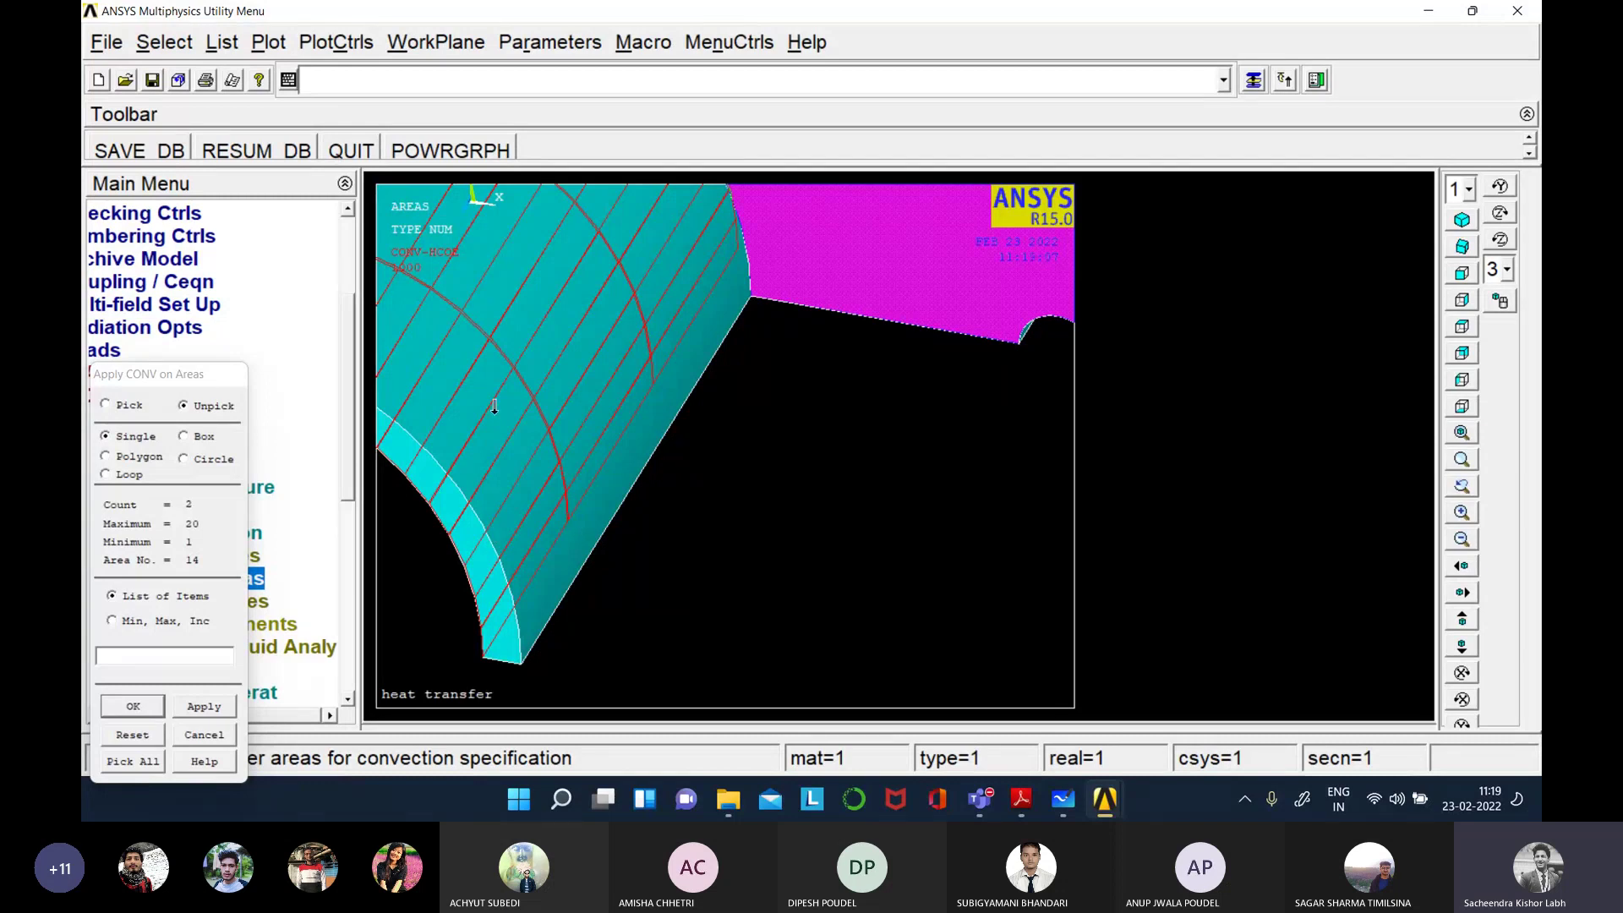
pyautogui.click(120, 406)
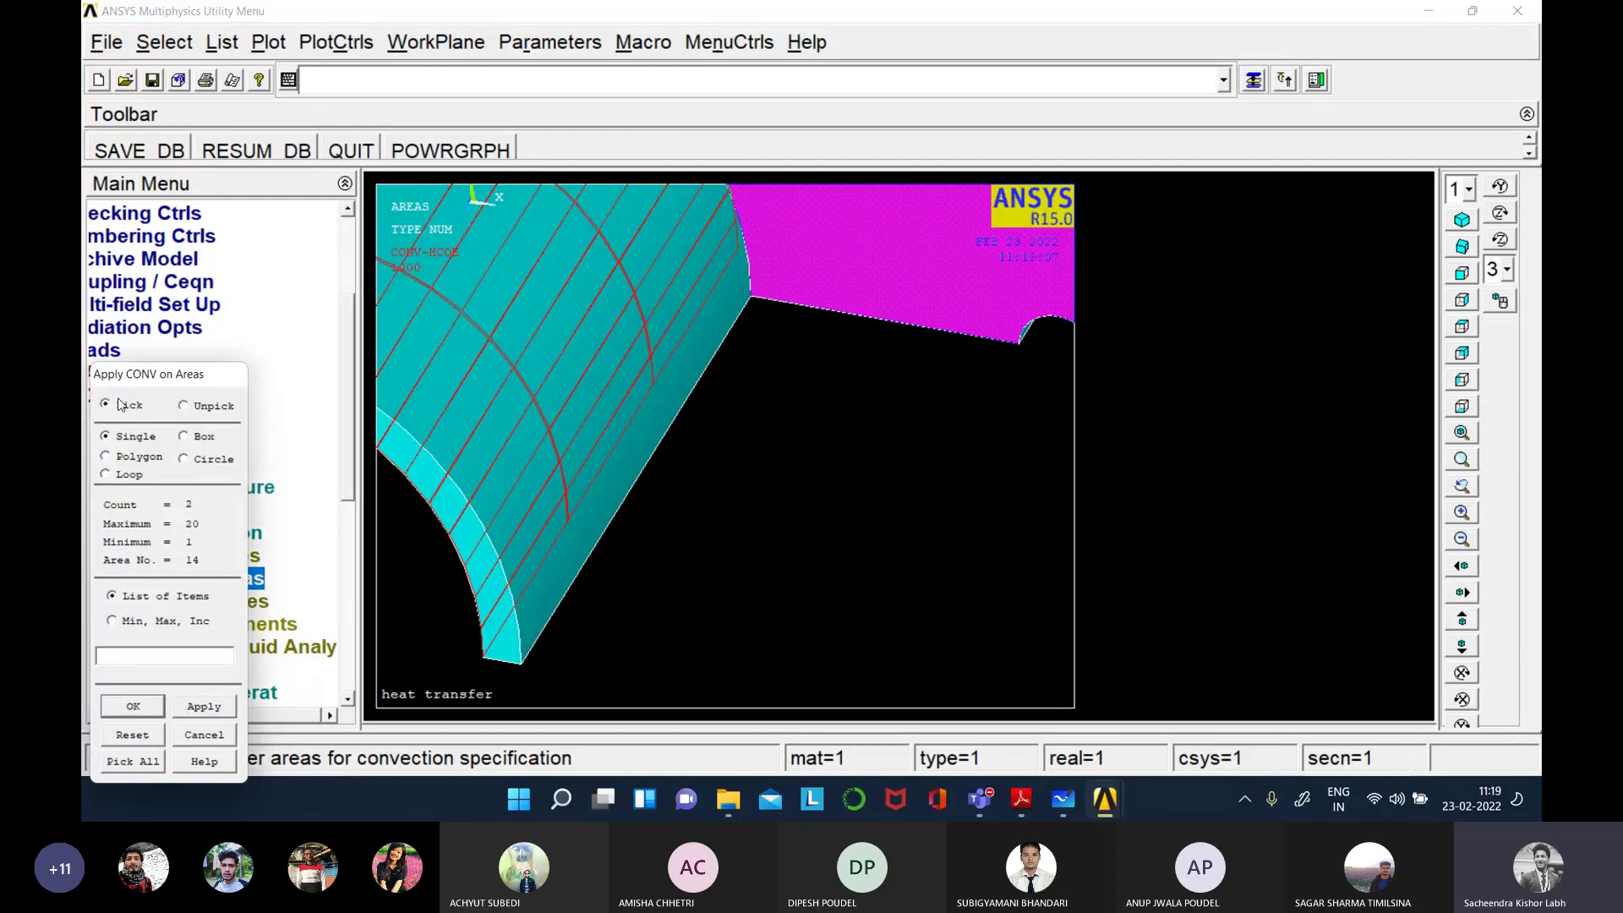
pyautogui.click(557, 545)
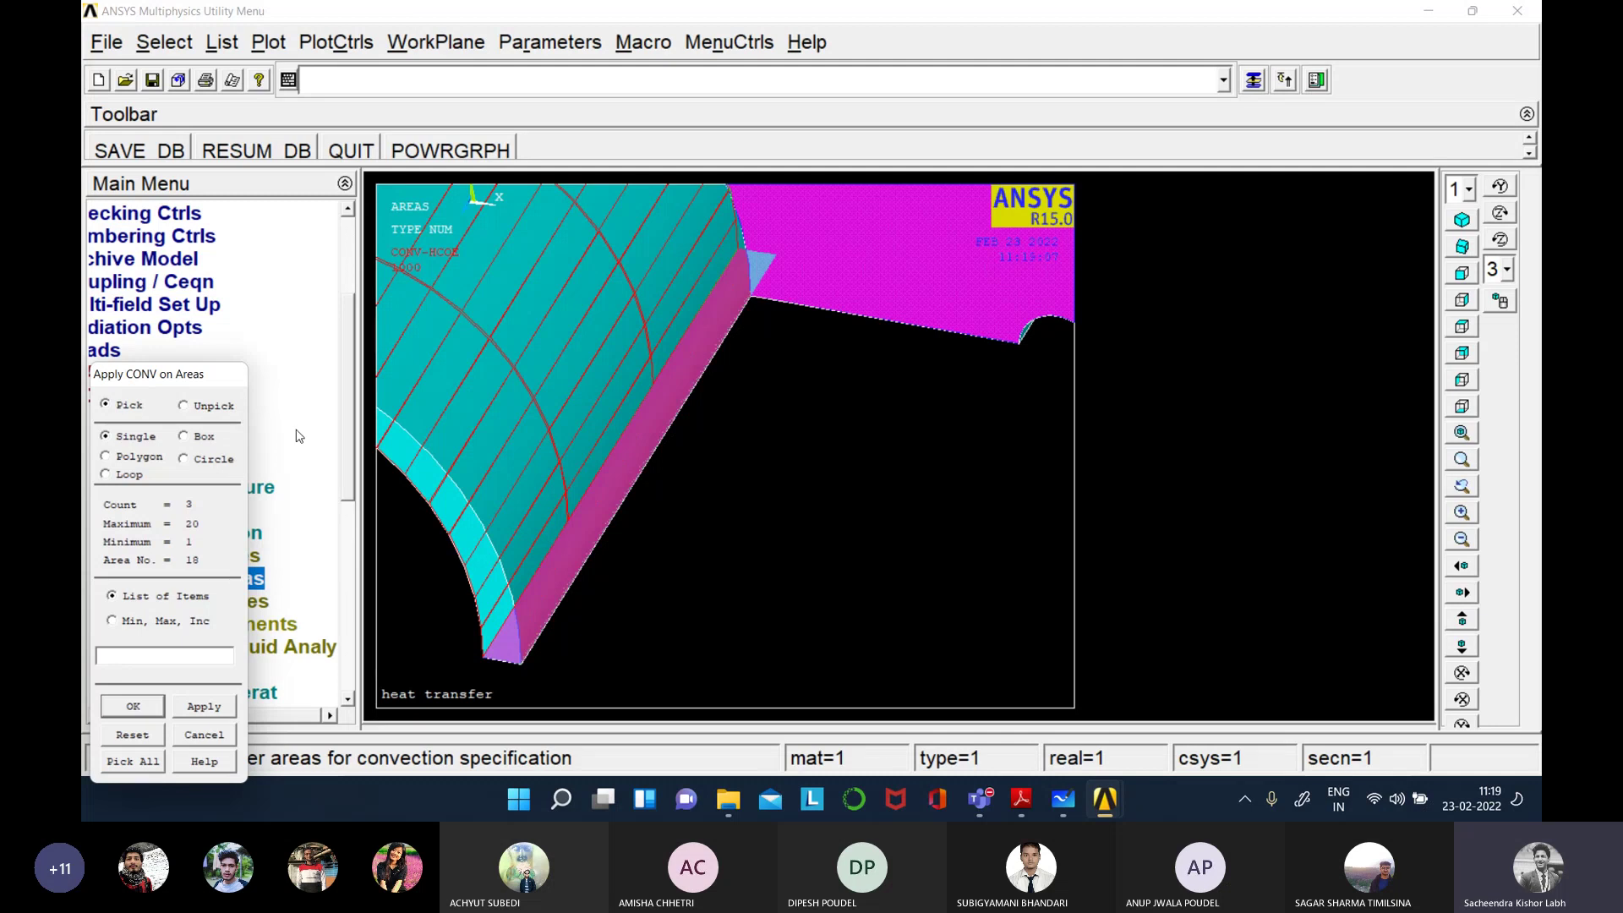
pyautogui.click(210, 407)
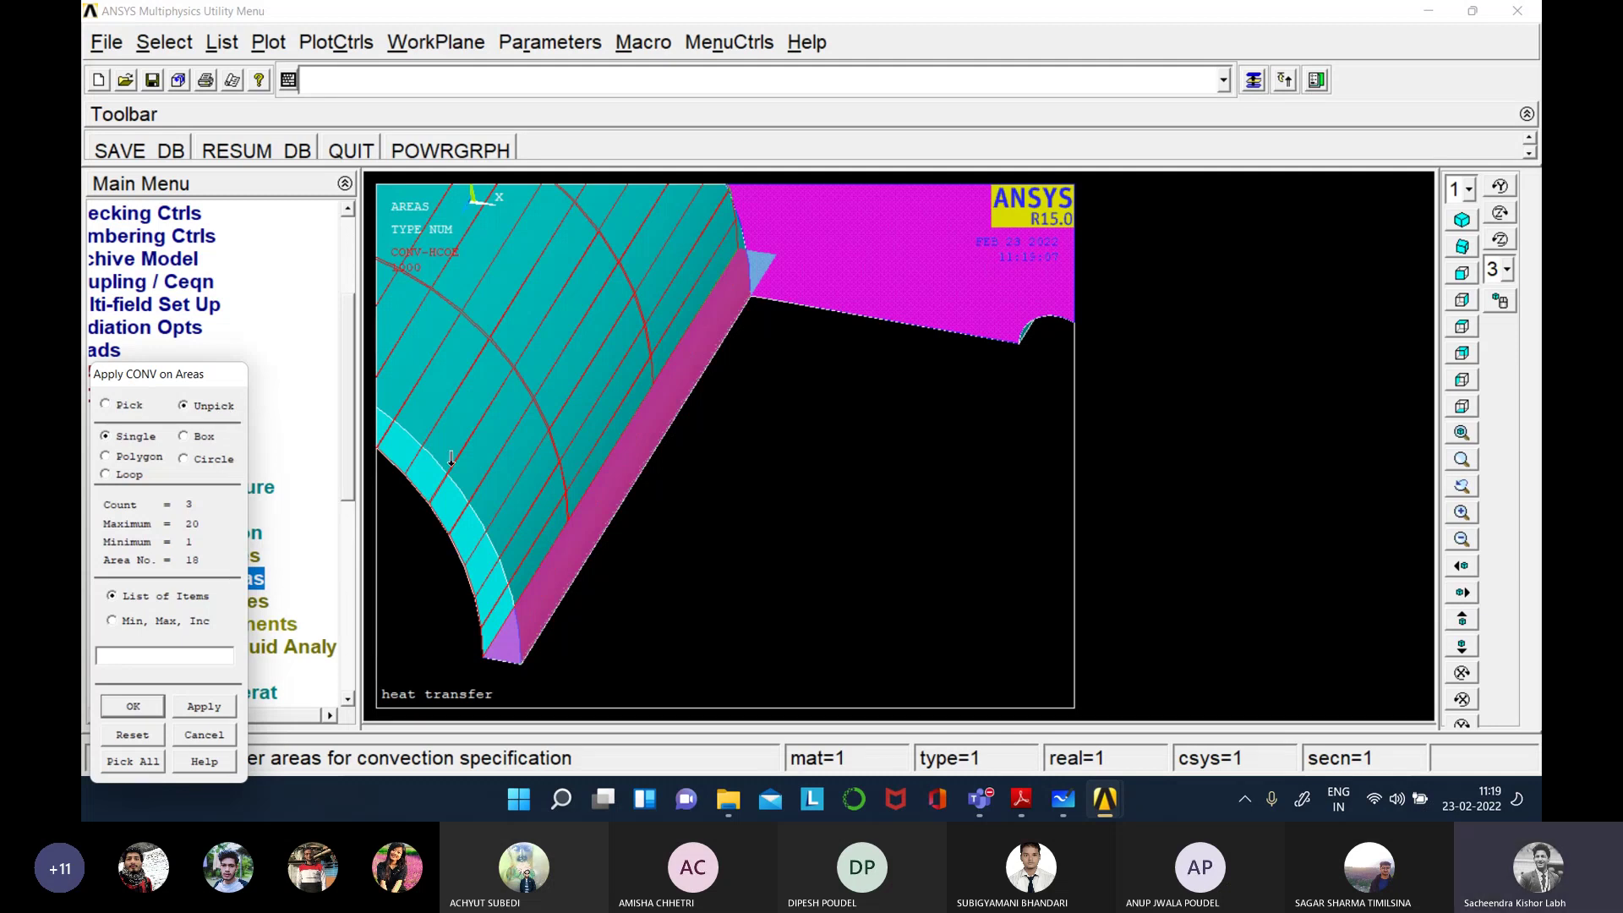
pyautogui.click(578, 548)
pyautogui.click(123, 406)
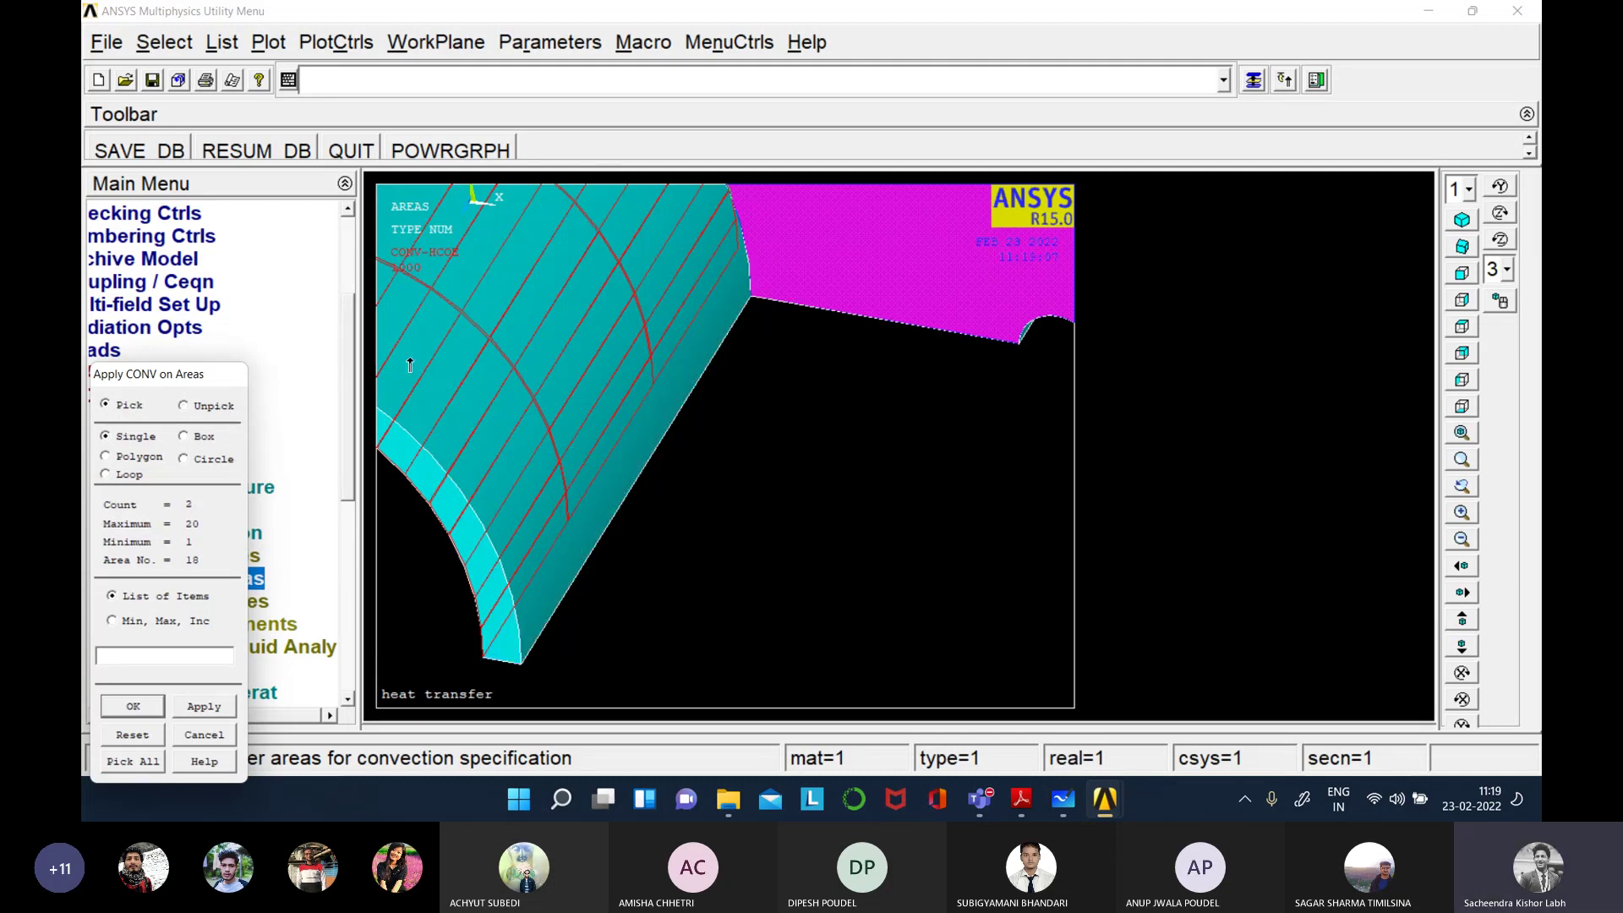
pyautogui.click(469, 346)
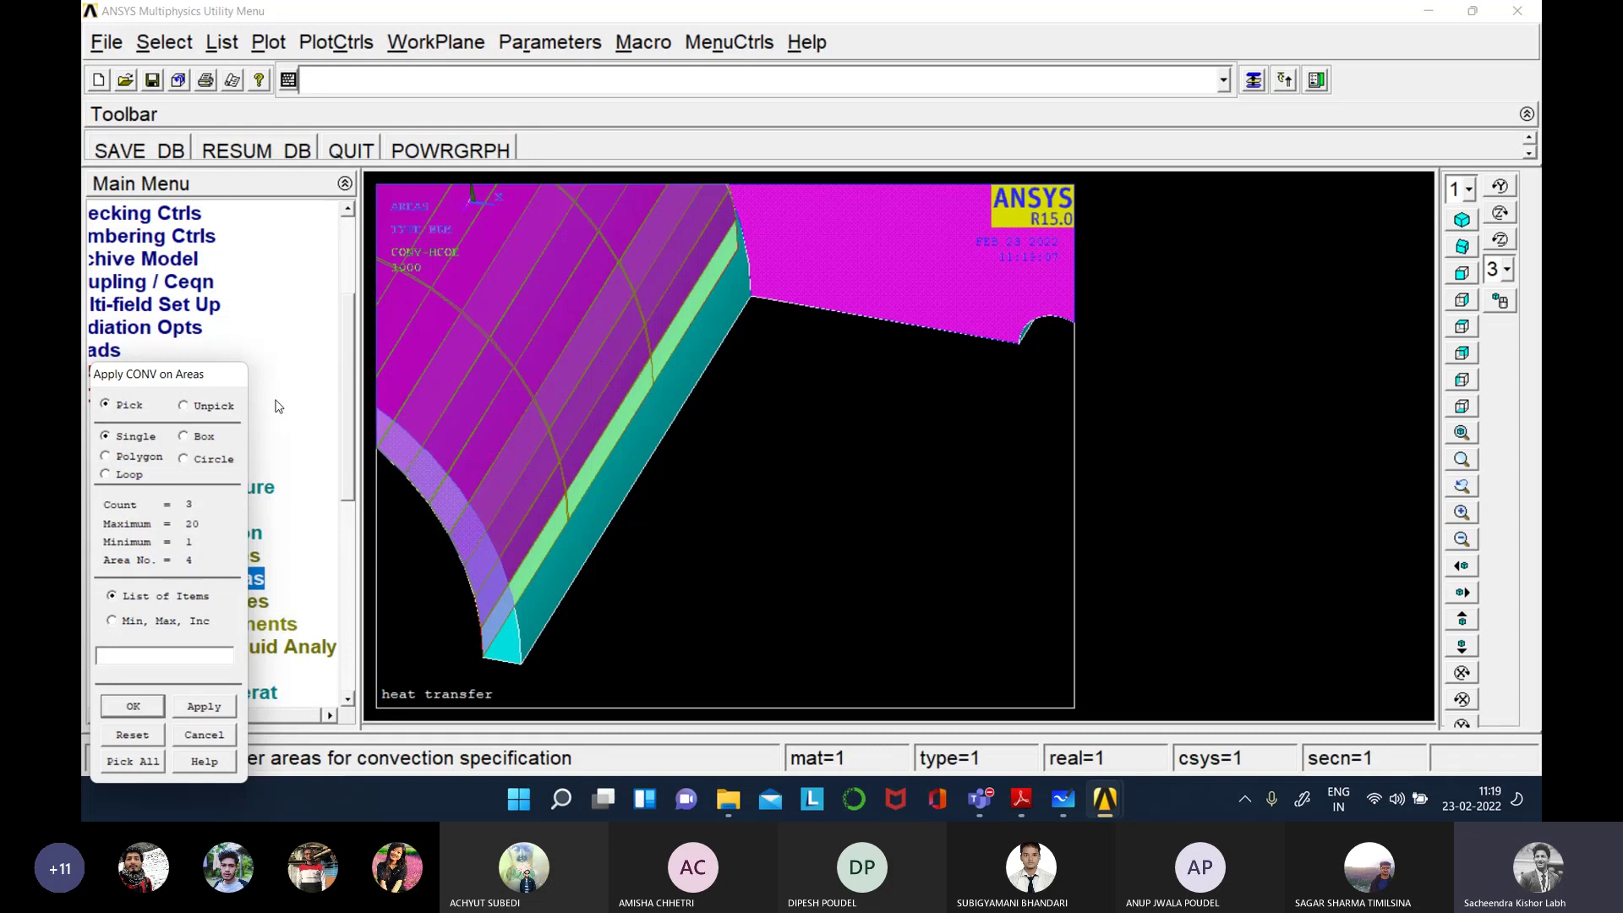
pyautogui.click(208, 405)
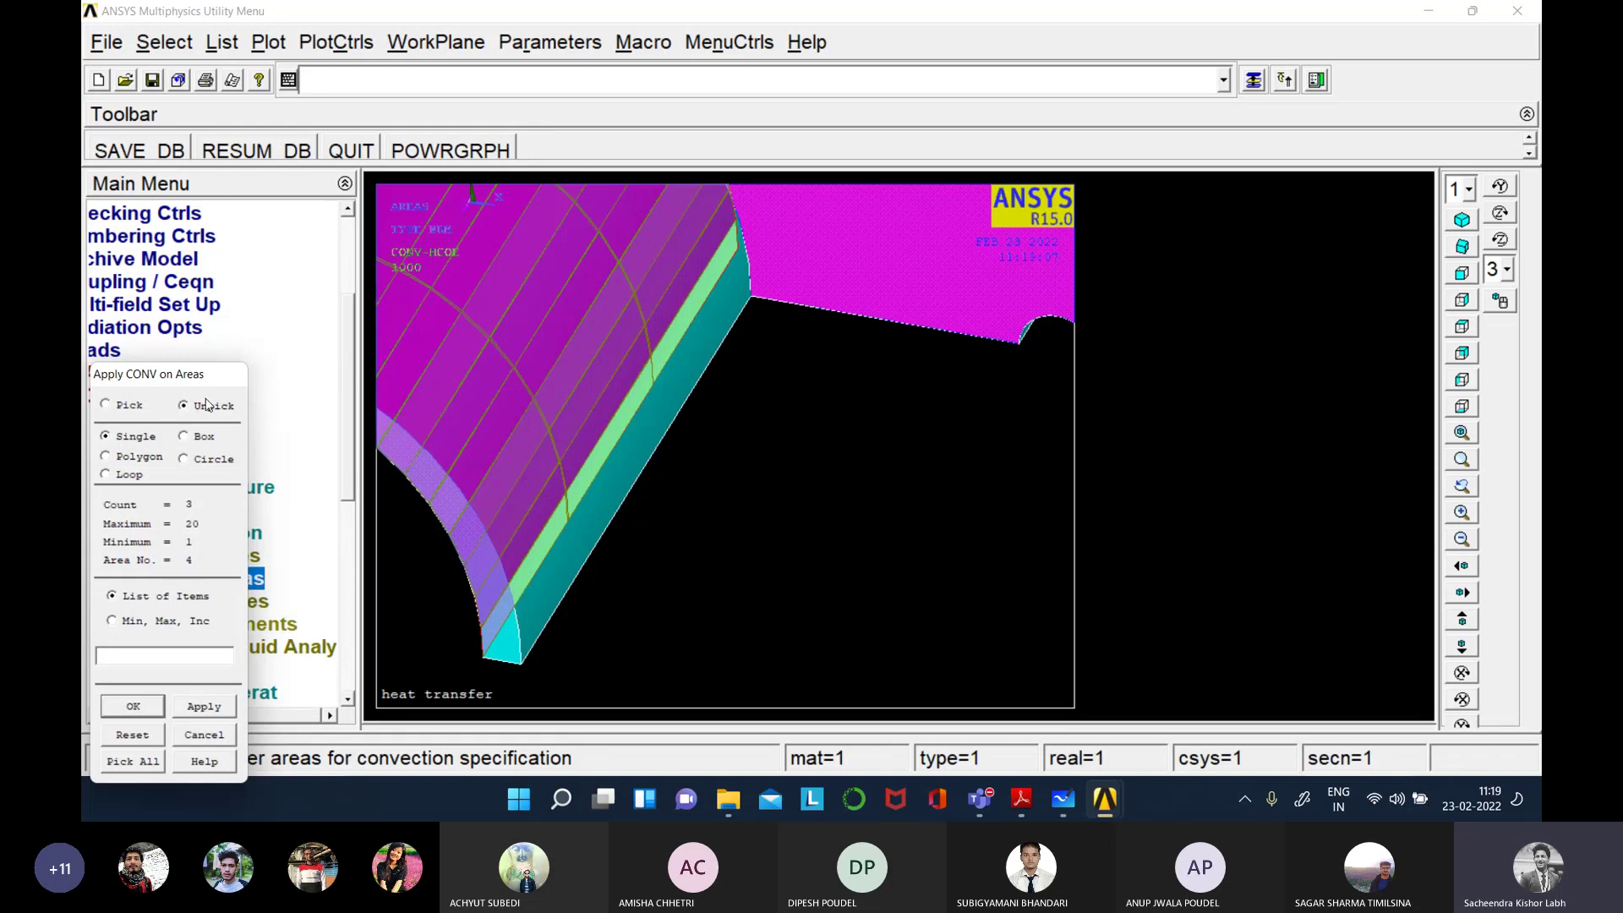
pyautogui.click(421, 384)
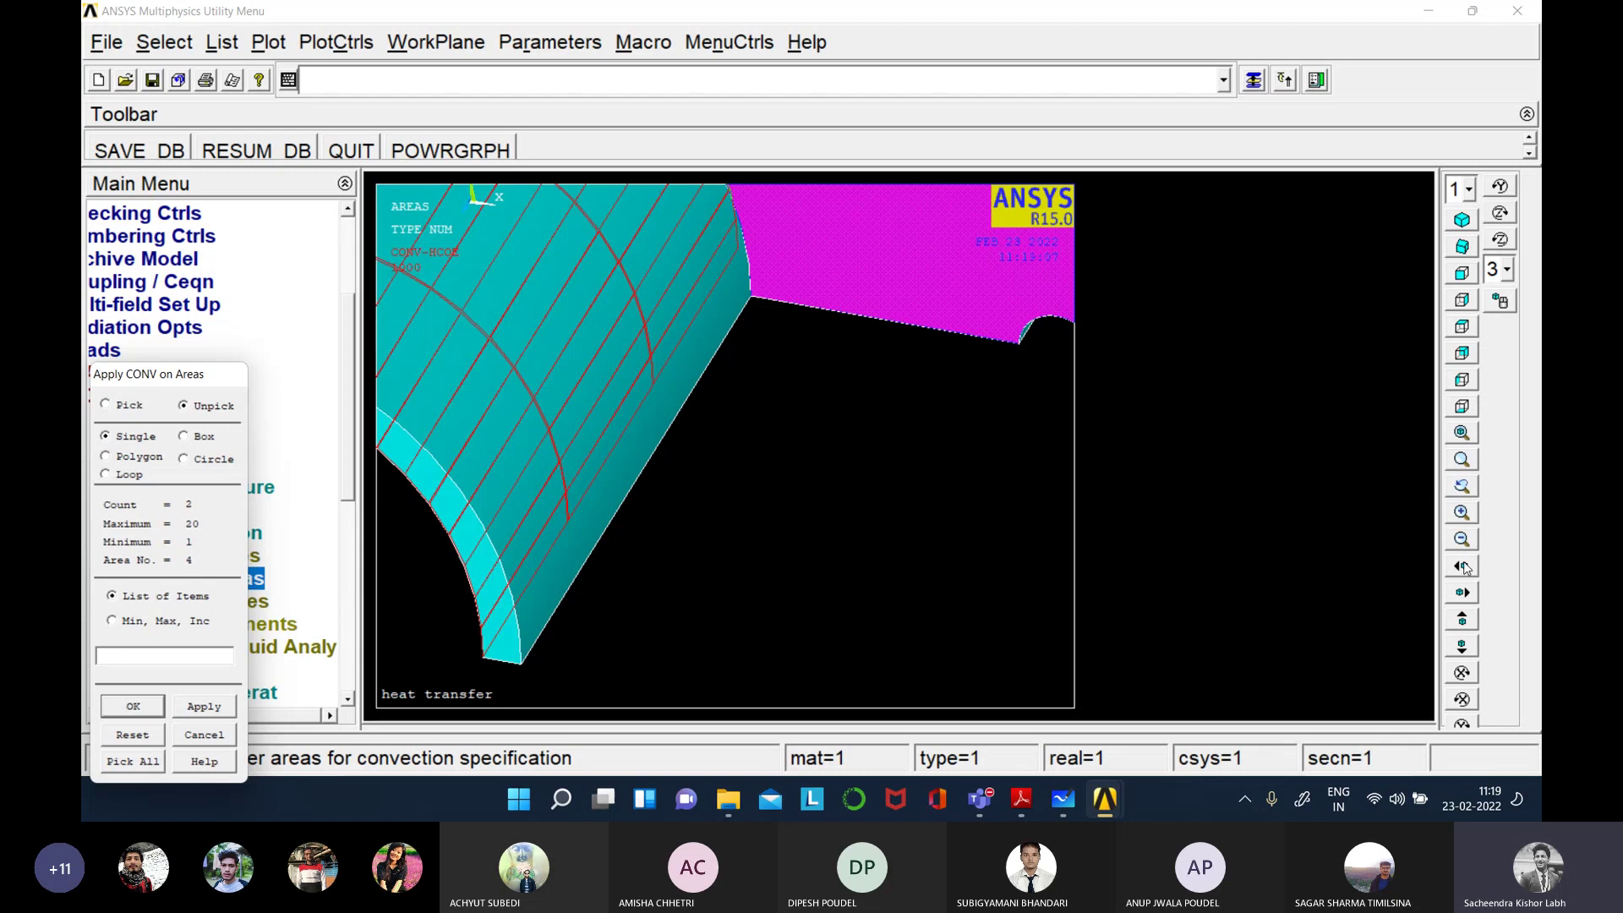
# - Check the coefficients in the problem PDF and apply convection to the picked flange areas with film coefficient 20 and bulk temperature 25
pyautogui.click(1461, 460)
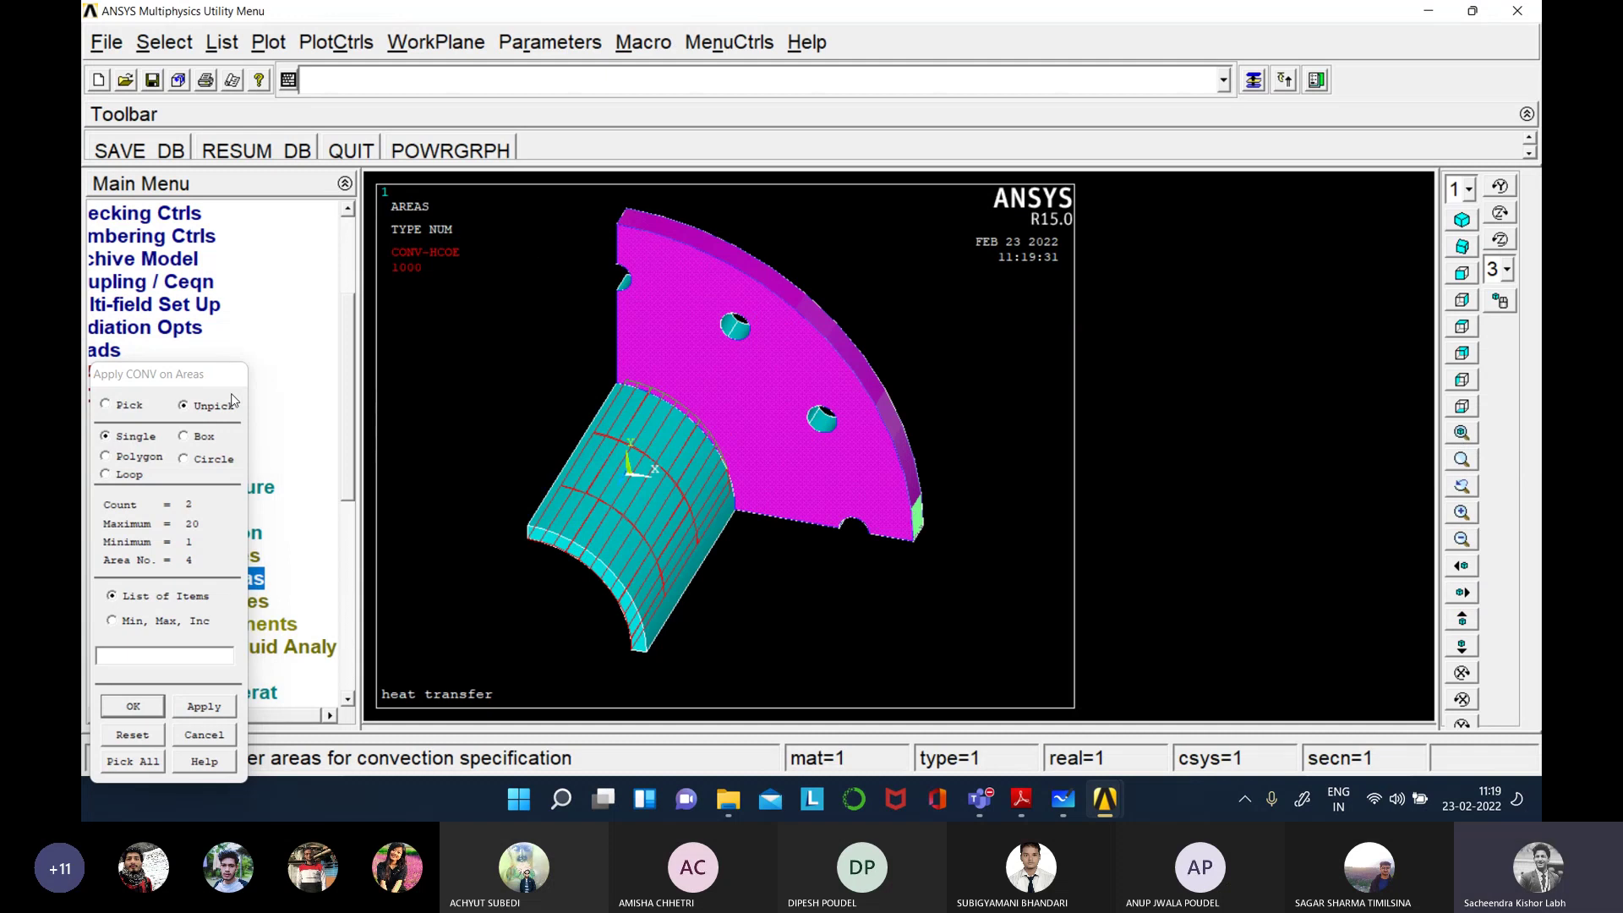
pyautogui.moveTo(236, 374); pyautogui.dragTo(345, 301)
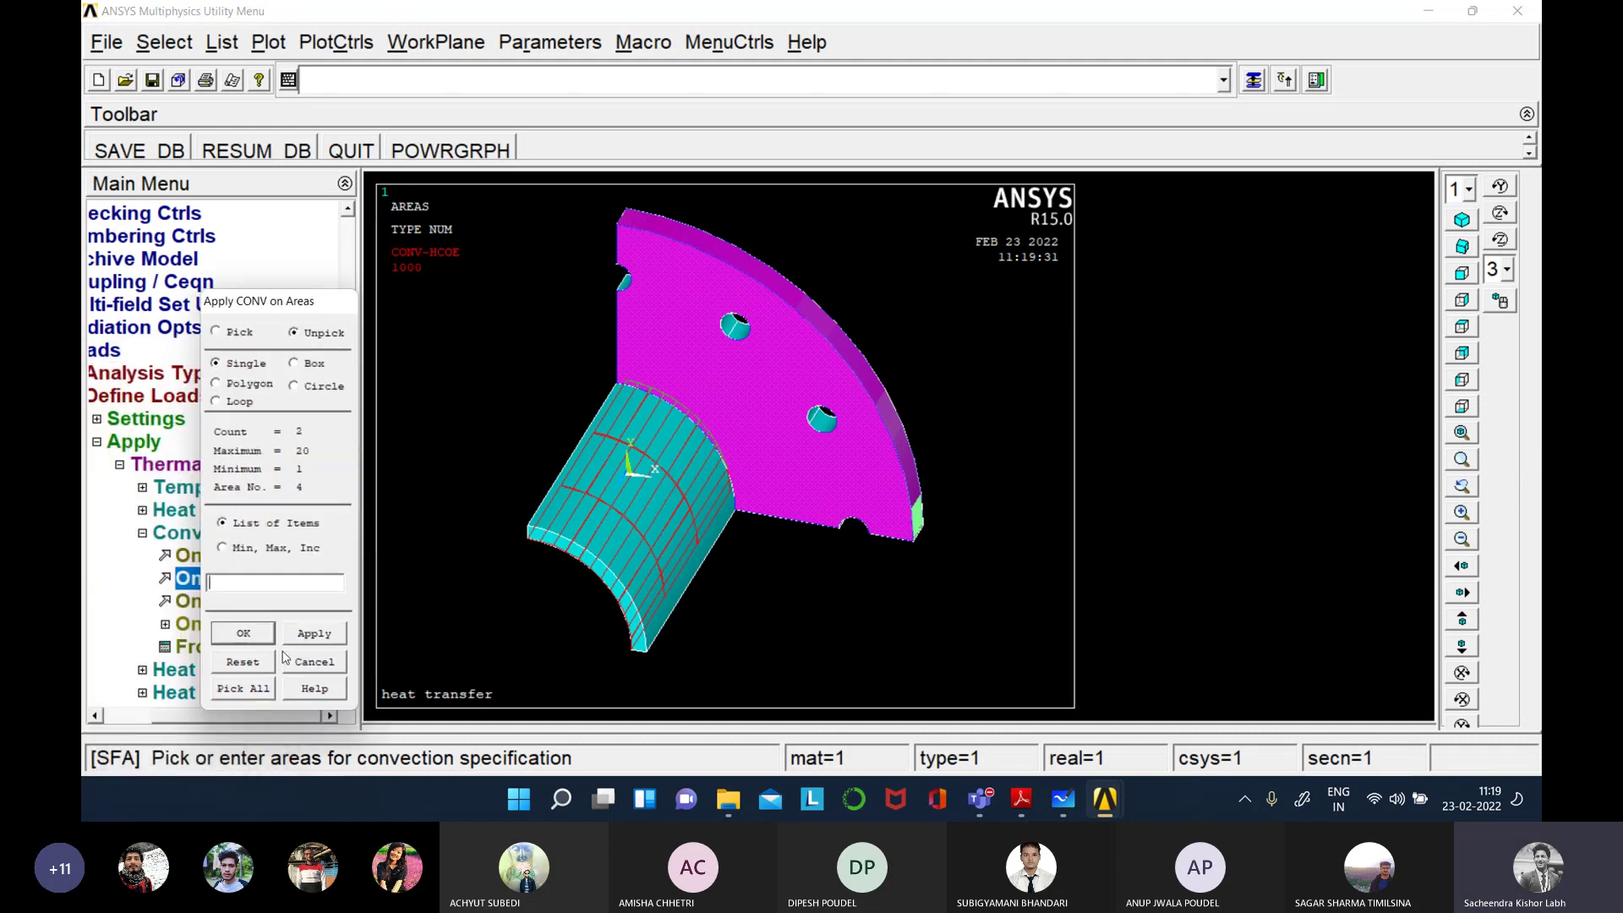
pyautogui.click(243, 634)
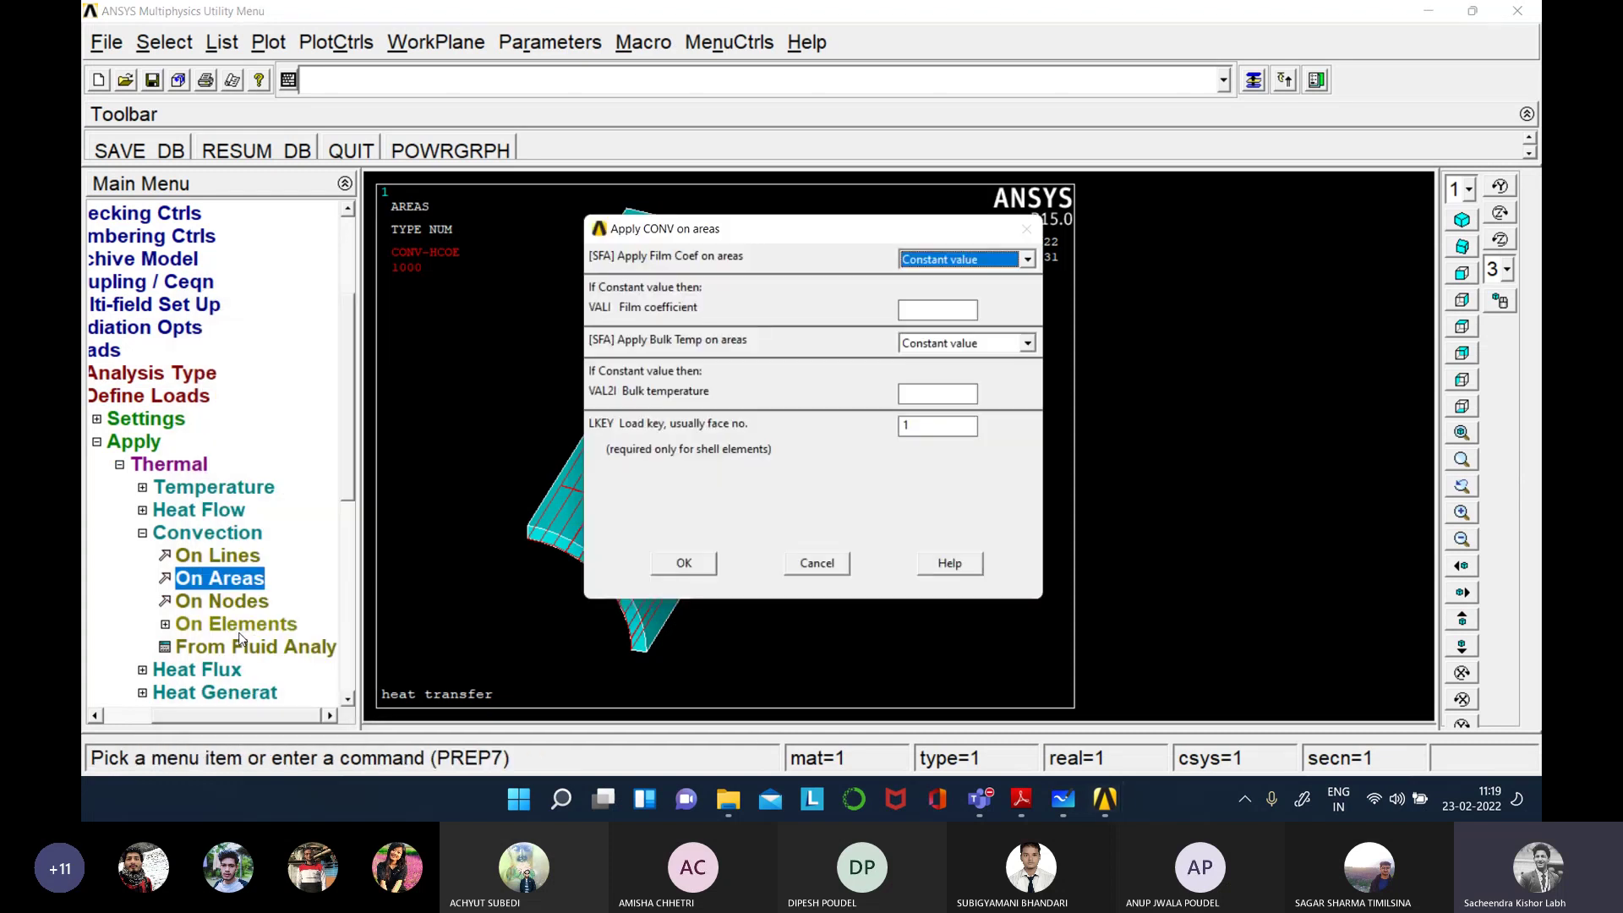
pyautogui.click(1022, 799)
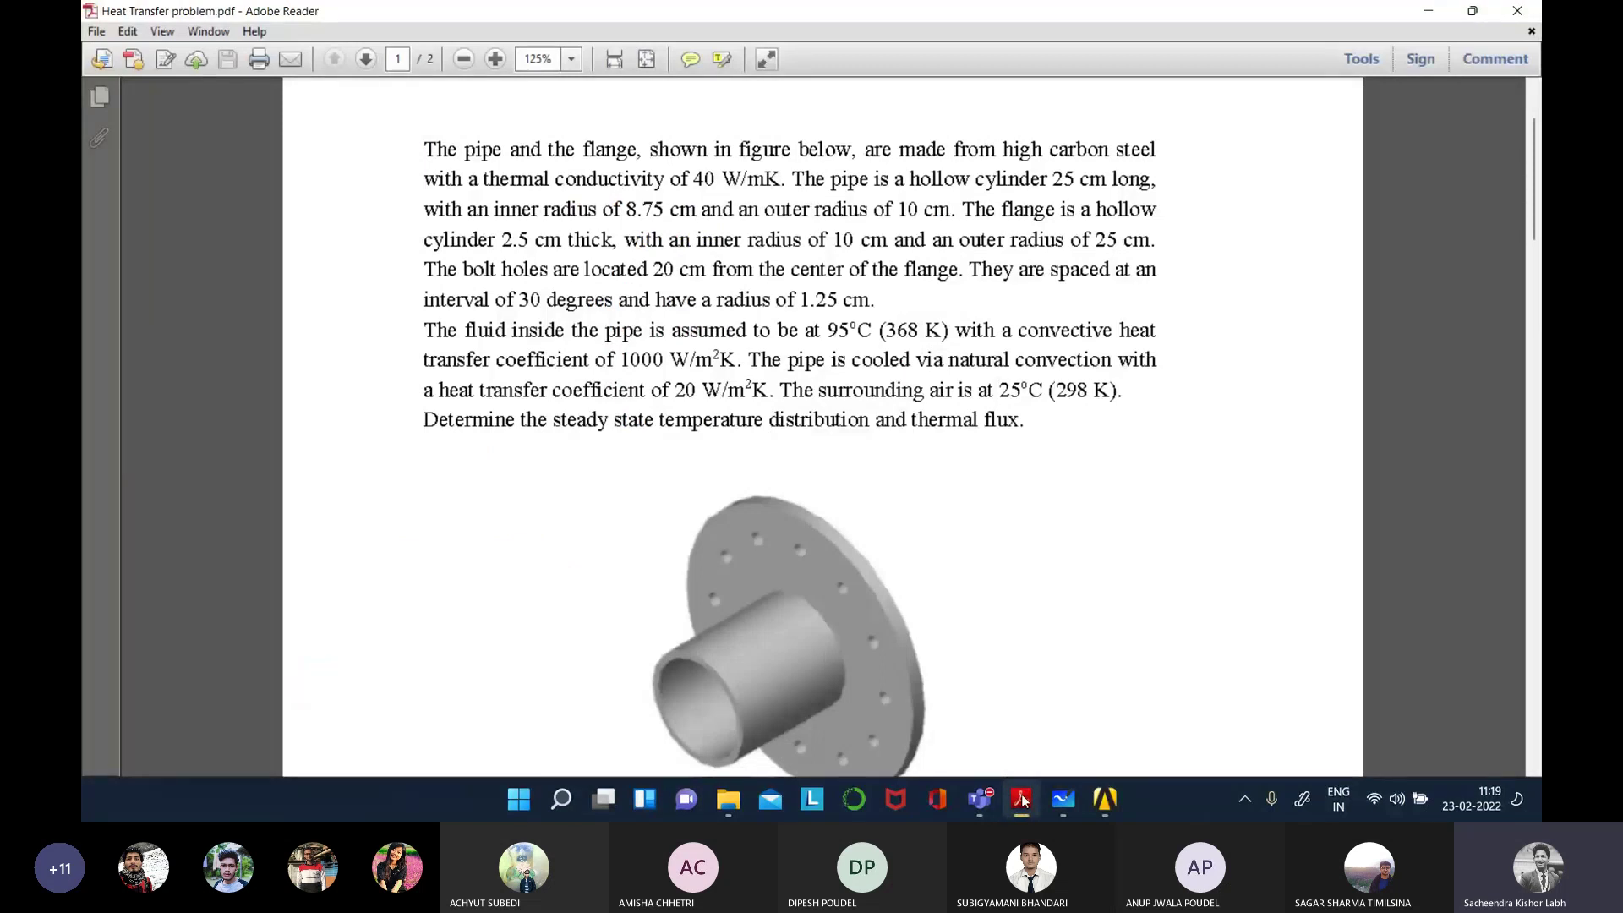
pyautogui.click(1023, 800)
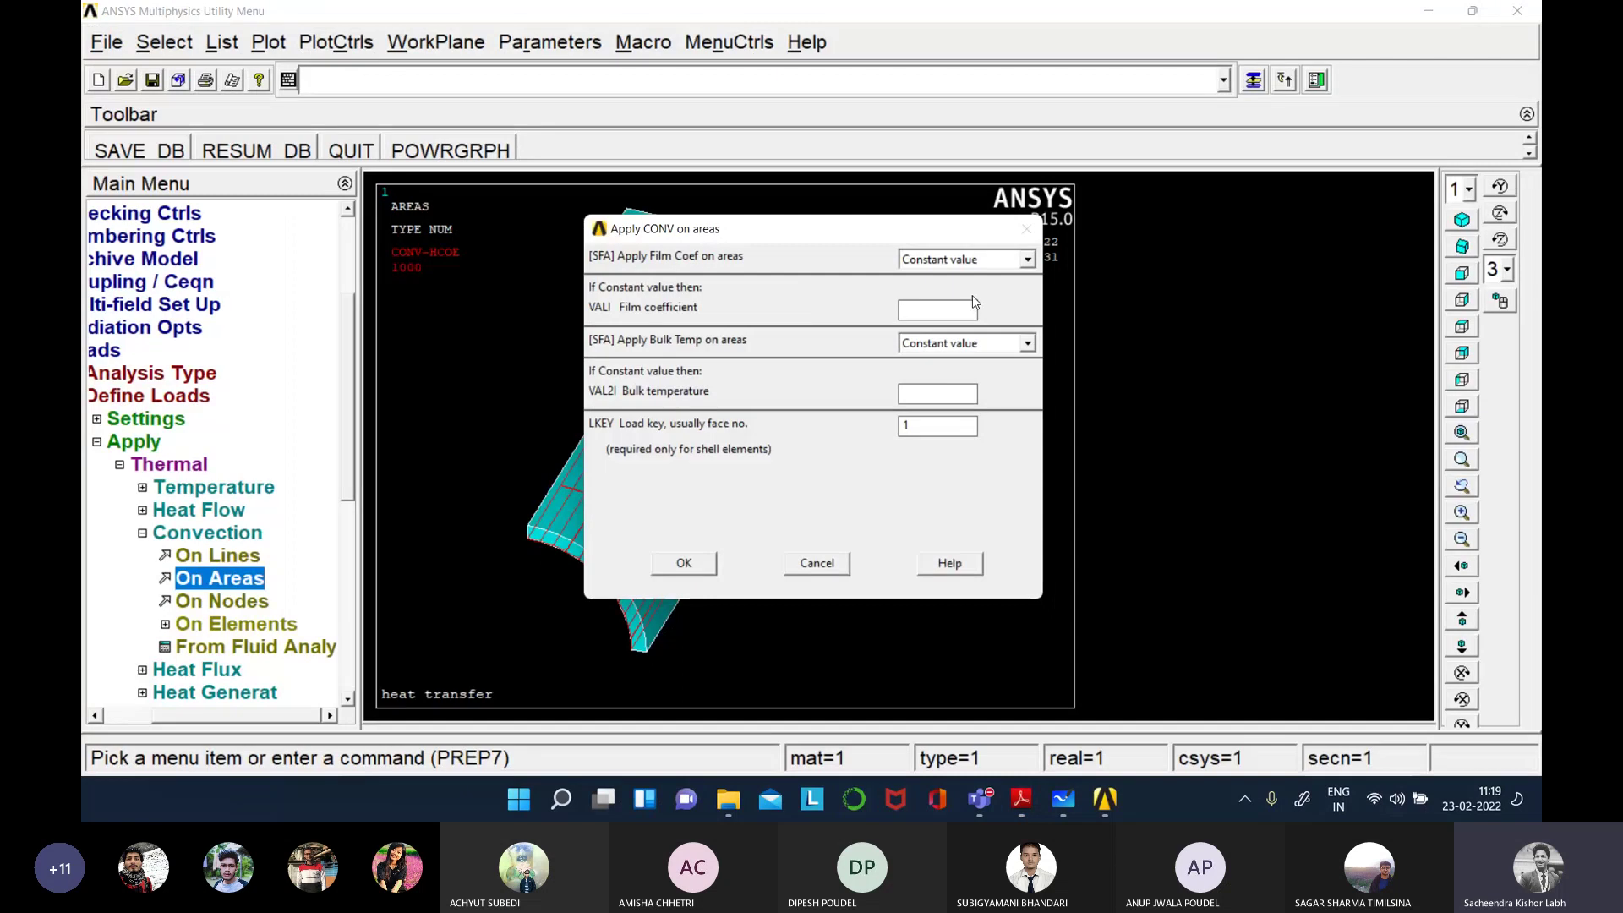
pyautogui.write('20')
pyautogui.write('25')
pyautogui.click(680, 563)
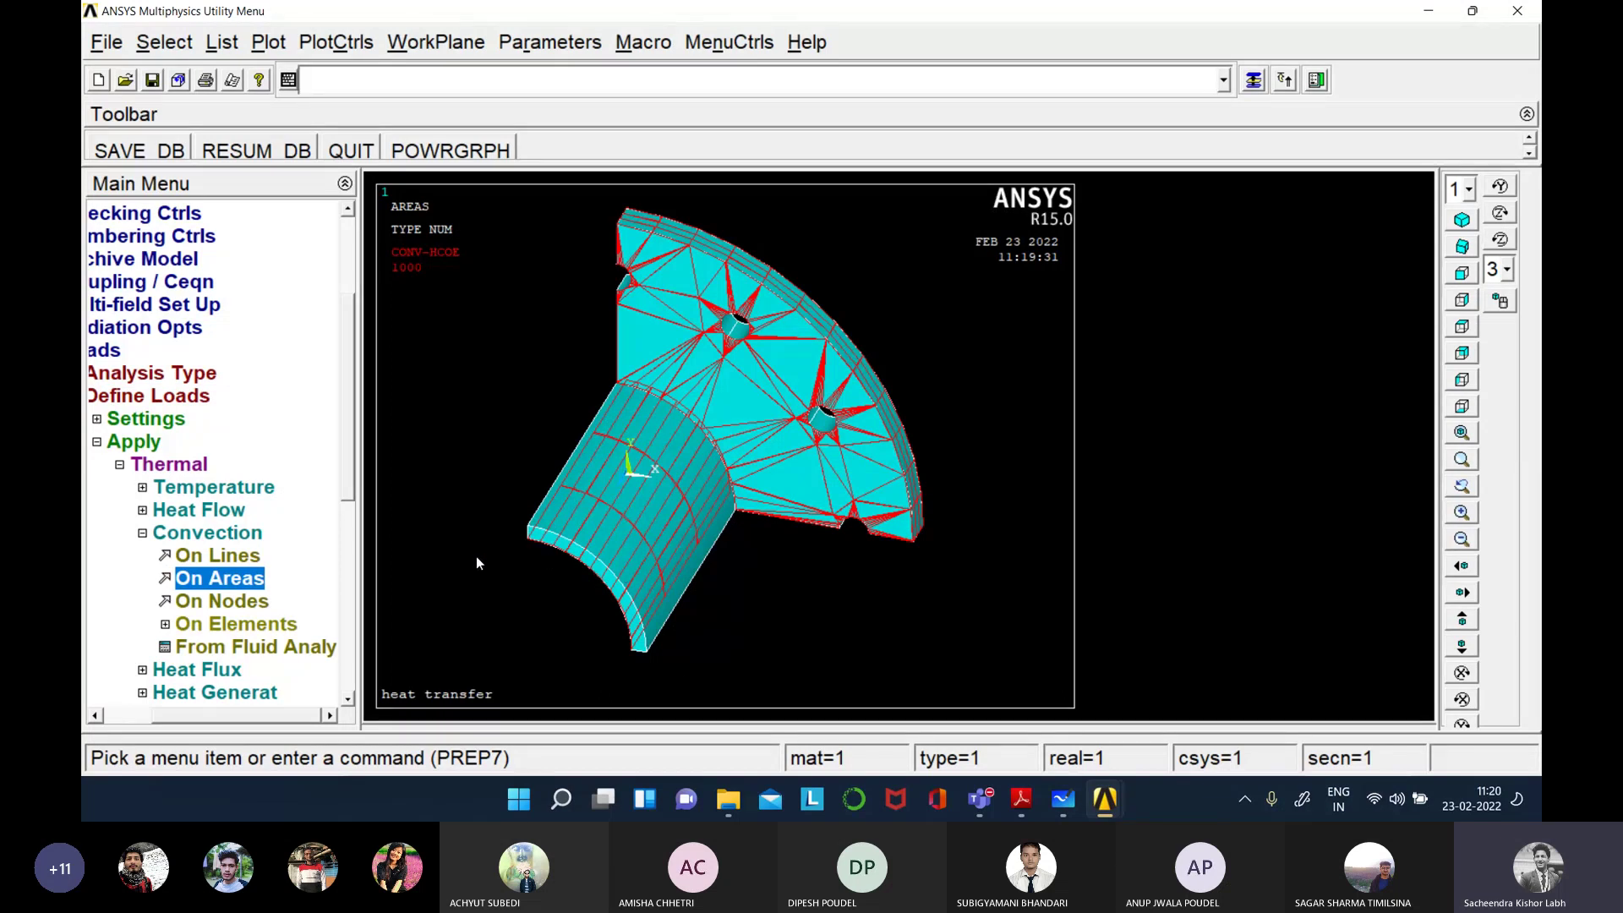
# - Select areas by location at X coordinate 0.1 from the full set
pyautogui.click(169, 42)
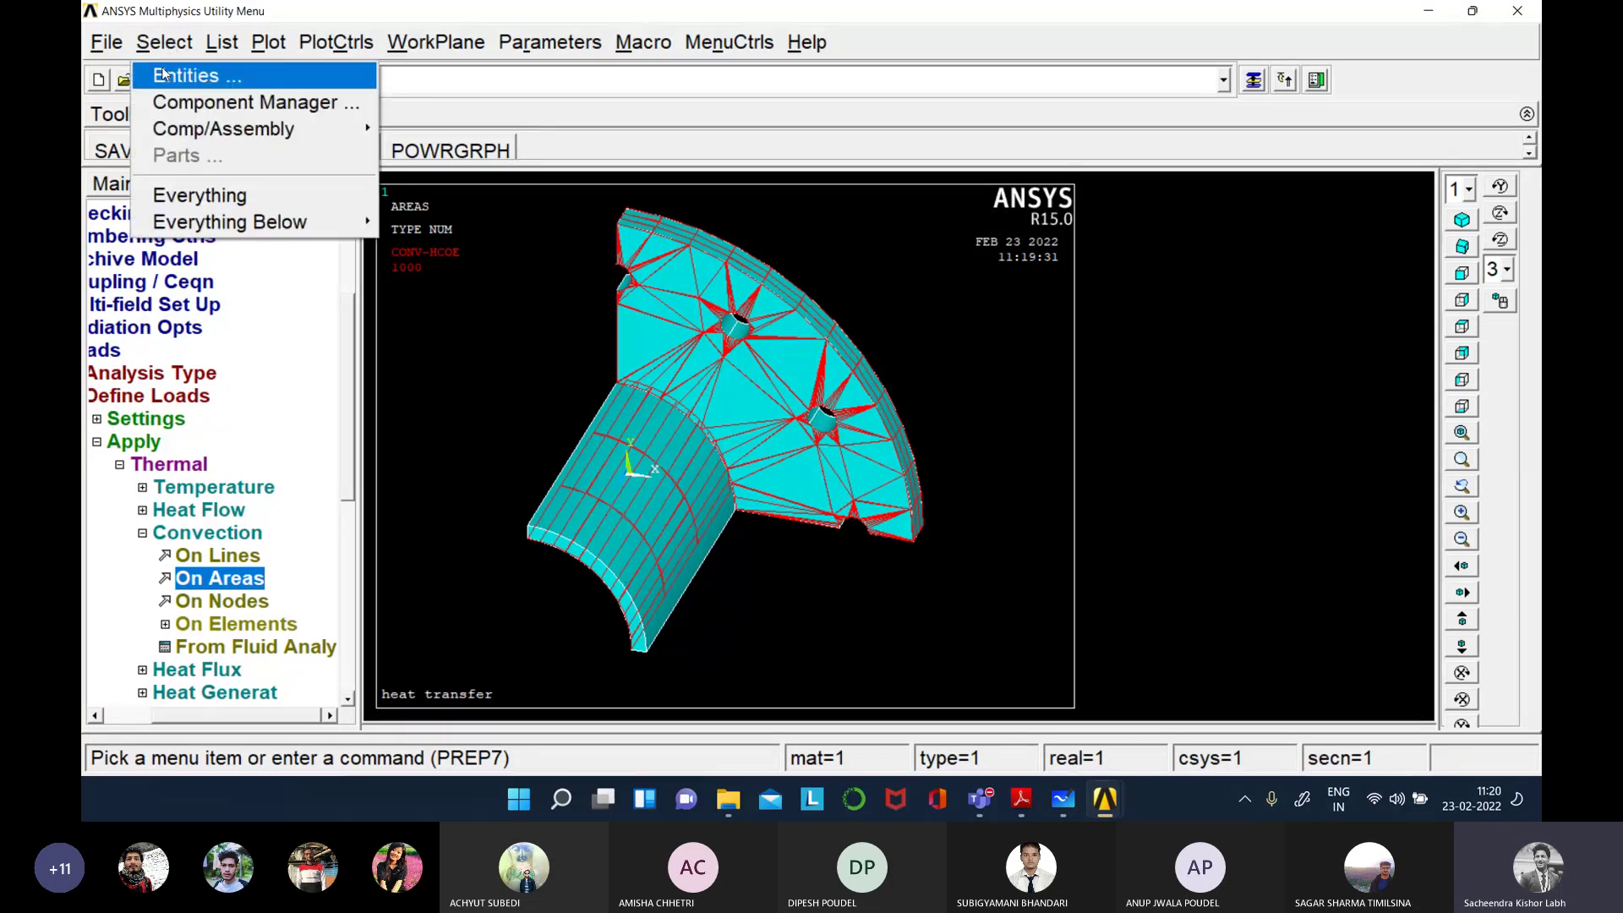
pyautogui.click(162, 70)
pyautogui.click(1325, 370)
pyautogui.write('0.')
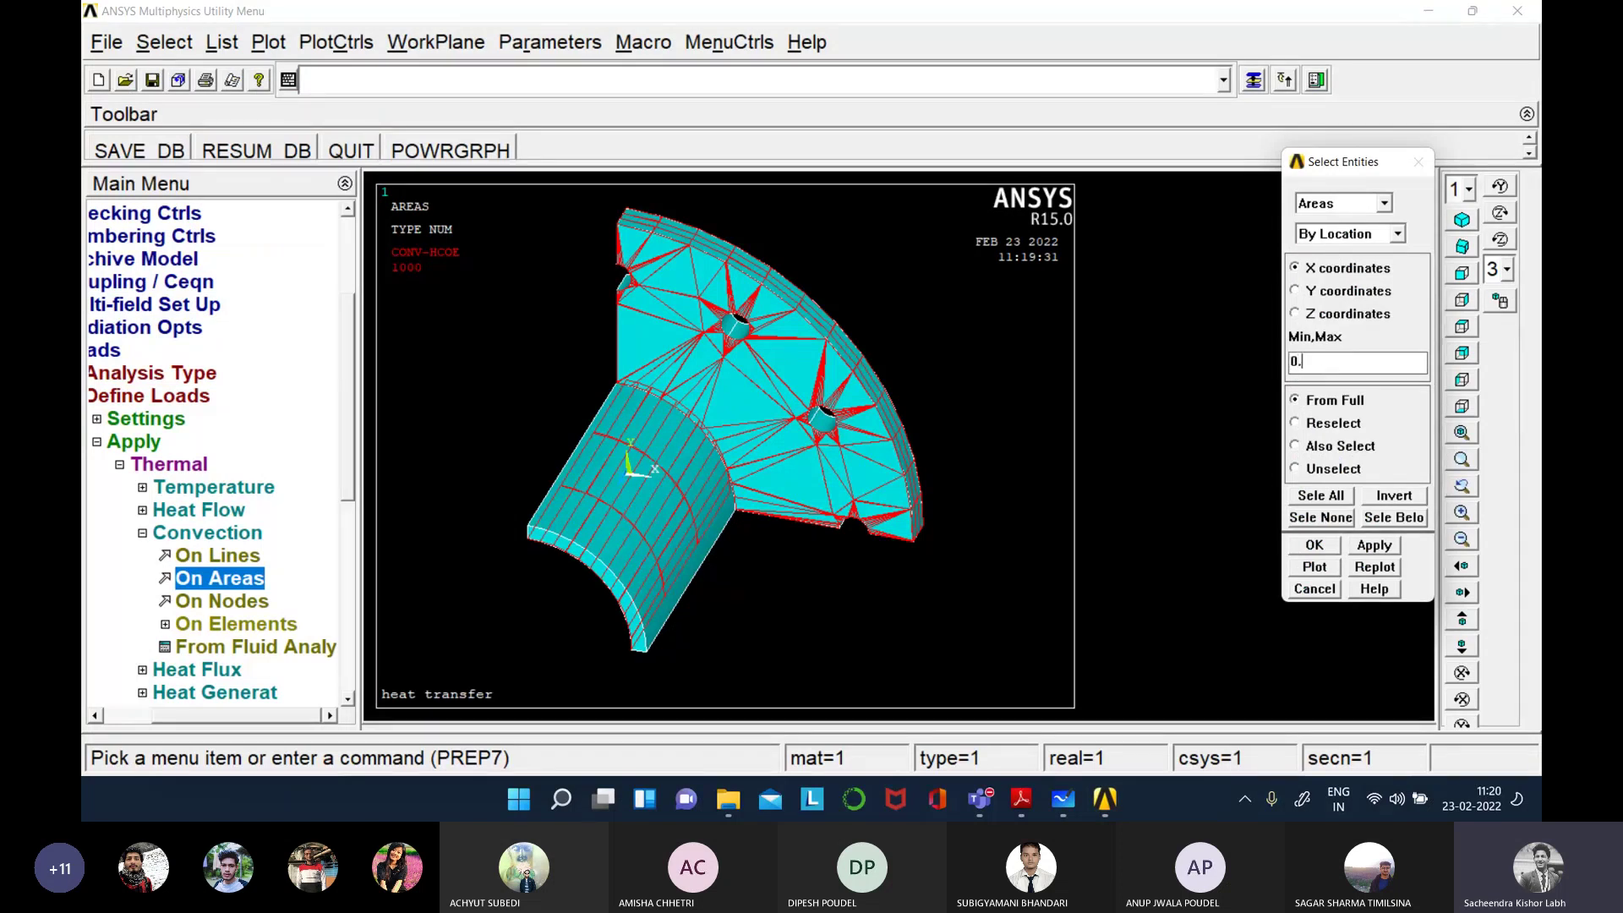
pyautogui.write('1')
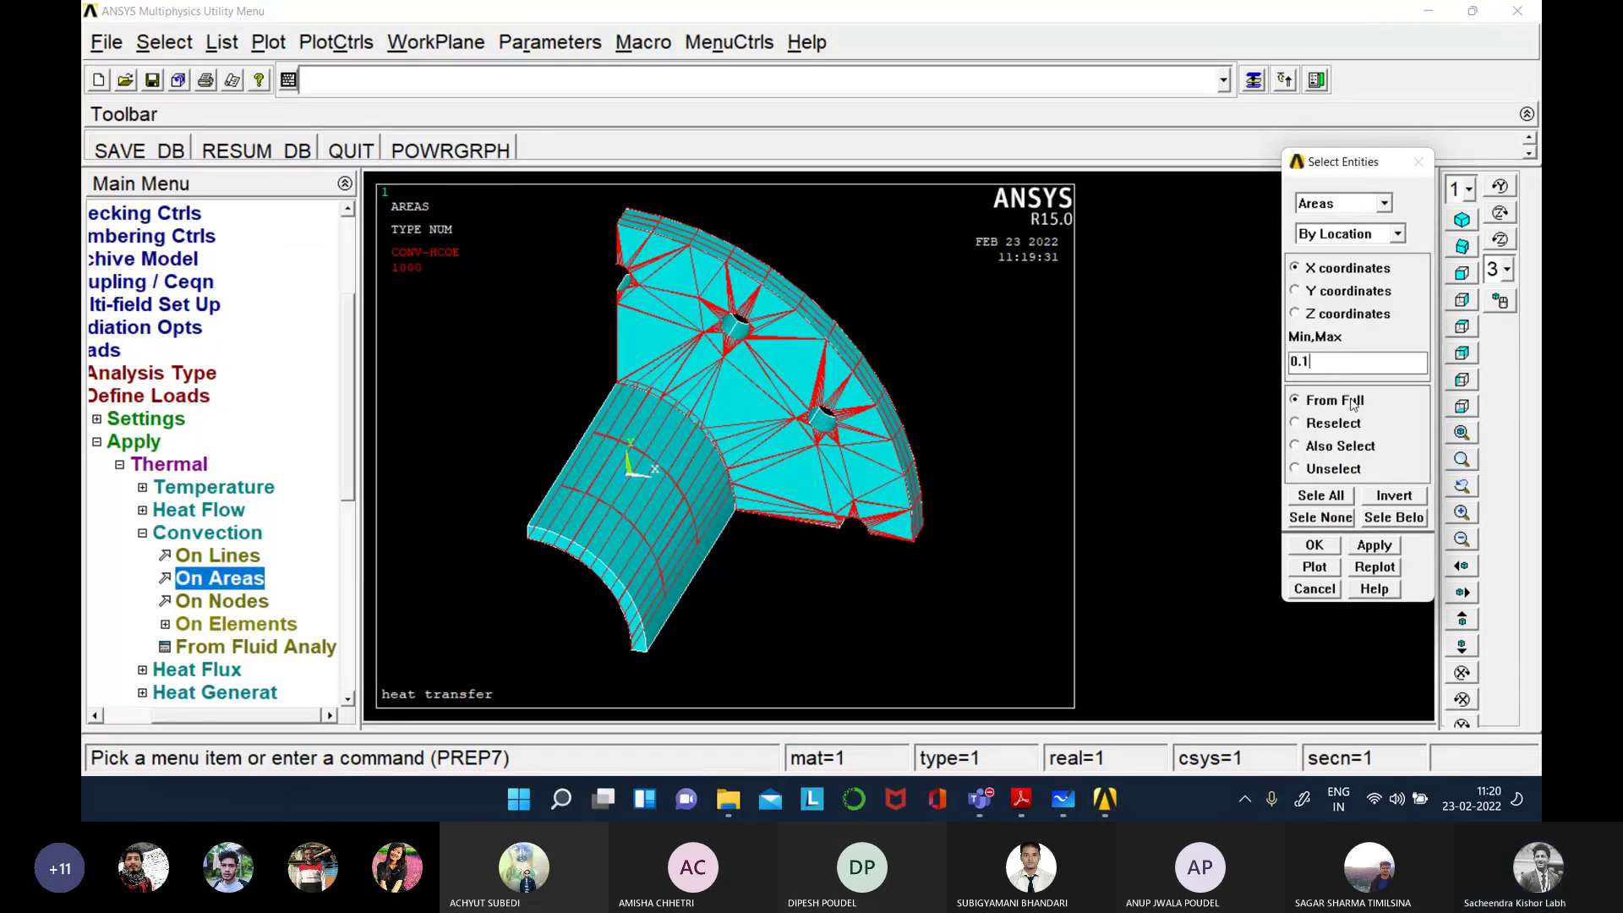
pyautogui.click(1326, 548)
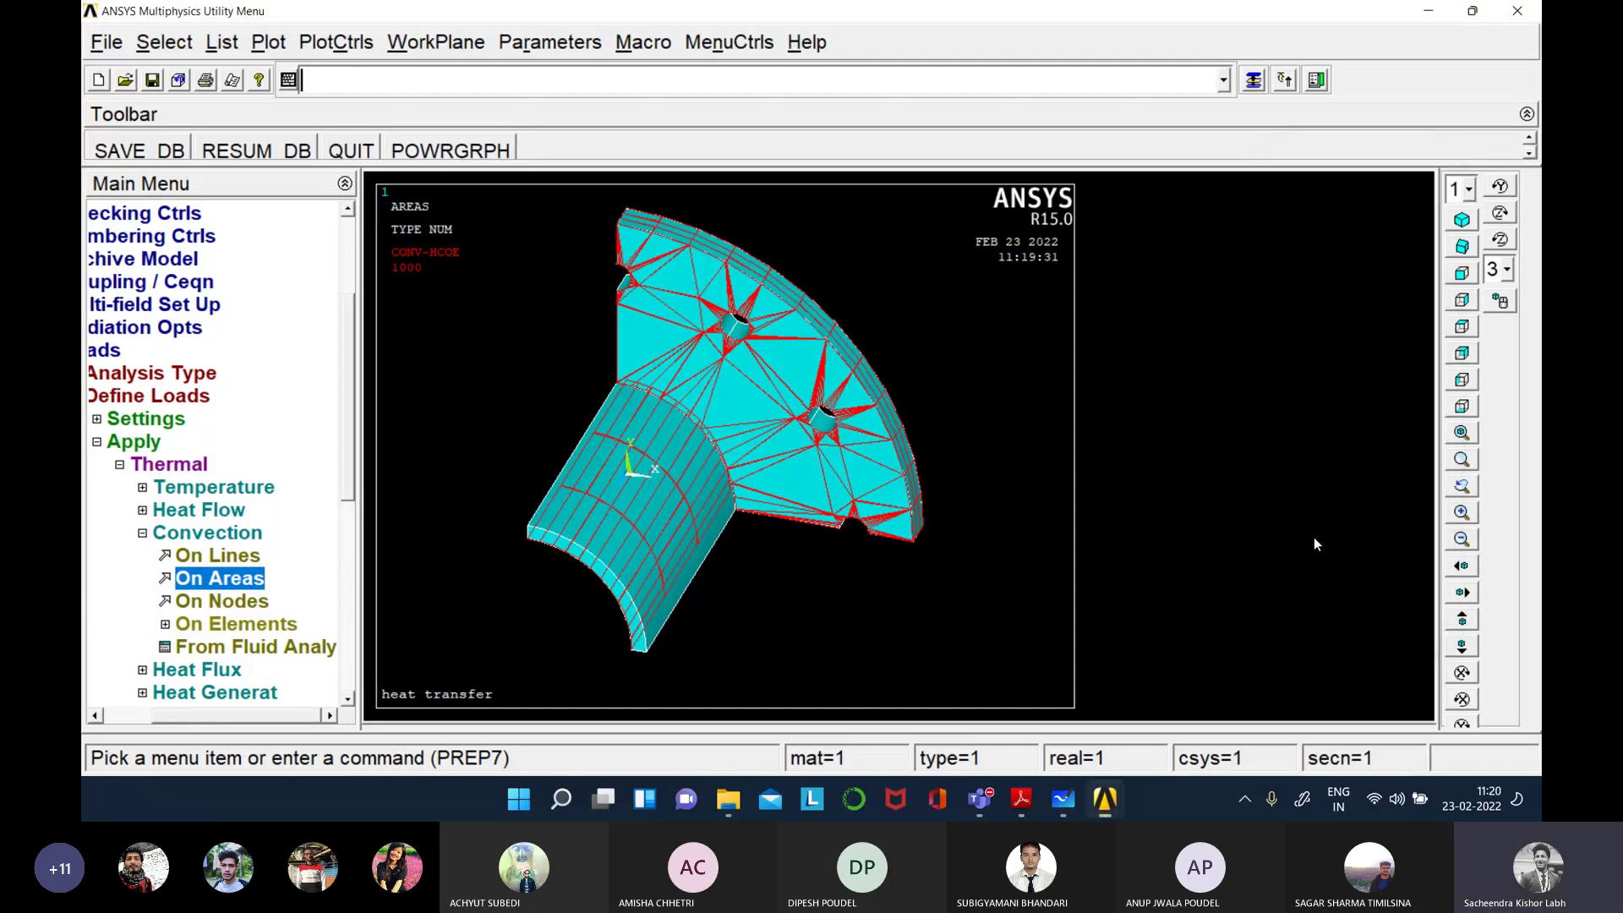
# - Plot the selected areas and apply convection to the pipe's long outer surface with film coefficient 20 and bulk temperature 25
pyautogui.click(269, 44)
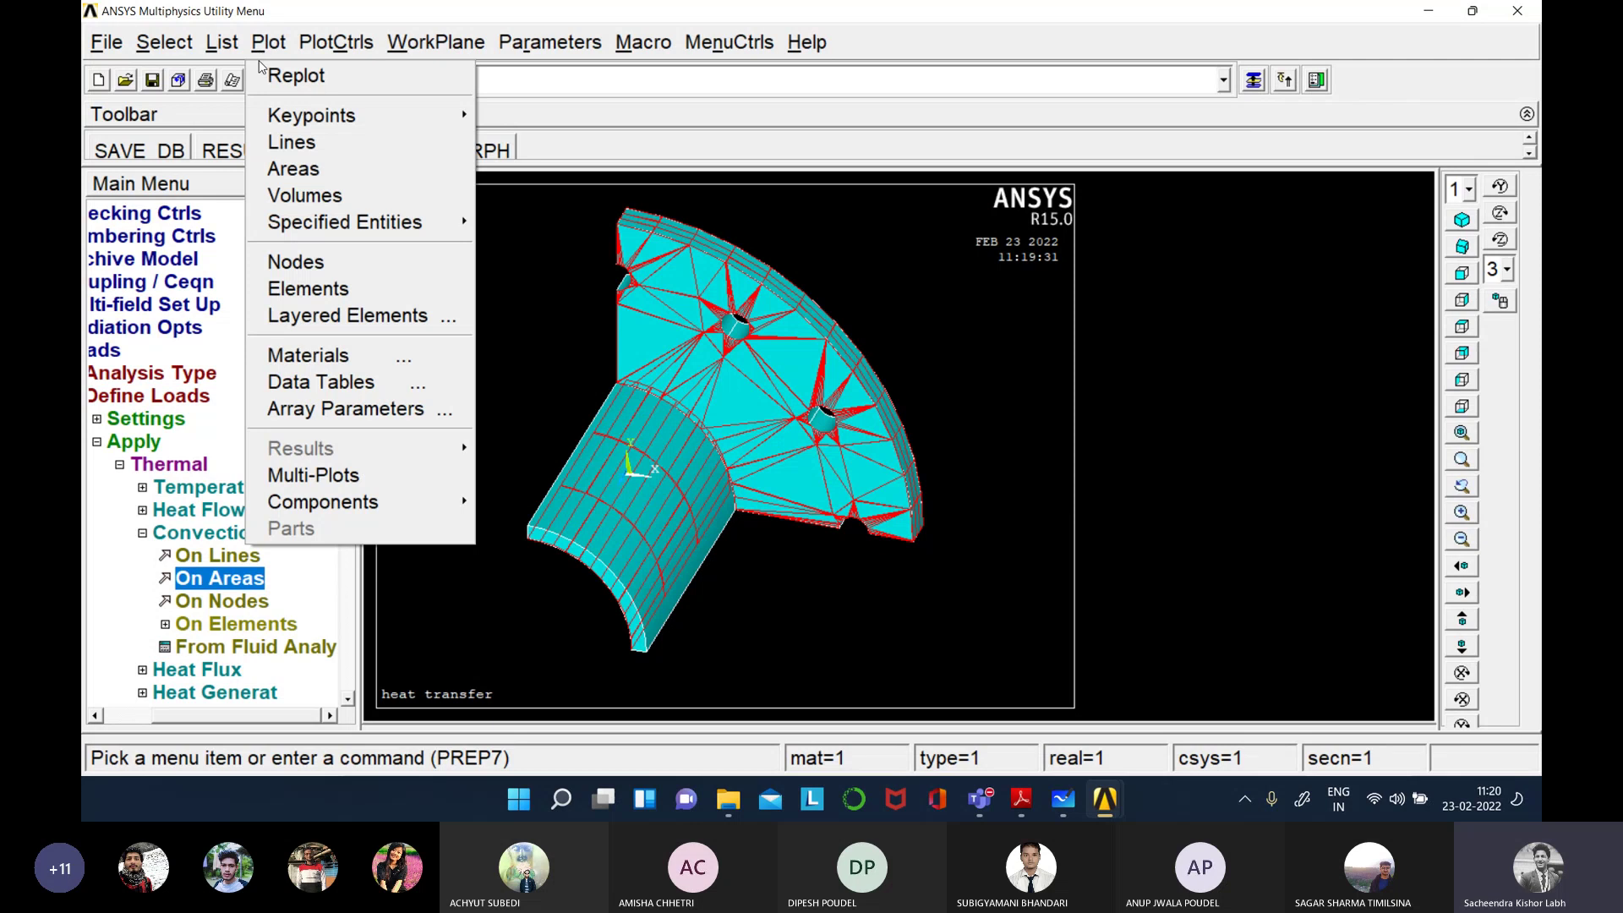
pyautogui.click(293, 168)
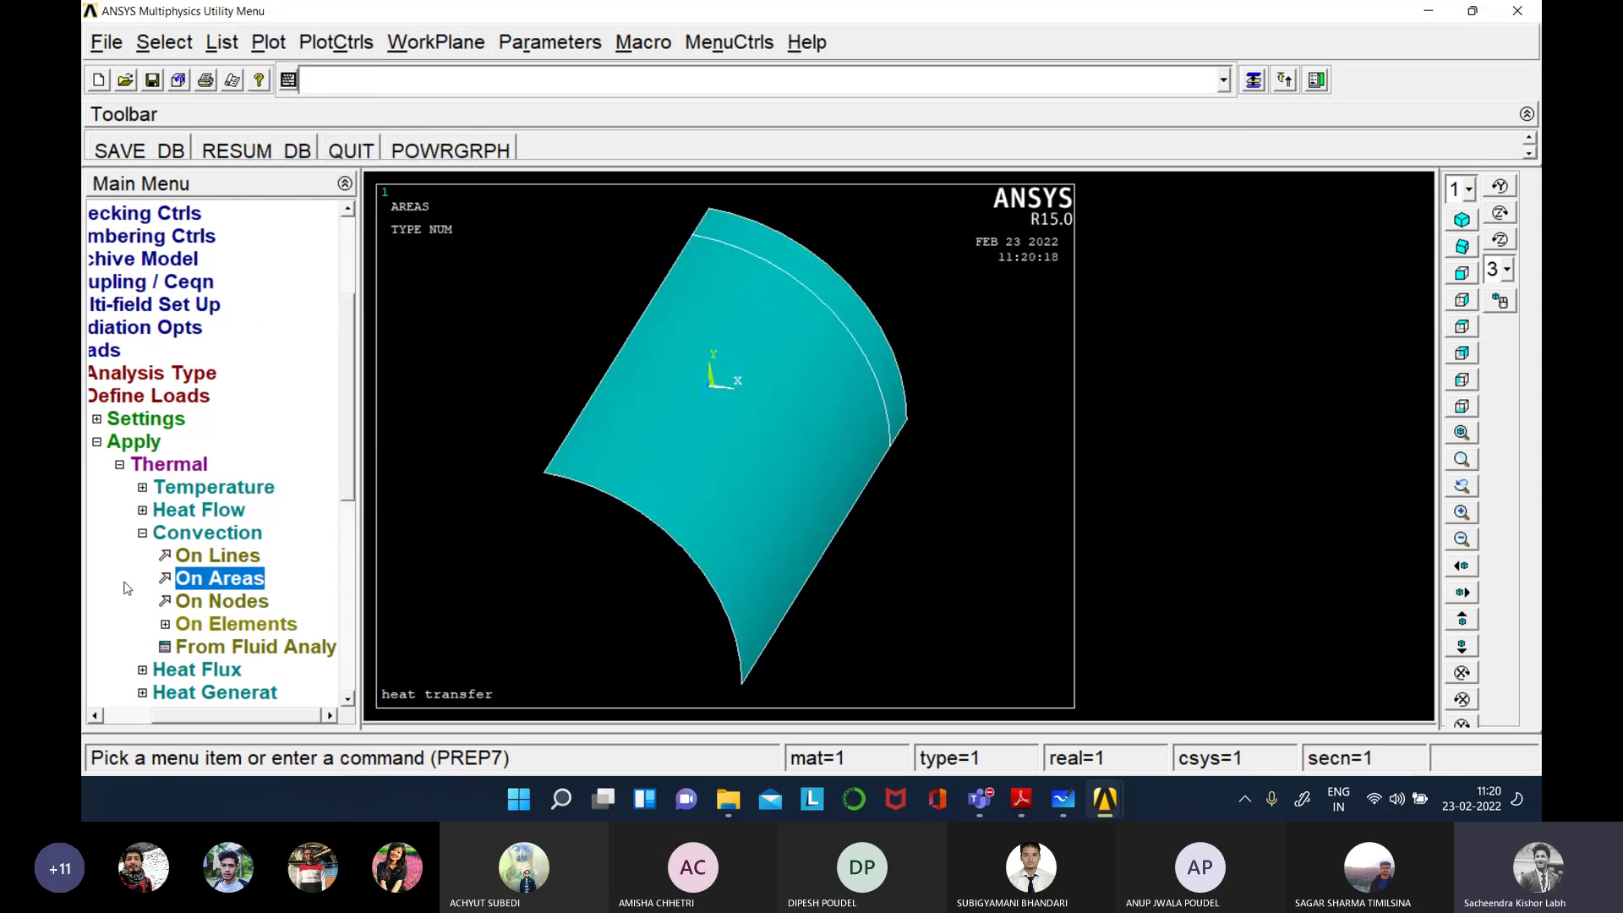
pyautogui.click(201, 580)
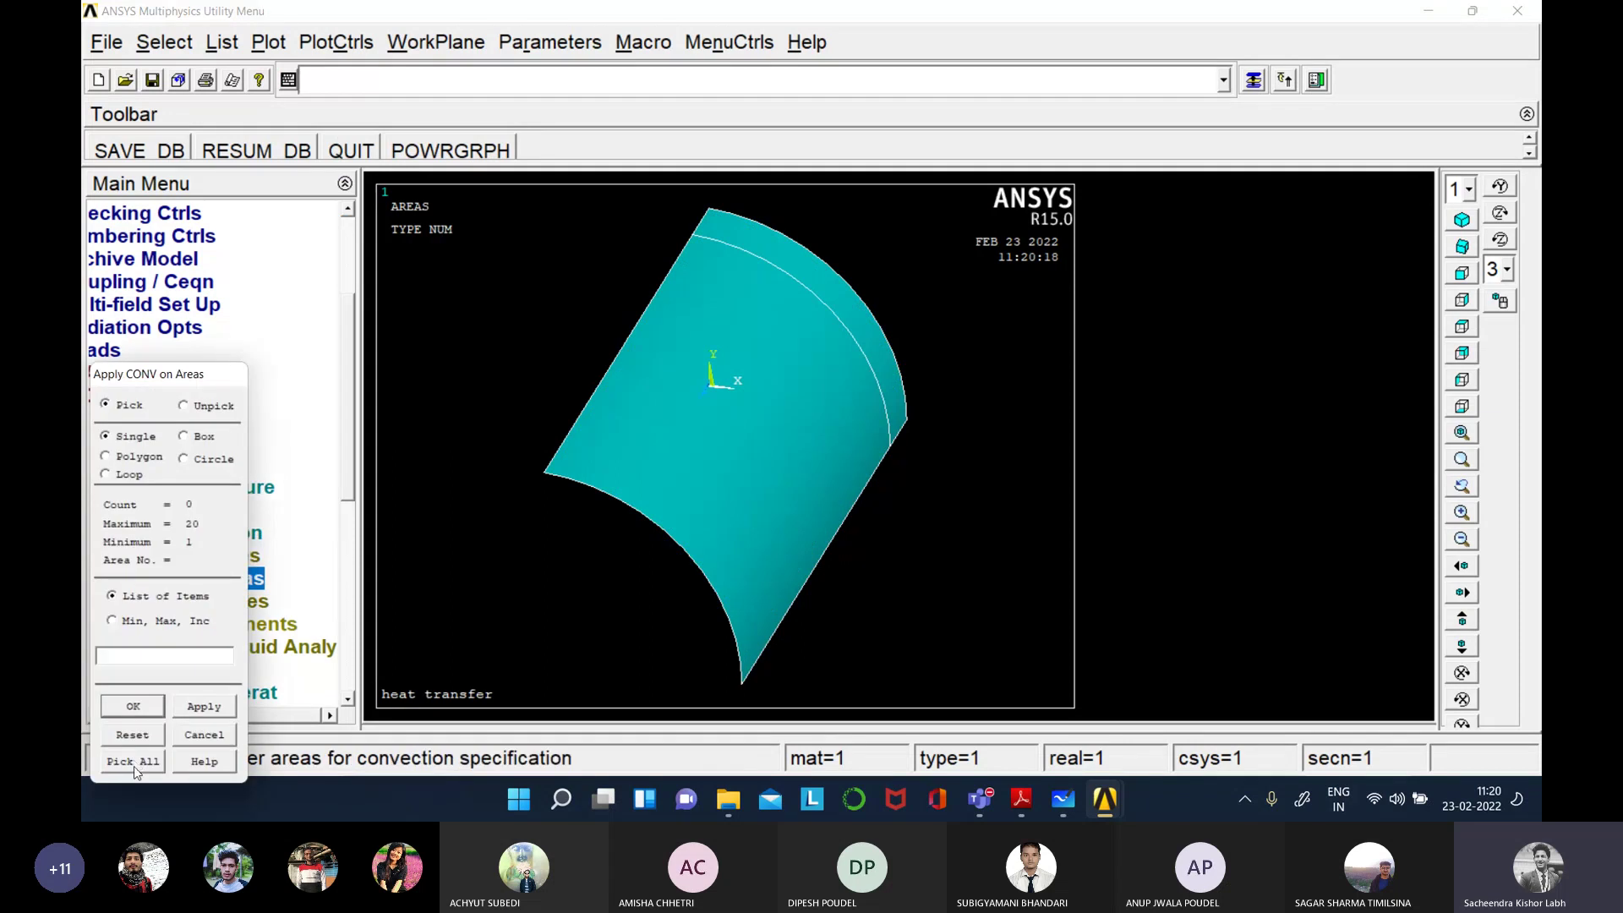
pyautogui.moveTo(177, 375); pyautogui.dragTo(231, 283)
pyautogui.click(786, 471)
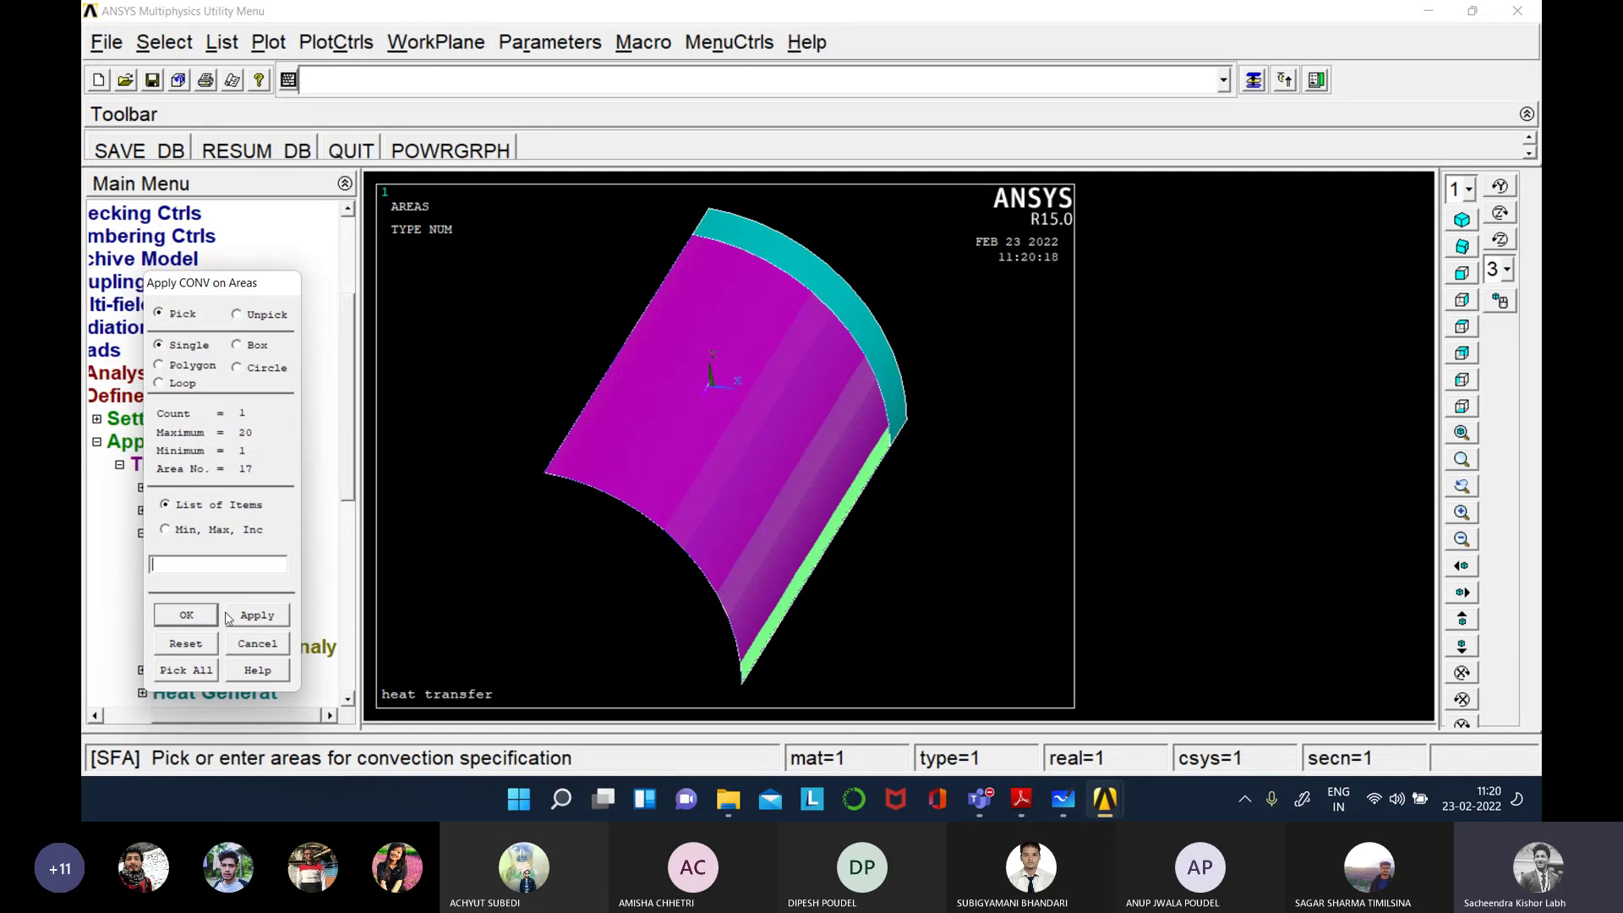
pyautogui.click(186, 615)
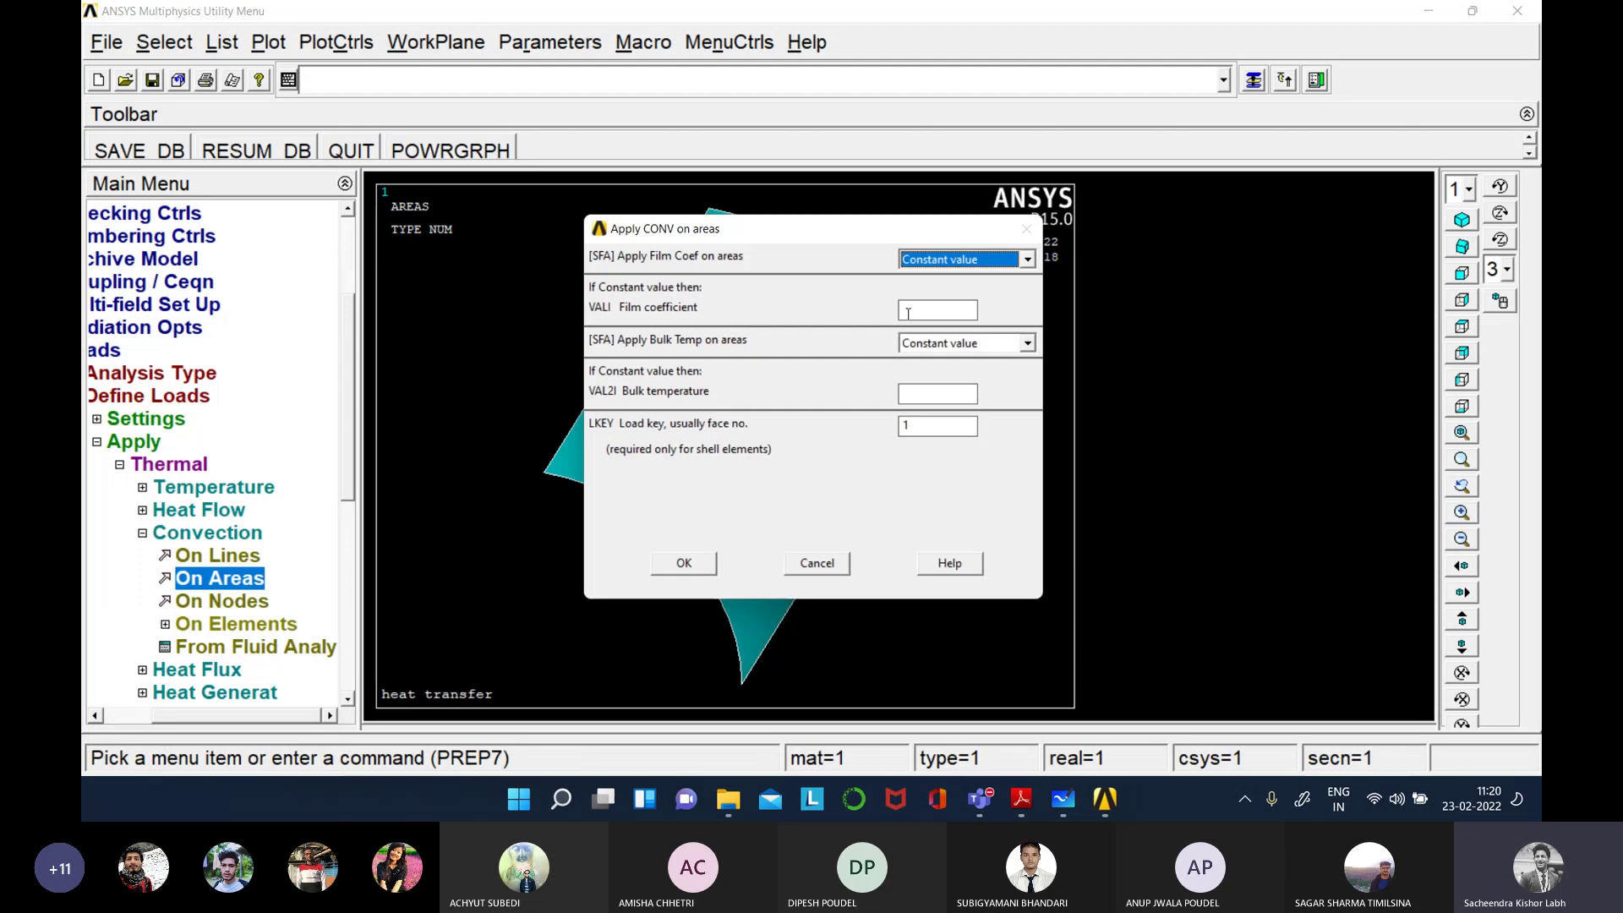
pyautogui.write('20')
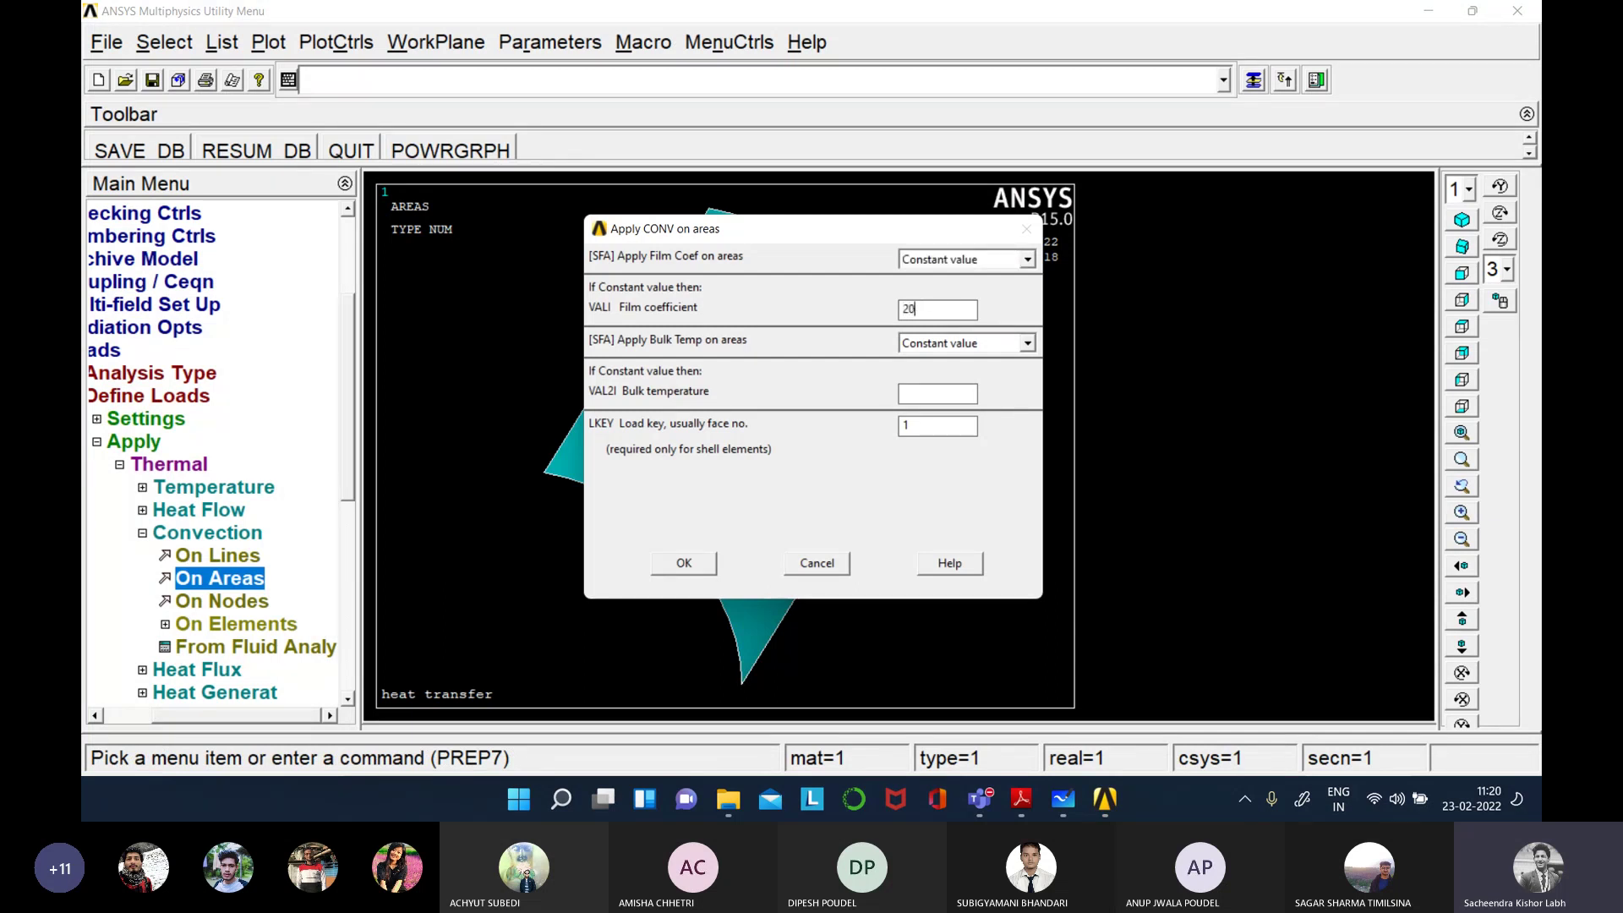
pyautogui.click(933, 396)
pyautogui.write('25')
pyautogui.click(681, 568)
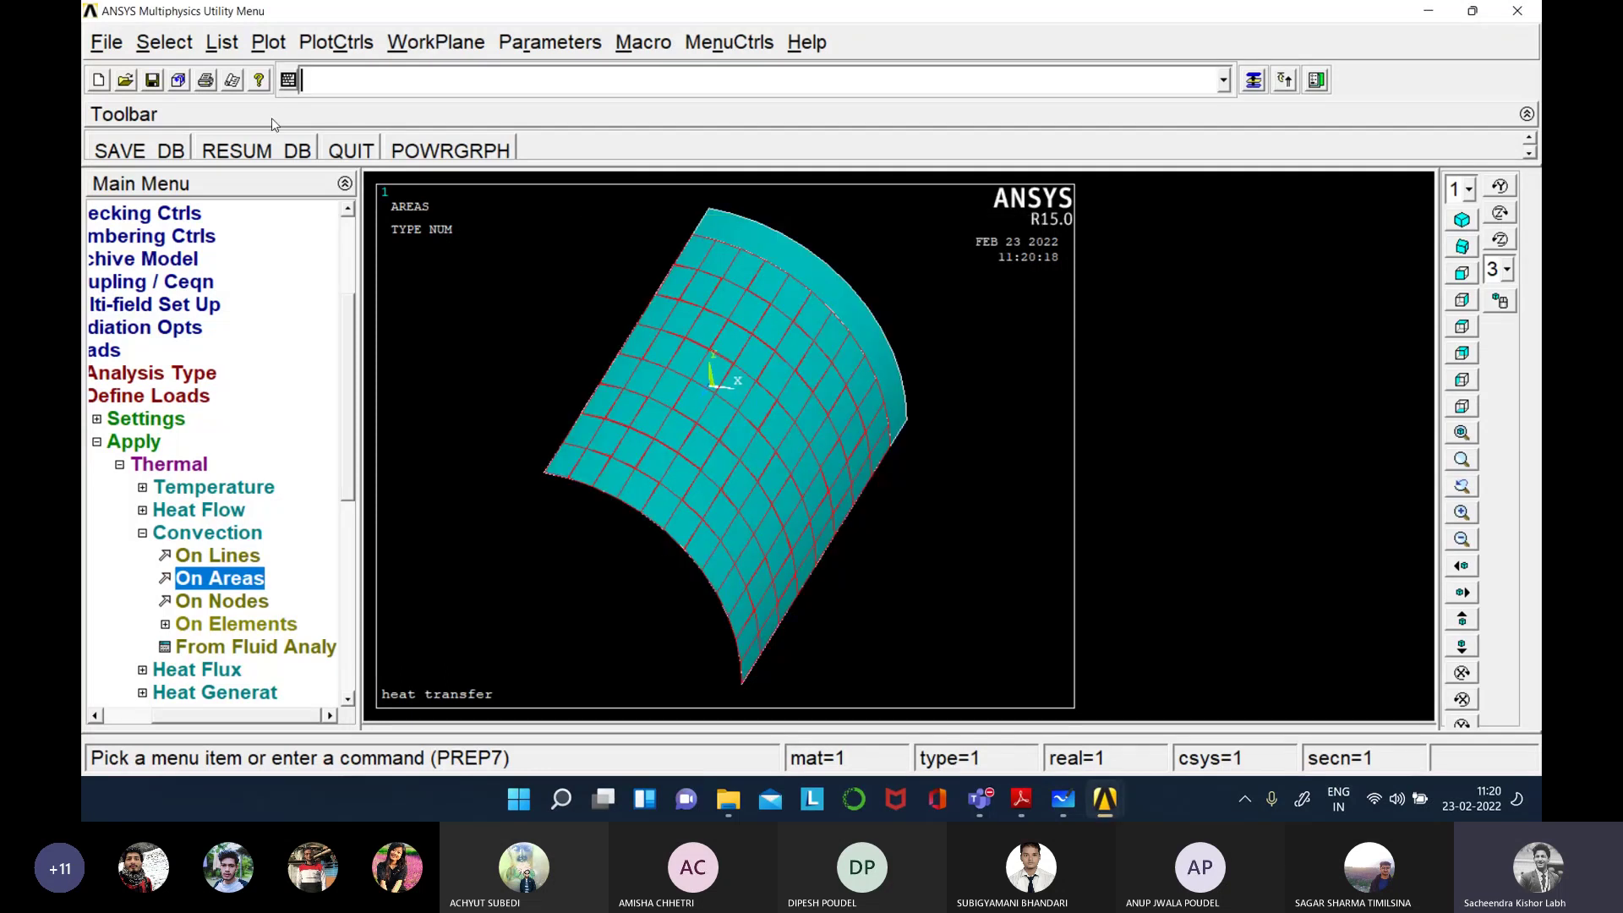
# - Reselect everything in the model and plot the volumes
pyautogui.click(161, 44)
pyautogui.click(188, 191)
pyautogui.click(259, 45)
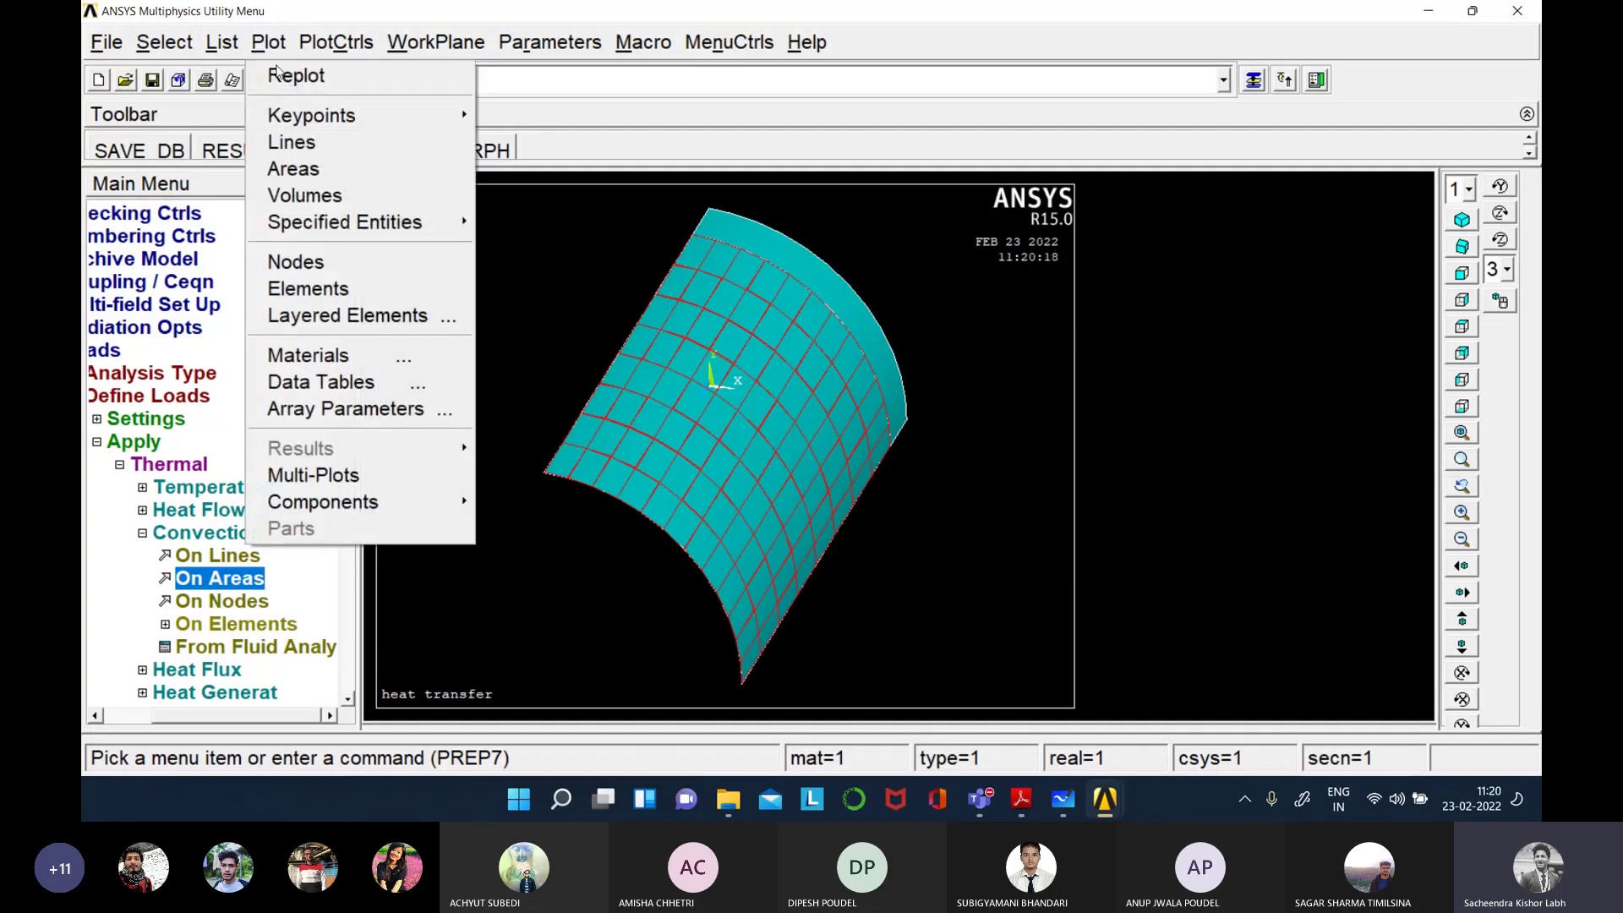
pyautogui.click(287, 195)
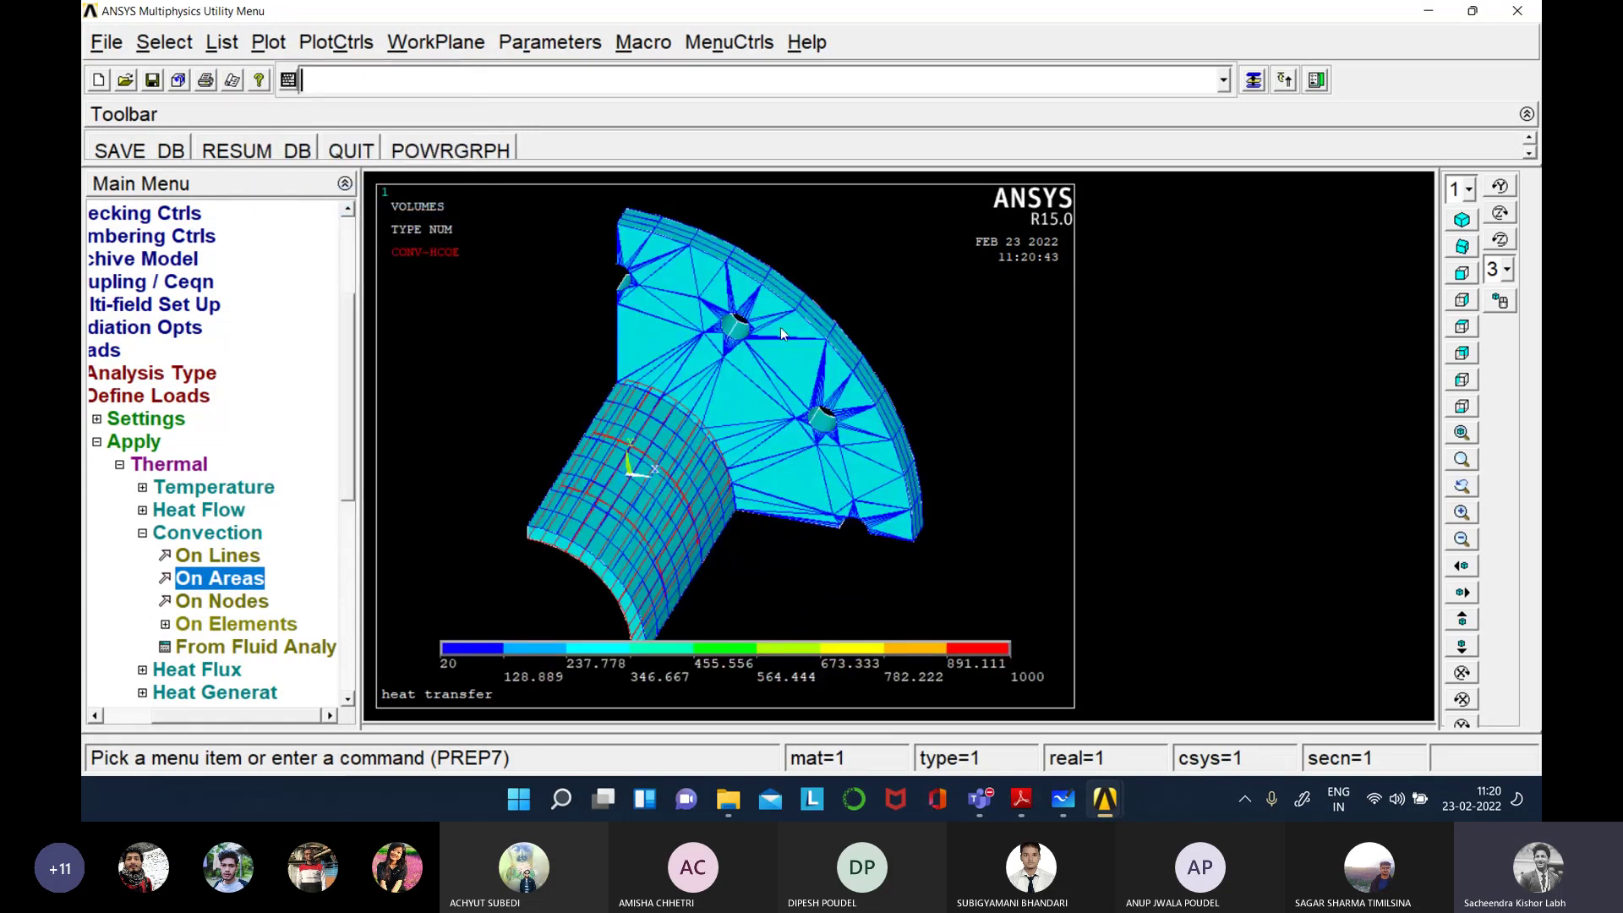
# - Leave the preprocessor load settings and open the Solve options of the Solution processor
pyautogui.click(119, 467)
pyautogui.click(116, 434)
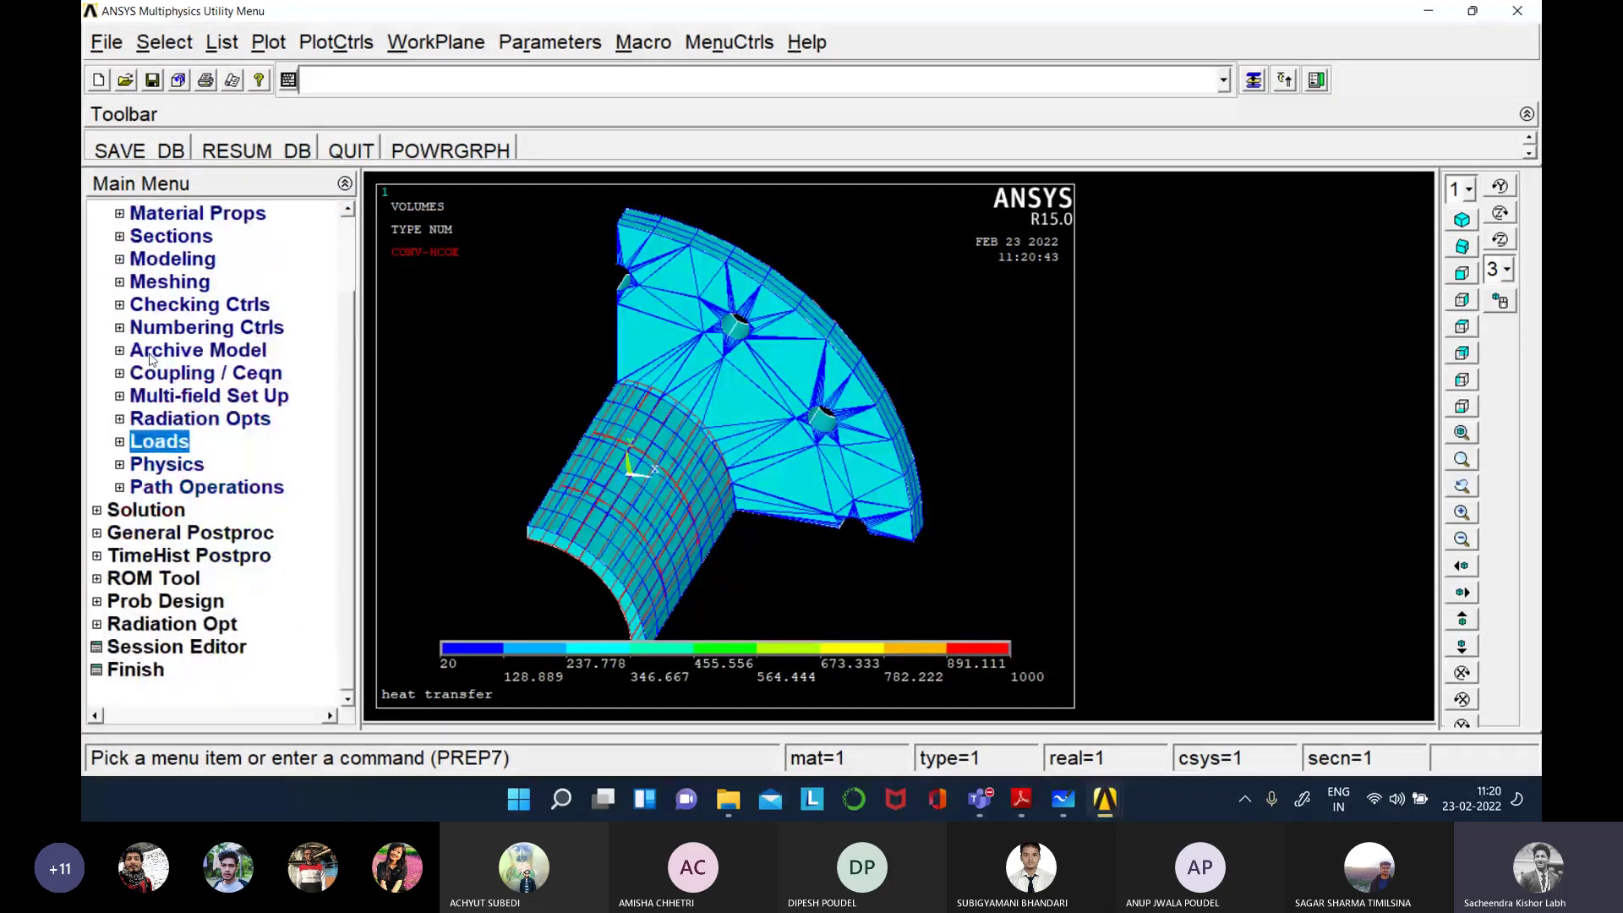
pyautogui.click(109, 514)
pyautogui.click(174, 421)
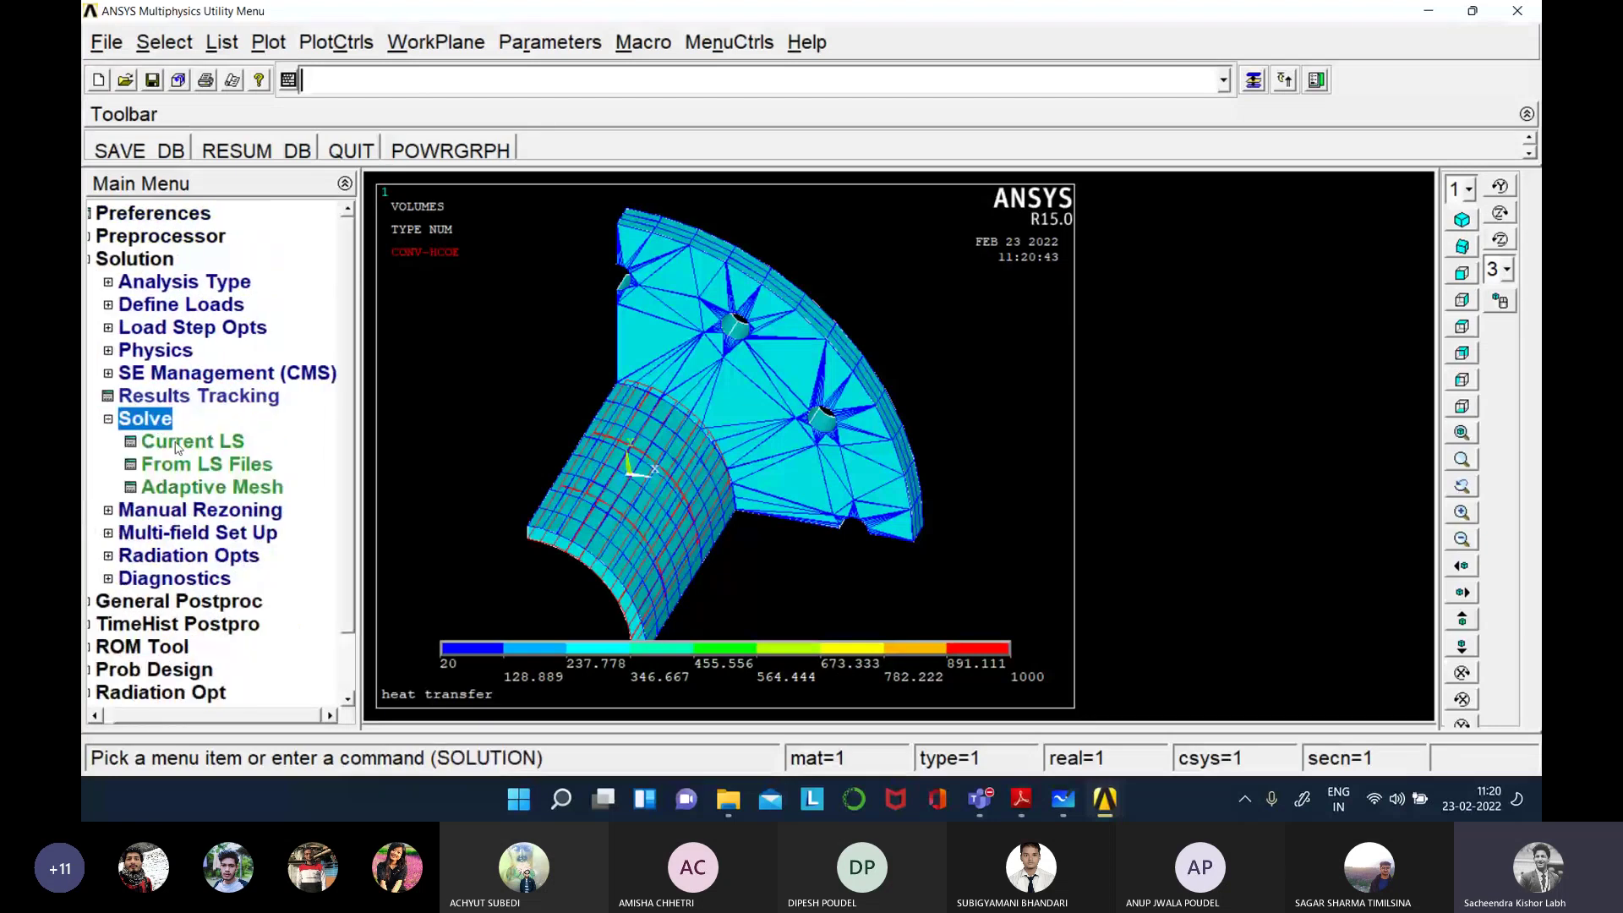
pyautogui.click(179, 442)
pyautogui.click(987, 304)
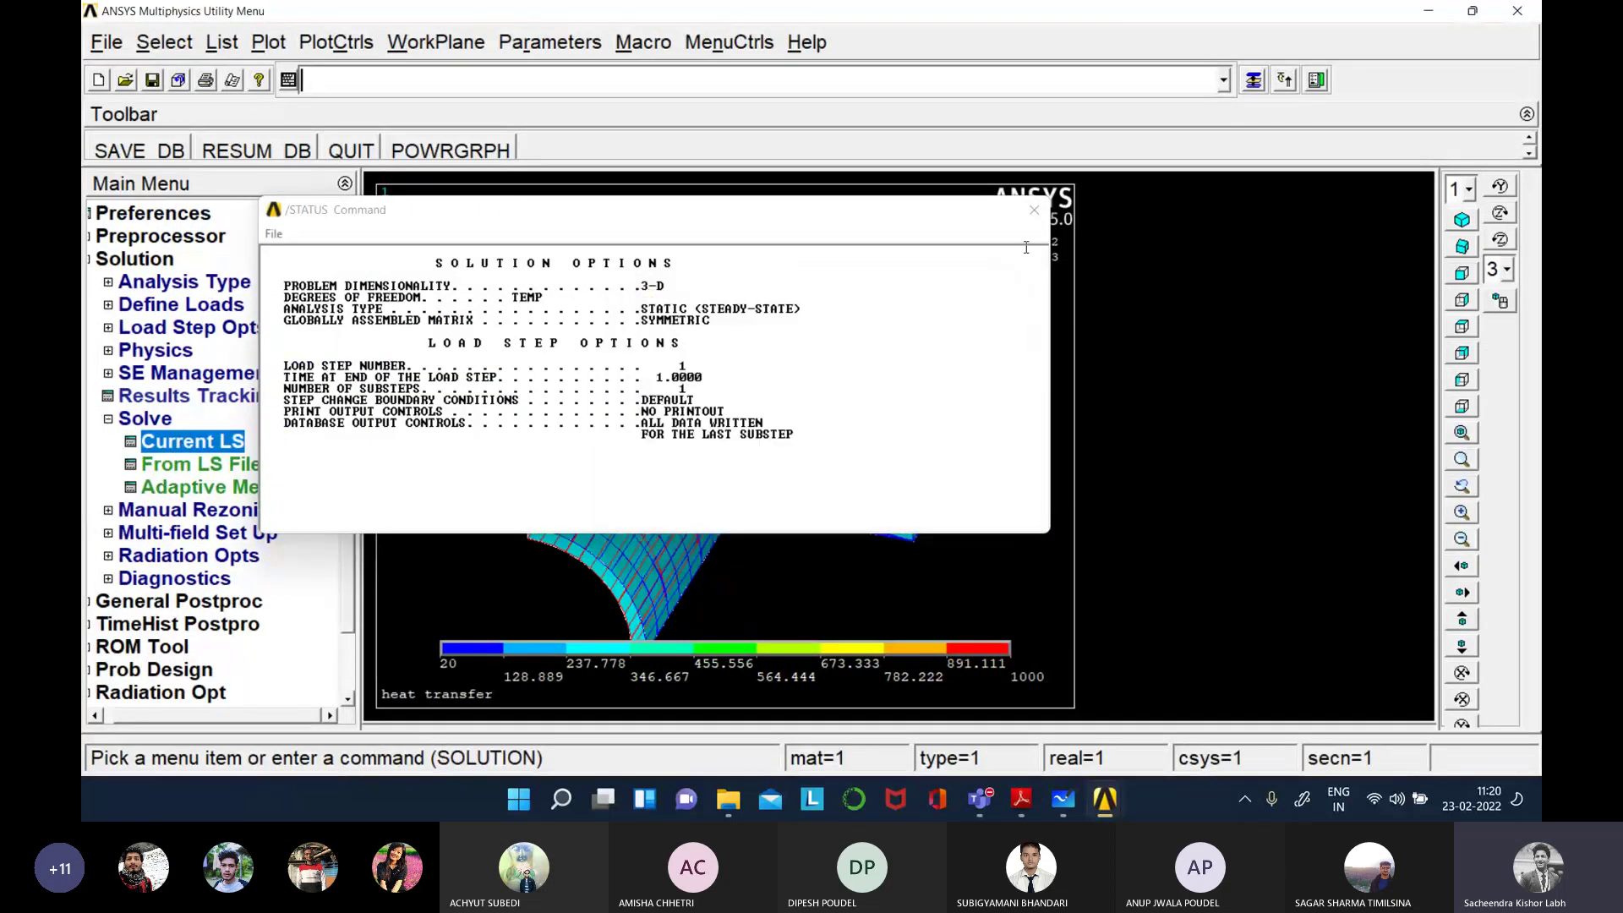
pyautogui.click(1033, 211)
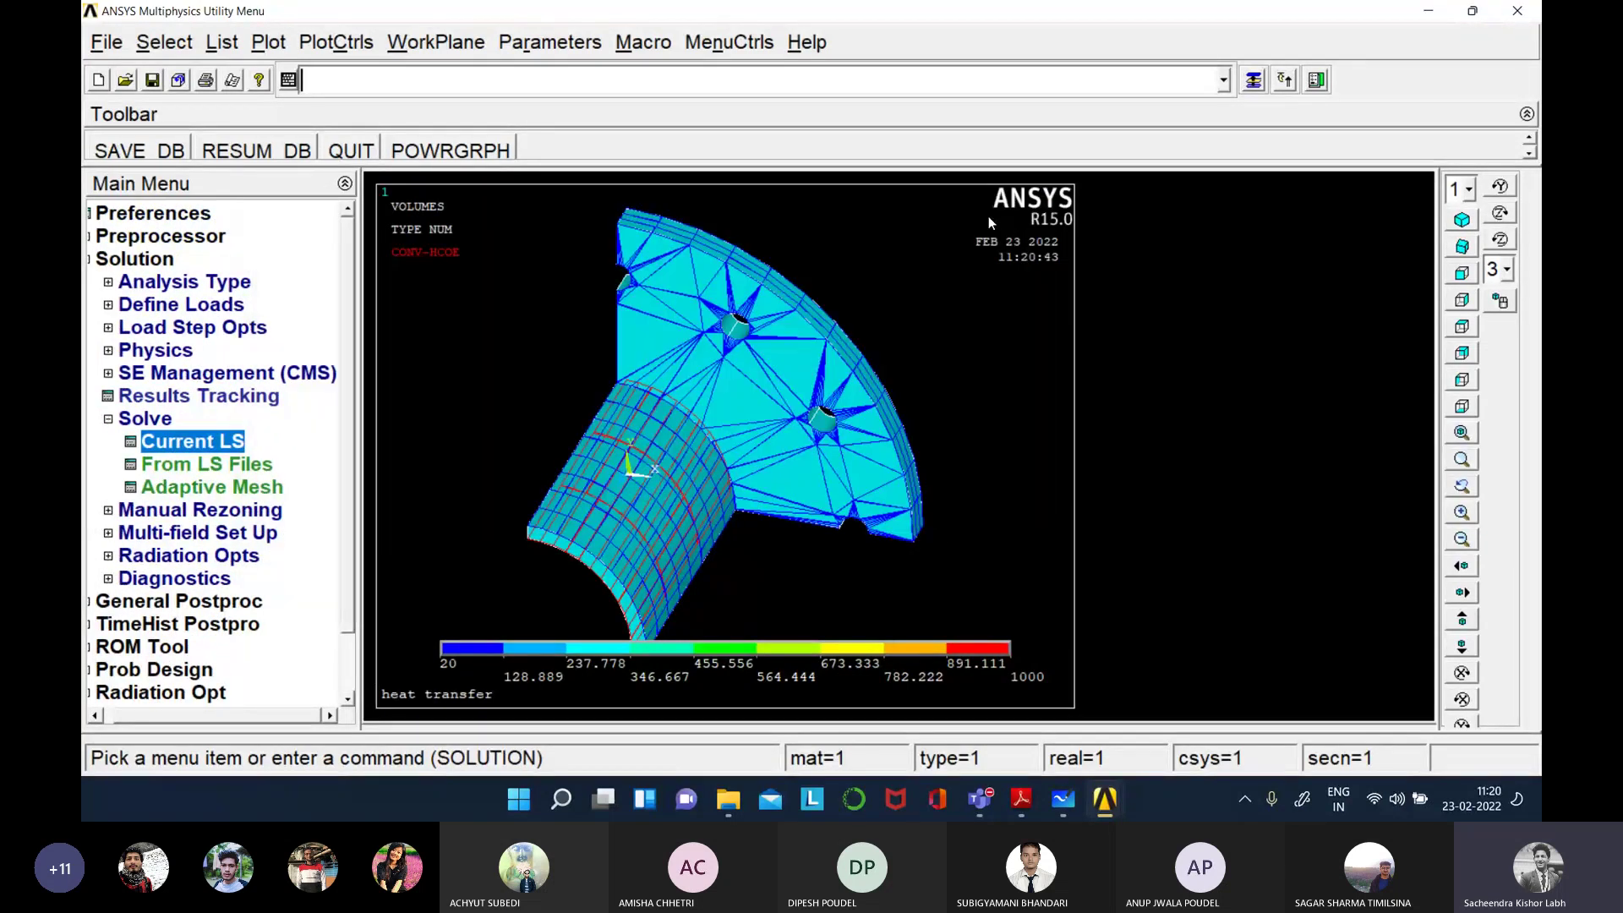
# - Save the database and solve the current load step, letting the solve run despite the model check warning
pyautogui.click(132, 153)
pyautogui.click(210, 443)
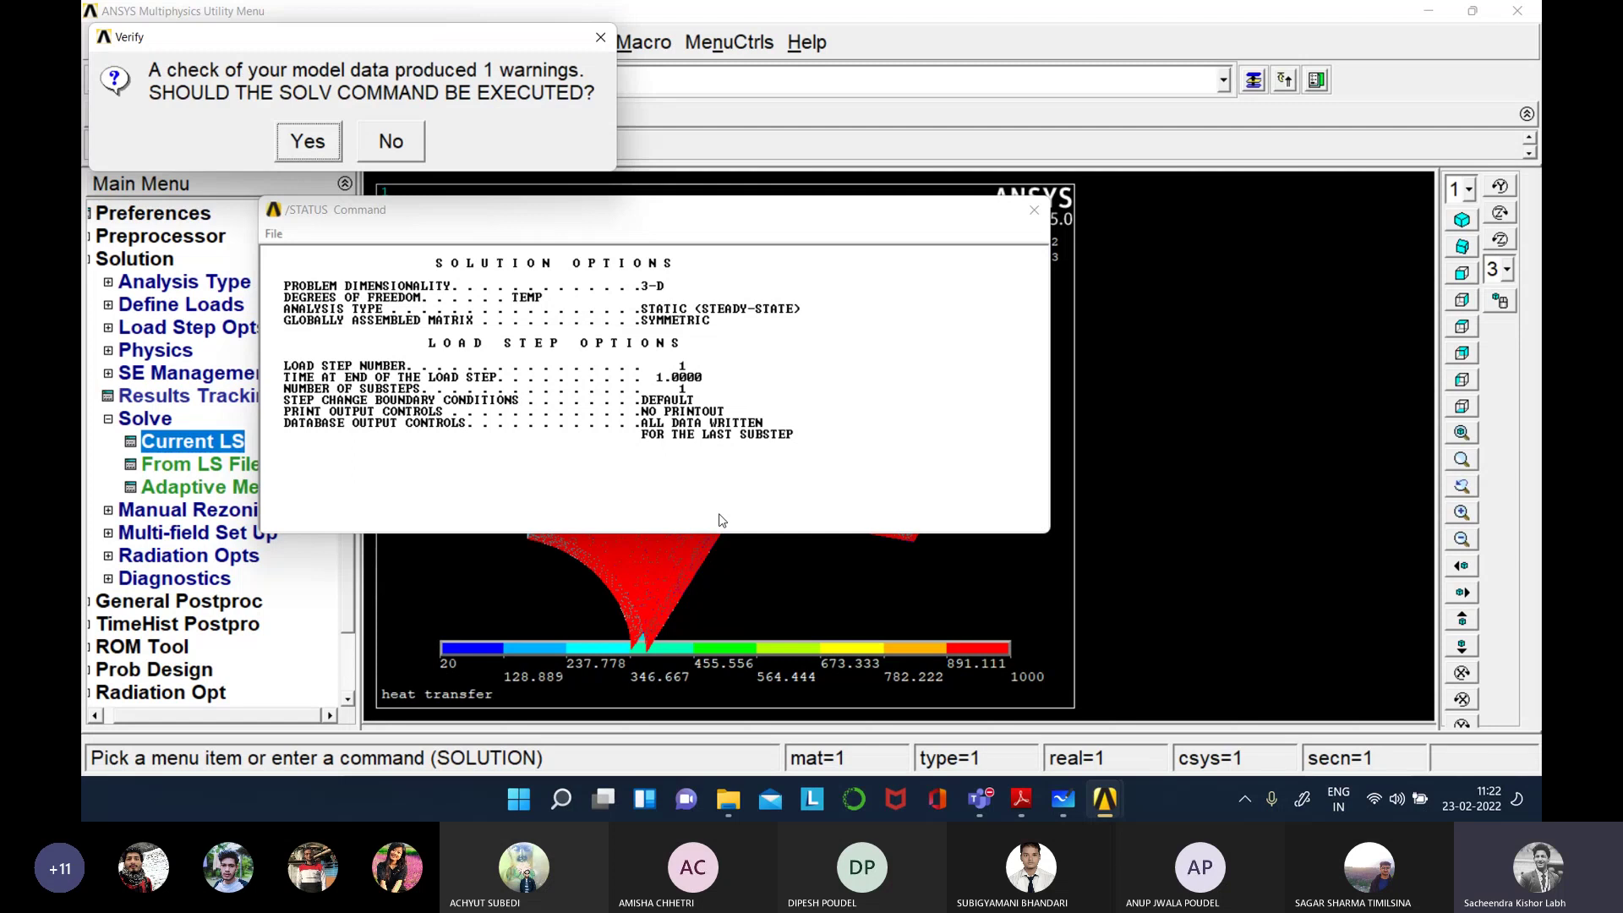
pyautogui.click(309, 142)
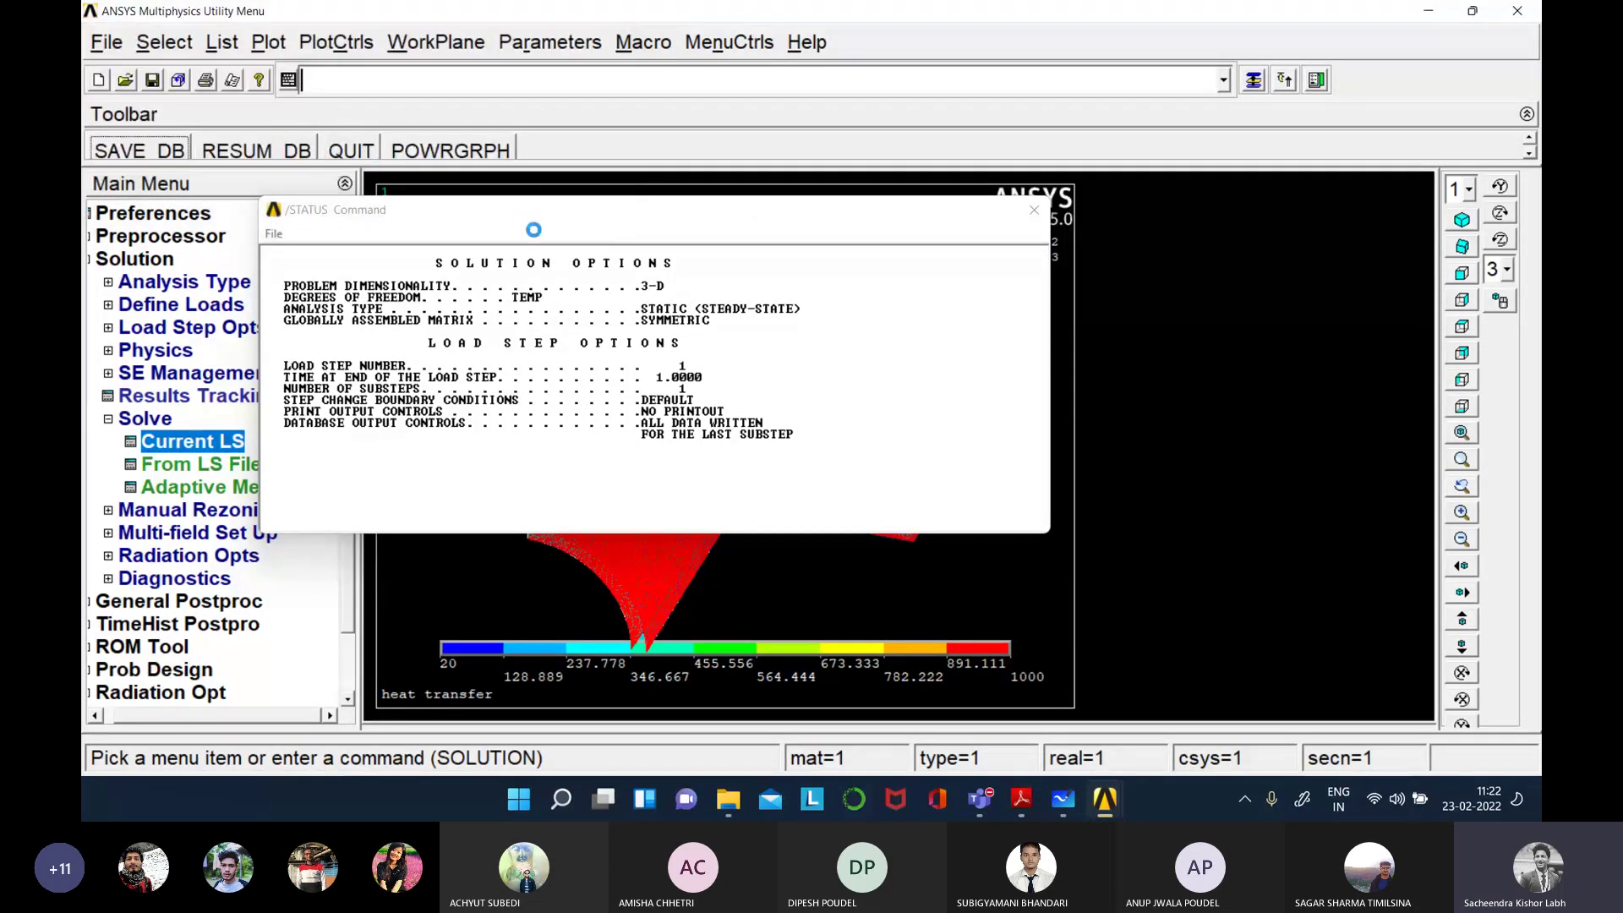
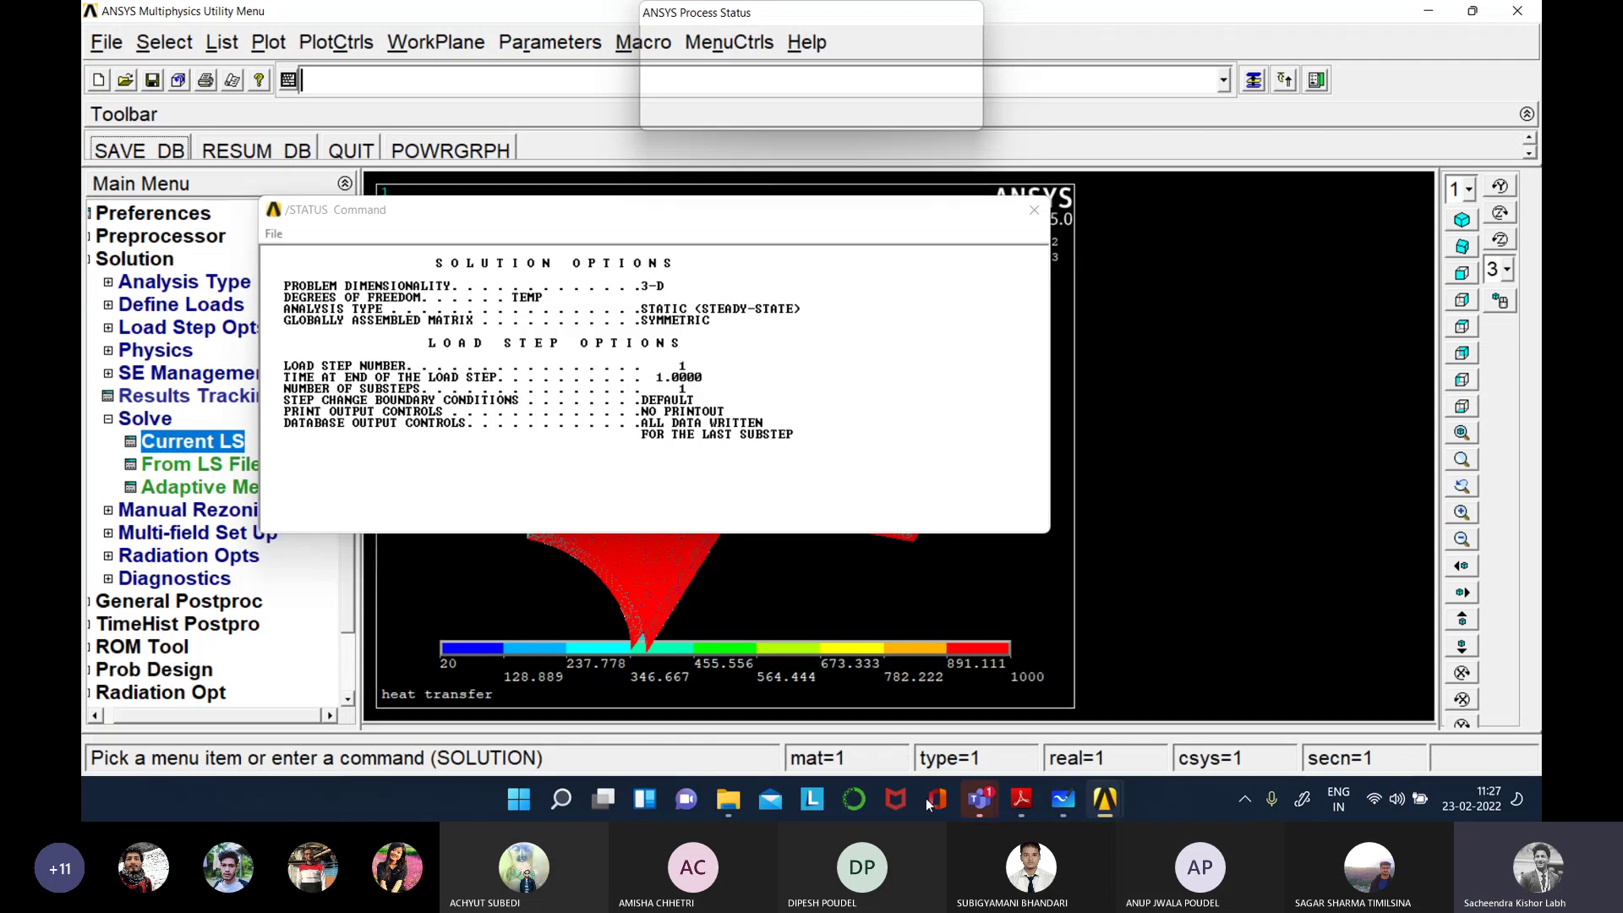
# - Switch to the FEM Lab meeting in Microsoft Teams and view the first participant's temperature and thermal flux plots in the chat
pyautogui.moveTo(986, 805)
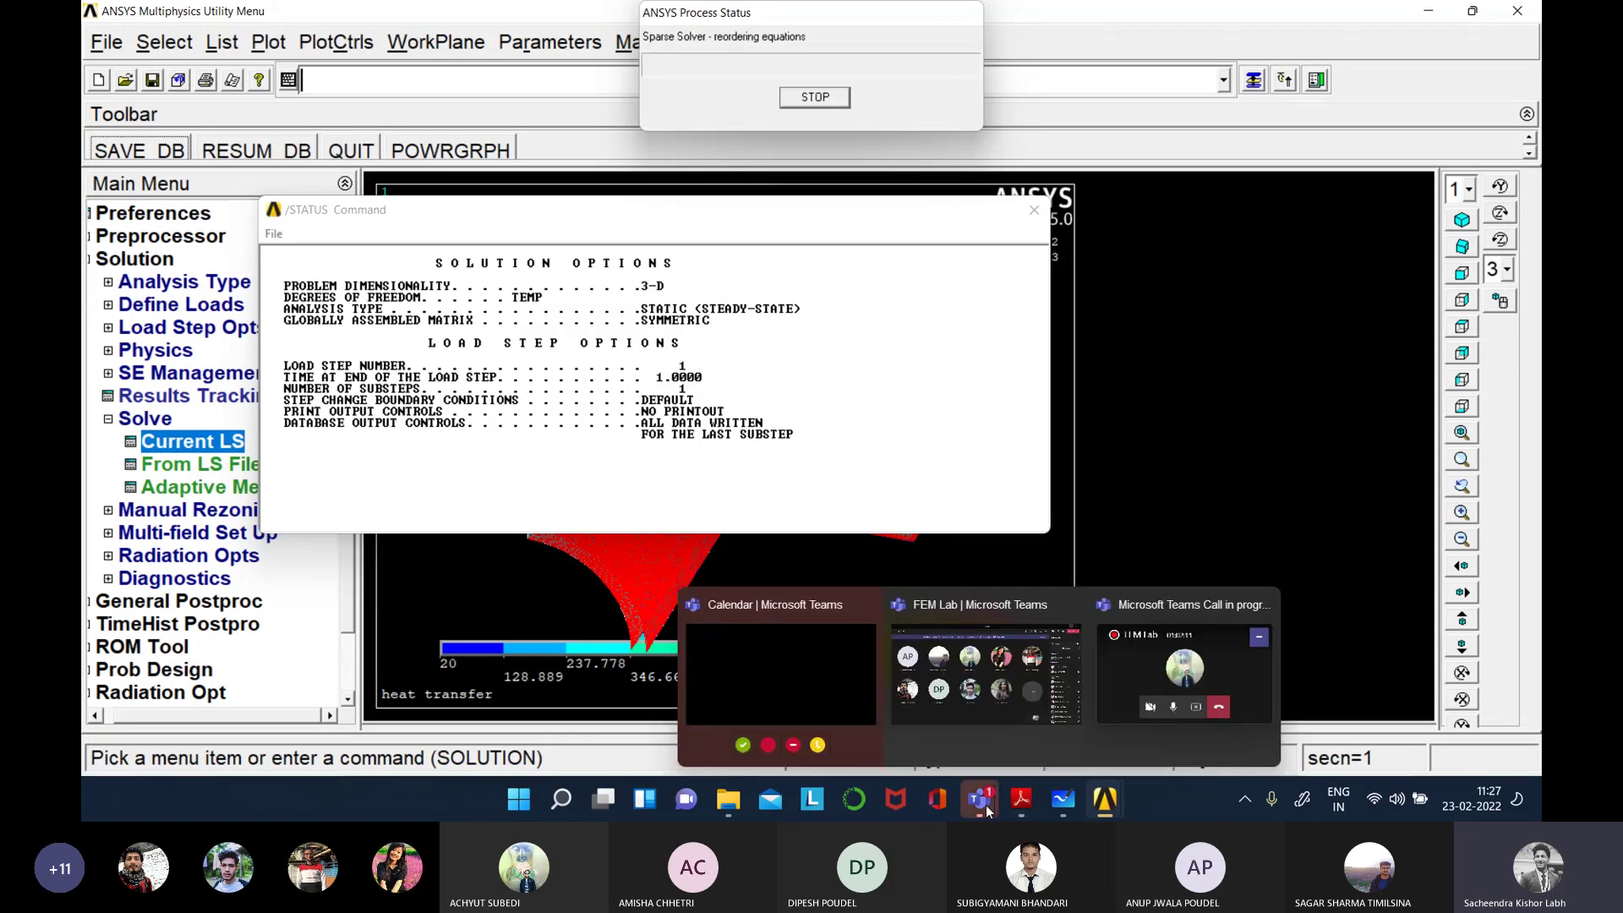
pyautogui.click(1007, 709)
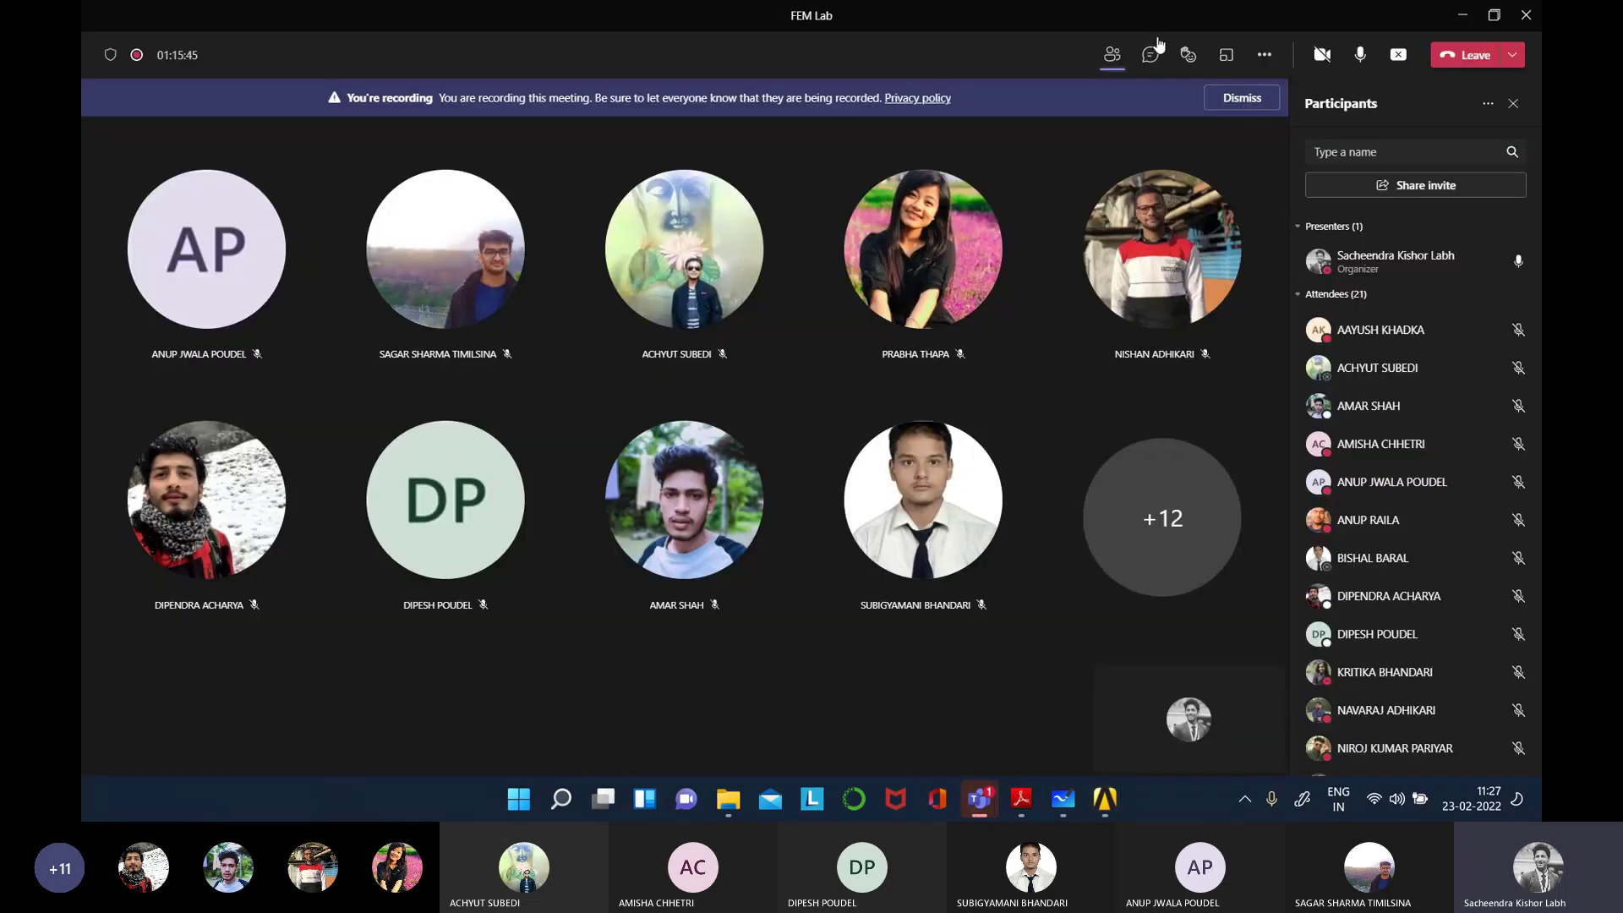
pyautogui.click(1154, 49)
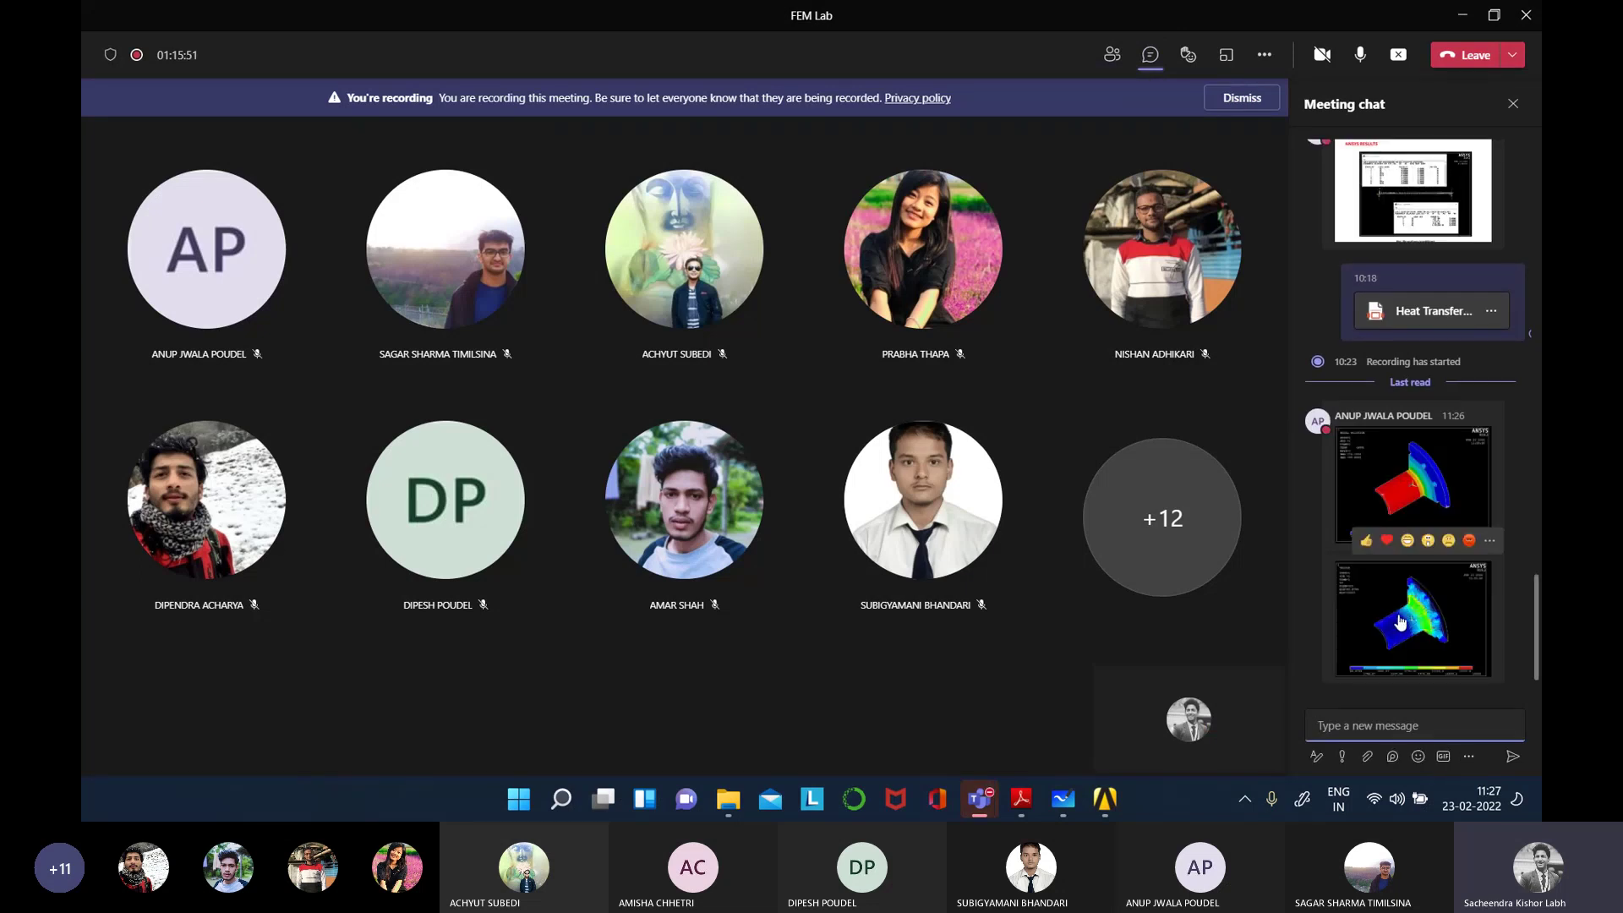
pyautogui.click(1436, 472)
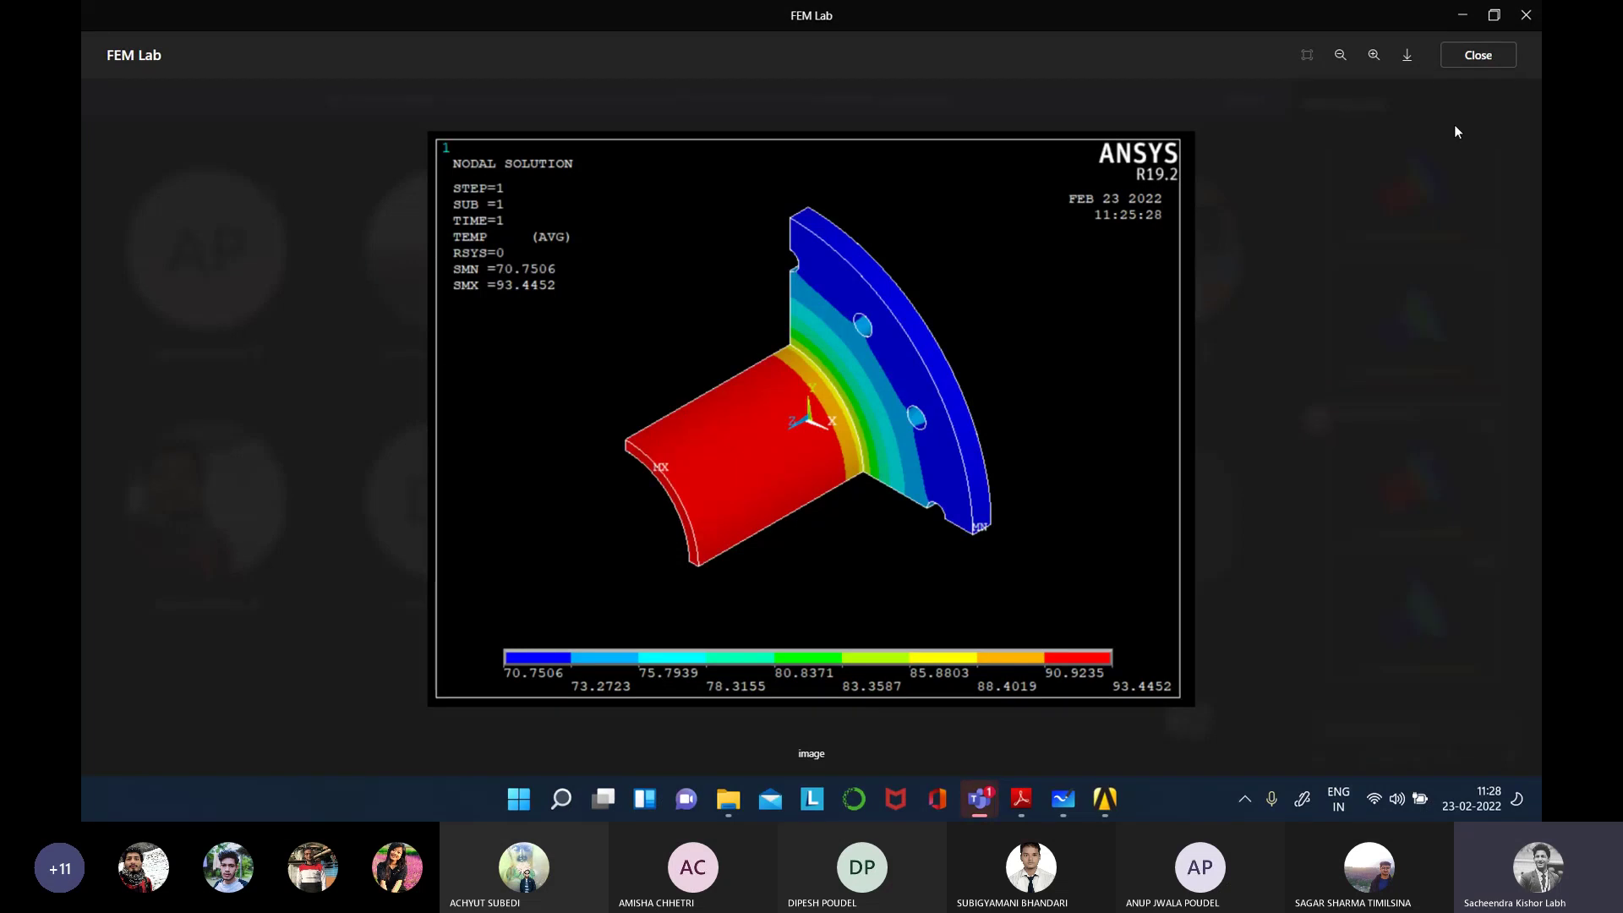
pyautogui.click(1468, 57)
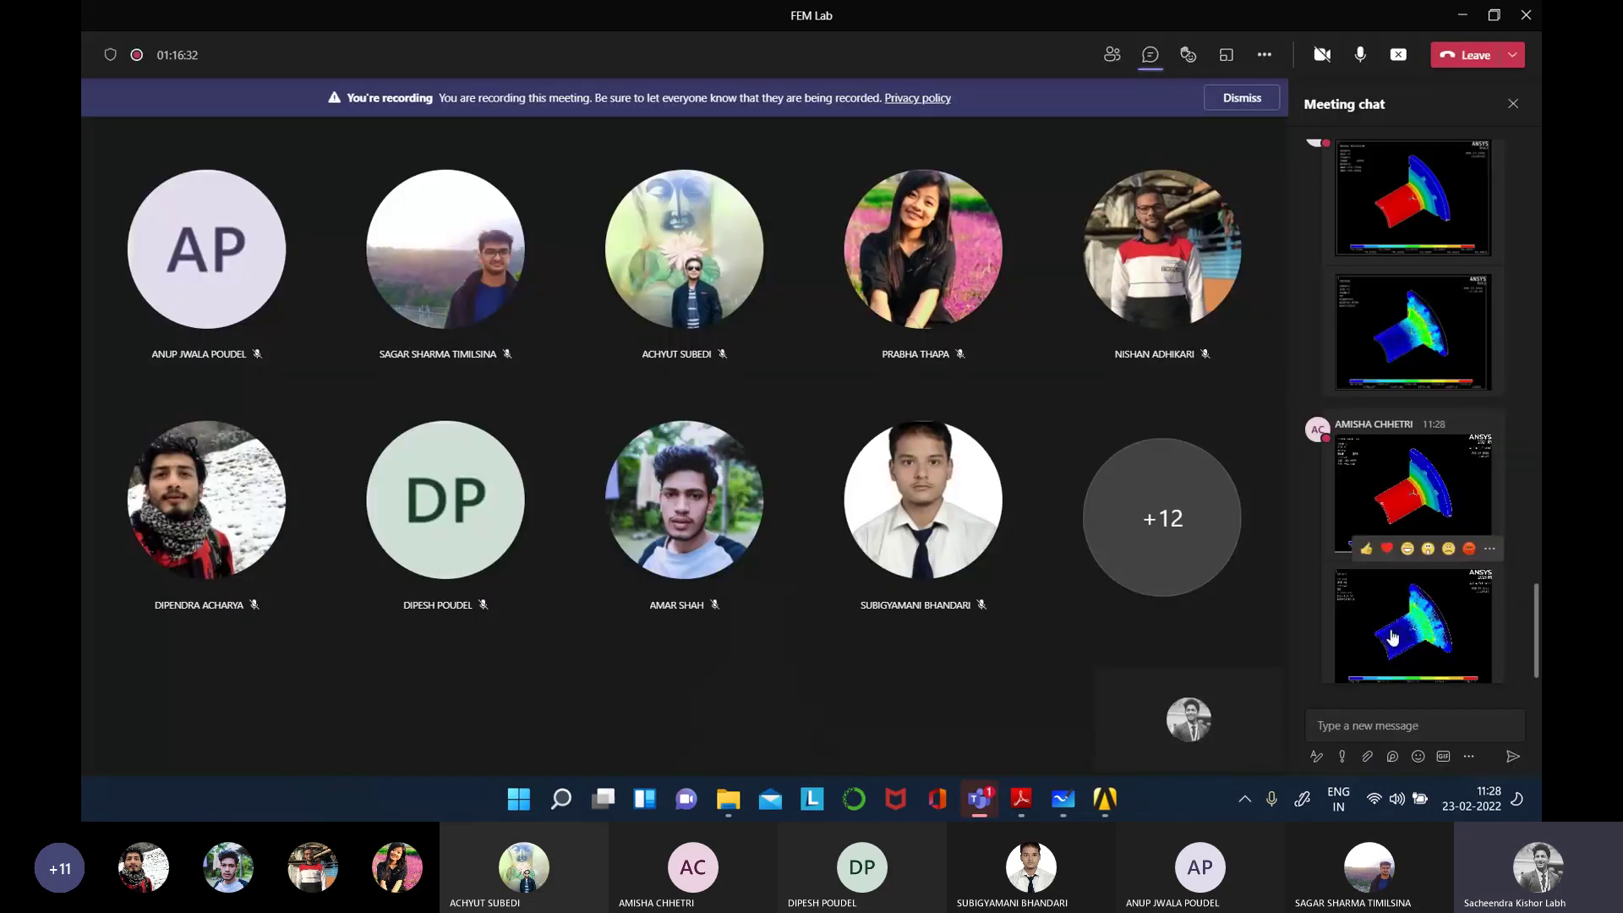
pyautogui.click(1420, 311)
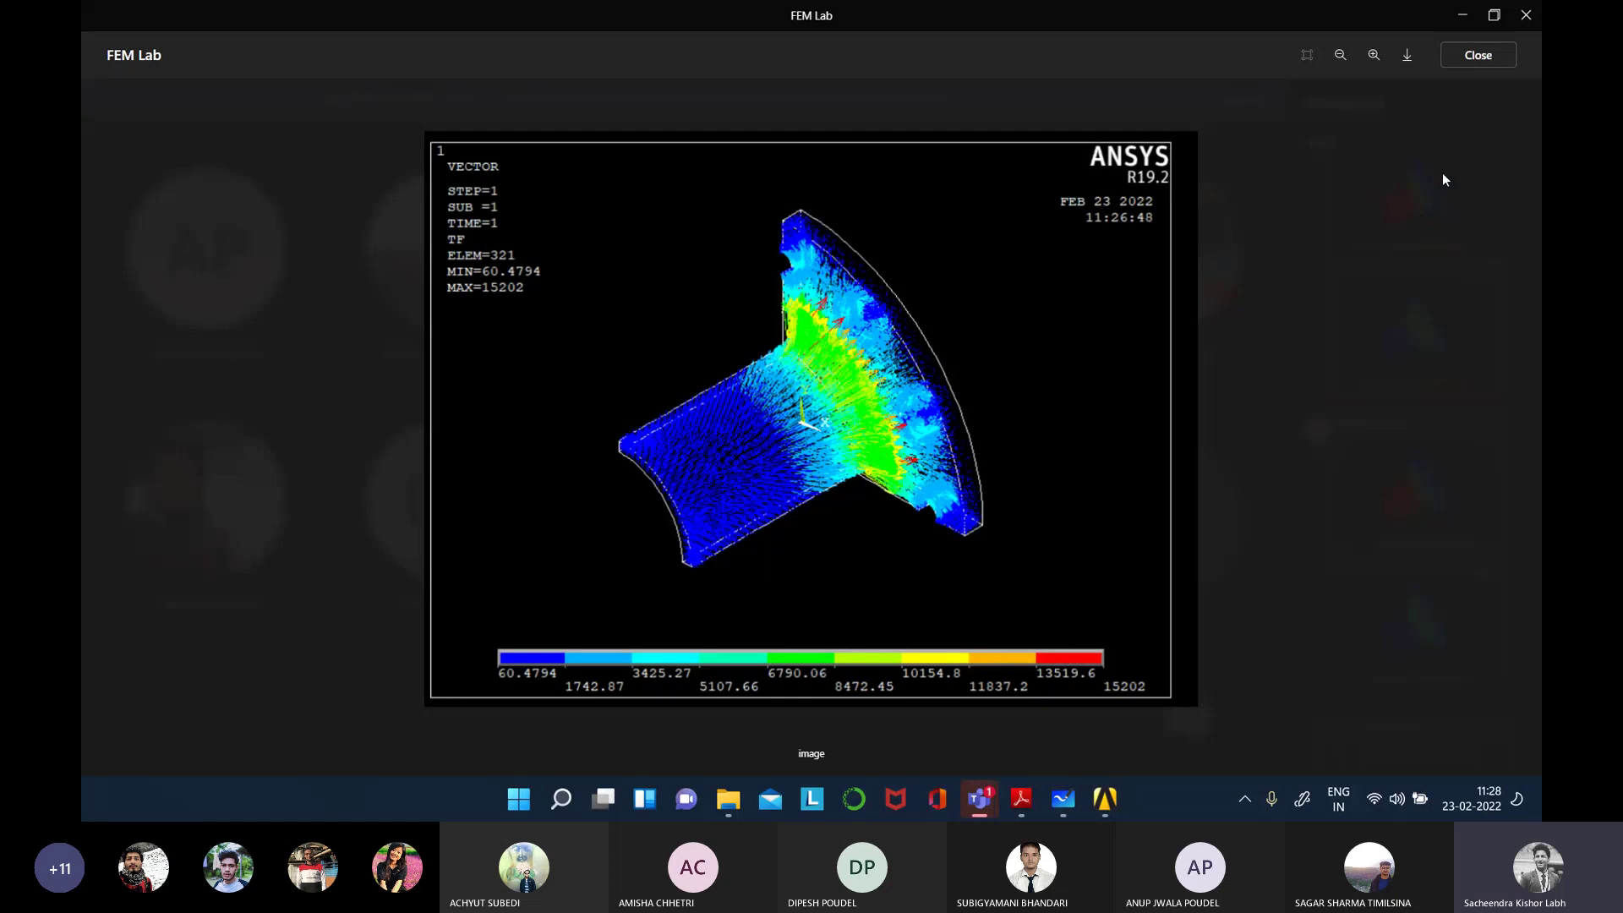
pyautogui.click(1493, 60)
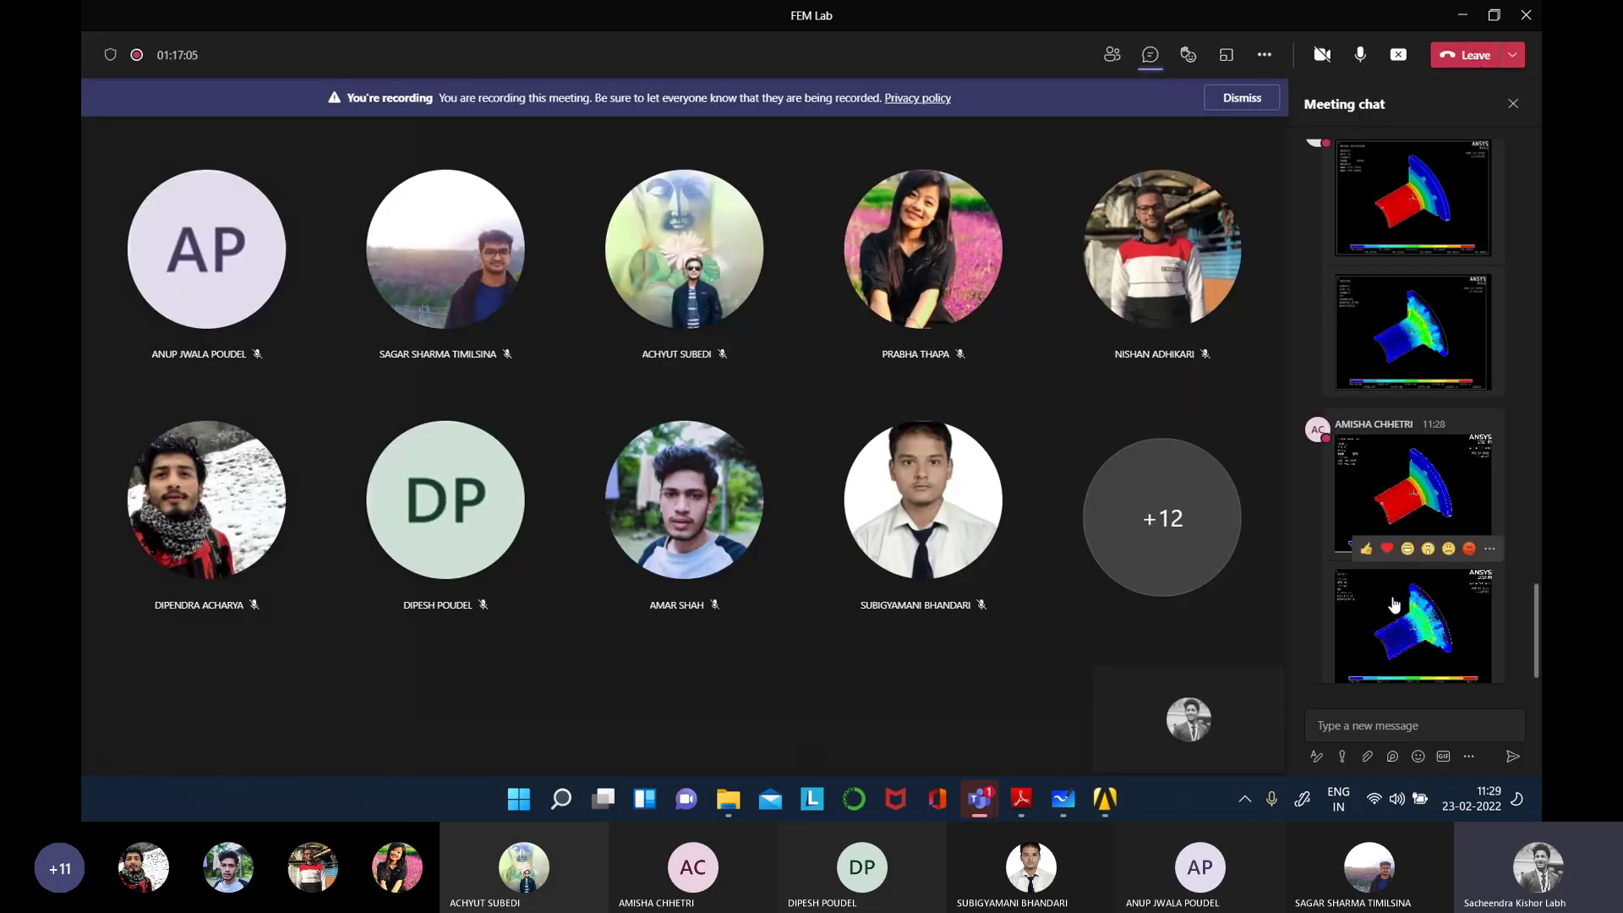
# - View the second participant's nodal temperature and thermal flux vector plots, and return to the running ANSYS solution
pyautogui.moveTo(1409, 538)
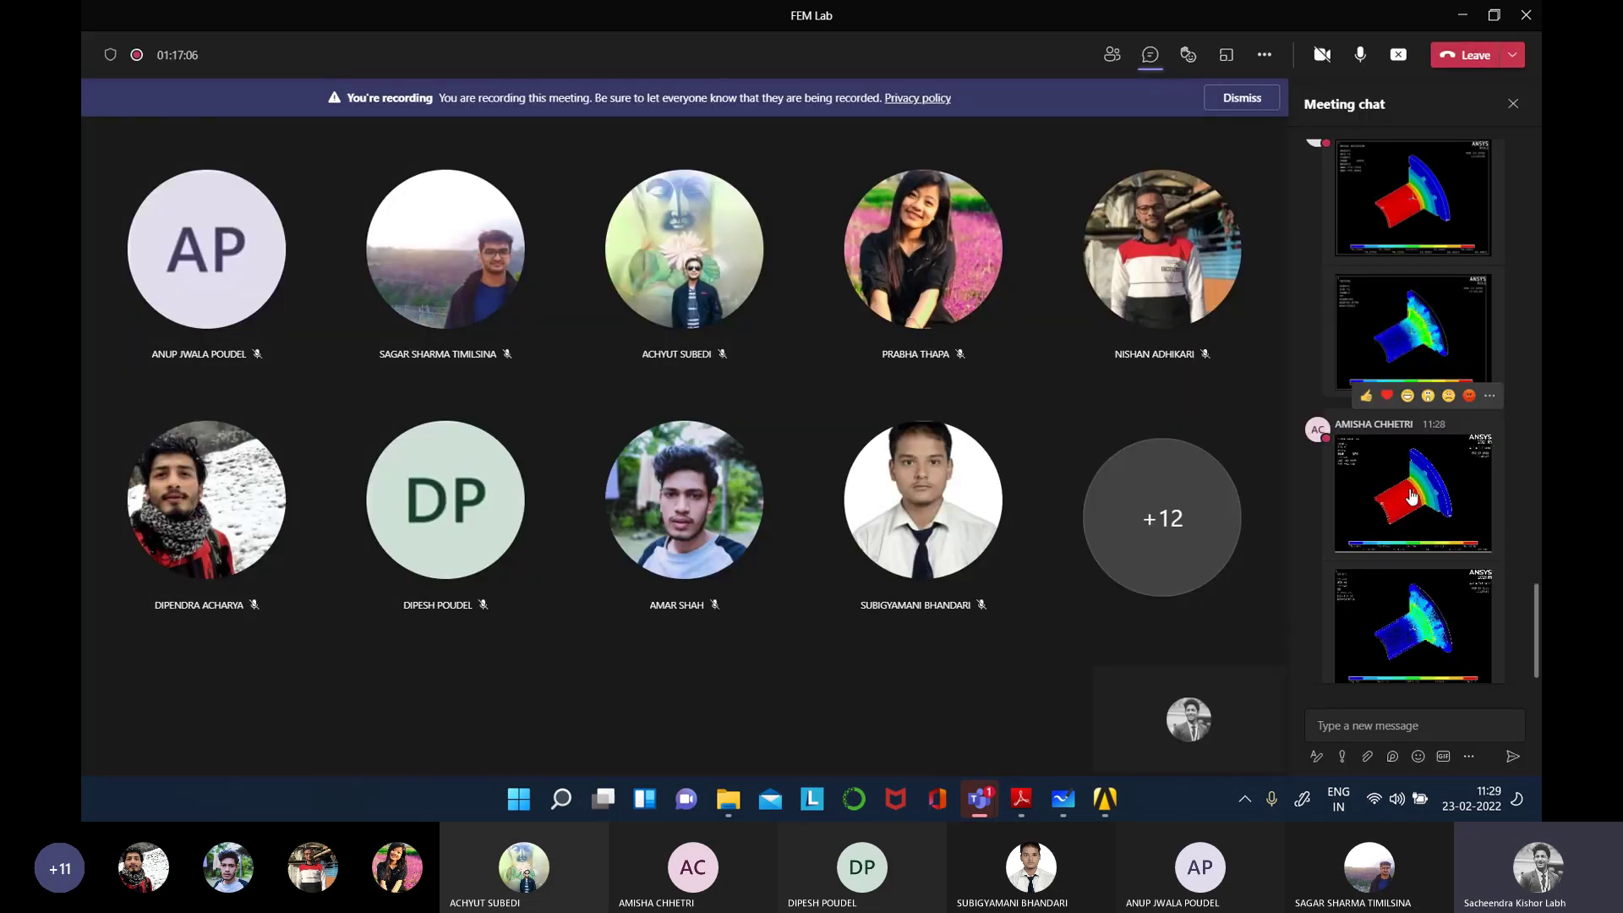
pyautogui.click(1409, 494)
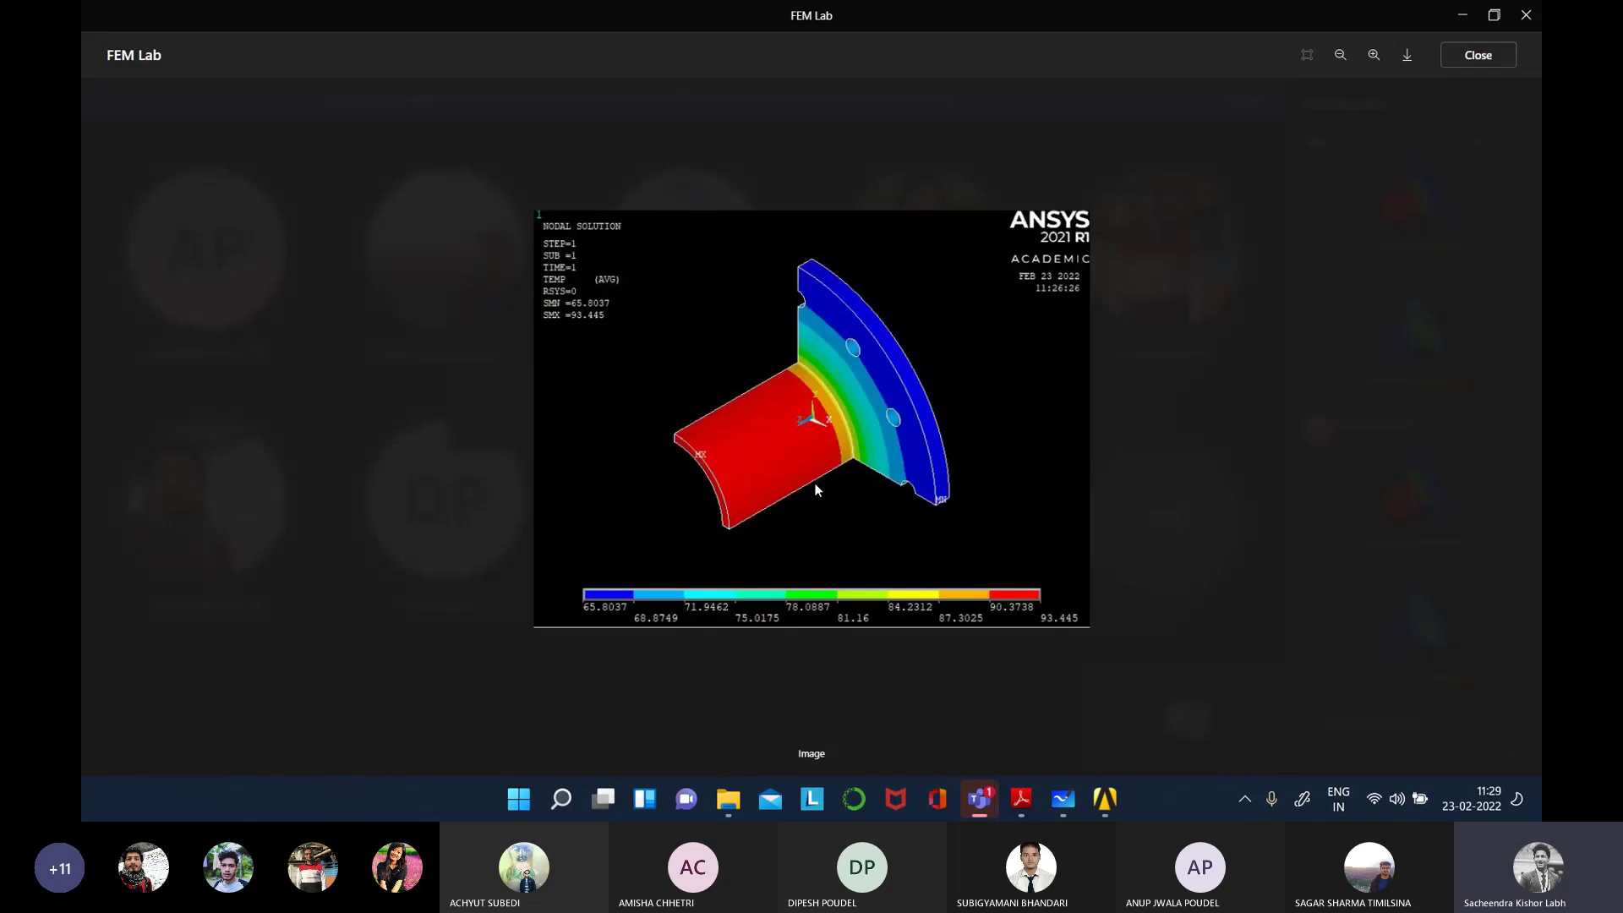
pyautogui.click(1494, 72)
pyautogui.click(1452, 260)
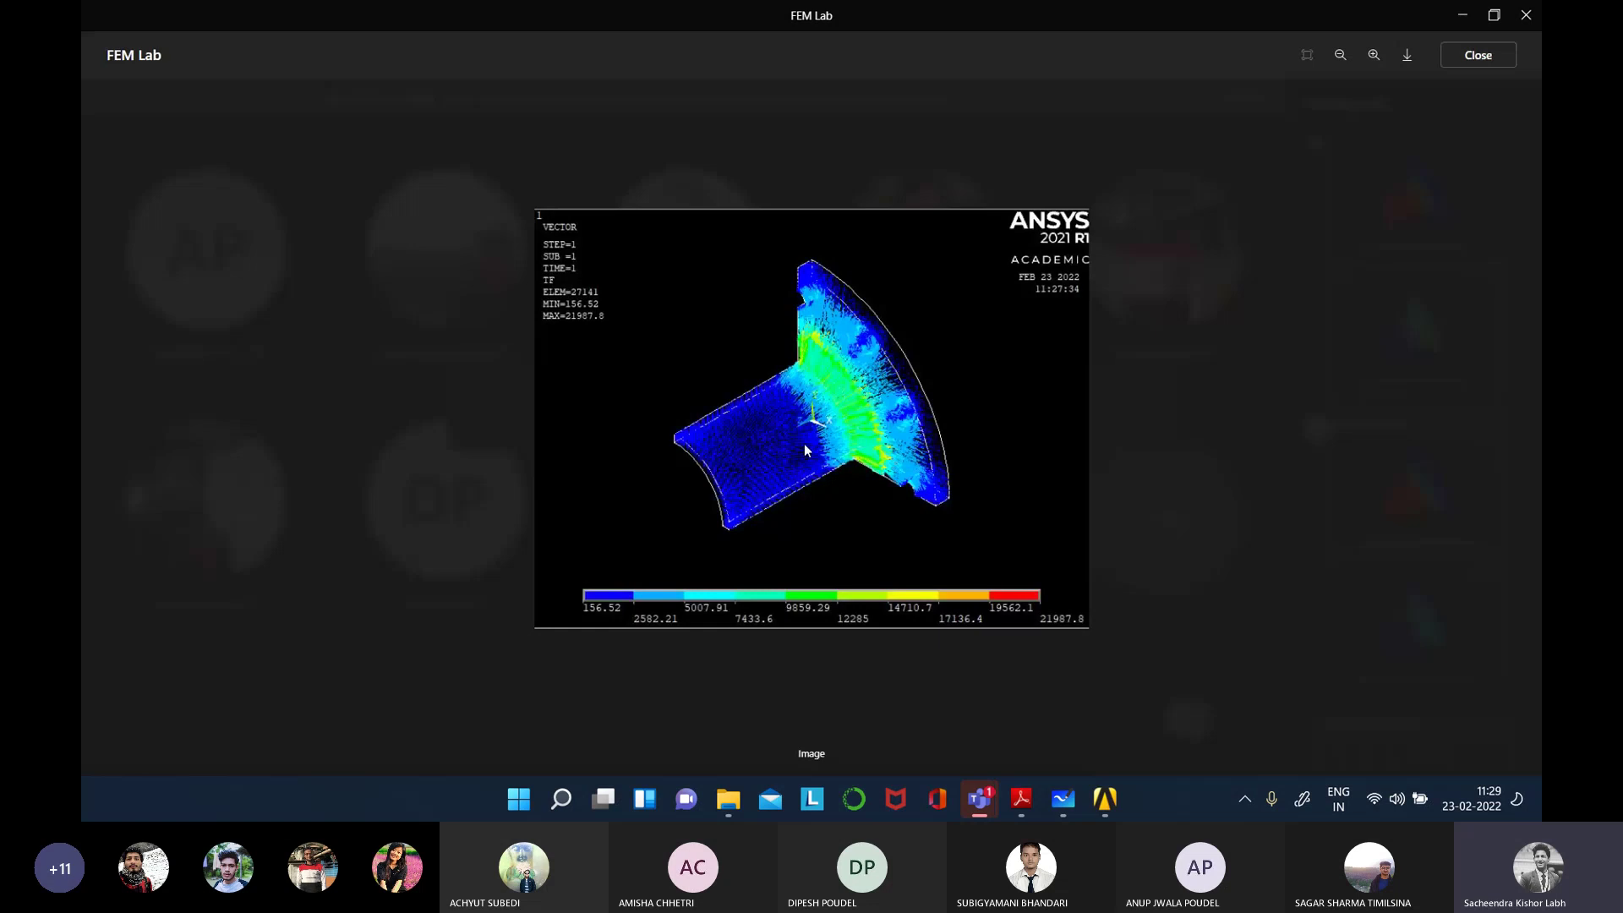
pyautogui.click(1494, 61)
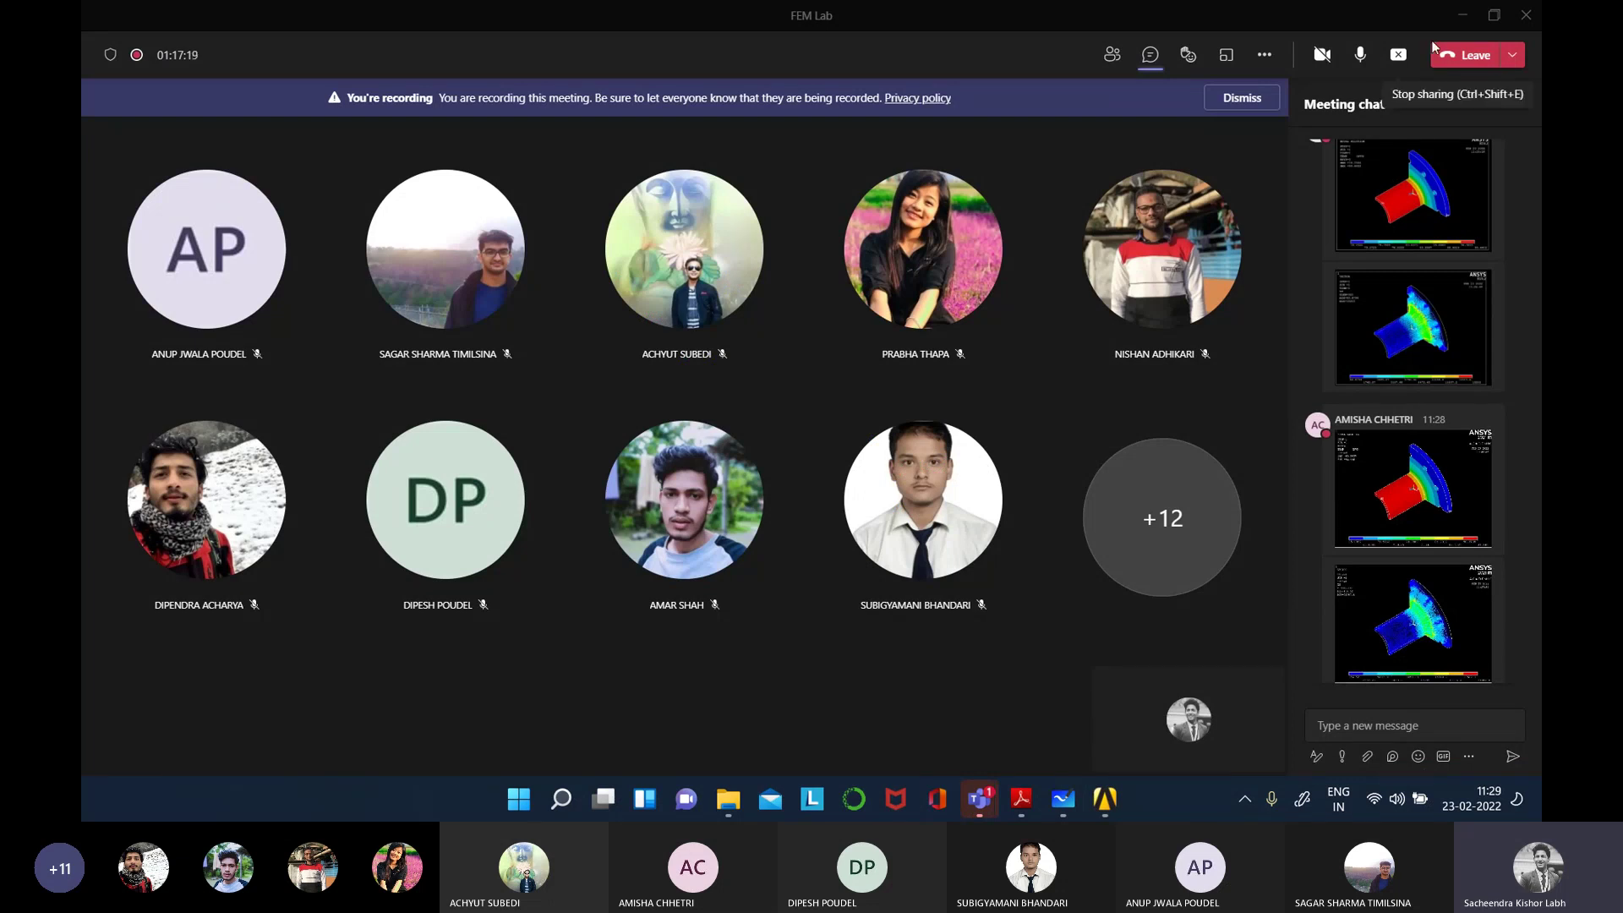
pyautogui.click(1463, 17)
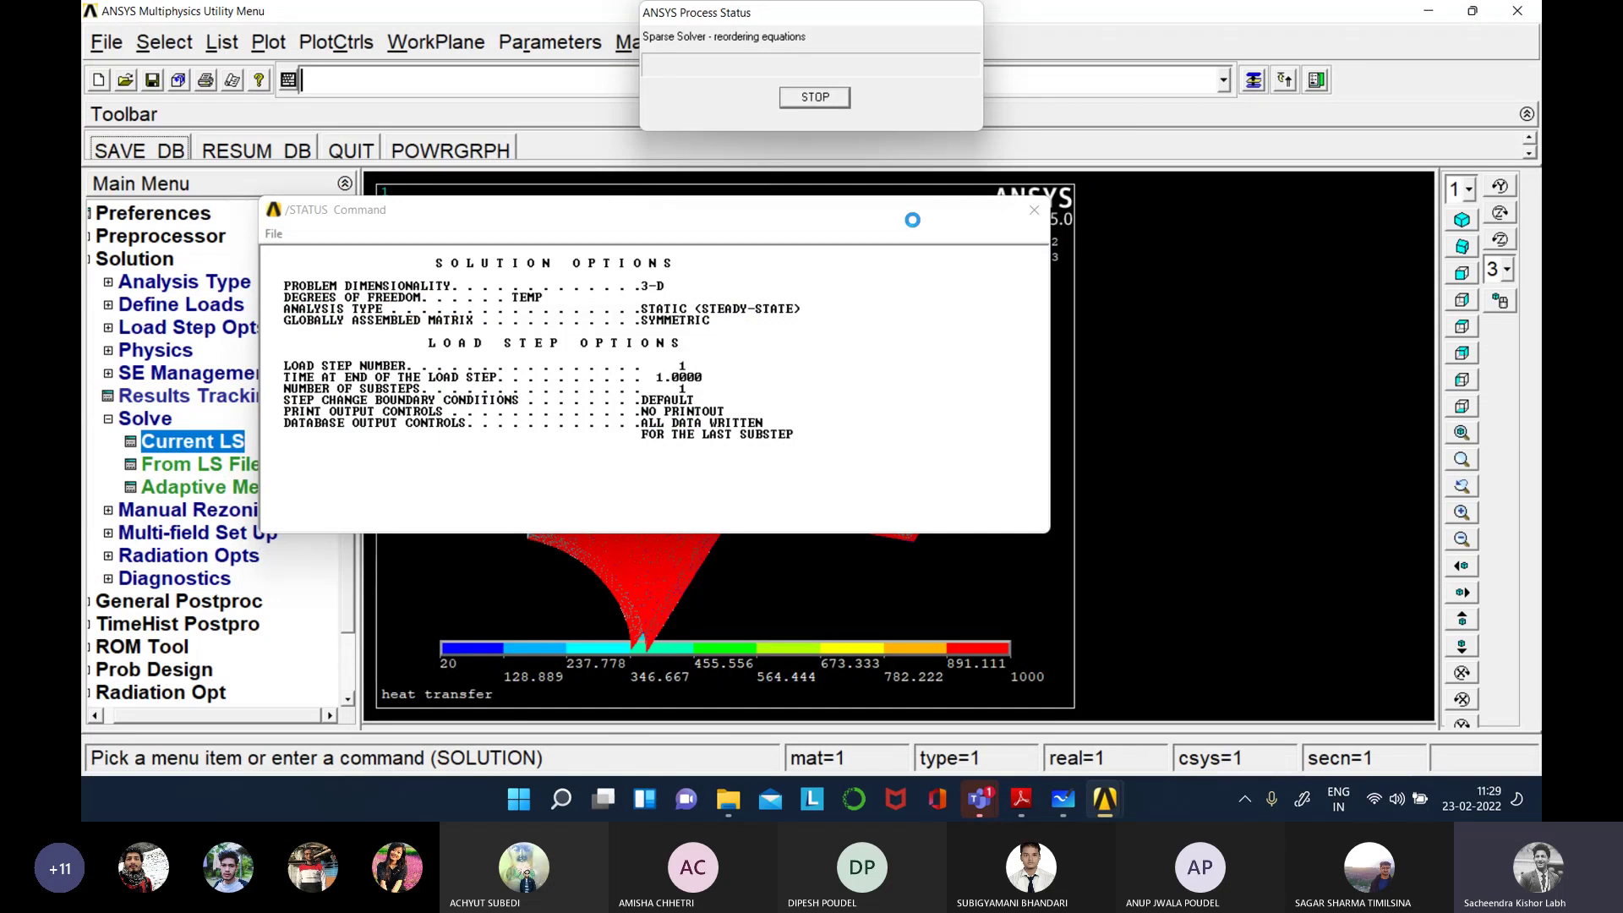
# - Go back to the Teams meeting chat, look through the posted results and view the newest nodal temperature screenshot
pyautogui.moveTo(988, 809)
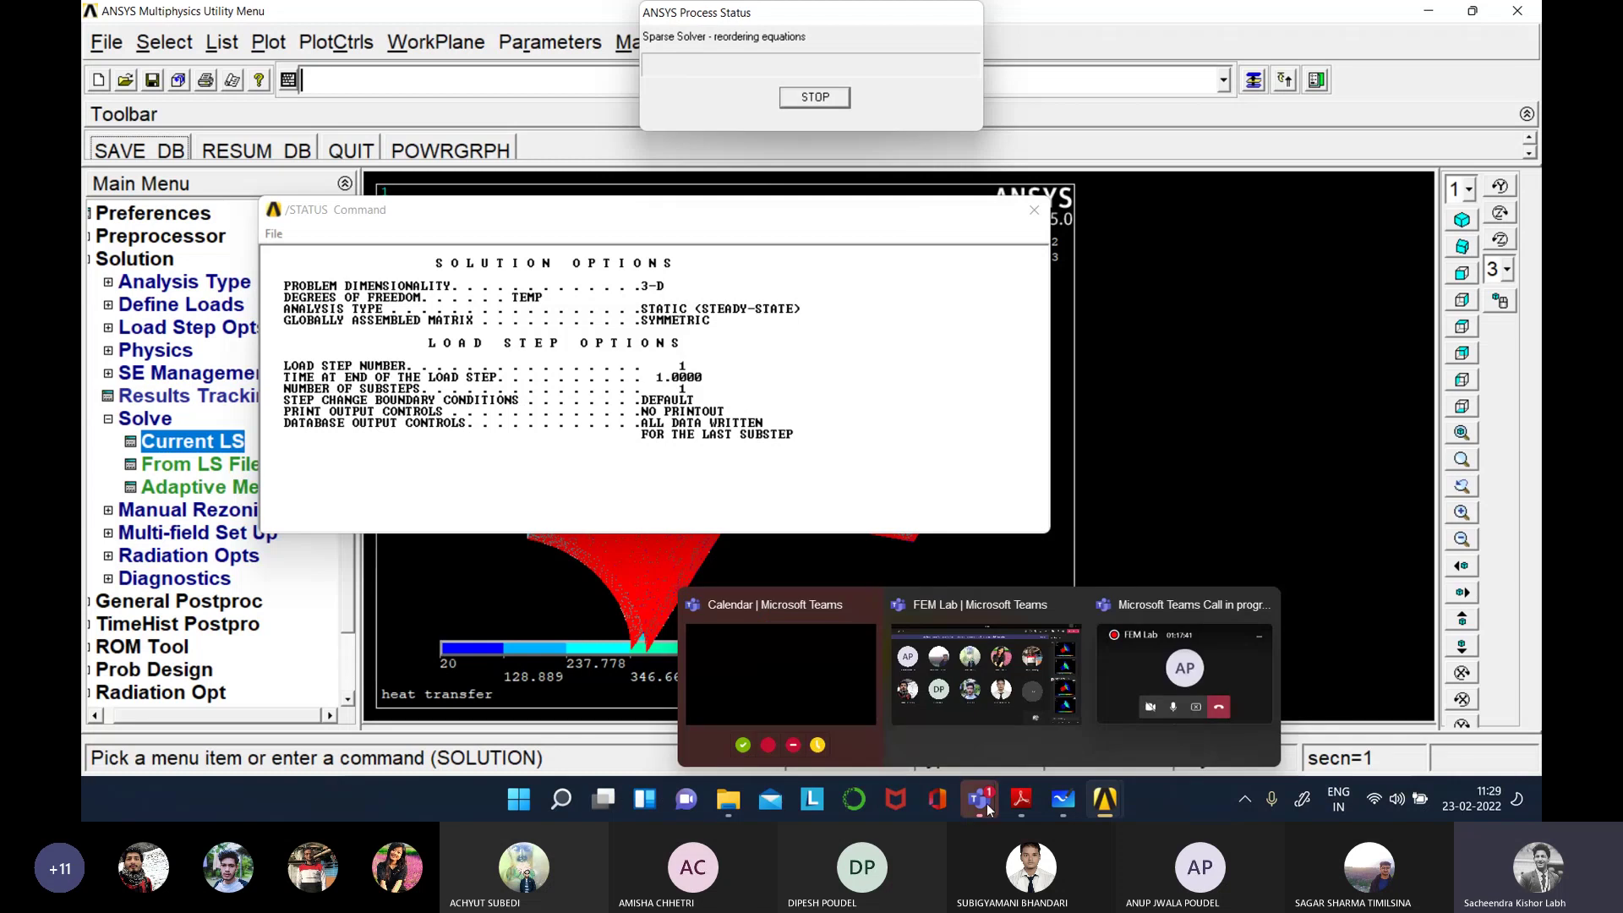
pyautogui.click(1033, 697)
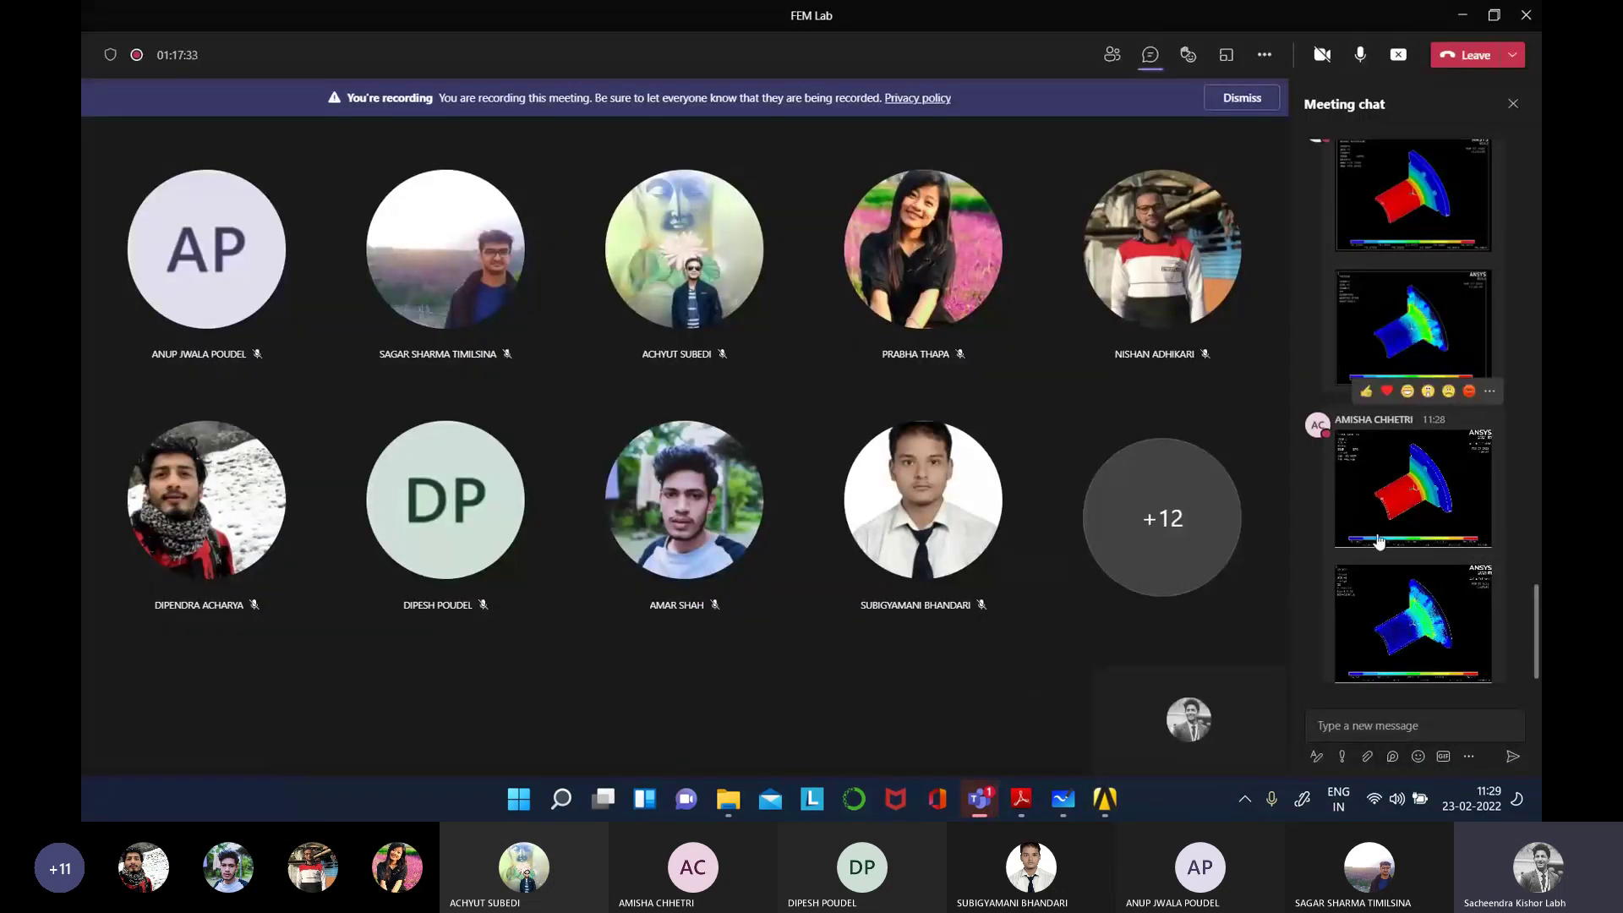
pyautogui.scroll(2, 1377, 534)
pyautogui.scroll(2, 1378, 534)
pyautogui.scroll(-4, 1382, 541)
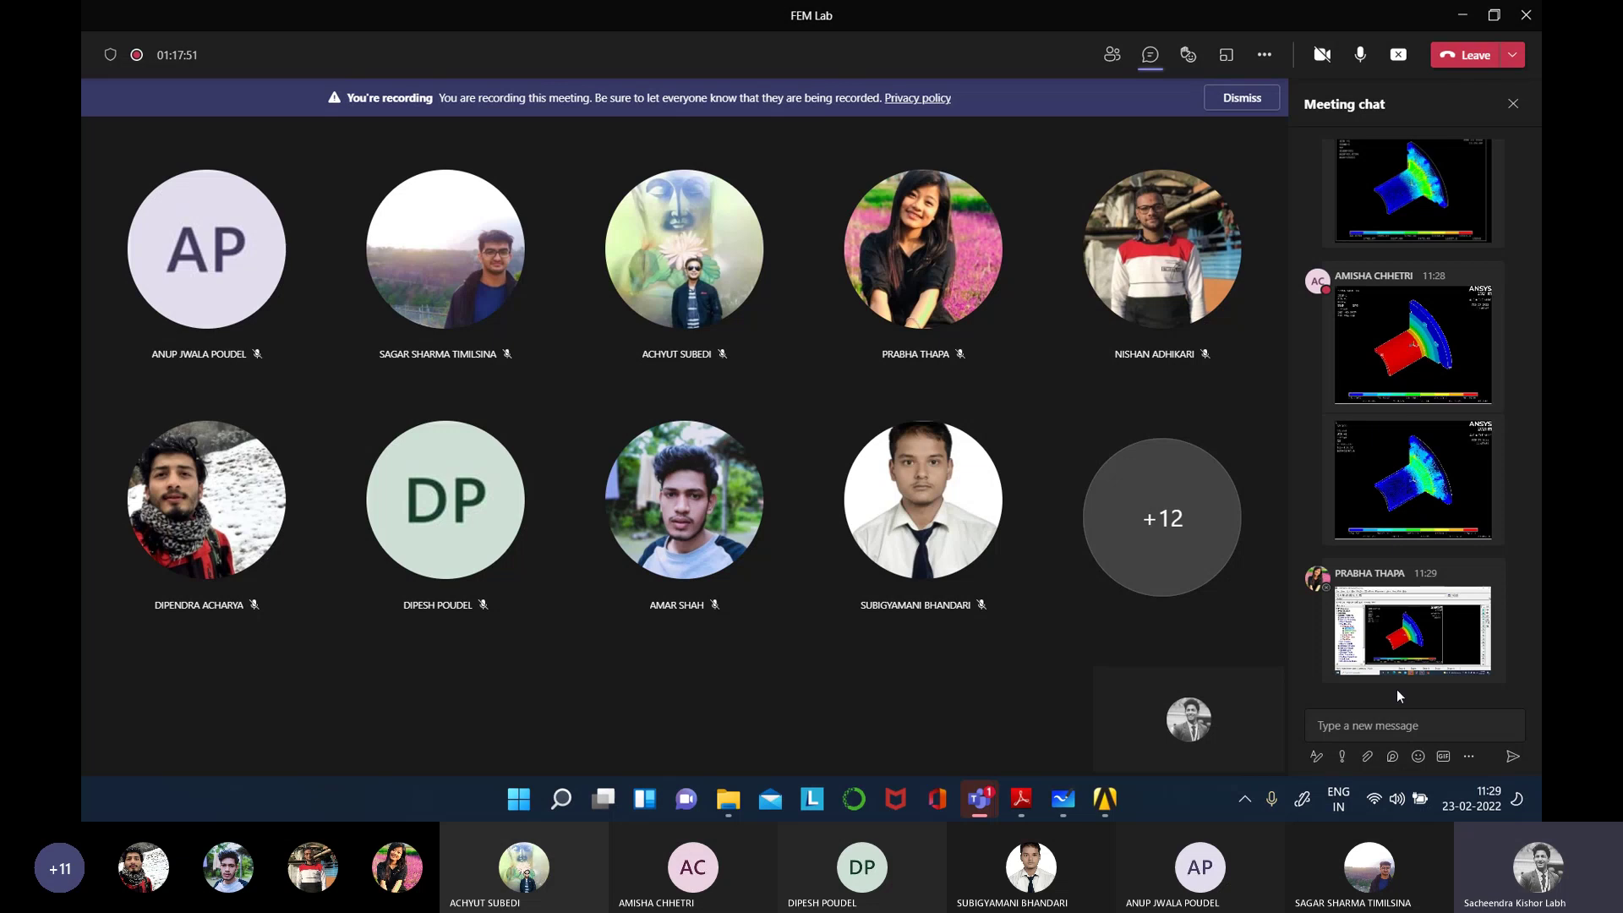
pyautogui.click(1435, 640)
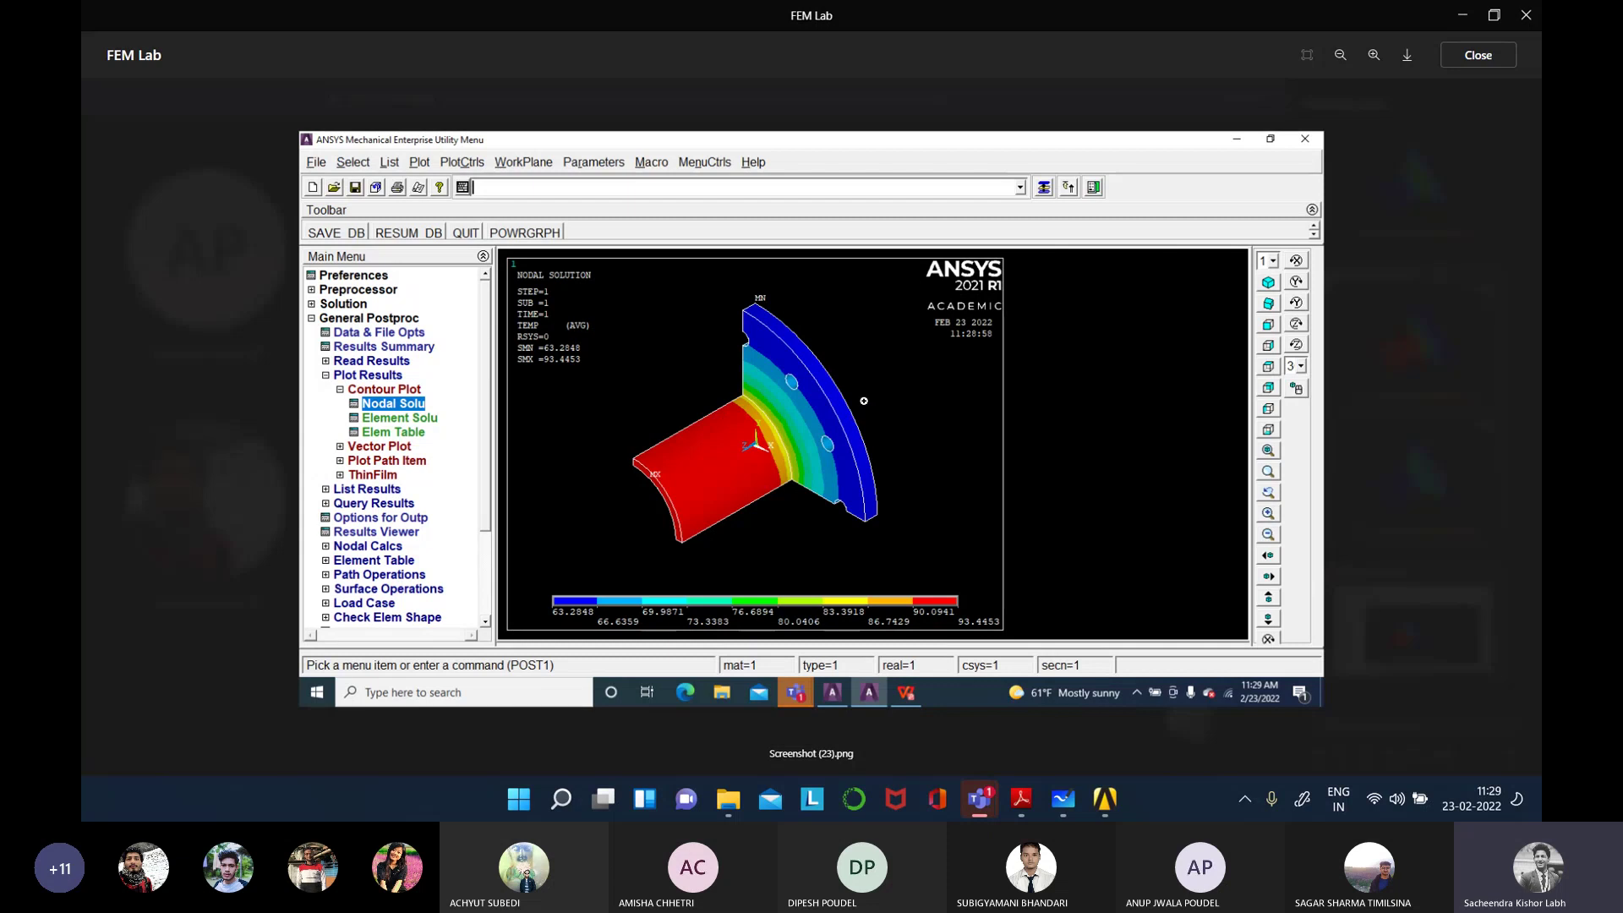
pyautogui.click(1478, 55)
# - Reopen the second and first participants' nodal temperature plots from the meeting chat to compare their results
pyautogui.click(1422, 337)
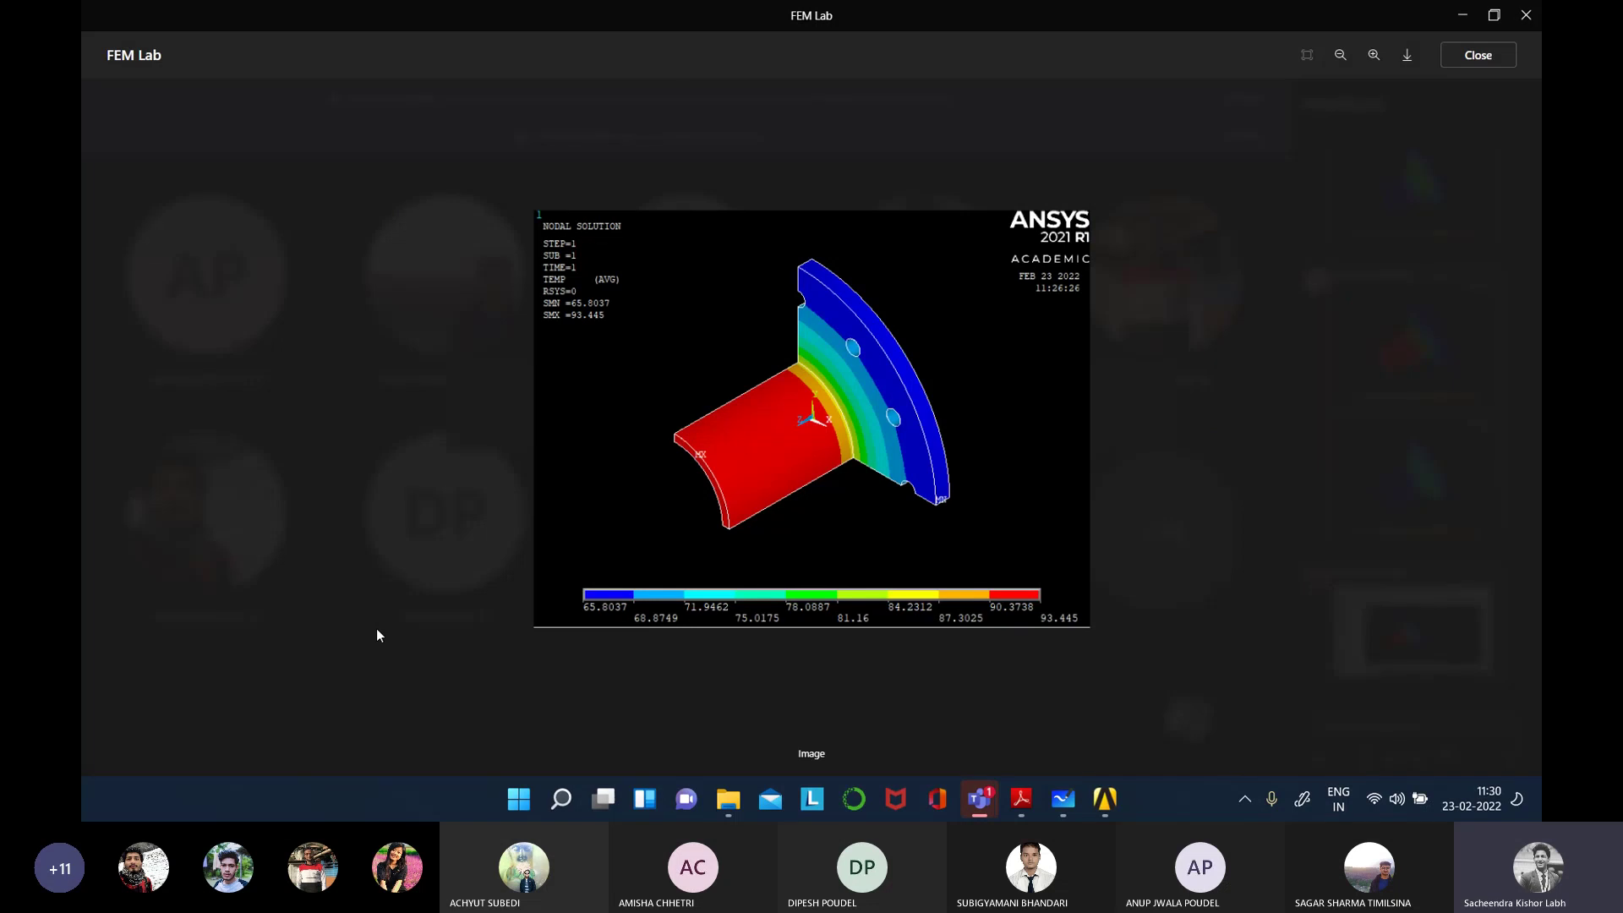
pyautogui.click(1476, 56)
pyautogui.scroll(2, 1355, 304)
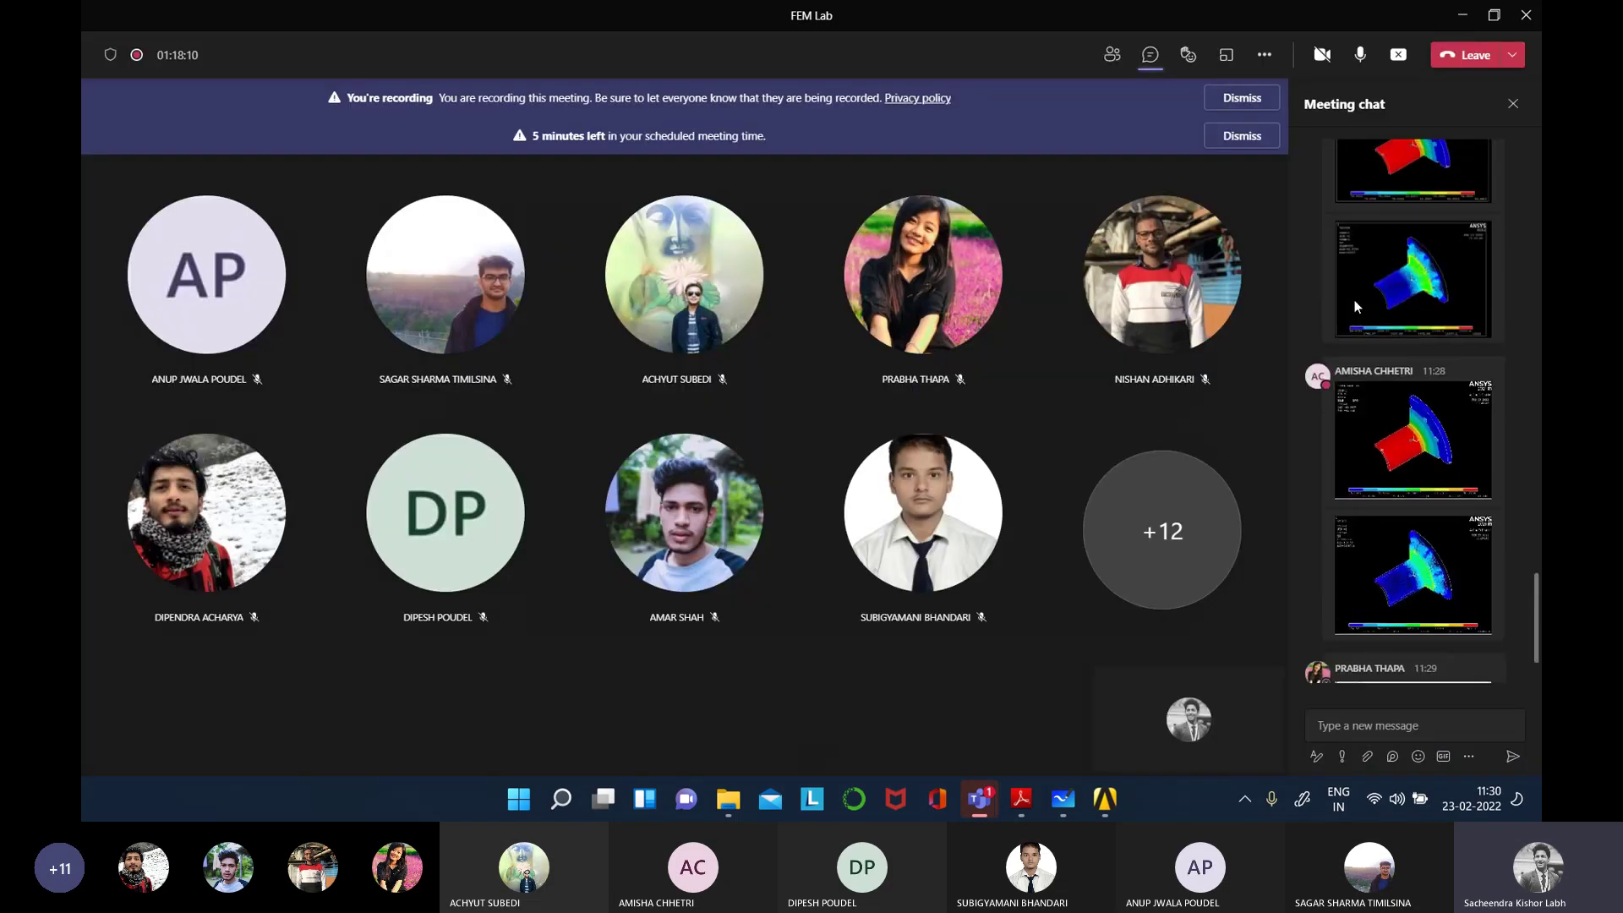
pyautogui.scroll(2, 1370, 287)
pyautogui.click(1393, 252)
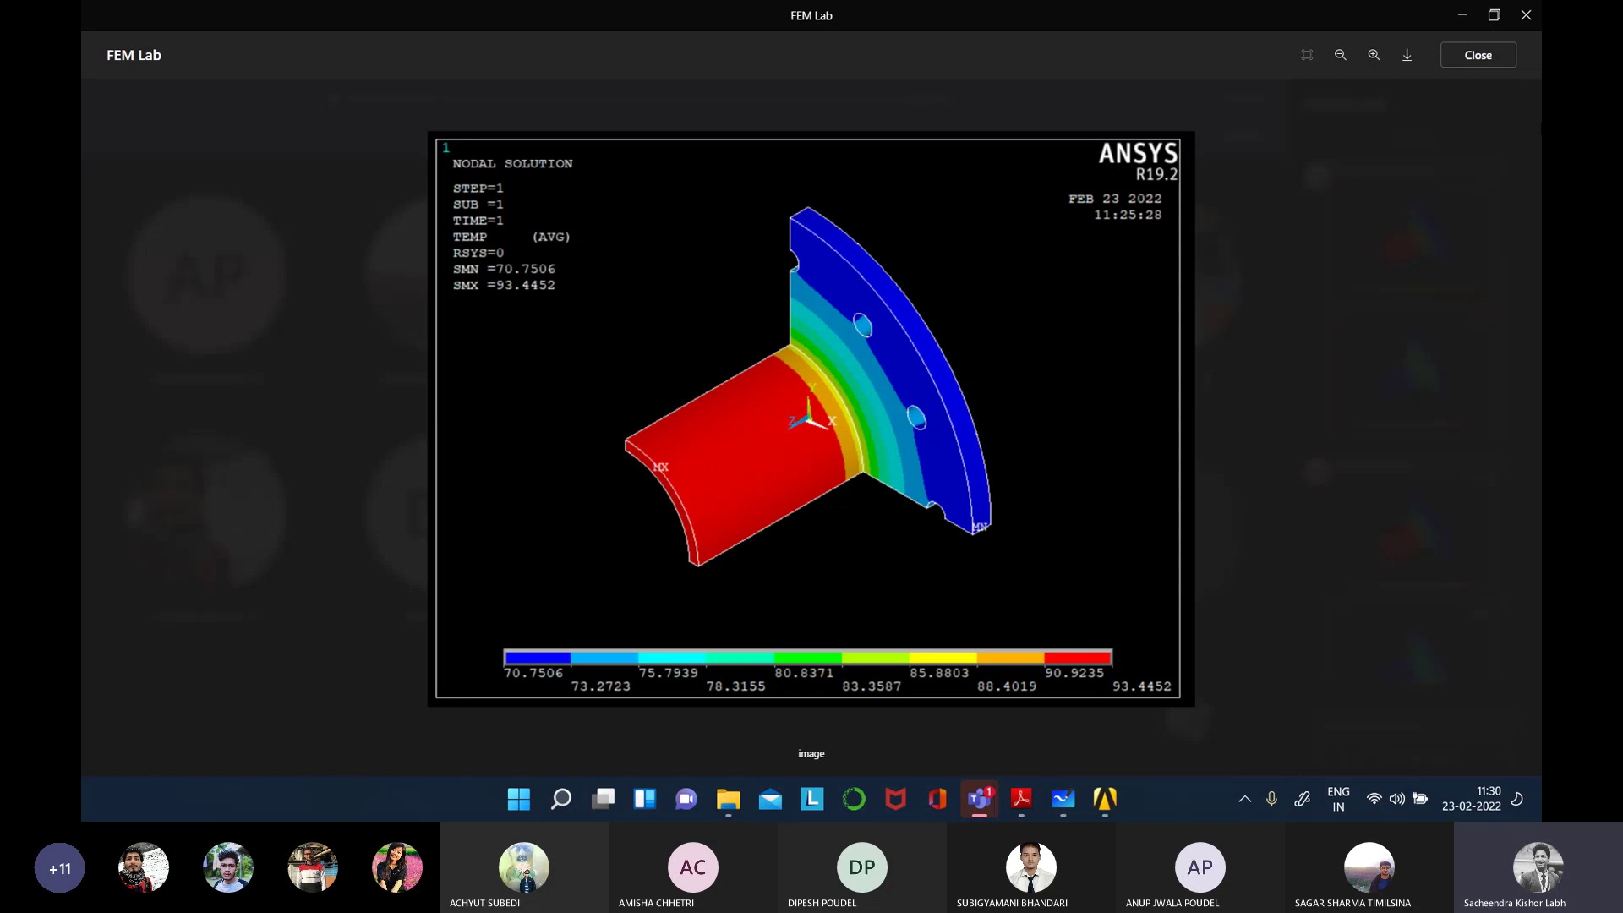
# - Close the enlarged temperature plot, look through the meeting chat to its newest post, and return to the running ANSYS solution
pyautogui.click(1488, 67)
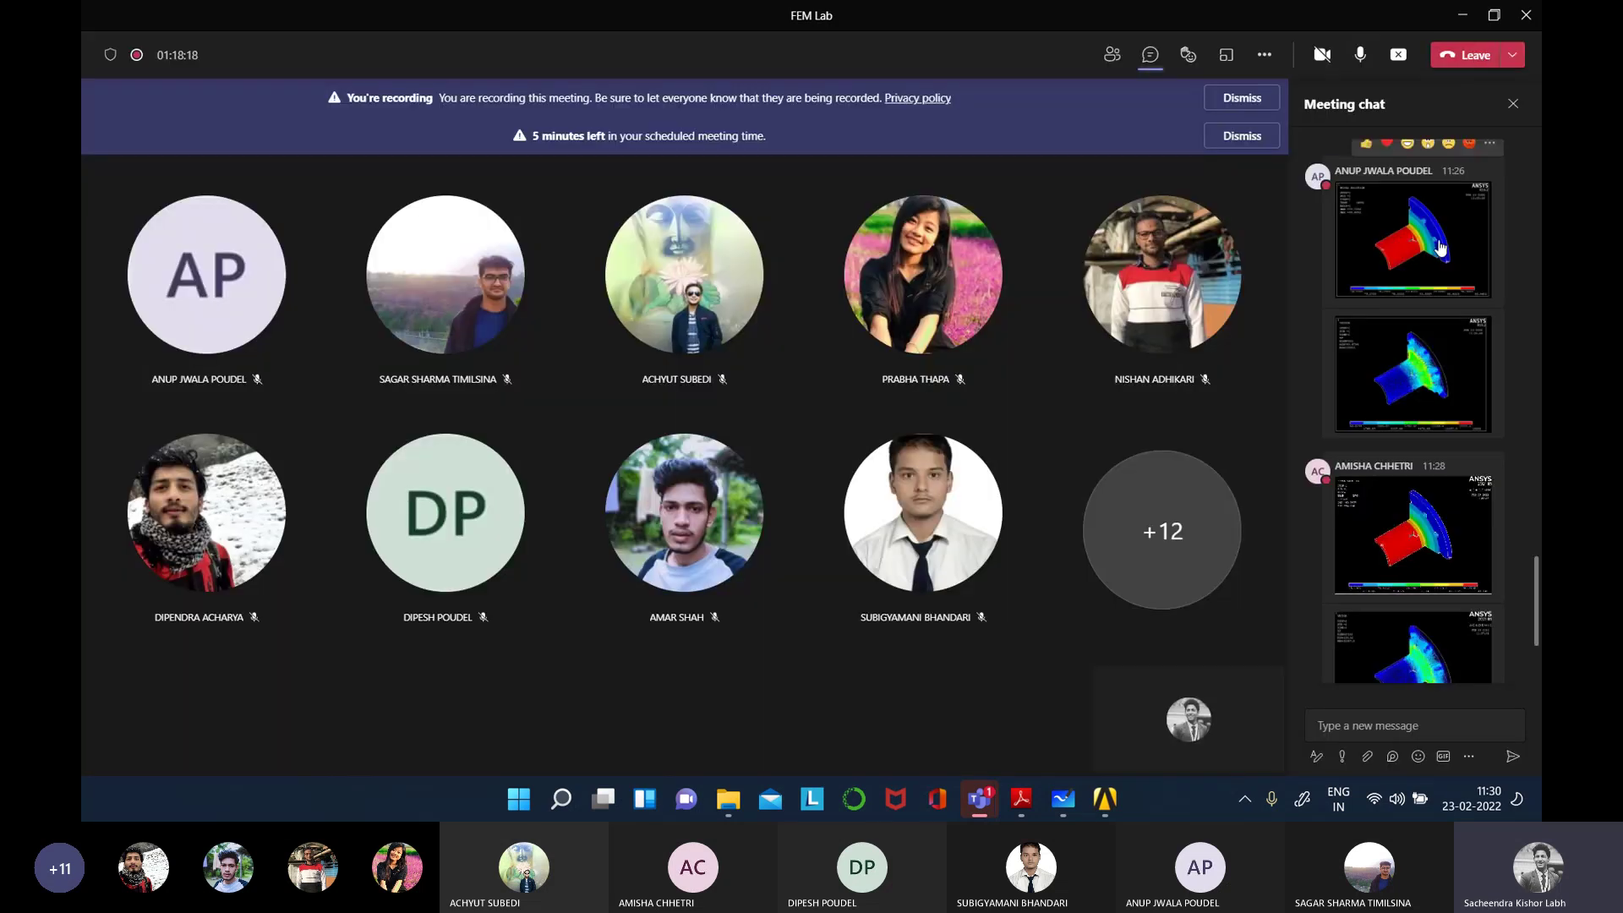
pyautogui.moveTo(1430, 333)
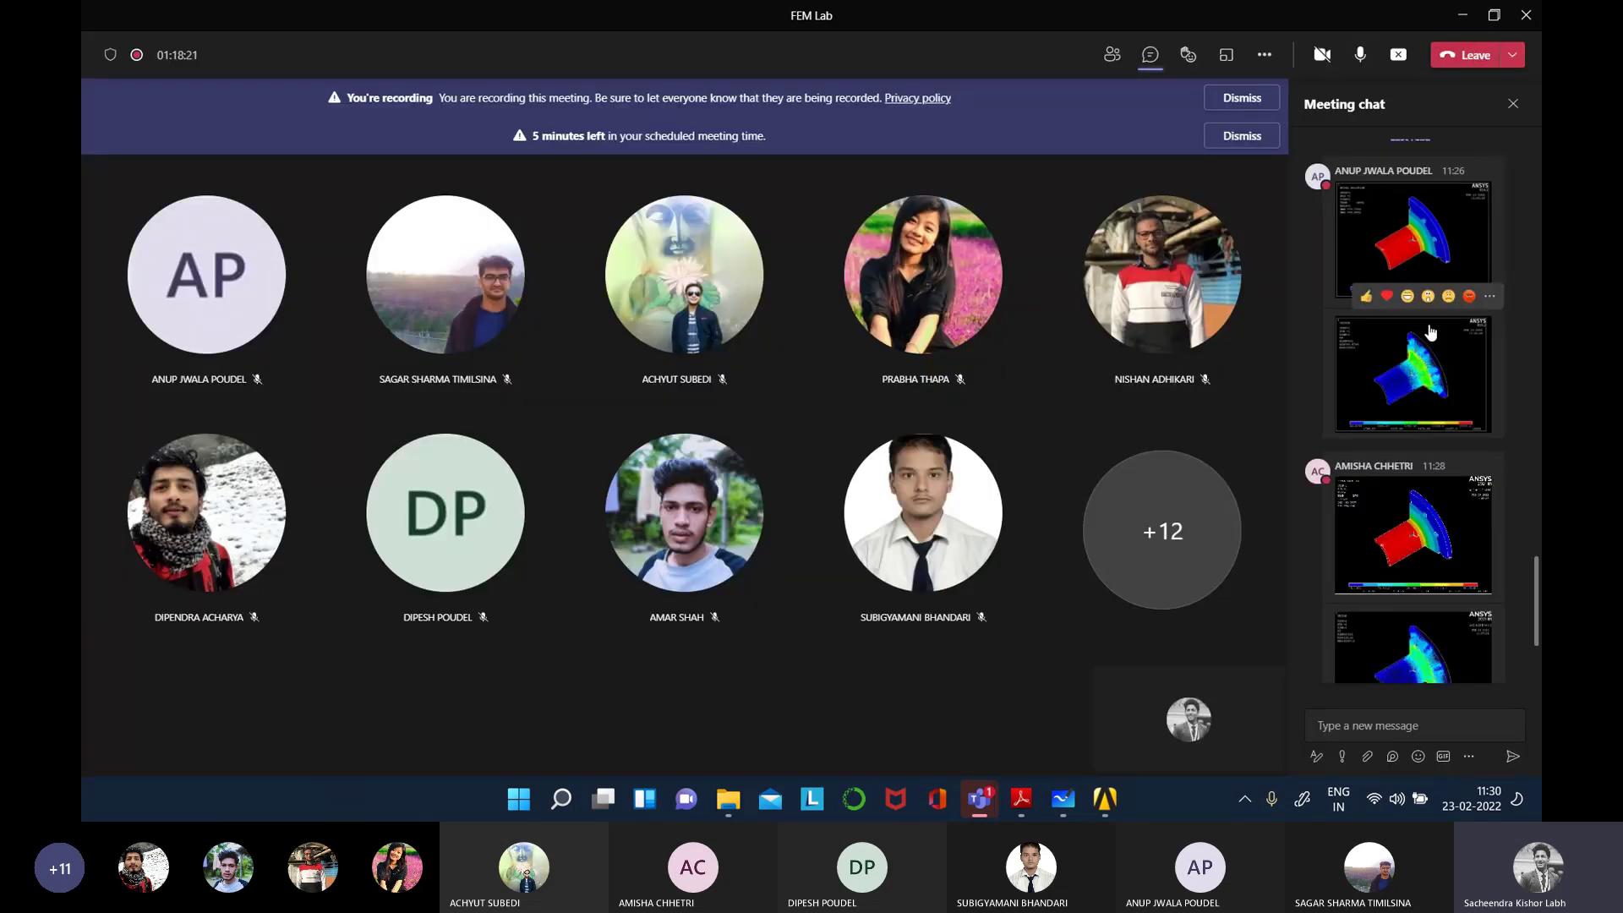
pyautogui.scroll(-3, 1431, 333)
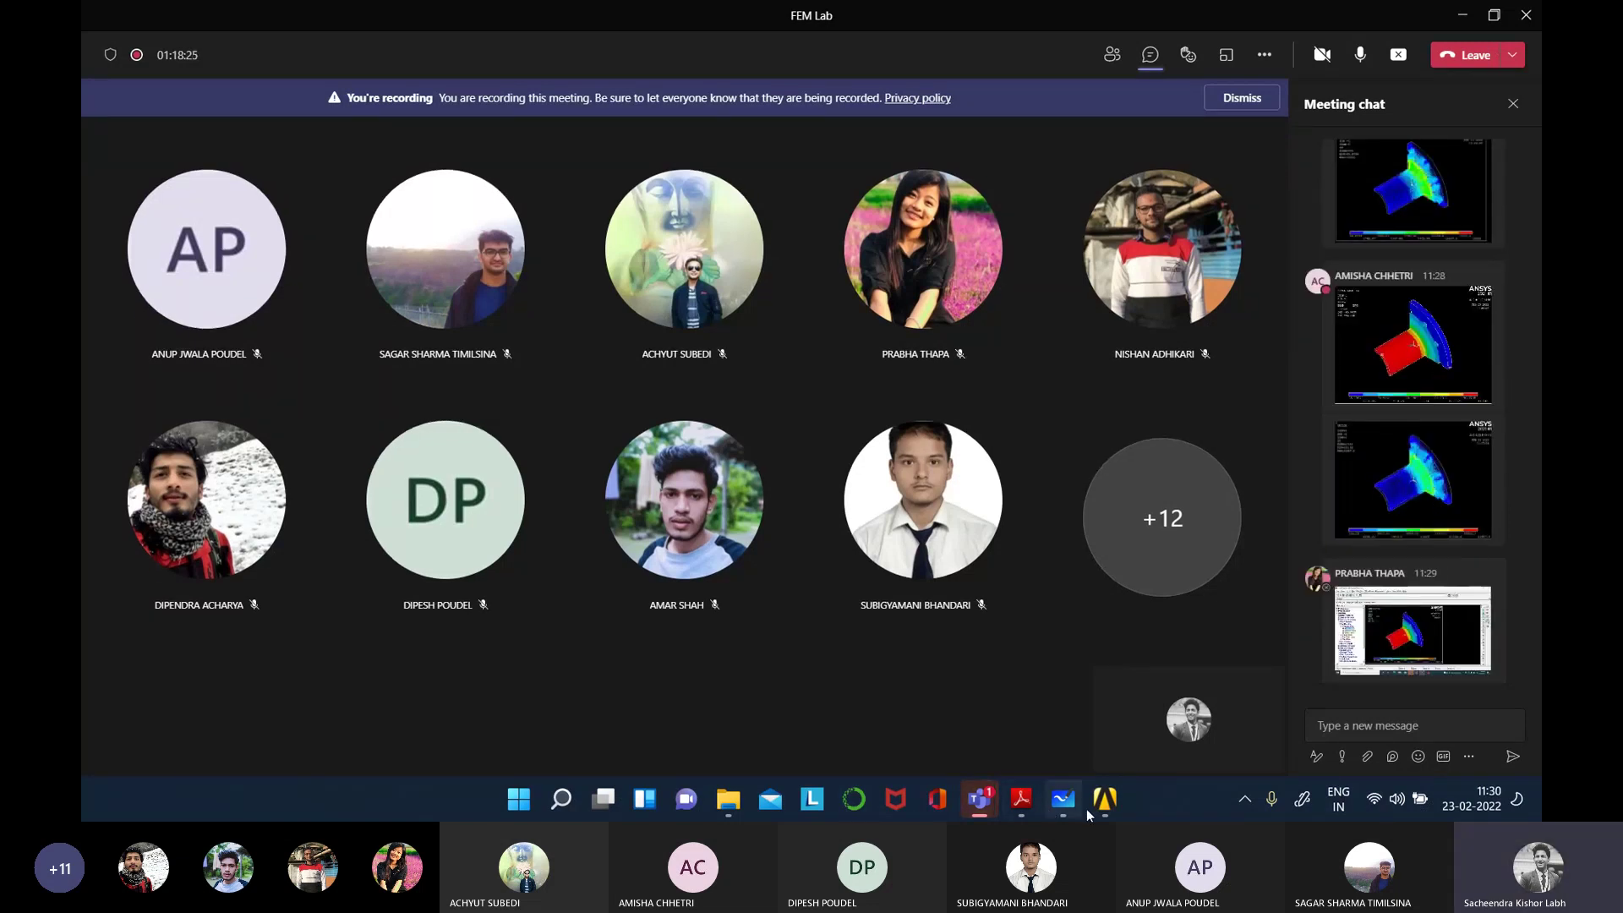
pyautogui.moveTo(1105, 798)
pyautogui.click(1461, 15)
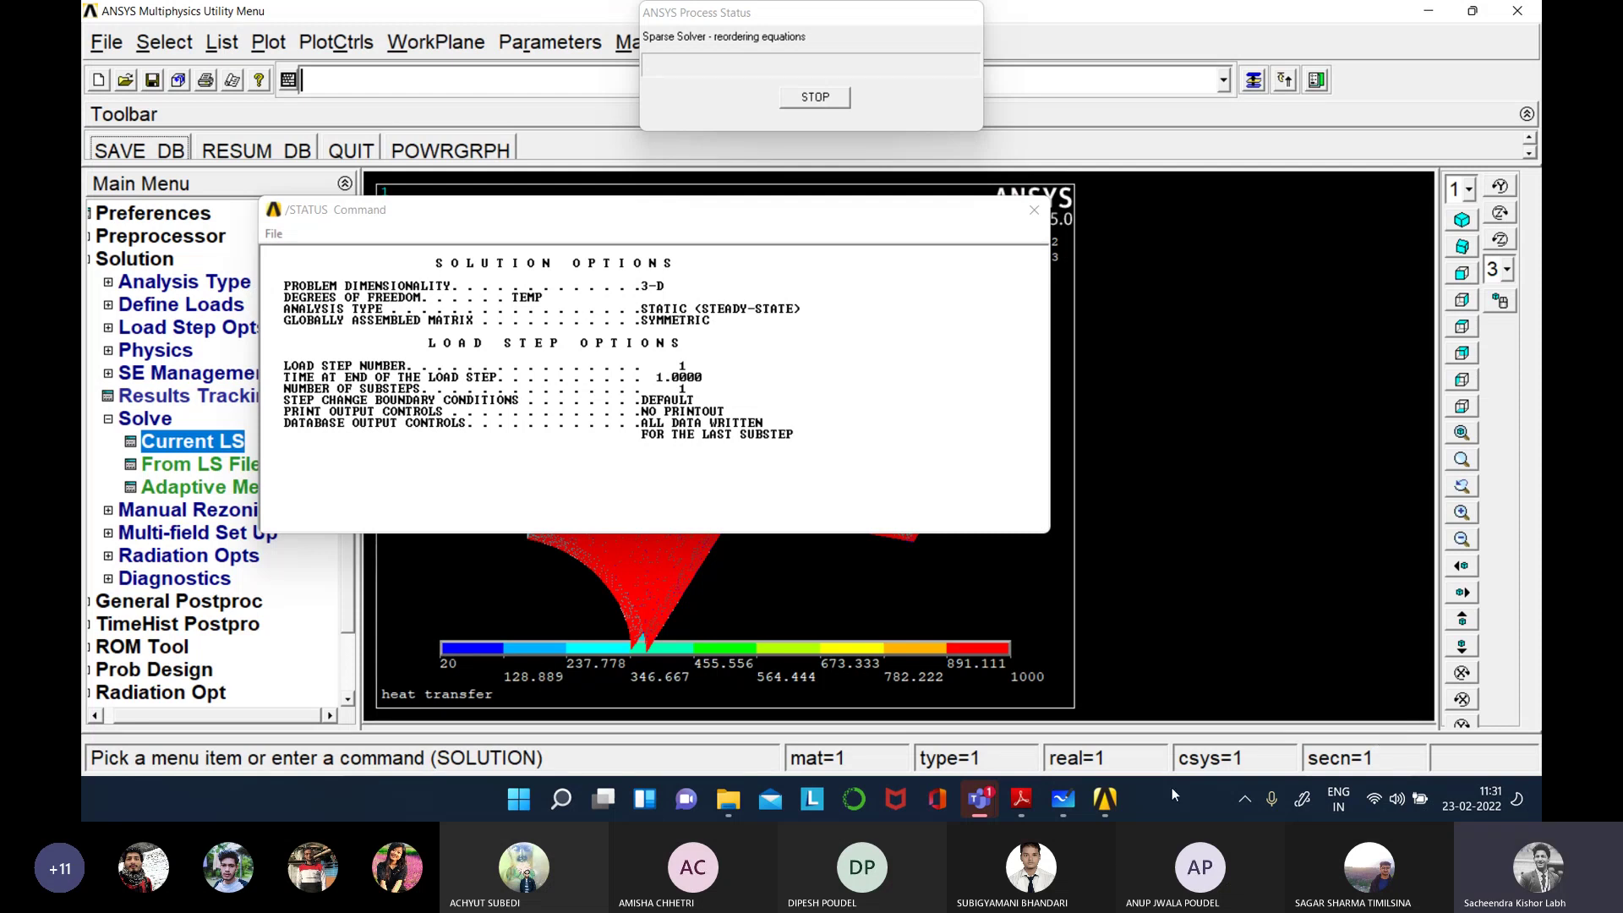
# - Switch to the FEM Lab meeting in Microsoft Teams to look over the participants, and go back to ANSYS to check the solver
pyautogui.moveTo(1020, 803)
pyautogui.click(1014, 723)
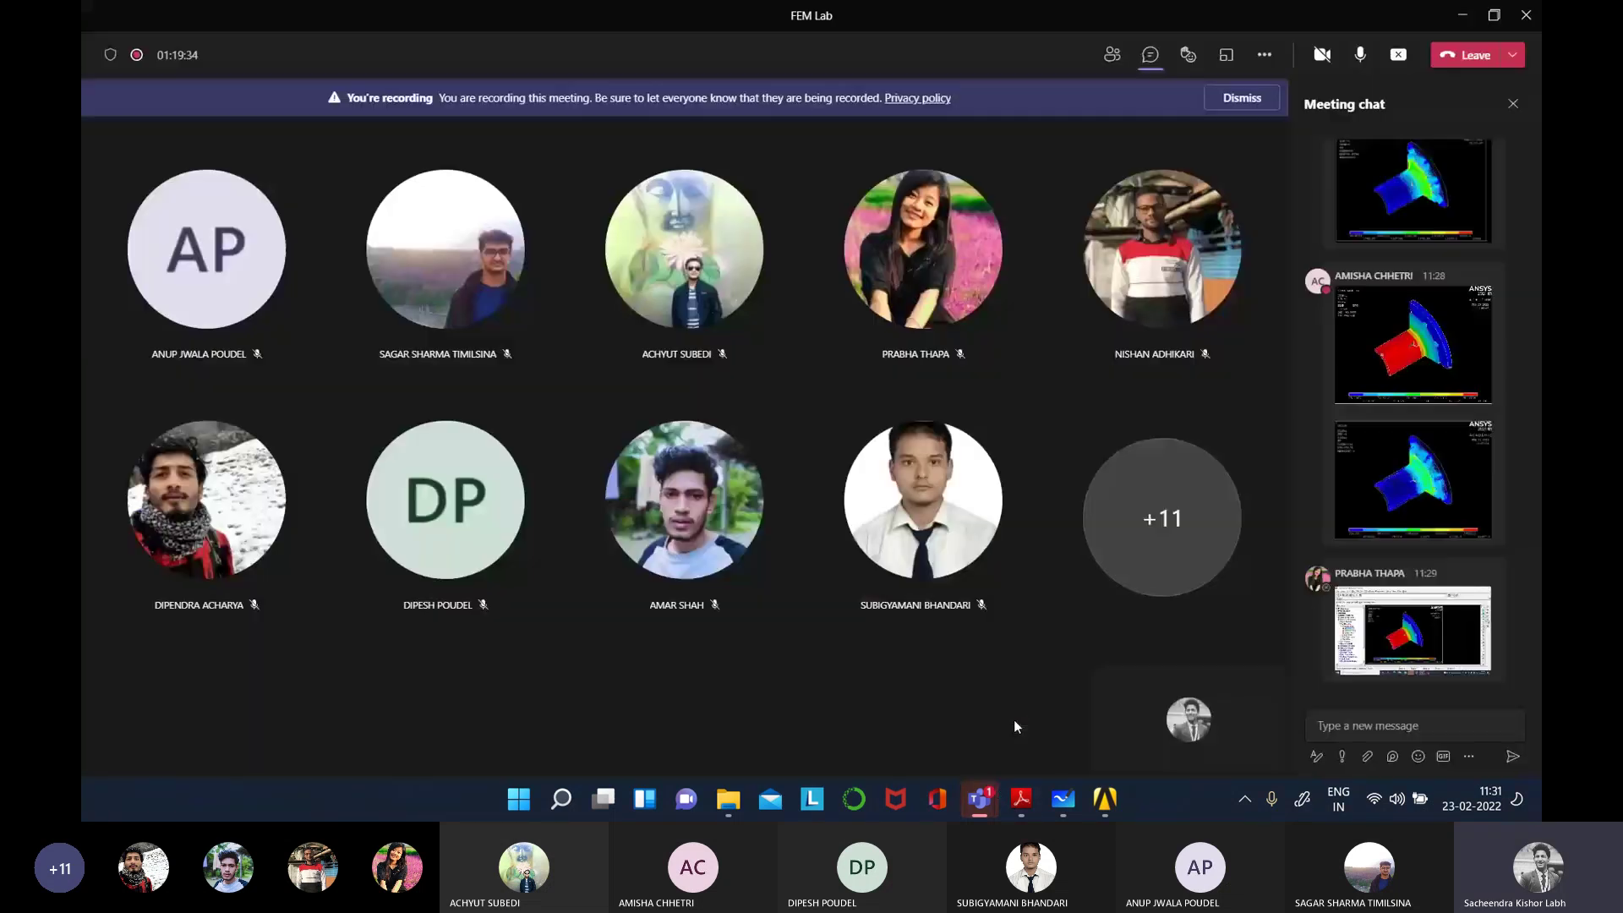
pyautogui.moveTo(1151, 225)
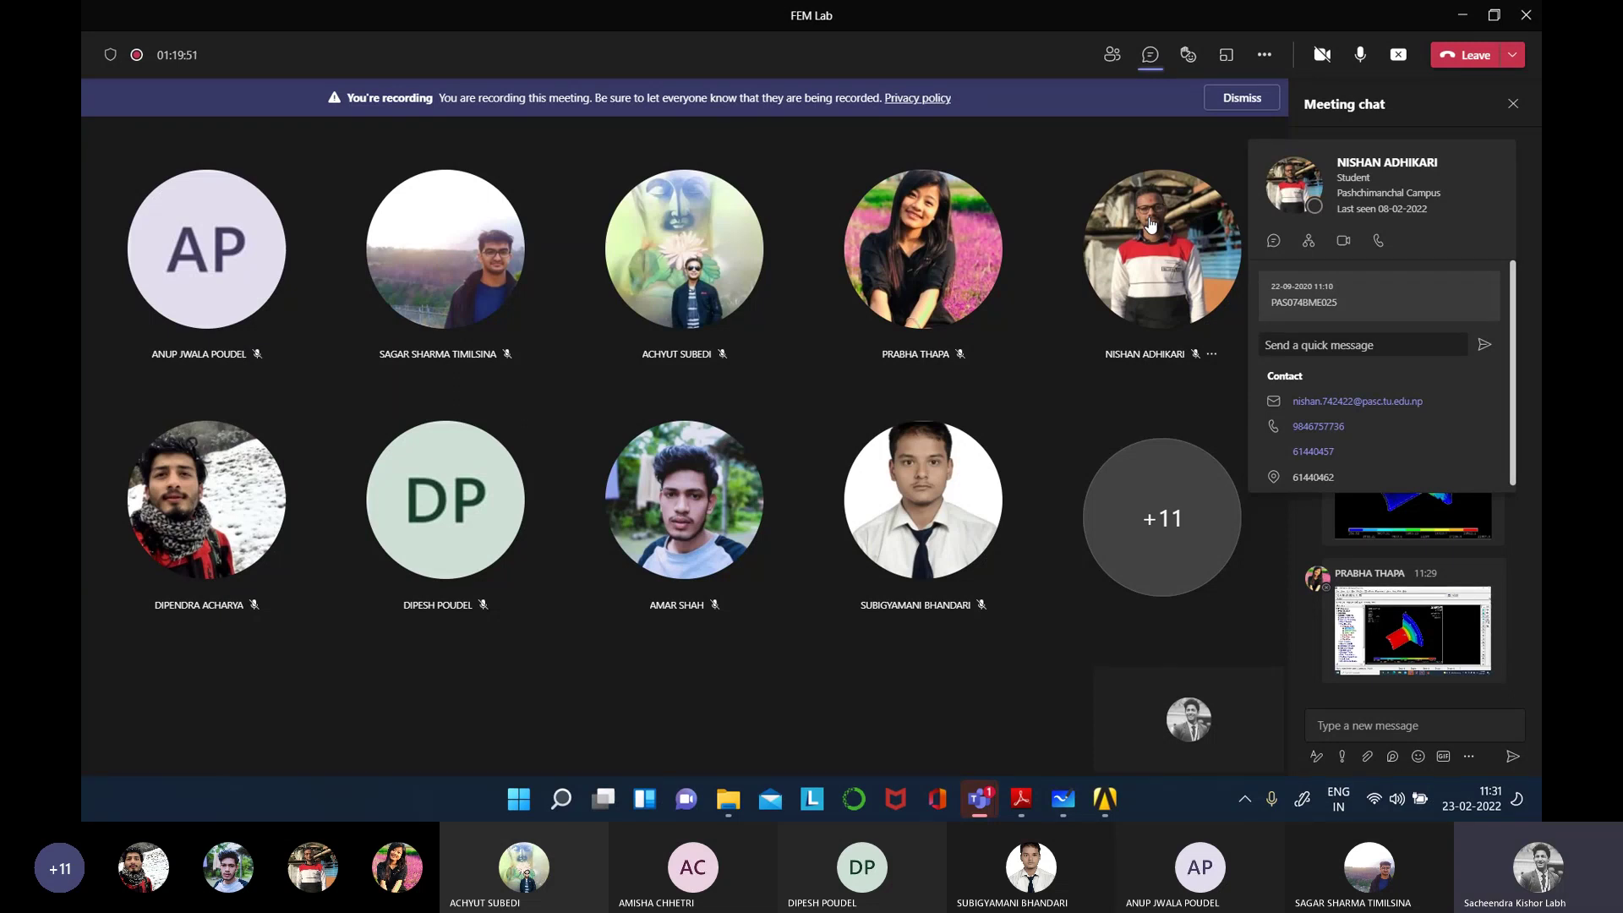
pyautogui.moveTo(979, 799)
pyautogui.click(1453, 26)
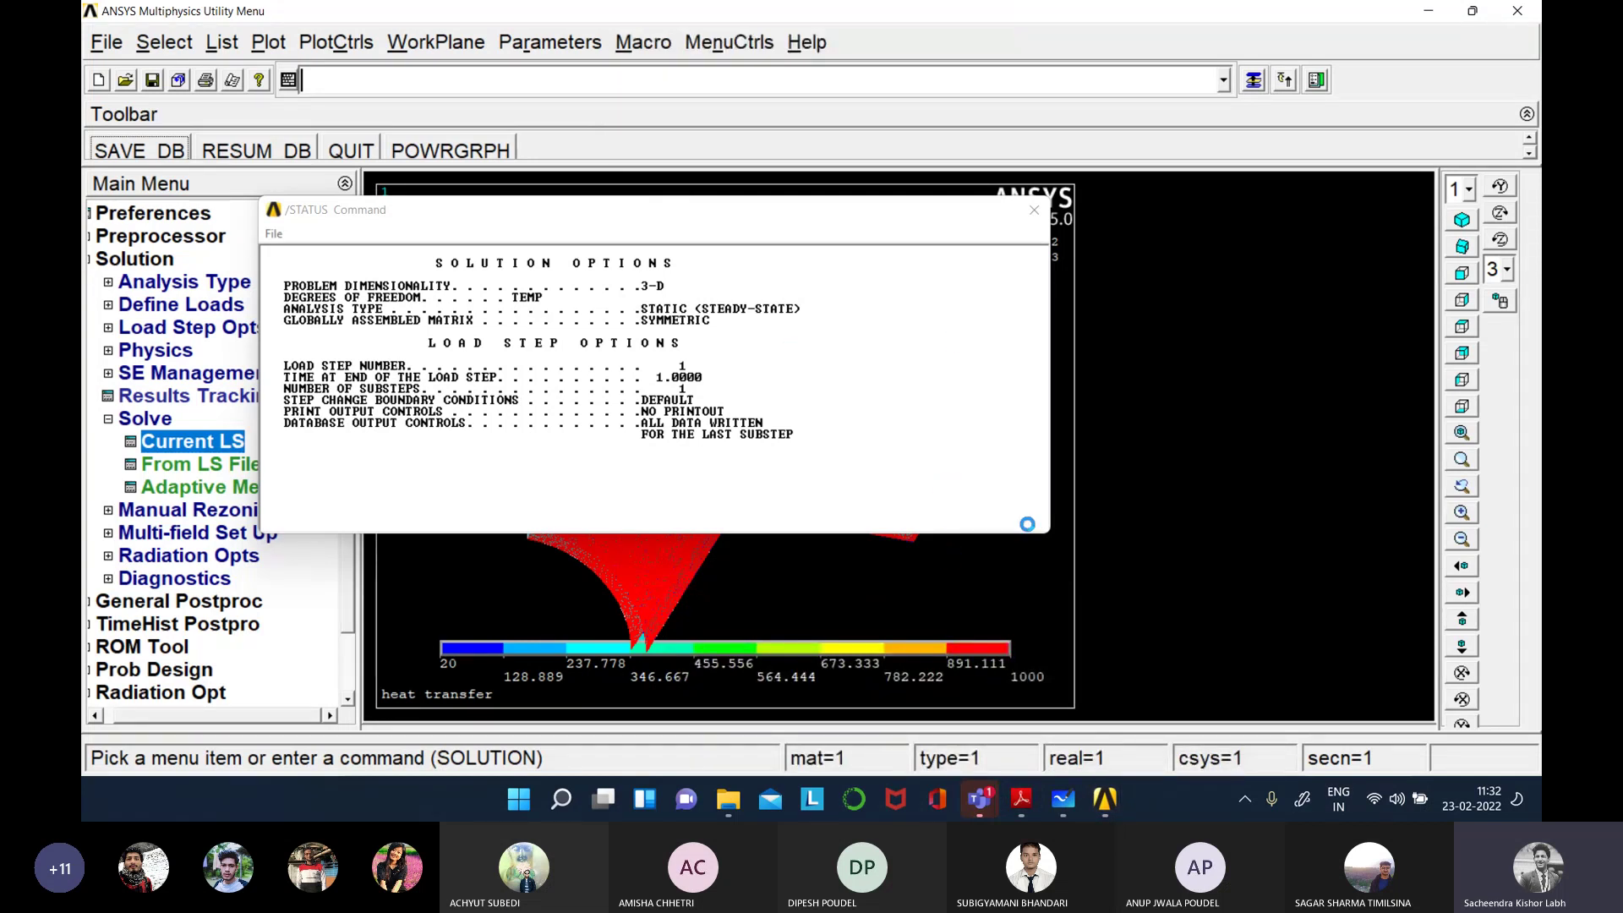
# - Bring up the FEM Lab meeting in Microsoft Teams again and stop sharing the screen
pyautogui.moveTo(980, 799)
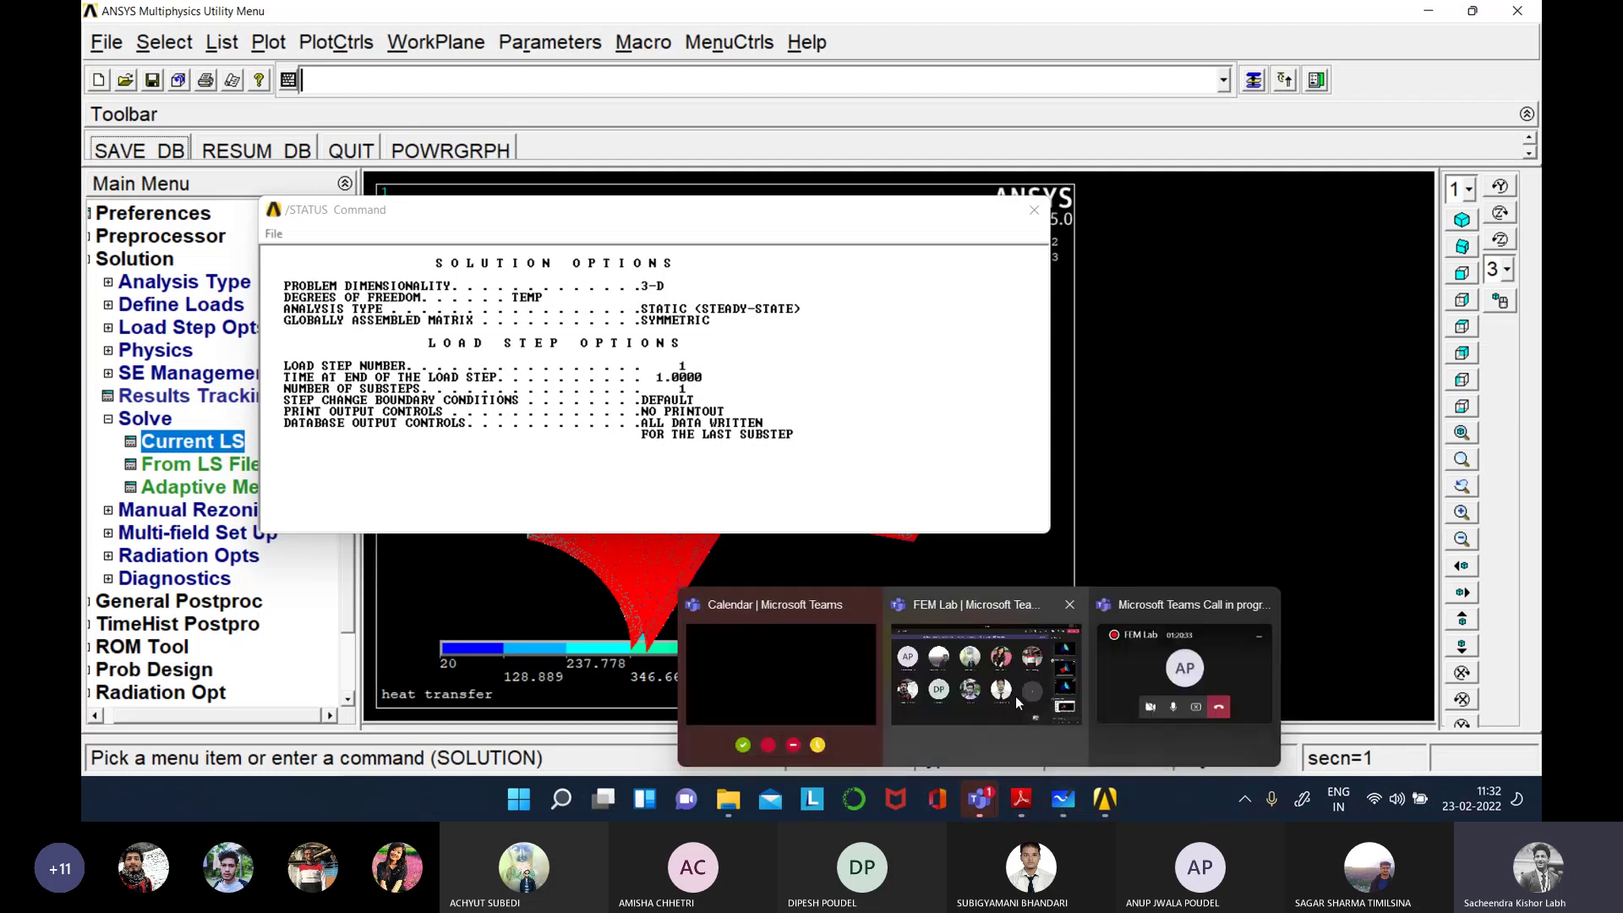
pyautogui.click(1039, 668)
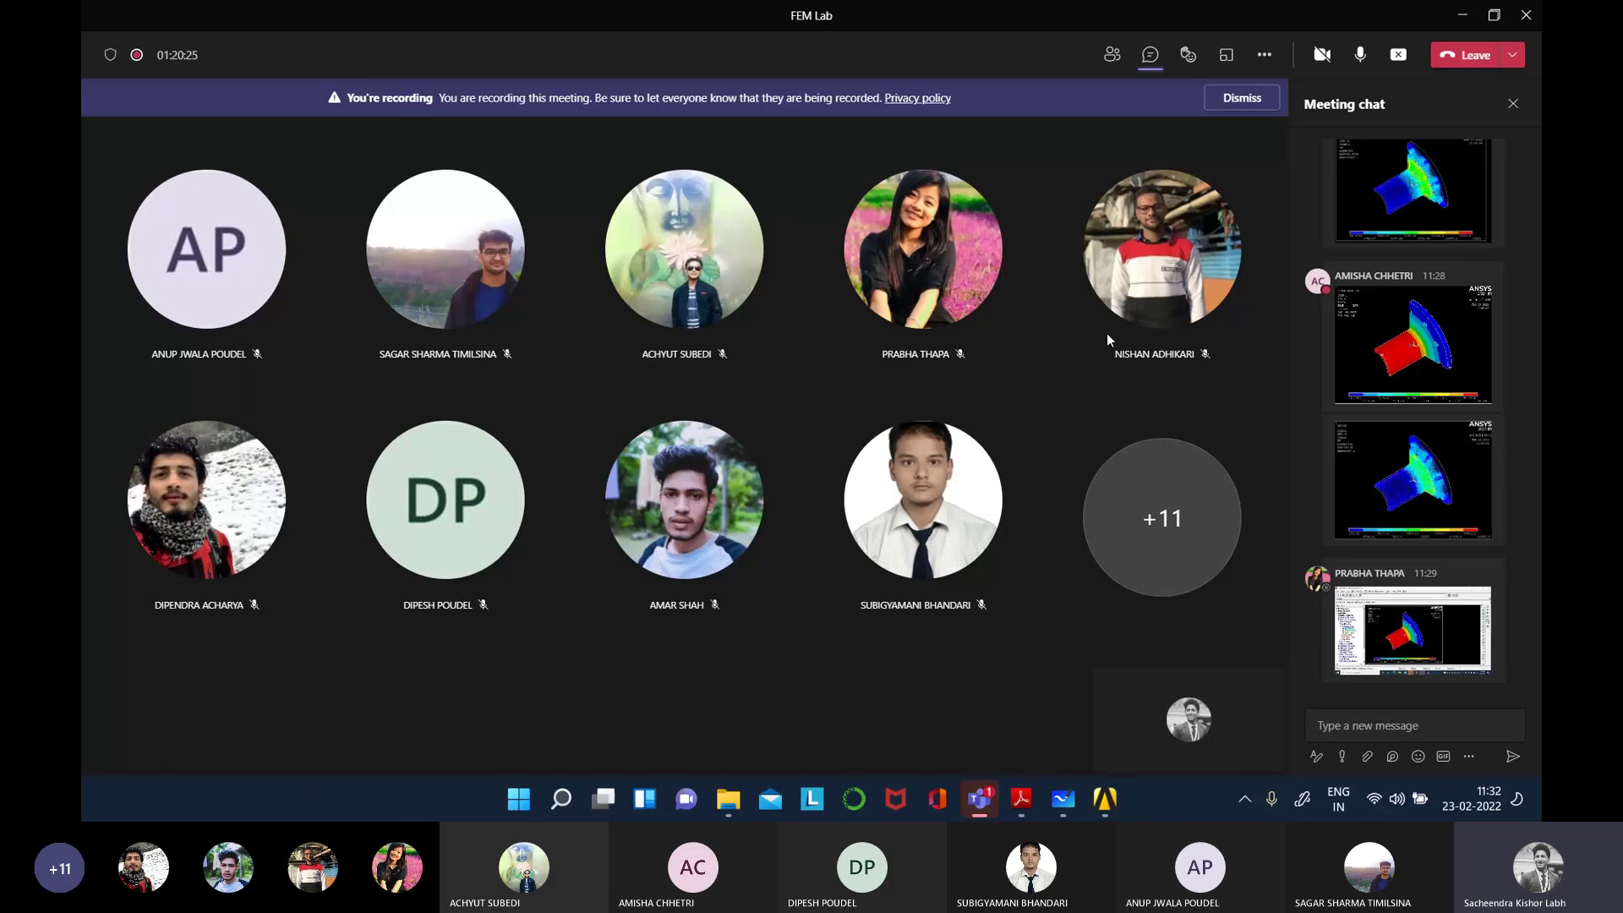
pyautogui.click(1387, 54)
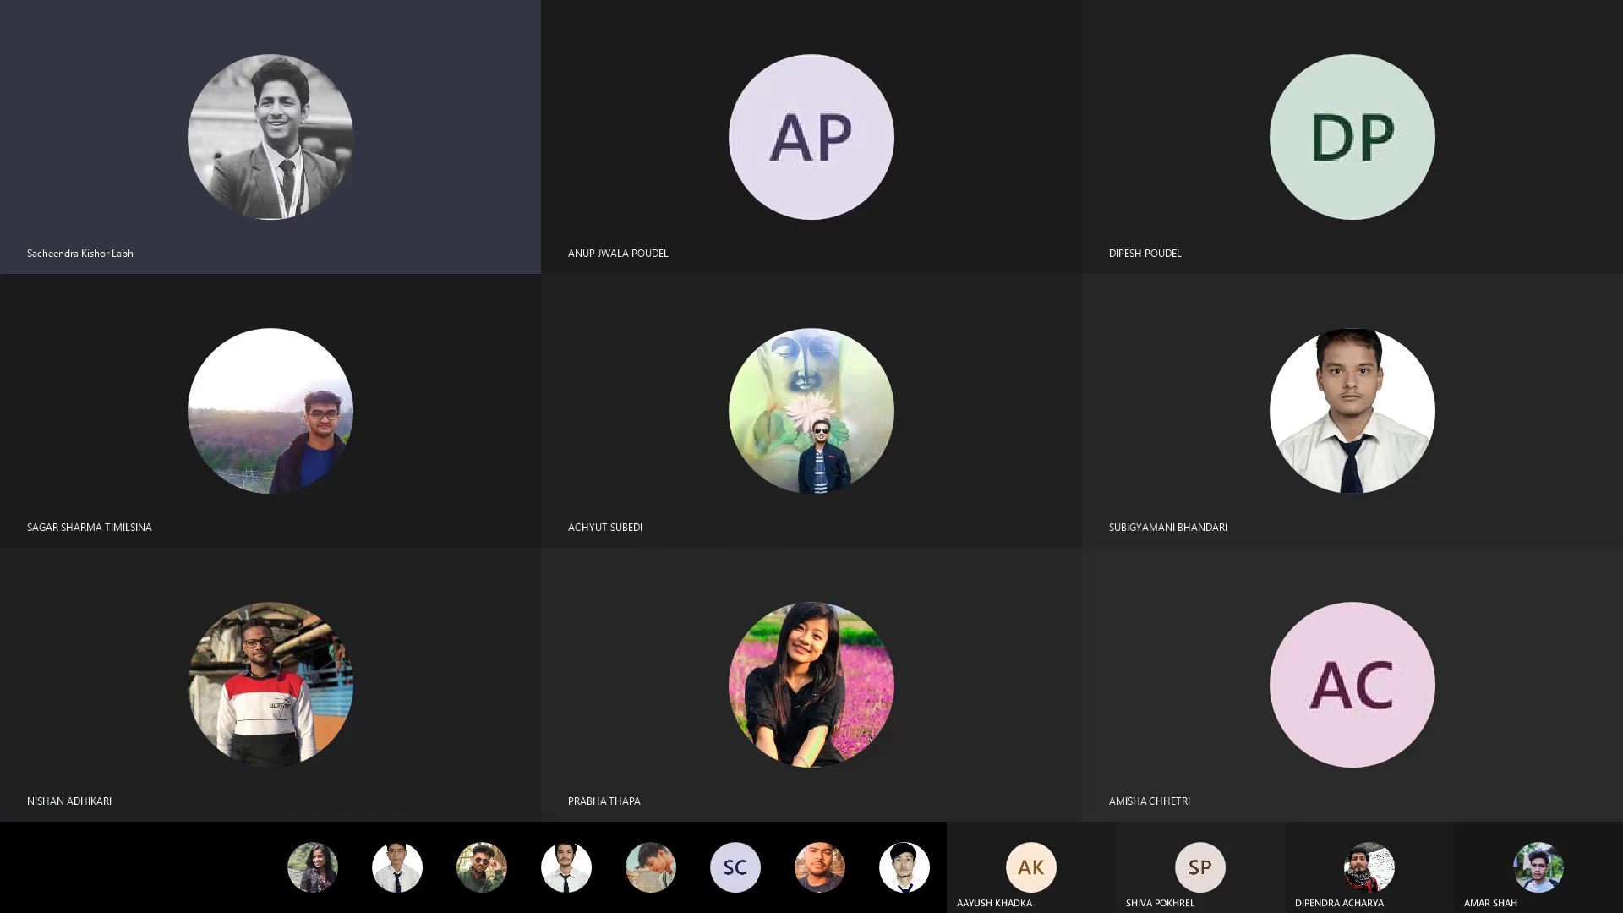